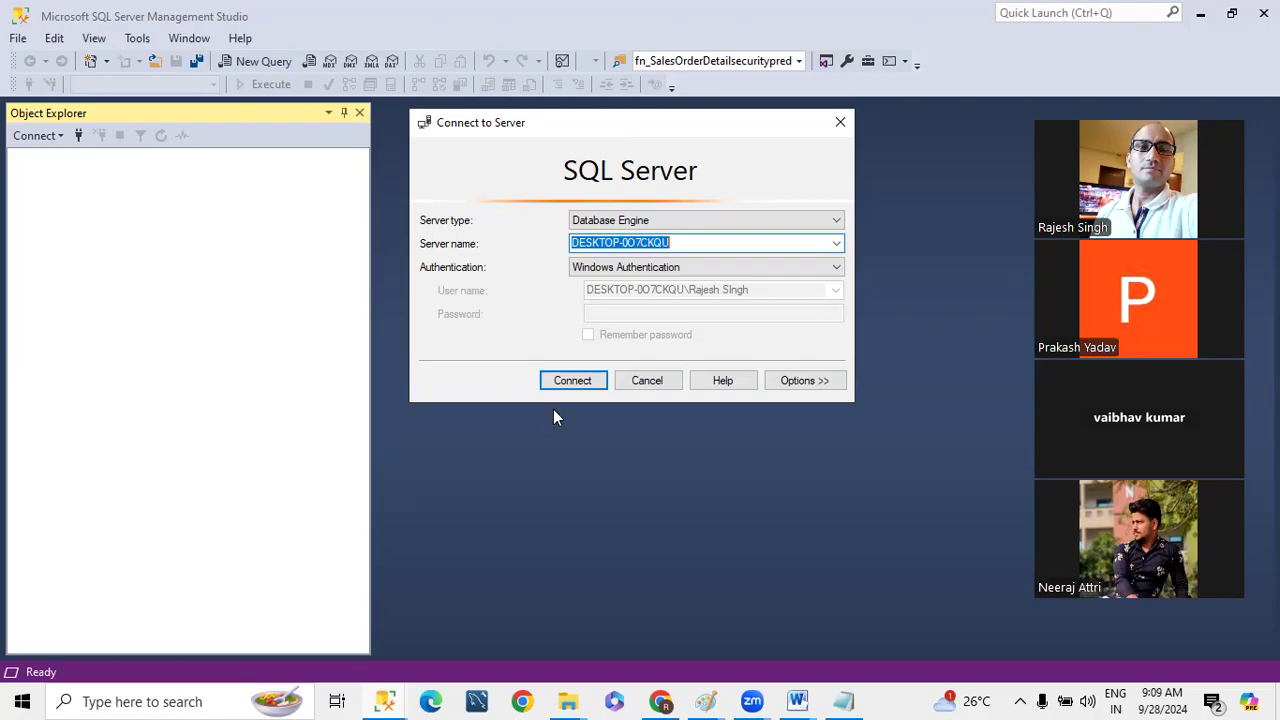
- Connect to the default instance DESKTOP-0O7CKQU and to the named instance DESKTOP-0O7CKQU\SQL01 with Windows Authentication
left_click(585, 380)
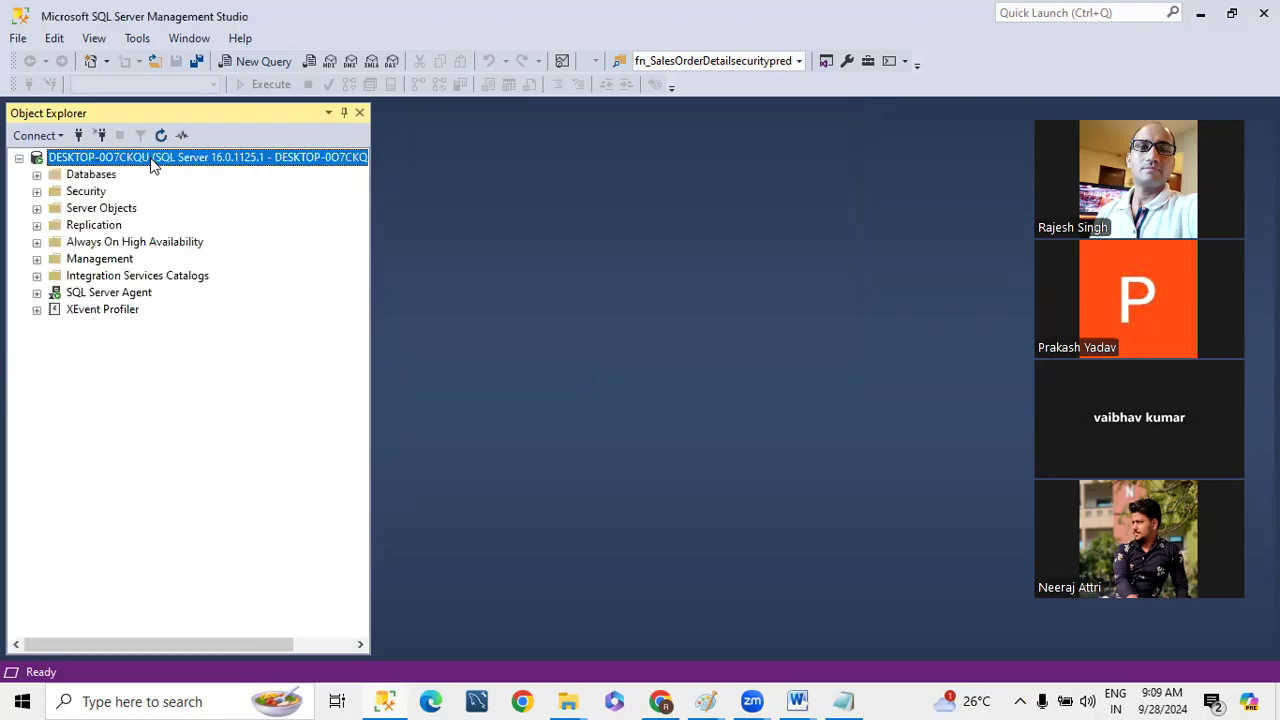
right_click(151, 160)
left_click(191, 172)
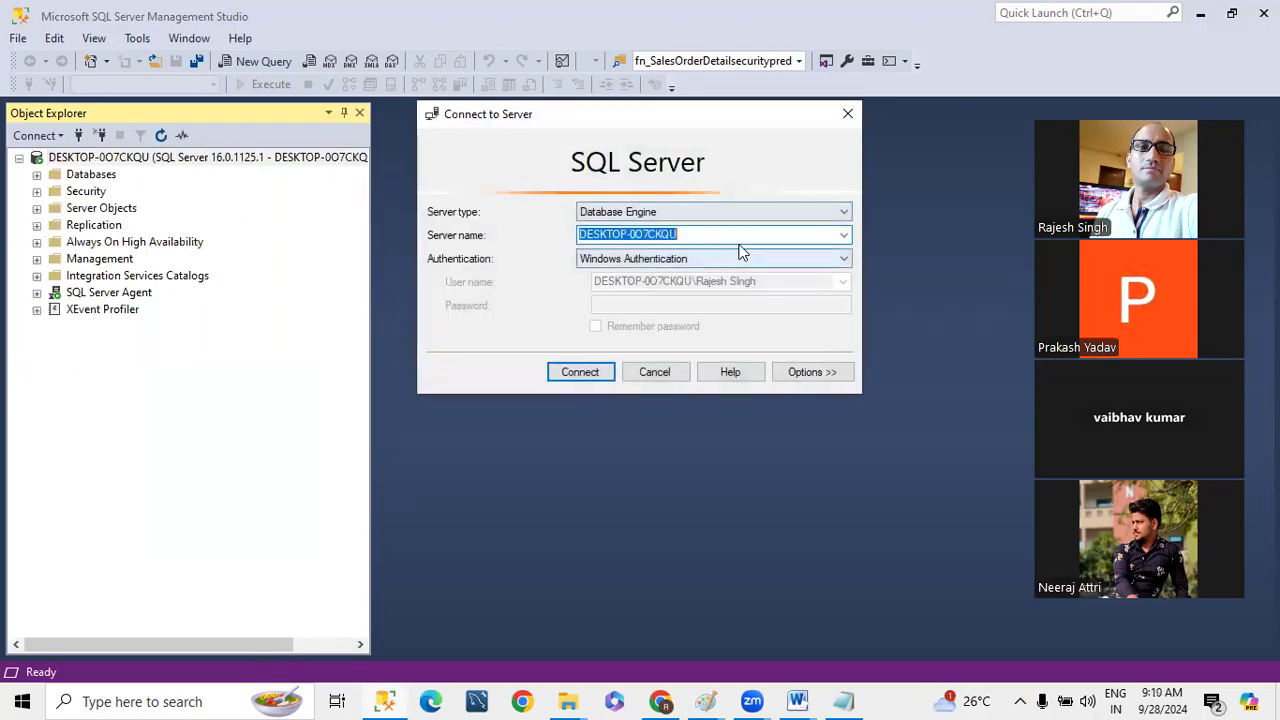
left_click(844, 235)
left_click(700, 264)
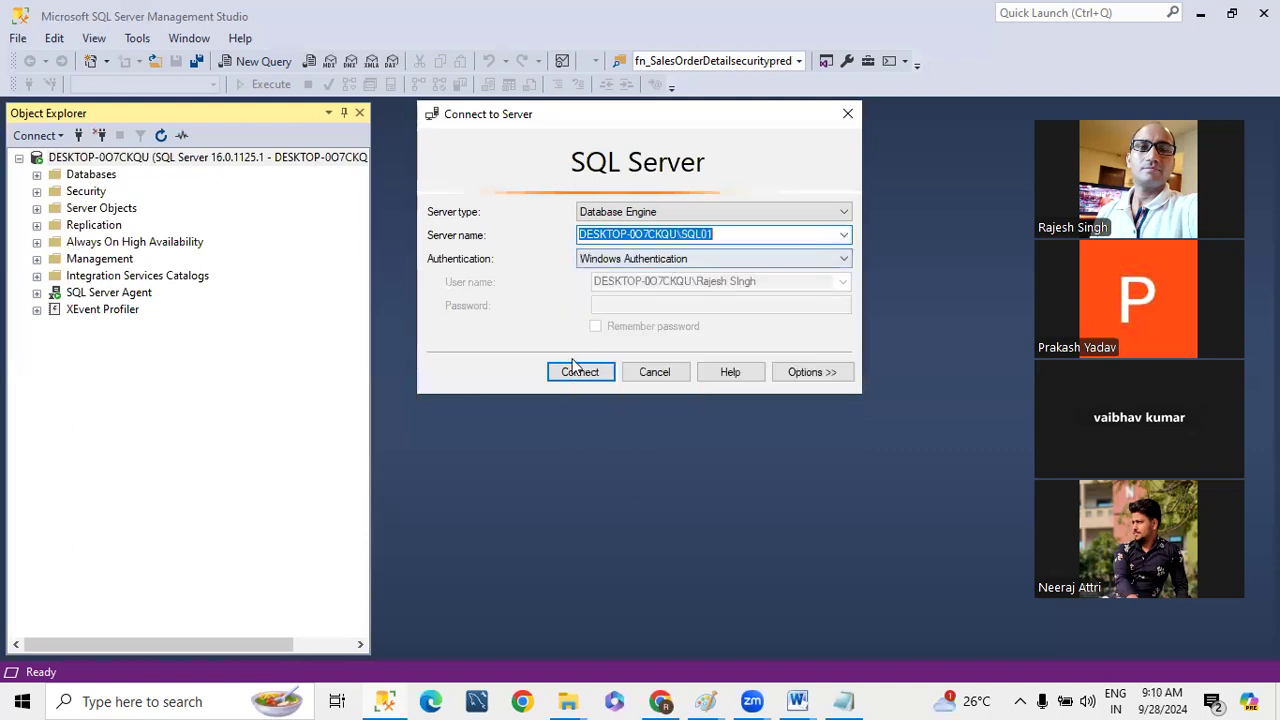
left_click(568, 373)
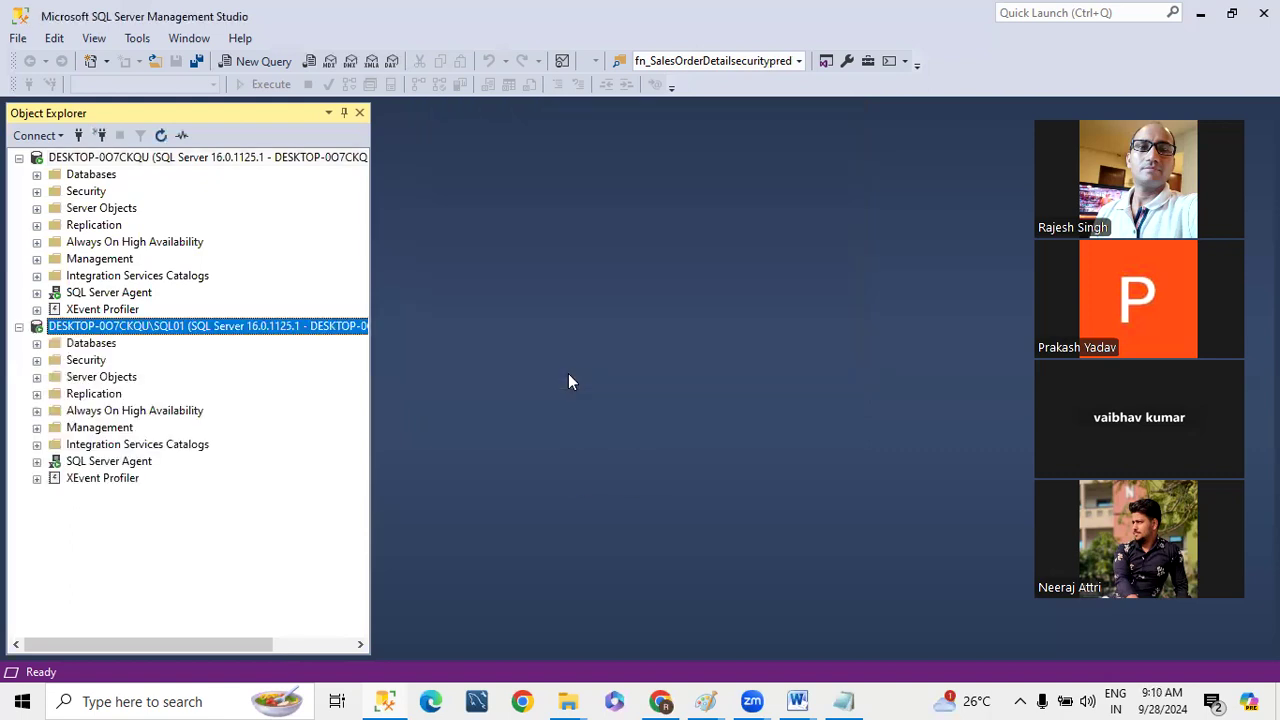
- Expand the default instance's databases and examine the tables of eCommerceDB
left_click(37, 174)
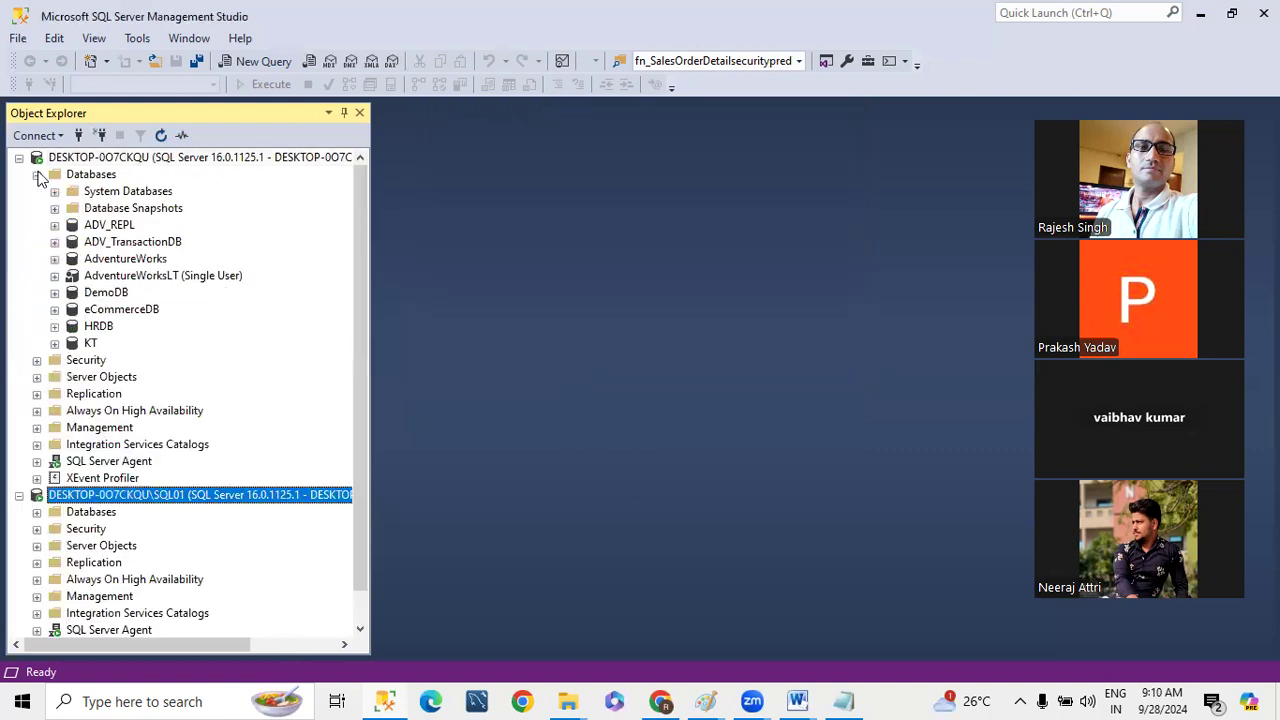
left_click(128, 312)
left_click(54, 310)
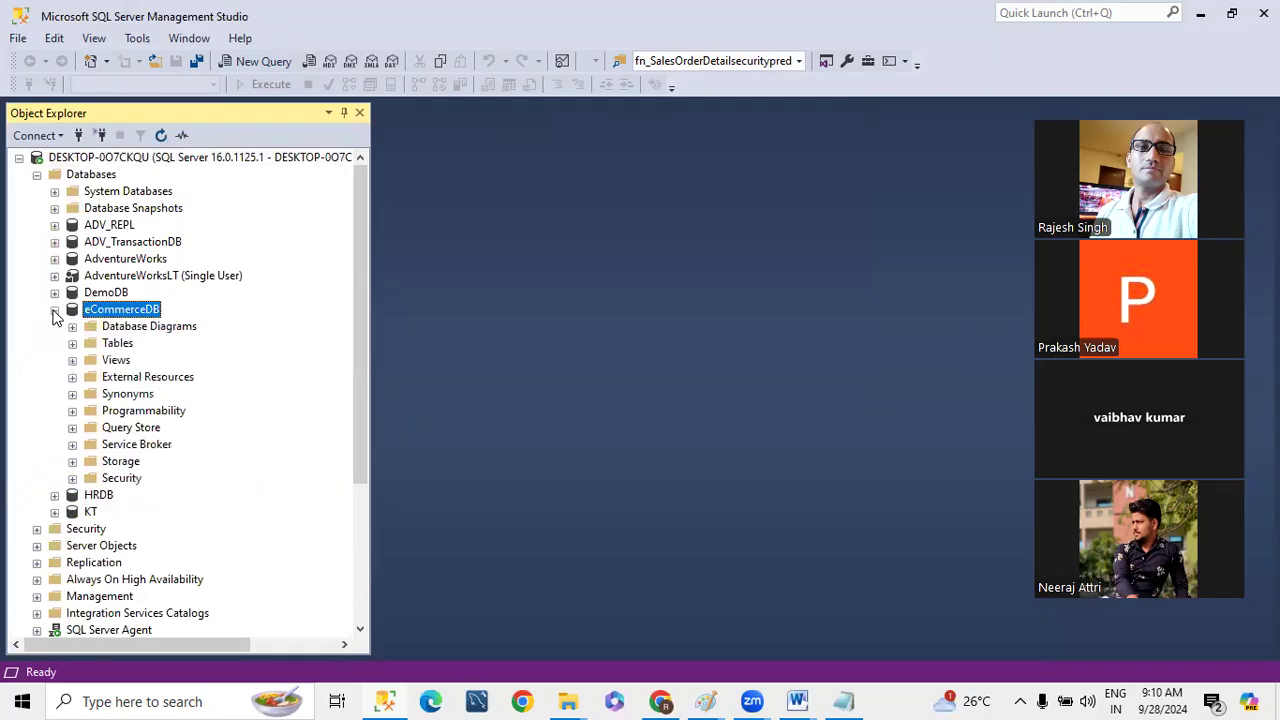
left_click(72, 343)
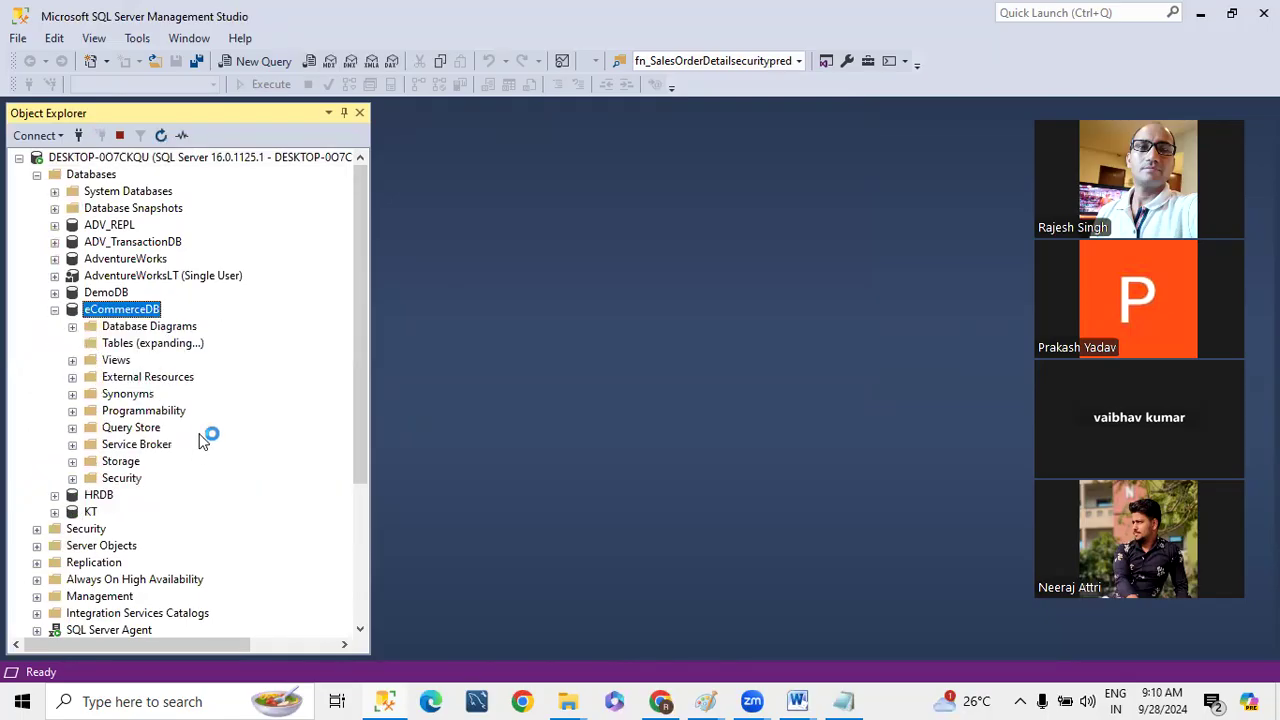
left_click(54, 310)
- Expand the databases of the SQL01 instance and compare them with those of the default instance
scroll(85, 500, "down", 1)
left_click(37, 479)
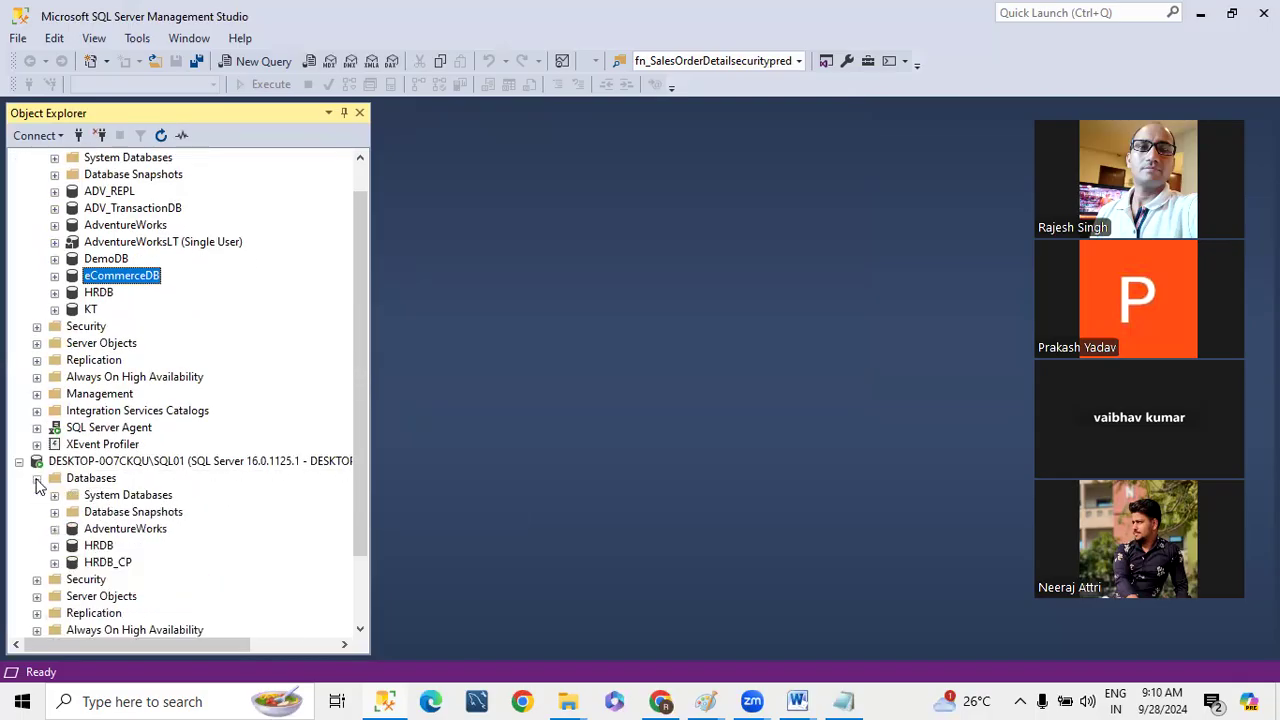
right_click(110, 563)
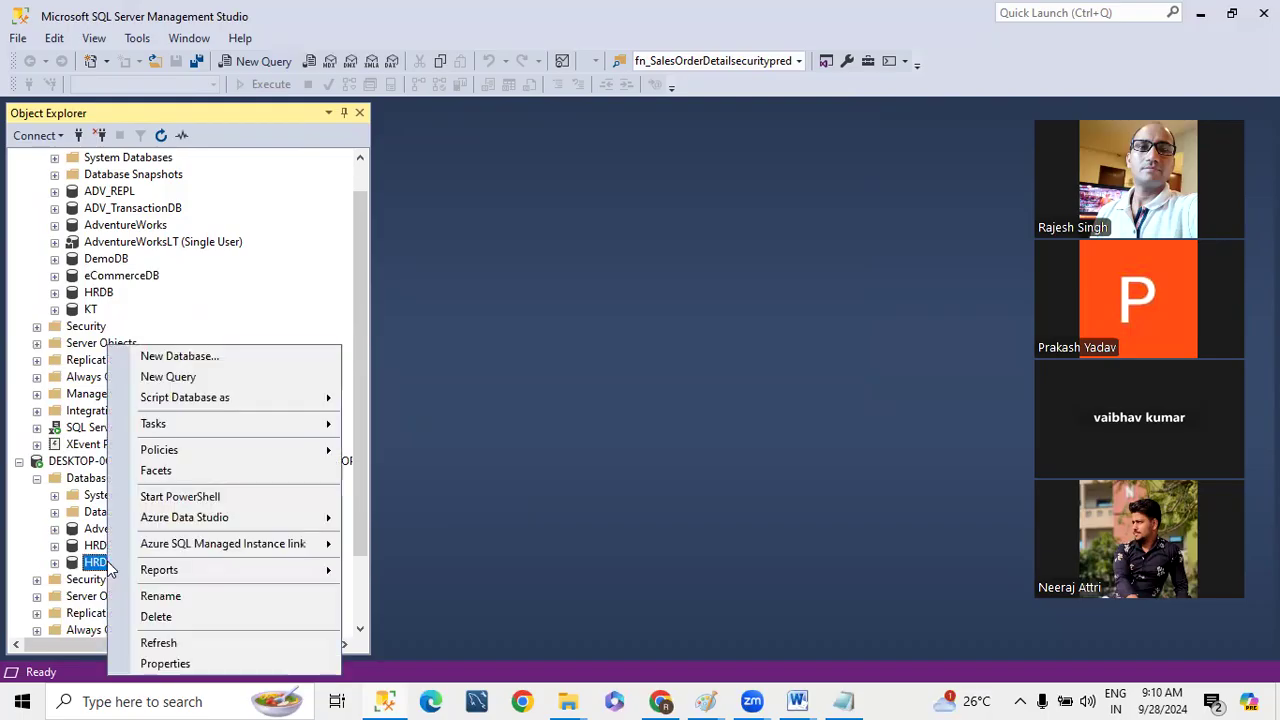
left_click(268, 253)
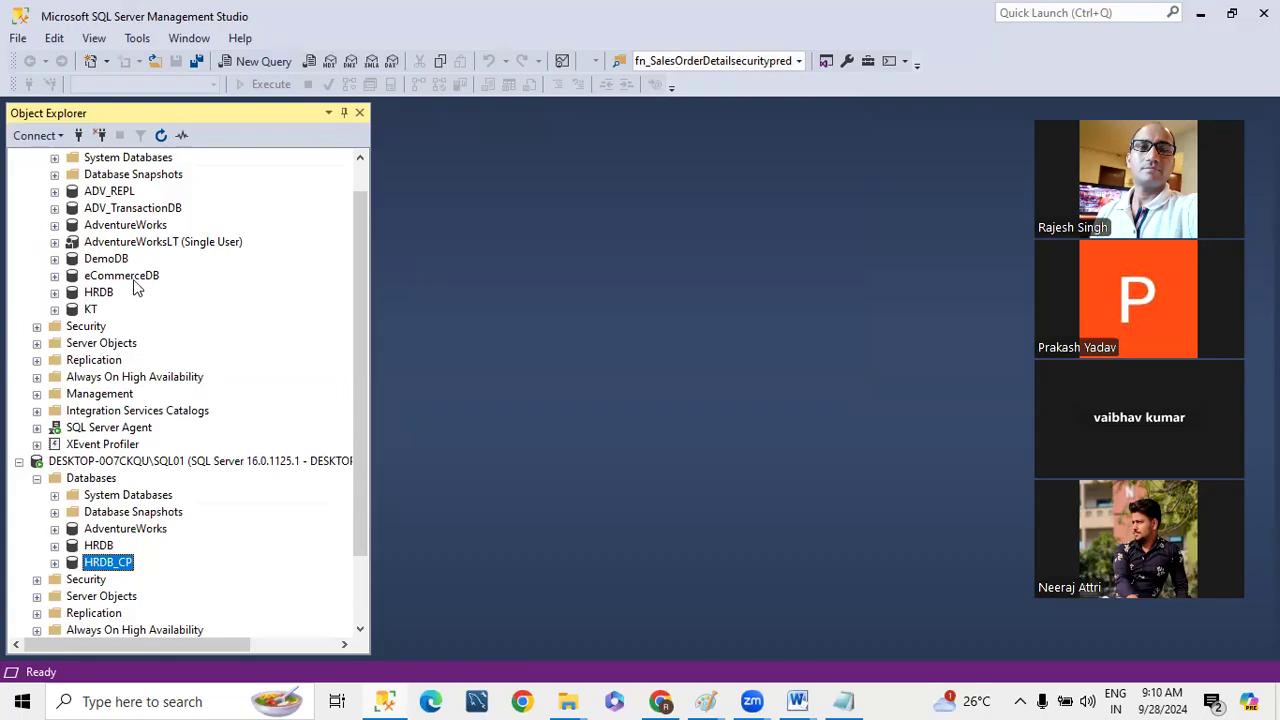
scroll(137, 287, "up", 1)
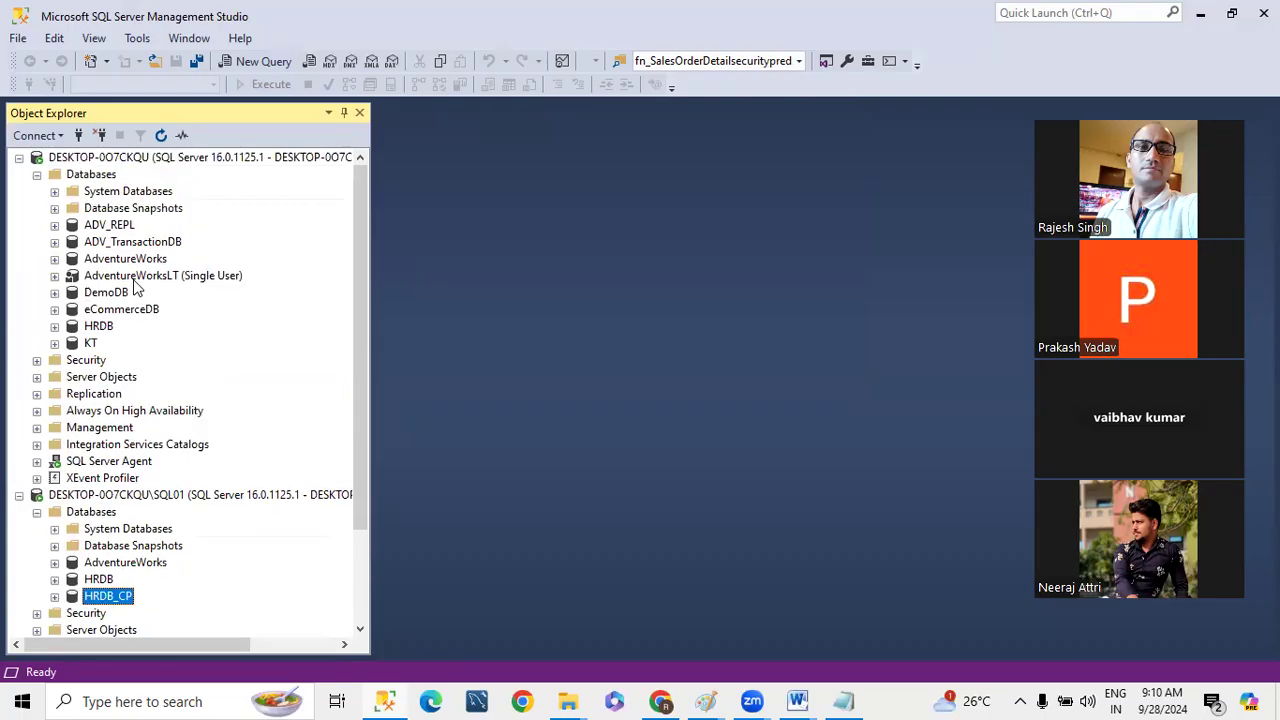
left_click(100, 158)
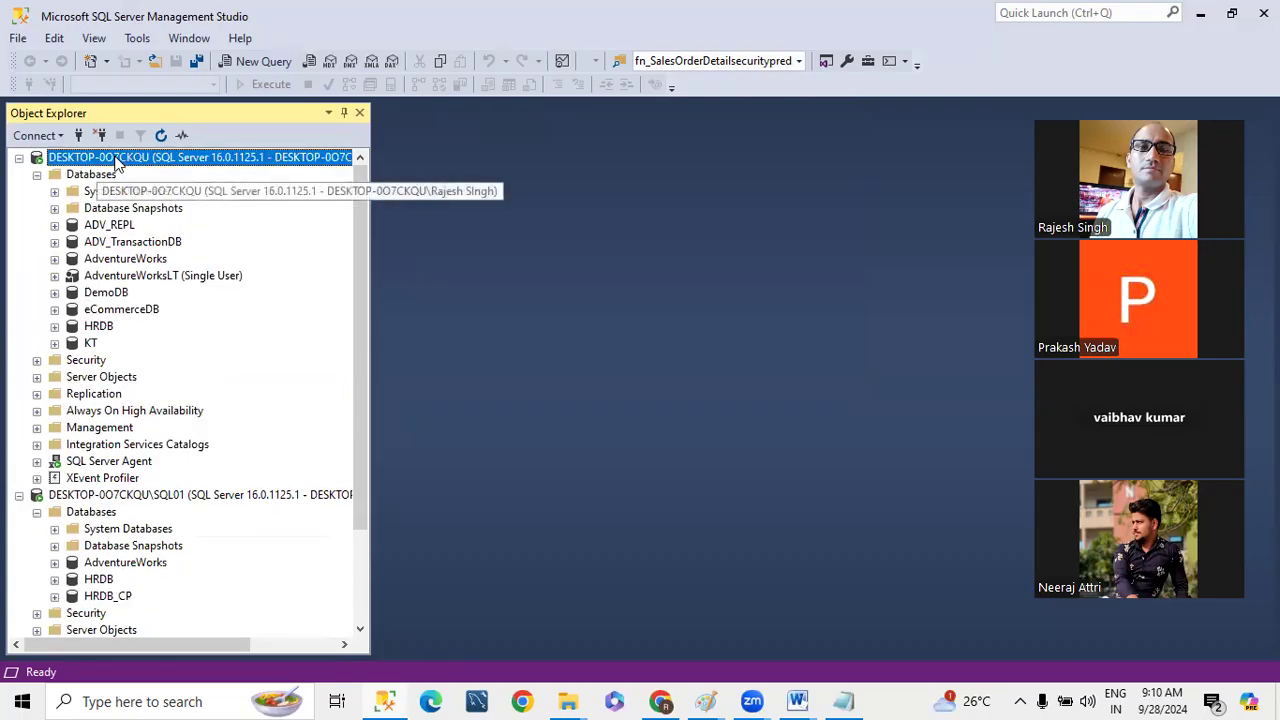
right_click(128, 314)
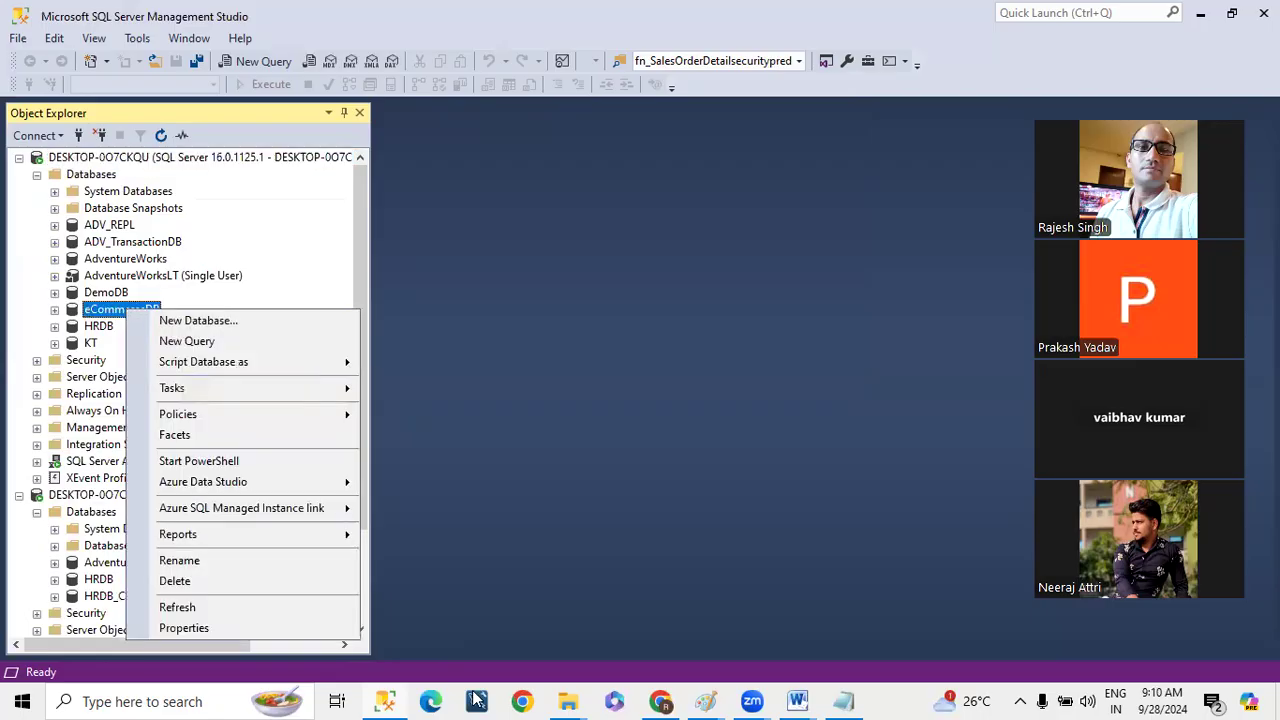
- Switch to File Explorer's LSBackup folder and delete all the eCommerceDB backup files in it
left_click(560, 700)
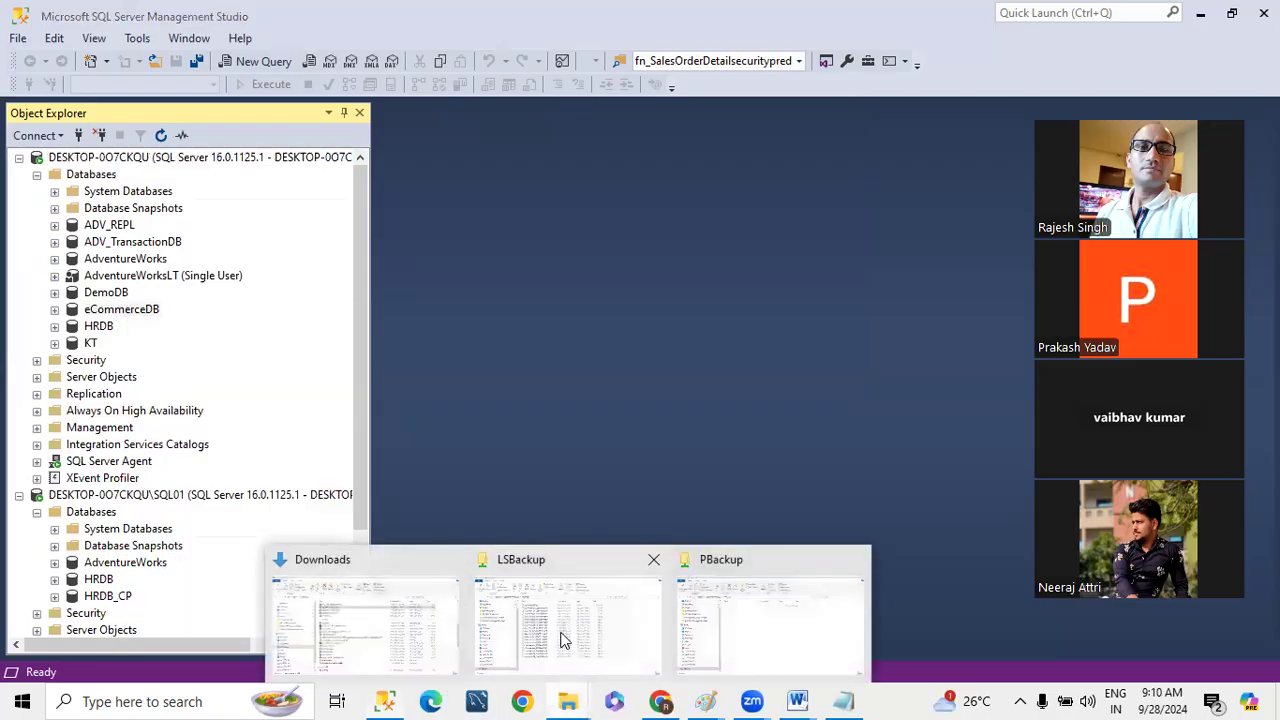
left_click(563, 640)
key("ctrl+a")
key("Delete")
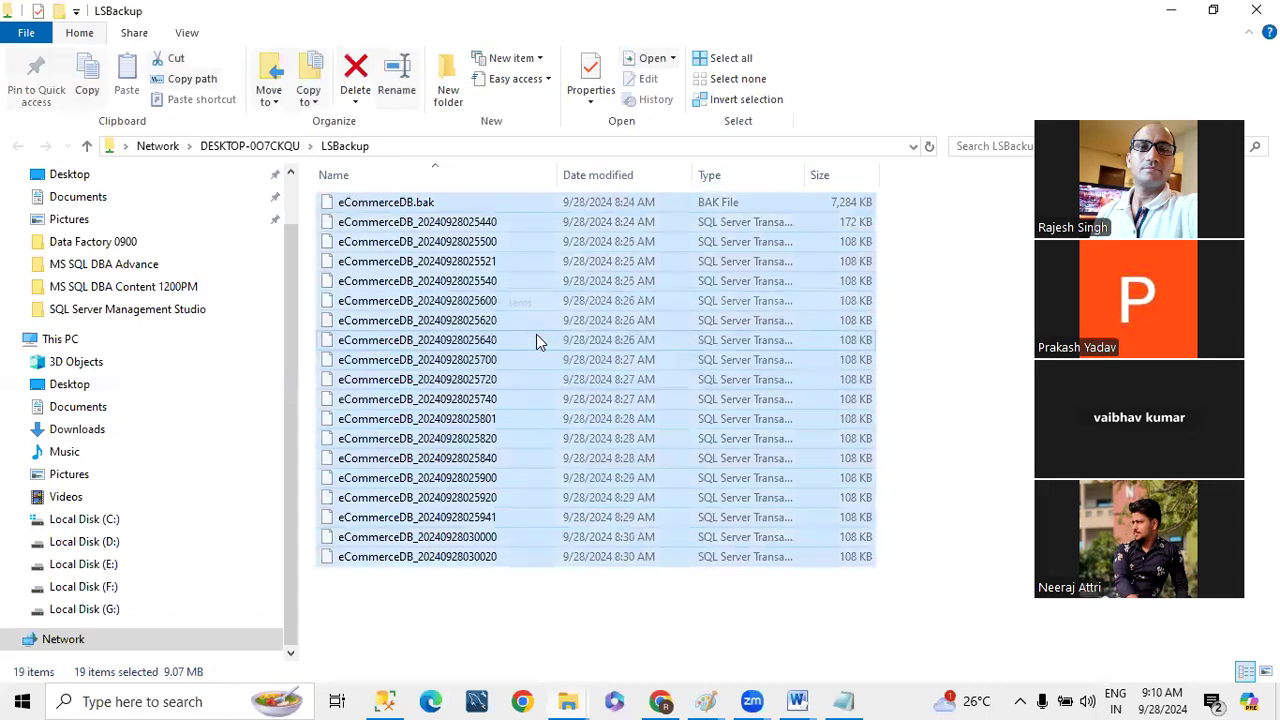
- Open the Backup share on DESKTOP-0O7CKQU, inspect its contents and return to the list of shares
left_click(285, 148)
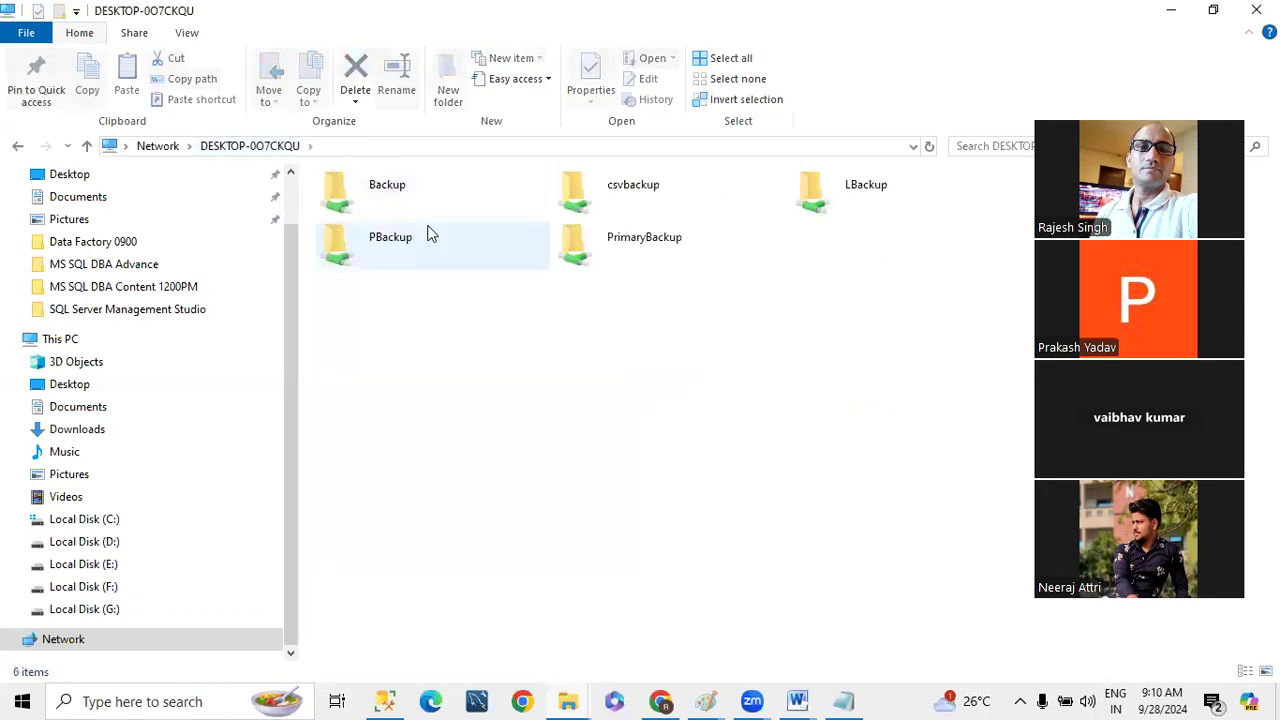
double_click(380, 188)
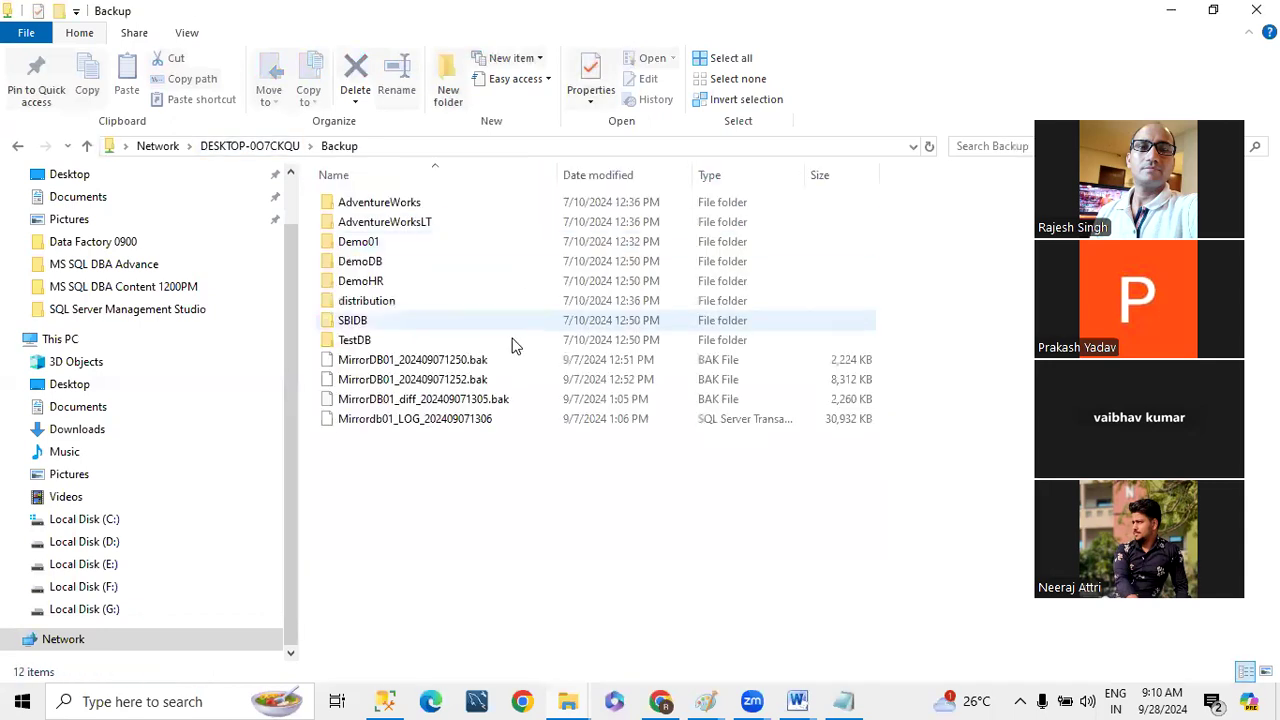
key("ctrl+a")
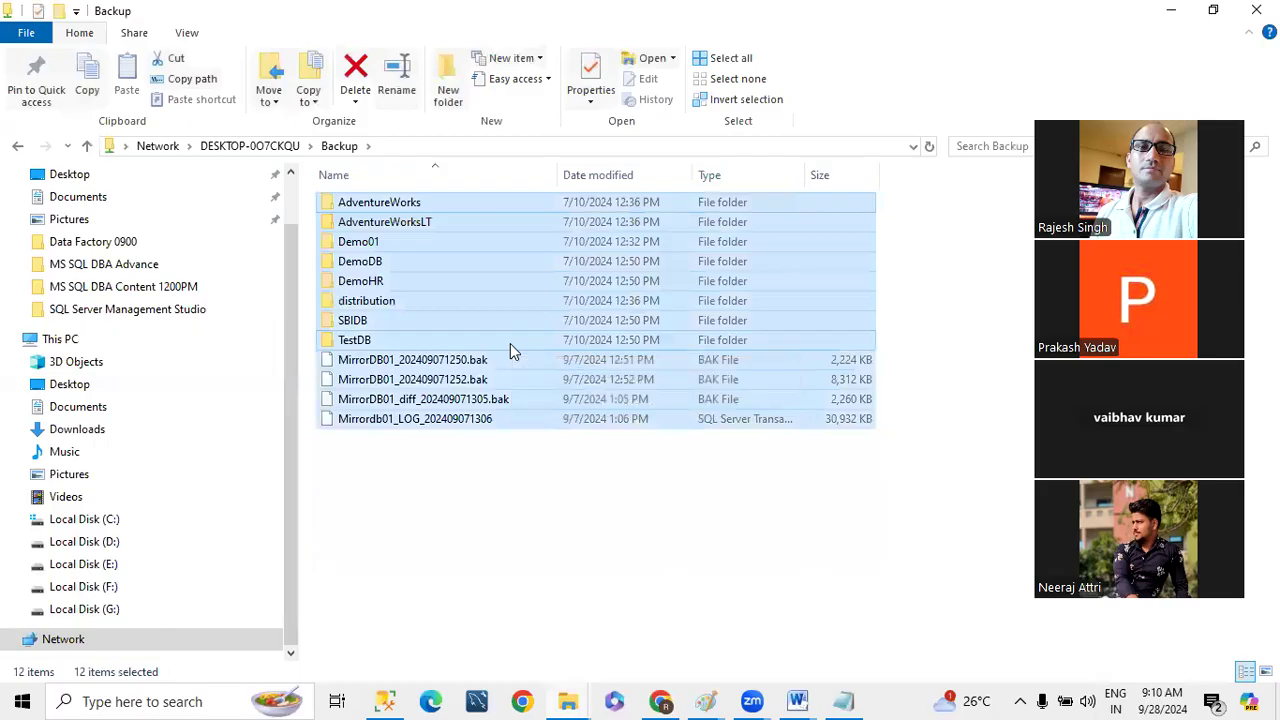
left_click(250, 147)
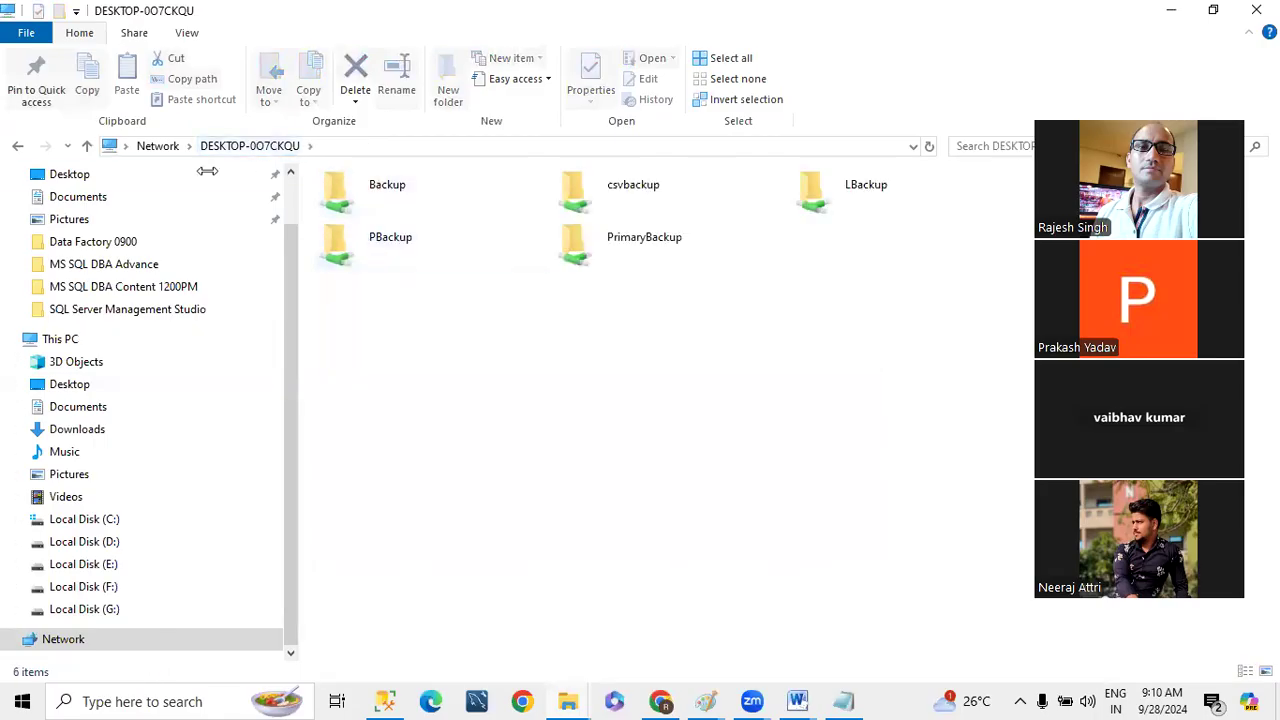
- Check the LSBackup folder on drive F: and return to the drive's root
left_click(84, 588)
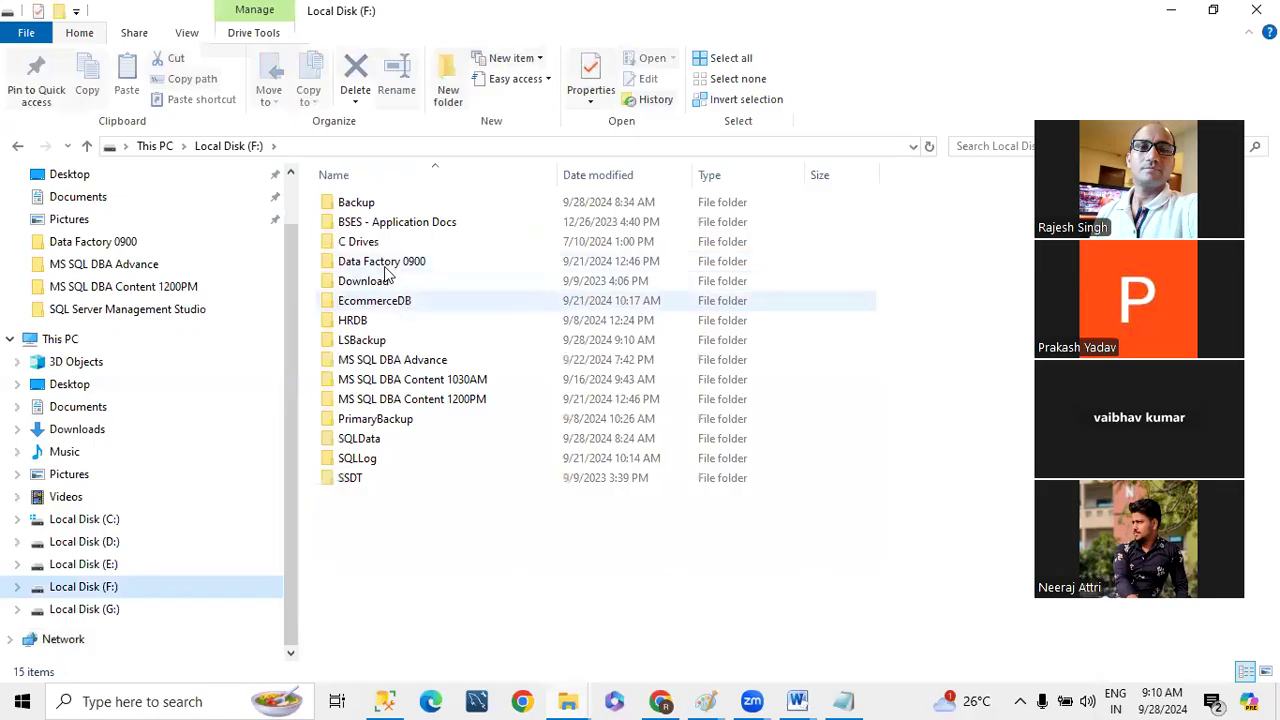
double_click(352, 340)
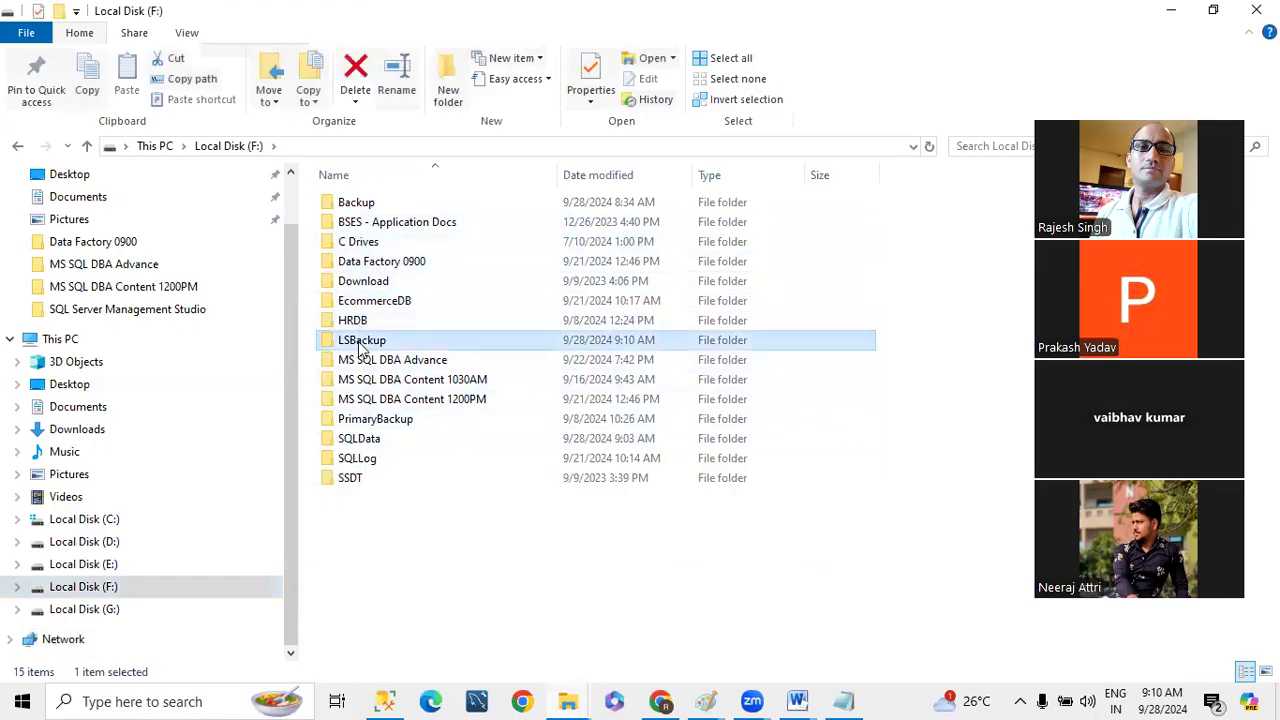
left_click(229, 147)
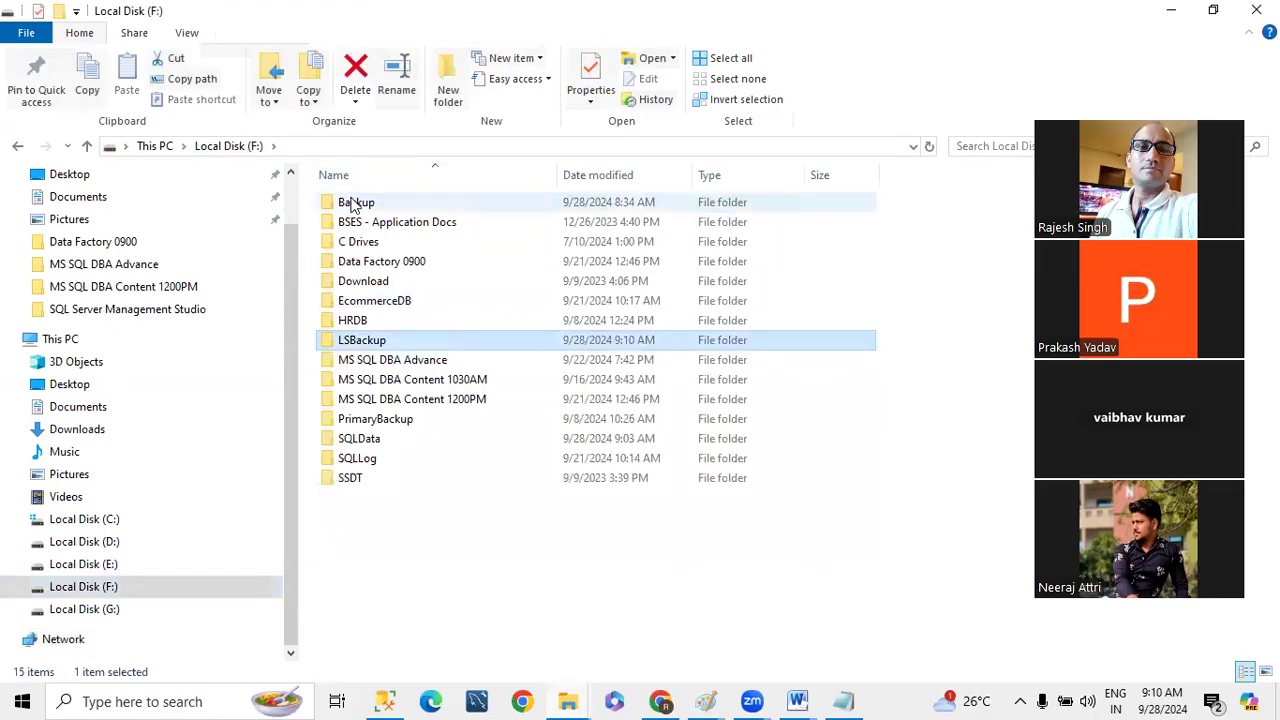
- Permanently delete everything in the Backup folder on drive F: and show the folder's full path
double_click(345, 201)
key("ctrl+a")
key("shift+Delete")
key("Escape")
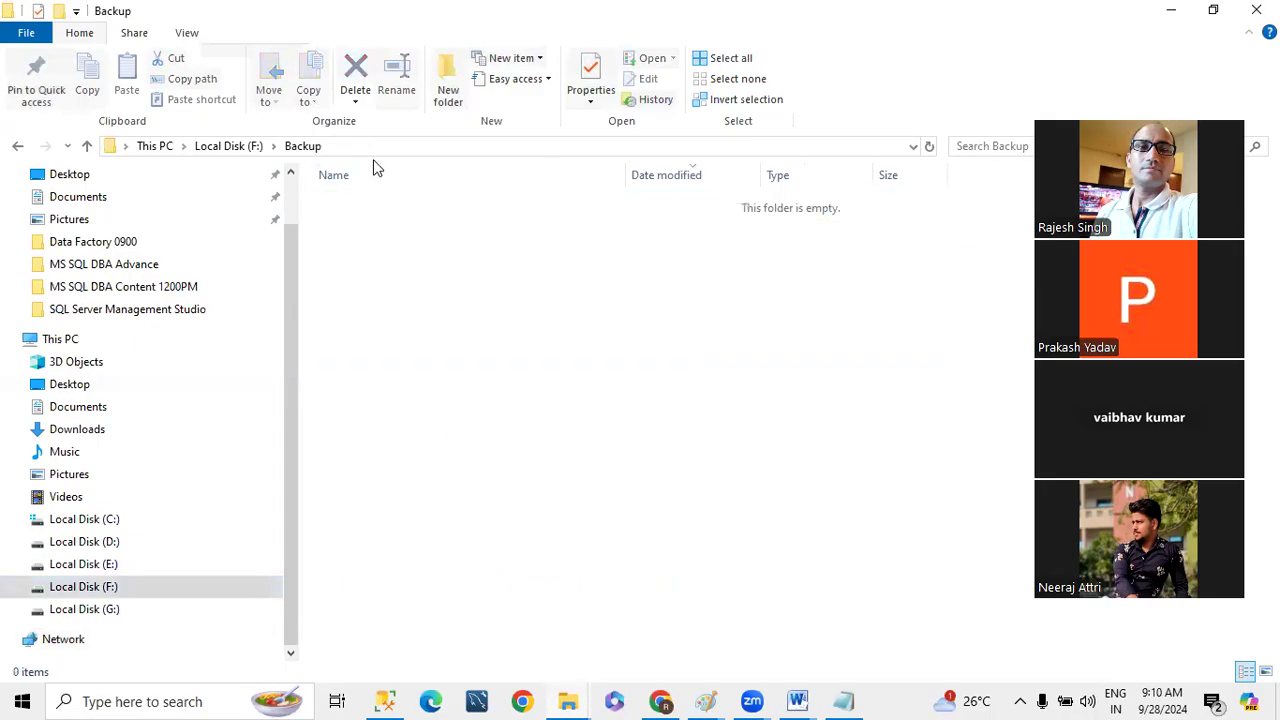
left_click(366, 146)
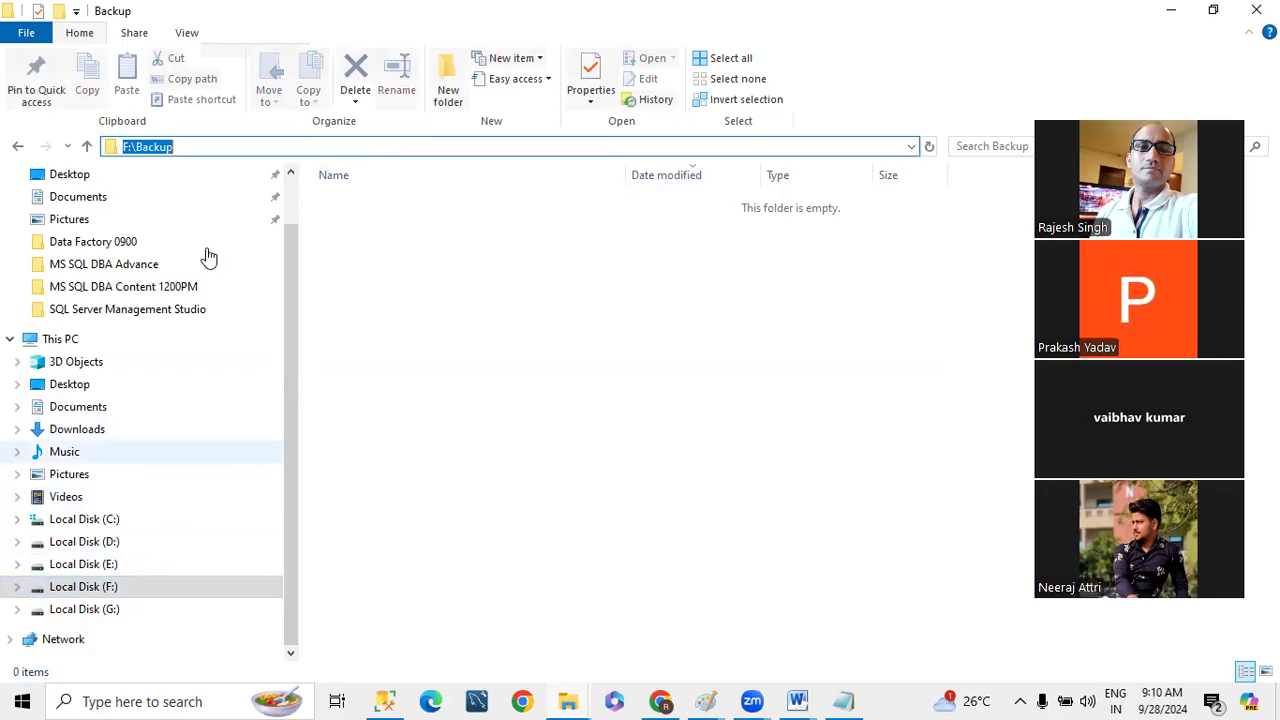
- Open the network path \\DESKTOP-0O7CKQU with the Run command and show the full path of its LBackup share
left_click(90, 587)
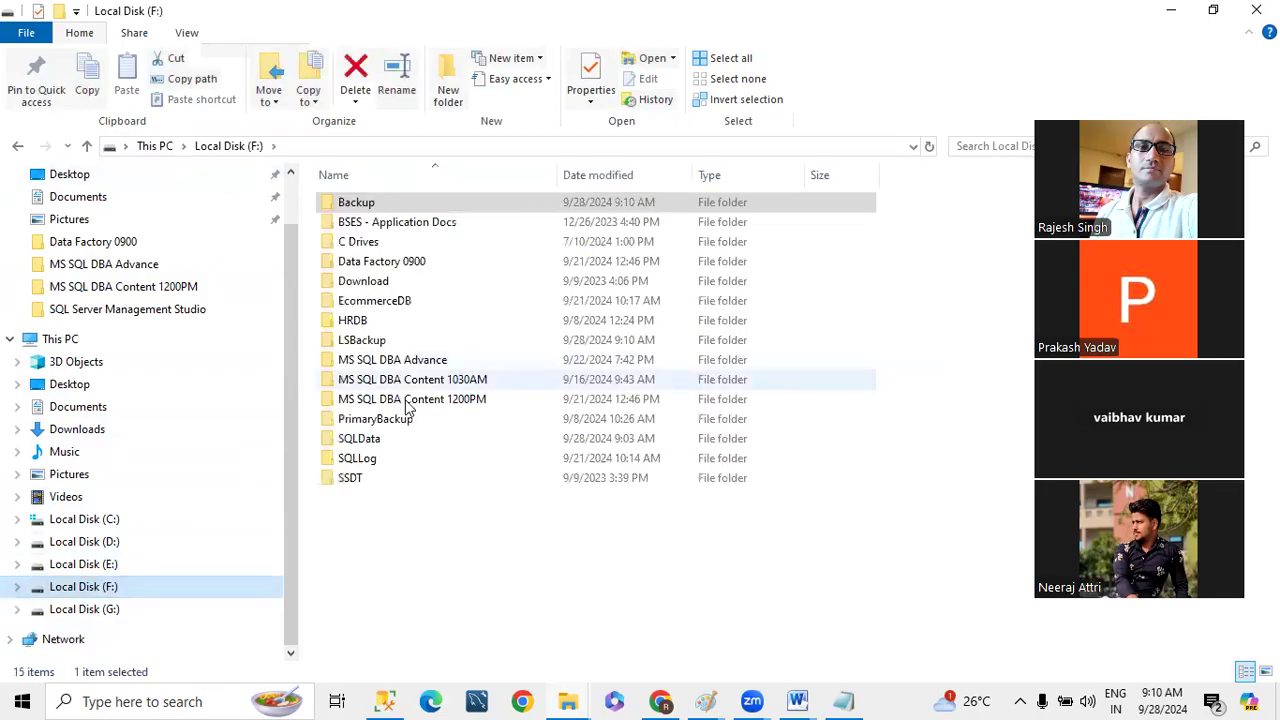
left_click(367, 208)
key("super+r")
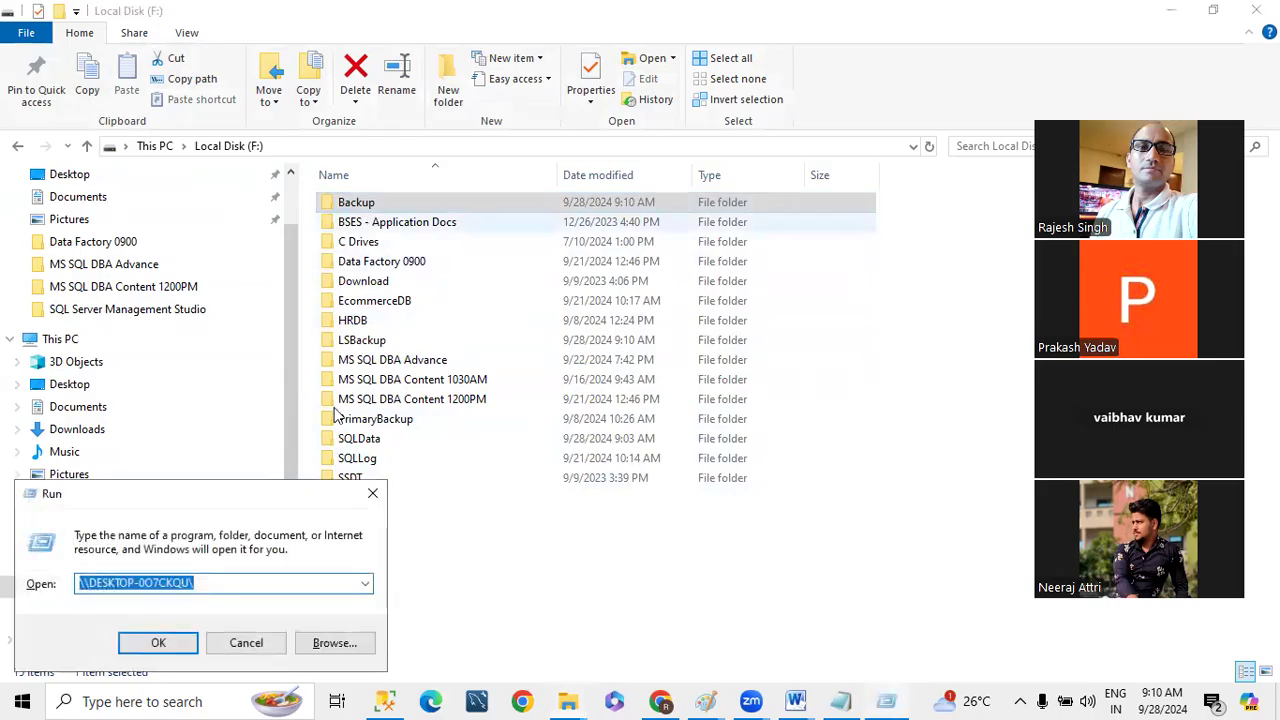
left_click(252, 584)
key("BackSpace")
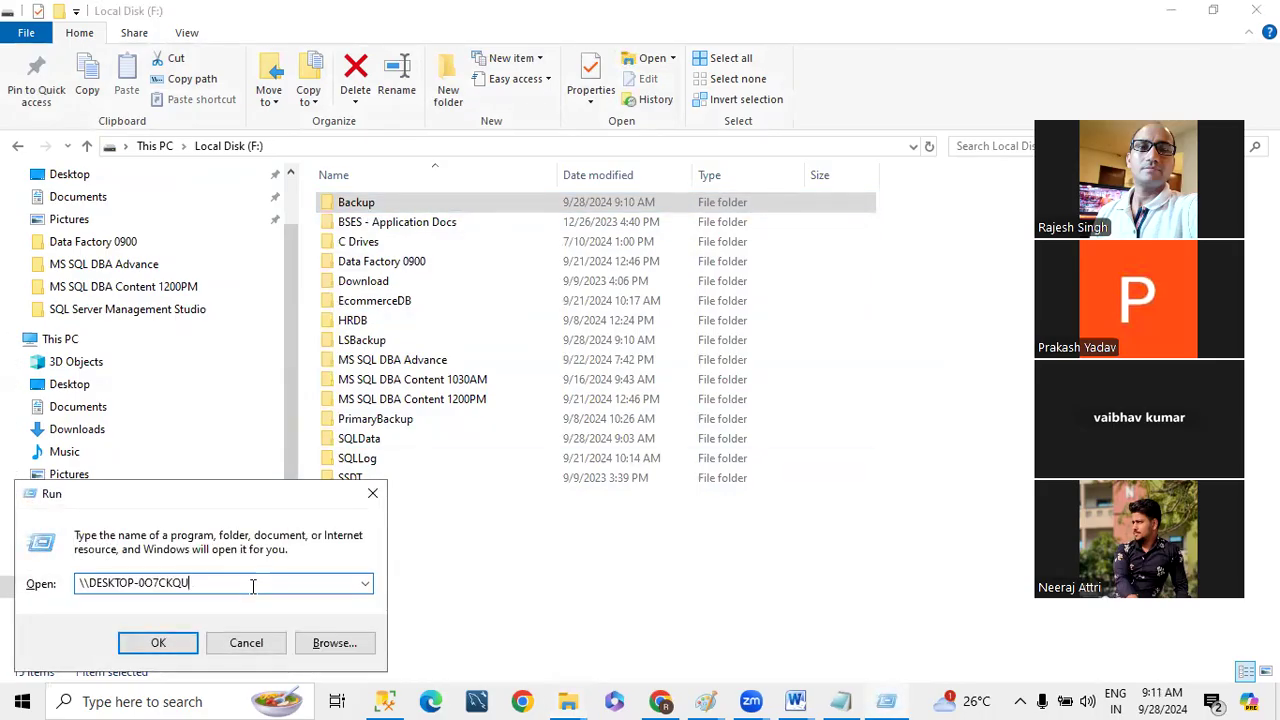
key("Return")
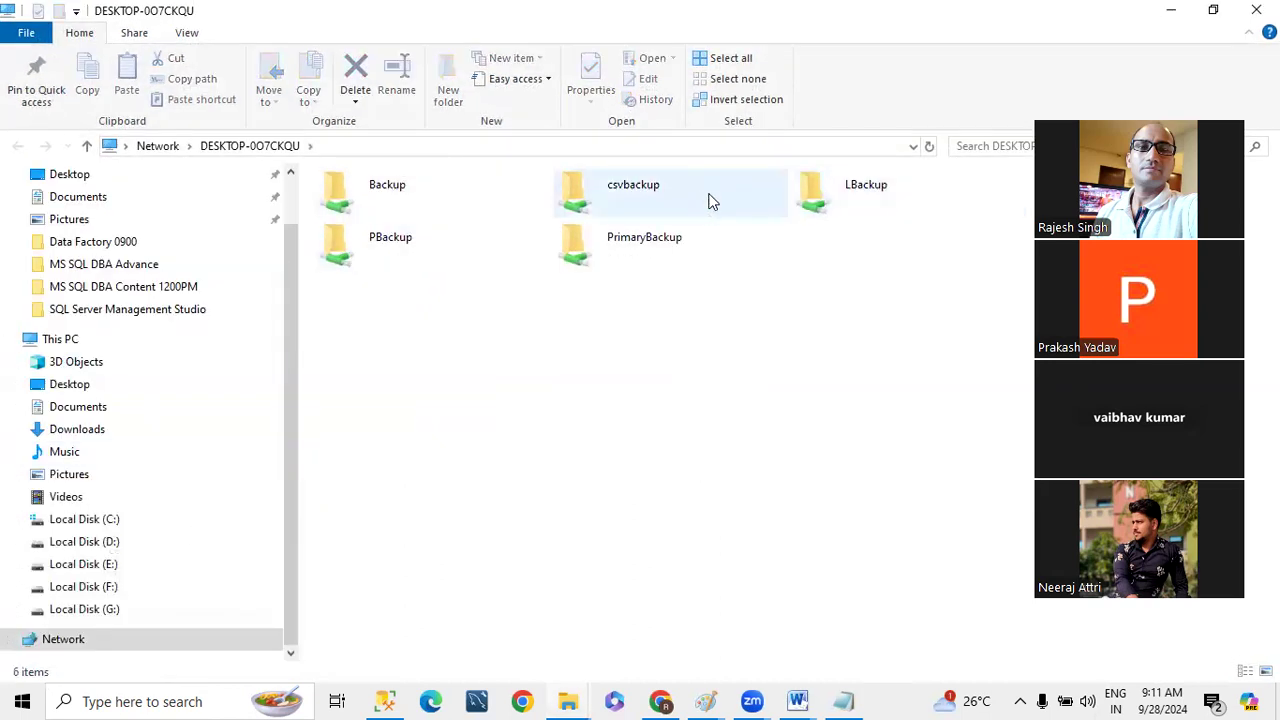
double_click(814, 196)
left_click(414, 147)
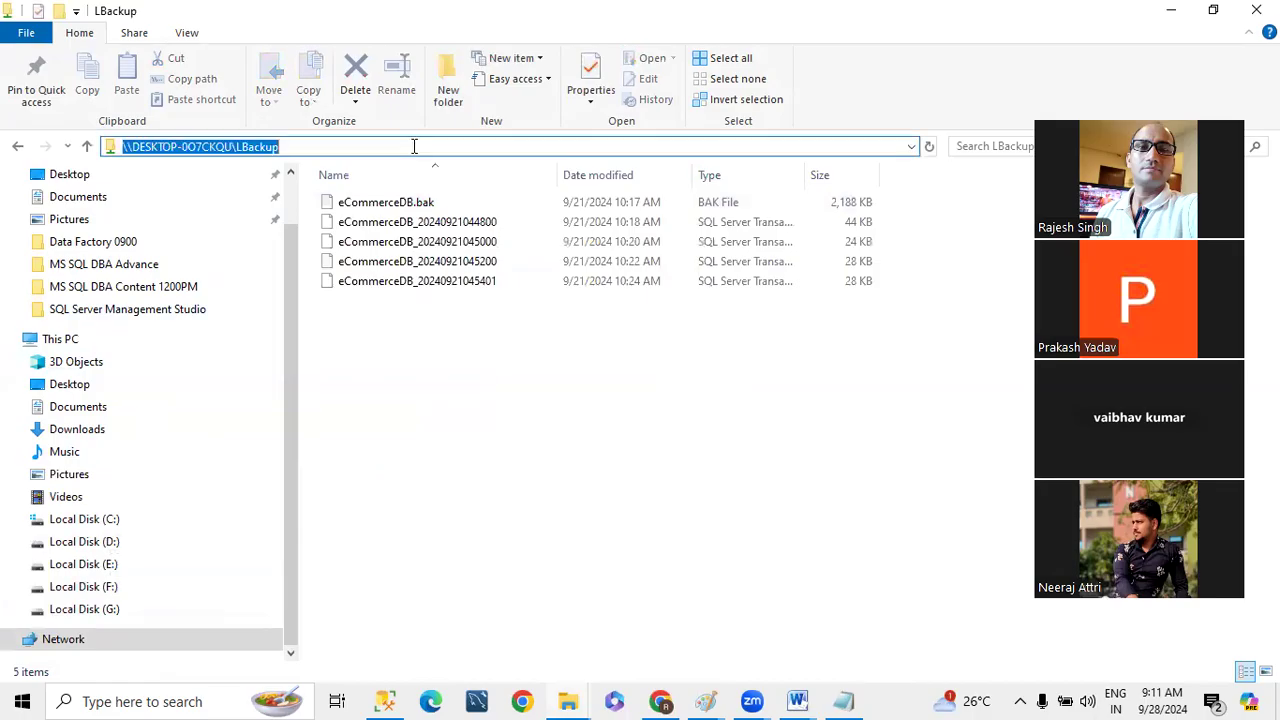
- Switch to SQL Server Management Studio and review the databases of both instances
key("alt+Tab")
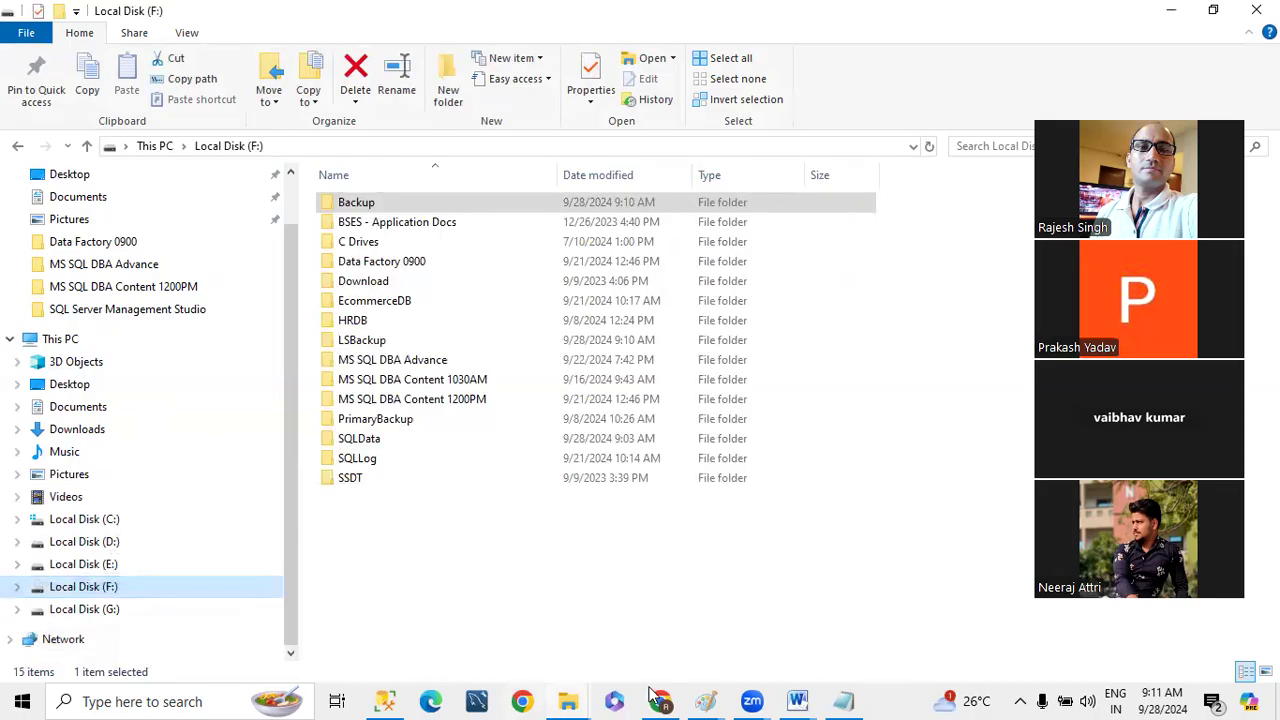
left_click(385, 701)
scroll(195, 521, "down", 2)
scroll(195, 521, "up", 2)
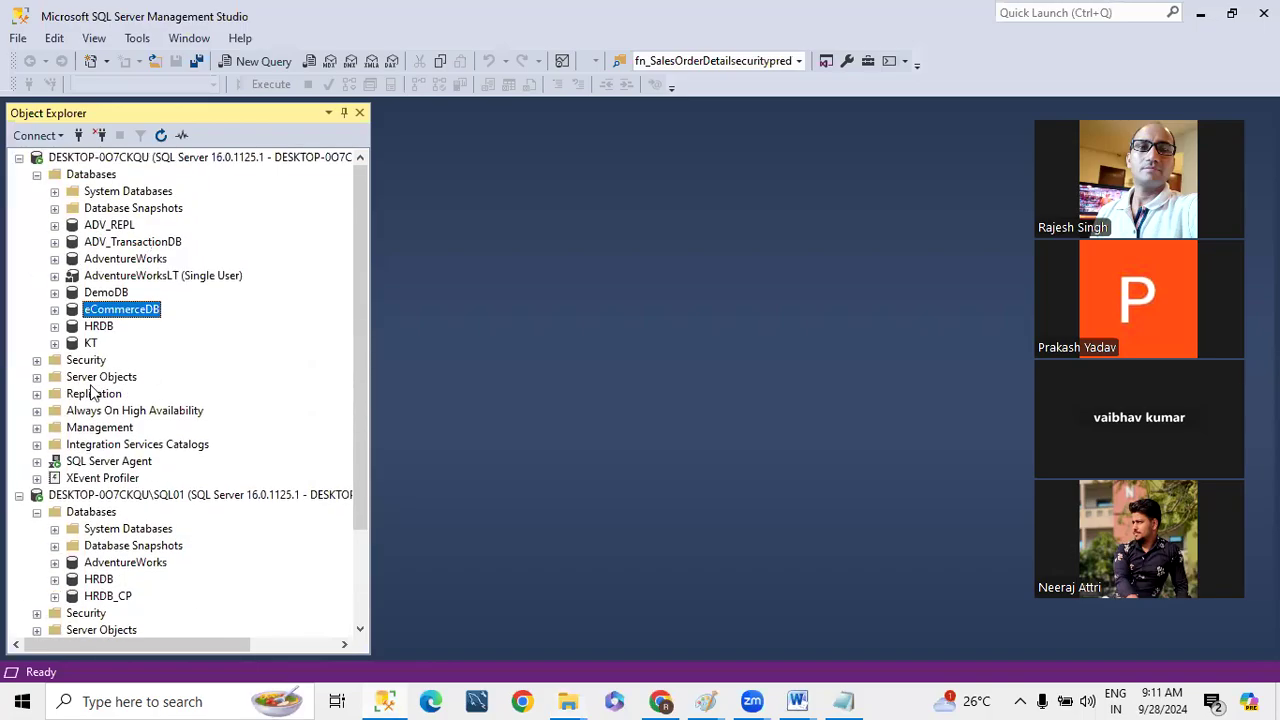
- Switch to File Explorer and check the contents of the Backup and LSBackup folders on drive F:
key("alt+Tab")
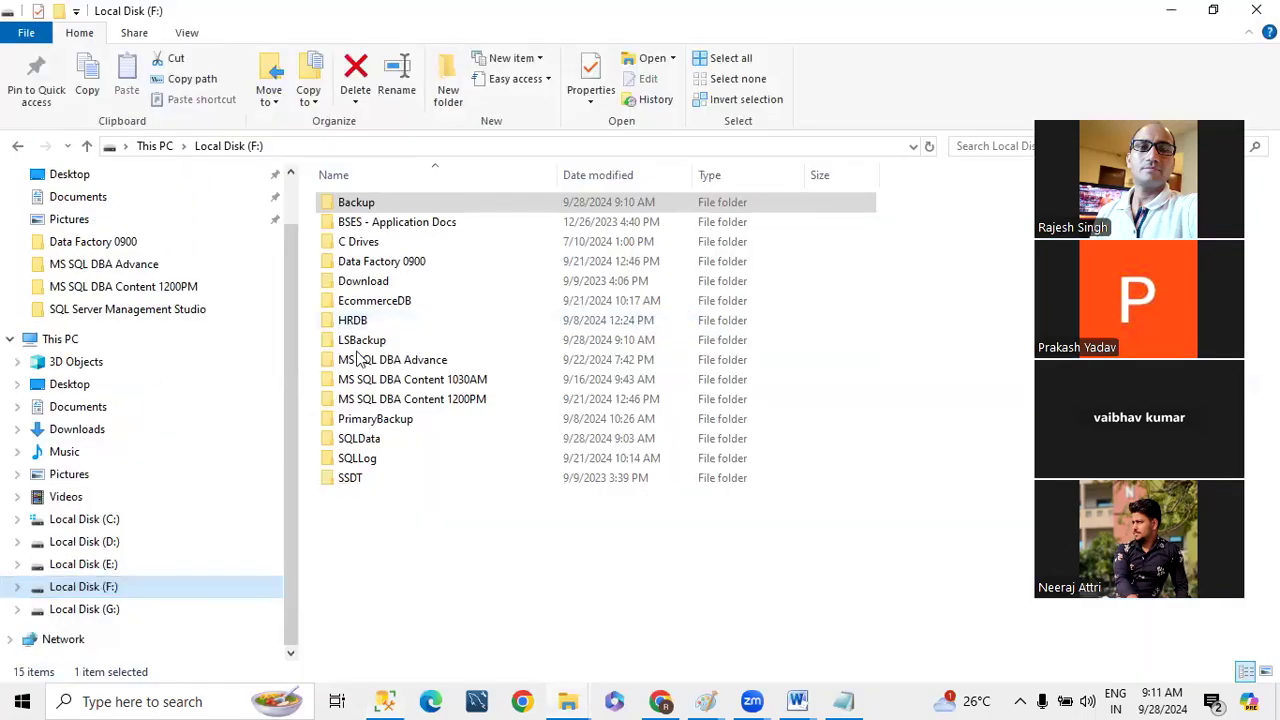
double_click(349, 203)
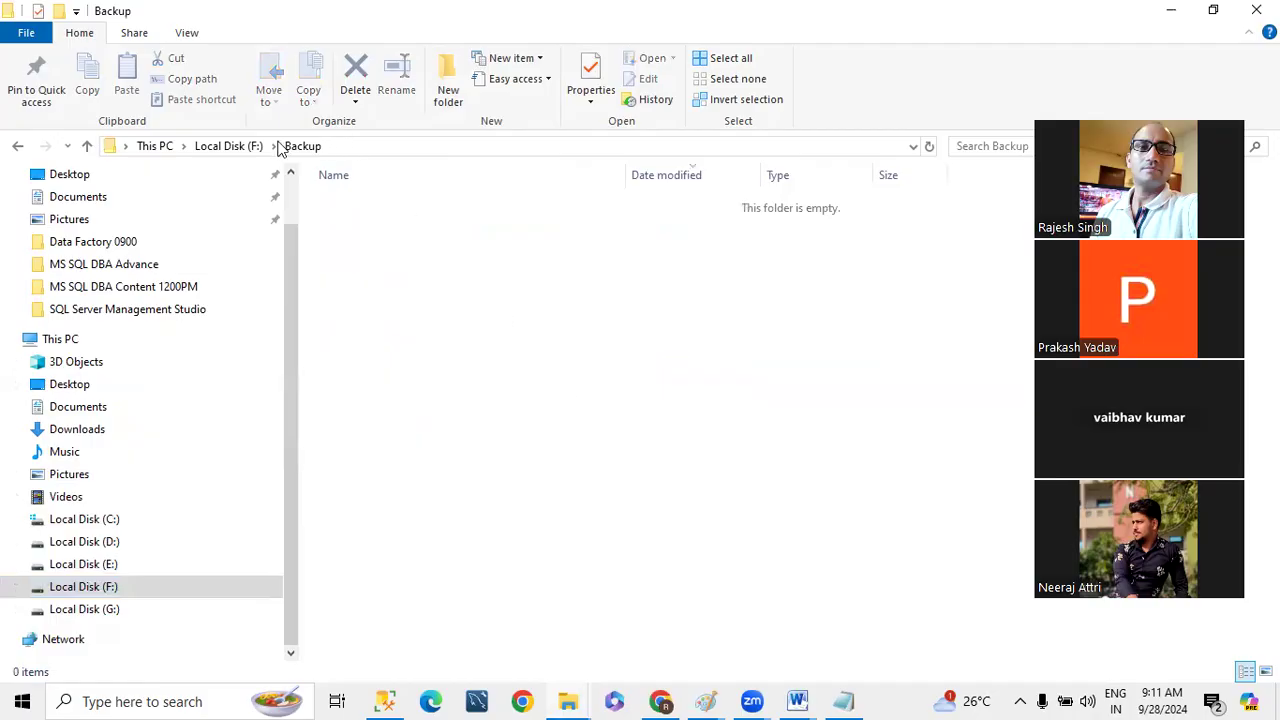
left_click(222, 147)
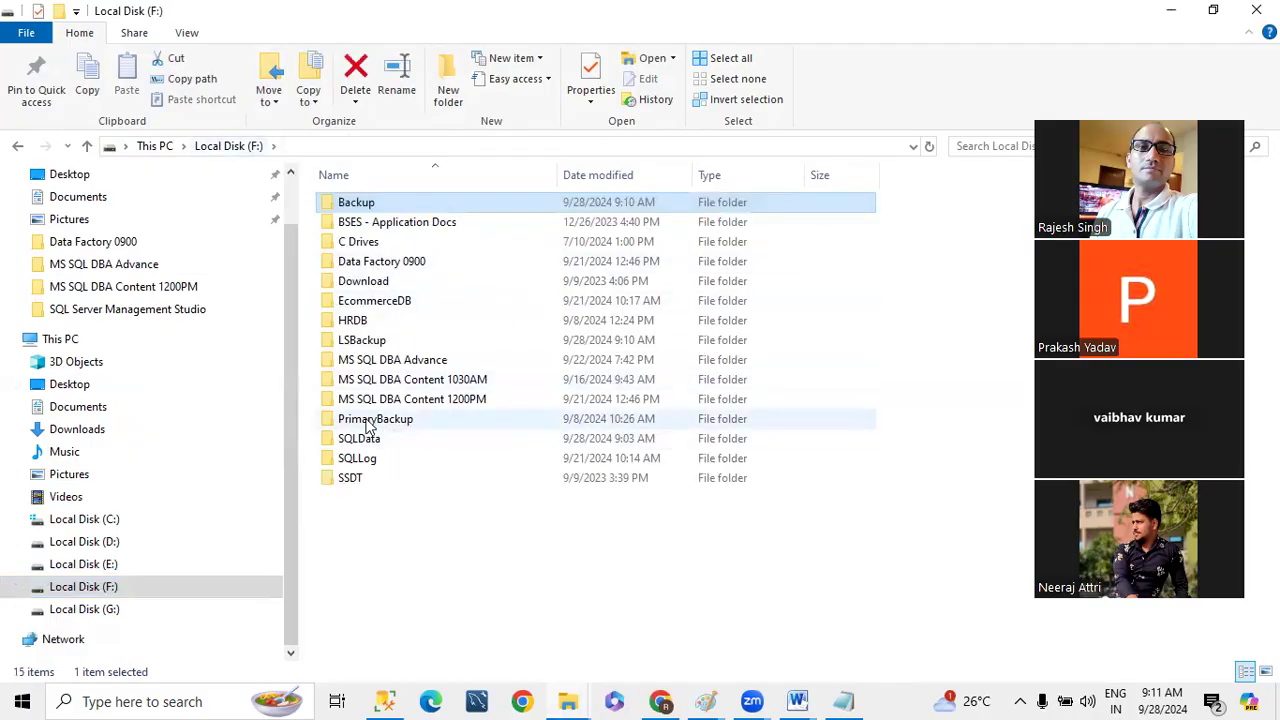
left_click(363, 343)
double_click(363, 343)
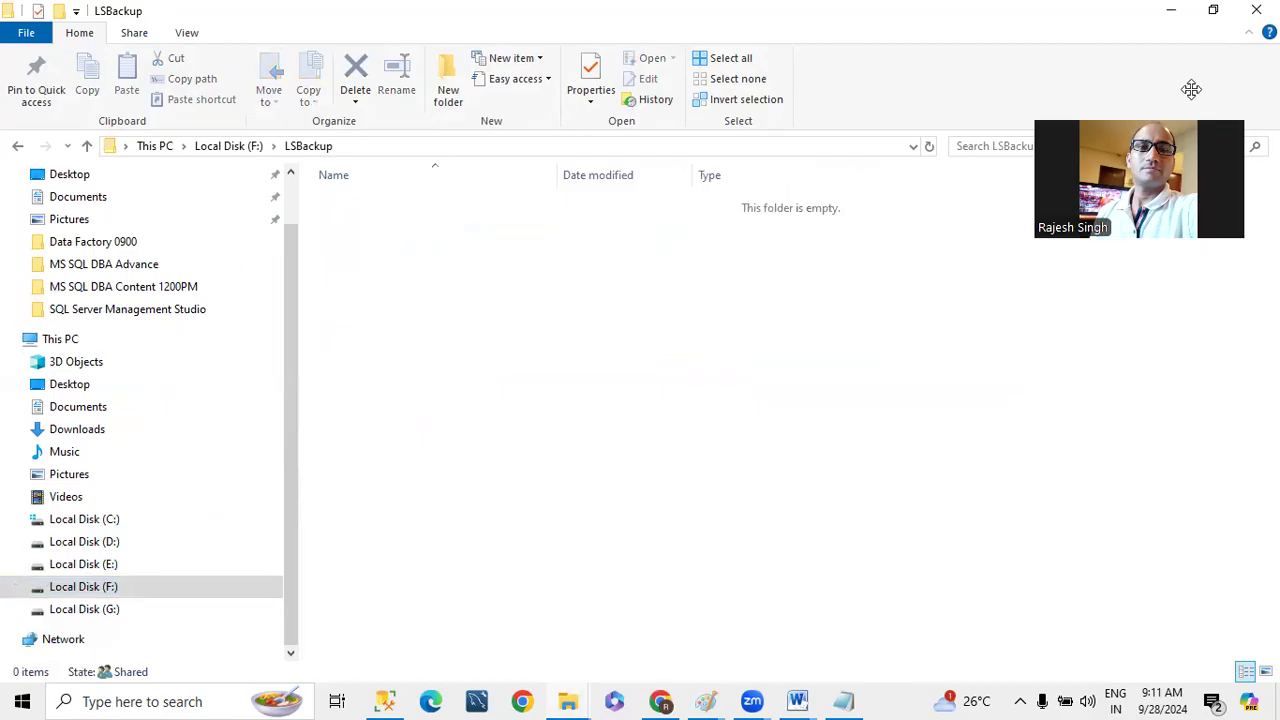
- Copy the LSBackup folder's path, switch to SQL Server Management Studio and start a new query with backup database [eCommerceDB] to disk=''
left_click_drag(1191, 89, 1206, 0)
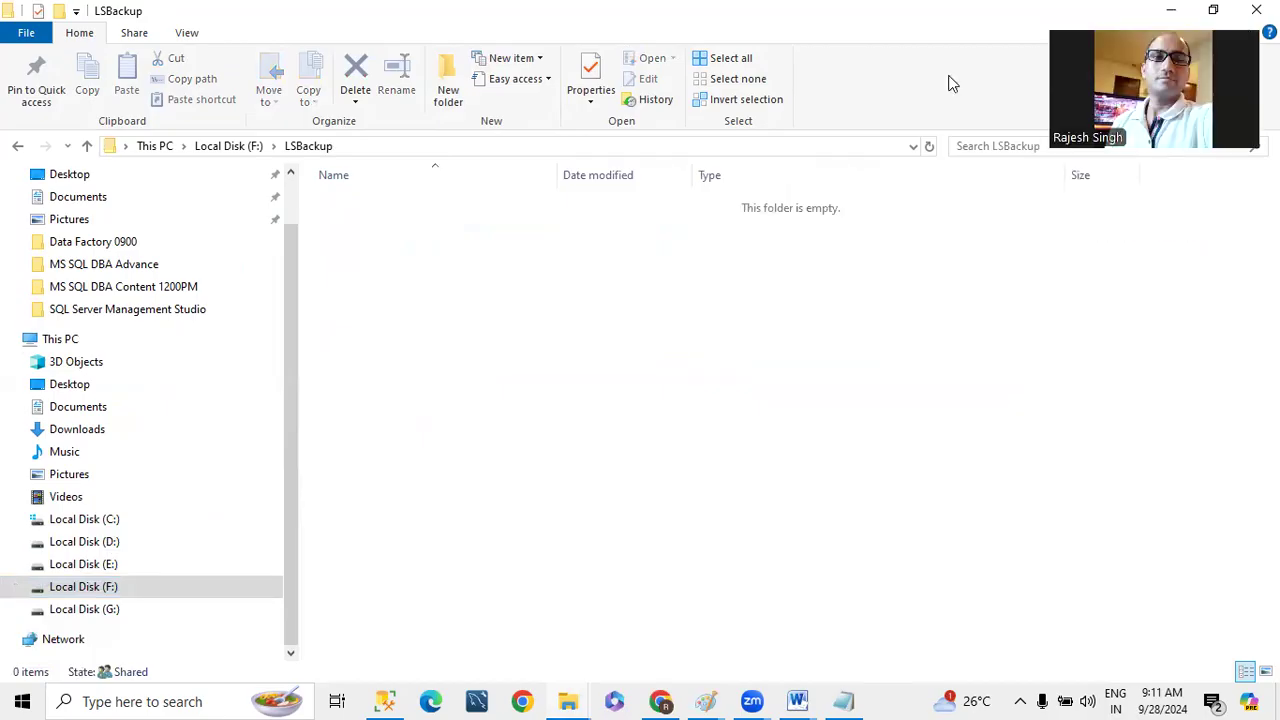
left_click(388, 148)
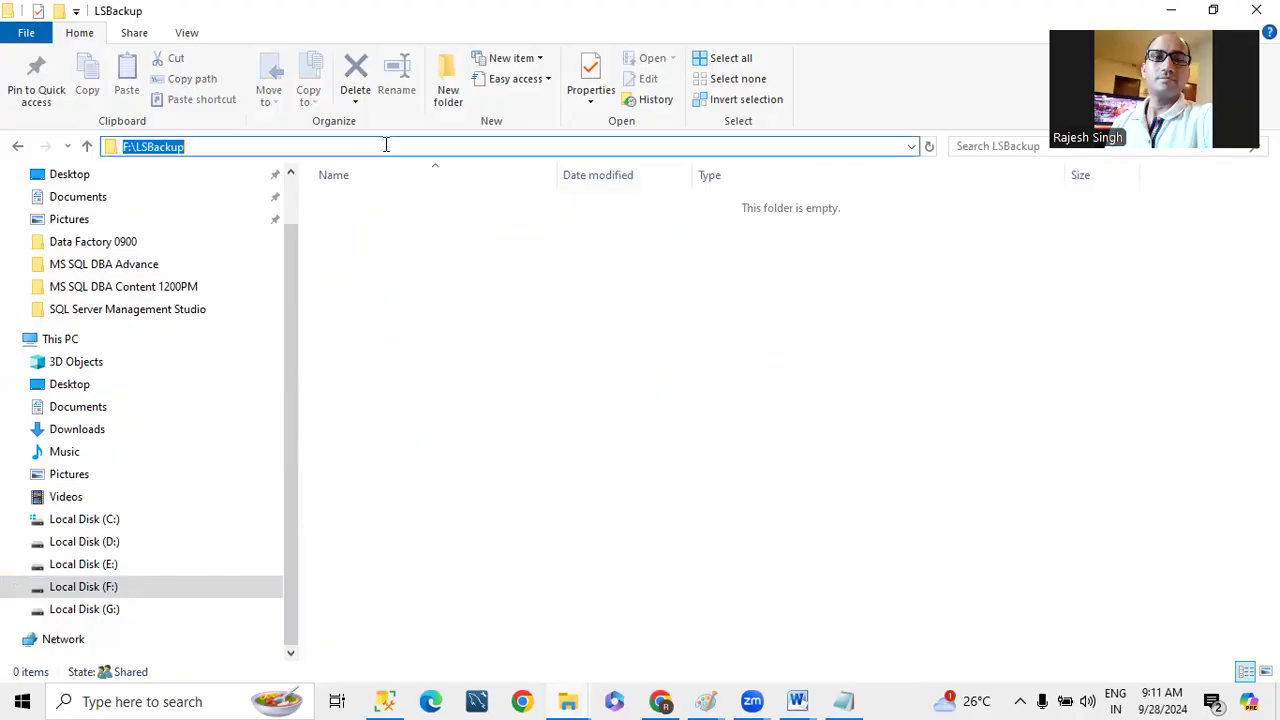
left_click(384, 701)
left_click(253, 62)
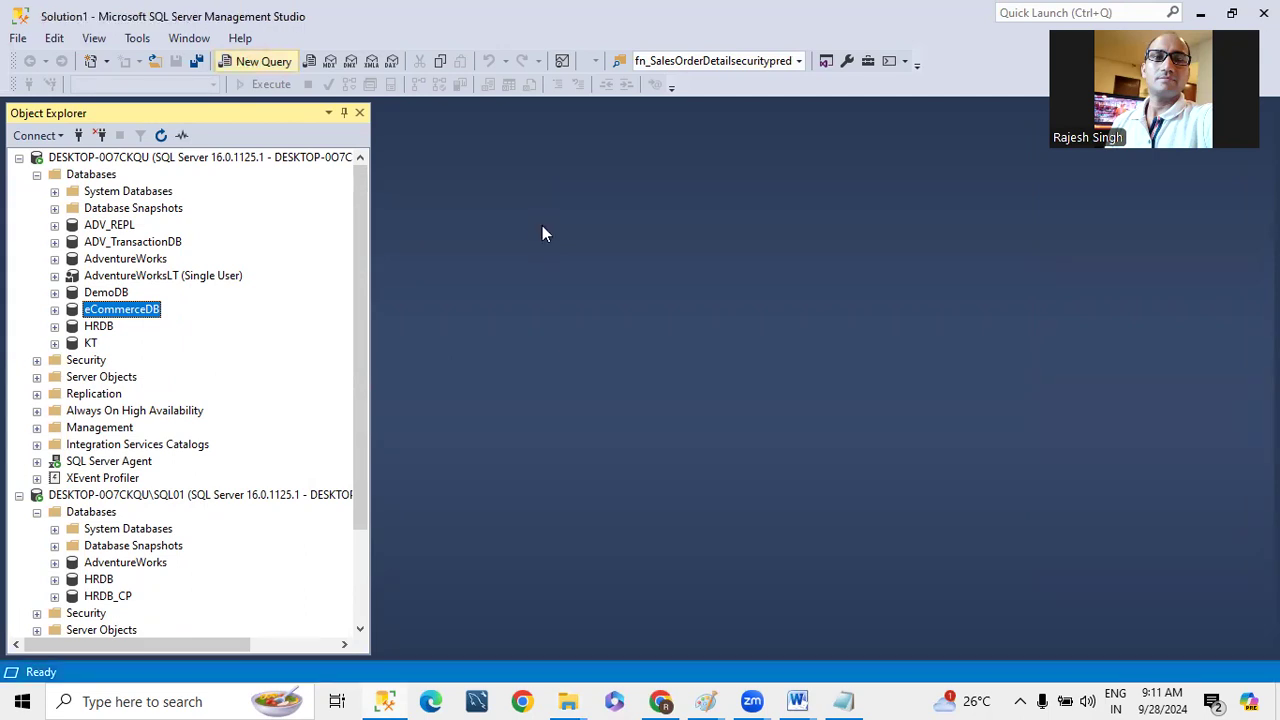
type("backup")
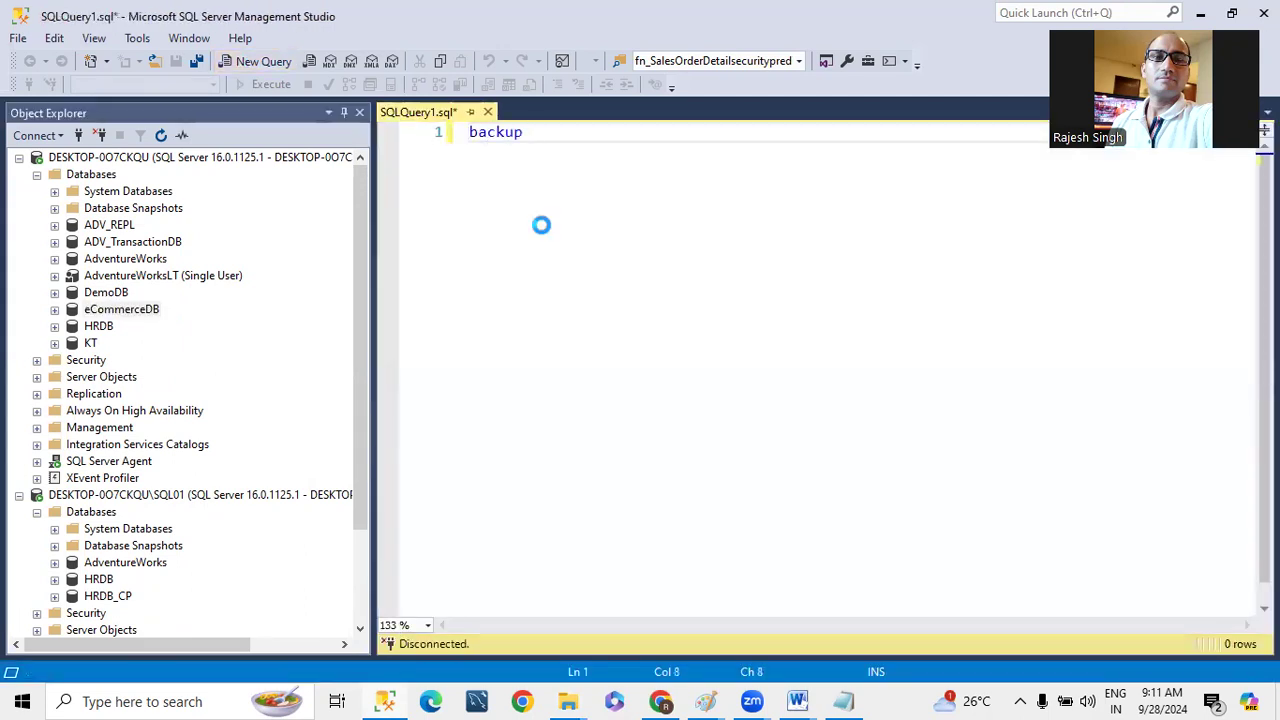
type(" database")
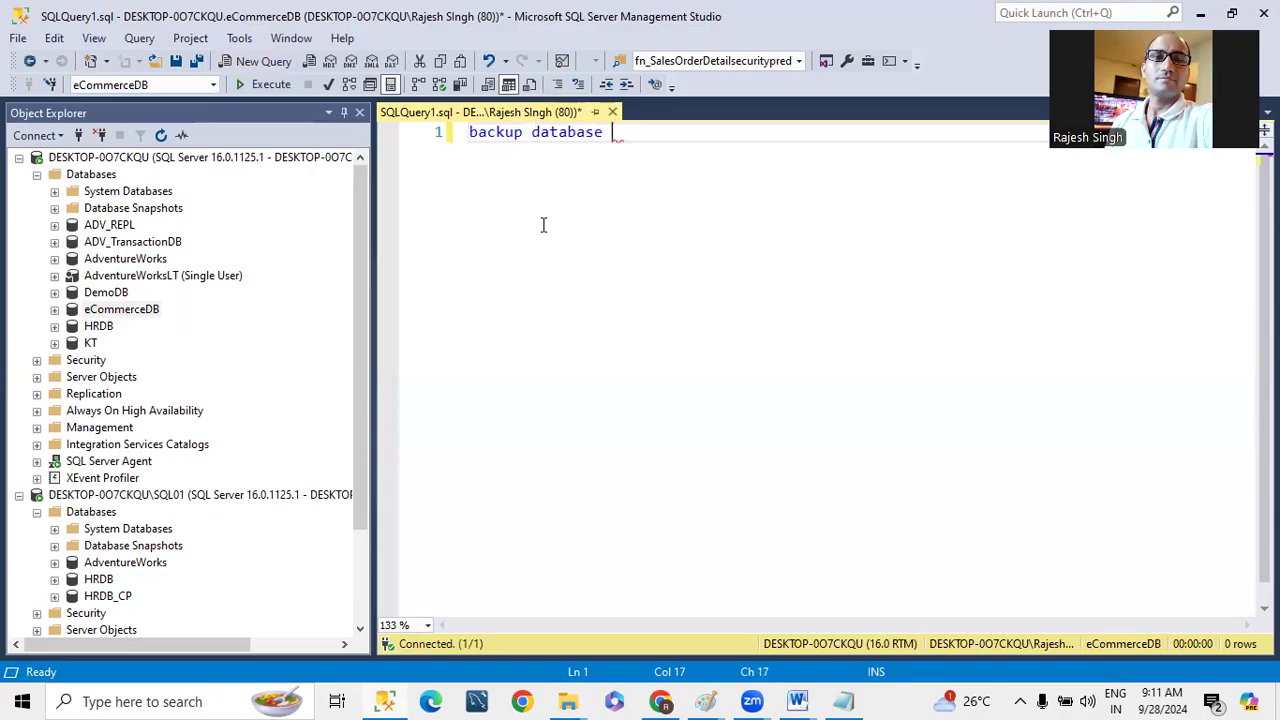
left_click_drag(122, 309, 620, 136)
left_click(749, 133)
type("to disk=''")
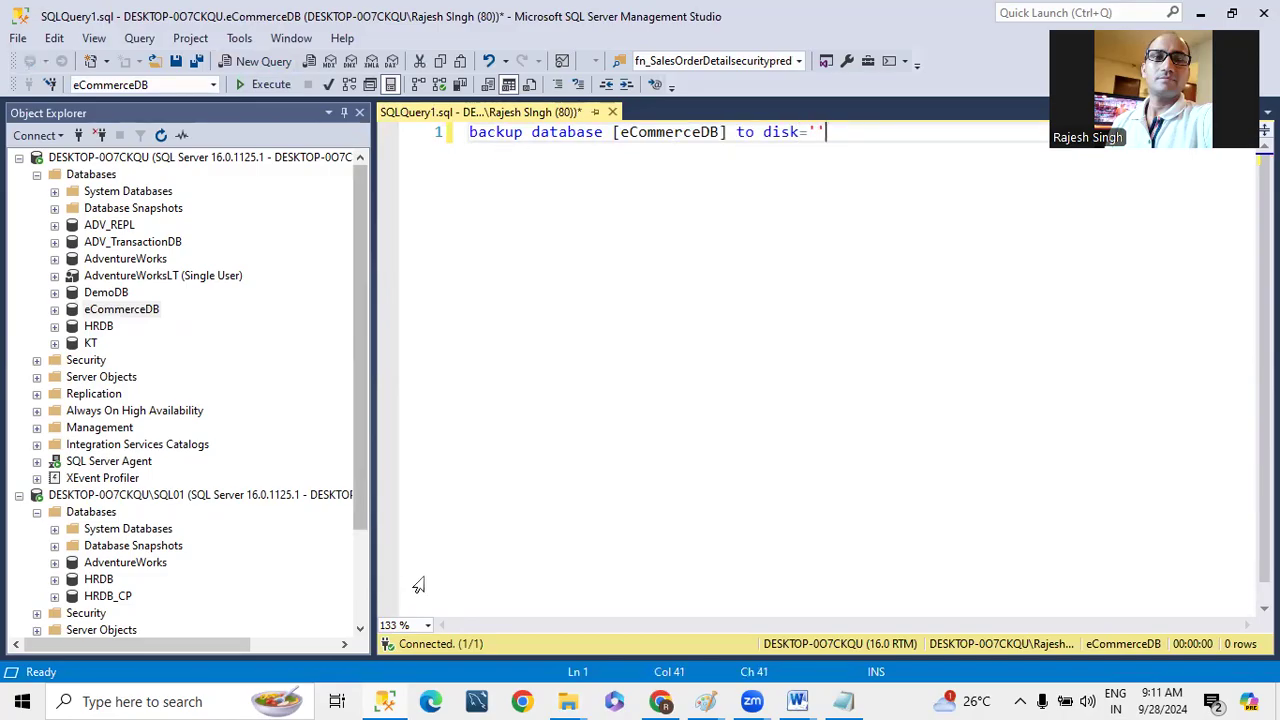
- Fill the backup statement's disk path with F:\LSBackup\eCommerceDB
left_click(818, 132)
type("F:\\LSBackup")
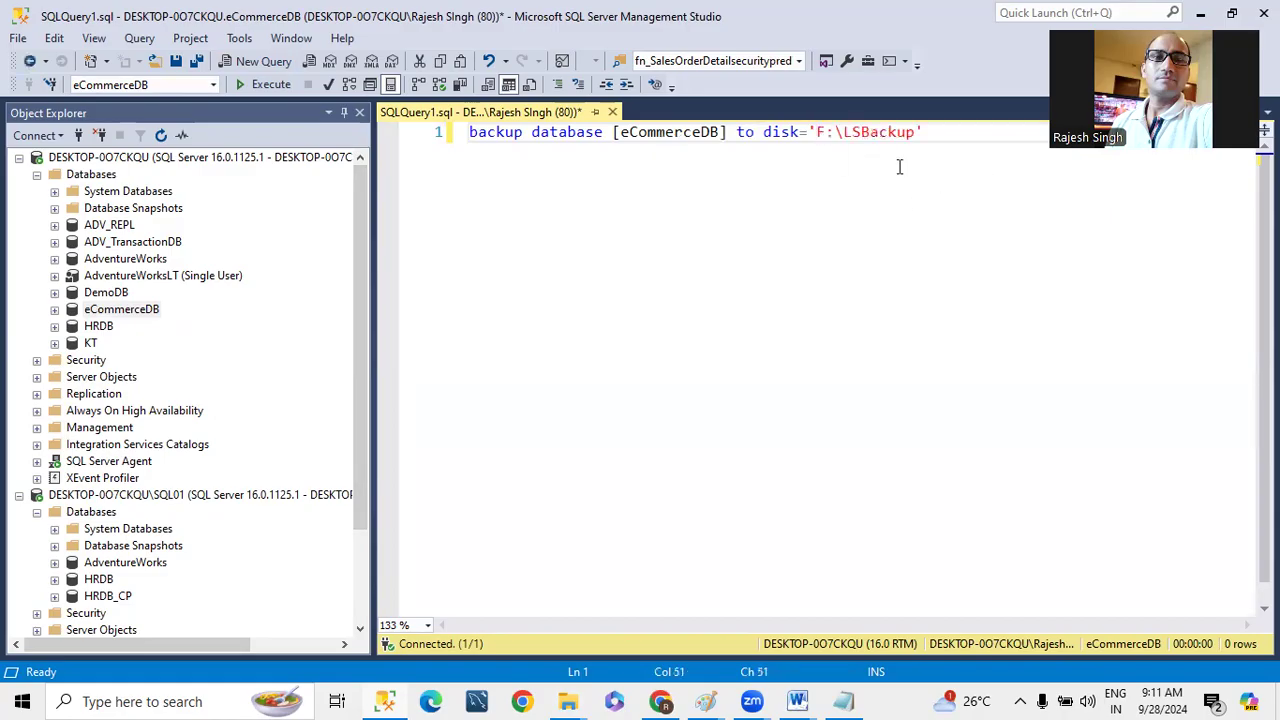
type("\\")
left_click(619, 133)
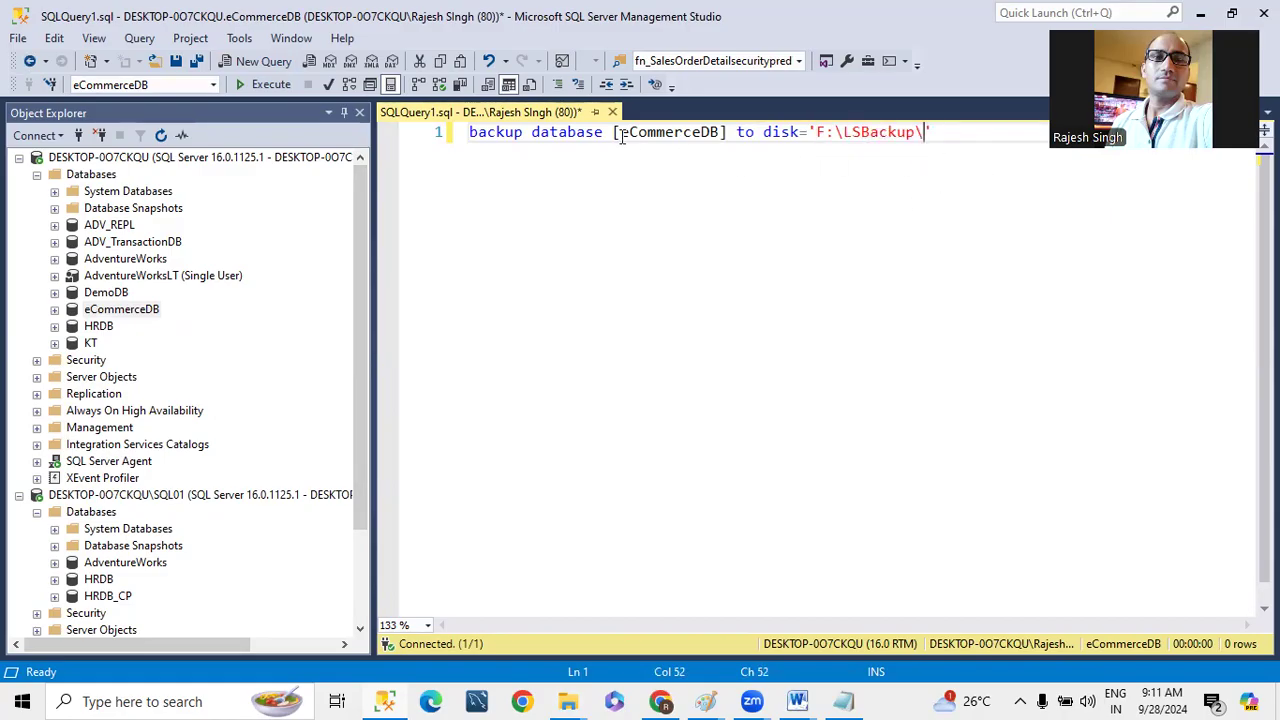
left_click(718, 132, "shift")
key("ctrl+c")
left_click(922, 140)
key("ctrl+v")
- Complete the backup file name with the suffix _Full_20240928.bak
type("_FULL")
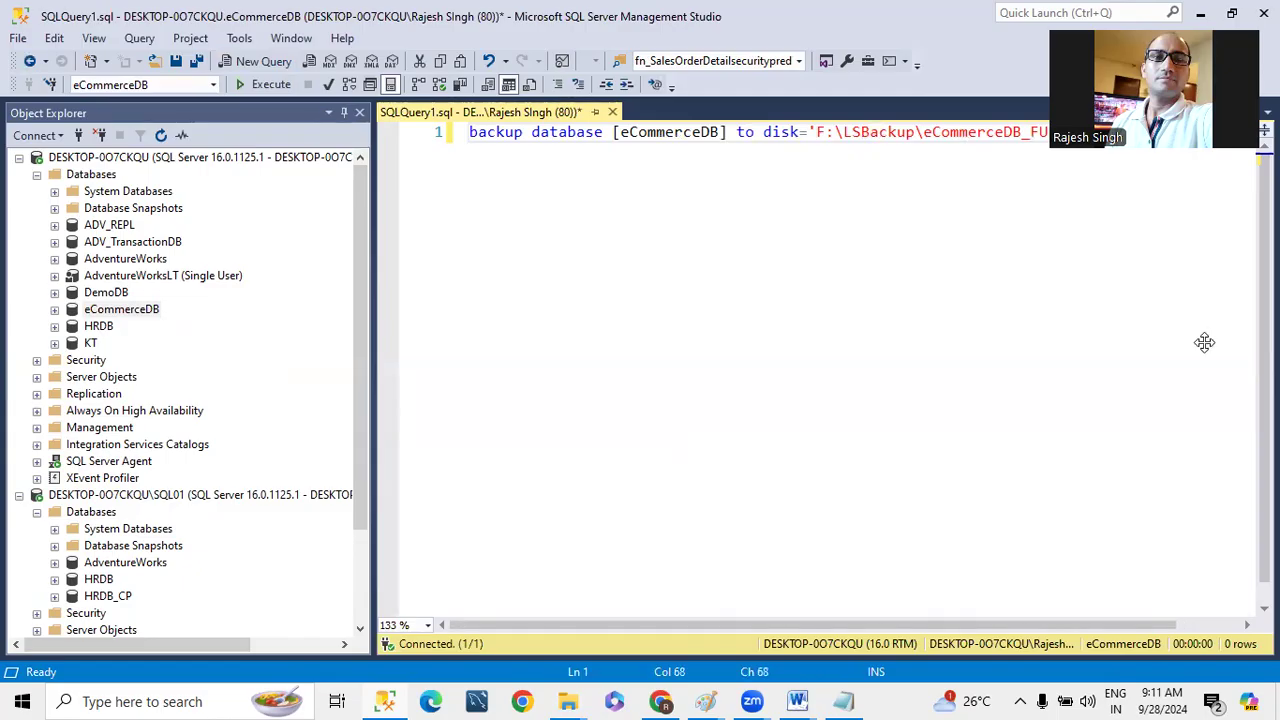
key("BackSpace")
key("BackSpace")
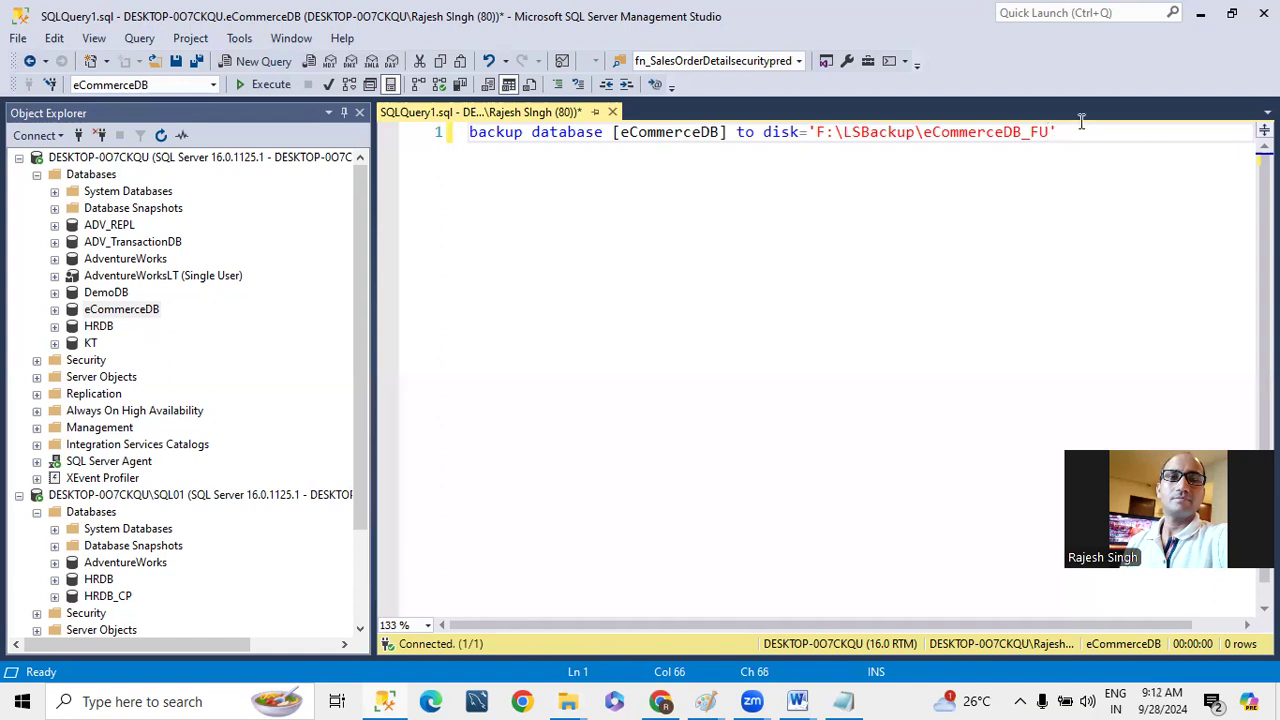
key("BackSpace")
type("ul")
type("l_")
type("2024")
type("092")
type("8")
type(".bak")
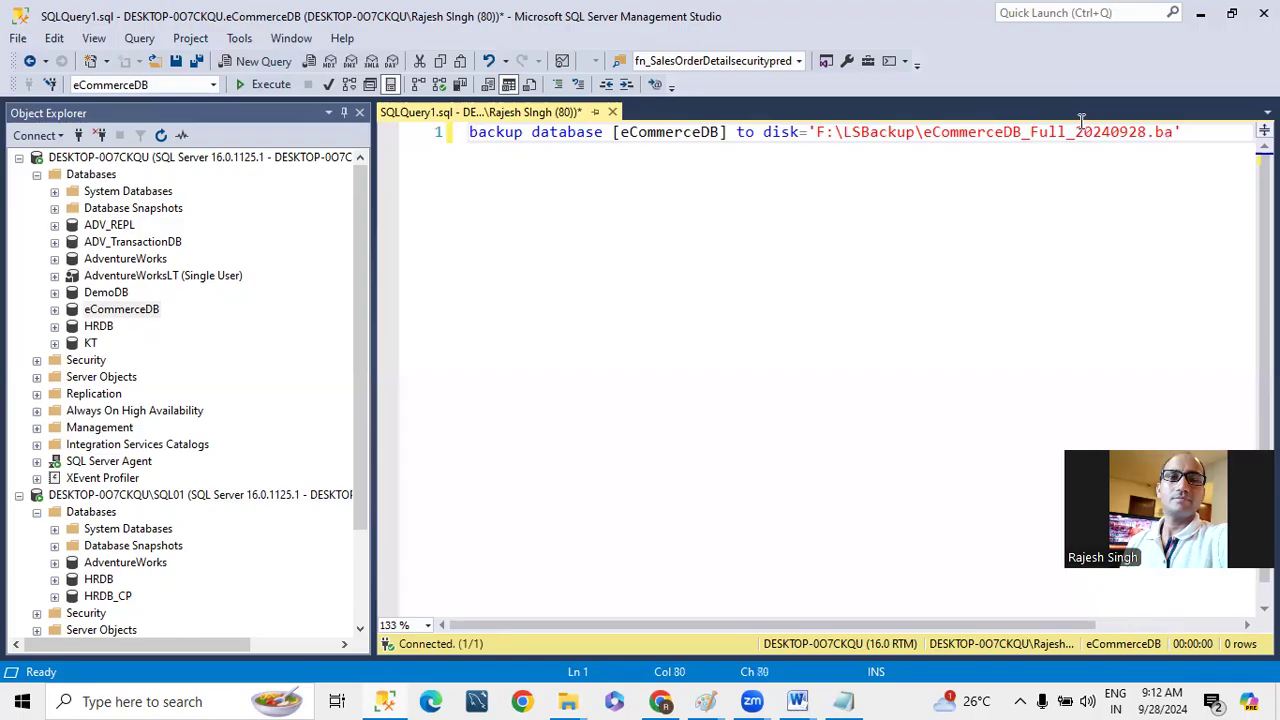
- Add the line with compression,stats=1 to the statement and execute the full backup of eCommerceDB
left_click(1207, 131)
key("Return")
type("with ")
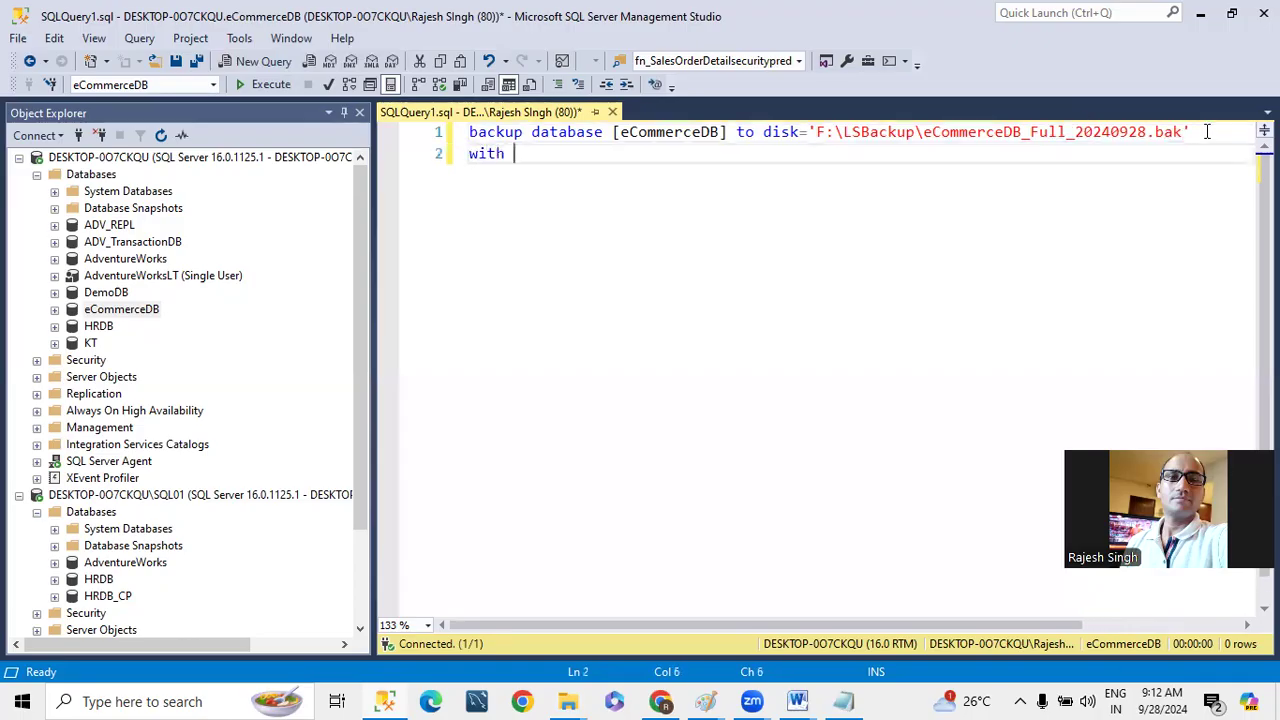
type("compress")
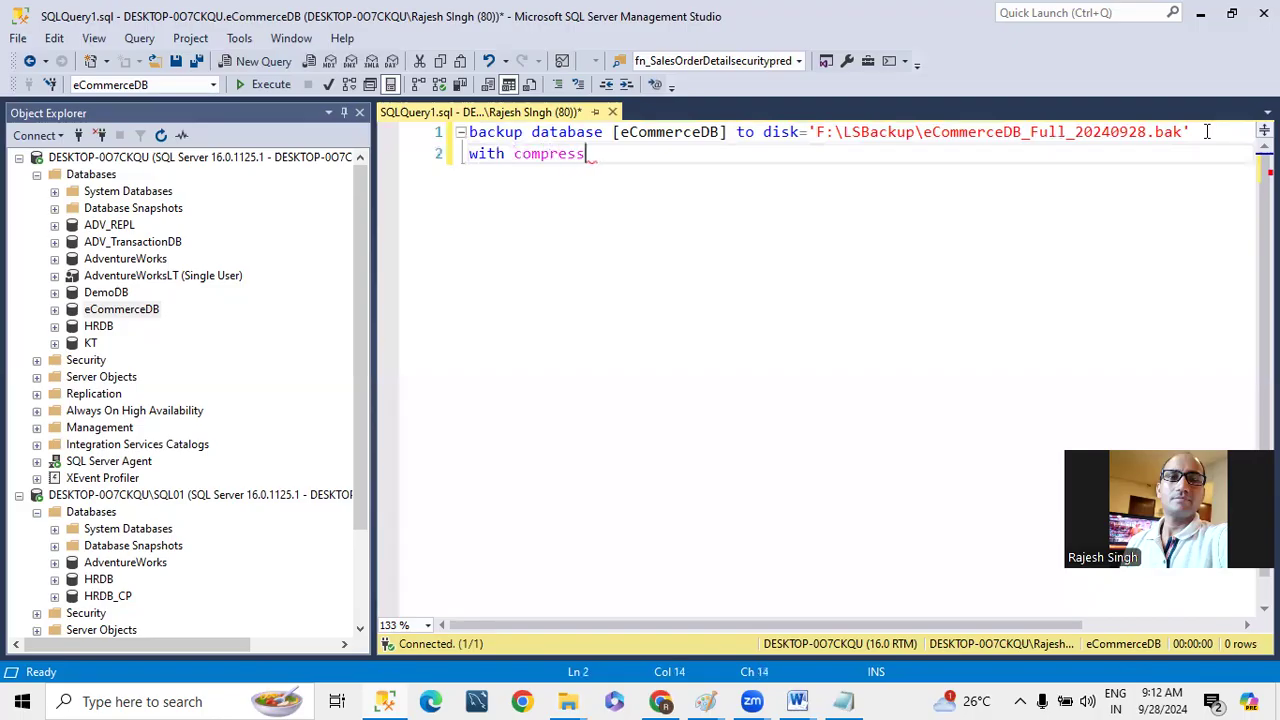
type("ion,stats=1")
left_click_drag(723, 157, 315, 92)
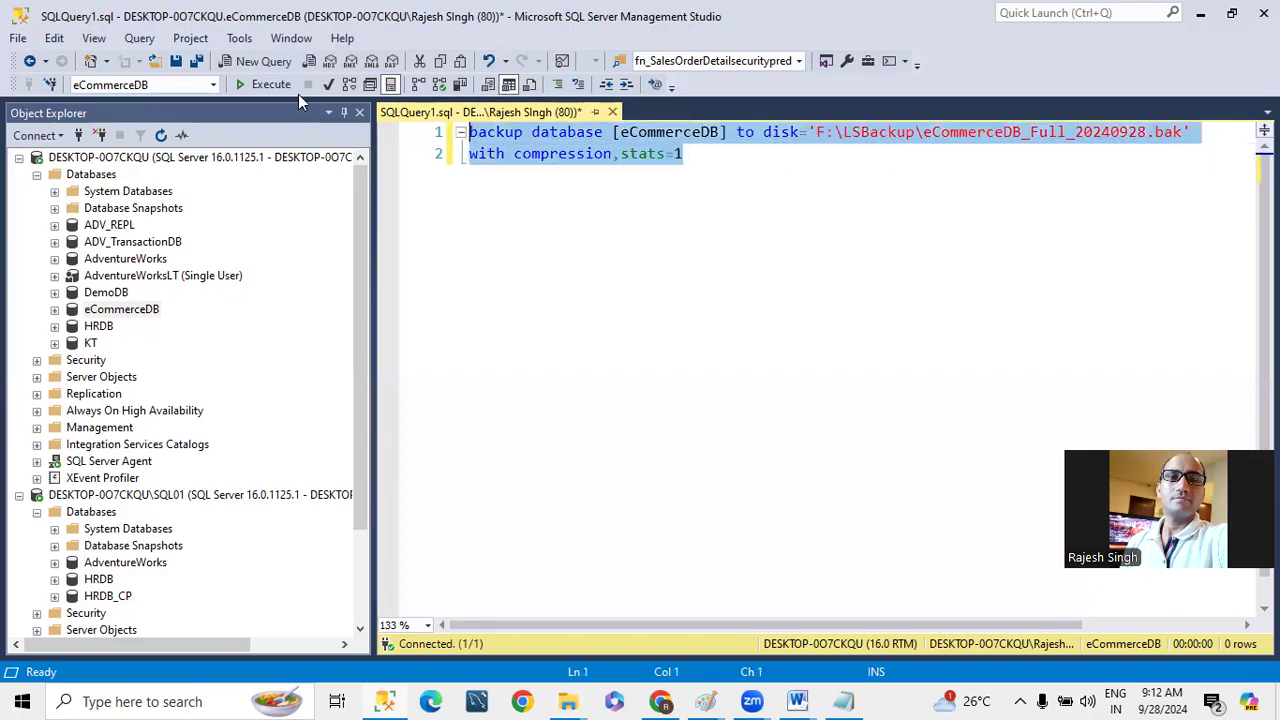
left_click(266, 84)
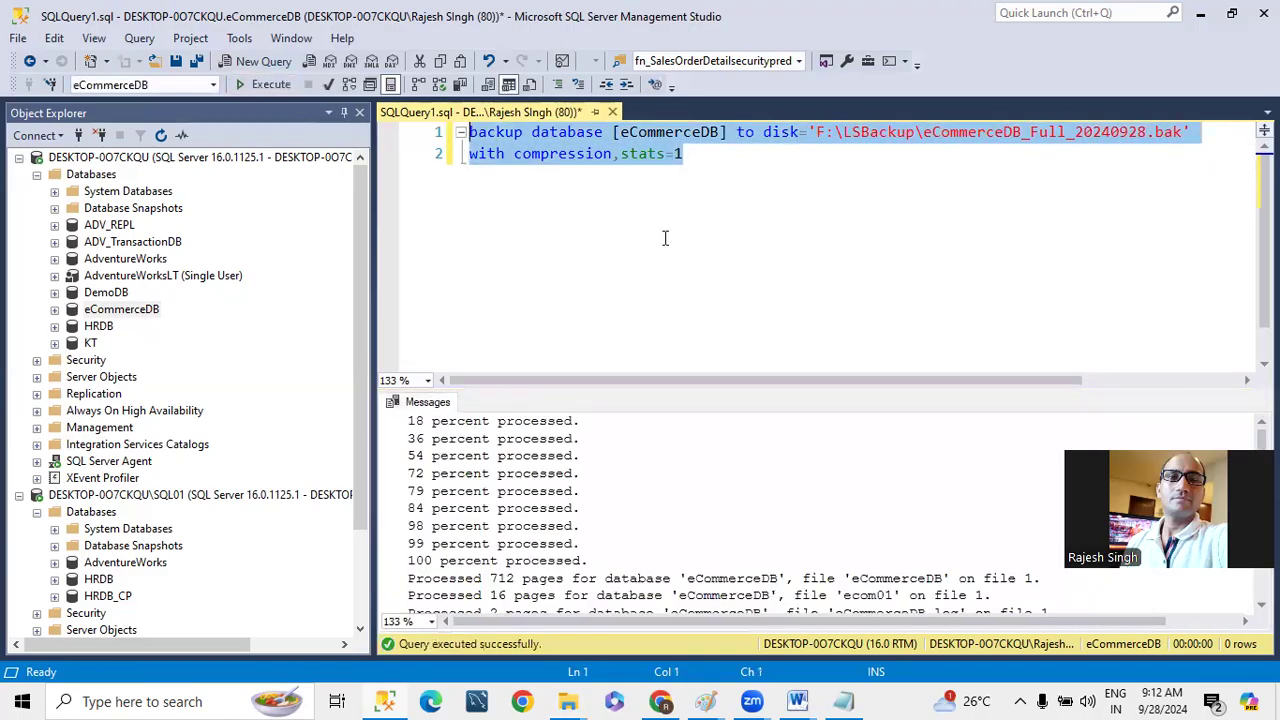
- Duplicate the backup statement below the original and change the copy to backup log
key("Return")
key("Return")
key("ctrl+v")
left_click(549, 195)
double_click(549, 195)
key("BackSpace")
type("log")
left_click(789, 251)
- Set the log backup's file to F:\LSBackup\eCommerceDB.trn and execute only the log backup statement
left_click(988, 195)
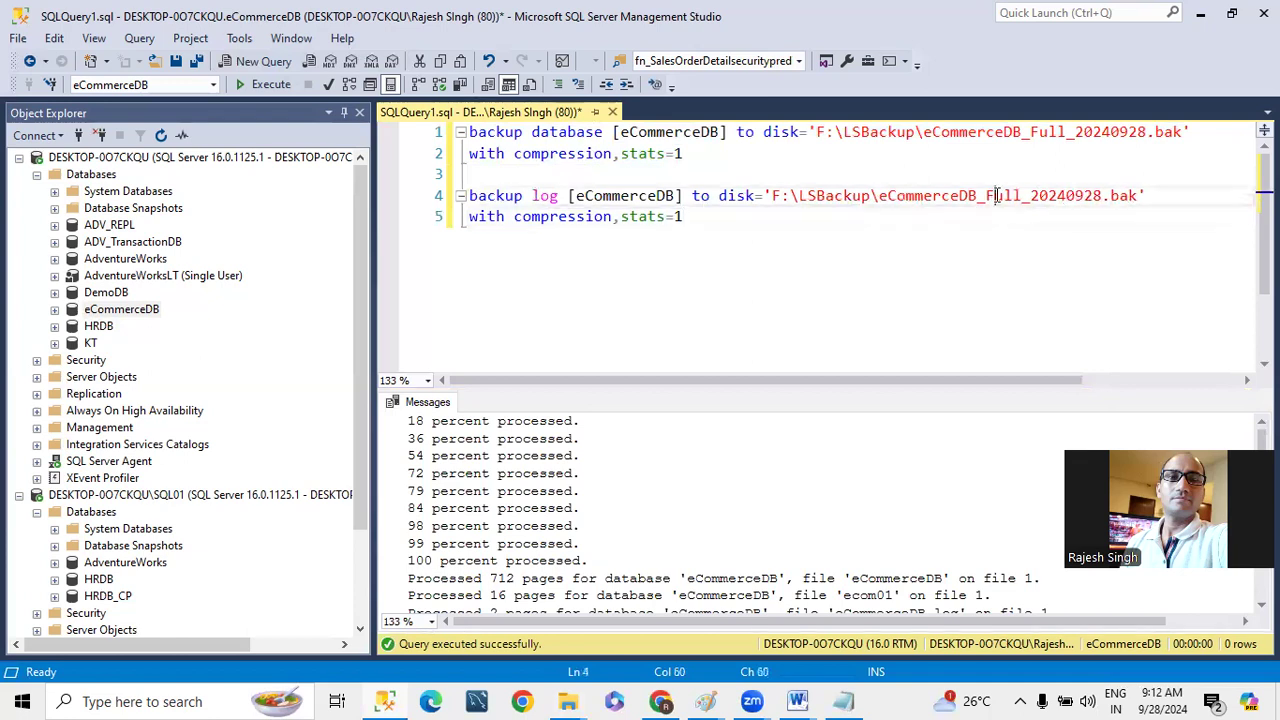
left_click(1114, 197, "shift")
key("BackSpace")
key("BackSpace")
type(".trn")
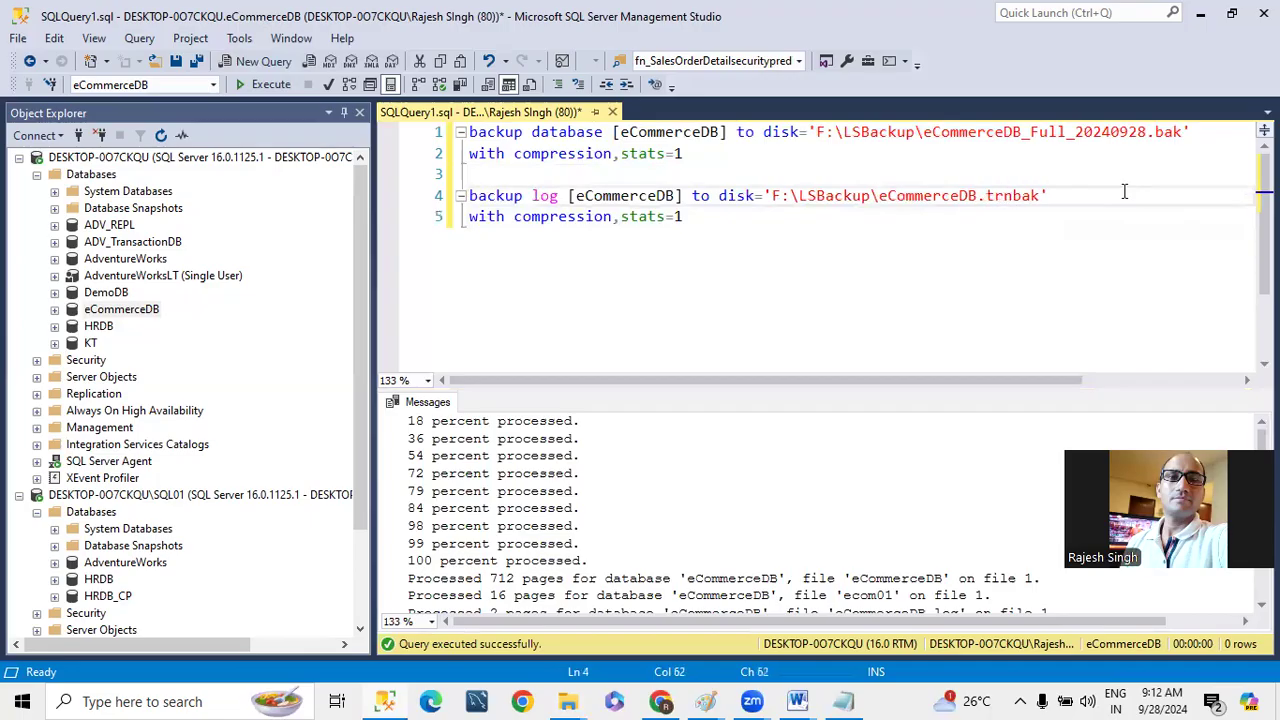
key("Delete")
key("Delete")
left_click_drag(684, 217, 469, 196)
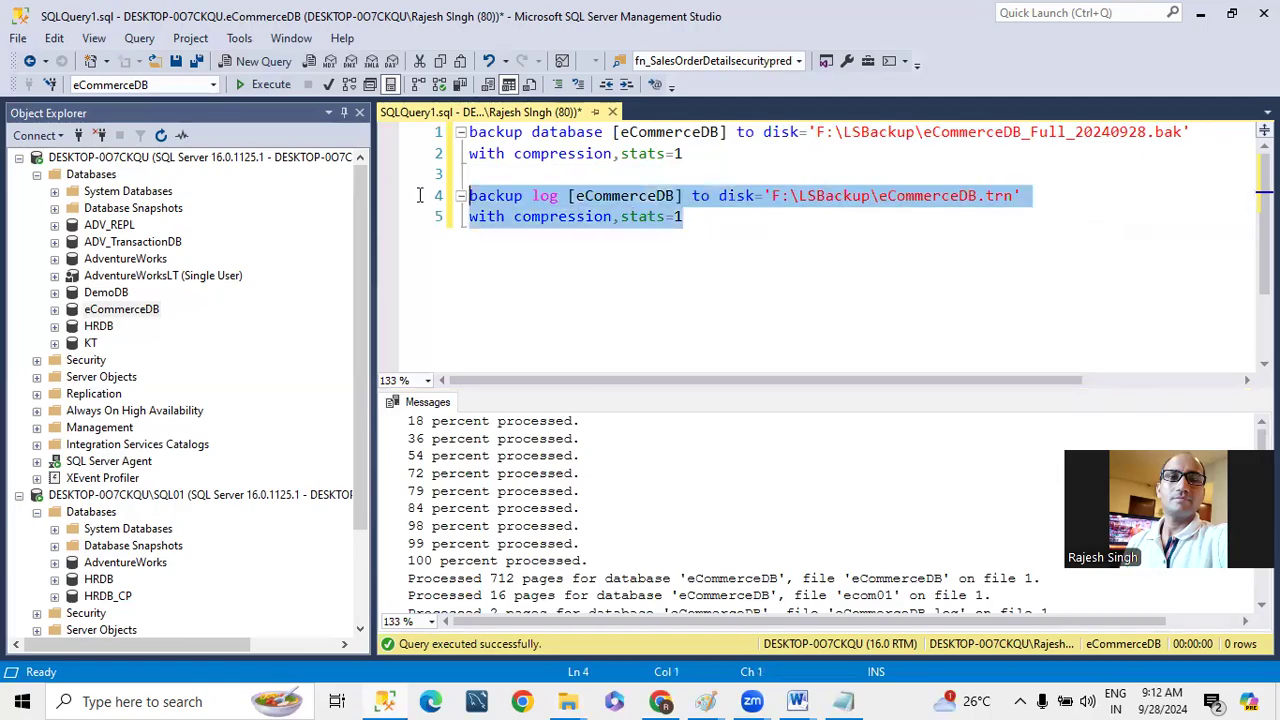
left_click(244, 85)
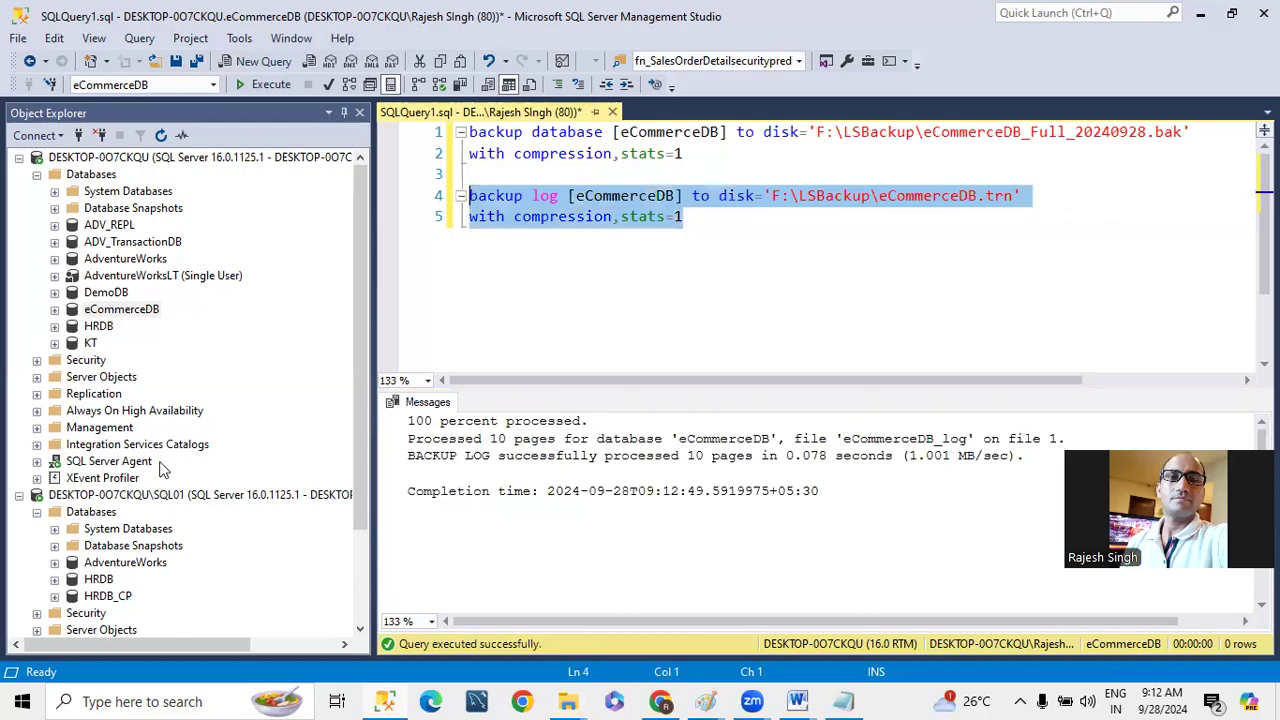
- Copy both backup statements into a new query connected to the SQL01 instance
left_click(858, 320)
left_click_drag(757, 223, 444, 133)
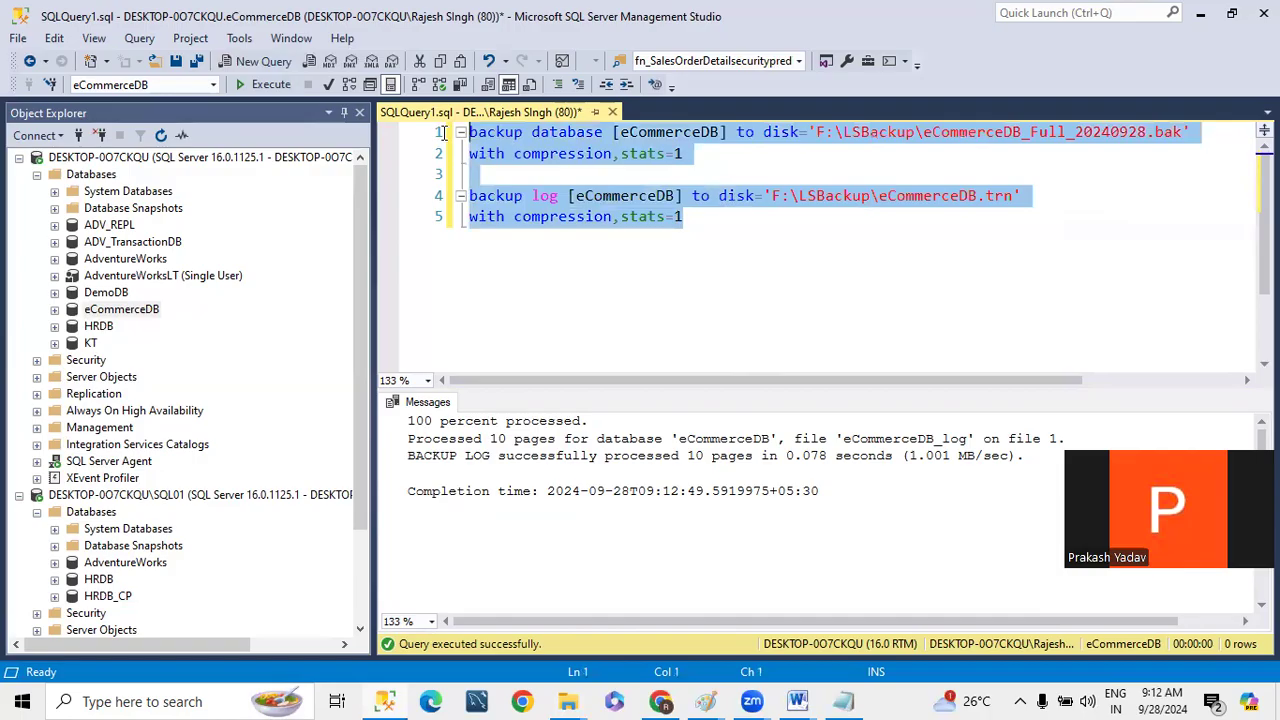
left_click(140, 495)
left_click(246, 64)
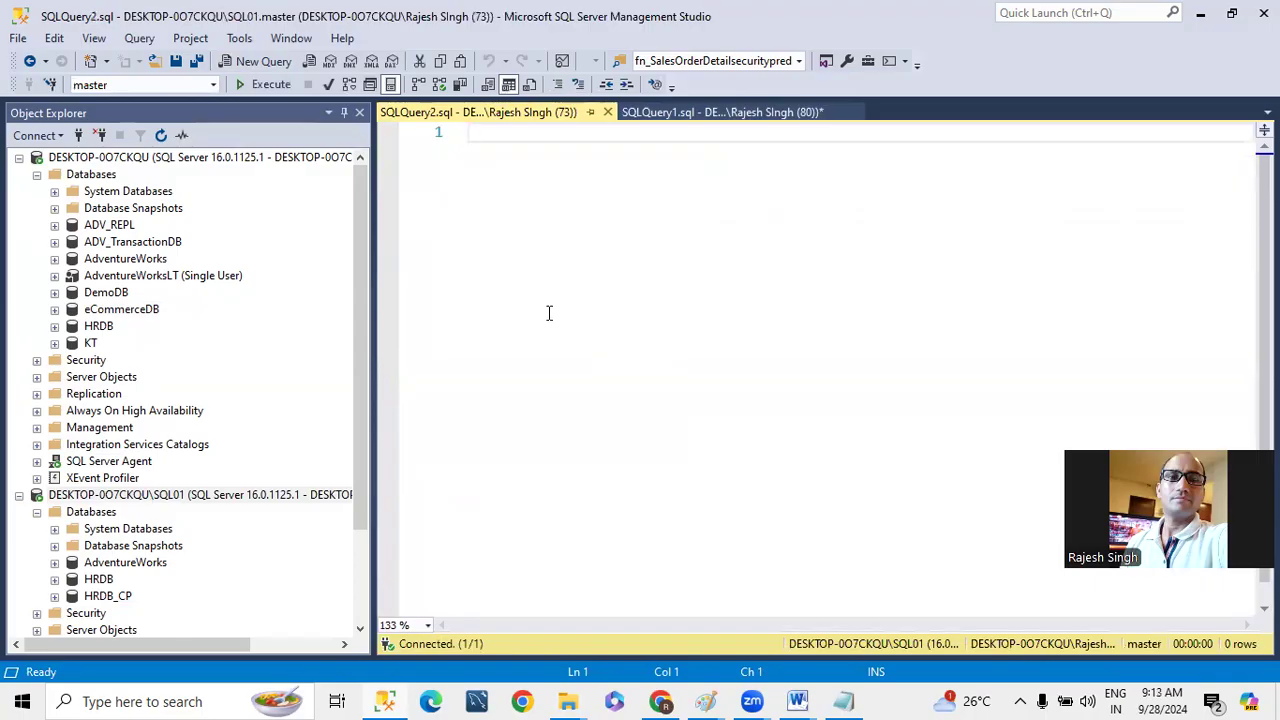
key("ctrl+v")
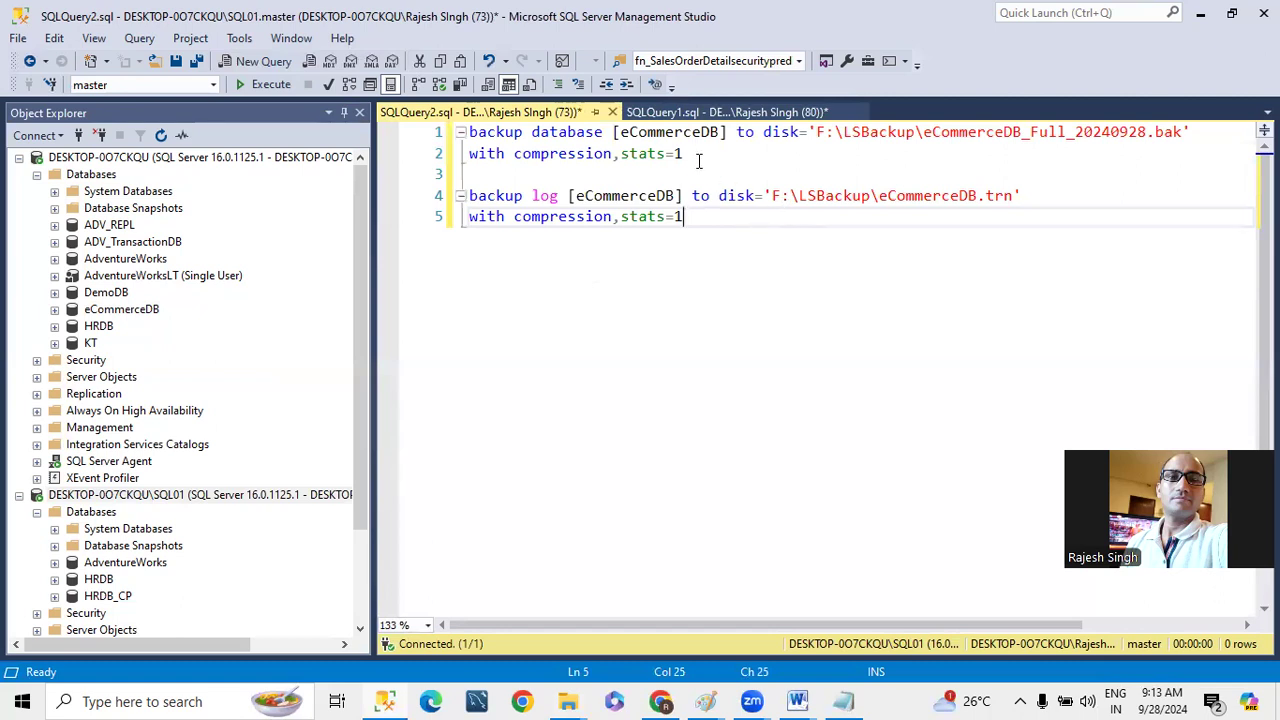
- Rewrite the first statement as restore database [eCommerceDB] from disk and add a with move line beneath its first line
double_click(514, 132)
type("res")
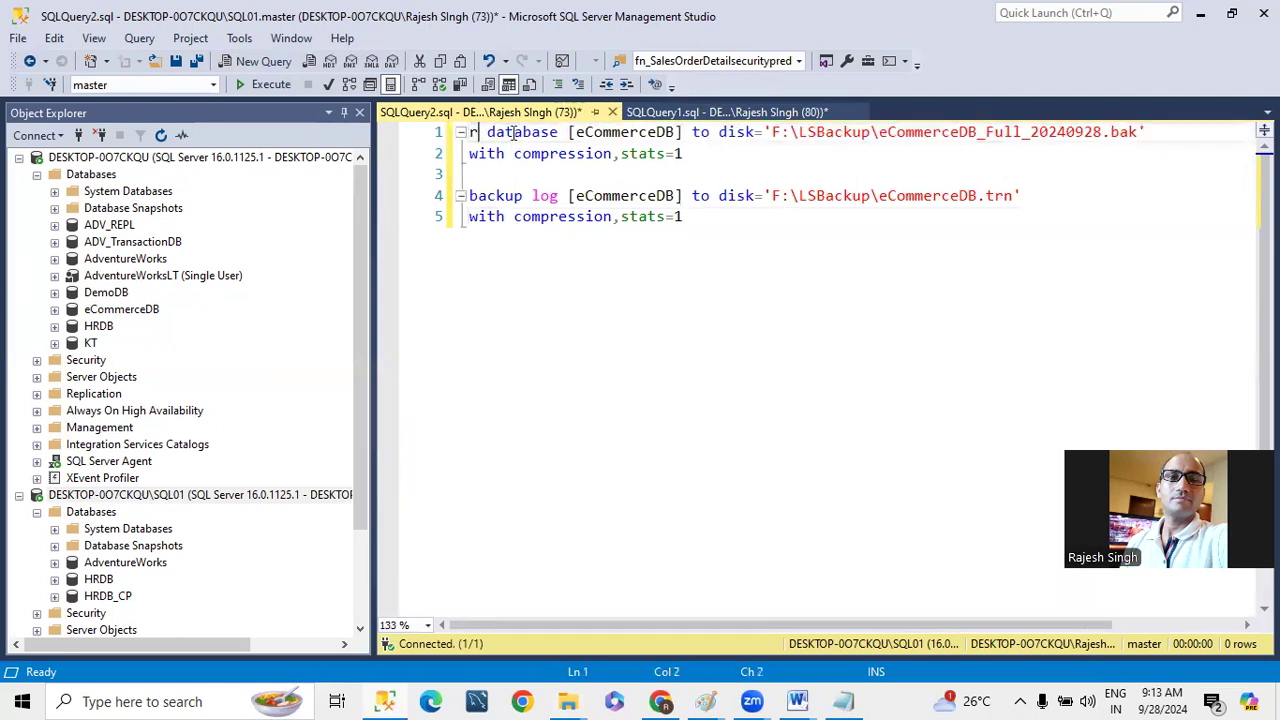
type("tore")
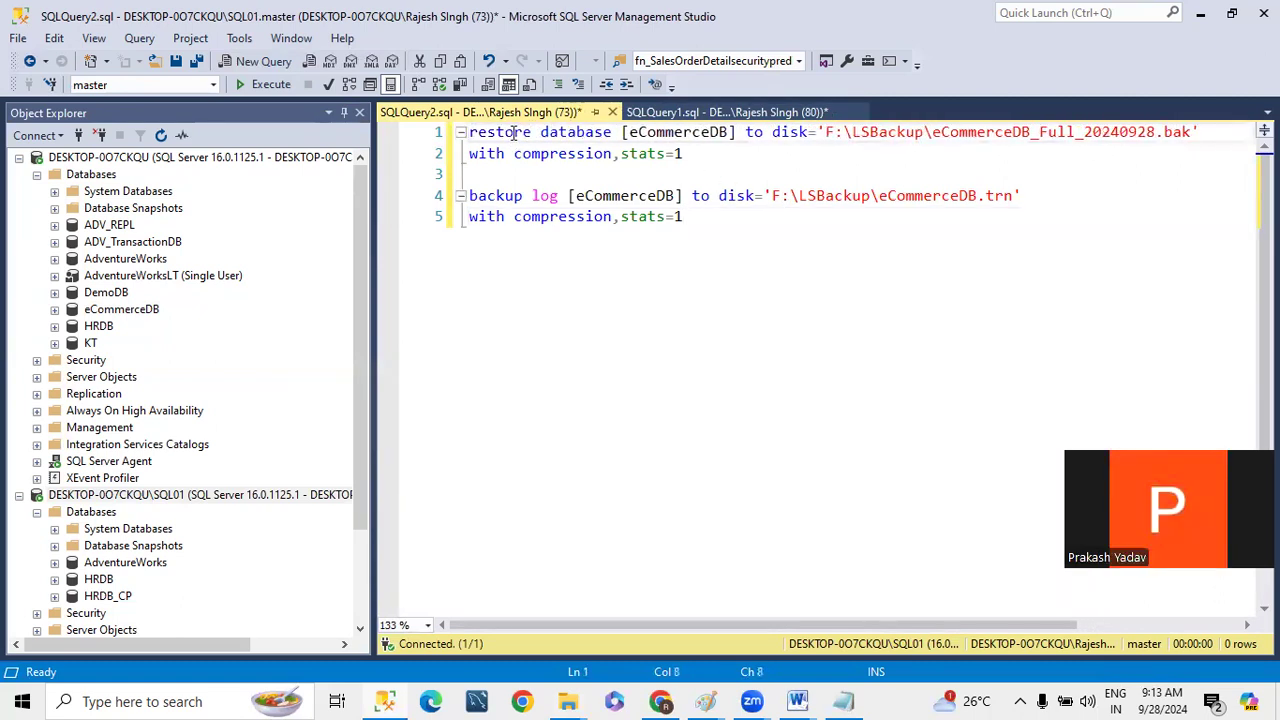
double_click(753, 132)
type("from")
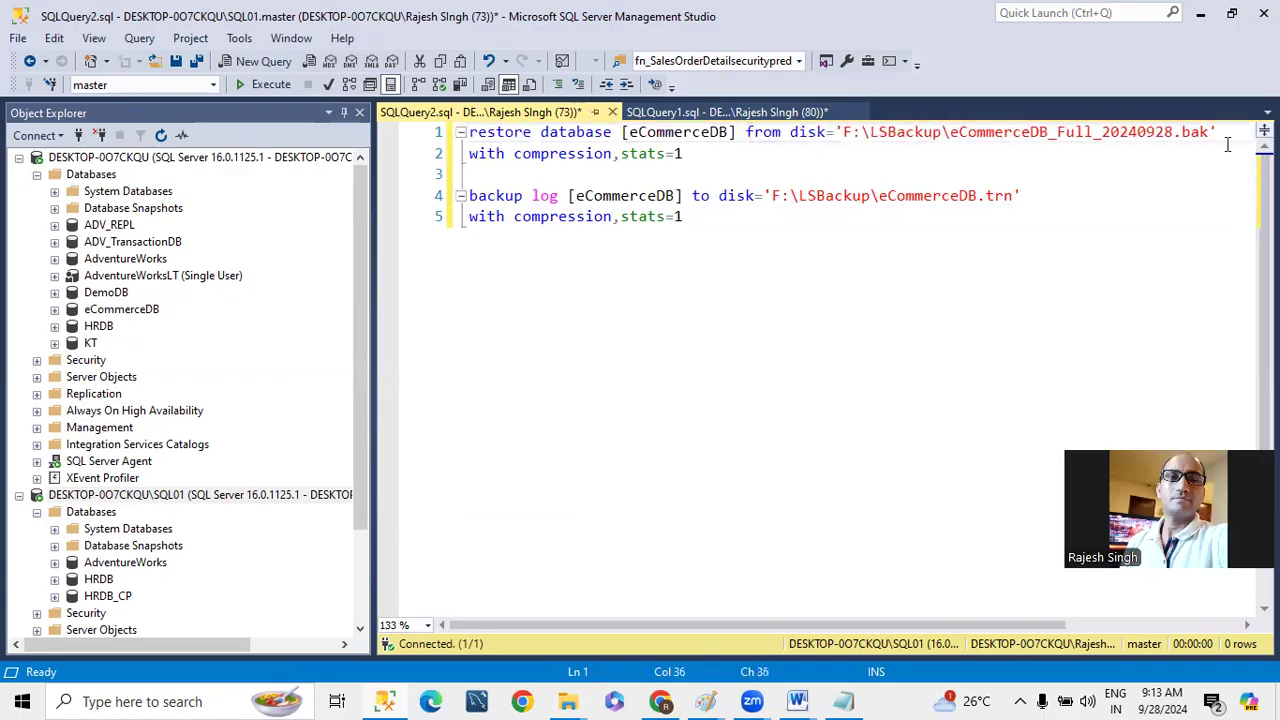
key("Return")
type("with move")
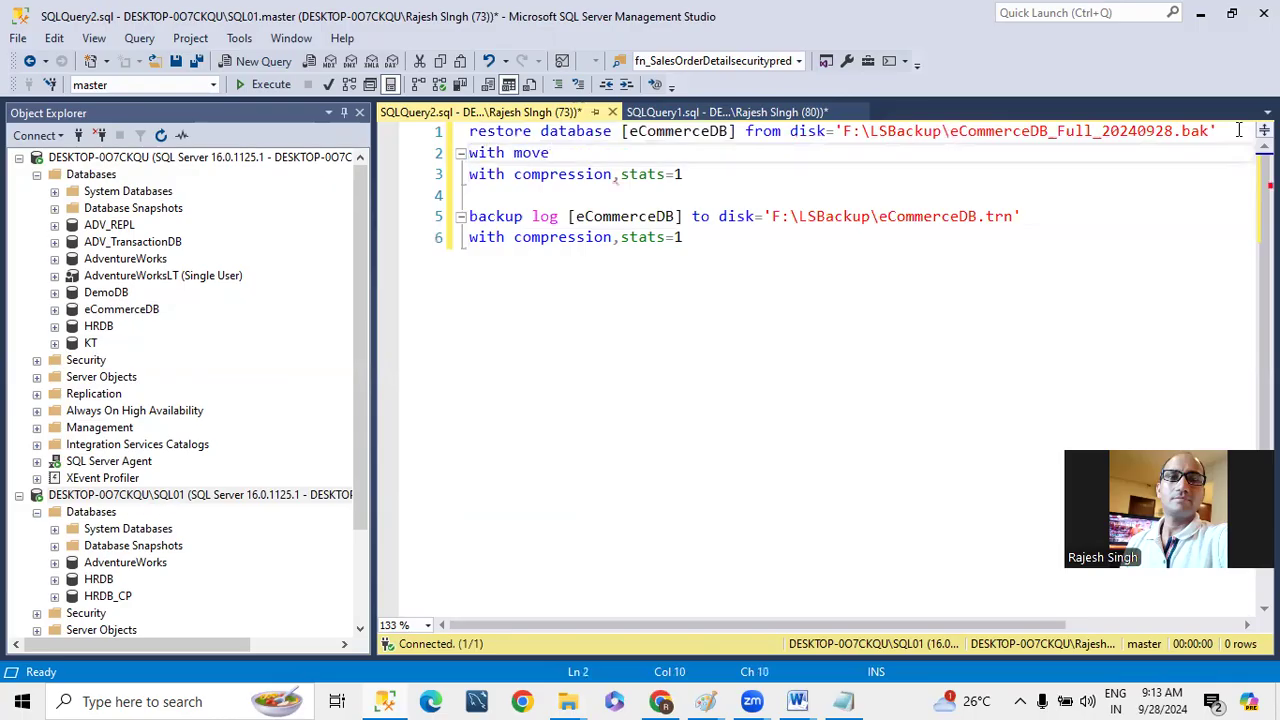
- Duplicate the restore database line below the log backup statement at the end of the query
left_click(471, 131)
left_click(1219, 131, "shift")
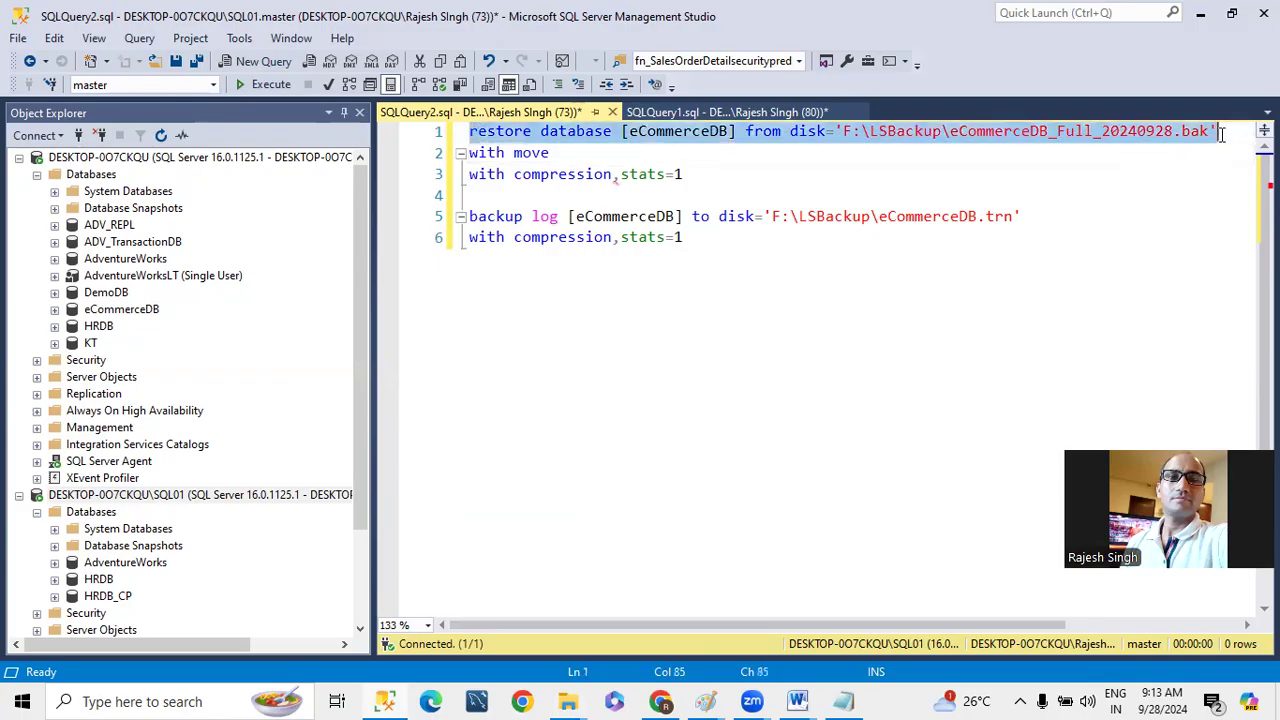
key("ctrl+c")
left_click(734, 240)
key("Return")
key("Return")
key("ctrl+v")
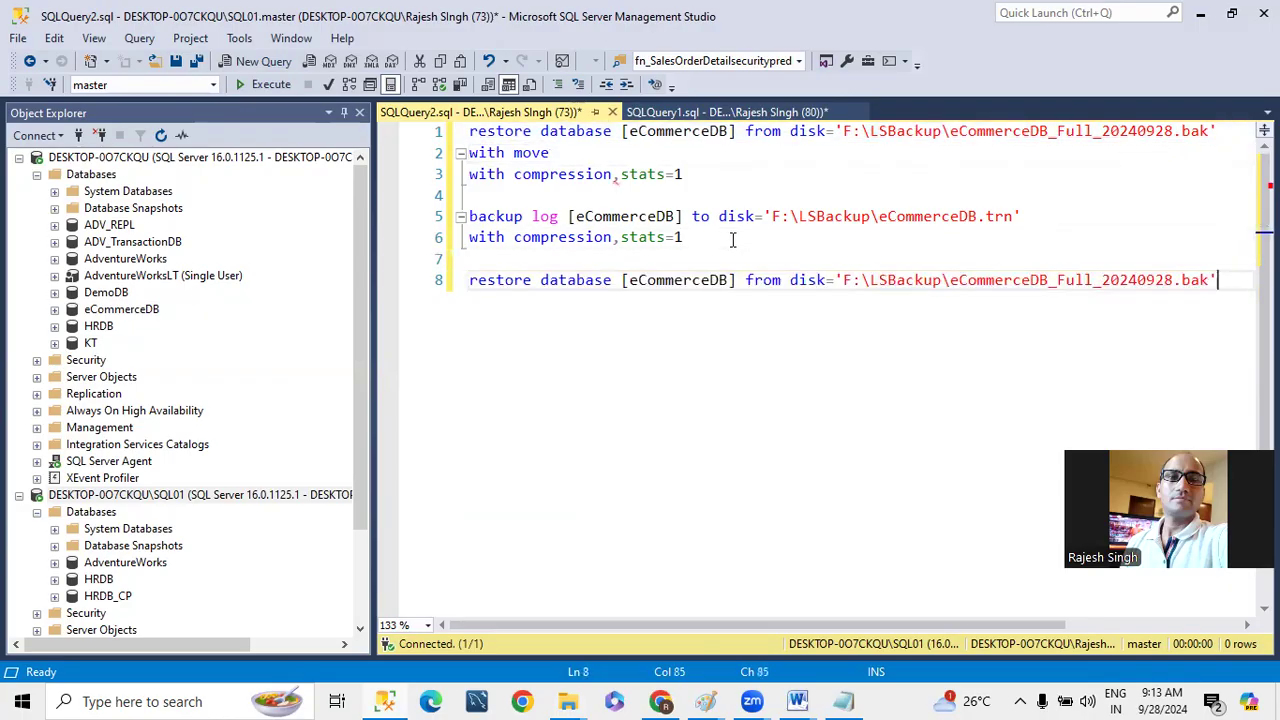
- Change the duplicated line to restore filelistonly from the full backup file, without the database name, and execute it
double_click(597, 279)
type("fl")
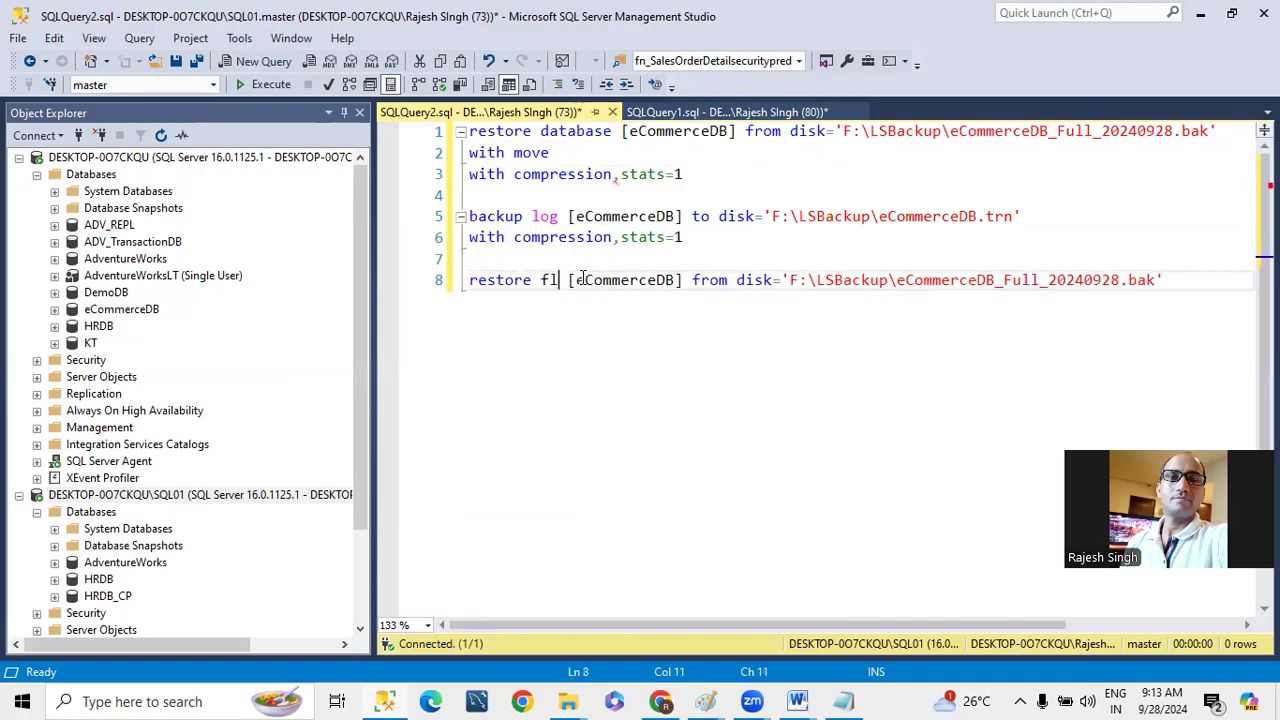
key("BackSpace")
type("ile")
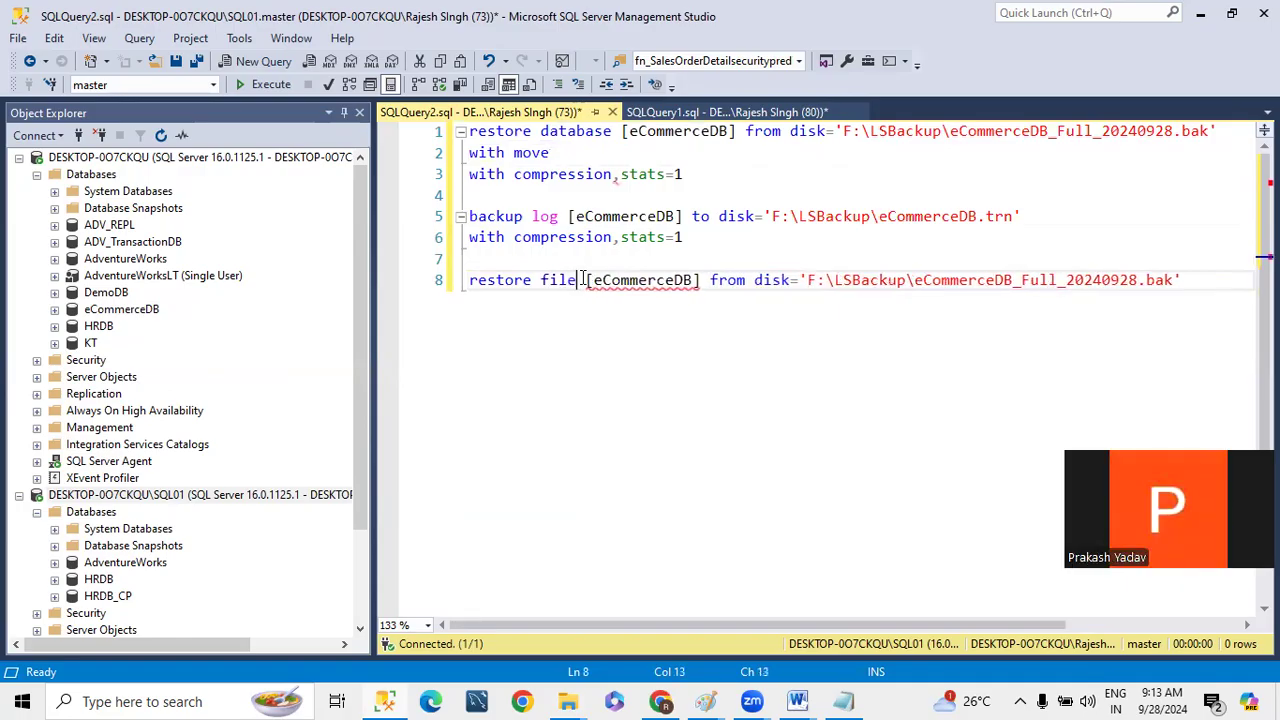
type("listonly")
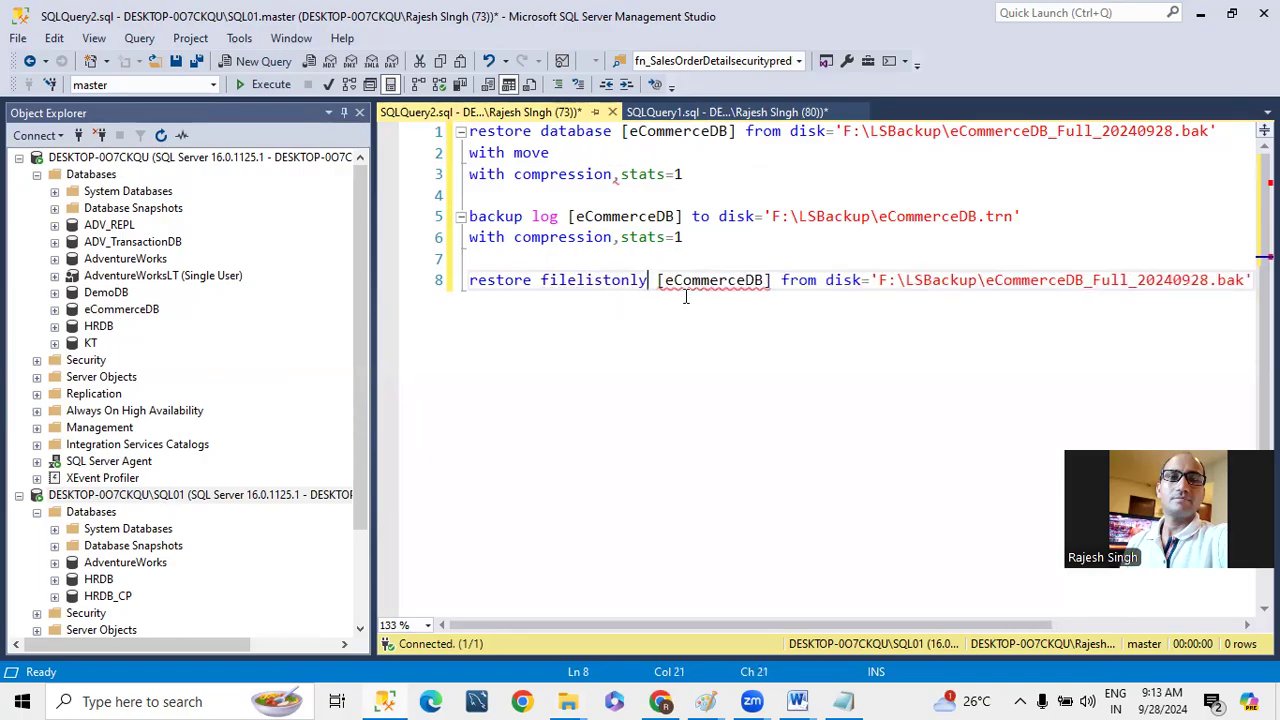
double_click(699, 281)
key("Delete")
key("Home")
key("shift+End")
key("F5")
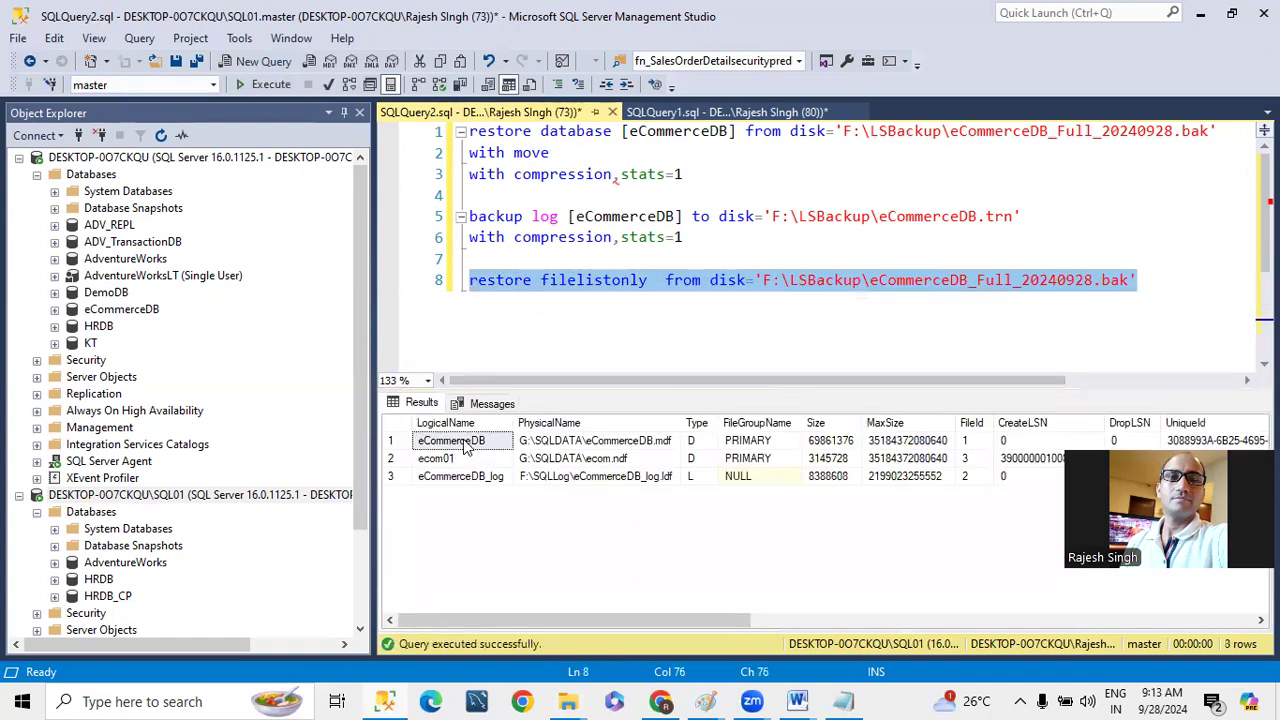
- Copy the logical name eCommerceDB from the file list results into quotes after with move, followed by an empty pair of quotes
right_click(427, 446)
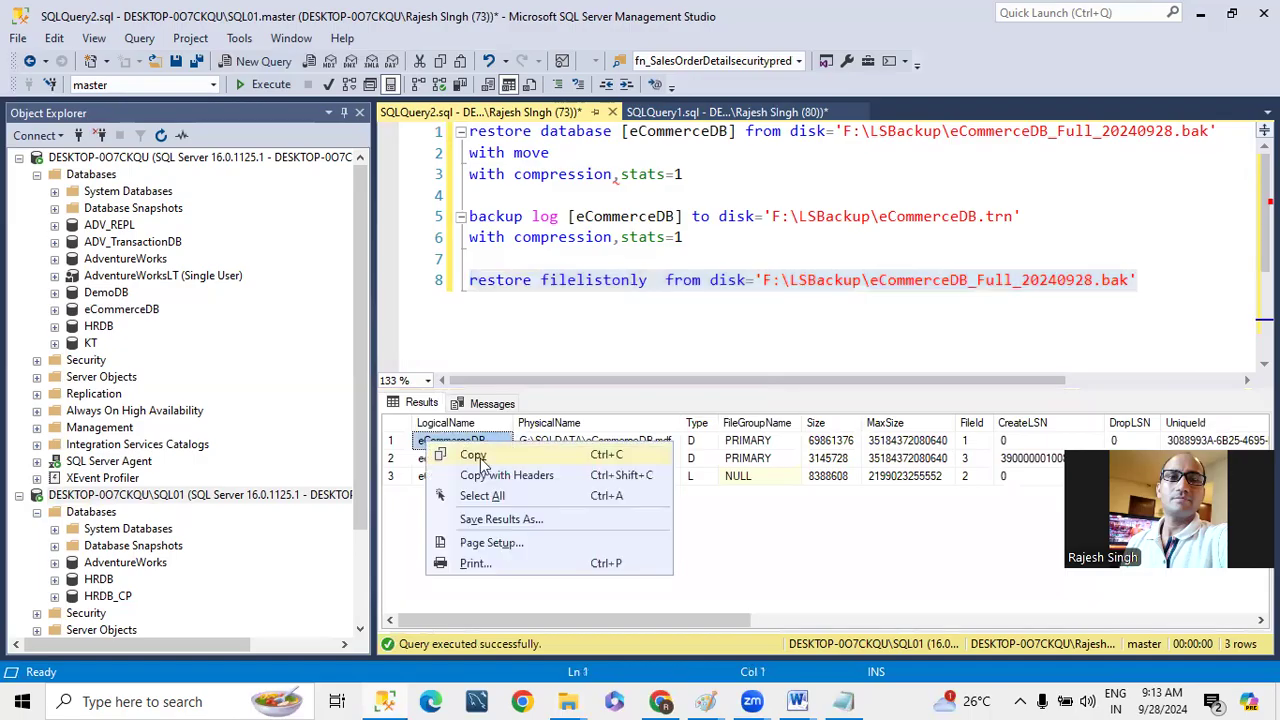
left_click(478, 456)
left_click(560, 155)
type("'")
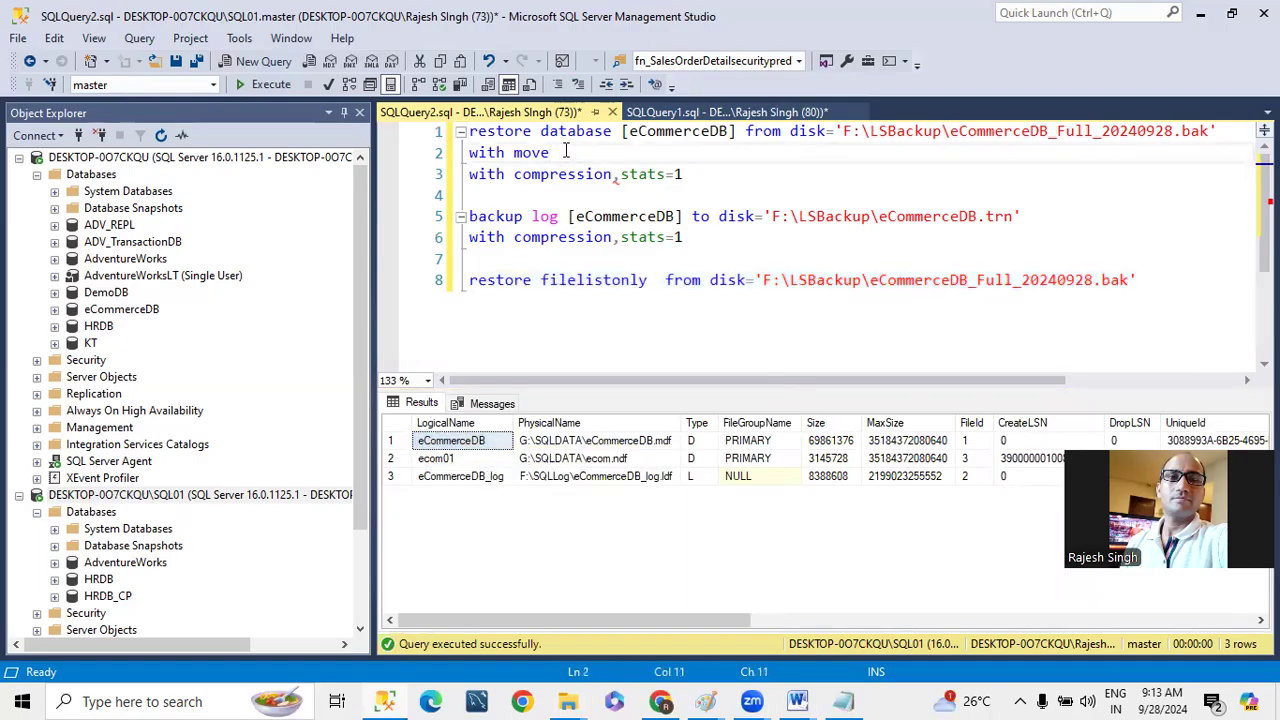
key("ctrl+v")
type("' ,")
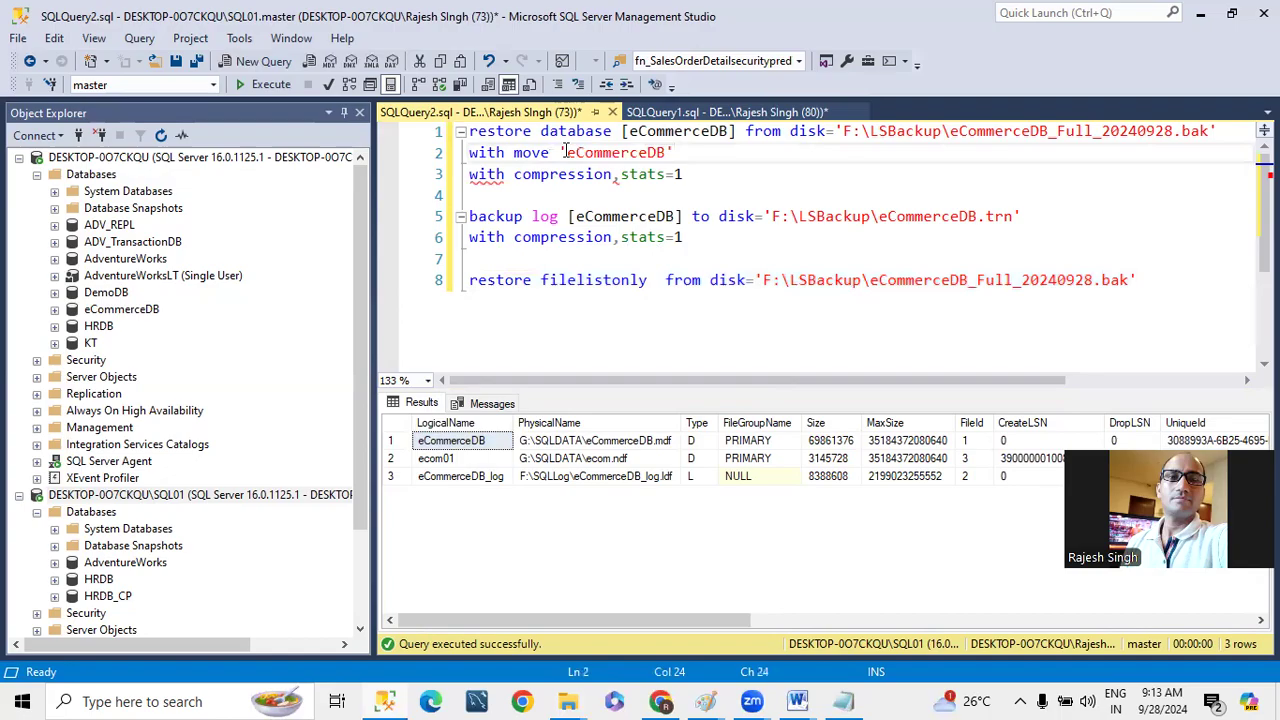
type("''")
- Open the F:\SQLData folder in File Explorer, copy its path, and return to the restore query in Management Studio
mouse_move(565, 700)
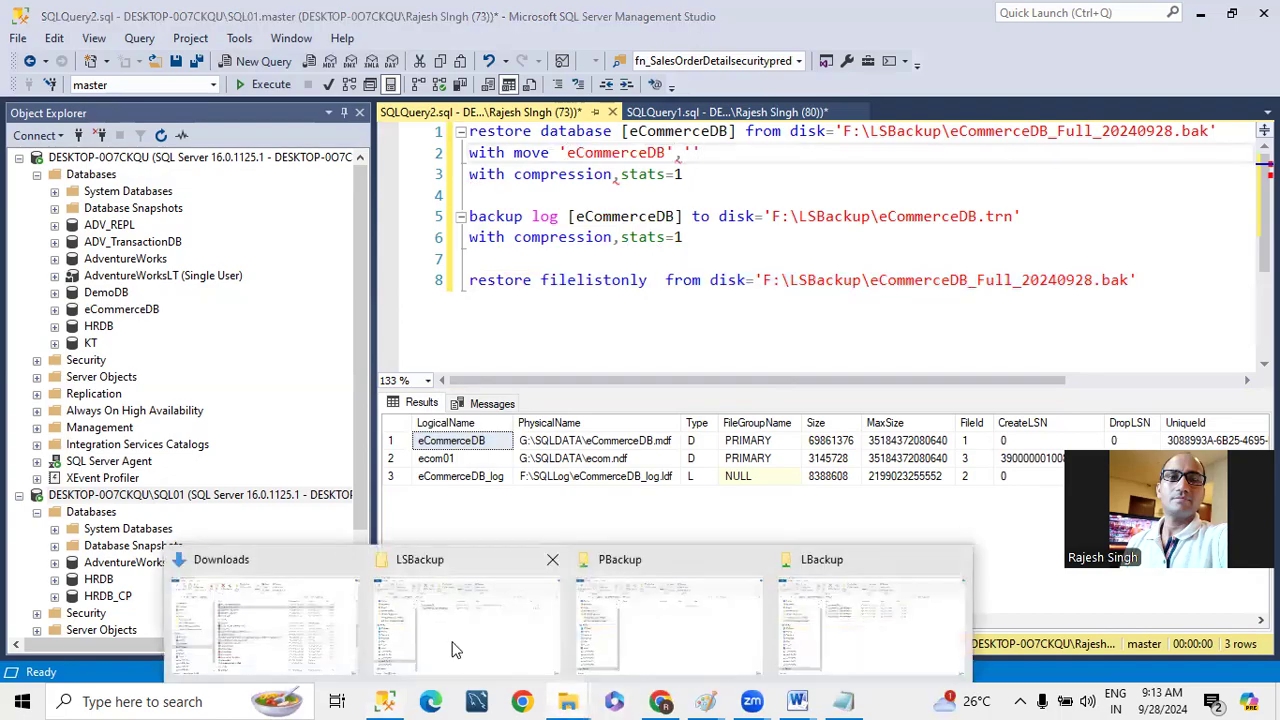
left_click(432, 602)
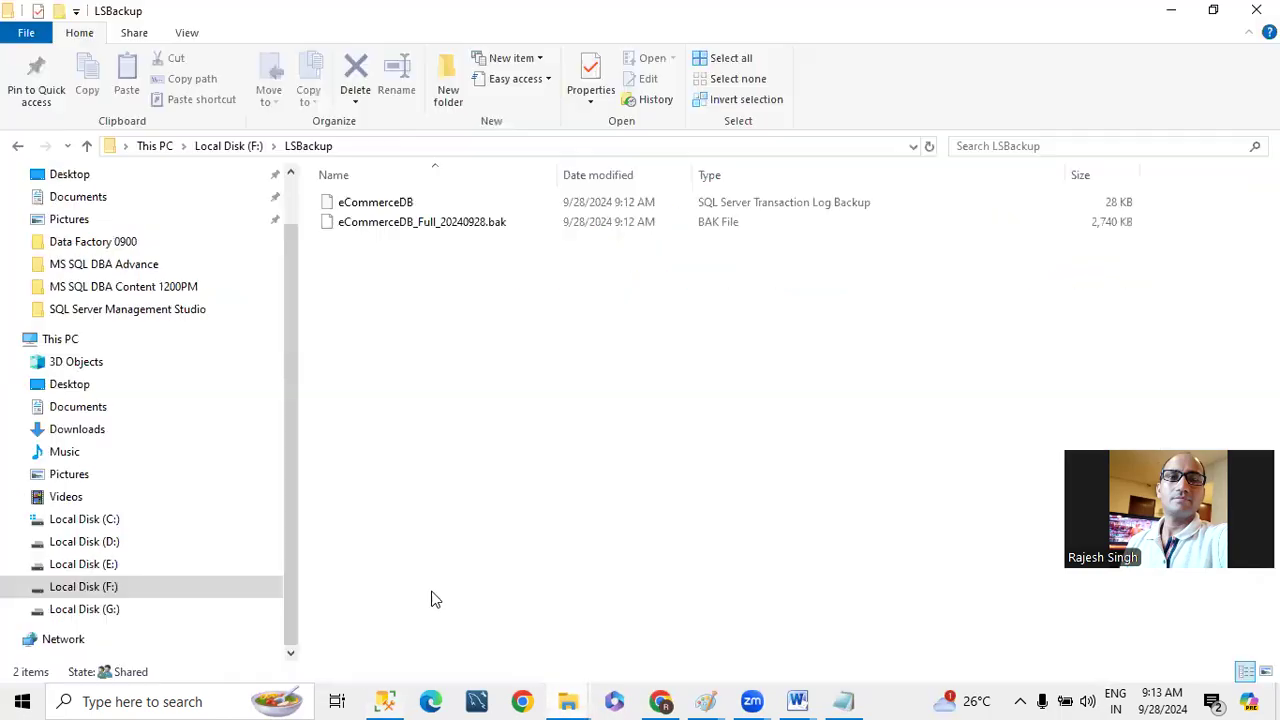
left_click(232, 147)
double_click(356, 439)
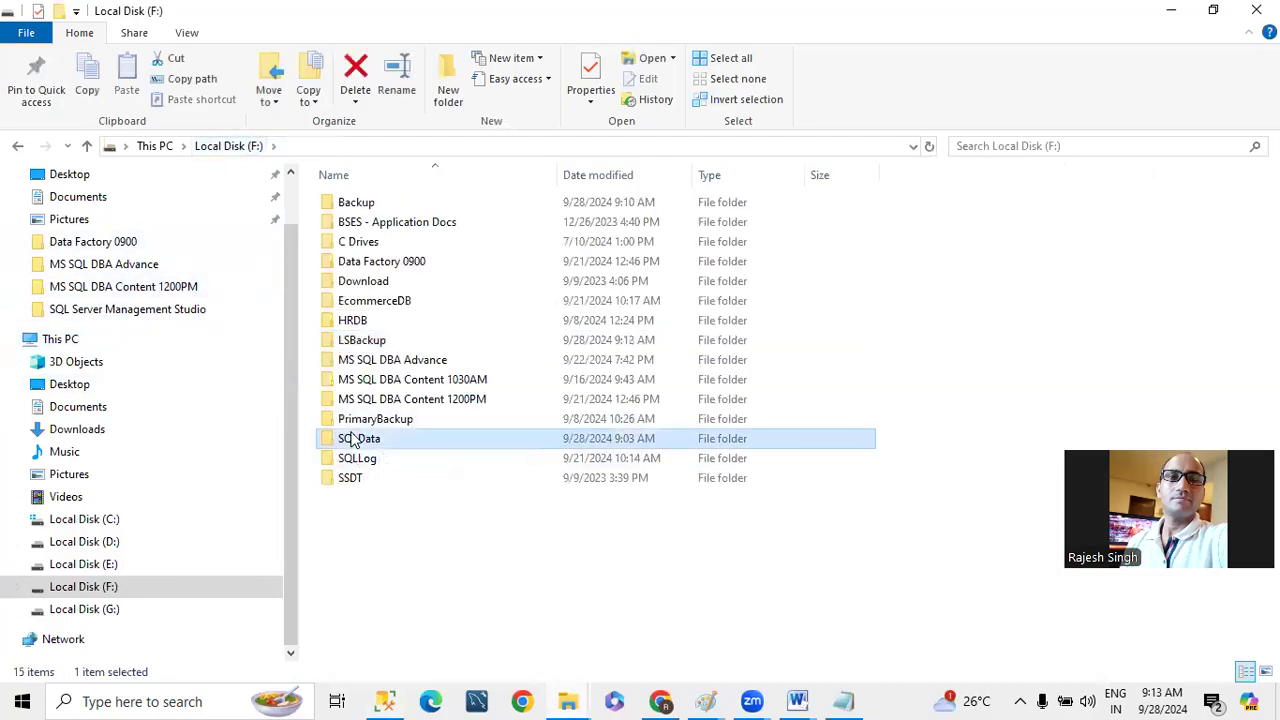
left_click(374, 143)
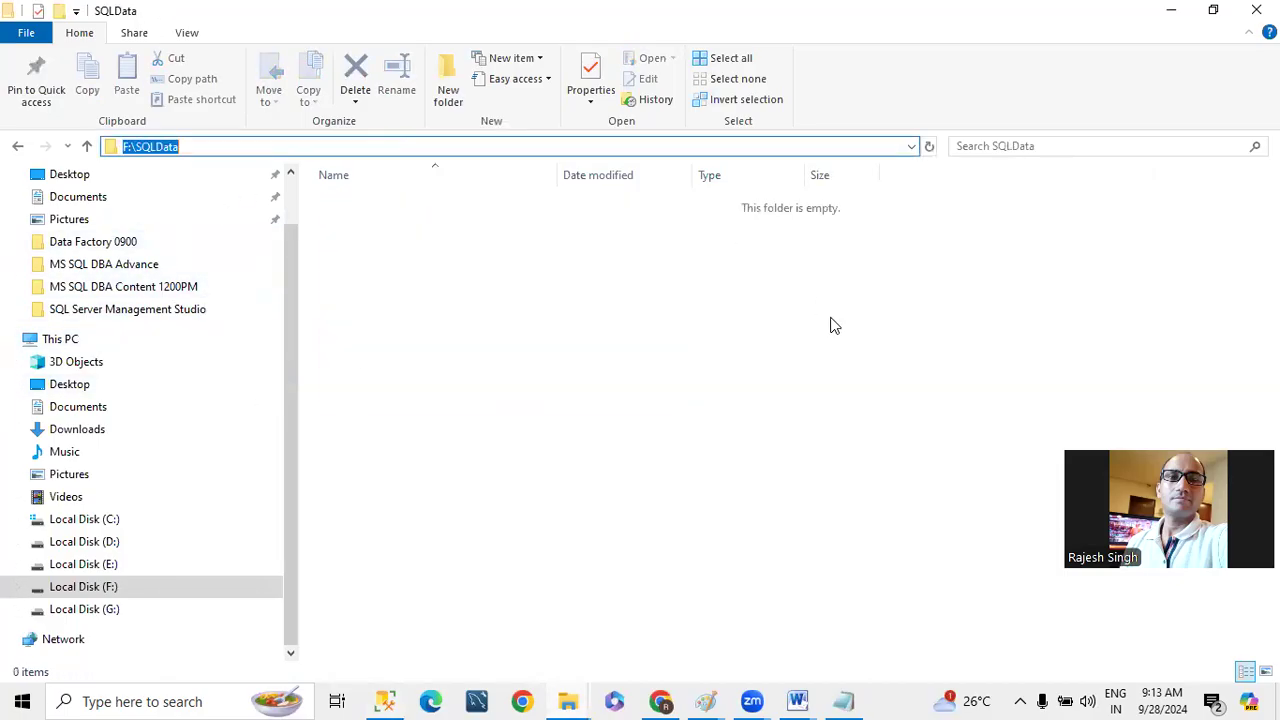
key("alt+Tab")
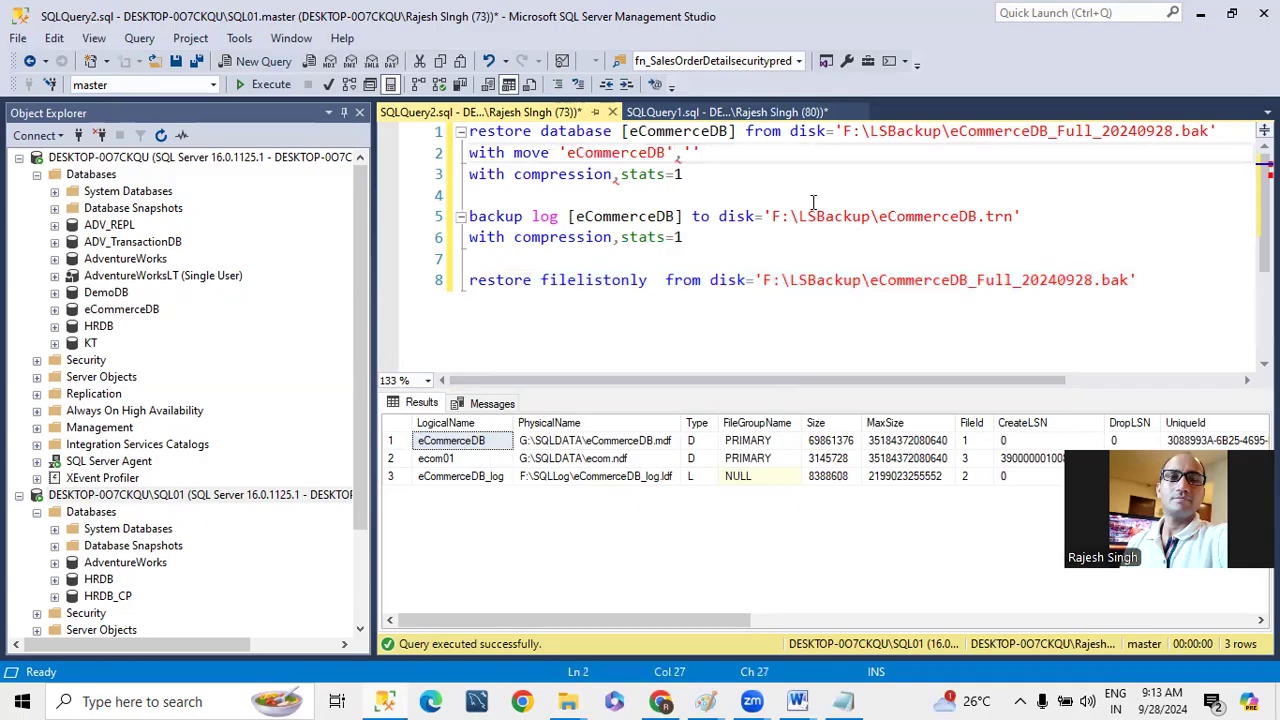
- Complete the eCommerceDB move clause with to 'F:\SQLData' in place of the comma and empty quotes
left_click(686, 152)
type("to")
key("ctrl+v")
left_click(673, 152)
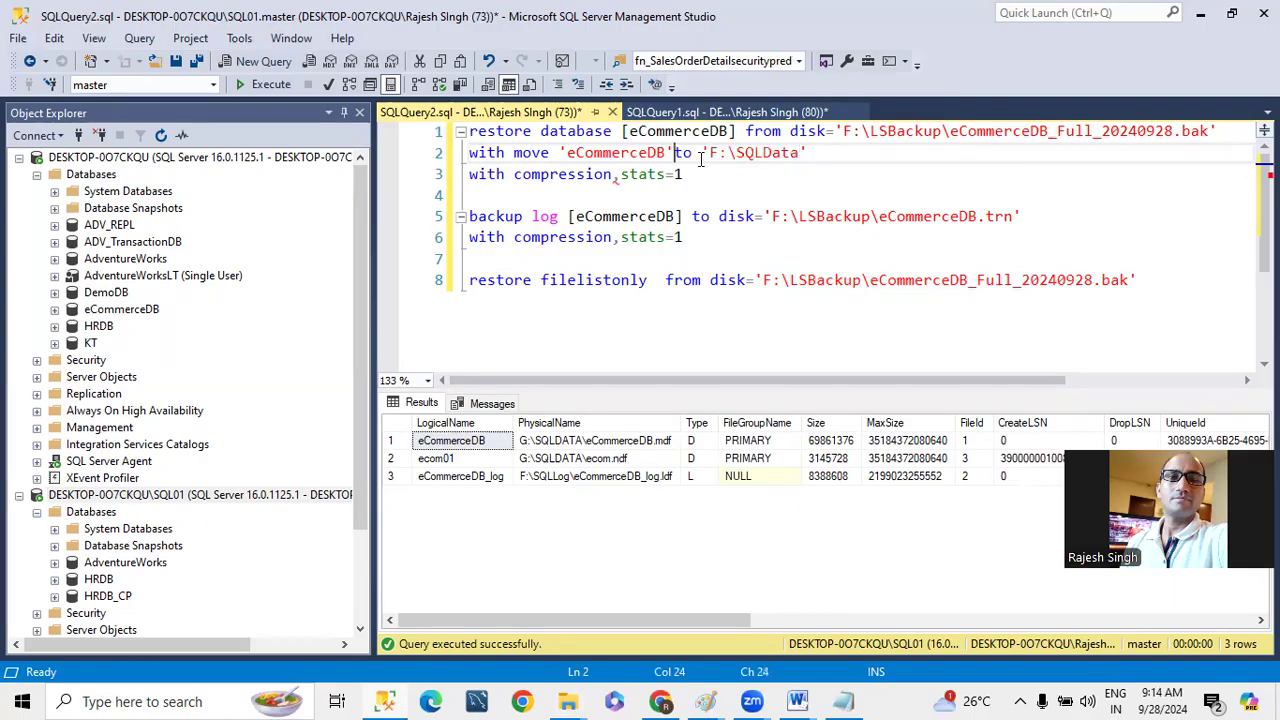
- End the move clause with a comma and duplicate it on two new lines beneath
left_click_drag(843, 154, 507, 156)
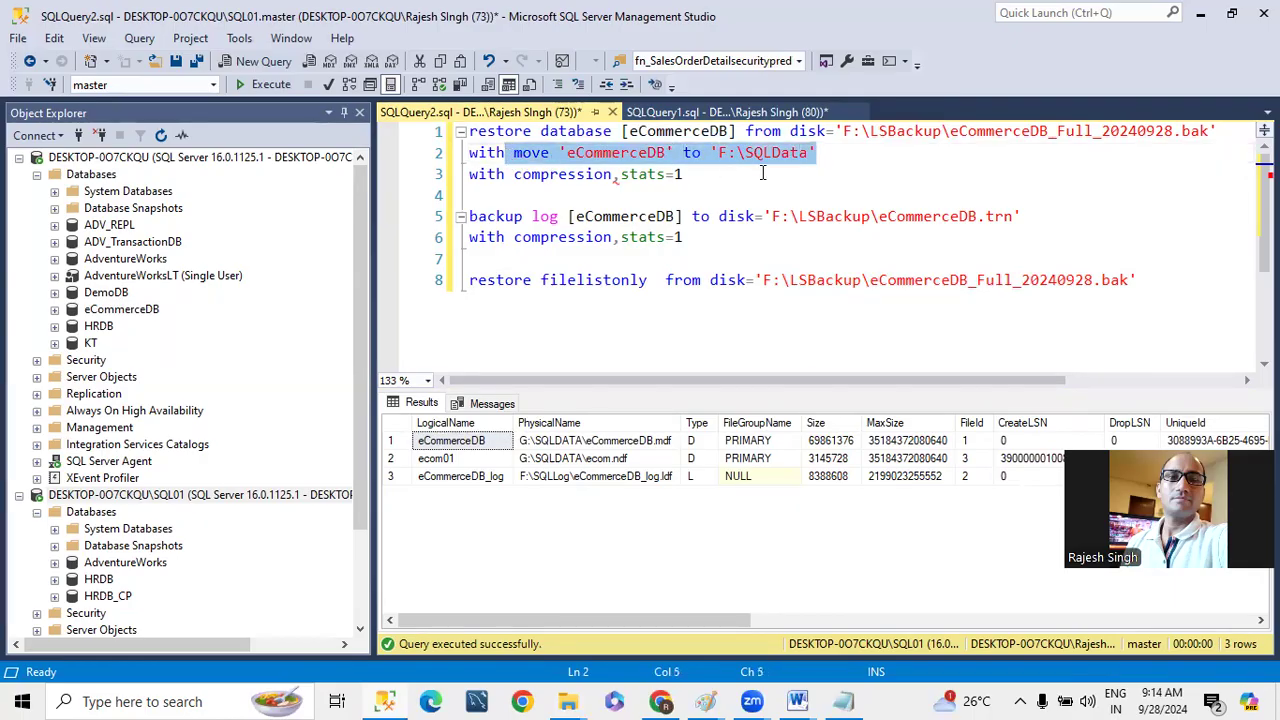
key("End")
type(",")
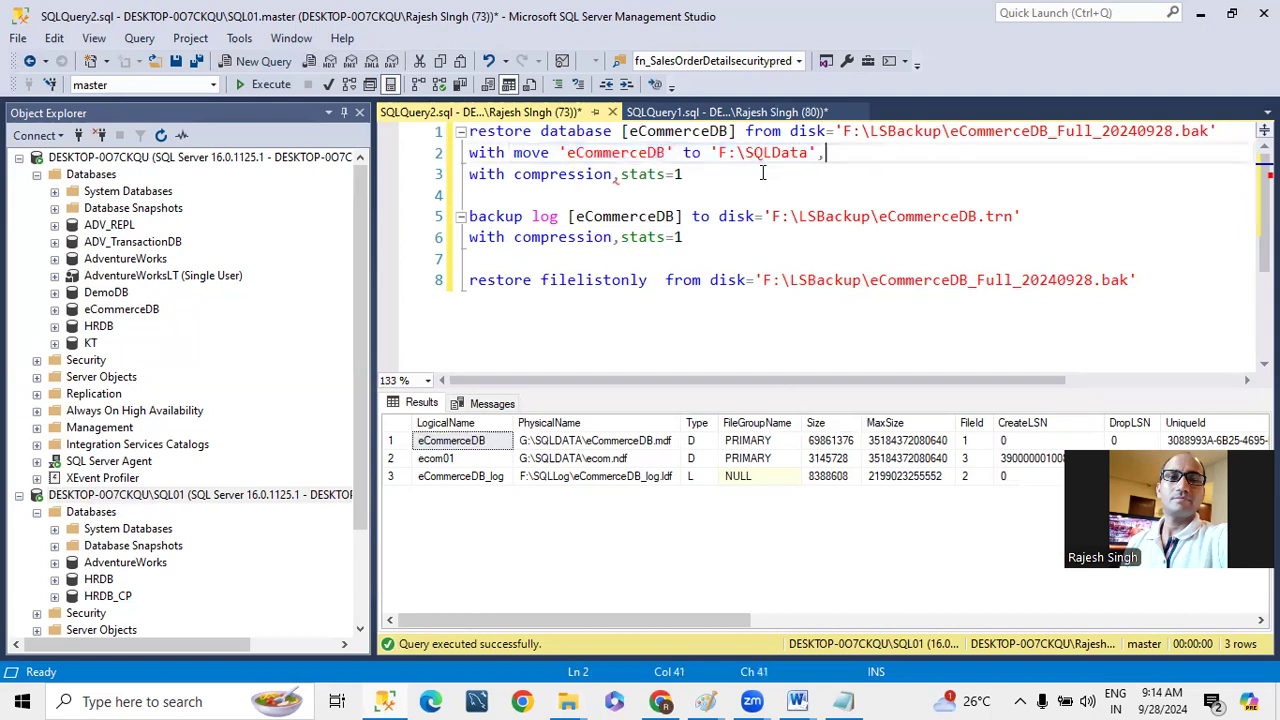
left_click(514, 155, "shift")
left_click(840, 153)
key("Return")
key("ctrl+v")
key("Return")
key("ctrl+v")
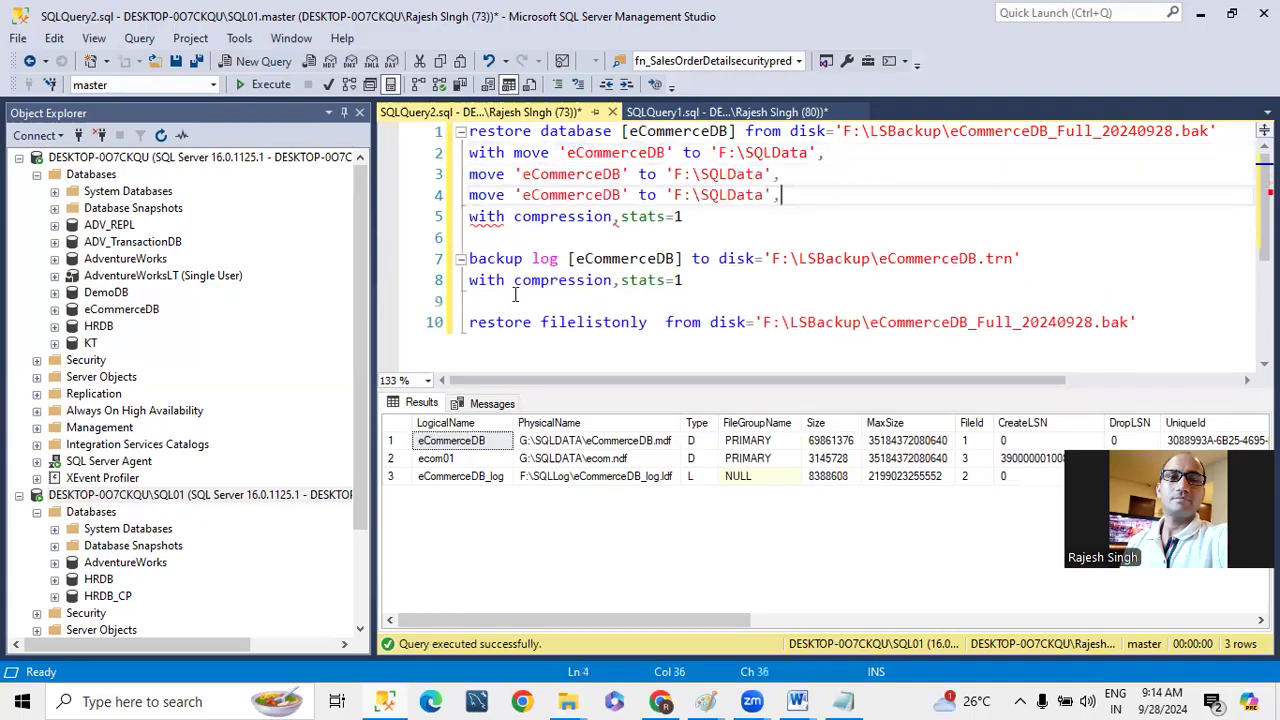
- Replace the logical names in the second and third move clauses with ecom01 and eCommerceDB_log from the results
left_click(432, 458)
right_click(432, 458)
left_click(485, 466)
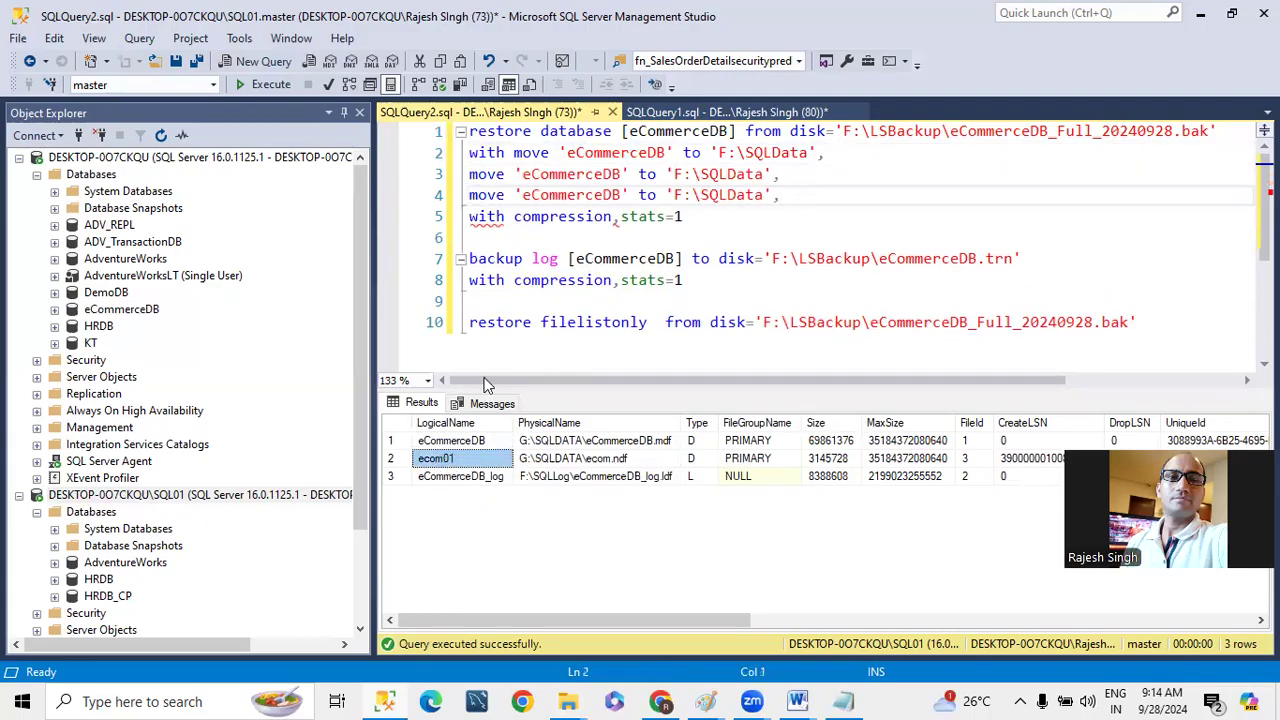
double_click(541, 174)
key("ctrl+v")
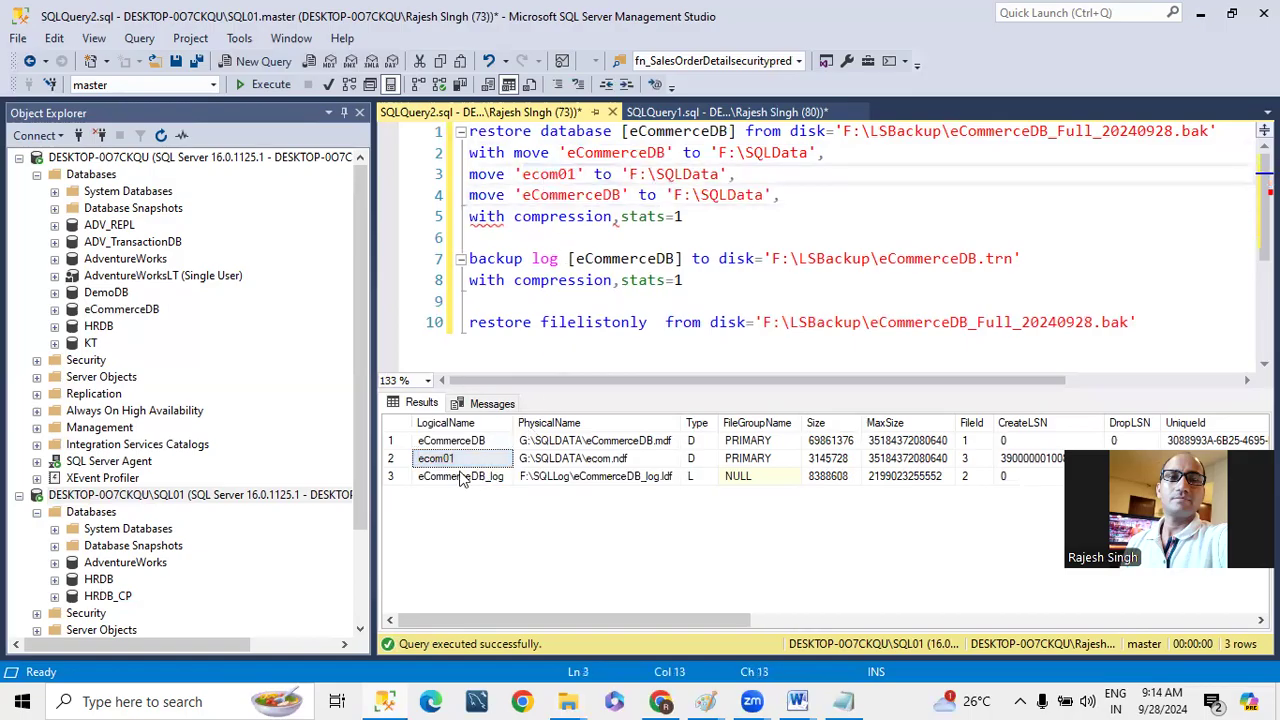
right_click(462, 480)
left_click(482, 489)
left_click(541, 195)
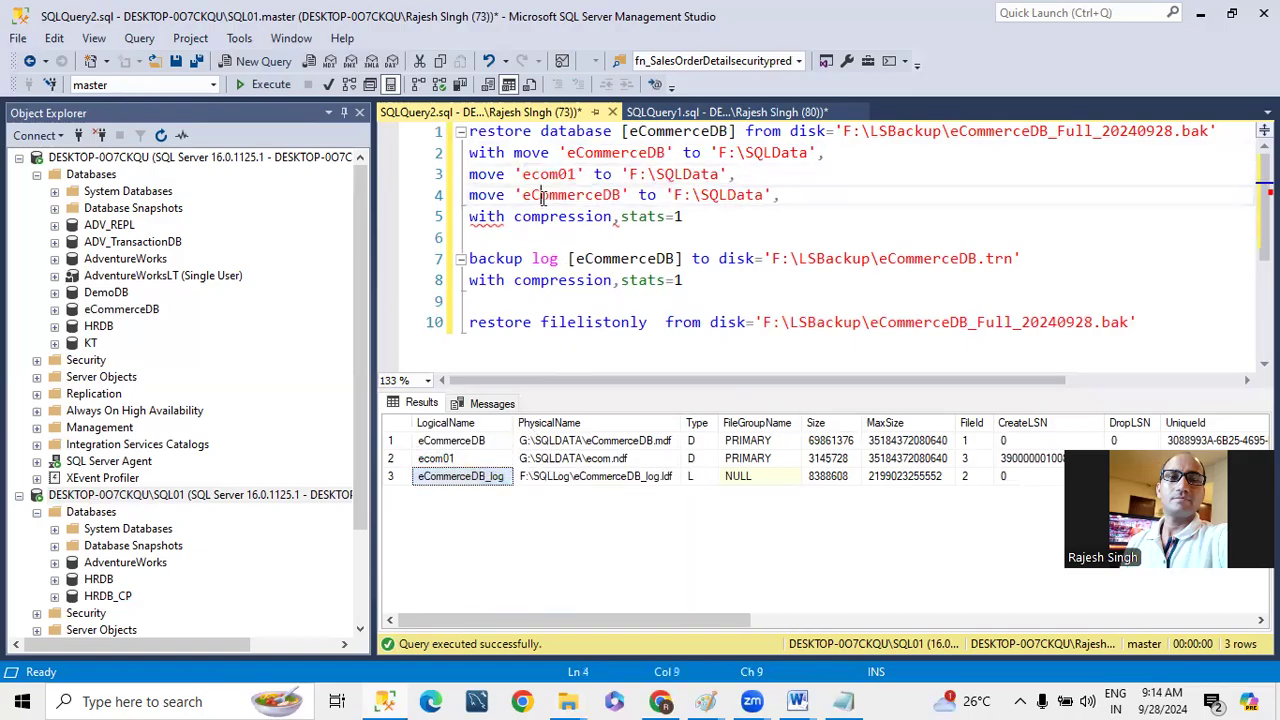
double_click(541, 195)
key("ctrl+v")
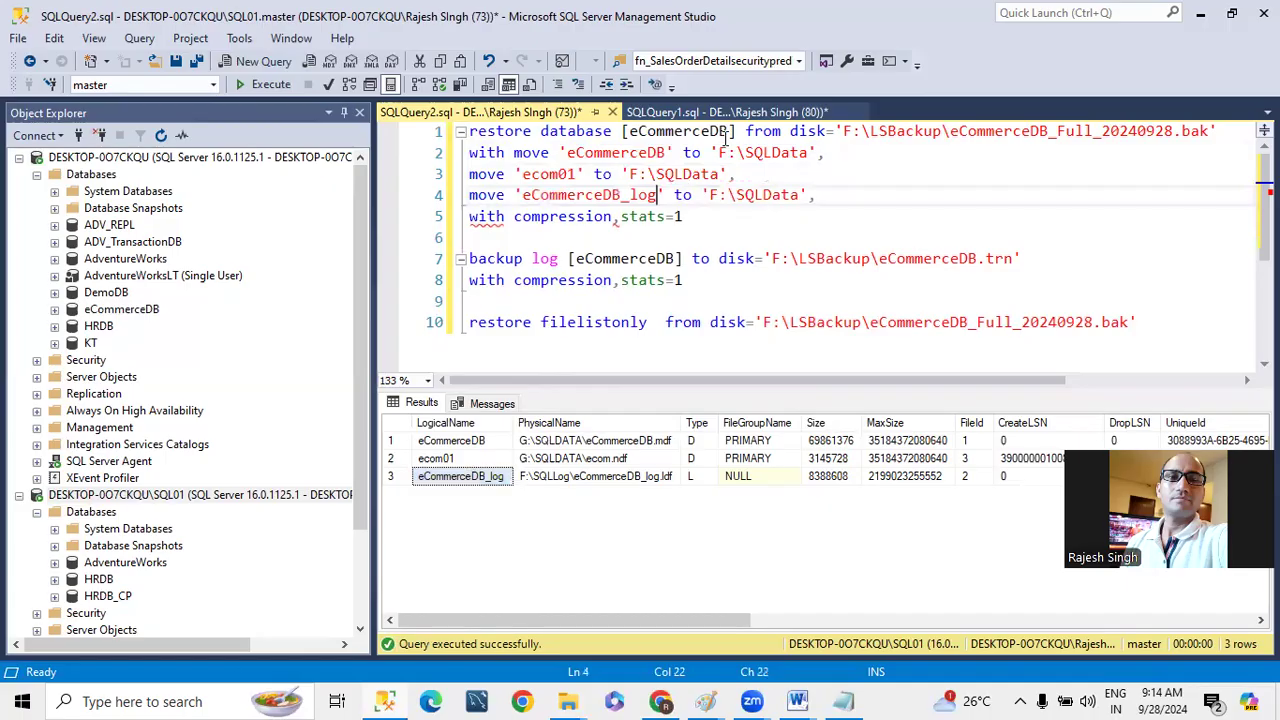
- Copy the primary data file's physical path beneath the log backup statement and cut eCommerceDB.mdf out of it
left_click(617, 444)
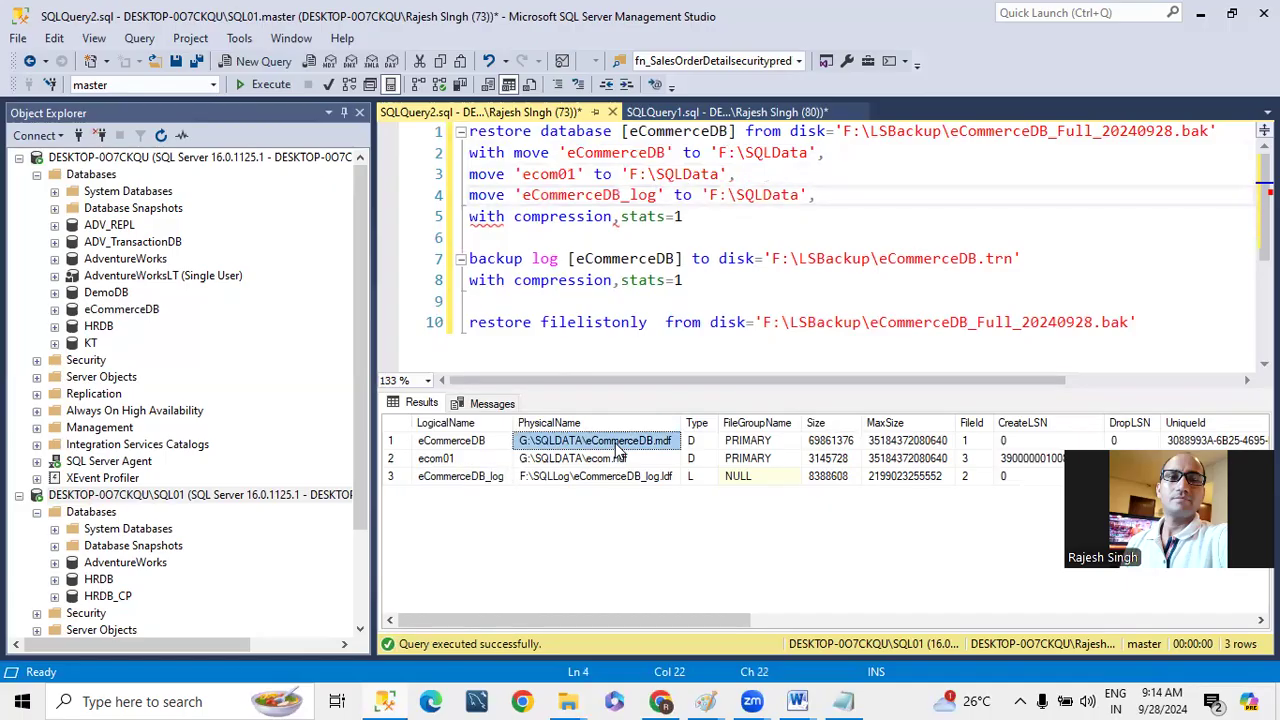
right_click(617, 450)
left_click(657, 452)
left_click(707, 282)
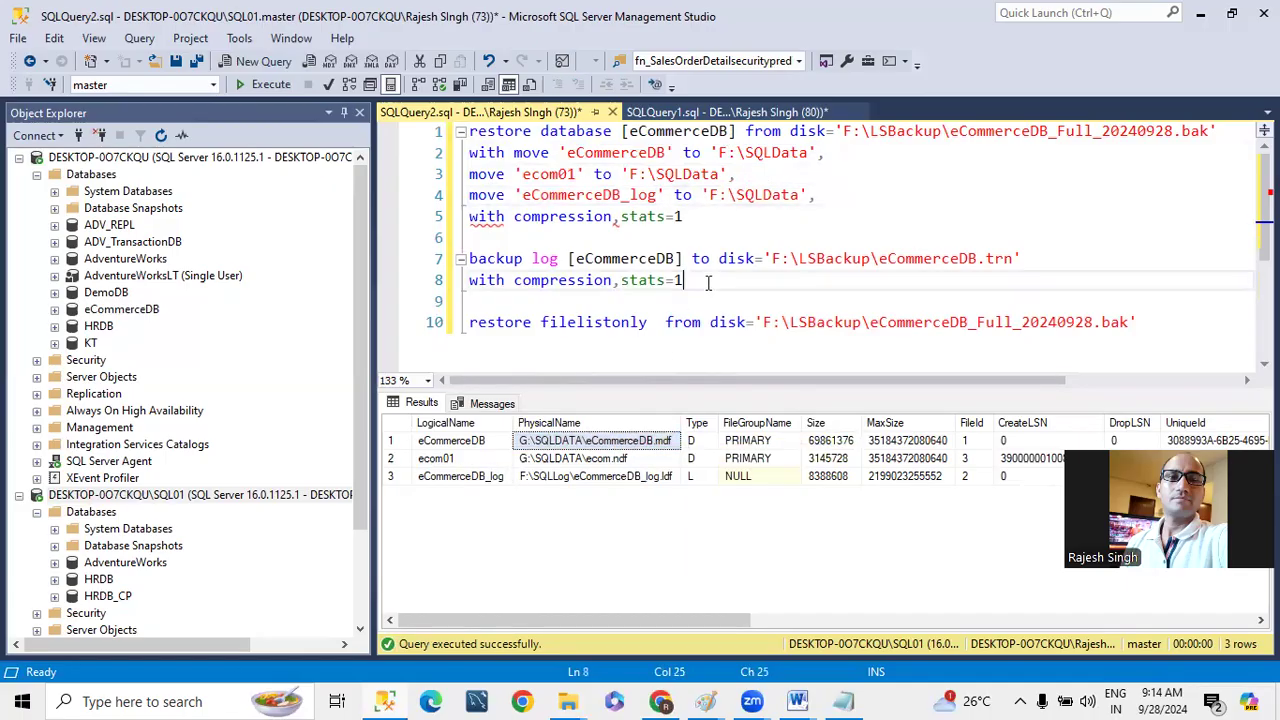
key("Return")
key("Return")
key("ctrl+v")
left_click_drag(566, 322, 747, 338)
key("Delete")
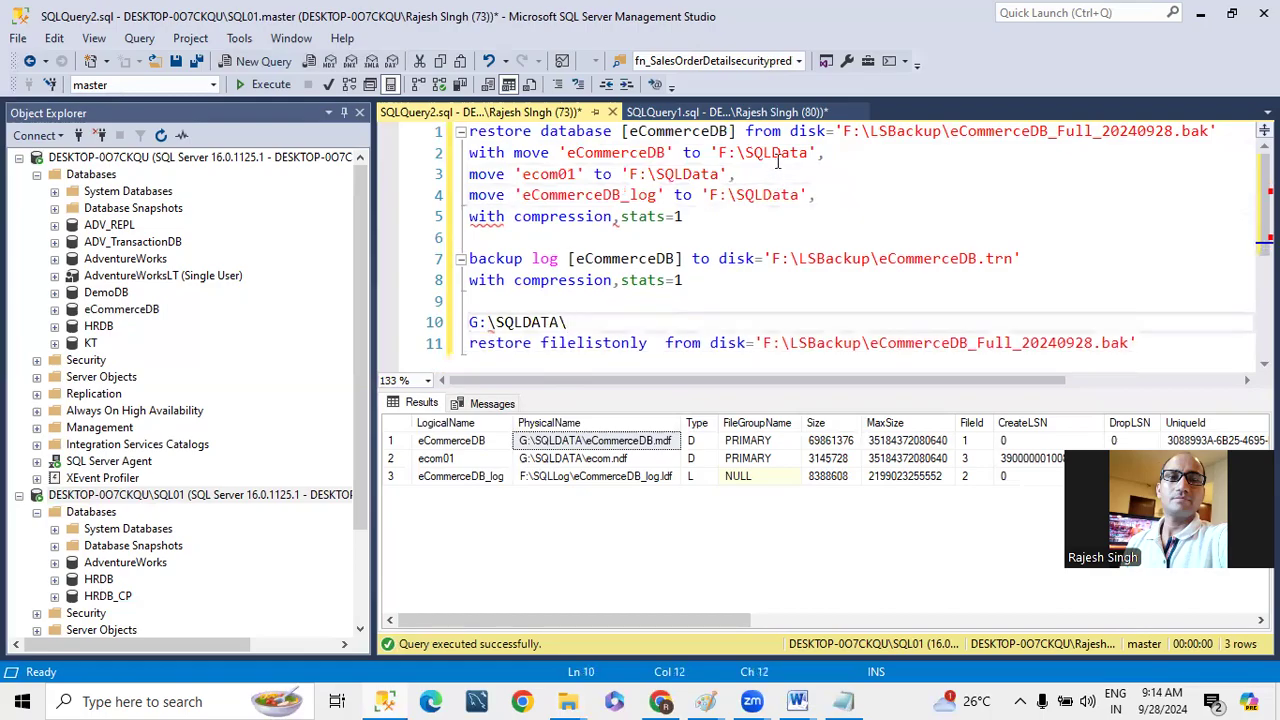
- Extend the first move target to 'F:\SQLData\eCommerceDB.mdf' and remove the extra line break before its closing quote and comma
left_click(810, 152)
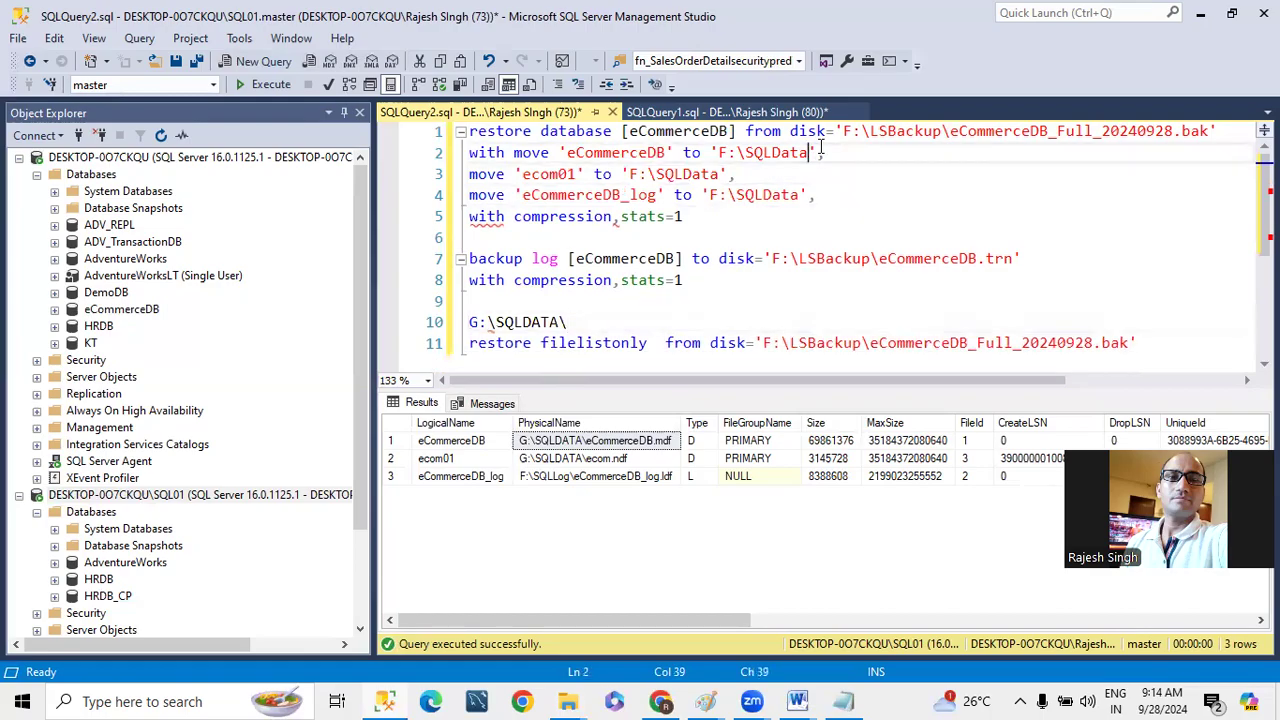
type("\\")
key("ctrl+v")
left_click(960, 158)
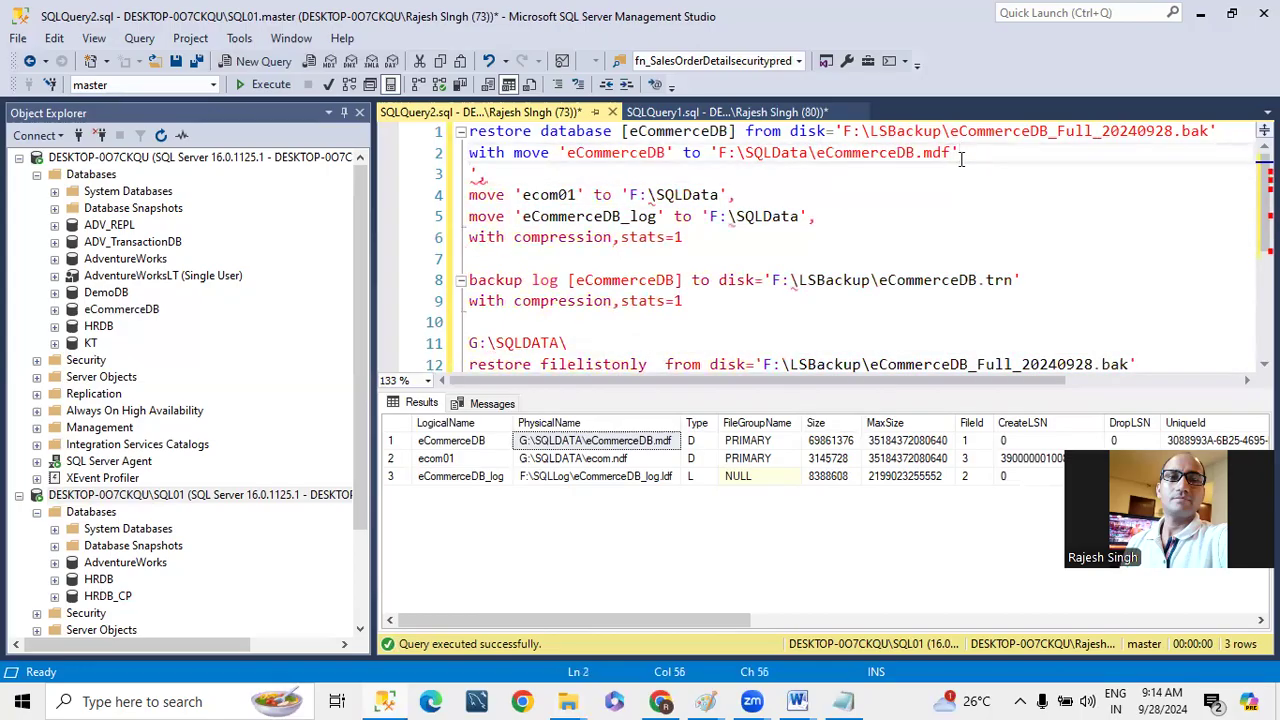
key("Delete")
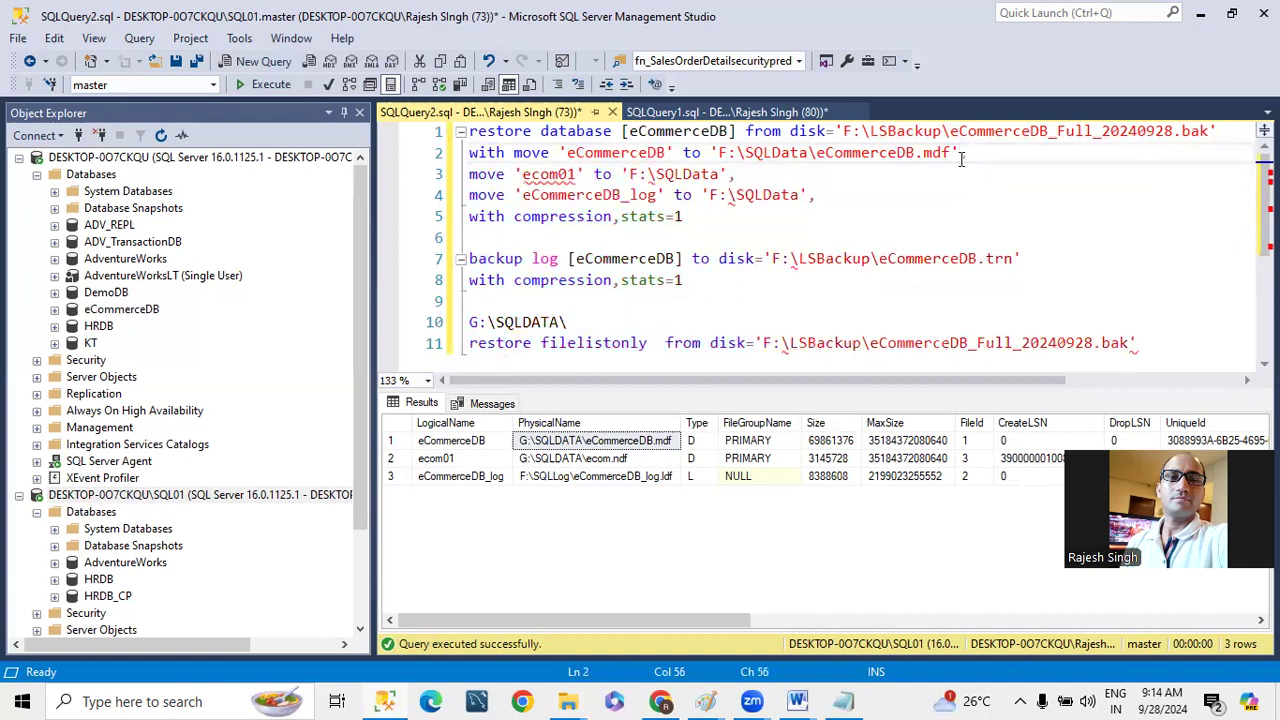
- Take the file name ecom.ndf from the second physical path and extend the ecom01 move target to 'F:\SQLData\ecom.ndf'
right_click(590, 462)
left_click(610, 472)
left_click(560, 297)
key("ctrl+v")
key("Left")
key("Left")
key("Left")
key("Left")
key("Left")
key("Left")
key("Left")
key("Left")
left_click(640, 308, "shift")
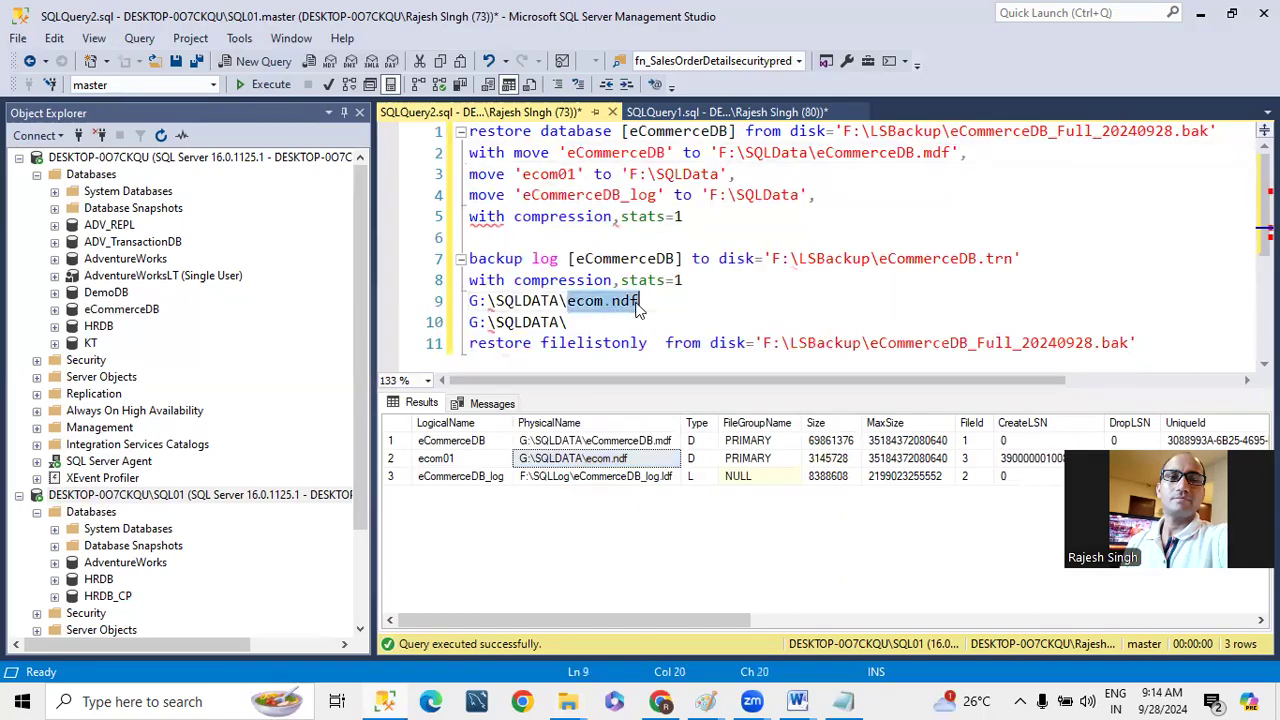
key("ctrl+x")
left_click(722, 174)
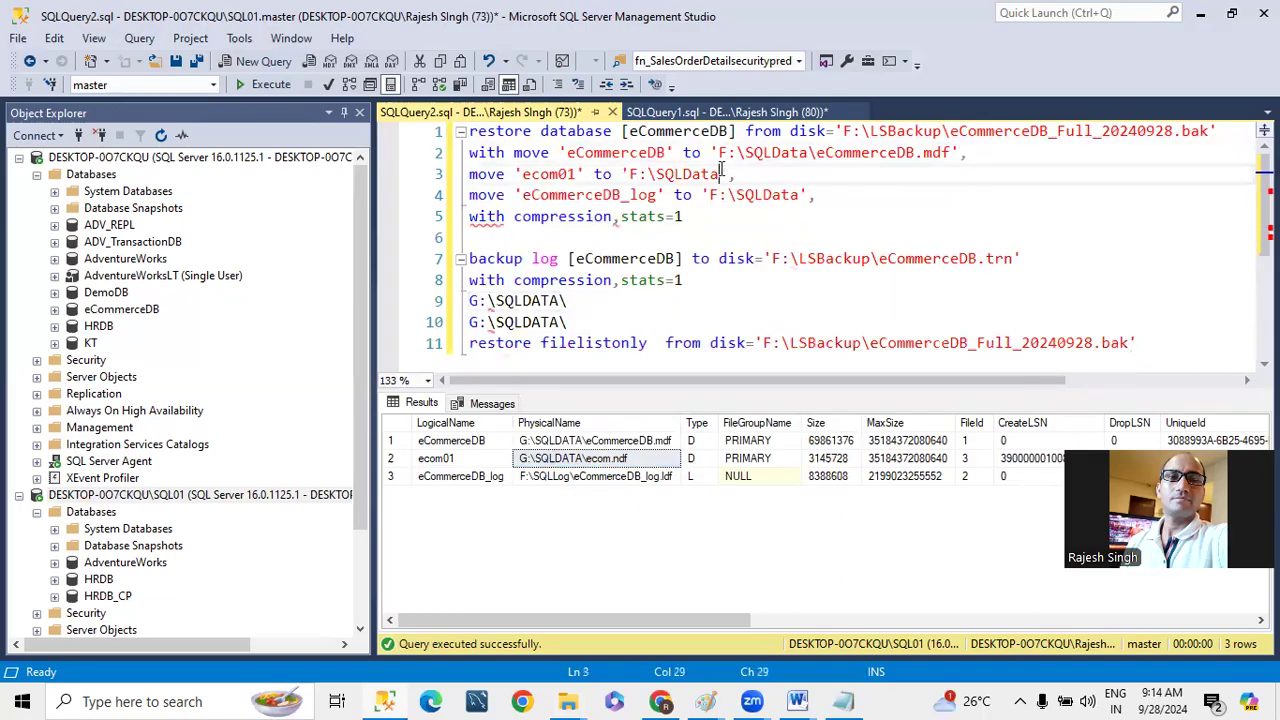
type("\\")
key("ctrl+v")
- Take eCommerceDB_log.ldf from the log file's physical path and extend the third move target to 'F:\SQLData\eCommerceDB_log.ldf'
right_click(664, 476)
left_click(704, 490)
left_click(606, 318)
key("Return")
key("ctrl+v")
left_click_drag(558, 345, 778, 345)
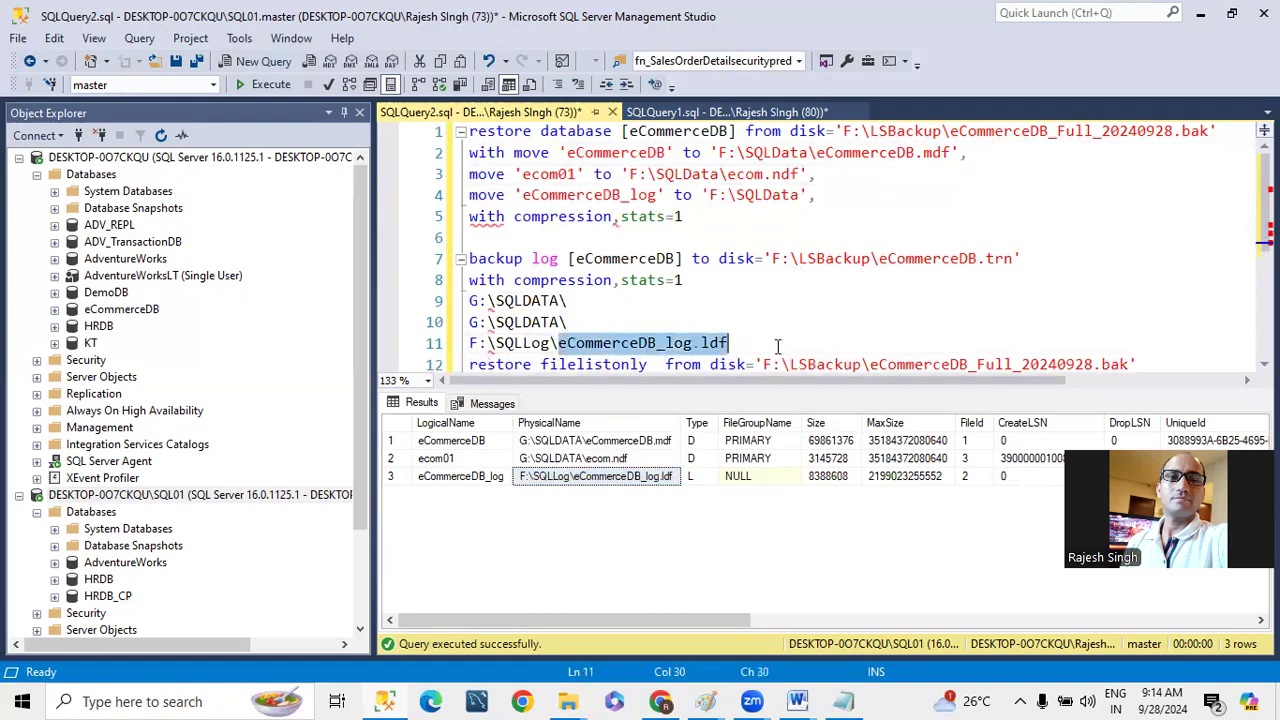
key("Delete")
left_click(808, 195)
type("\\")
key("ctrl+v")
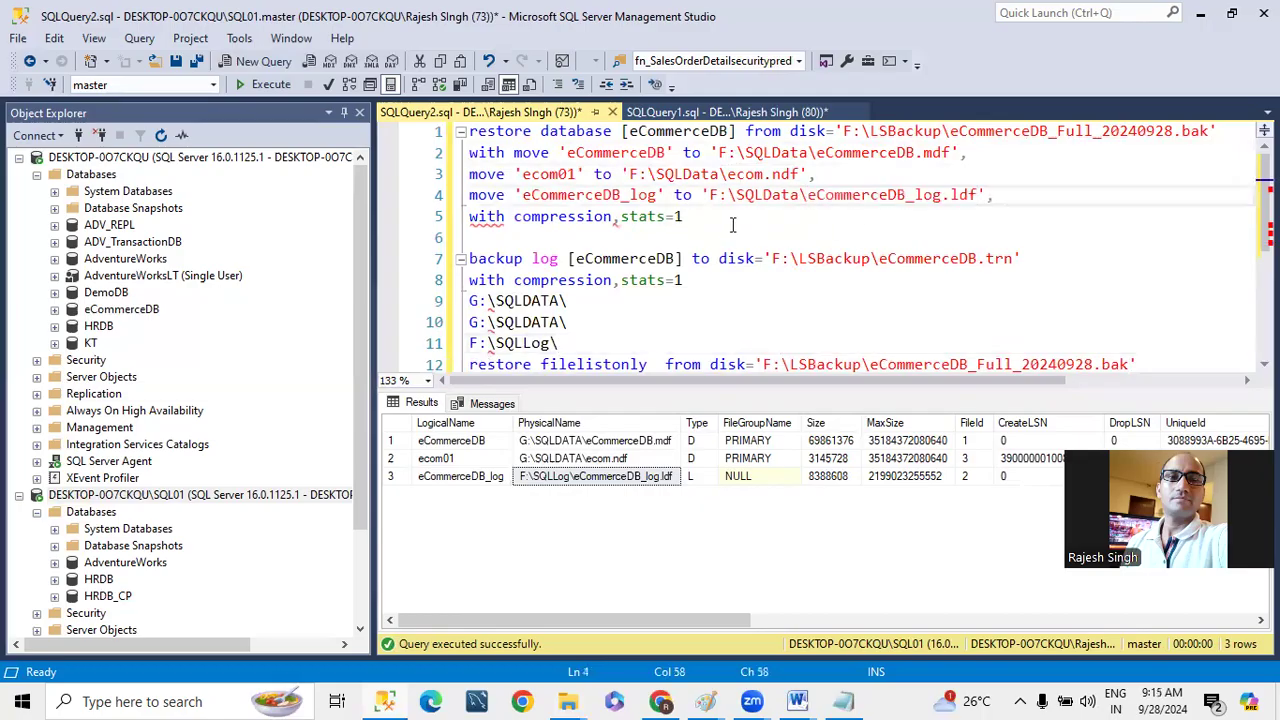
- Replace the with compression,stats=1 line of the restore statement with norecovery
left_click_drag(722, 218, 195, 220)
key("Delete")
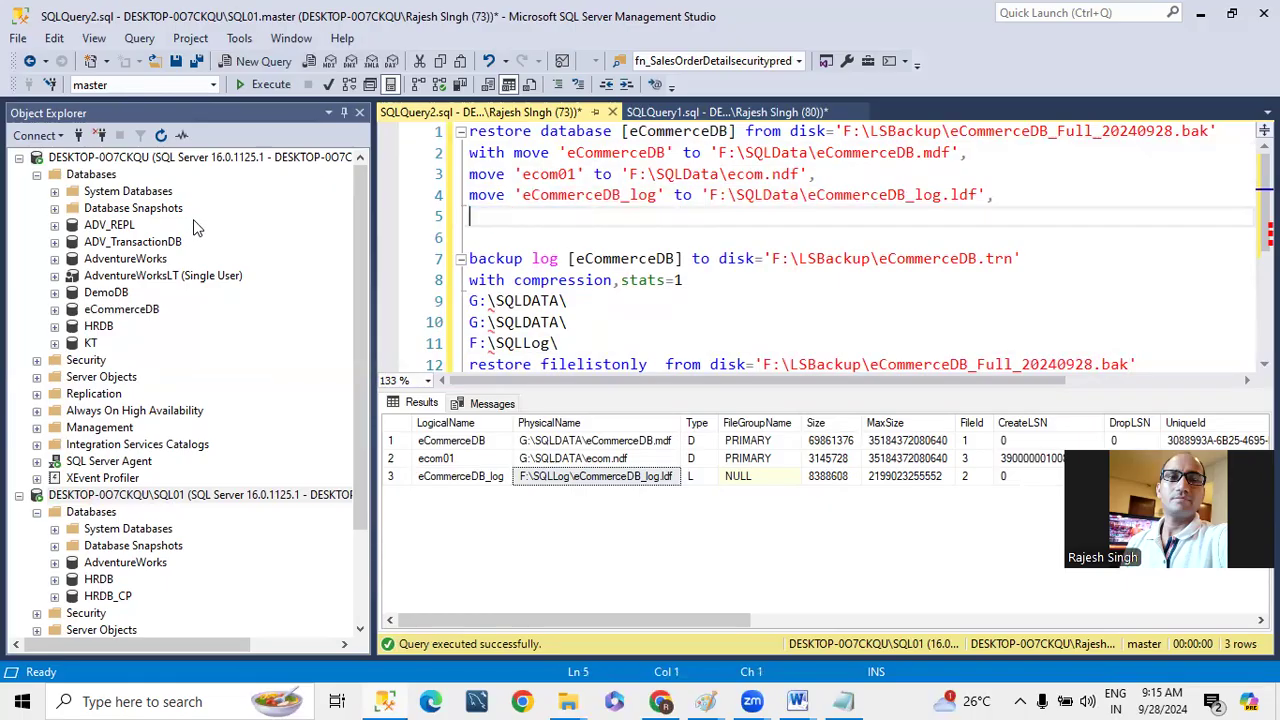
left_click(1004, 197)
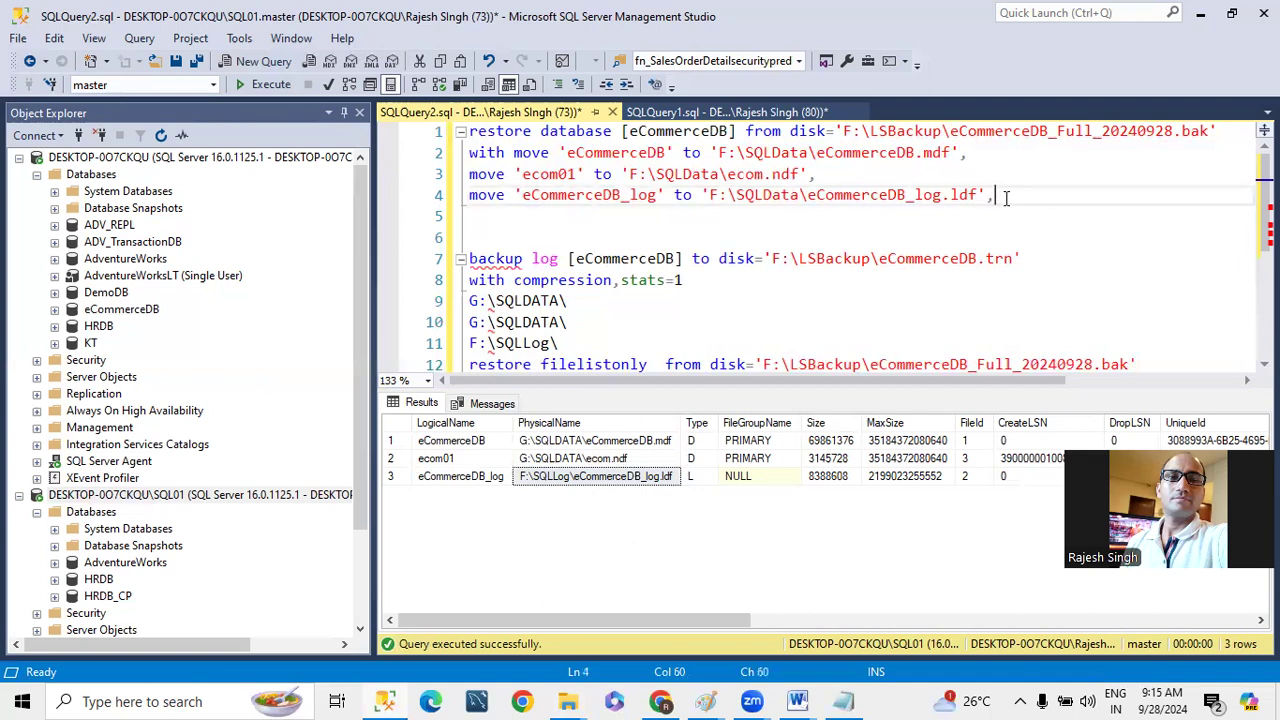
key("Return")
type("no")
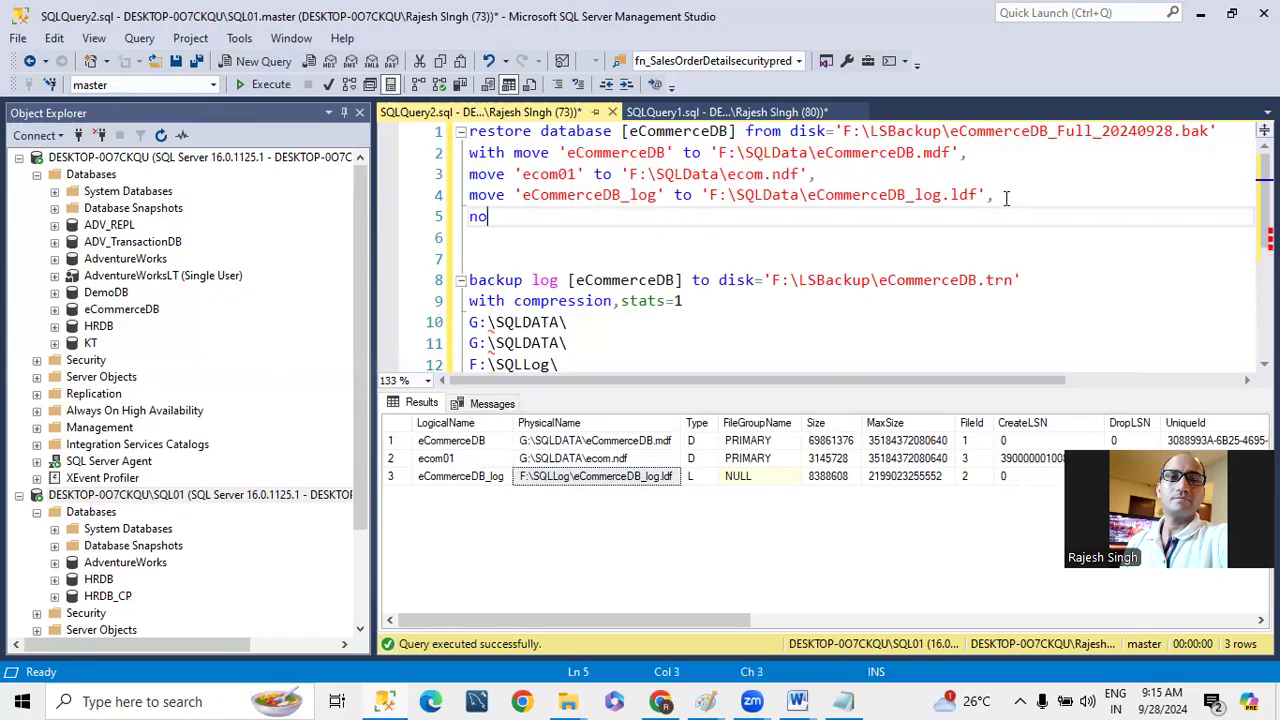
type("recovery")
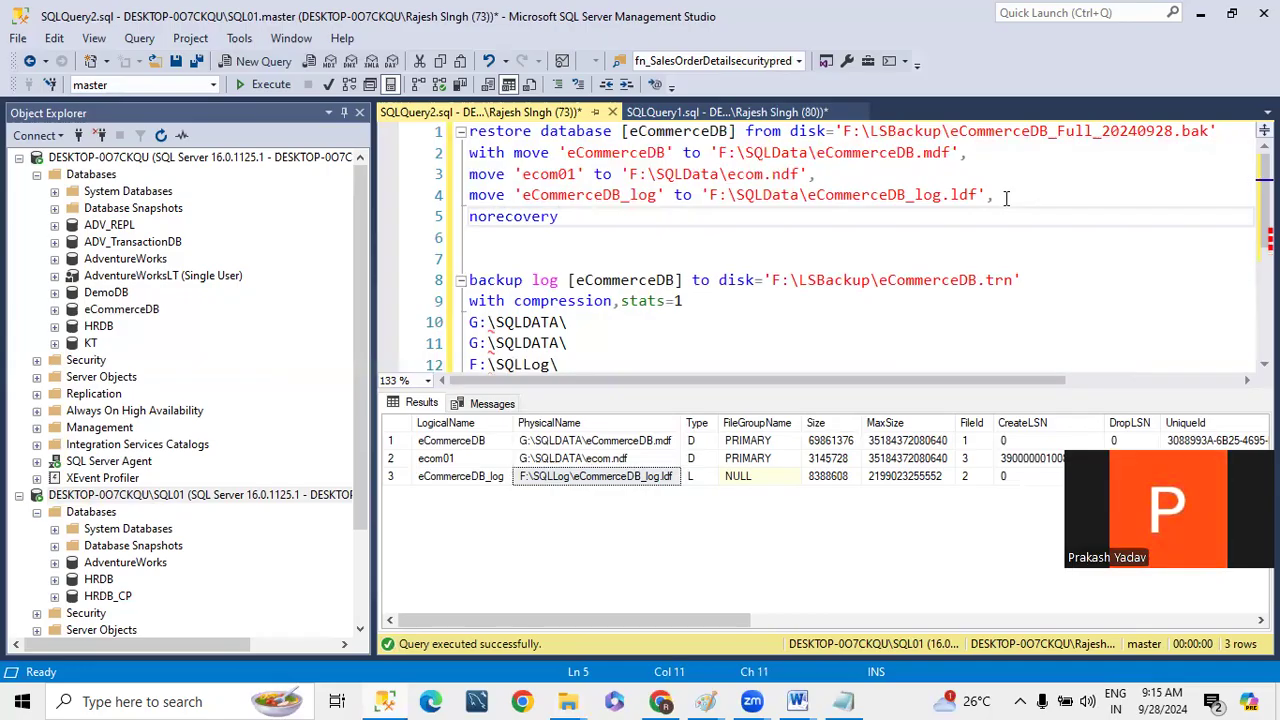
- Try placing norecovery and a comma directly after with, ahead of the first move clause
left_click_drag(575, 216, 452, 226)
key("Delete")
left_click(514, 152)
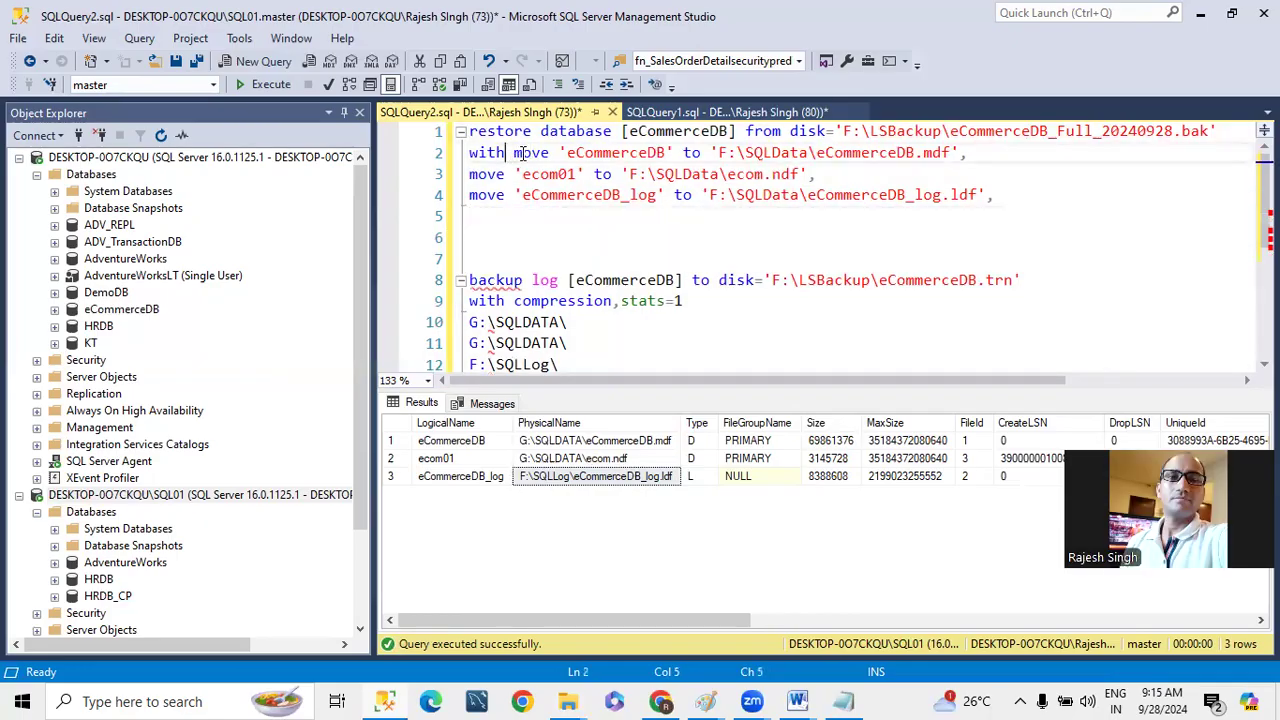
key("ctrl+v")
type(",")
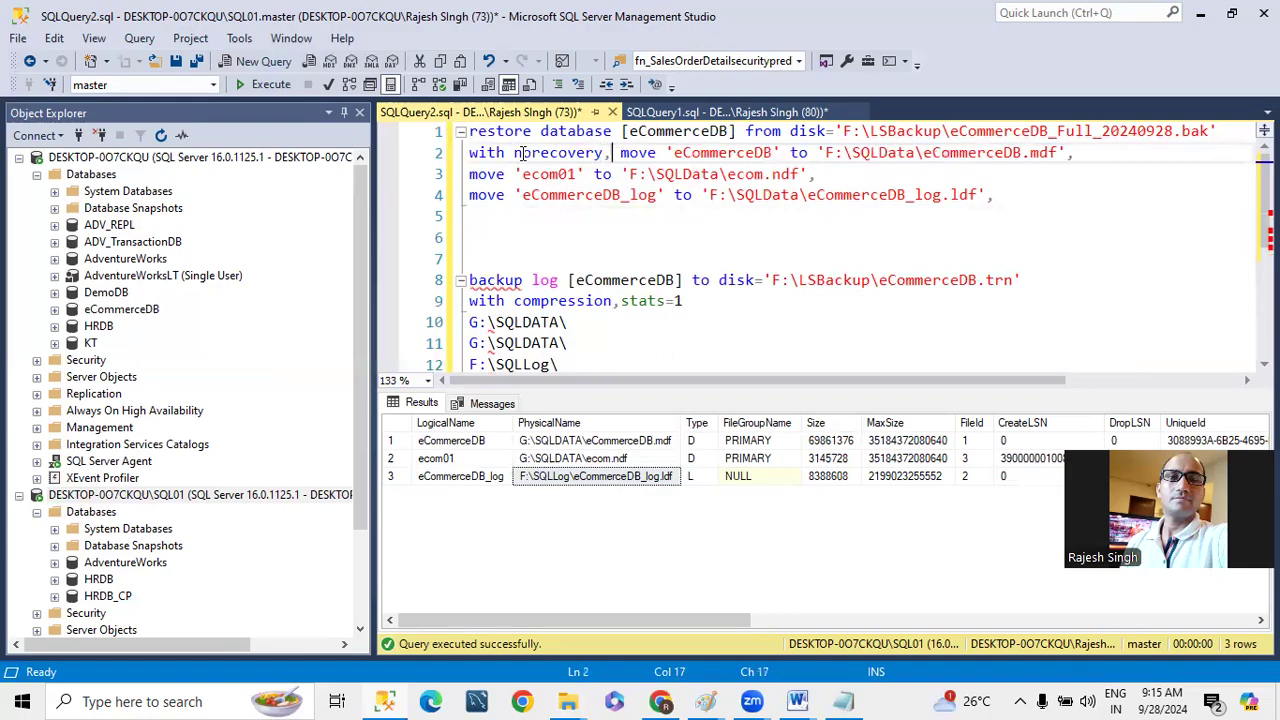
key("Down")
key("Down")
key("Down")
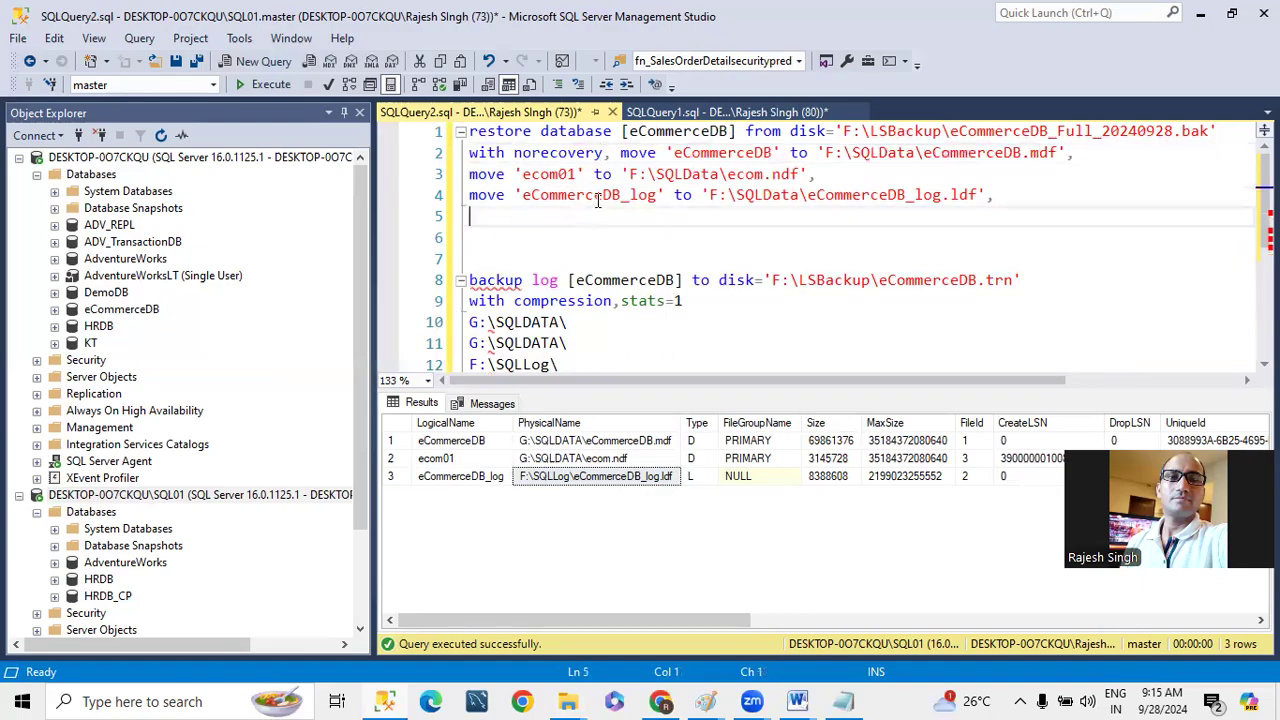
- Remove norecovery from the with move line and put it on its own line after the log file's move clause
double_click(530, 158)
key("Delete")
key("Delete")
key("Delete")
left_click(1008, 200)
key("Return")
type("norecovery")
- Execute only the restore database statement, from its first line through norecovery
left_click_drag(570, 218, 409, 121)
left_click(265, 85)
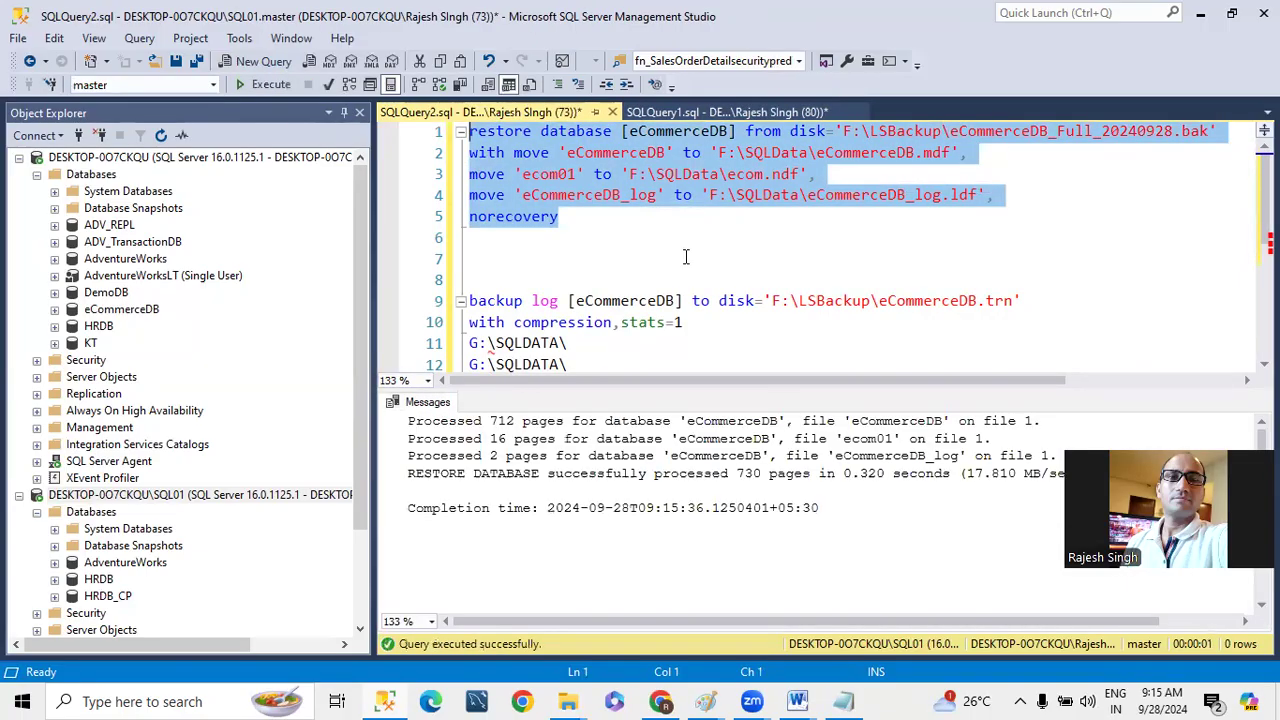
left_click(600, 240)
scroll(641, 320, "down", 1)
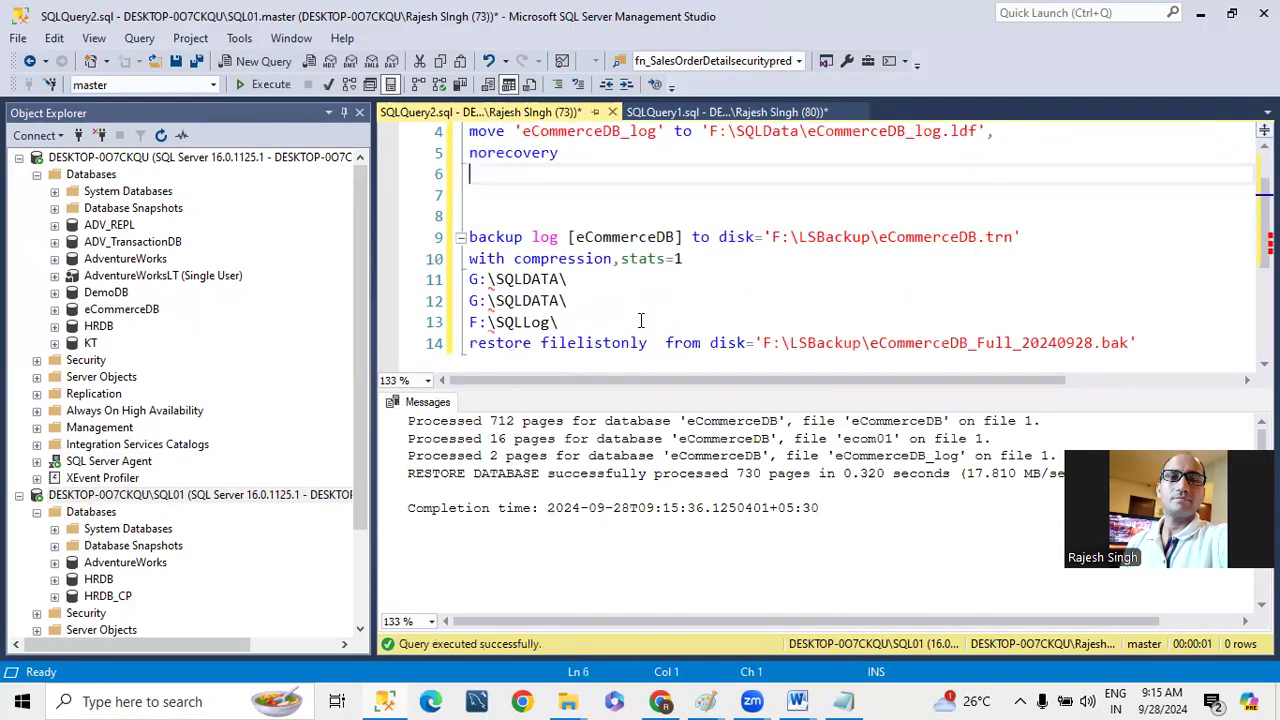
- Copy the backup log line for eCommerceDB to a new line below the restore database statement
left_click_drag(1020, 240, 394, 240)
key("ctrl+c")
left_click(585, 188)
key("Return")
key("ctrl+v")
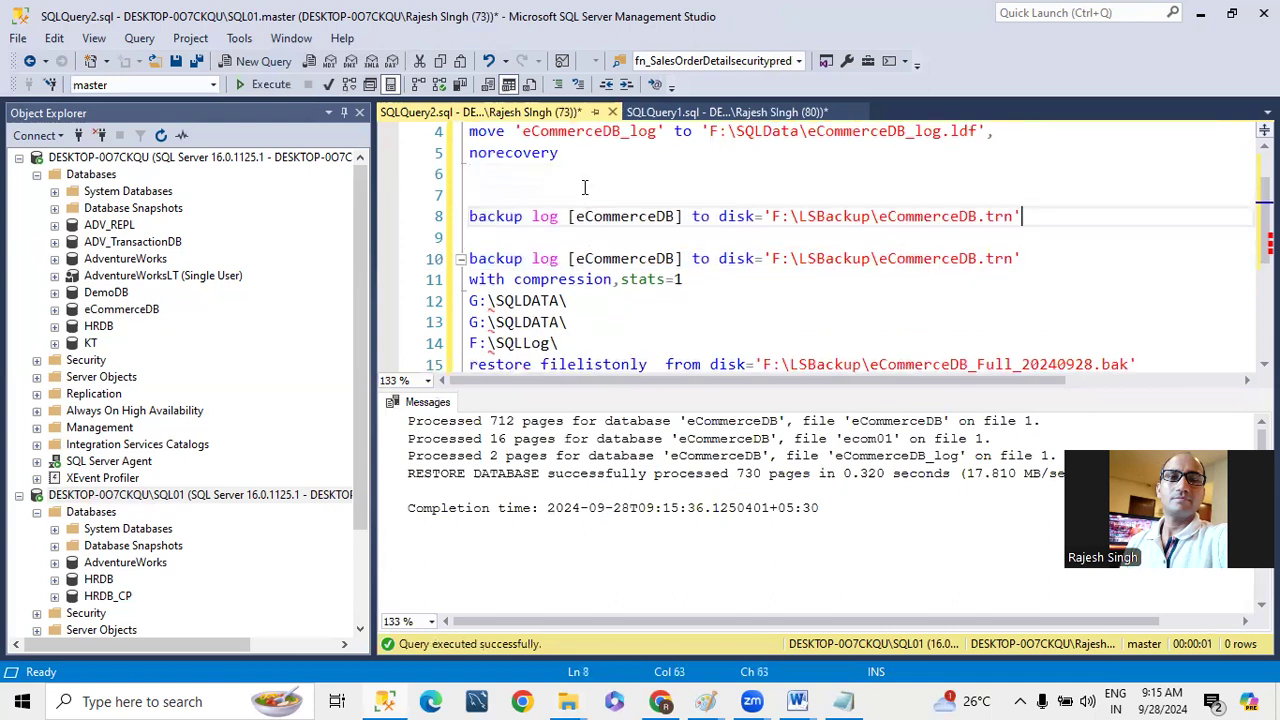
- Turn the copied line into a restore log statement by replacing backup with restore and to with from
double_click(484, 216)
scroll(495, 170, "up", 1)
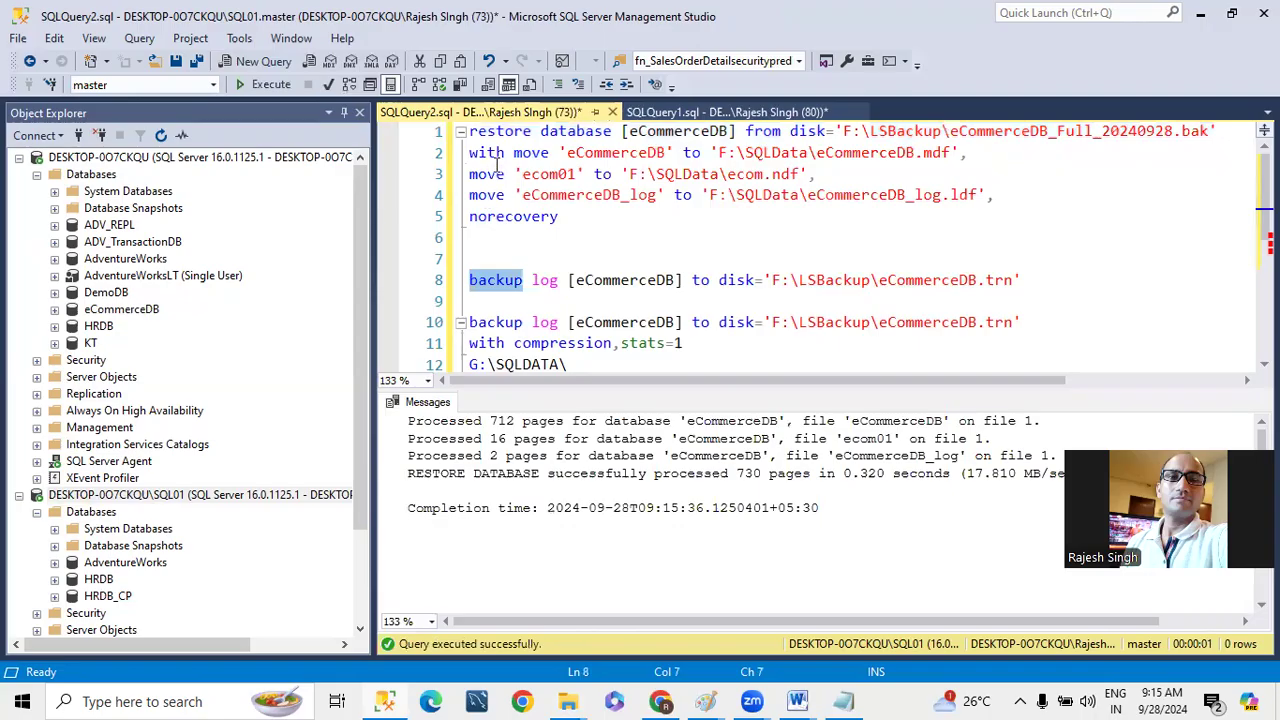
double_click(490, 132)
left_click(490, 260)
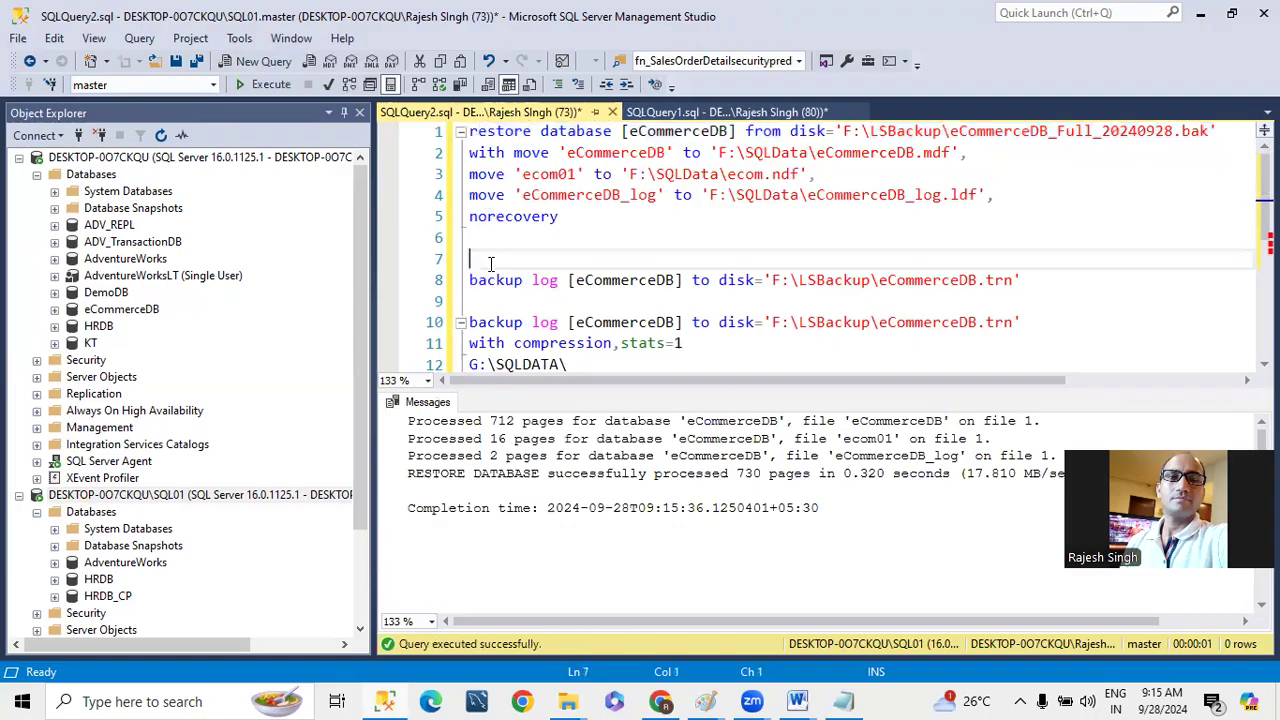
double_click(495, 280)
key("ctrl+v")
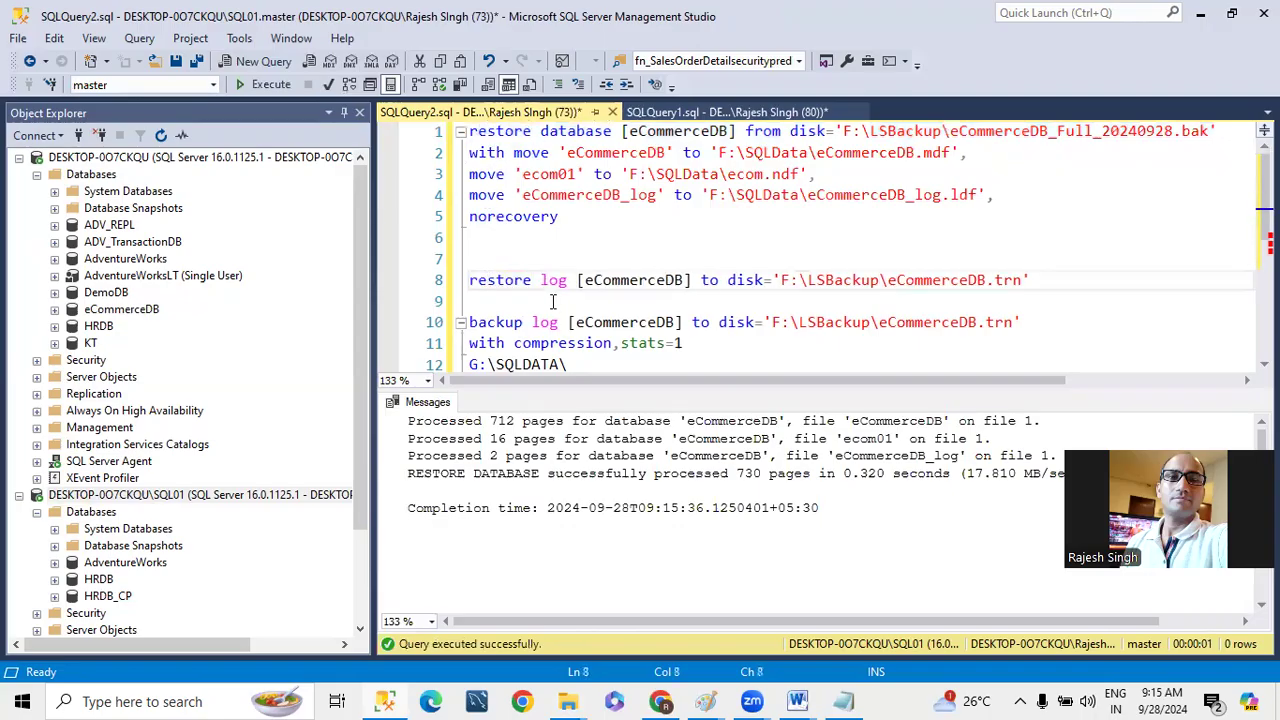
double_click(709, 280)
type("from")
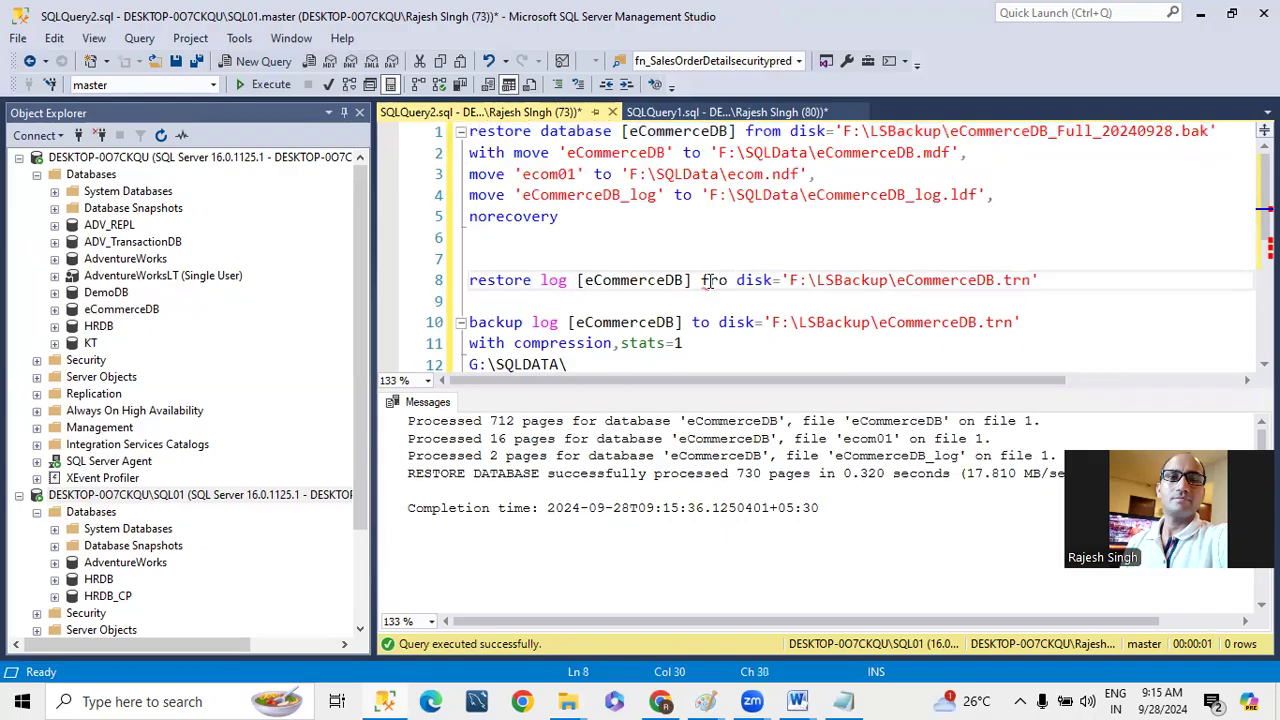
- Add with norecovery on a new line below the restore log line and execute only that restore log statement
key("Up")
key("Up")
key("Up")
key("shift+Home")
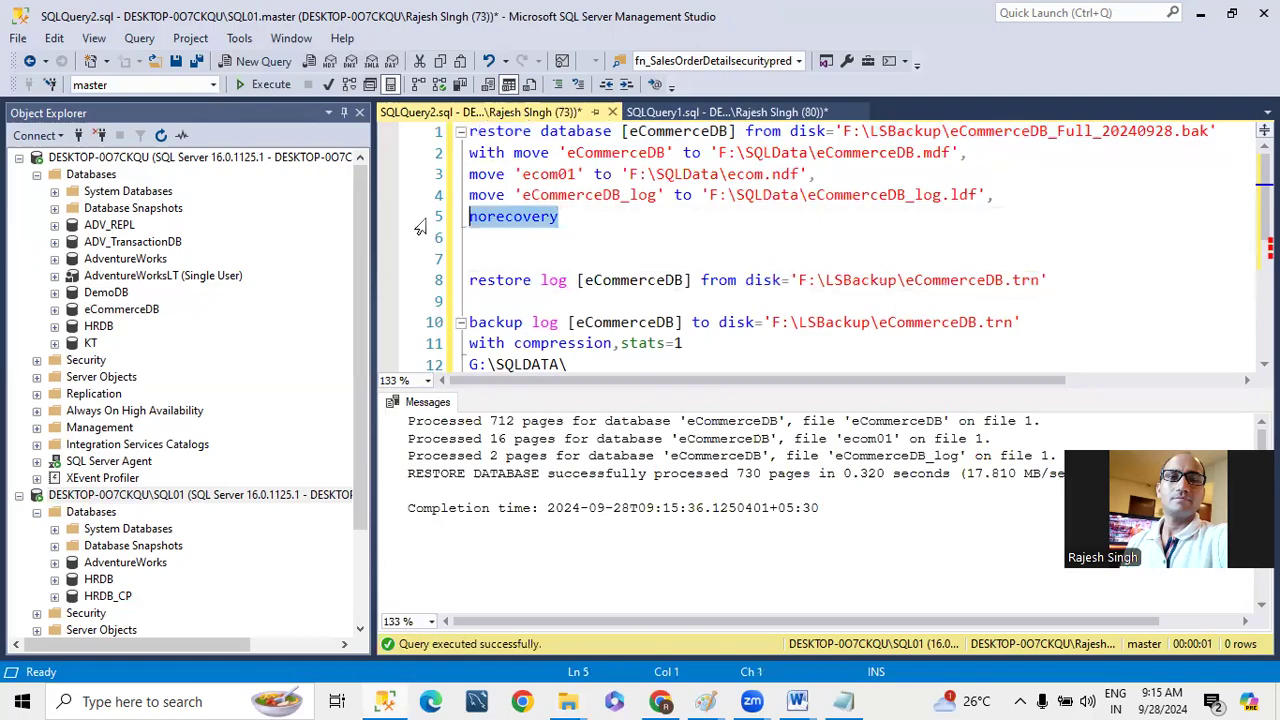
left_click(1068, 272)
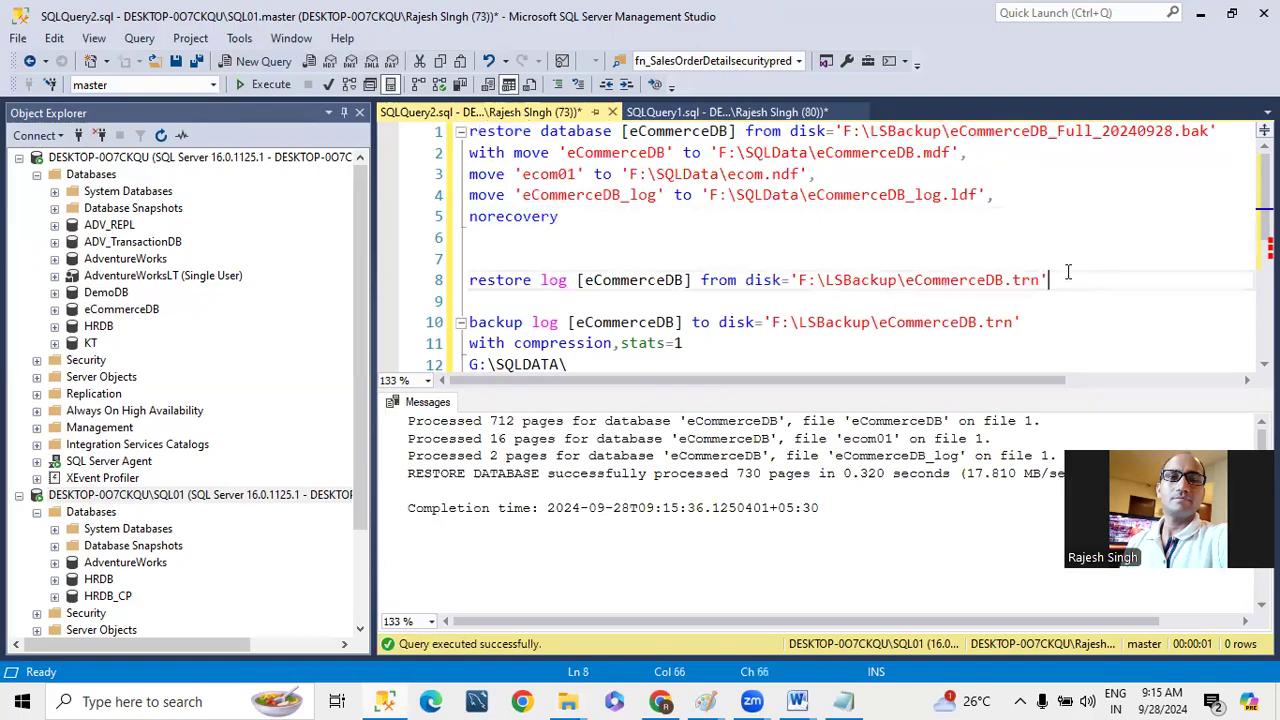
key("Return")
type("with norecovery")
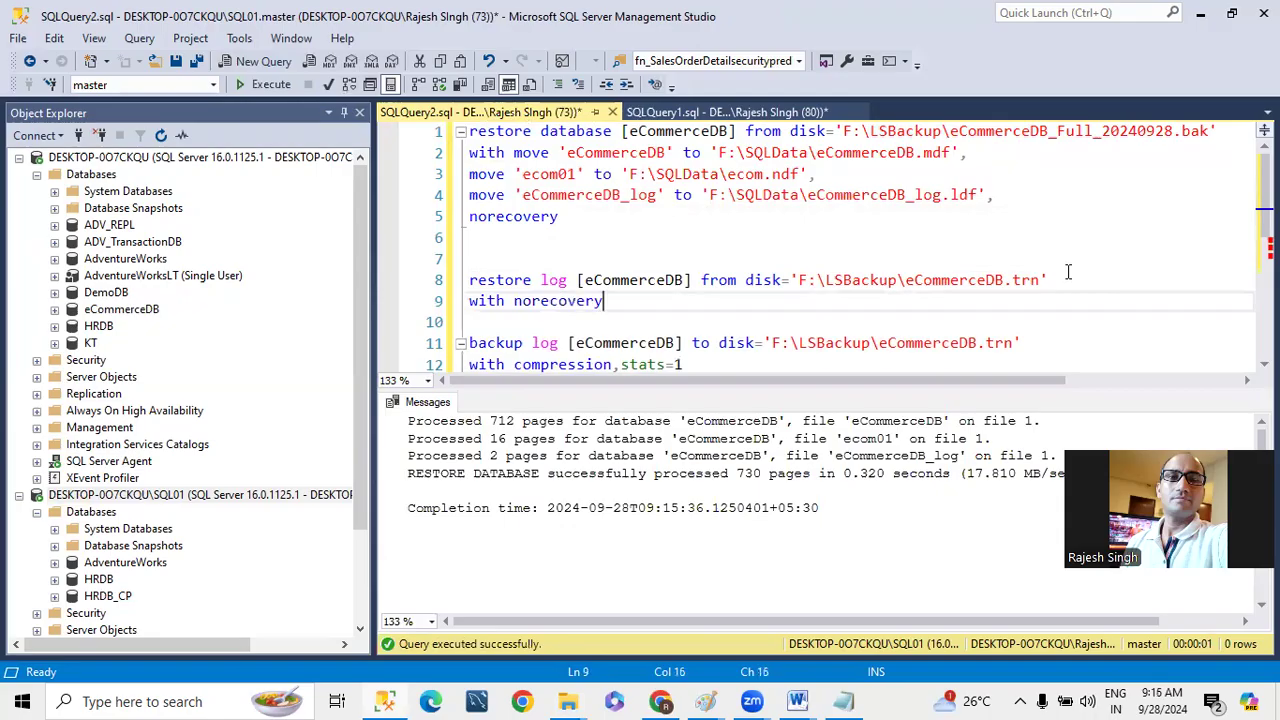
left_click_drag(672, 307, 441, 281)
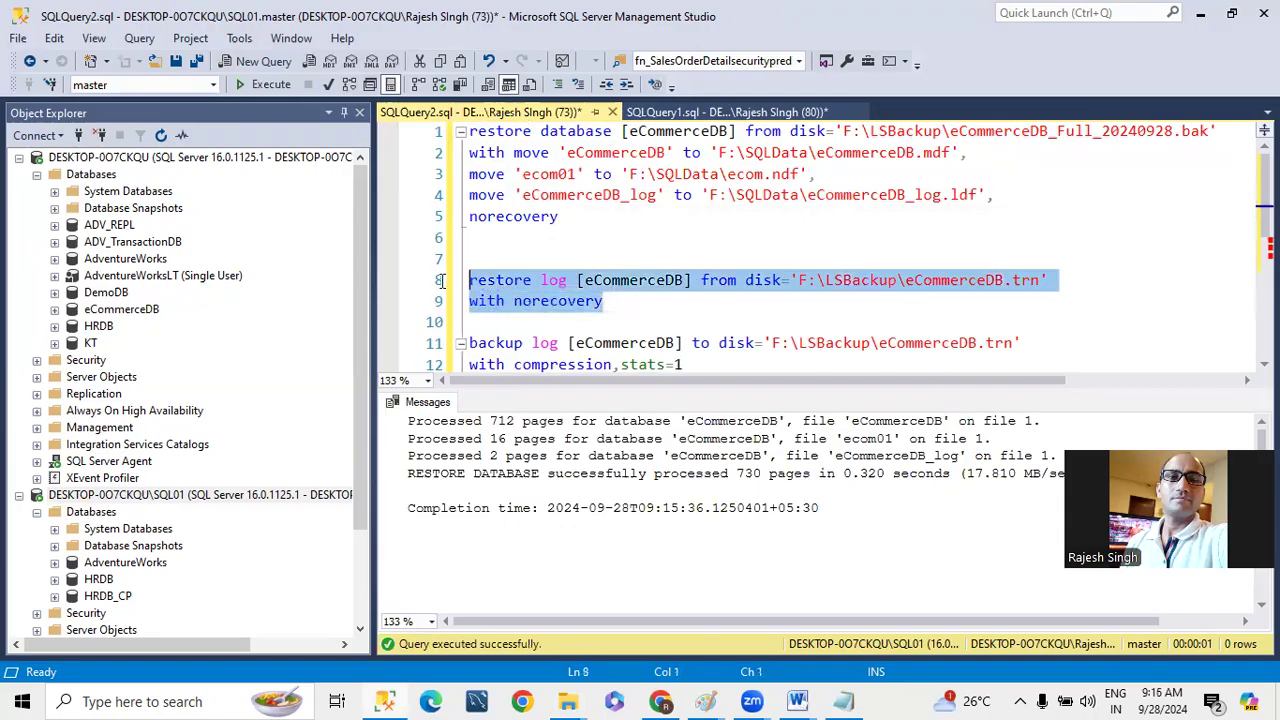
left_click(264, 84)
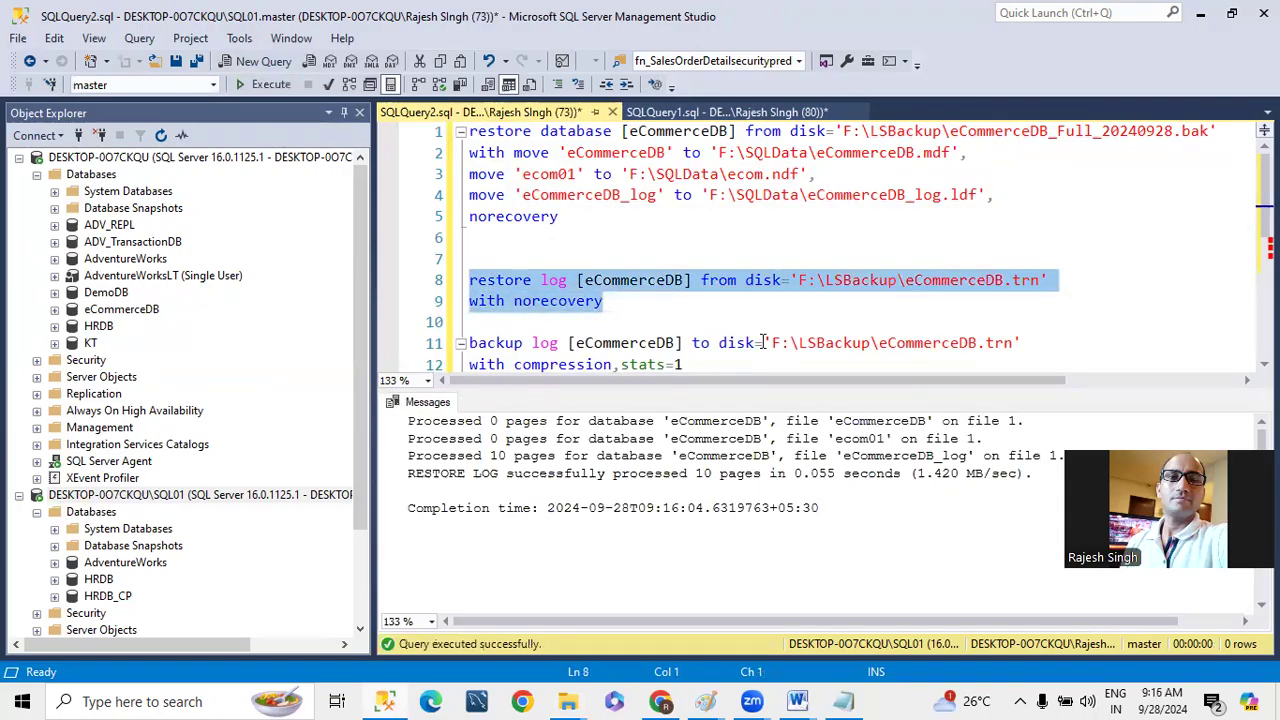
- Refresh the SQL01 instance in Object Explorer and check the restored eCommerceDB in its Databases folder
scroll(162, 560, "down", 2)
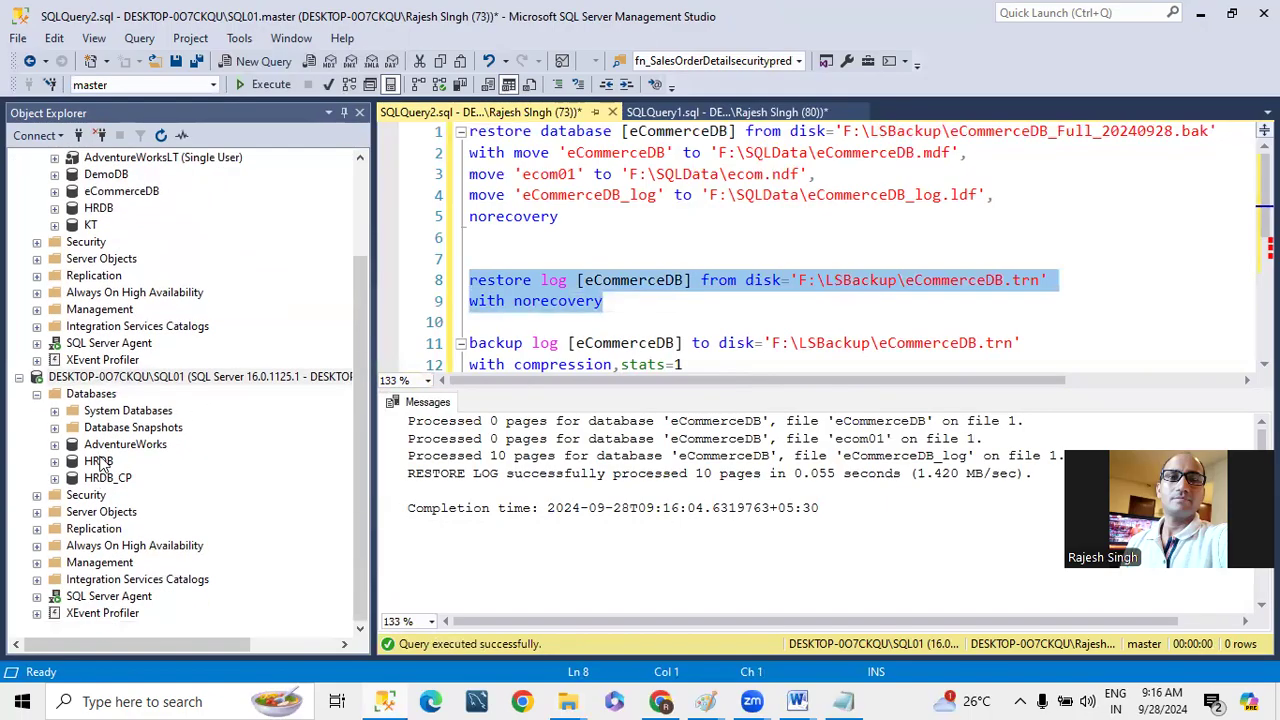
left_click(120, 378)
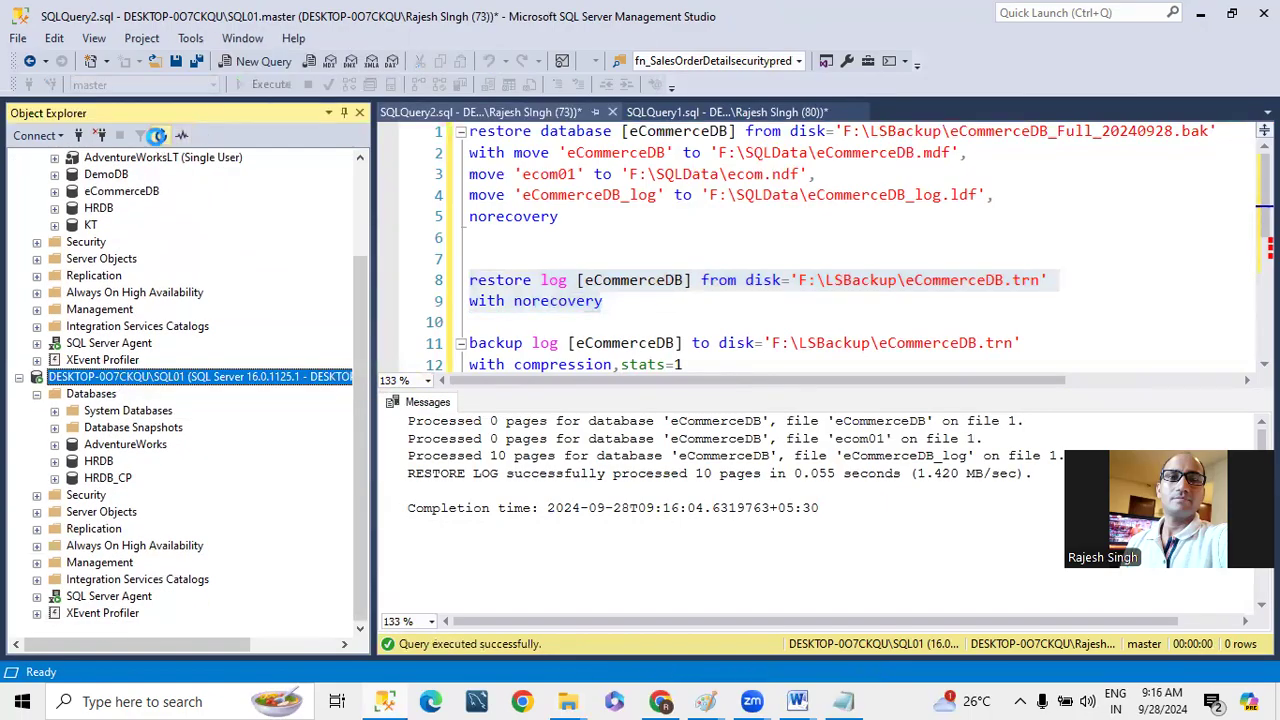
left_click(160, 136)
left_click(37, 478)
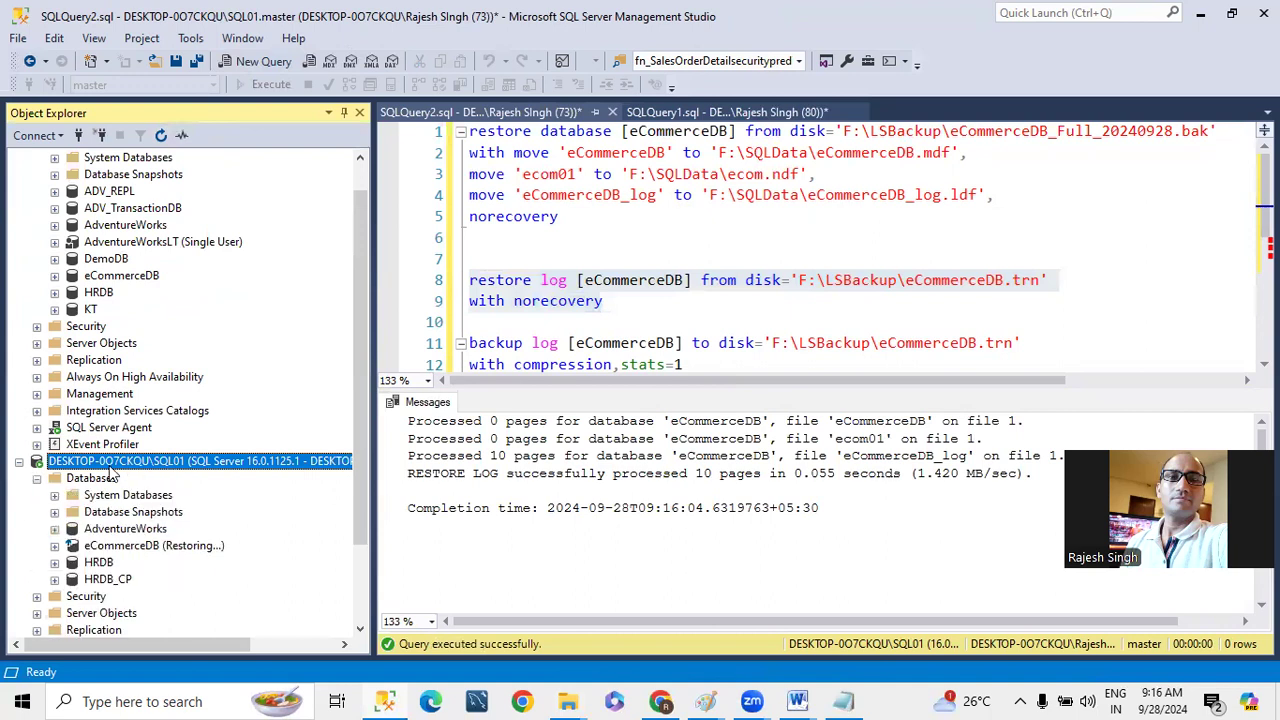
scroll(182, 492, "down", 2)
left_click(200, 445)
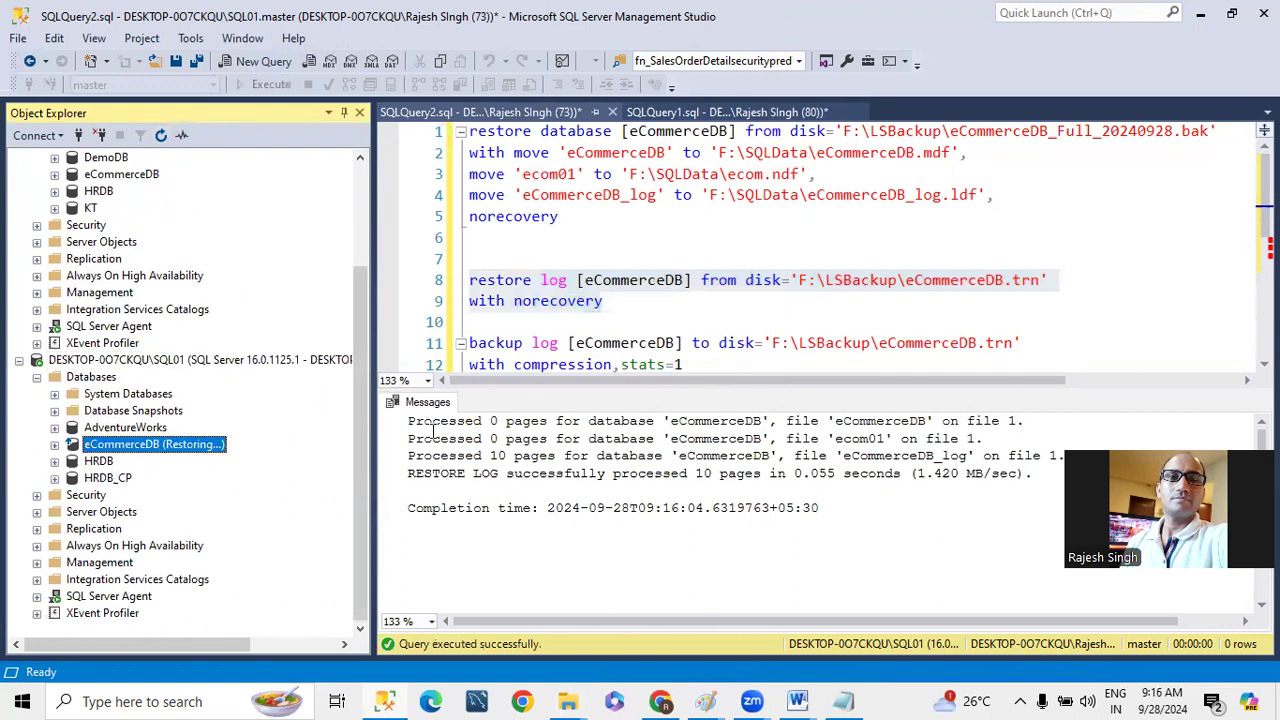
- Delete all the text in SQLQuery2.sql and close the query without saving it
left_click(566, 322)
scroll(630, 316, "down", 2)
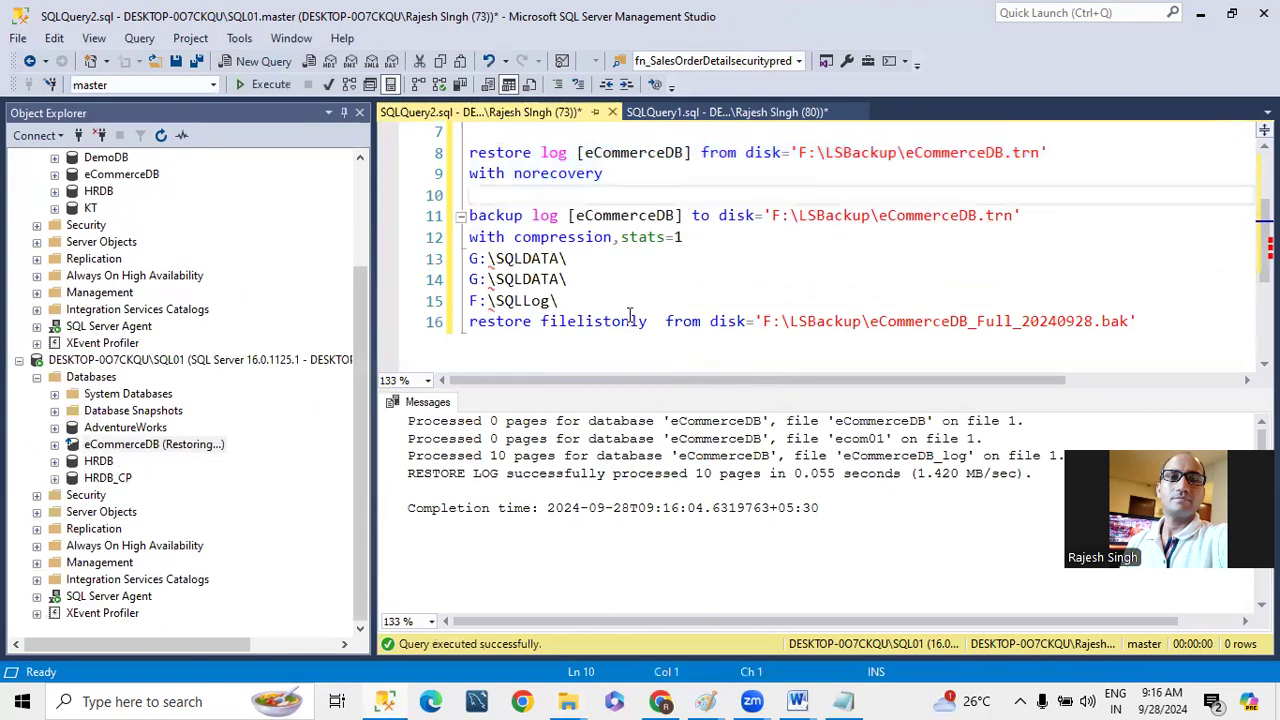
key("ctrl+a")
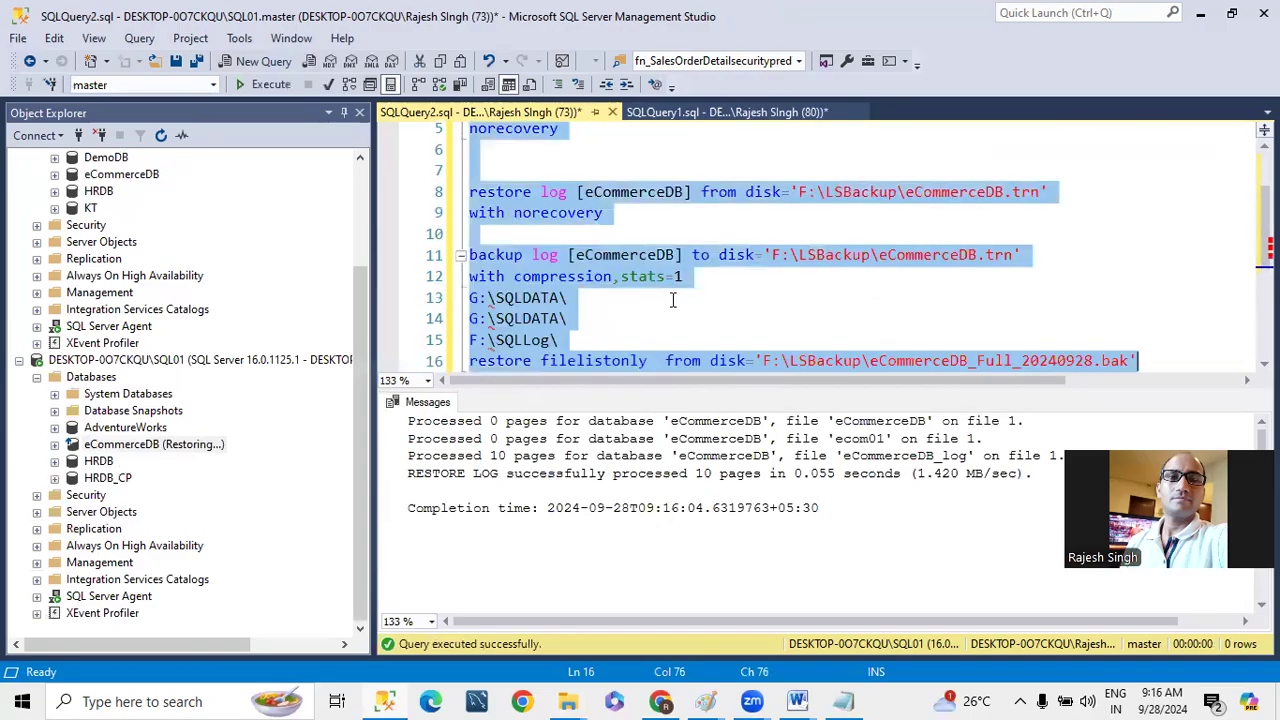
key("Delete")
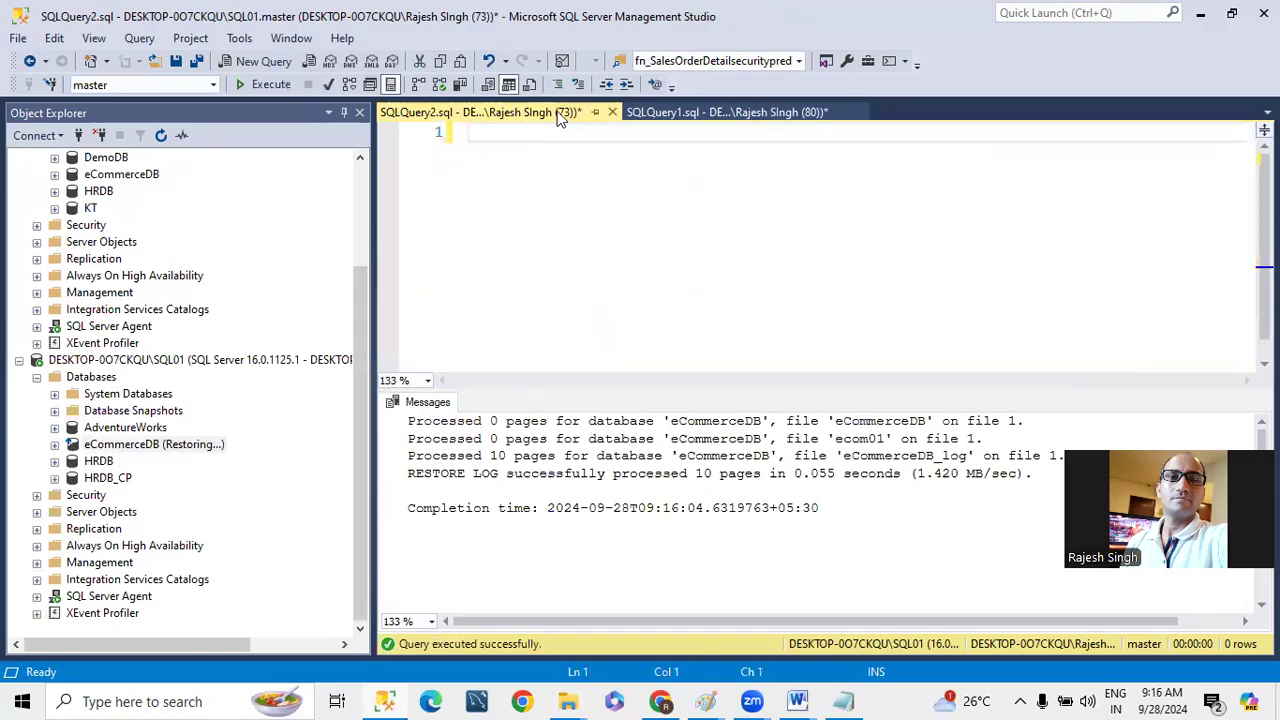
left_click(612, 112)
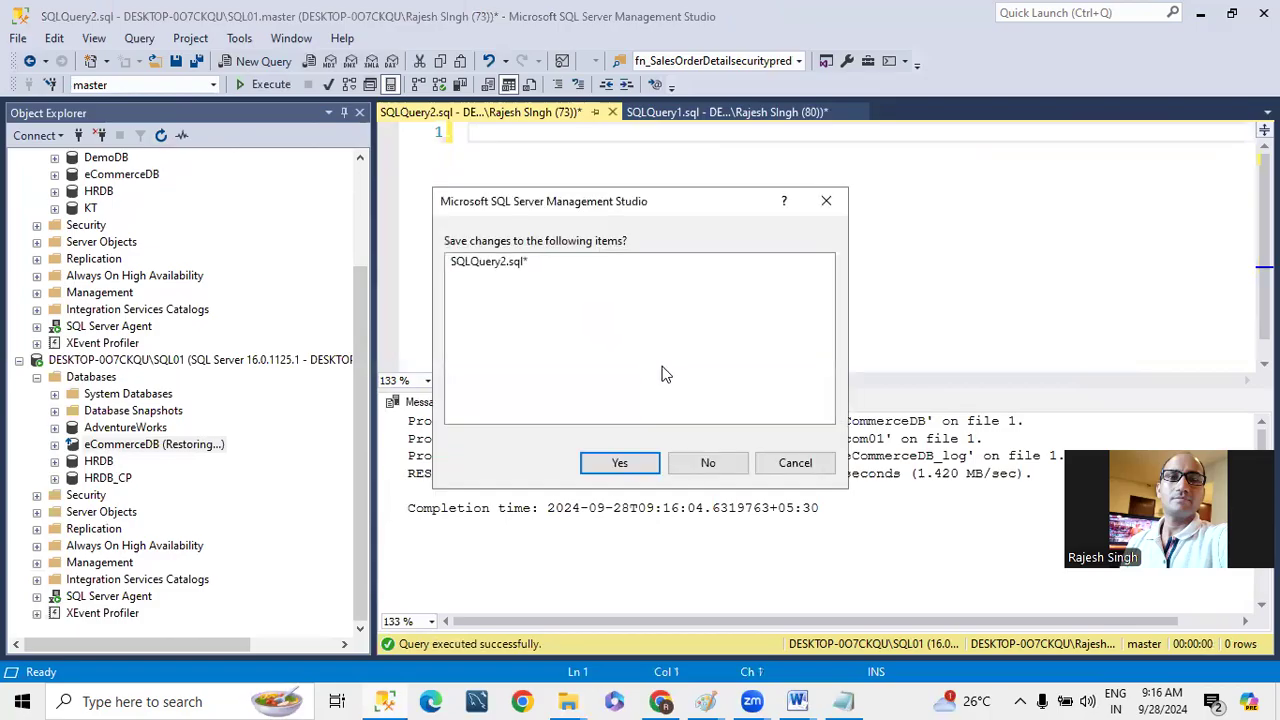
left_click(697, 462)
scroll(160, 283, "up", 3)
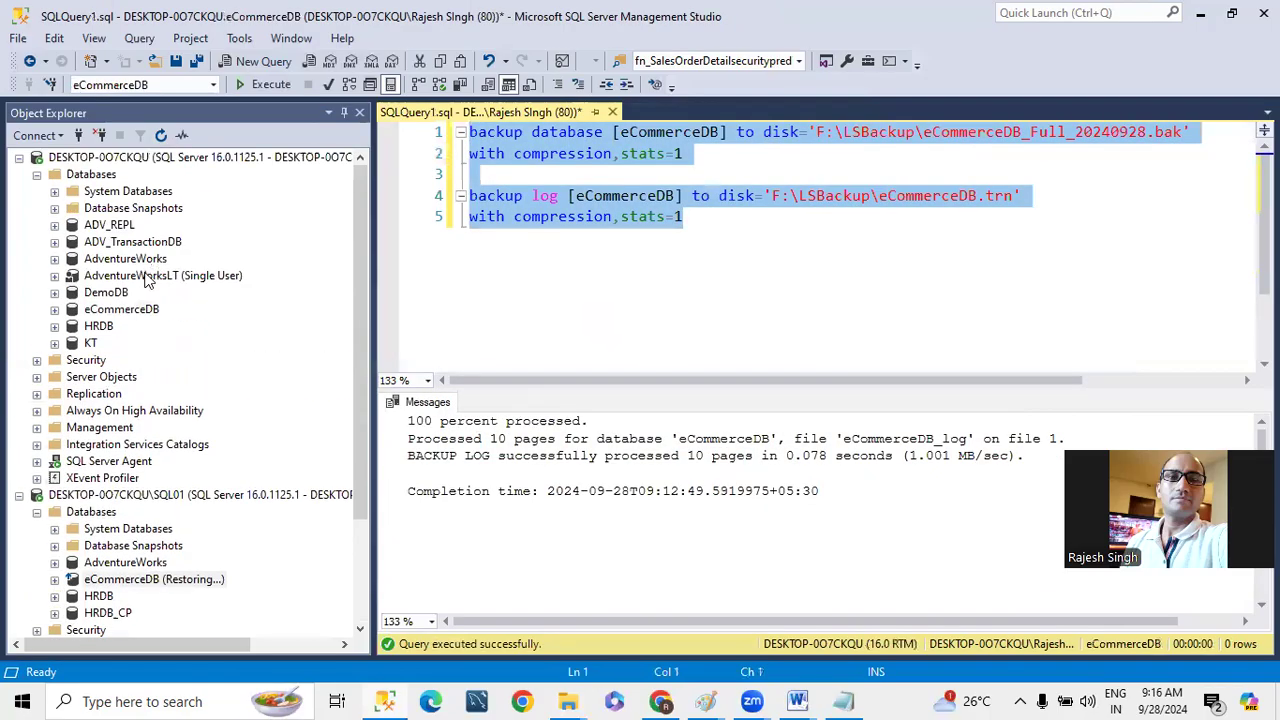
right_click(128, 310)
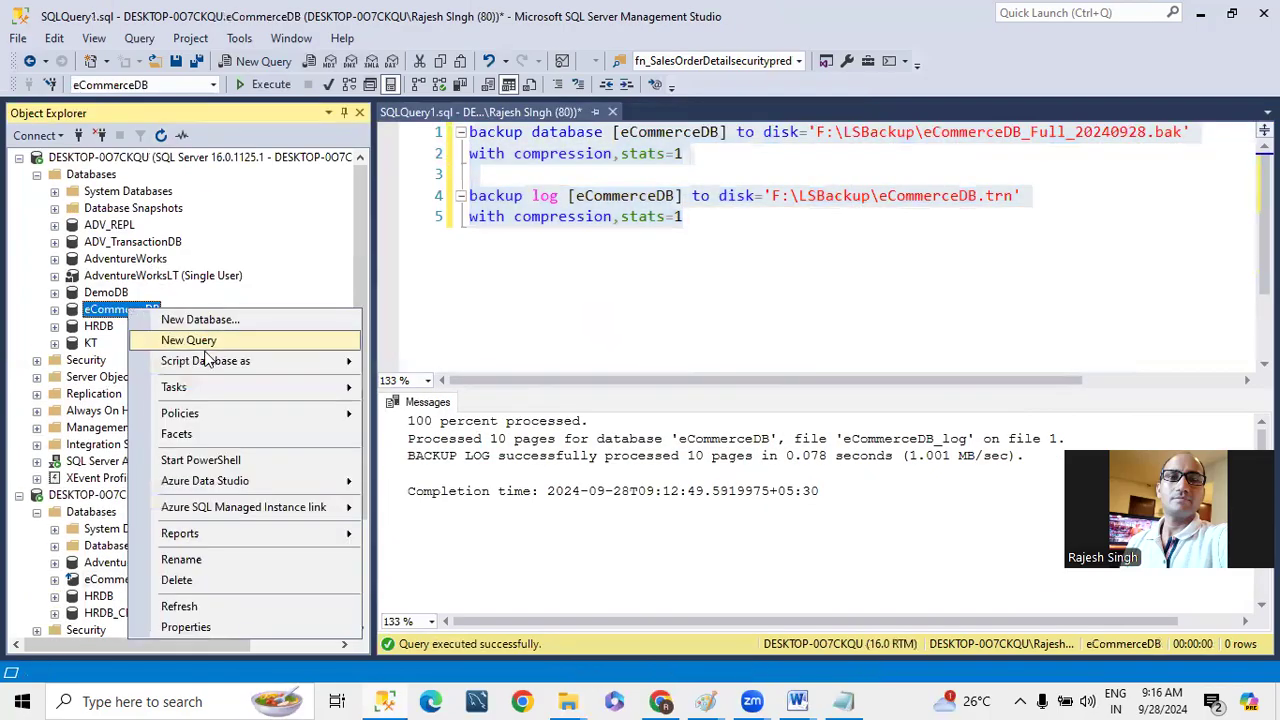
mouse_move(205, 395)
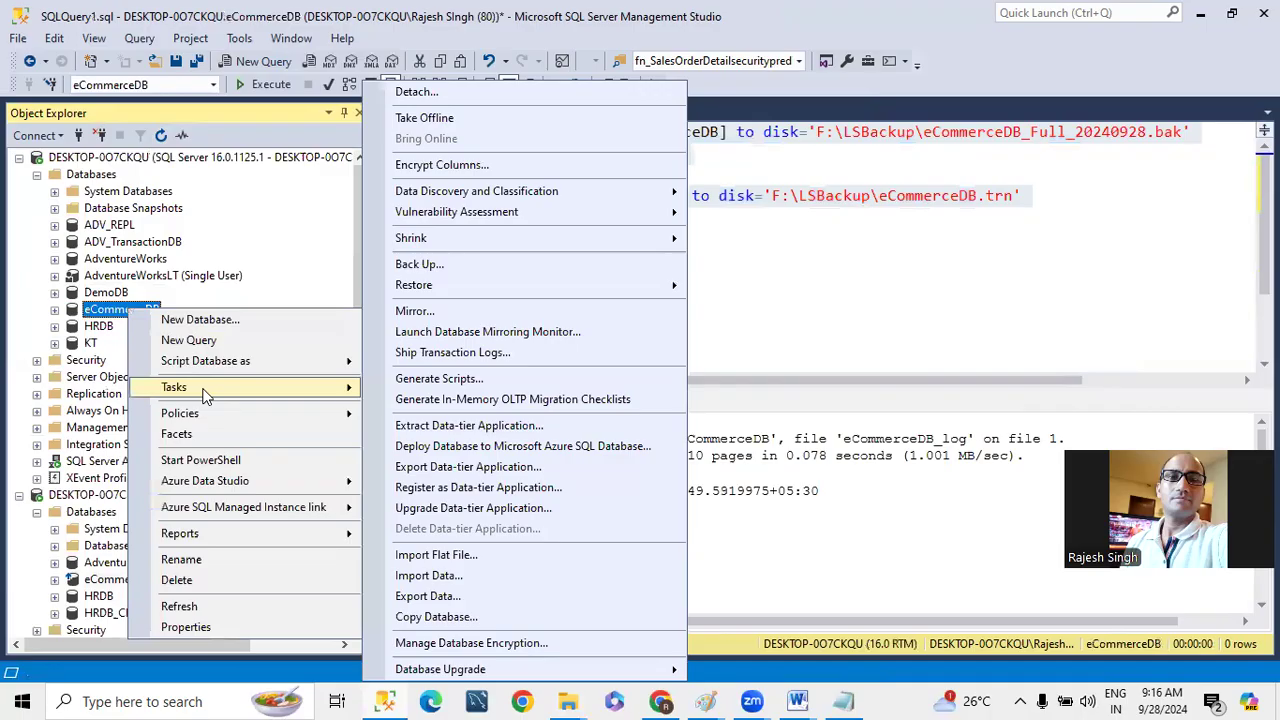
left_click(454, 355)
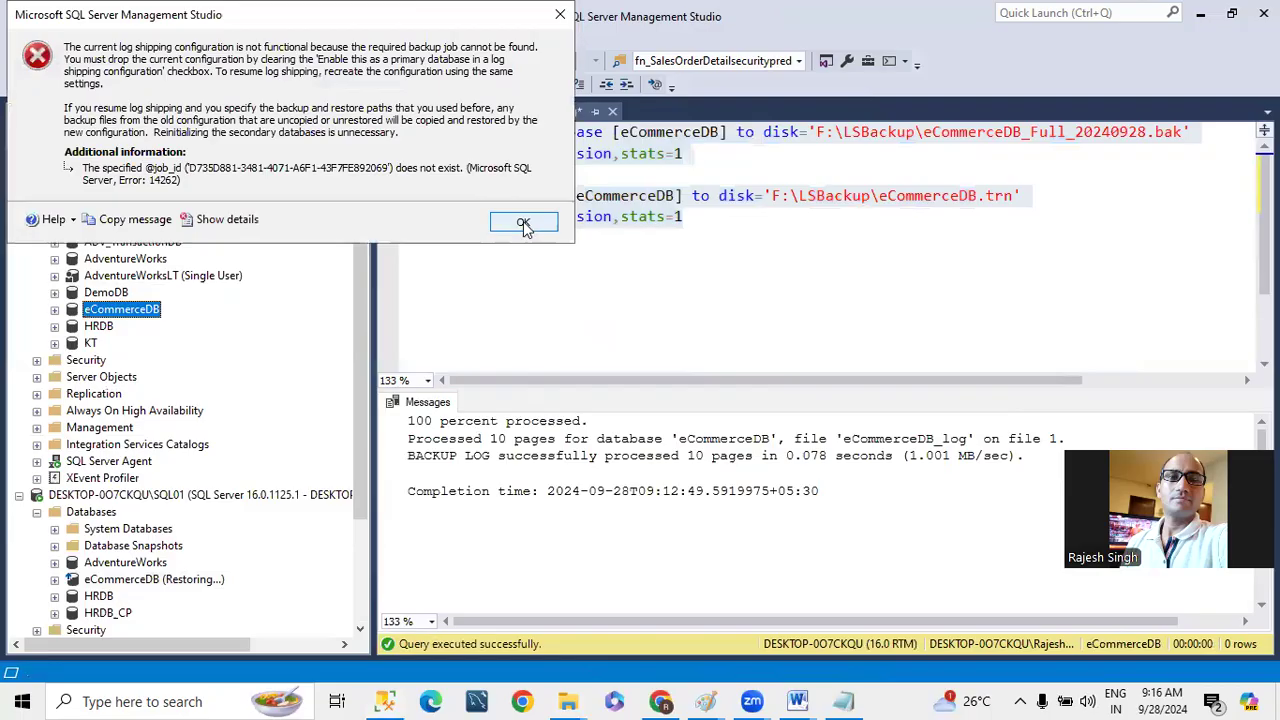
left_click(524, 224)
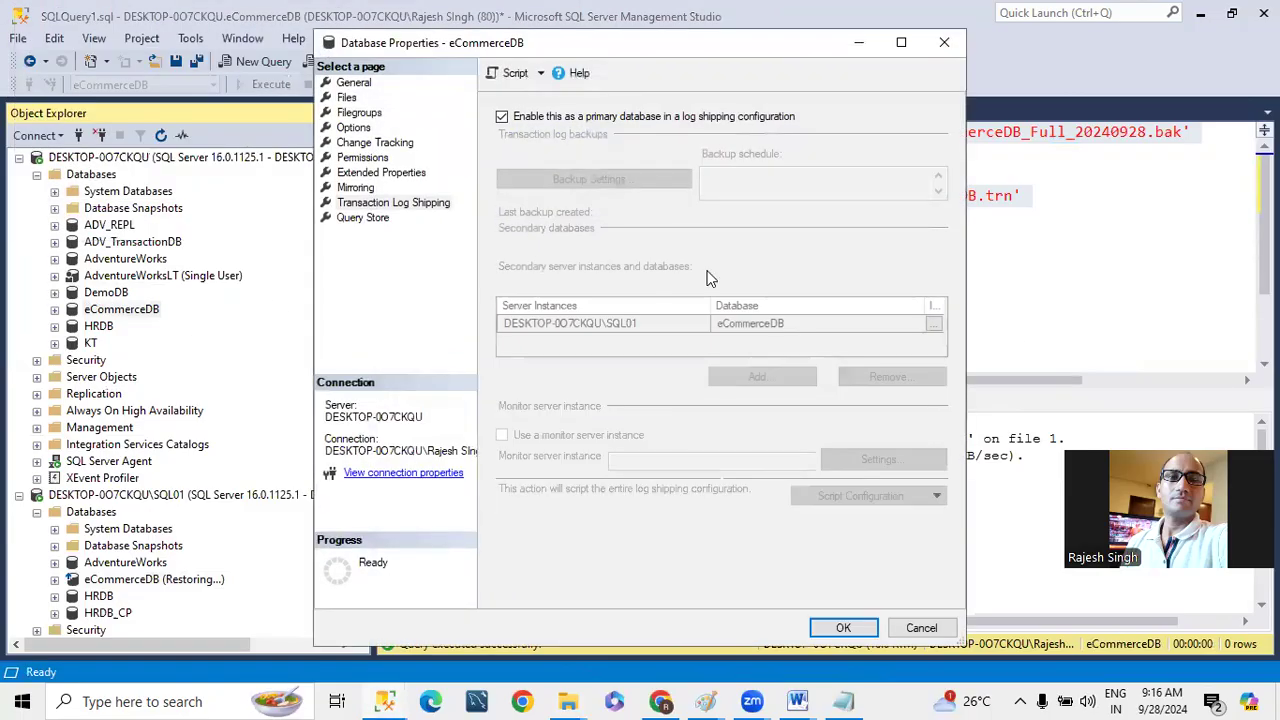
left_click(942, 45)
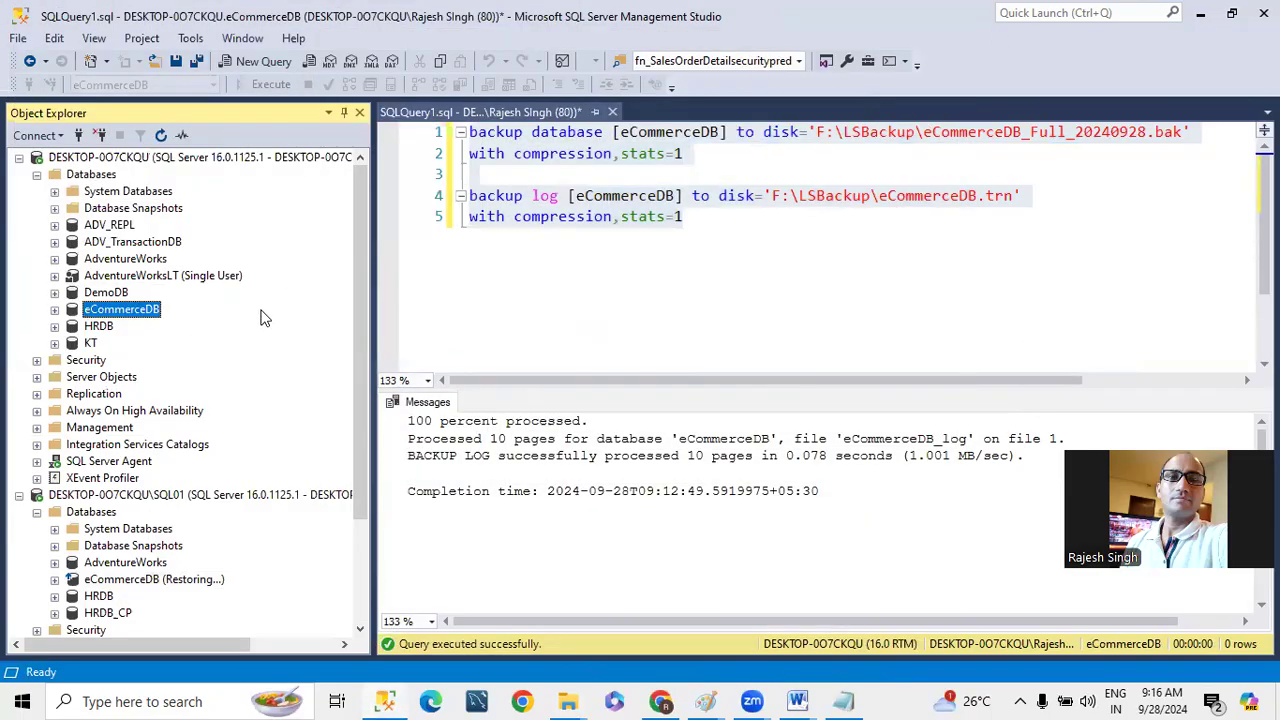
- Refresh the primary server instance in Object Explorer and expand its Databases folder
left_click(172, 157)
left_click(168, 139)
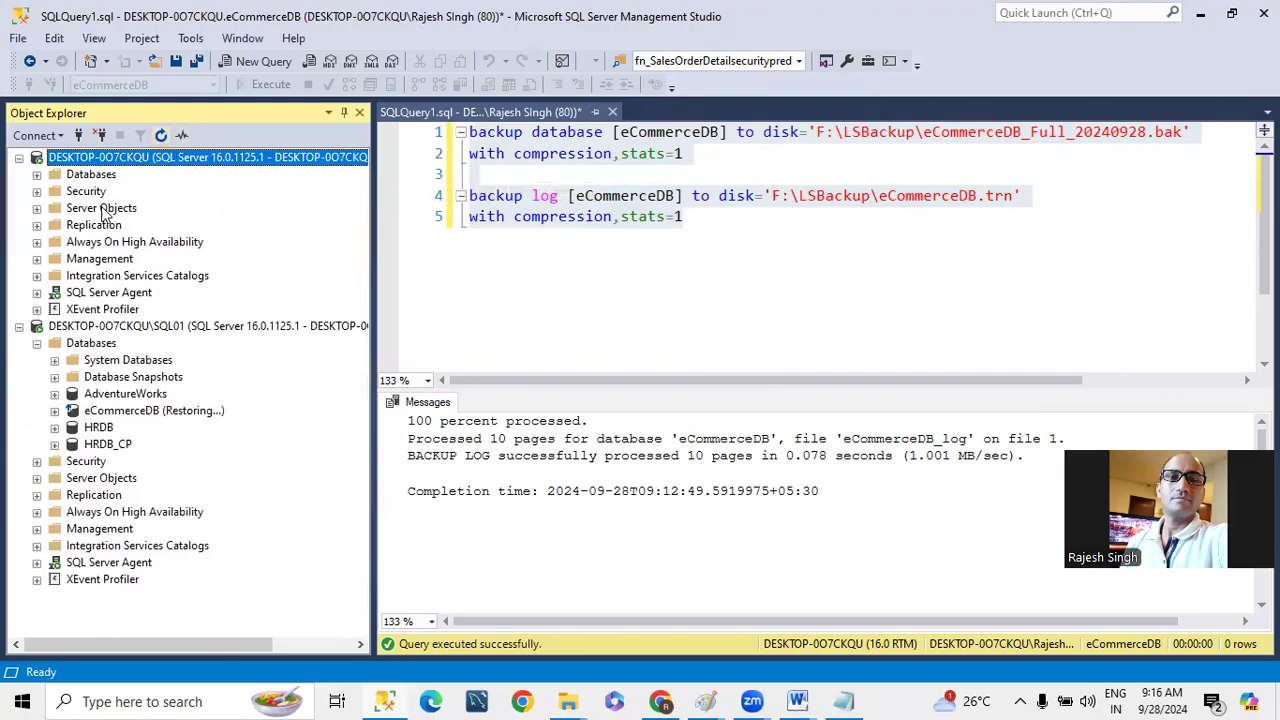
left_click(40, 174)
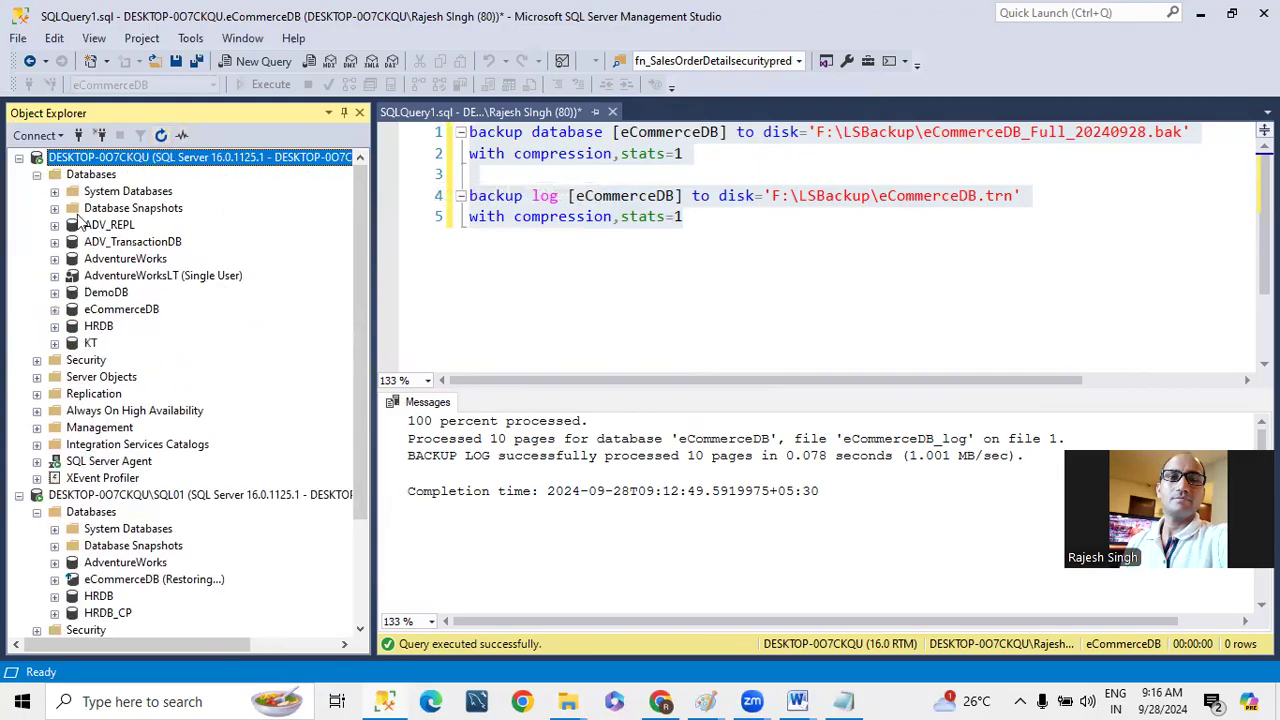
- Open the transaction log shipping settings of eCommerceDB on the primary instance and disable its existing log shipping configuration
right_click(128, 308)
mouse_move(226, 386)
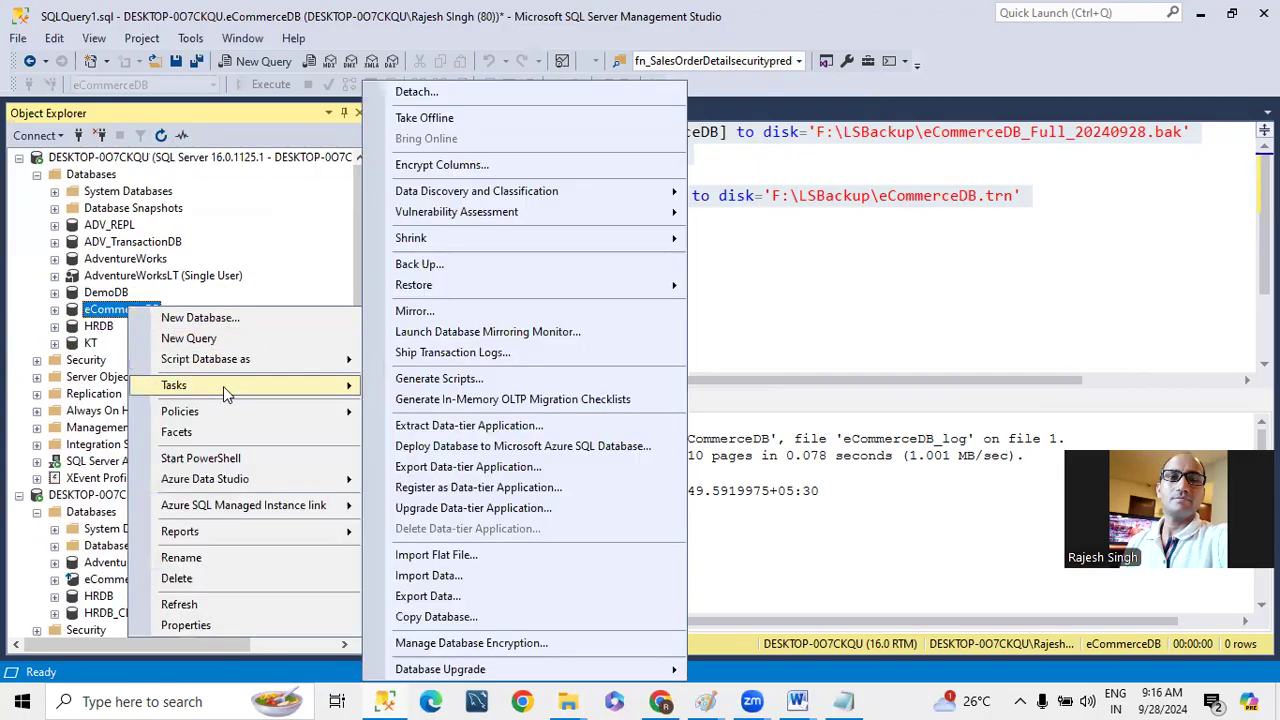
left_click(441, 351)
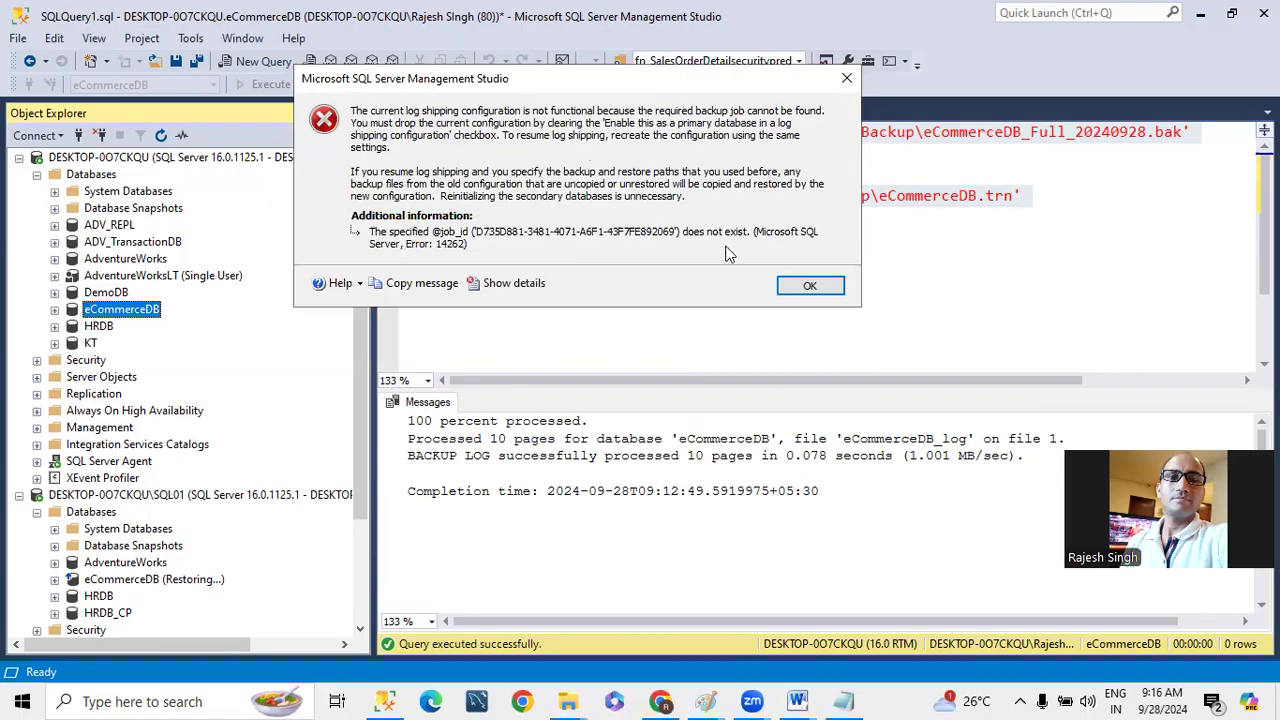
left_click(808, 286)
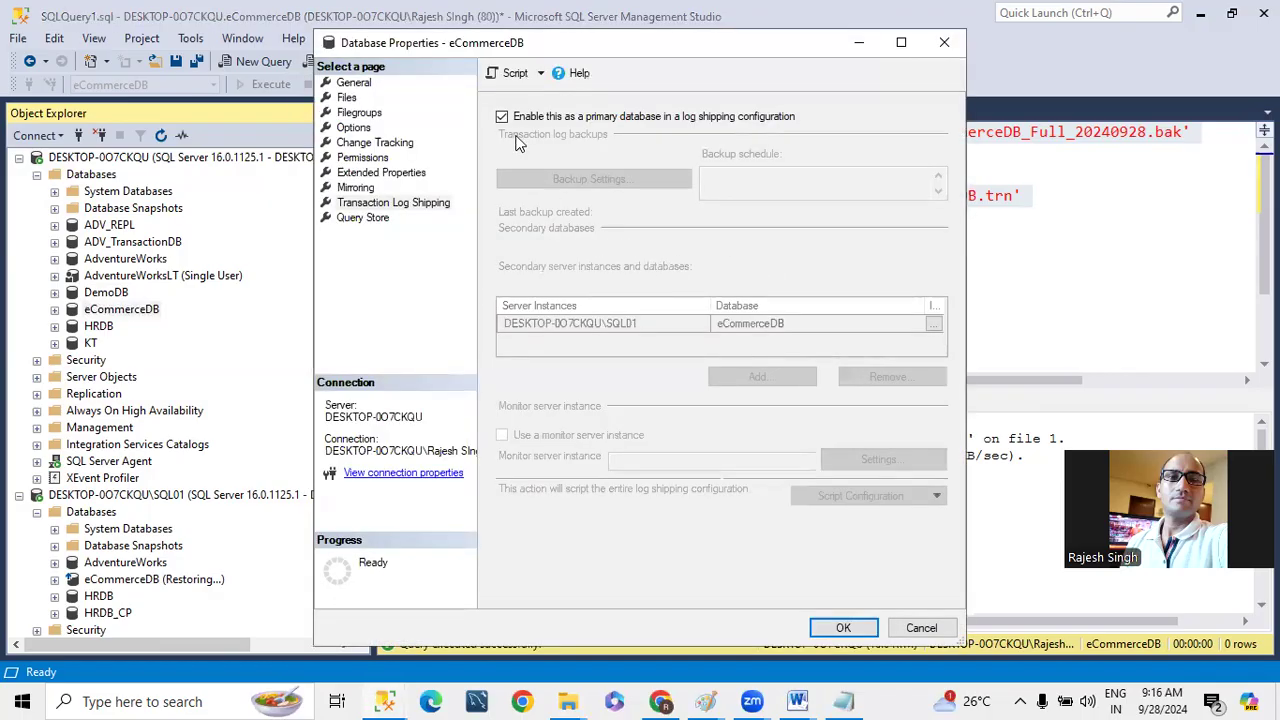
left_click(510, 118)
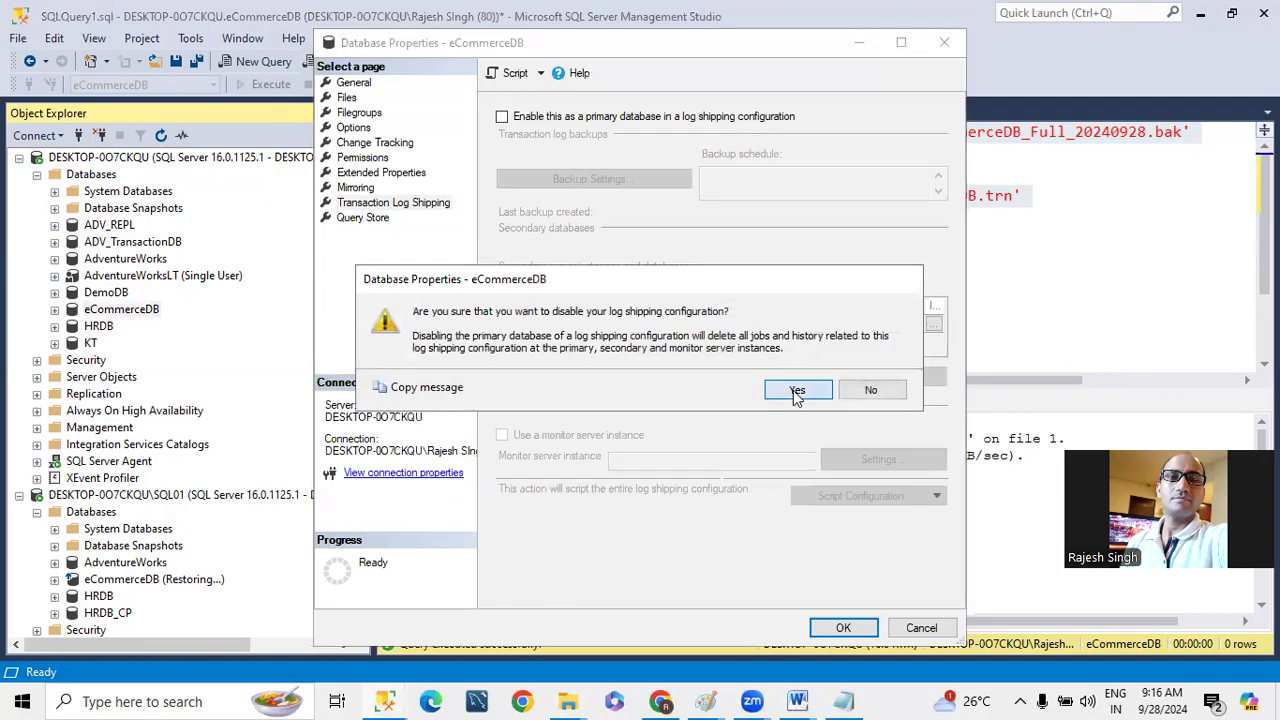
left_click(800, 390)
- Re-enable eCommerceDB as a log shipping primary database and review its transaction log backup settings
left_click(502, 117)
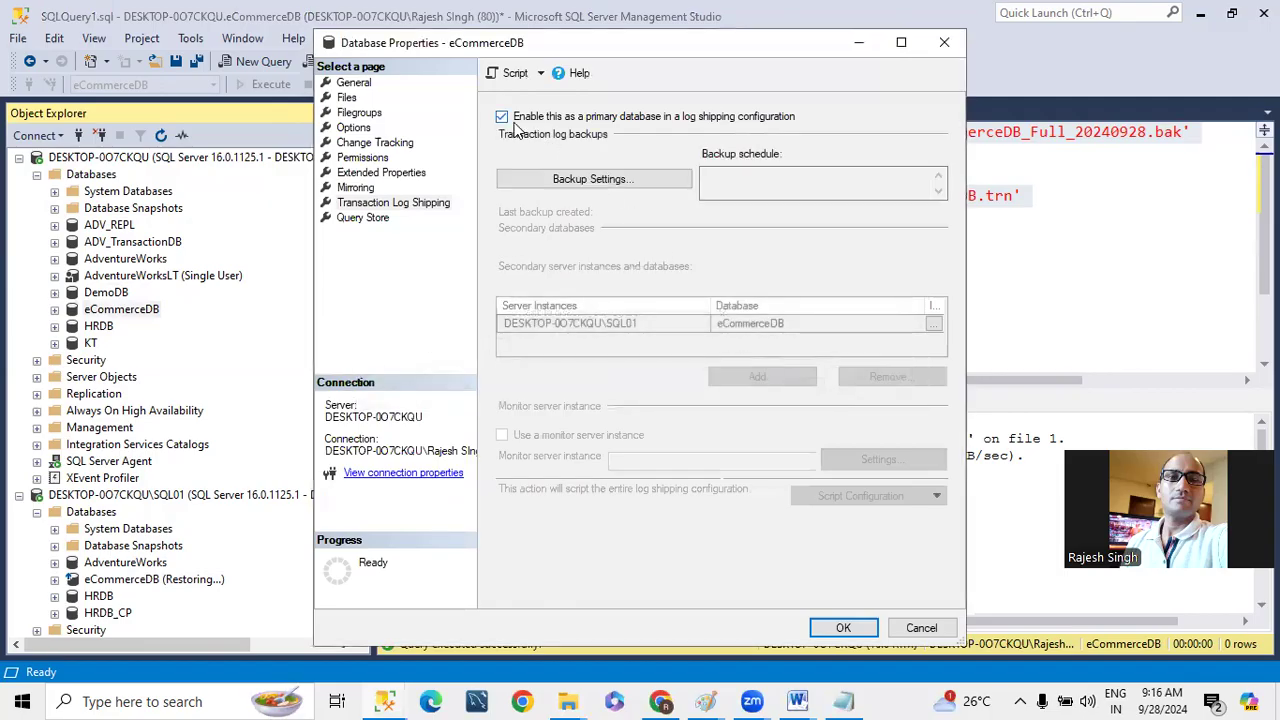
left_click(591, 180)
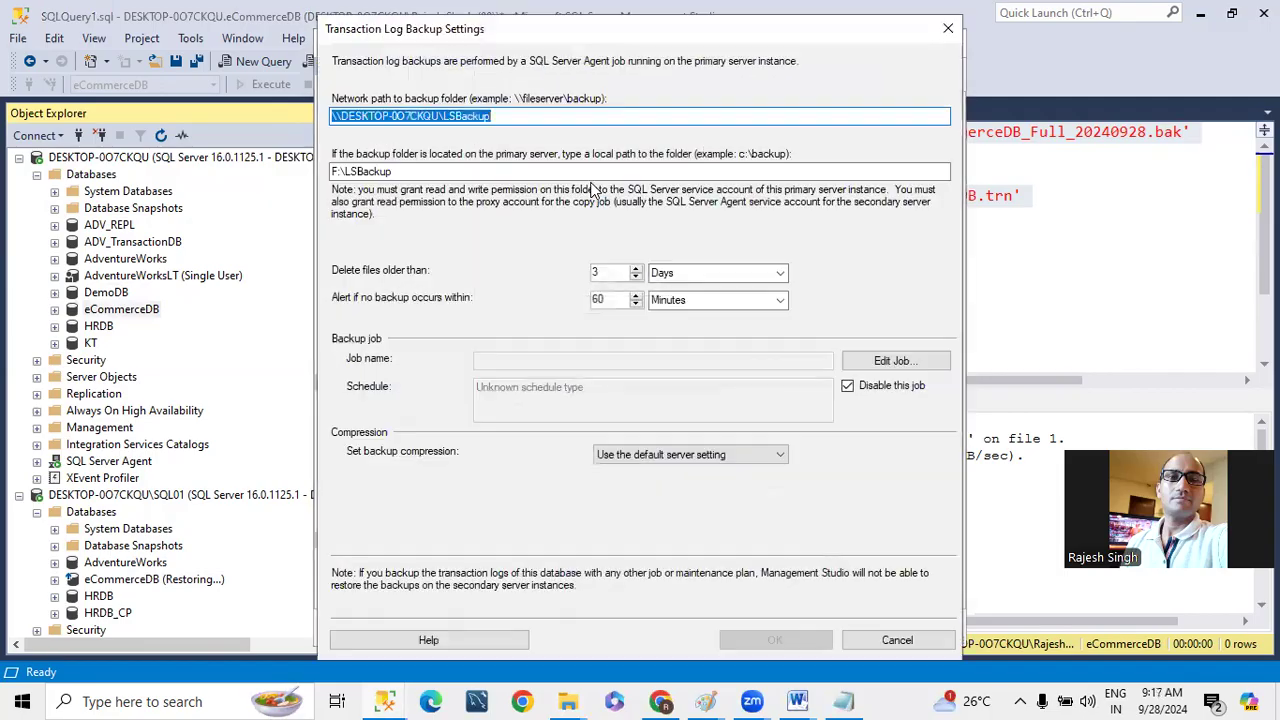
left_click(950, 28)
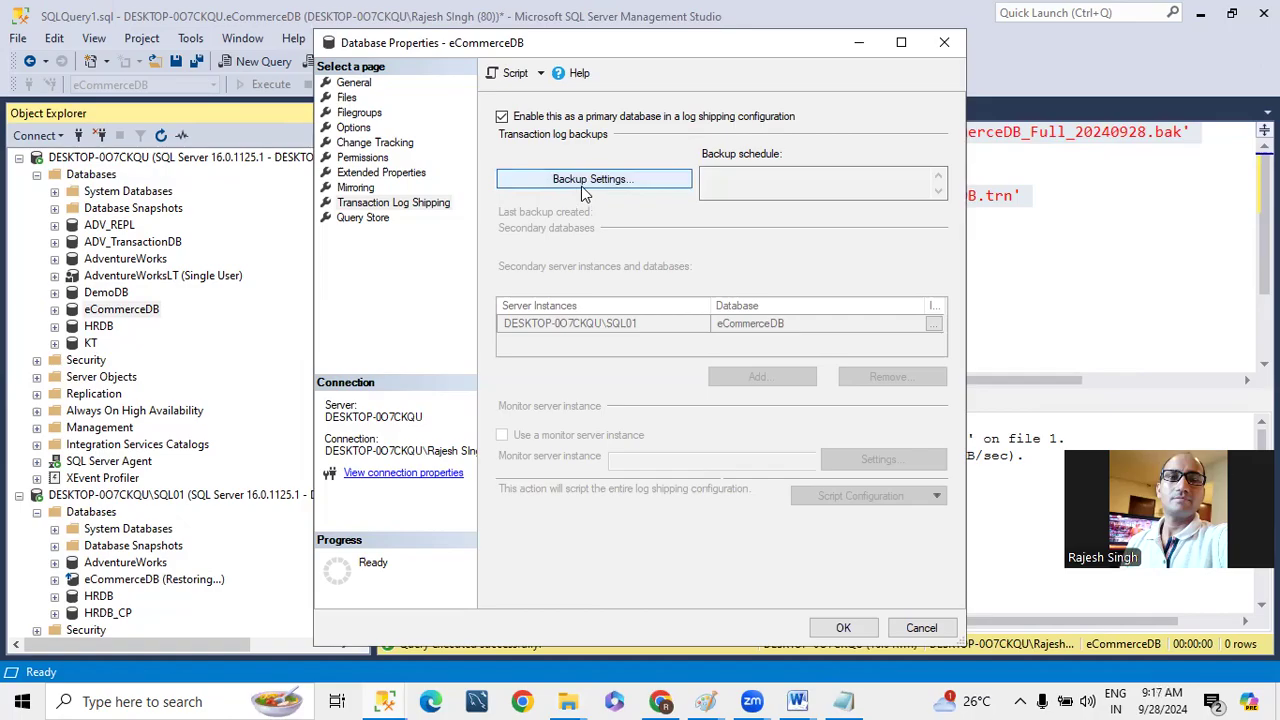
left_click(585, 180)
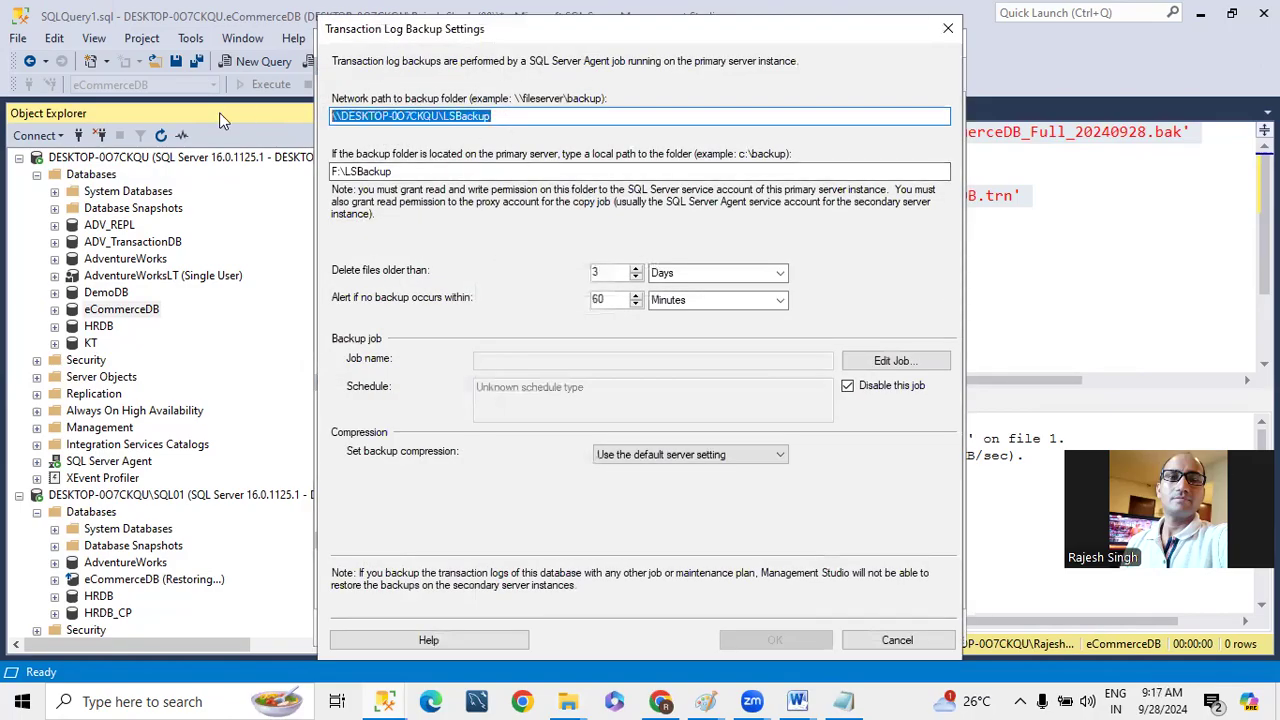
key("Tab")
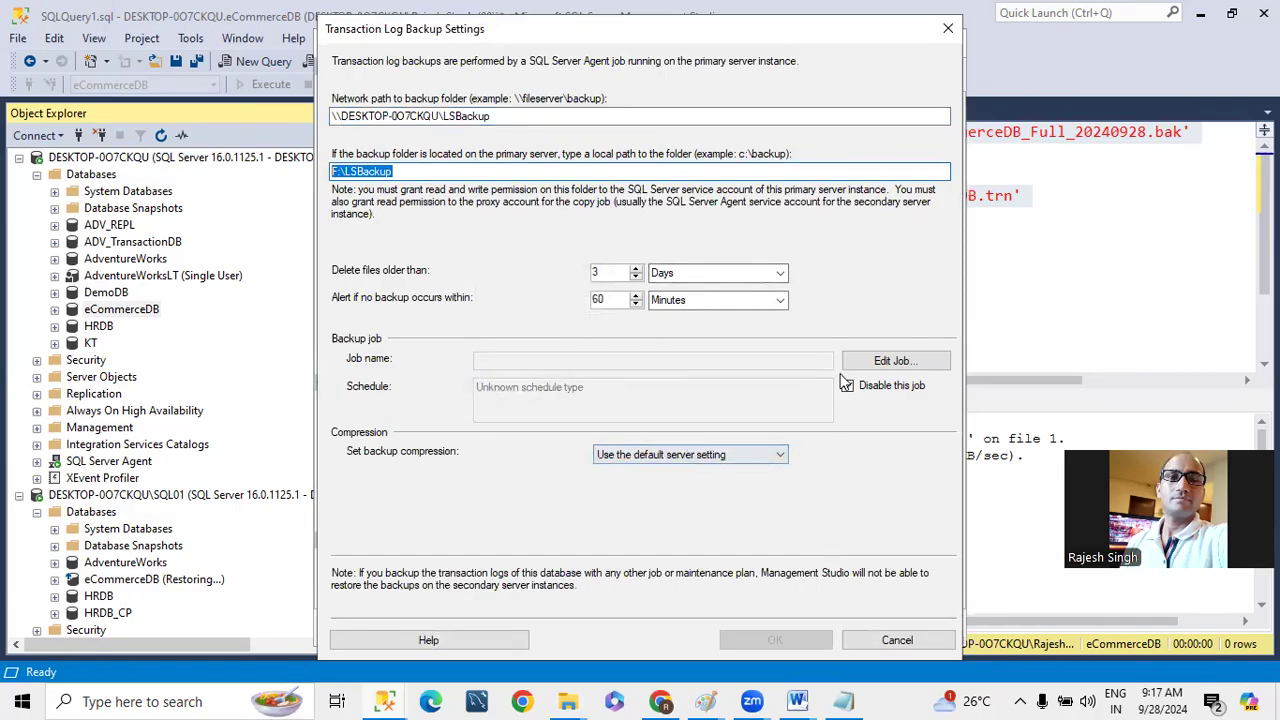
- Try to edit the log shipping backup job of eCommerceDB, and cancel the backup settings
left_click(886, 361)
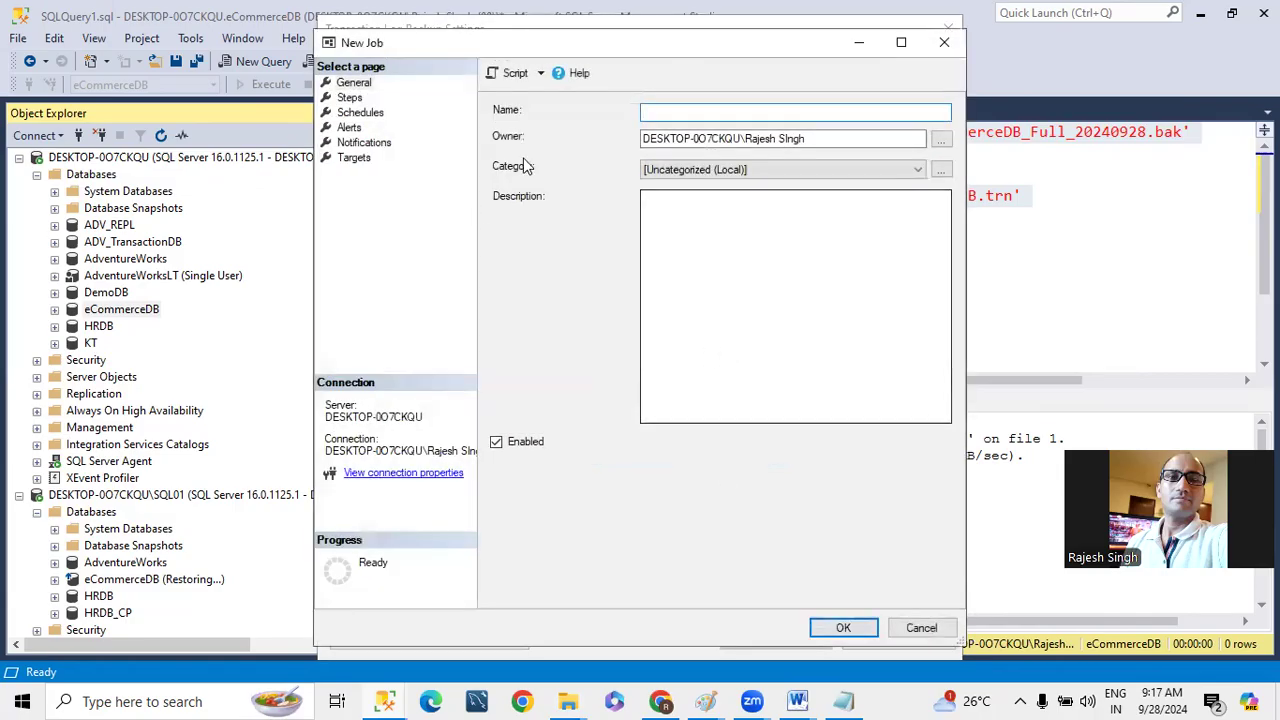
left_click(944, 42)
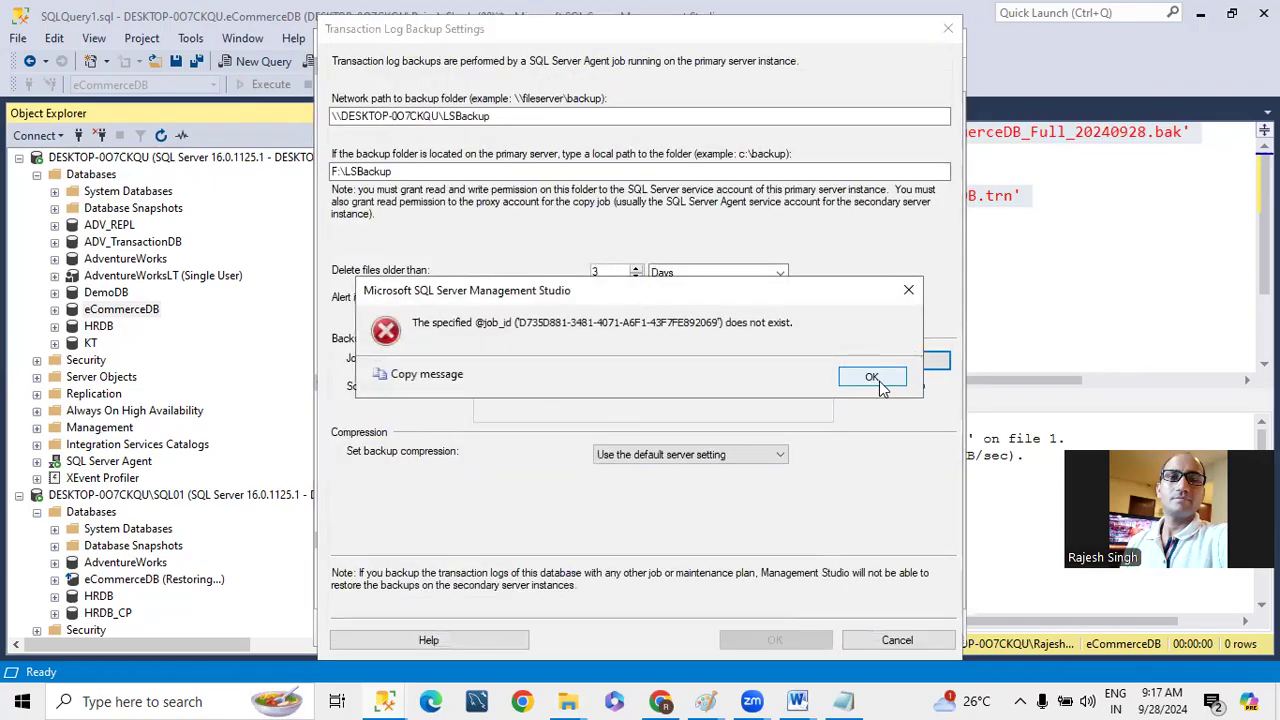
left_click(871, 378)
left_click(871, 390)
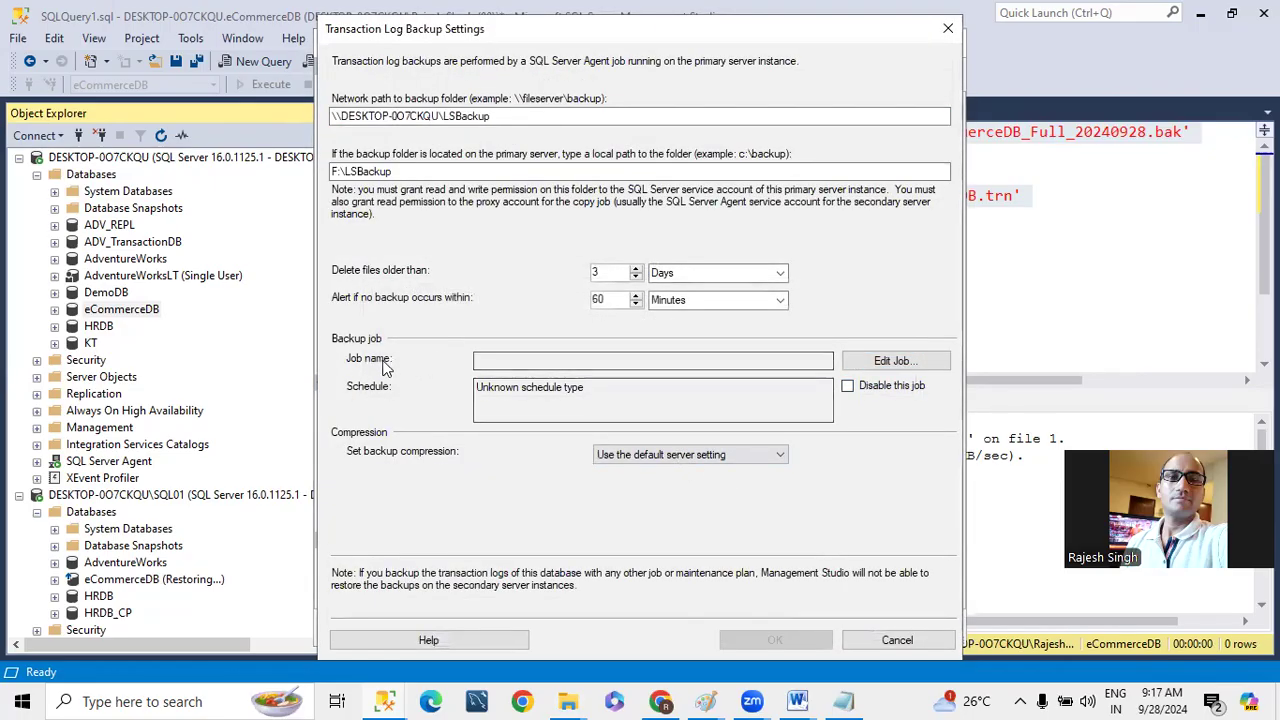
left_click(884, 364)
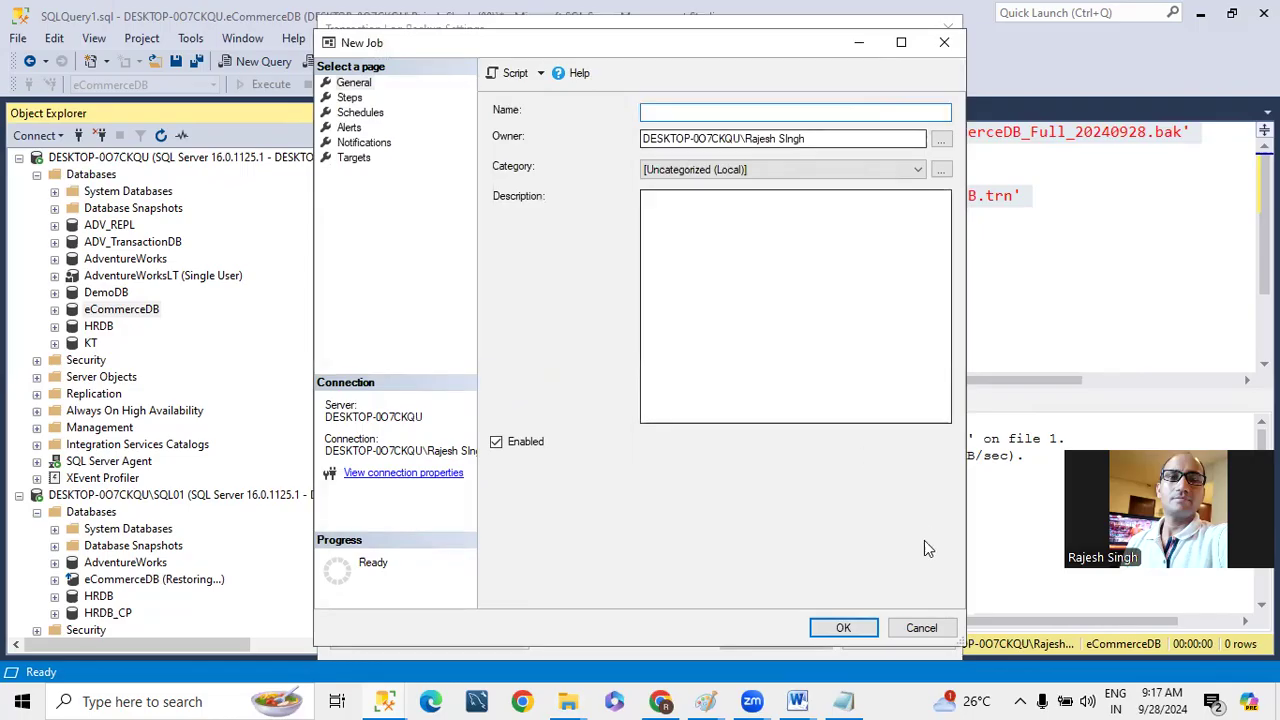
left_click(921, 629)
left_click(872, 378)
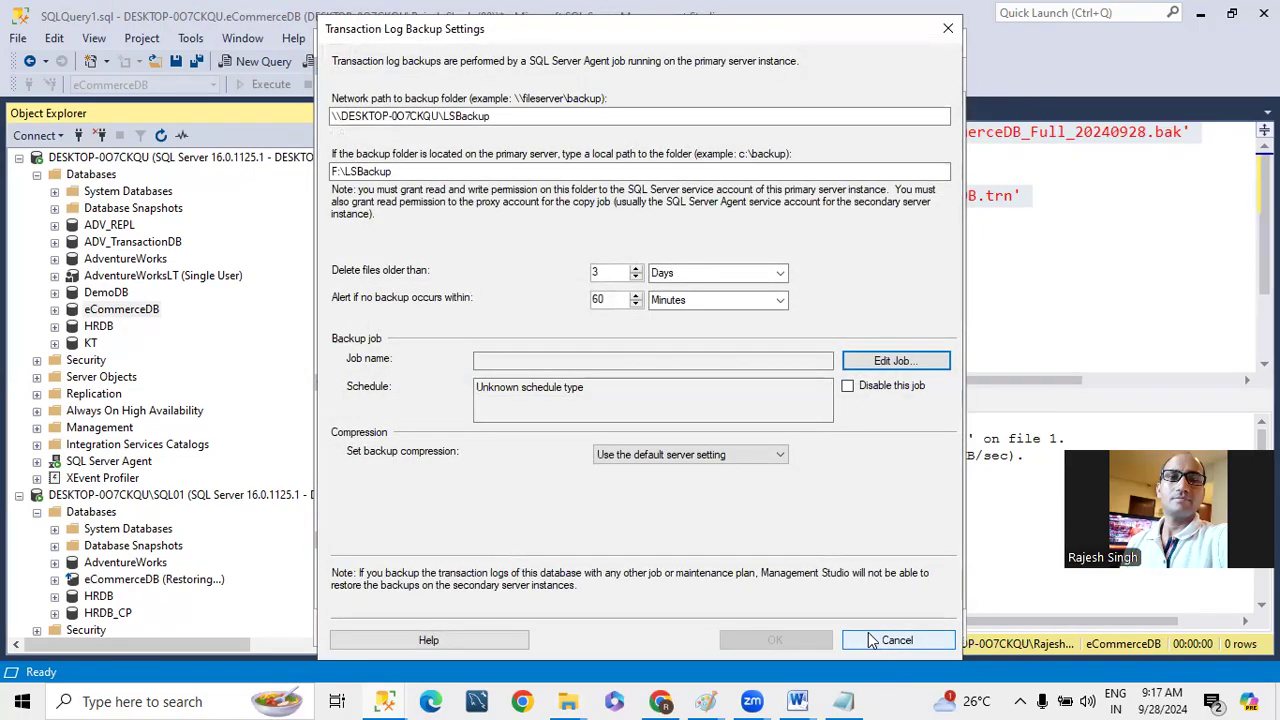
left_click(872, 640)
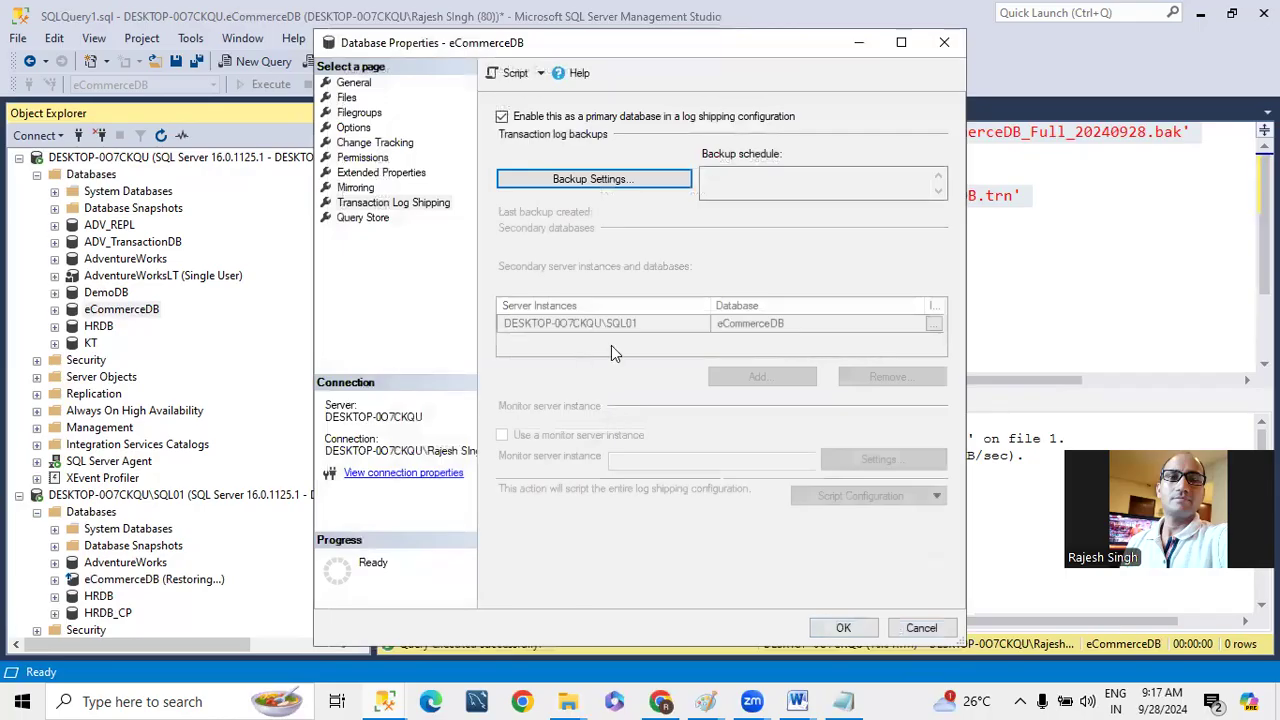
- Try to set up the eCommerceDB backup job under the name BackupLS, and cancel the backup settings and database properties
left_click(578, 189)
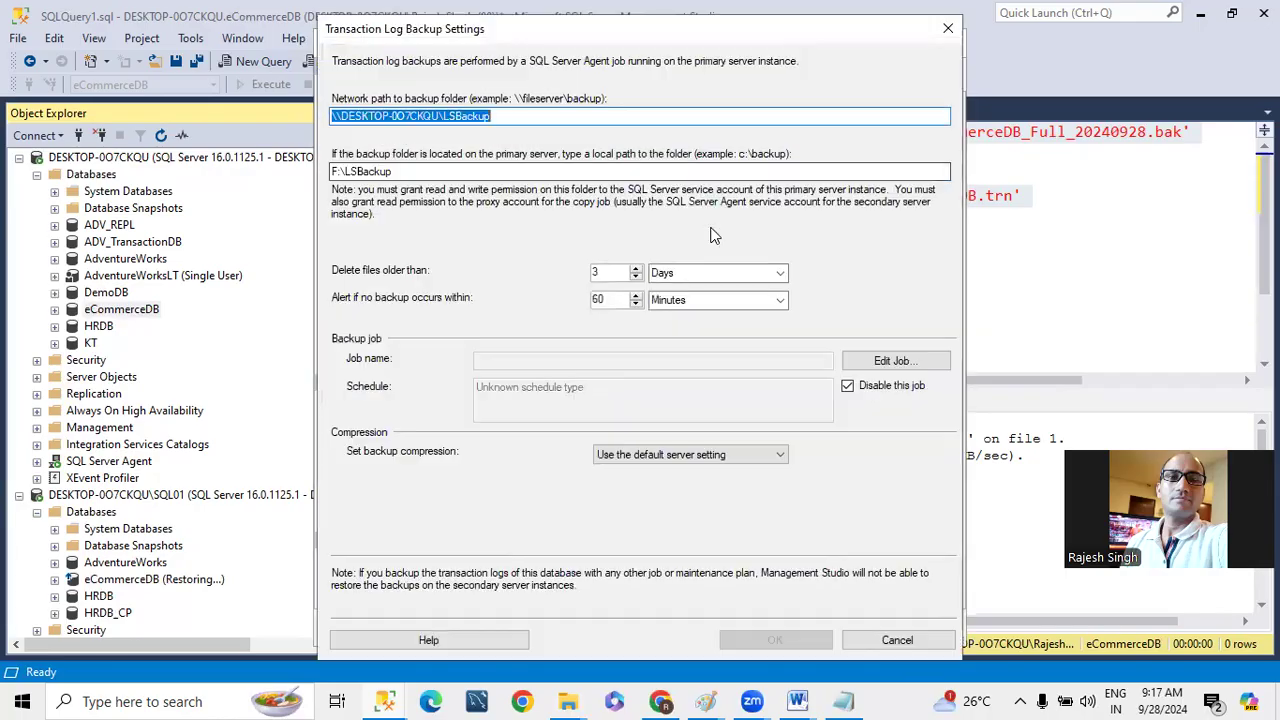
left_click(885, 362)
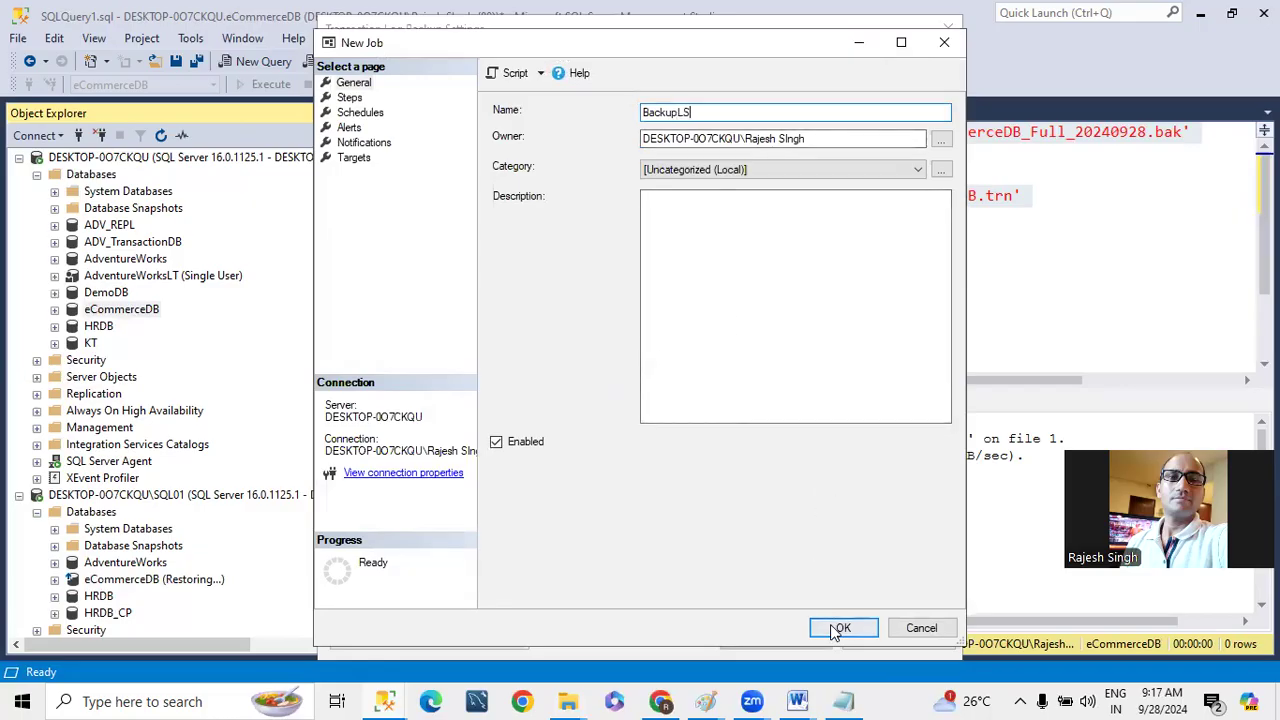
left_click(351, 99)
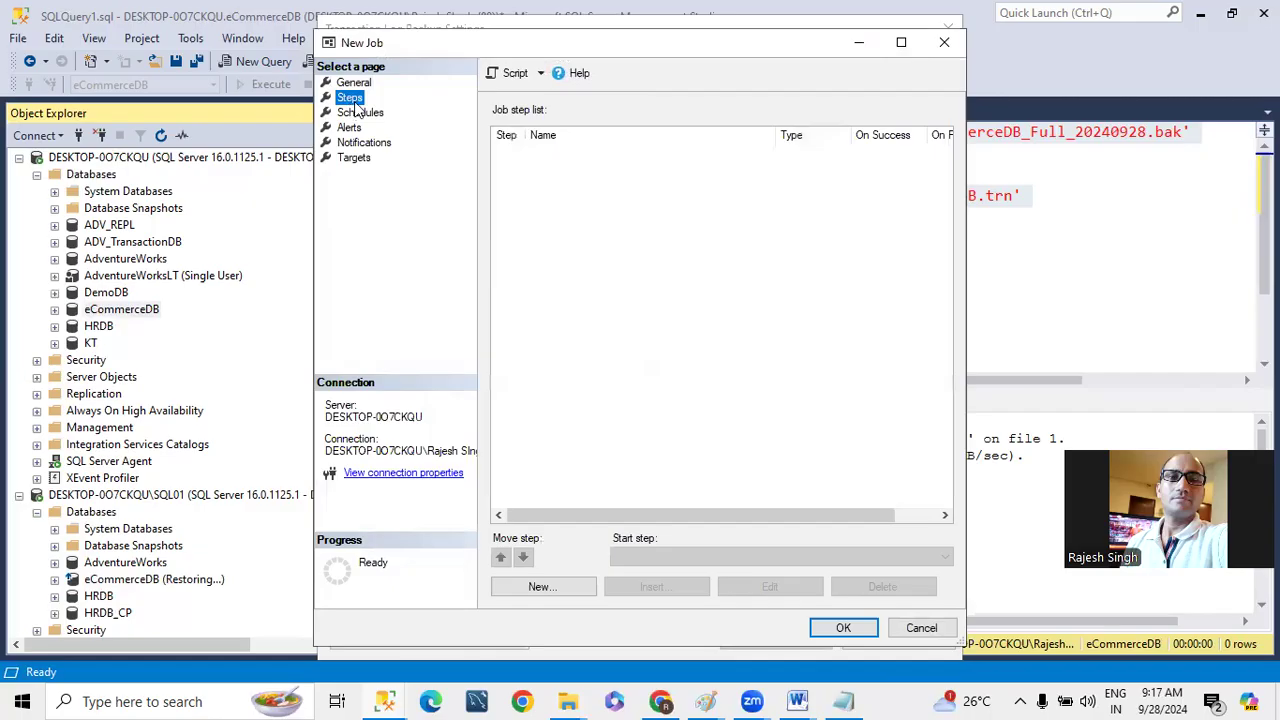
left_click(920, 628)
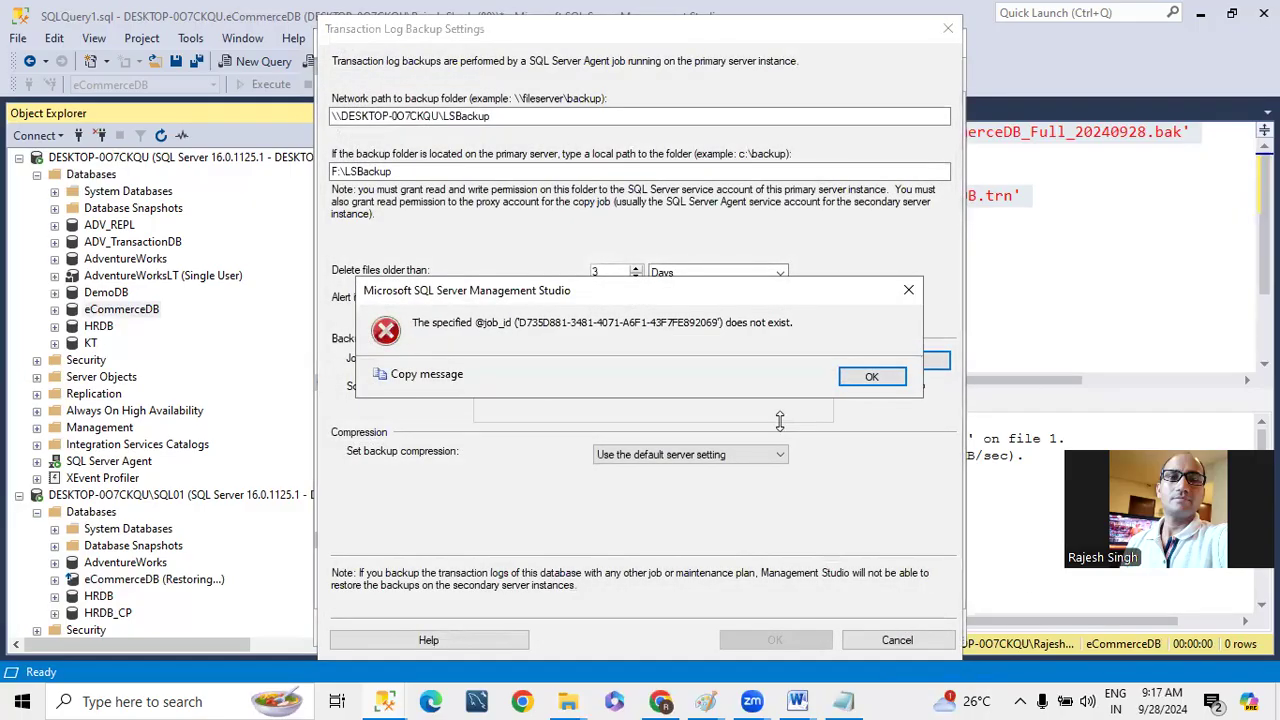
left_click(870, 374)
left_click(890, 639)
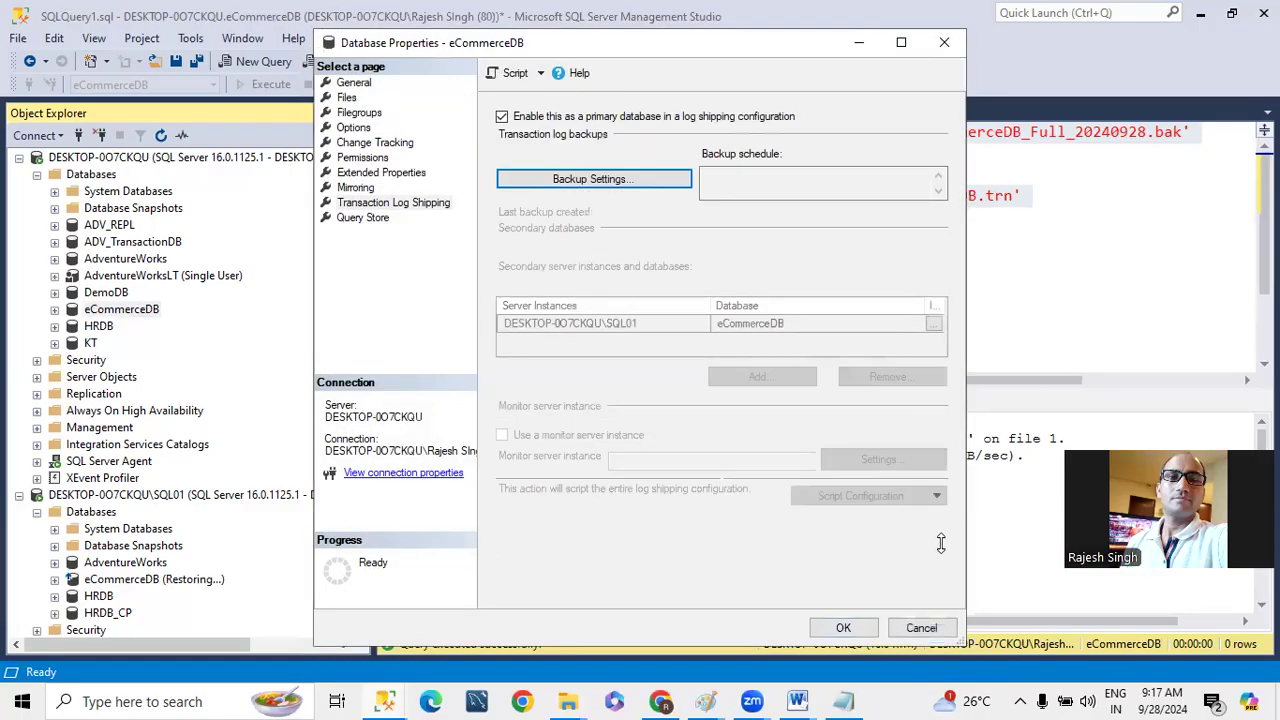
left_click(897, 622)
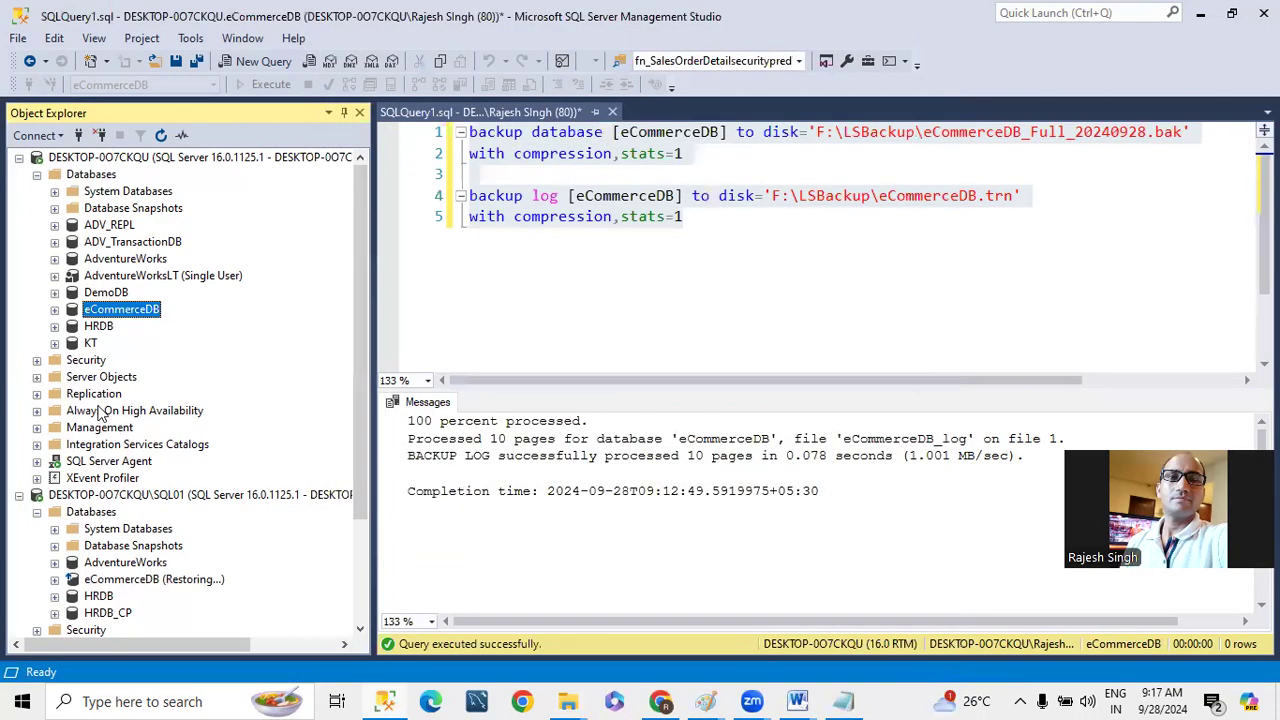
- Expand SQL Server Agent of the primary instance in Object Explorer
scroll(125, 457, "down", 3)
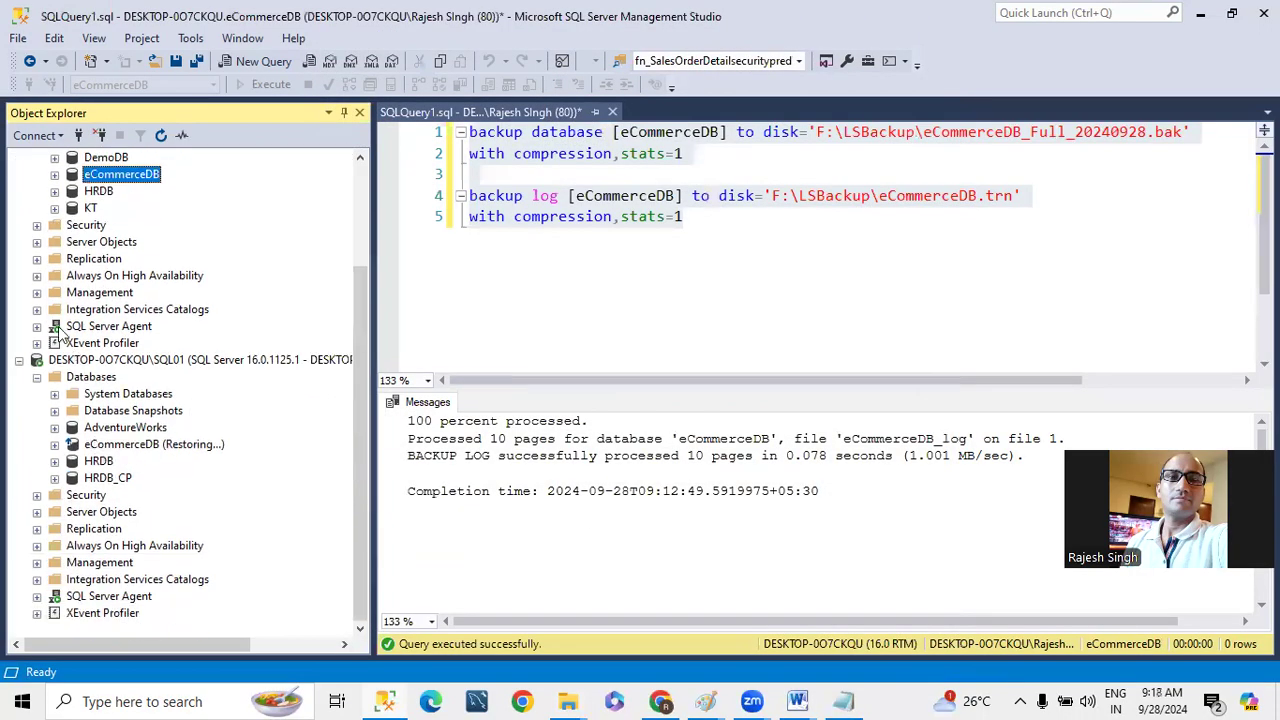
scroll(54, 332, "up", 1)
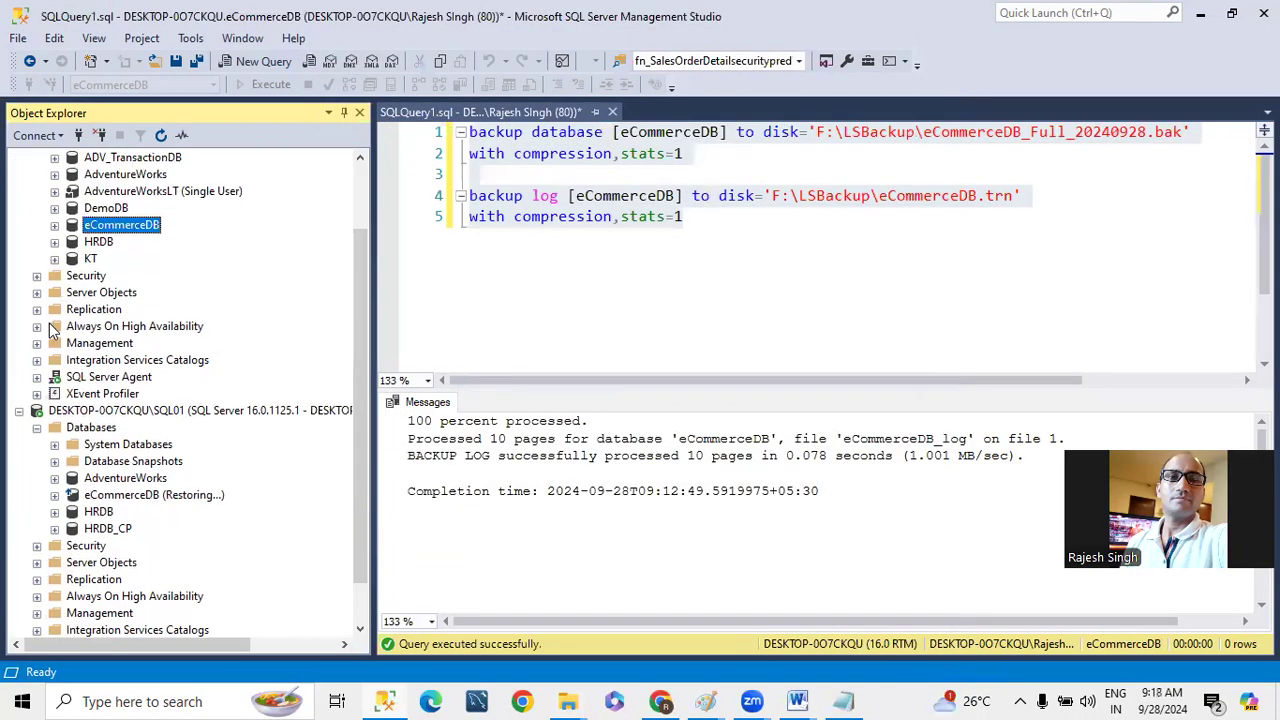
left_click(37, 377)
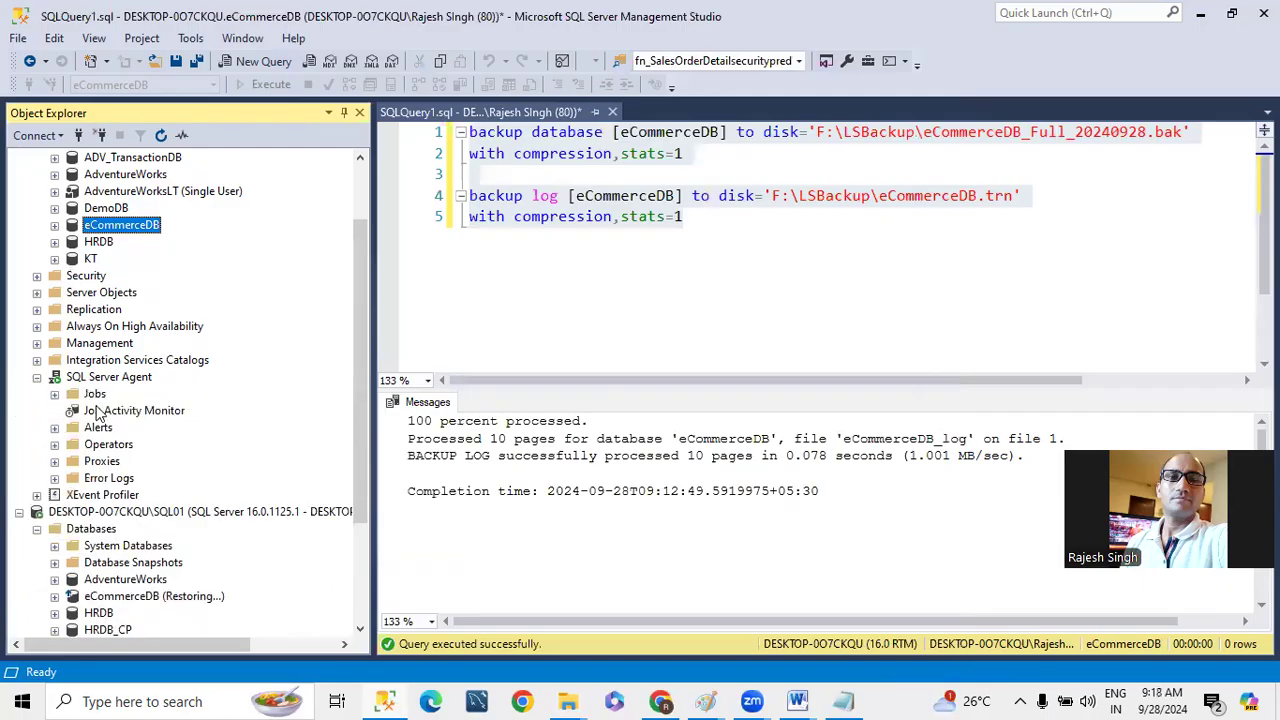
scroll(200, 320, "up", 2)
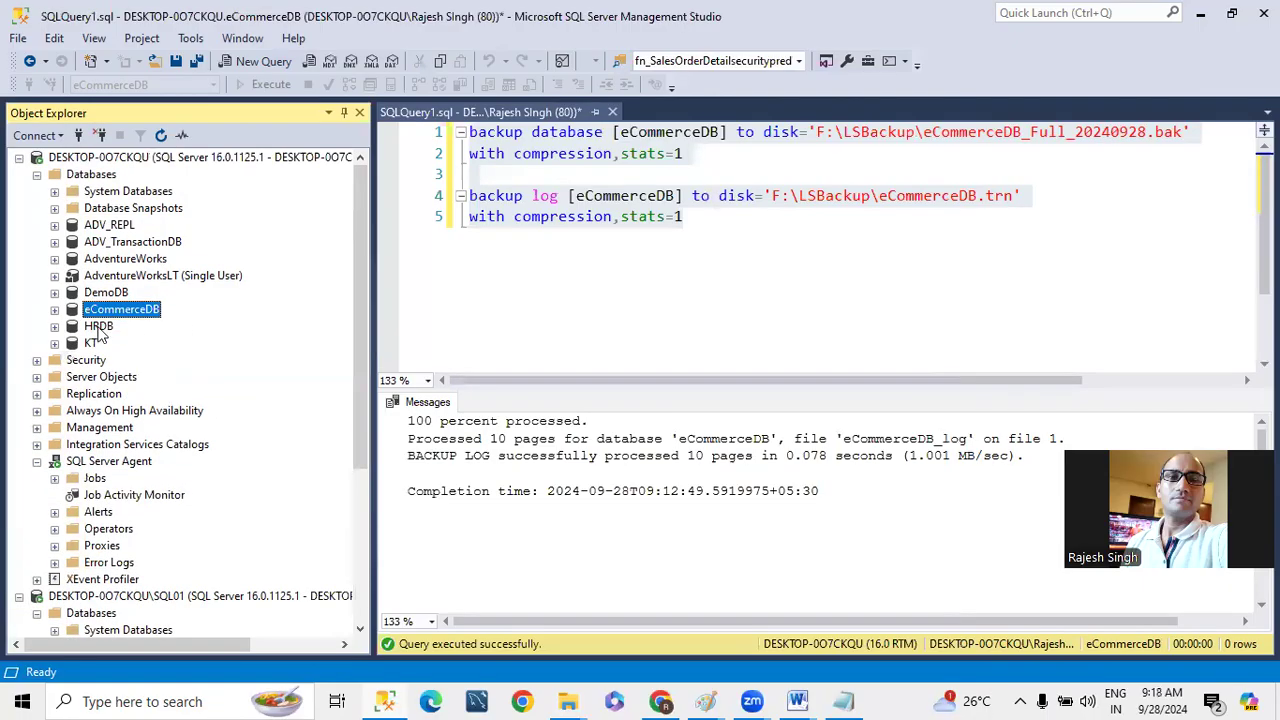
- Check the Tables folder of DemoDB on the primary instance for existing tables
left_click(490, 287)
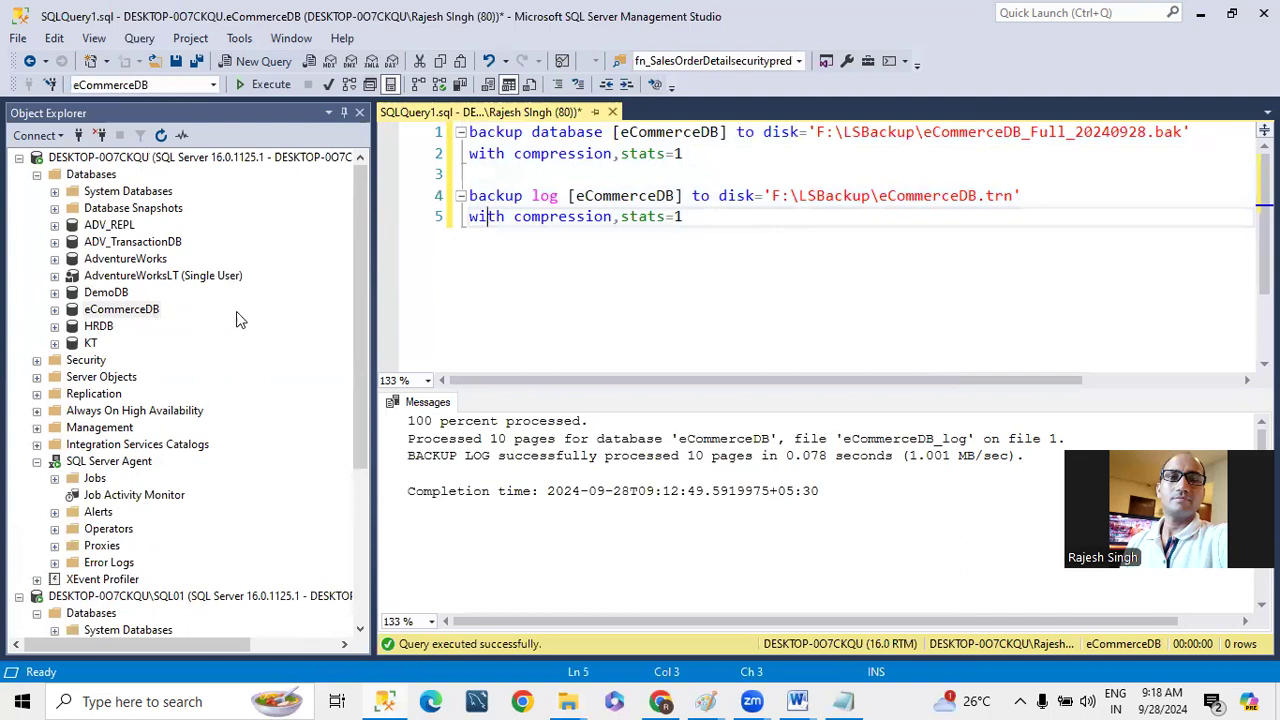
left_click(54, 293)
left_click(72, 326)
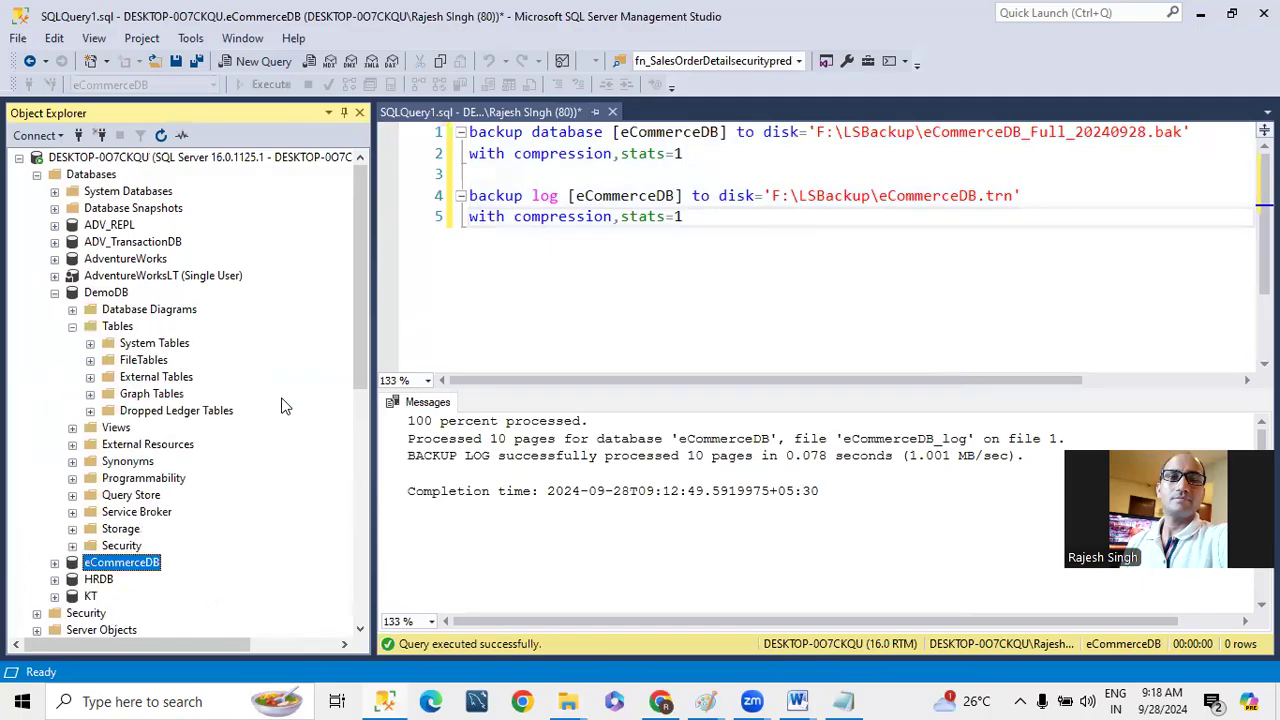
left_click(72, 326)
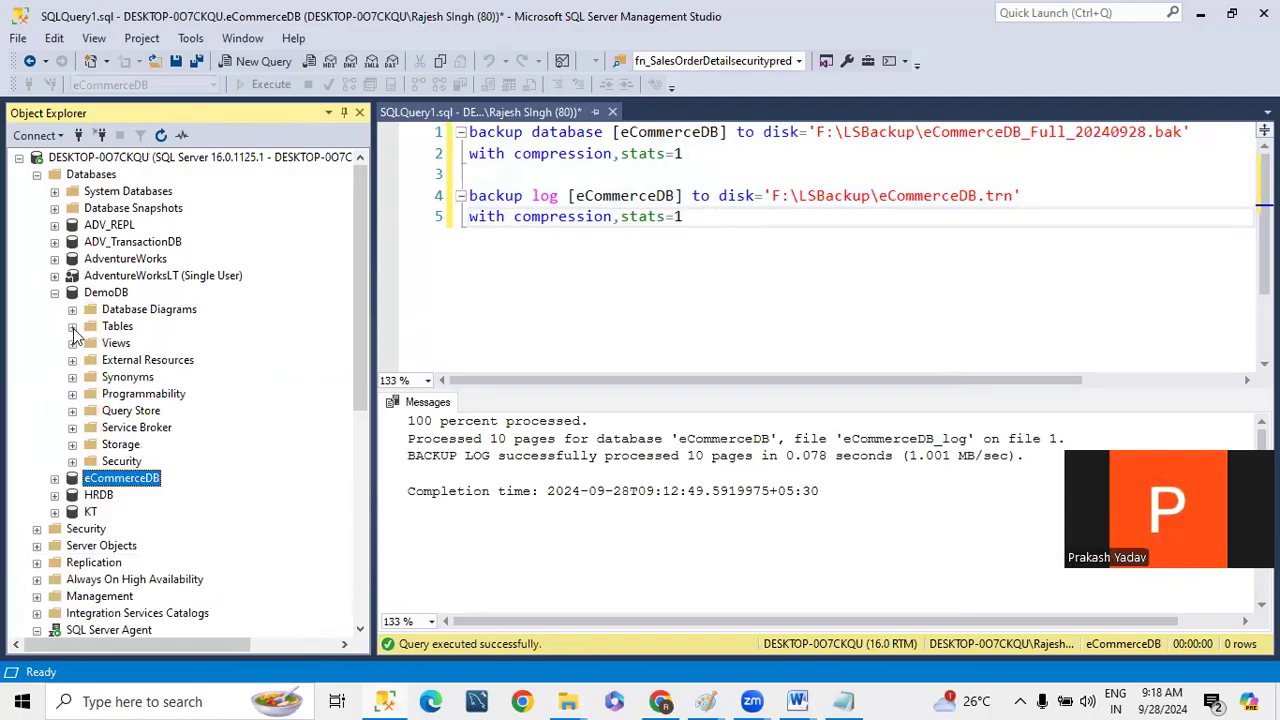
left_click(54, 292)
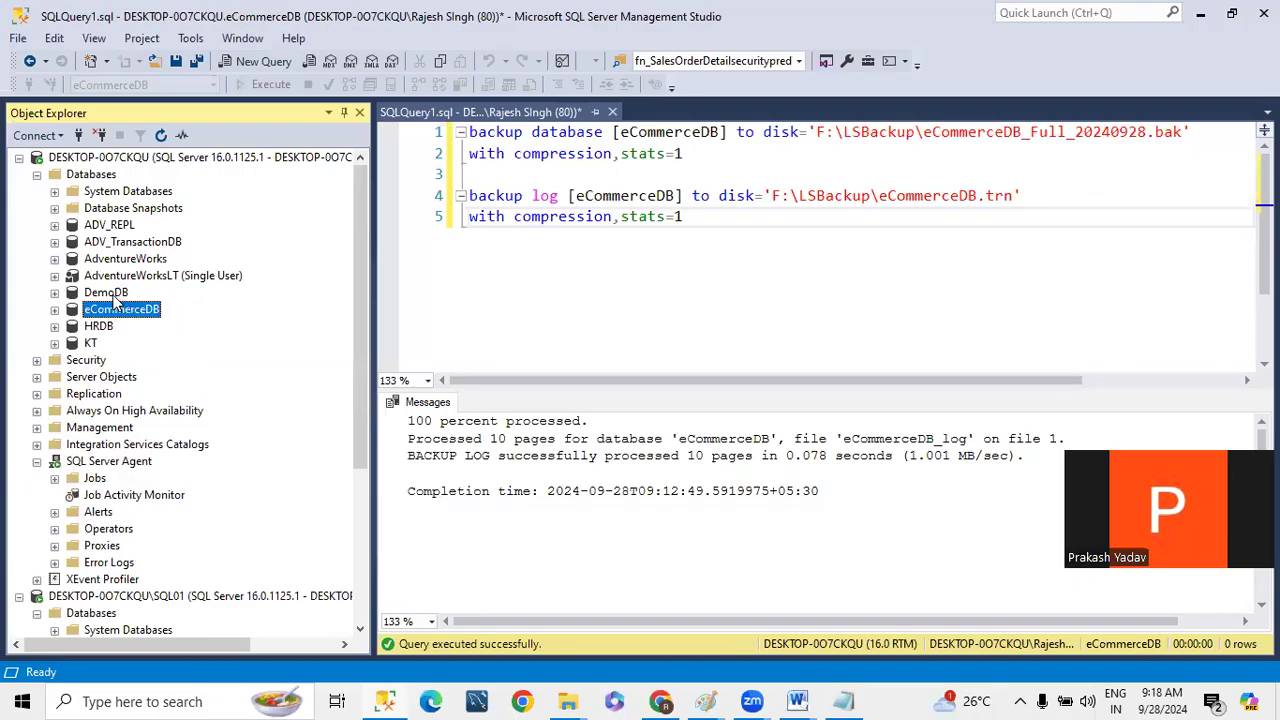
- Open a new table design in DemoDB on the primary instance
left_click(54, 293)
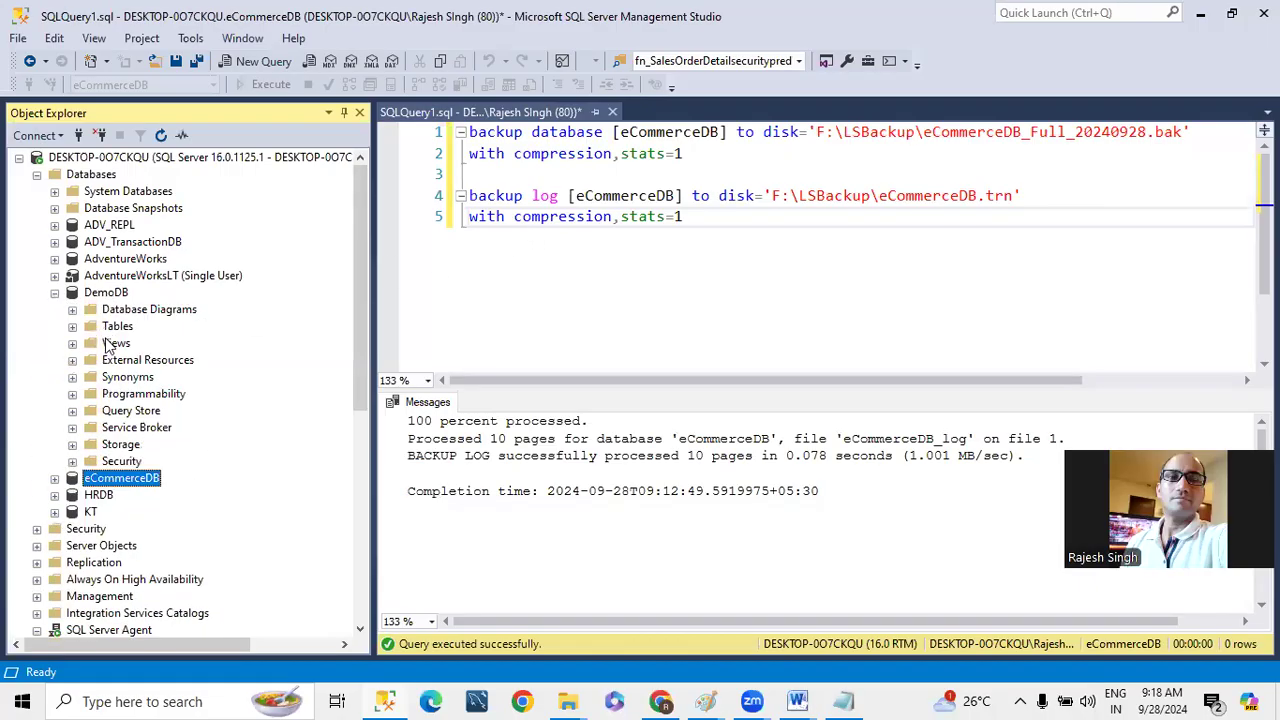
right_click(118, 327)
left_click(534, 216)
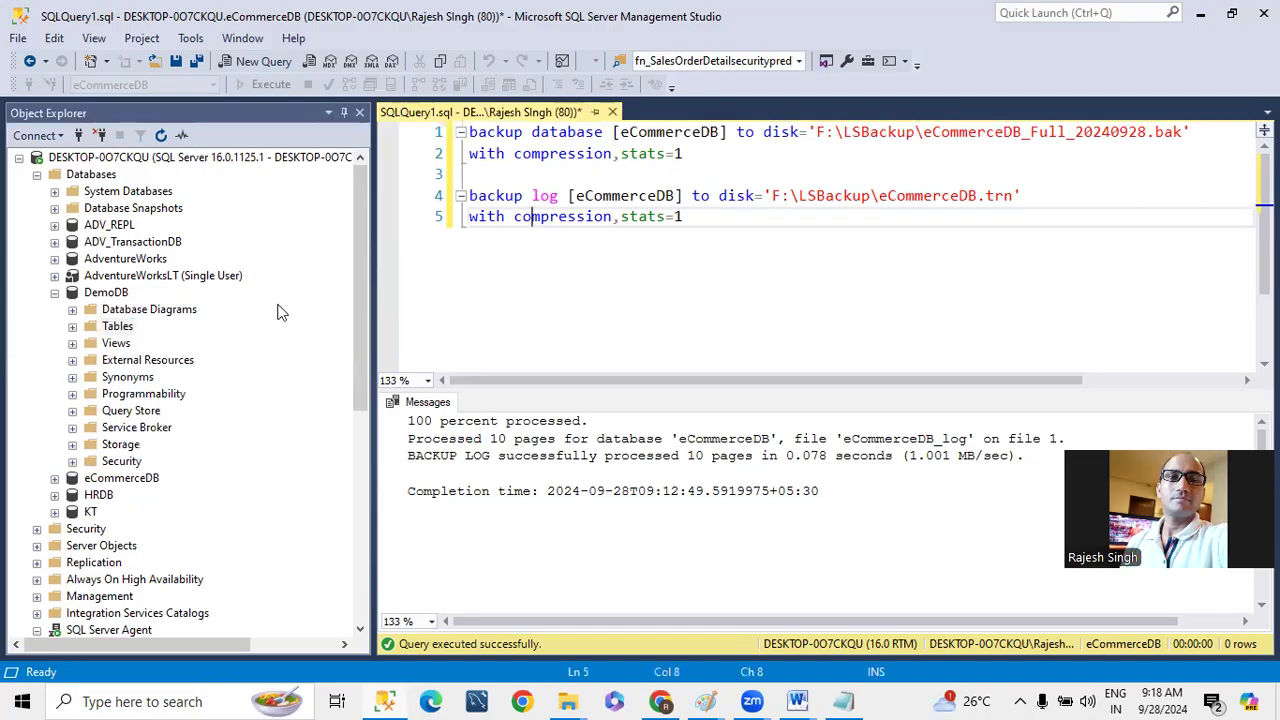
right_click(118, 328)
mouse_move(170, 340)
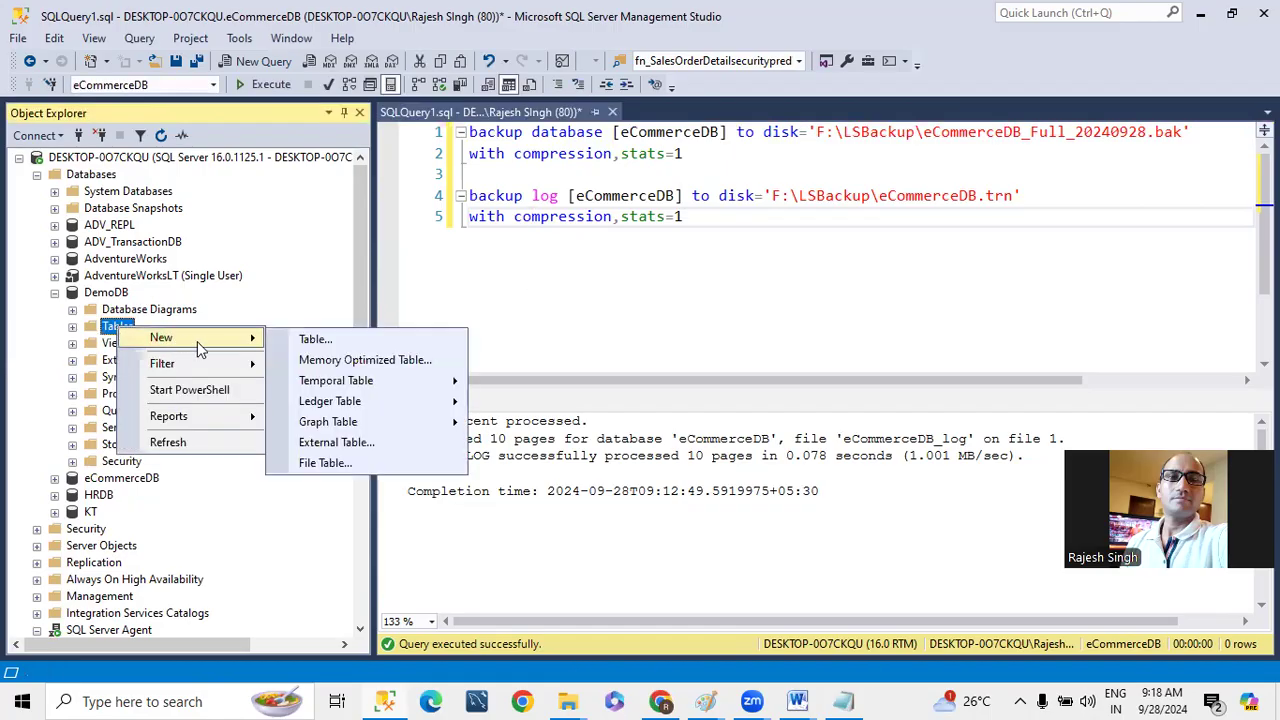
left_click(340, 341)
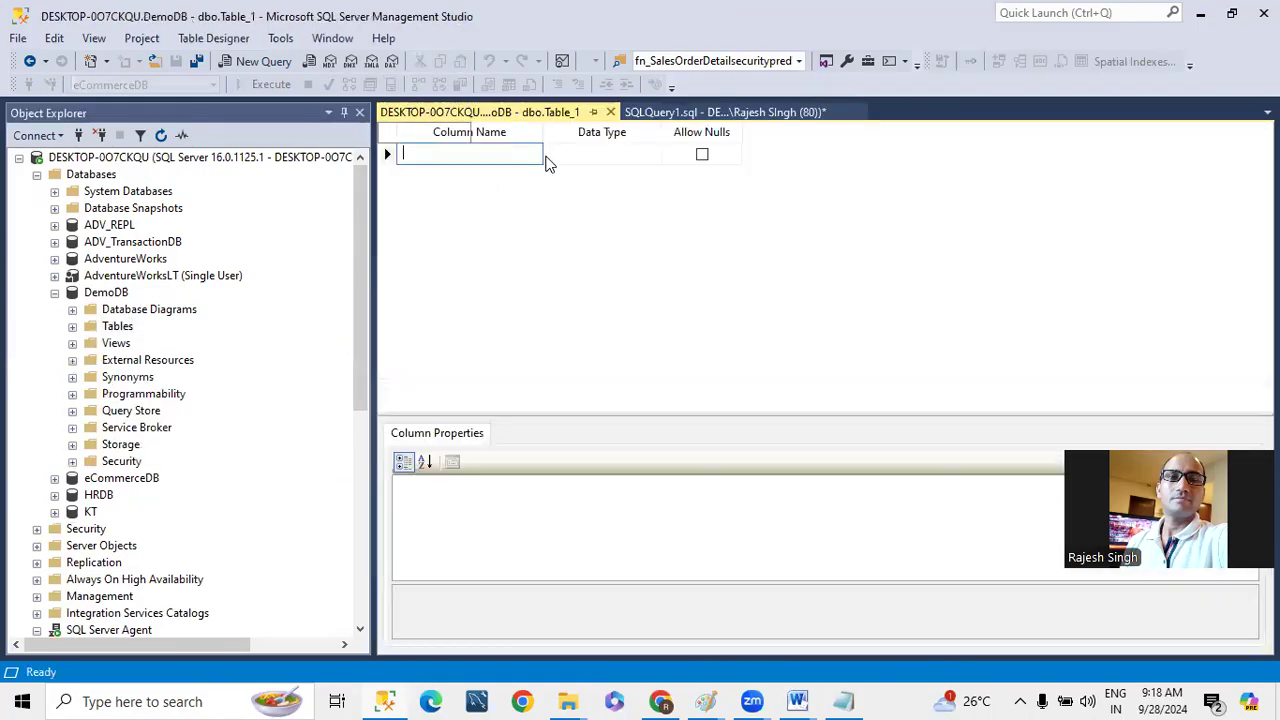
- Define the nullable columns empno as int and Ename as nchar(10) in the new table
type("i")
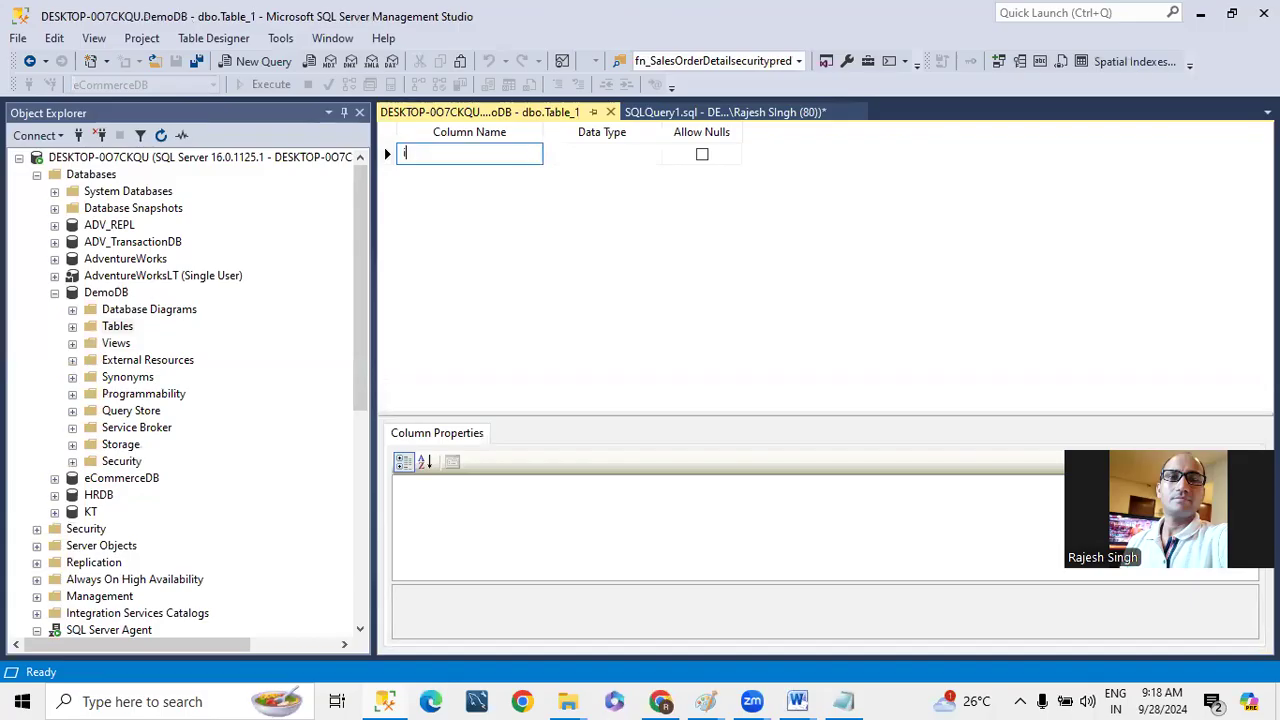
type("mpno")
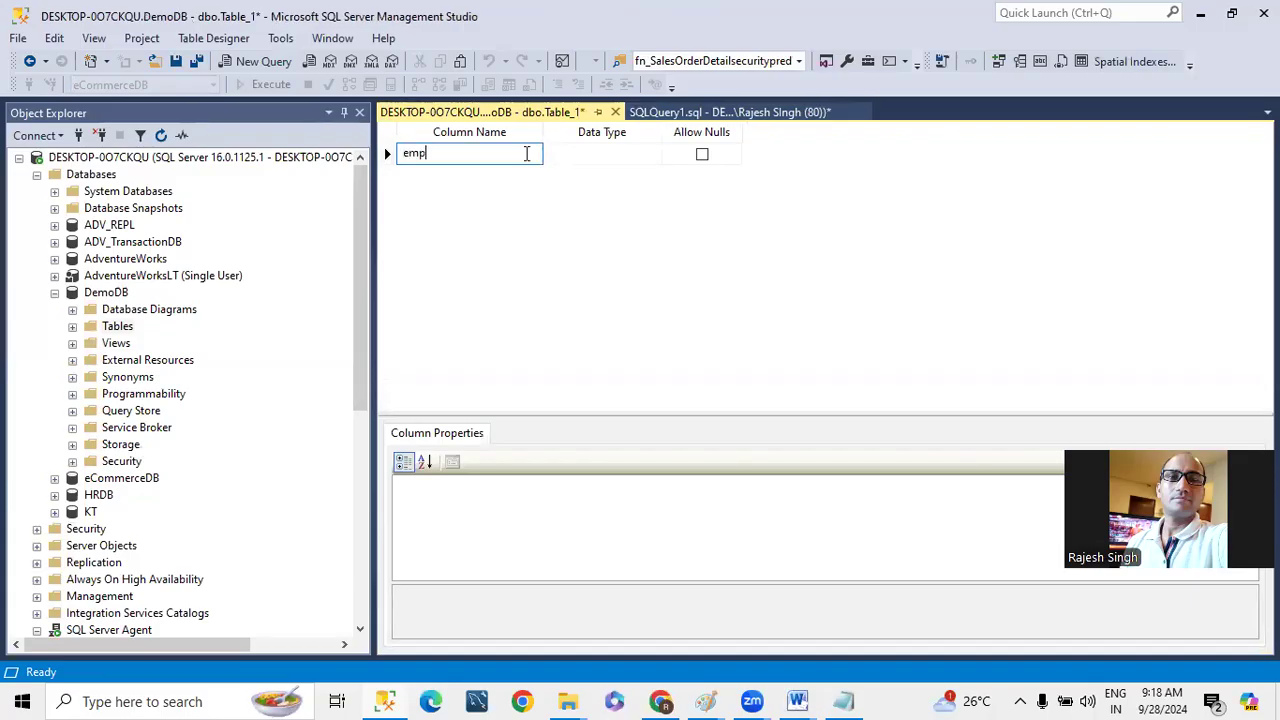
key("Tab")
type("int")
key("Tab")
key("Tab")
type("Ename")
key("Tab")
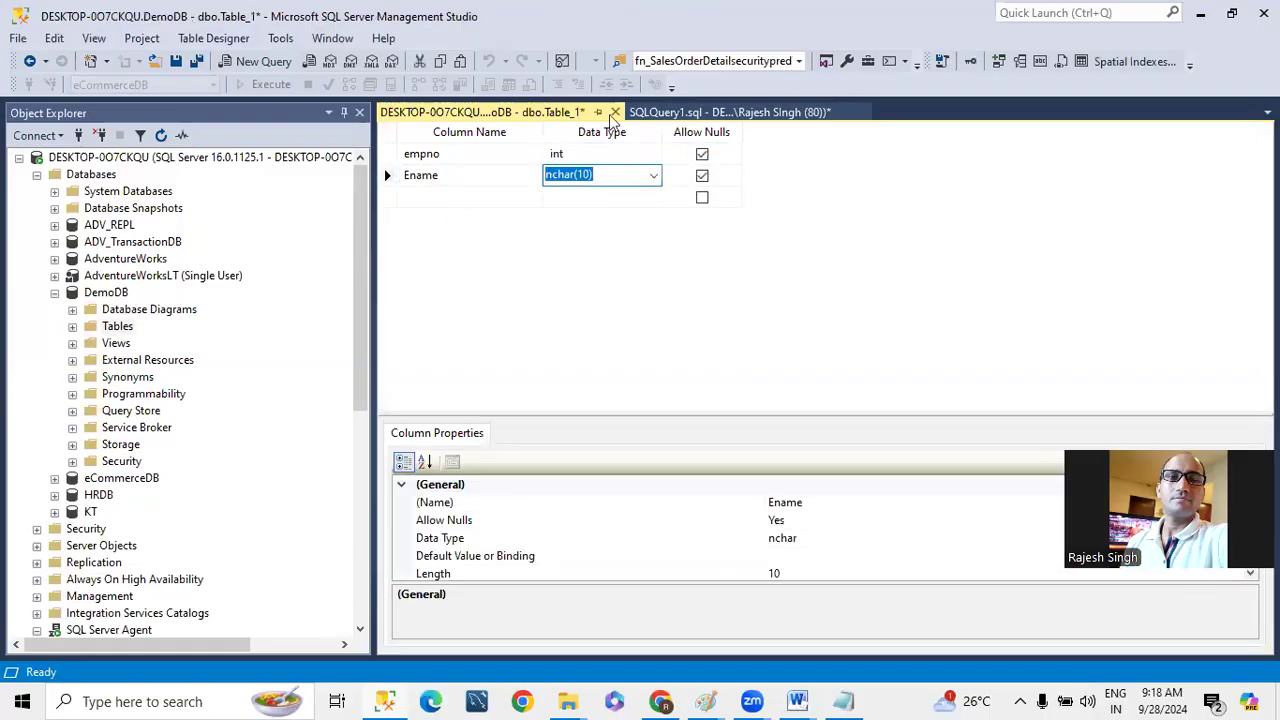
- Close the table design and save the new table as tblEmployee
left_click(615, 112)
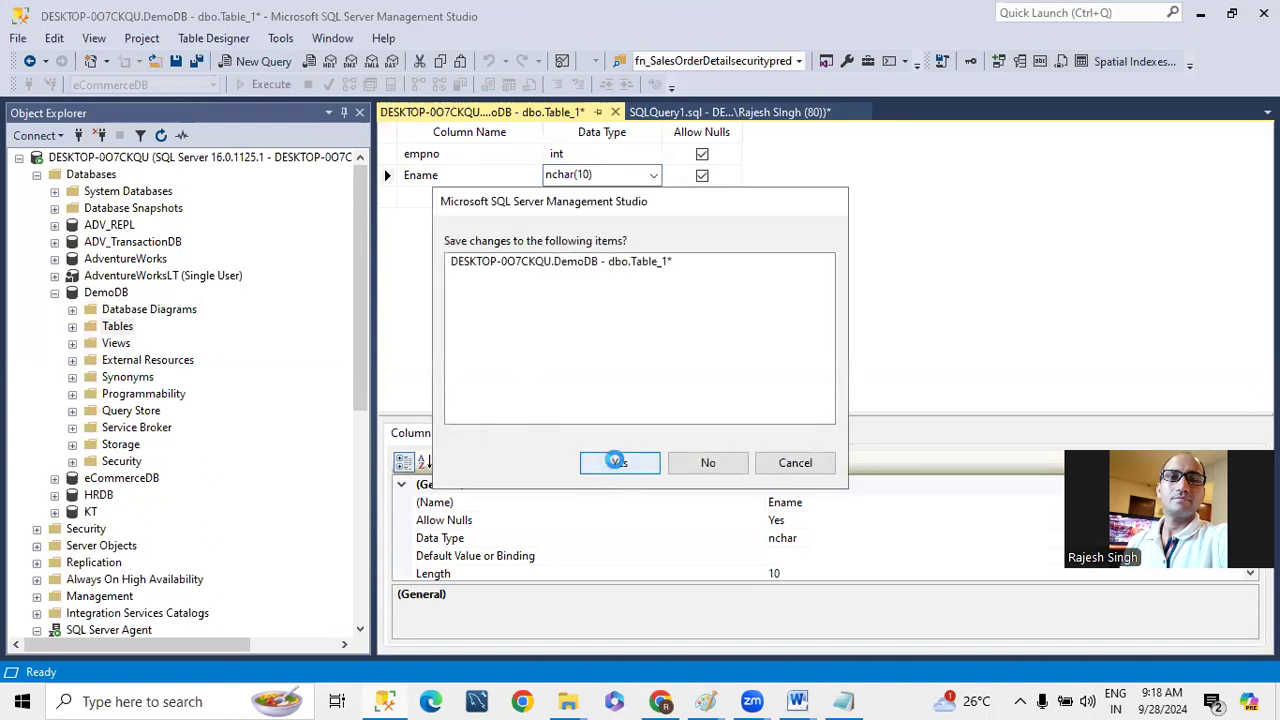
left_click(615, 462)
type("tblEmployee")
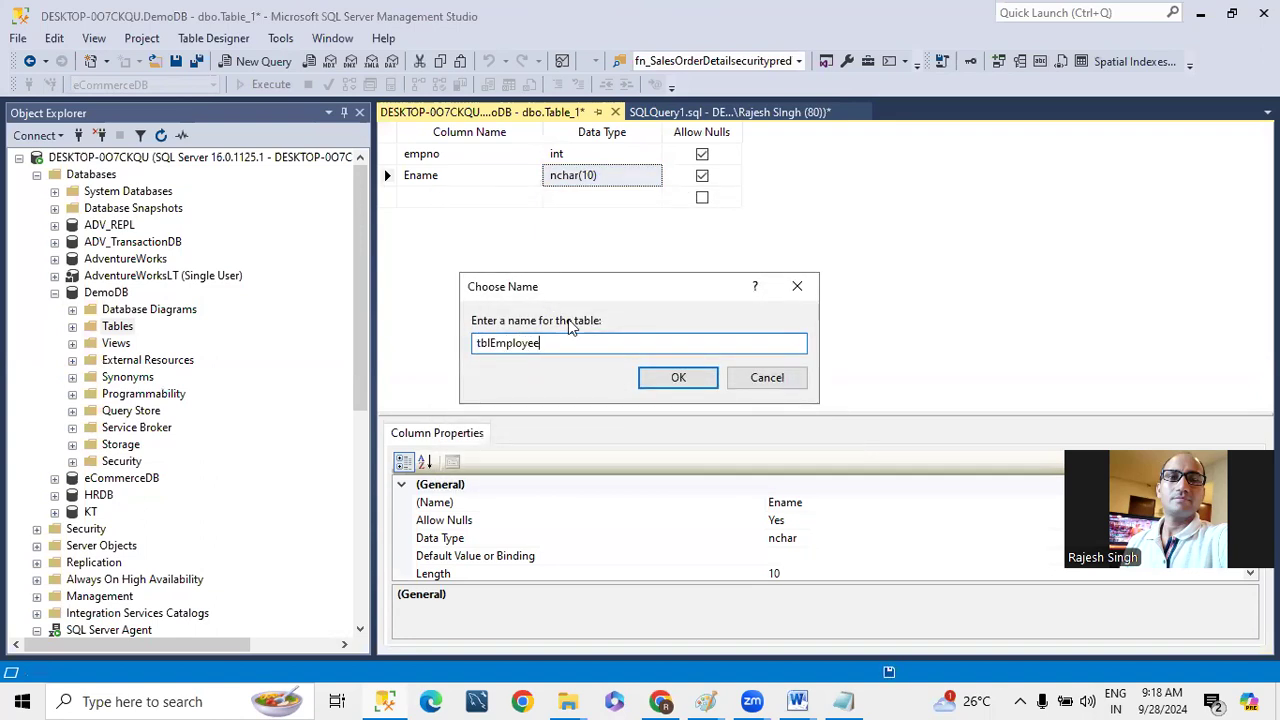
left_click(663, 383)
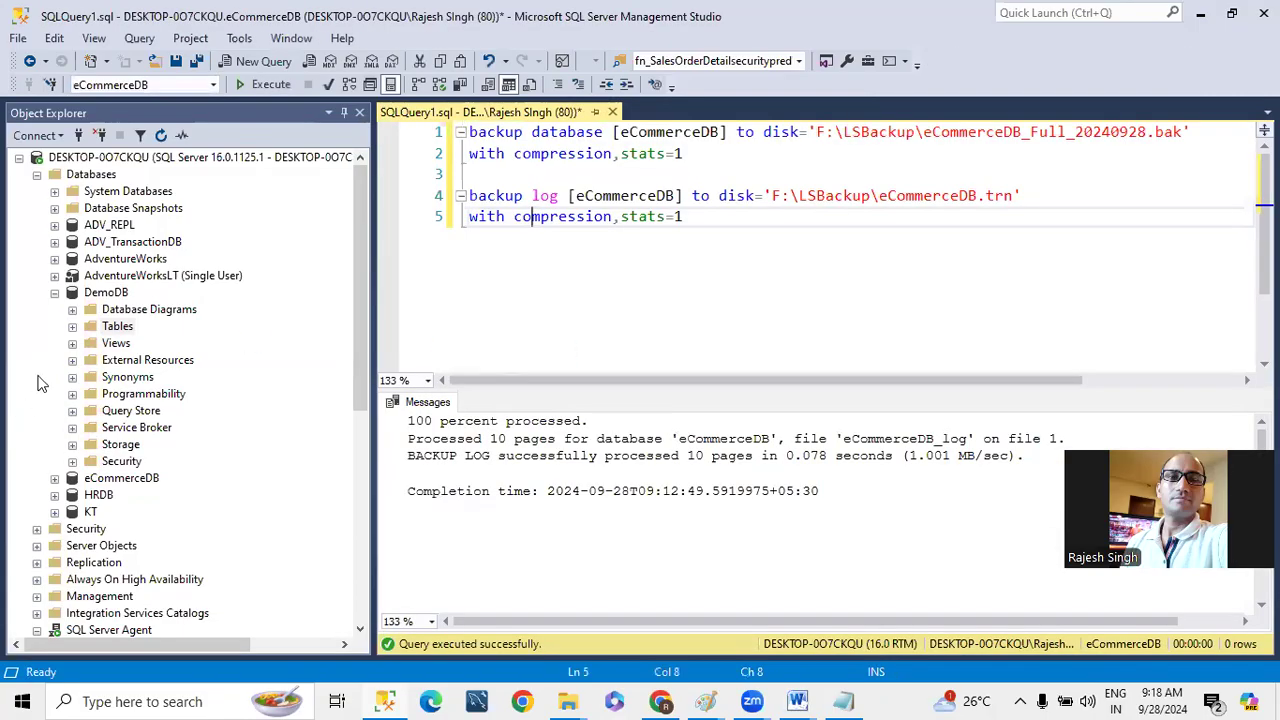
- Refresh DemoDB on the primary instance, open dbo.tblEmployee for row editing, and enter 1 as the first row's empno
left_click(108, 294)
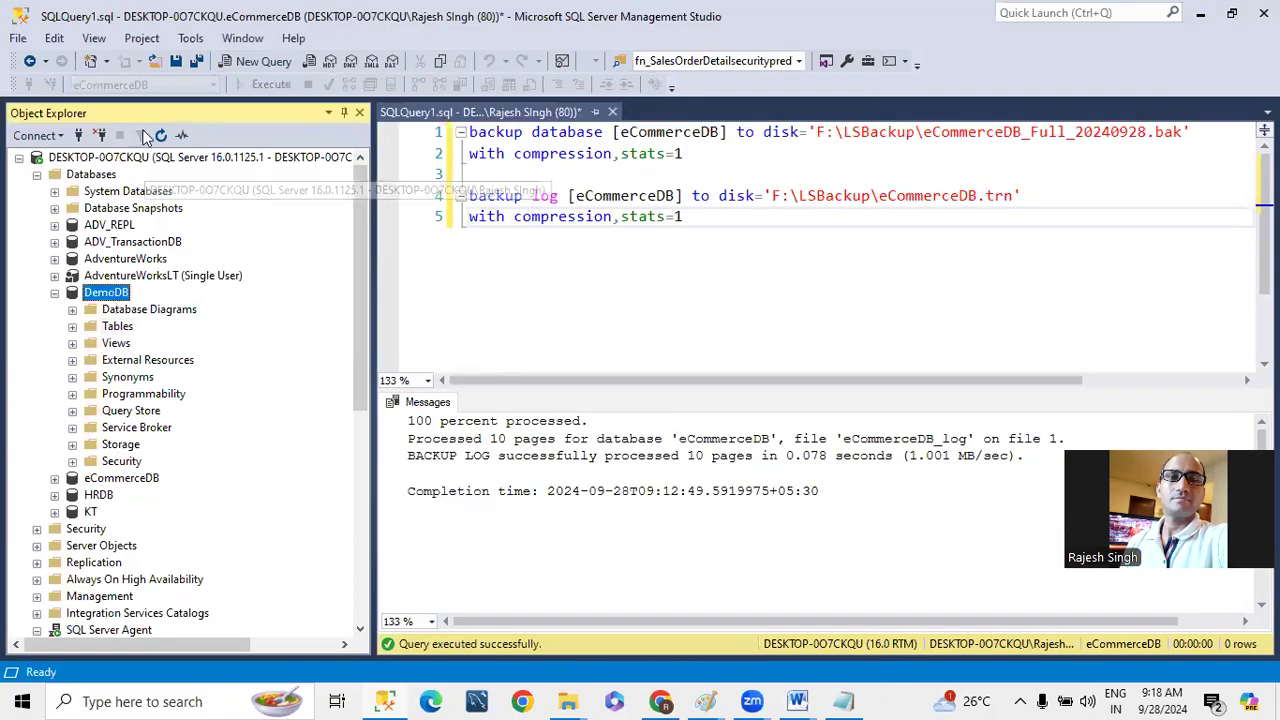
left_click(160, 135)
left_click(72, 326)
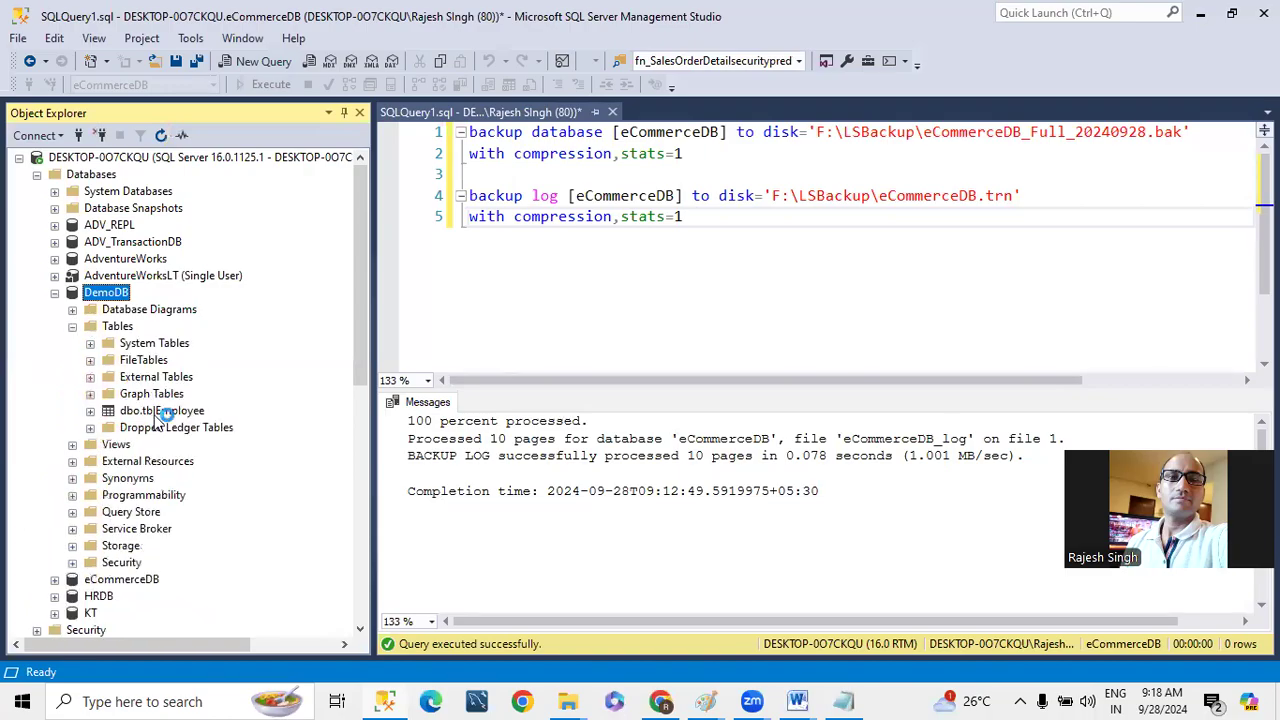
right_click(152, 412)
left_click(210, 341)
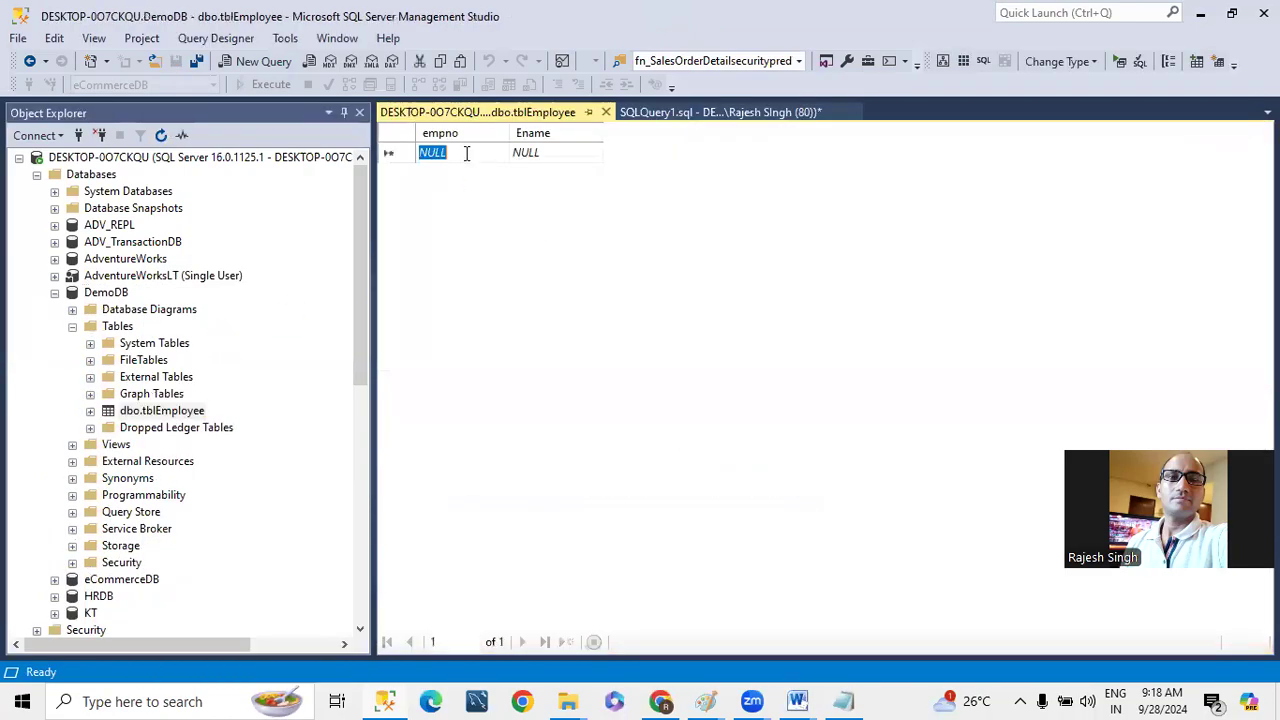
type("1")
key("XF86AudioMute")
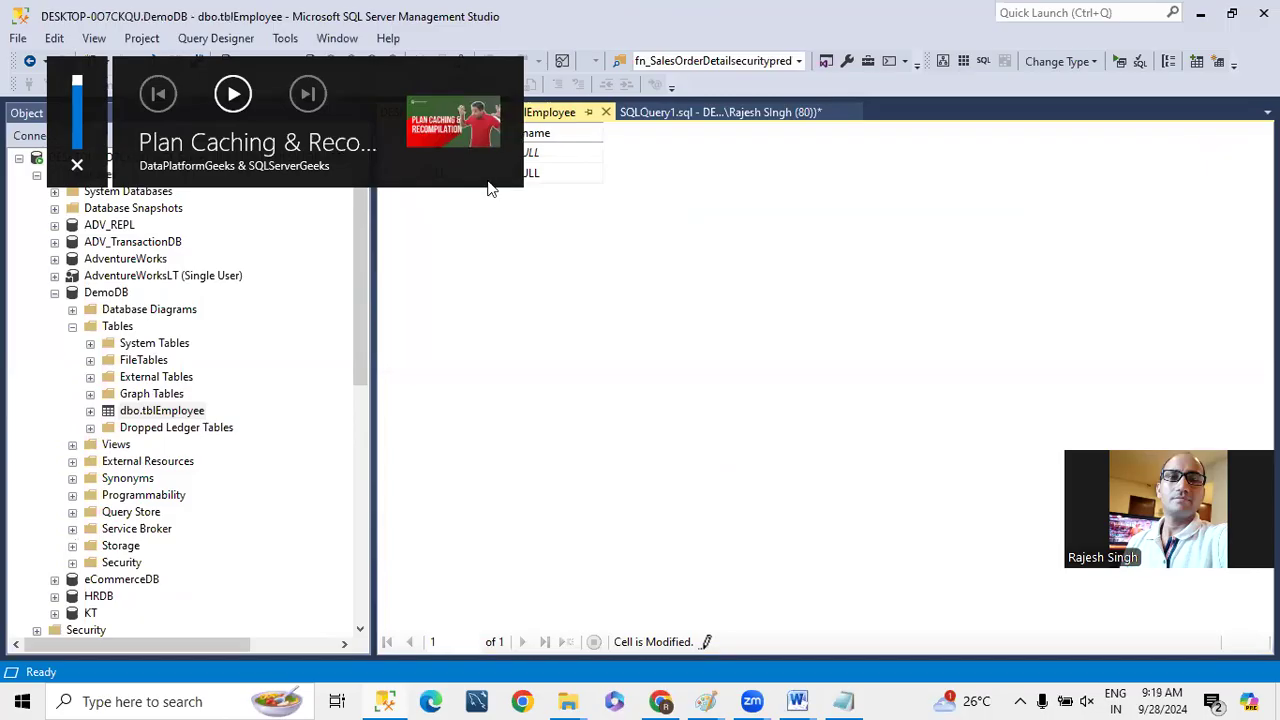
key("super+d")
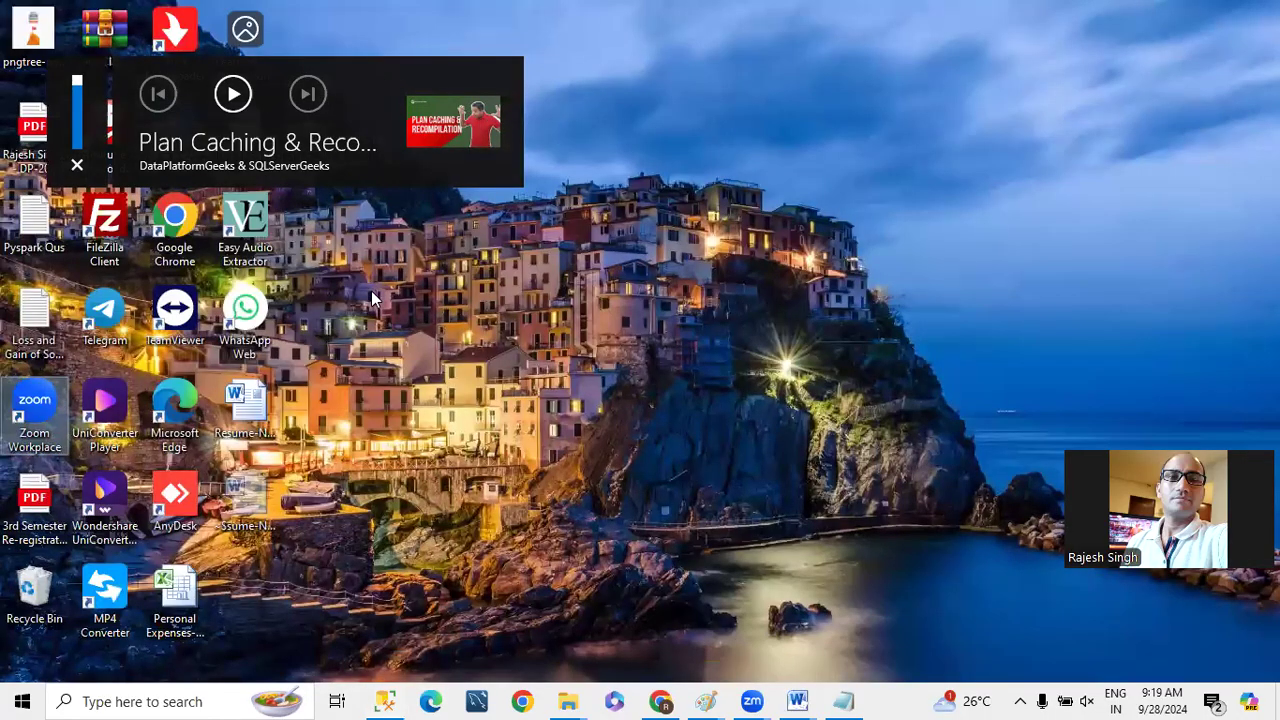
key("super+d")
key("super+d")
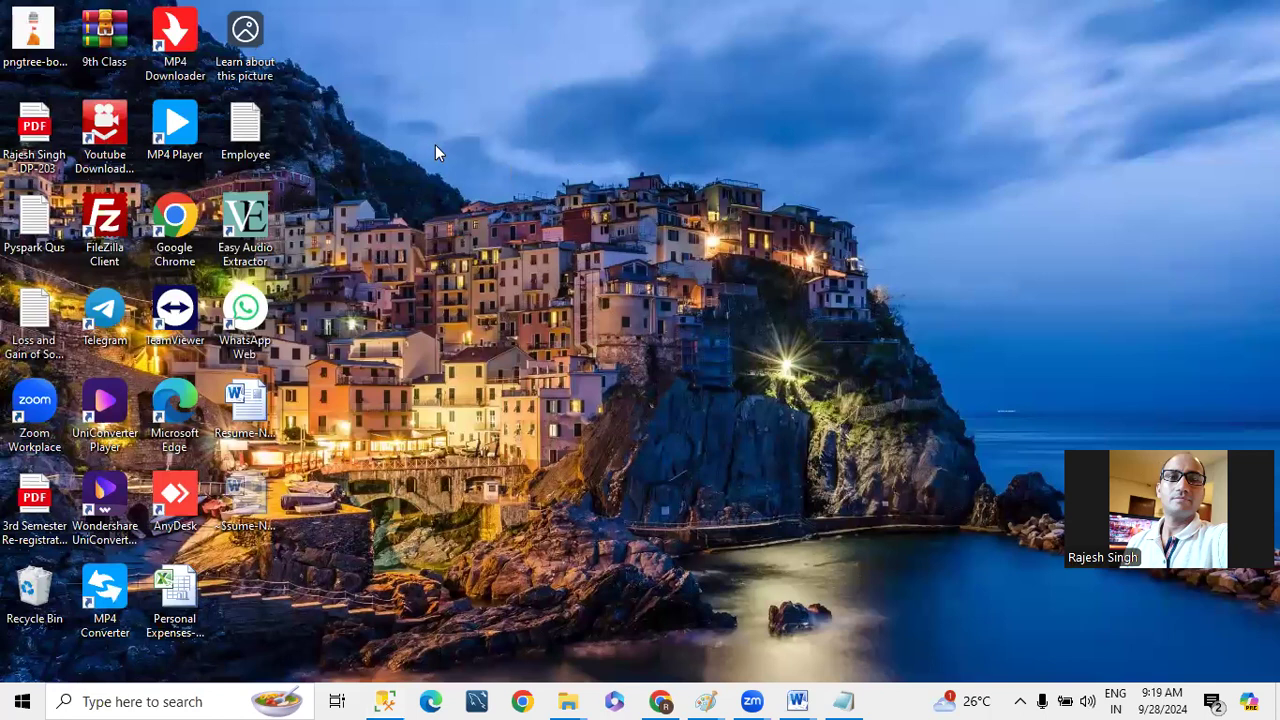
left_click(385, 701)
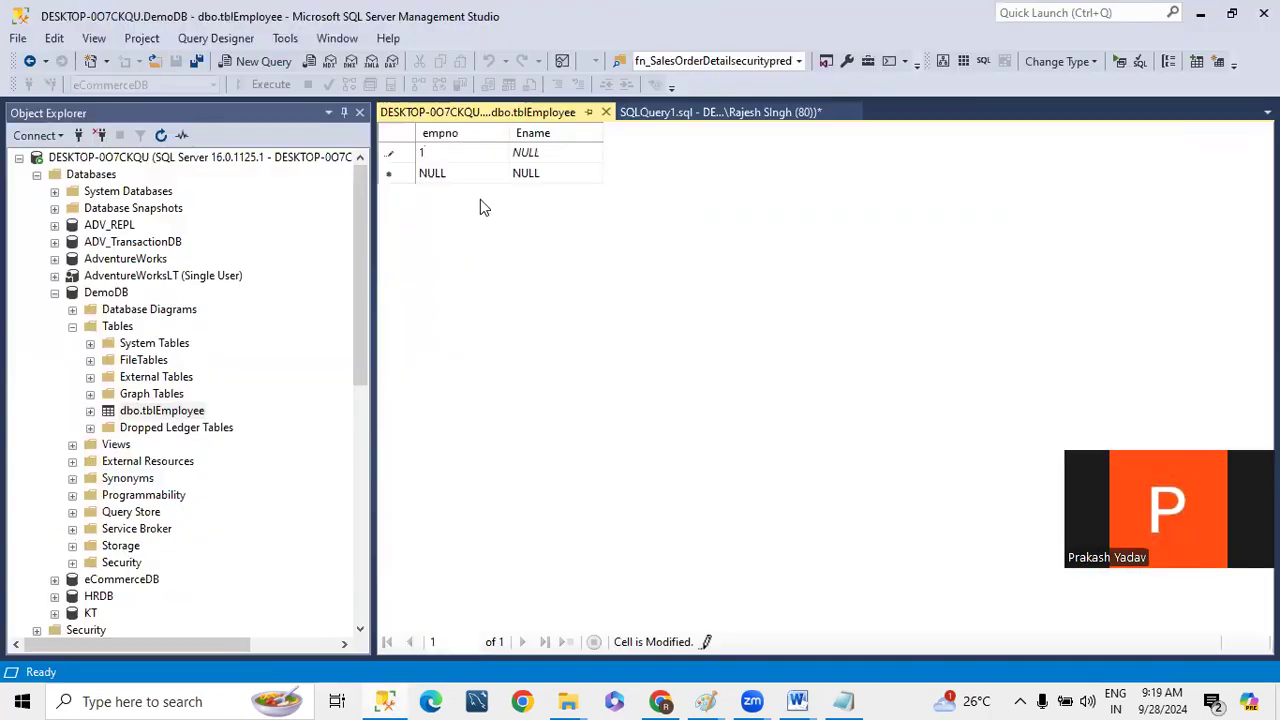
- Enter the employee's name as Ename in the first row of tblEmployee and close the row editor
left_click(532, 156)
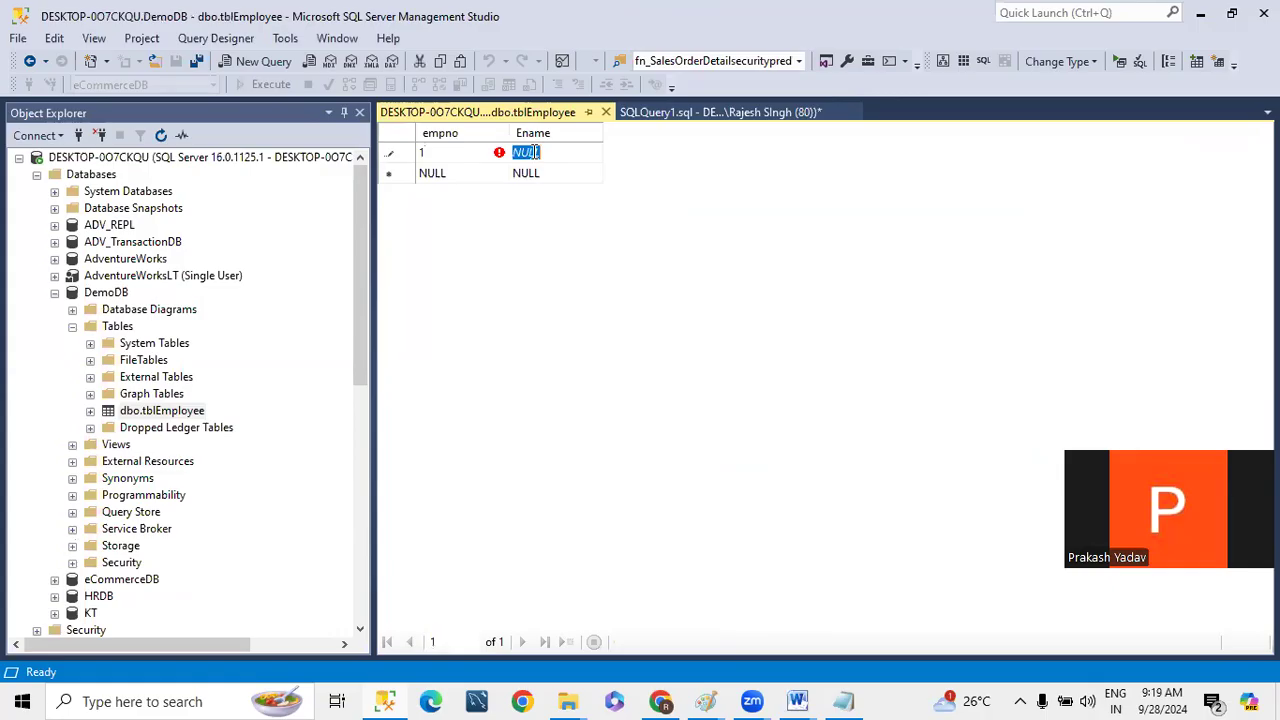
type("Surya")
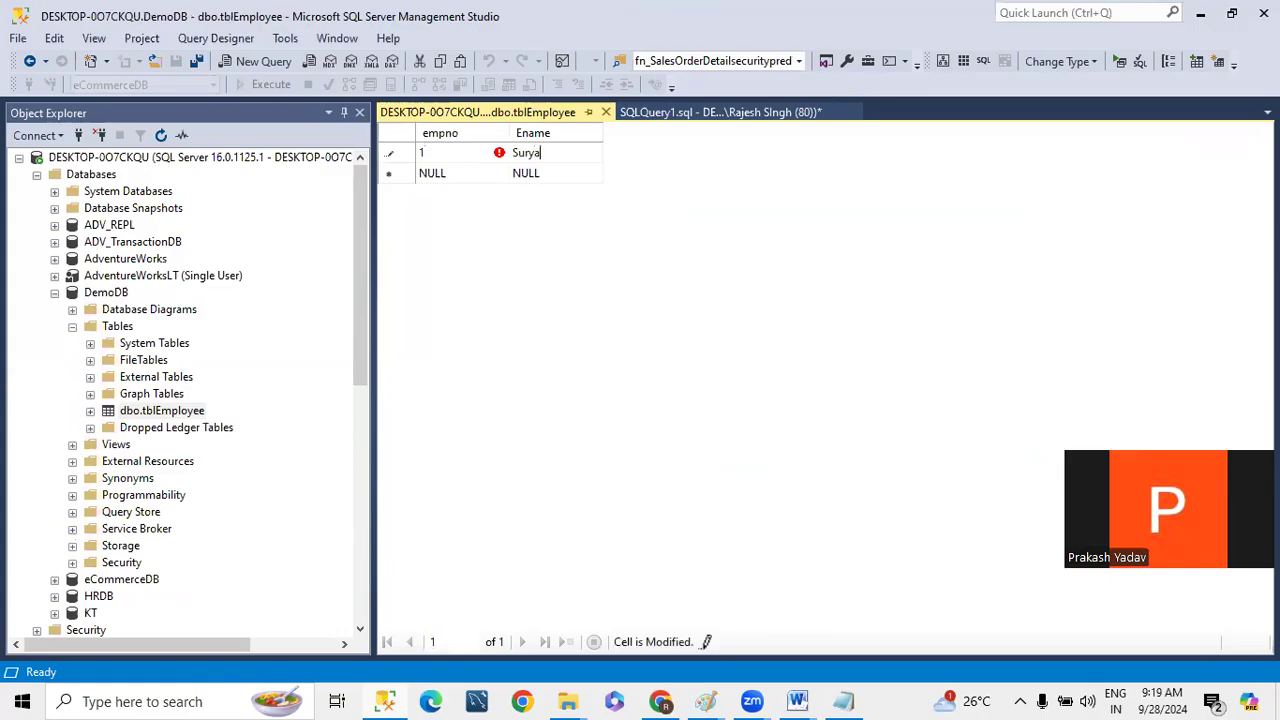
key("Return")
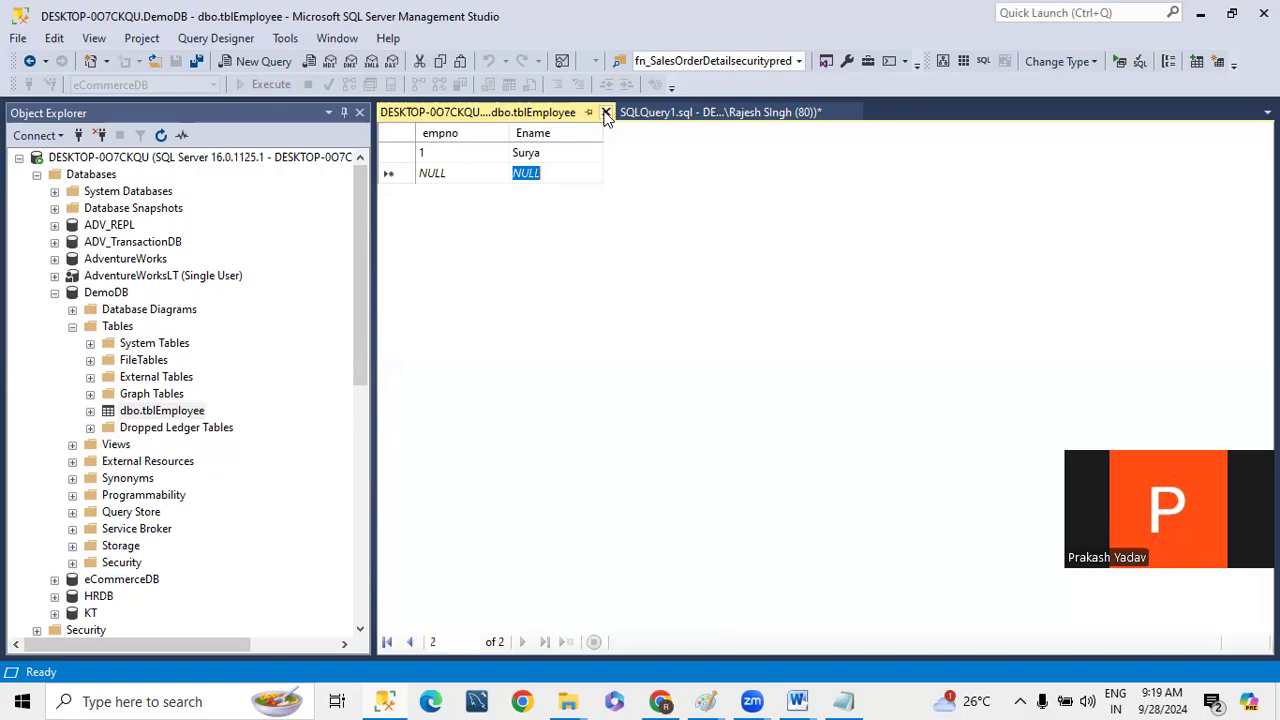
left_click(605, 112)
left_click(644, 283)
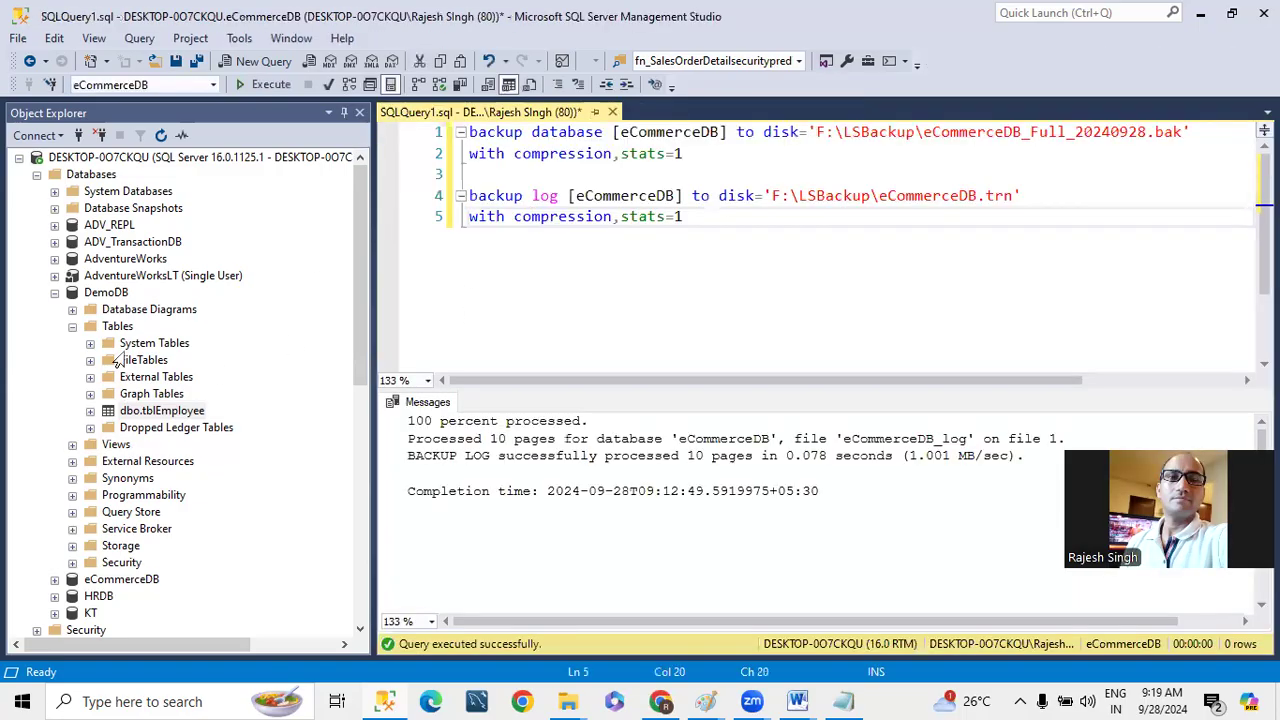
- Start a full backup of DemoDB on the primary instance with Disk as the destination type
right_click(102, 294)
mouse_move(169, 381)
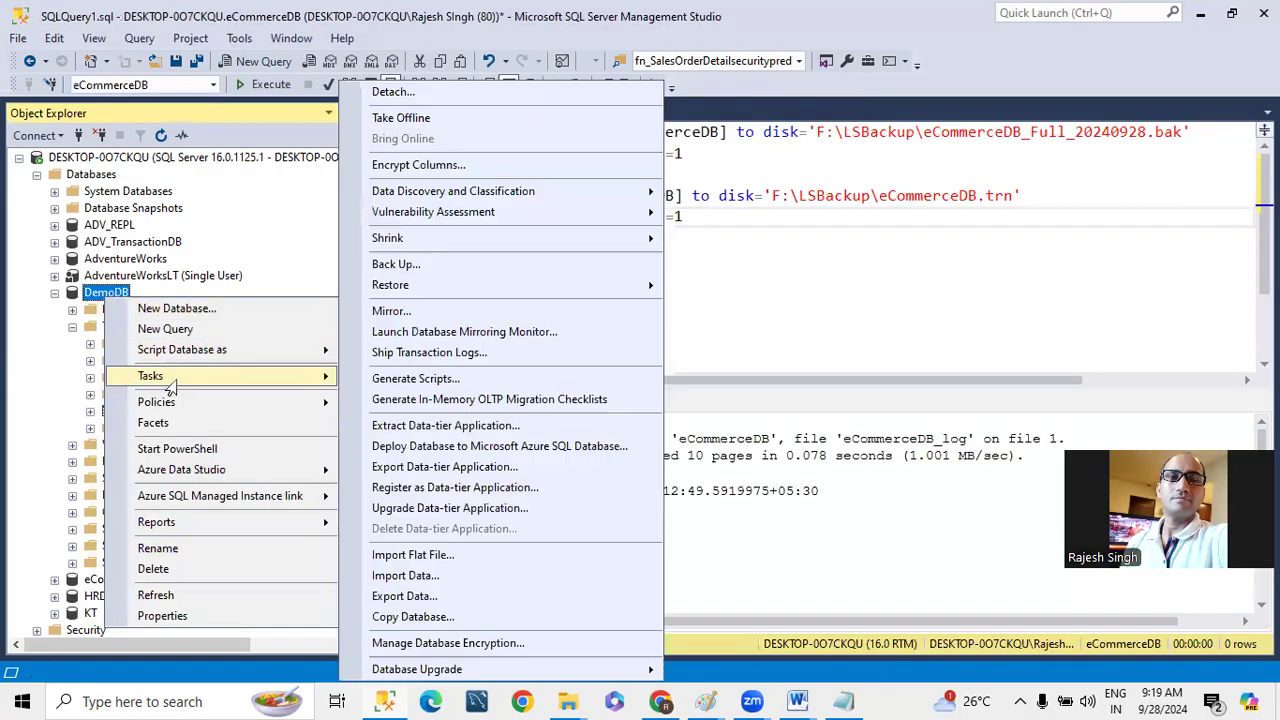
mouse_move(336, 378)
left_click(396, 264)
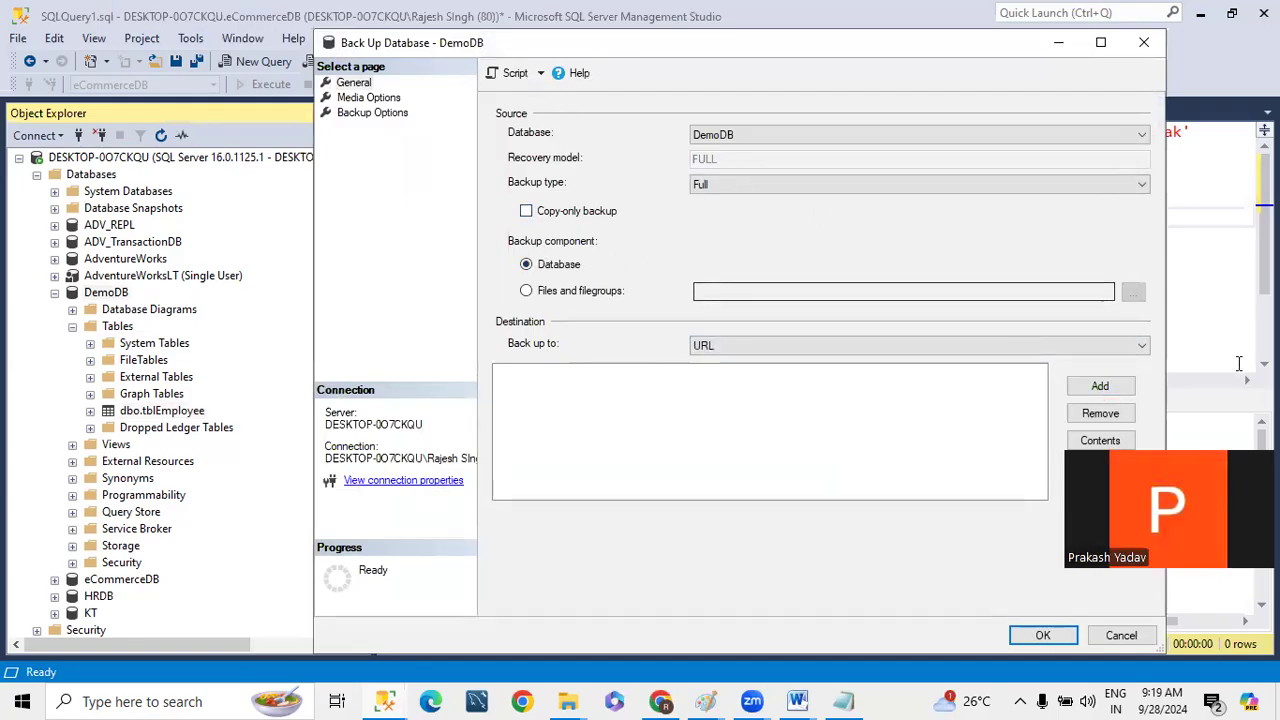
left_click(1100, 388)
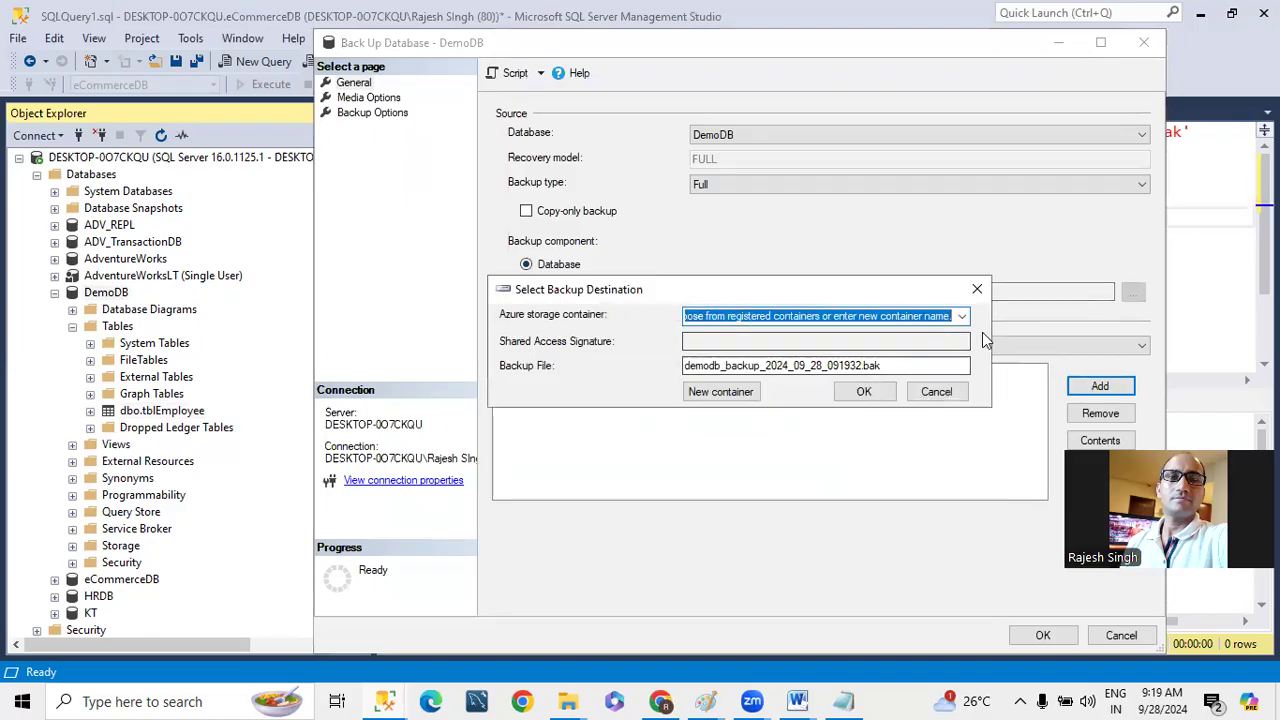
left_click(935, 391)
left_click(786, 345)
left_click(710, 363)
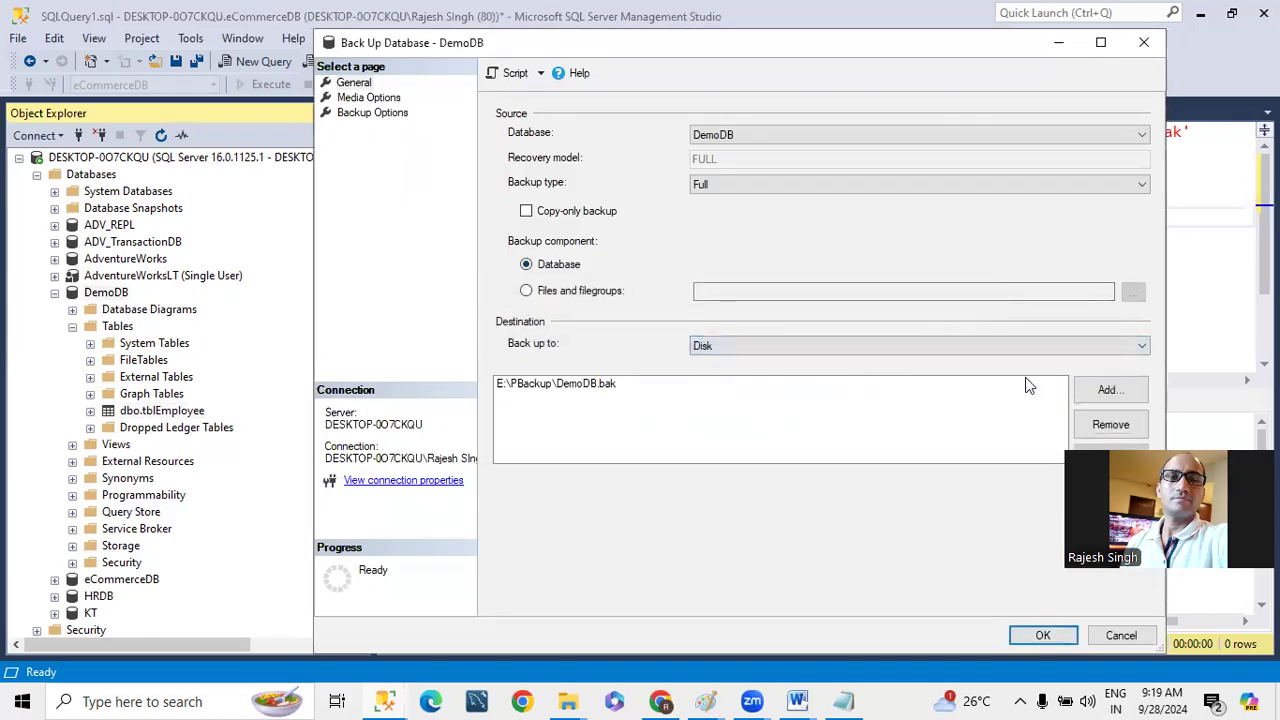
- Remove the existing destination E:\PBackup\DemoDB.bak from the backup
left_click(1104, 390)
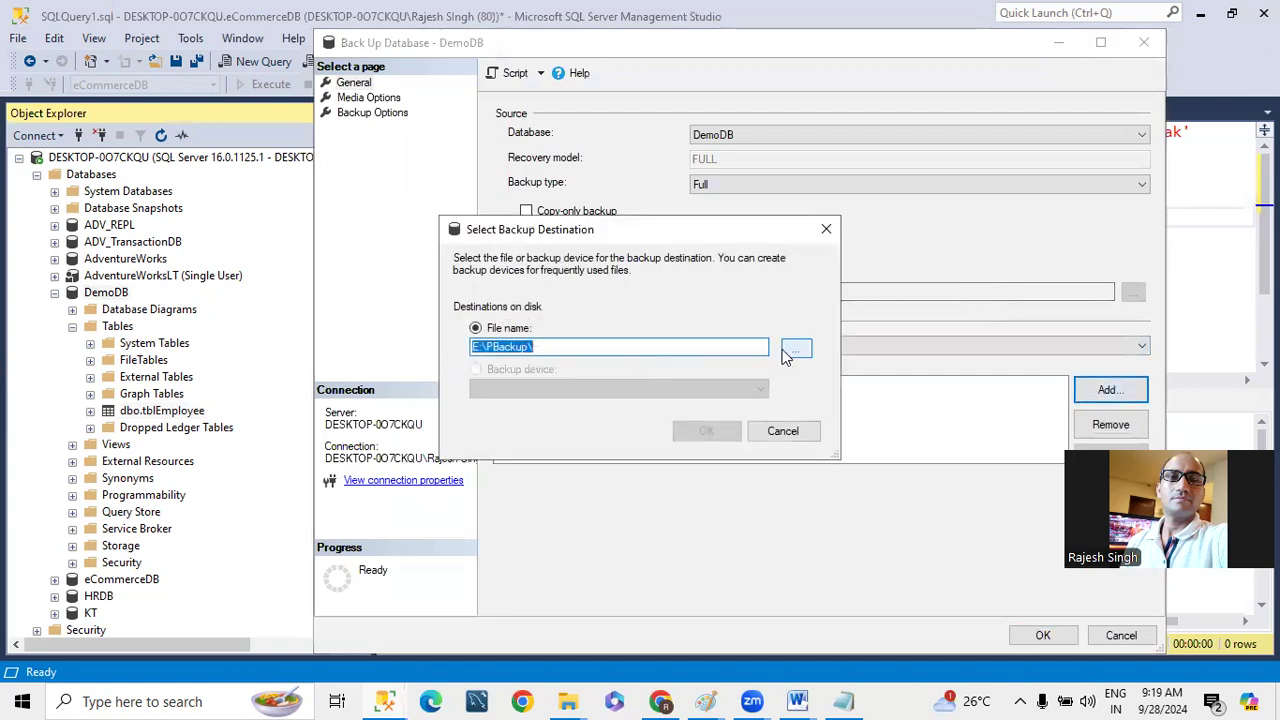
left_click(783, 431)
left_click(610, 385)
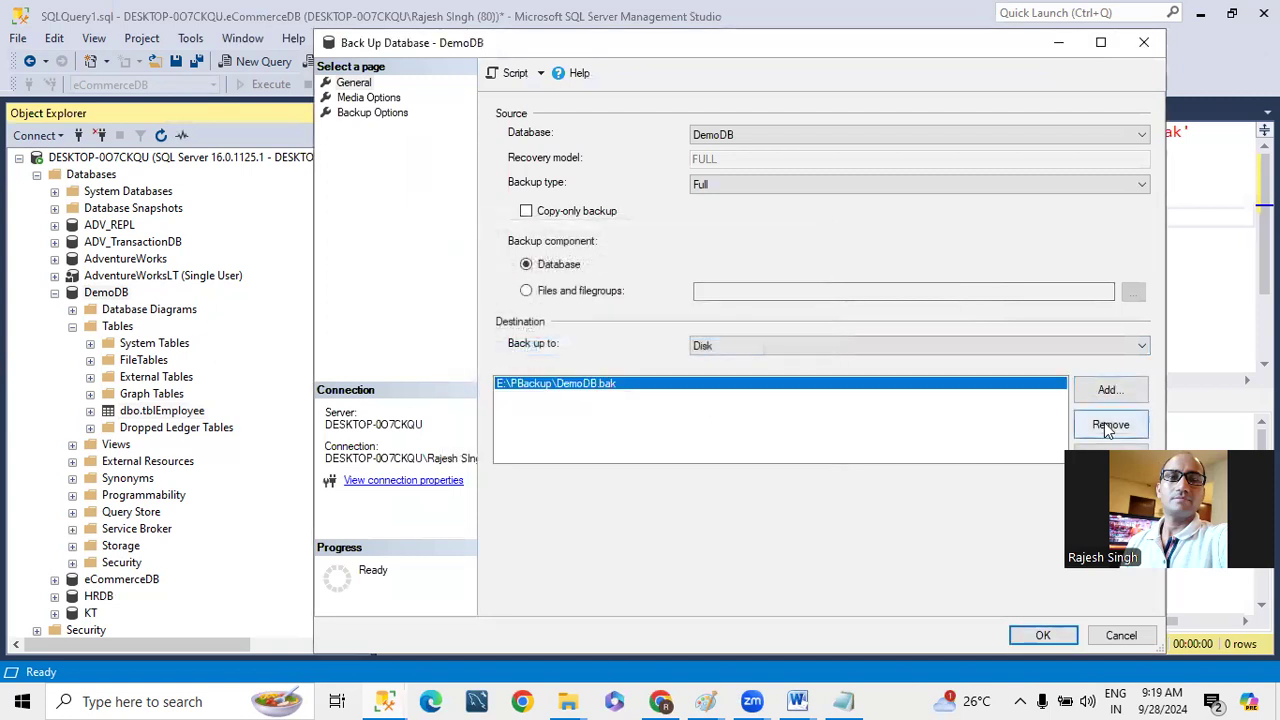
left_click(1108, 424)
- Add F:\Backup\demo.bak as the backup destination and run the full backup of DemoDB
left_click(1108, 391)
left_click(795, 349)
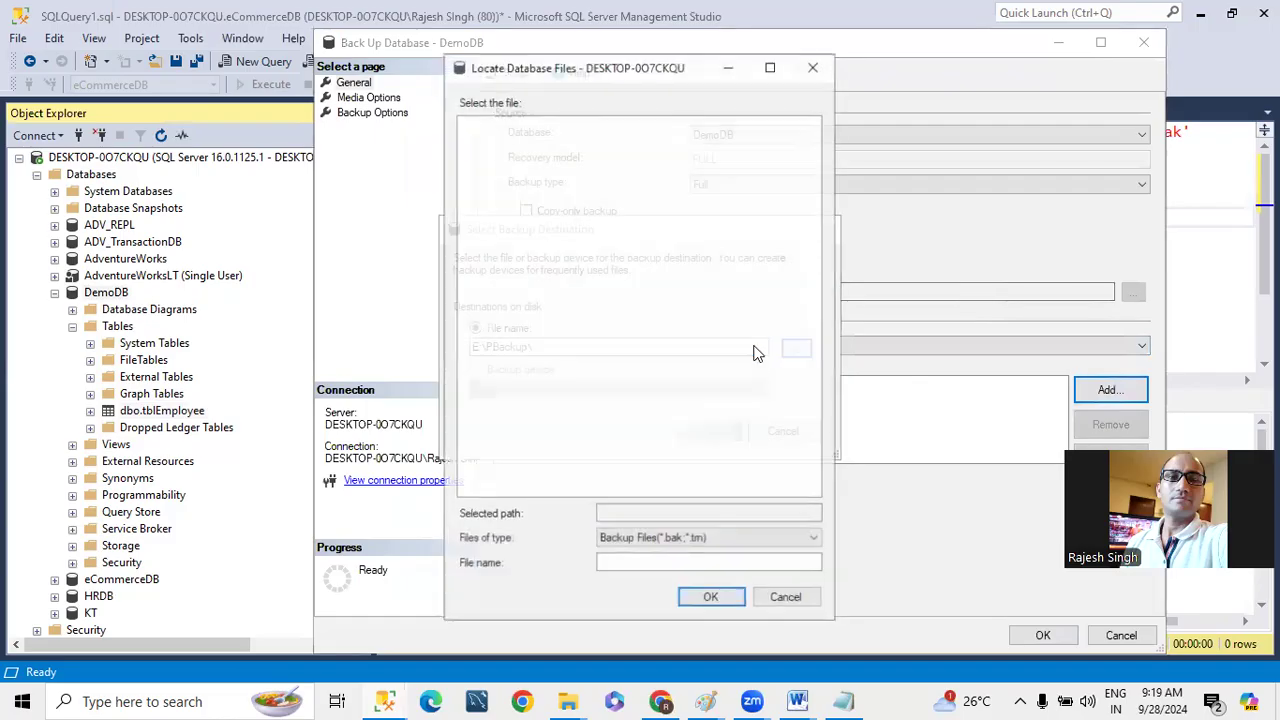
left_click(468, 153)
left_click(468, 168)
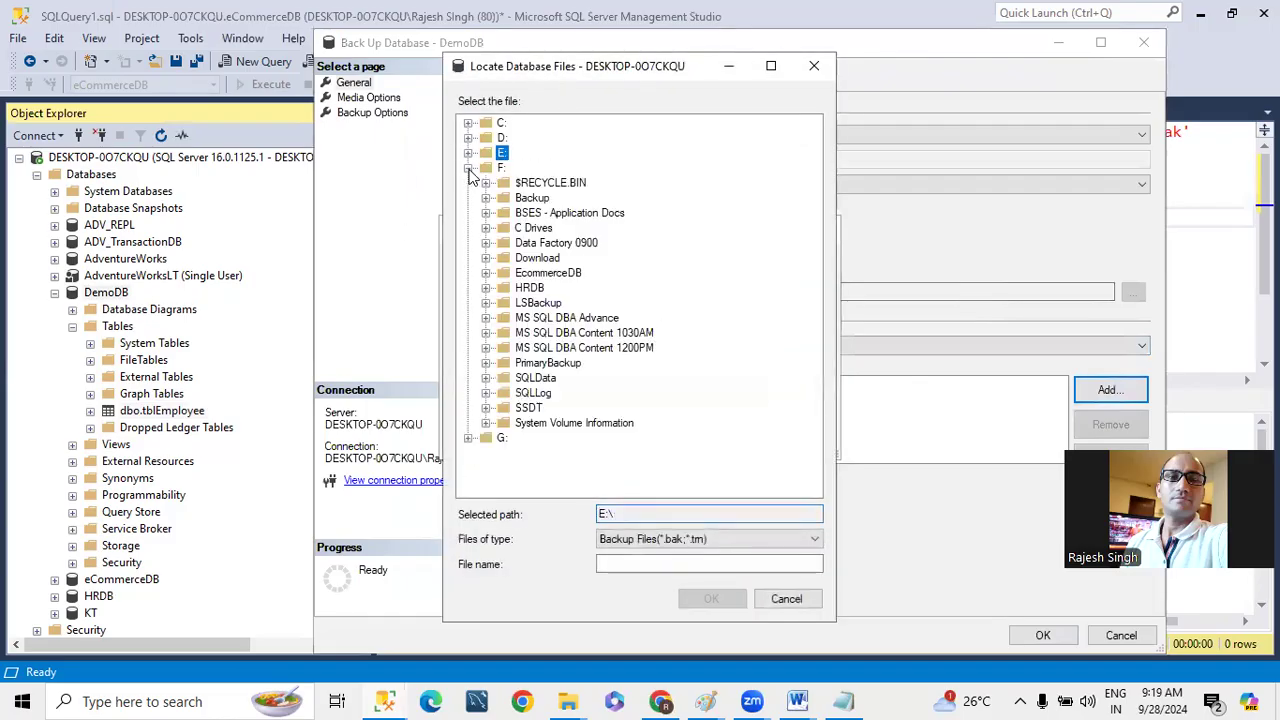
left_click(530, 198)
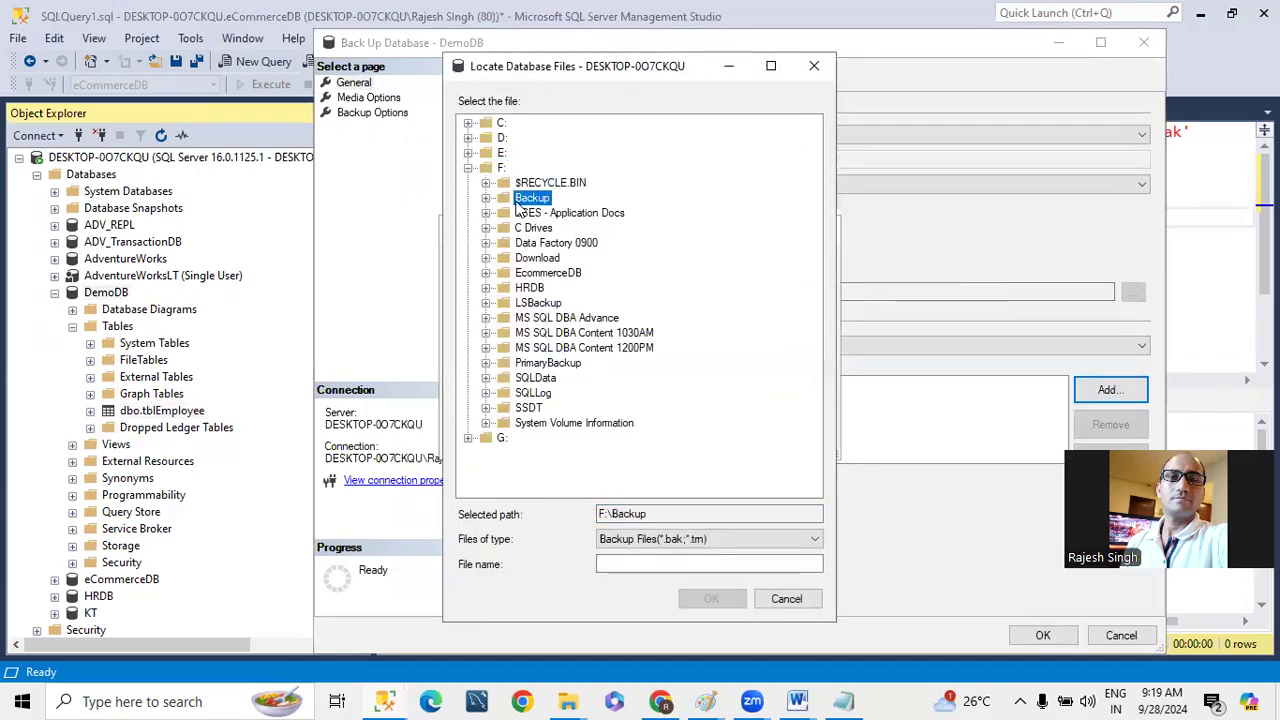
left_click(672, 564)
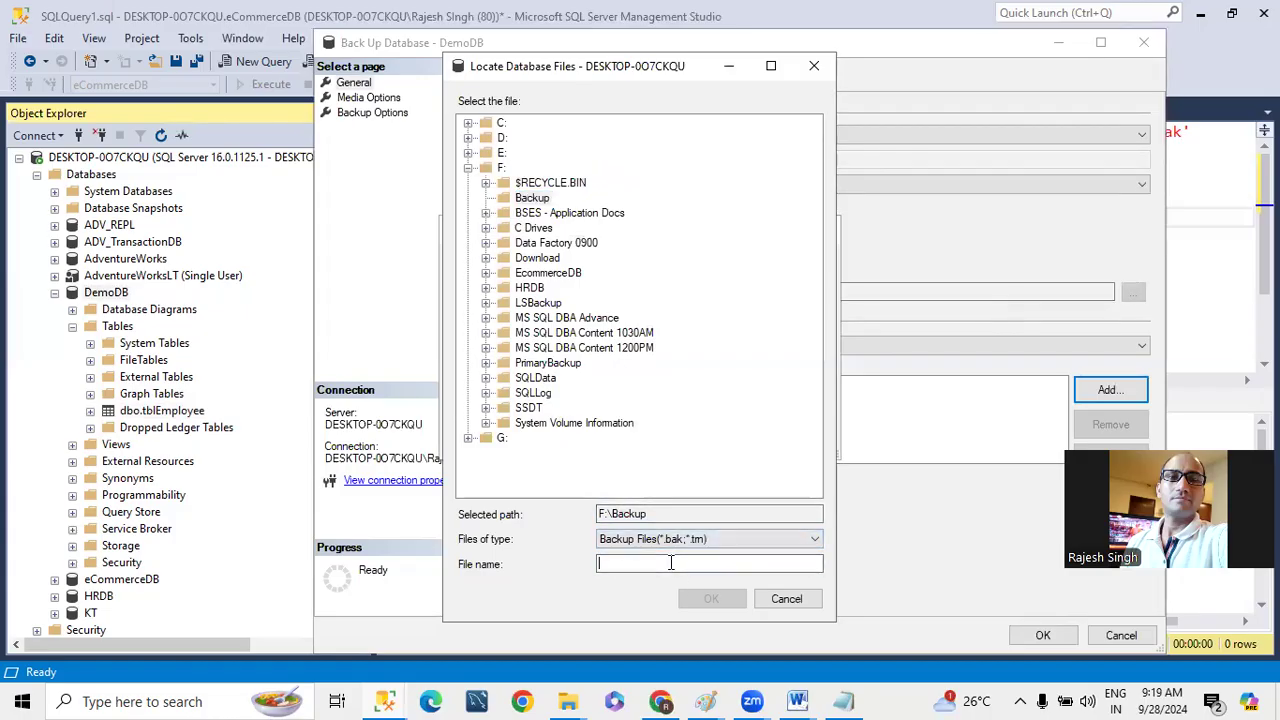
type("demo.bak")
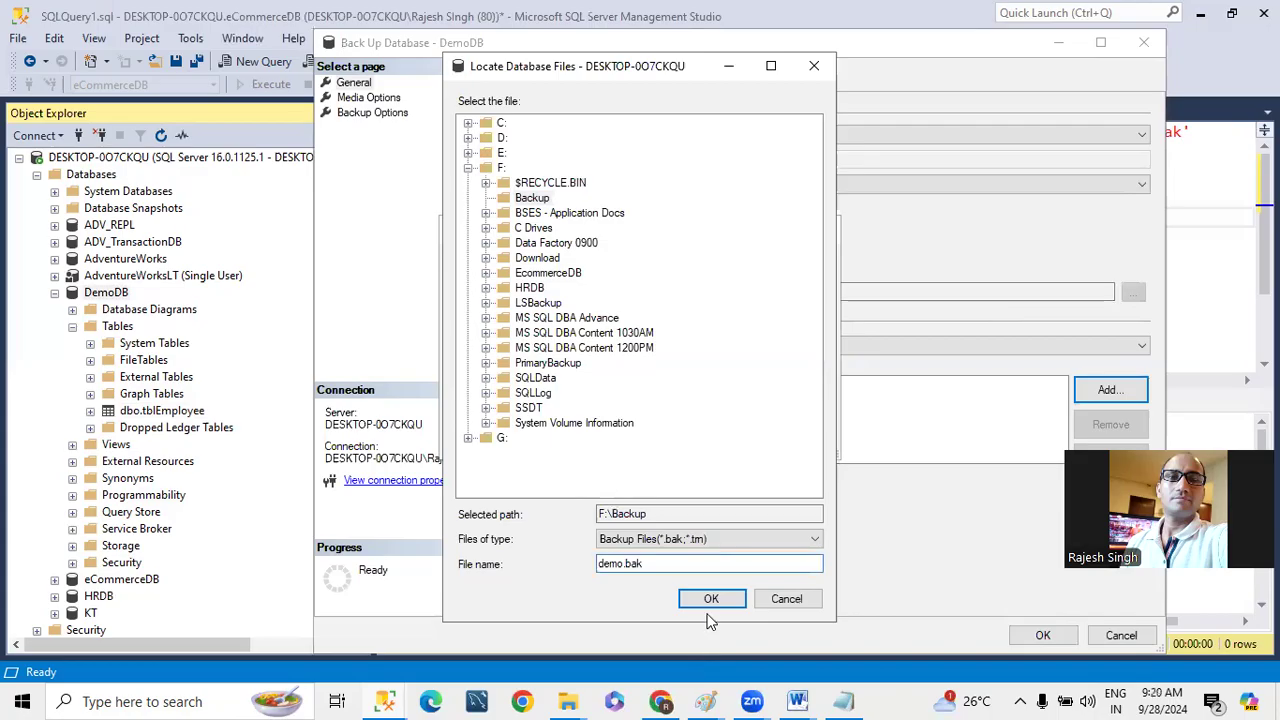
left_click(710, 602)
left_click(703, 435)
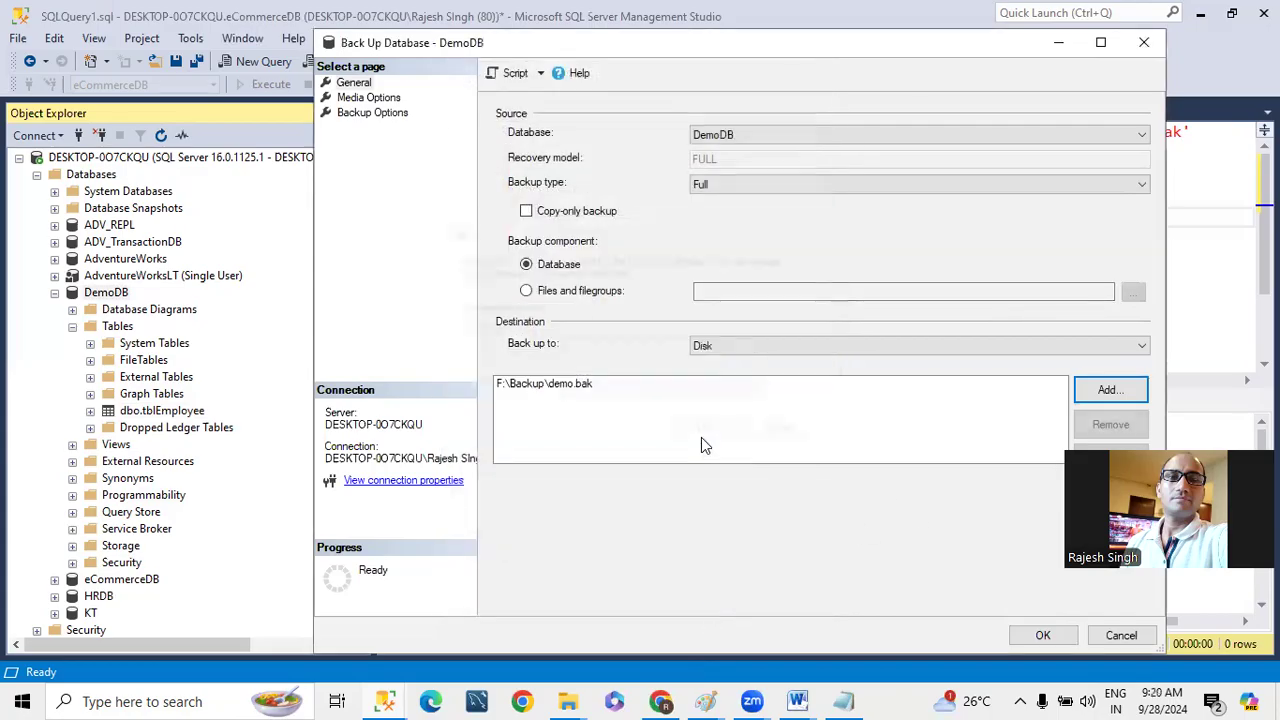
left_click(1045, 634)
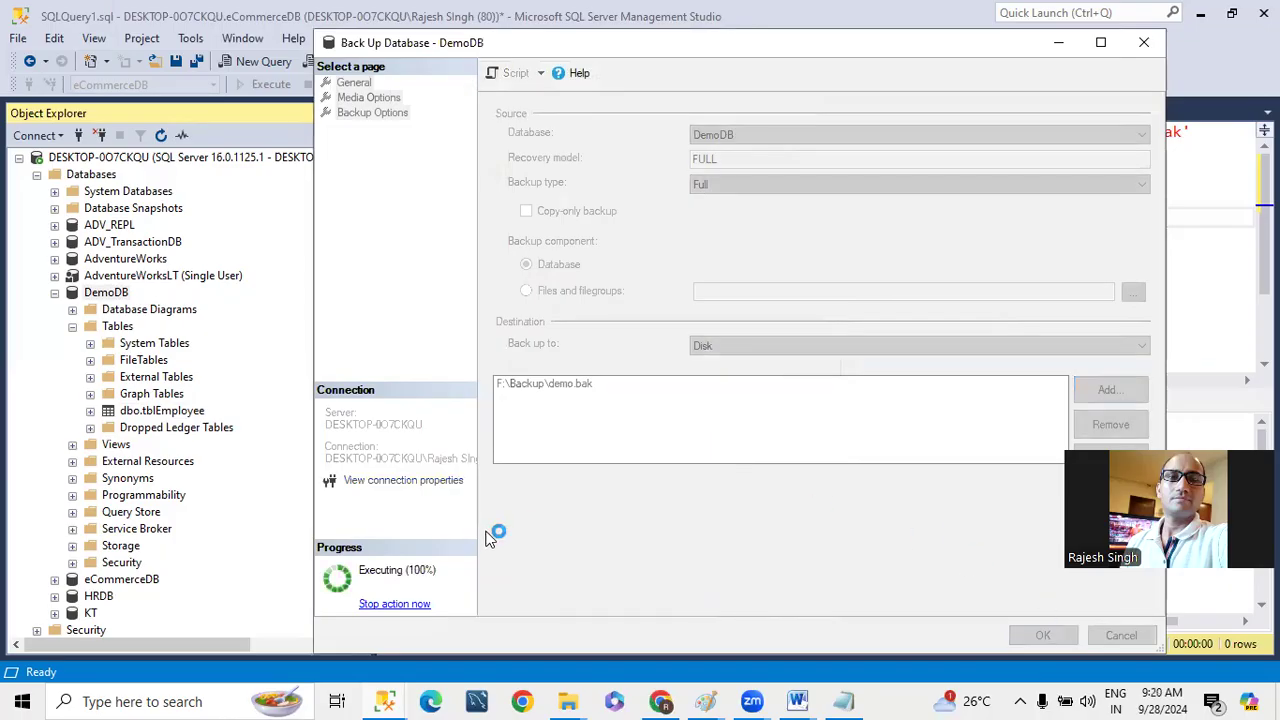
left_click(966, 383)
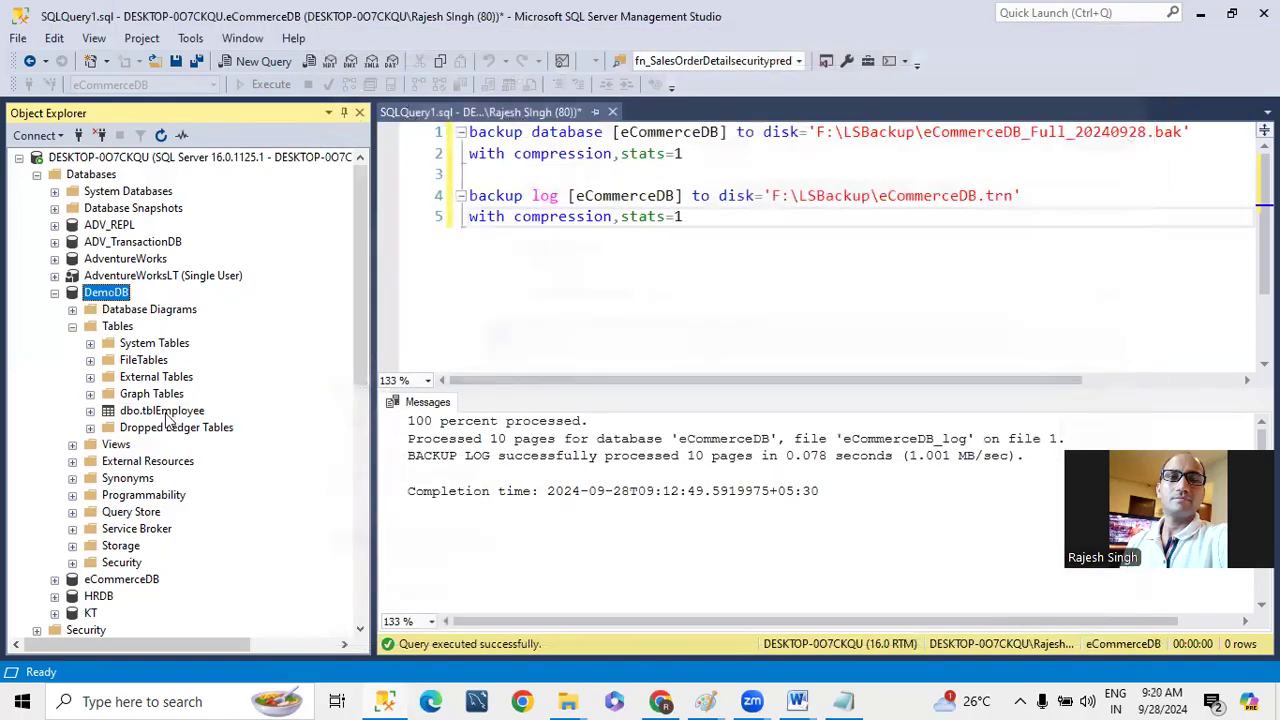
- Start another backup of DemoDB with the backup type set to Transaction Log
right_click(112, 294)
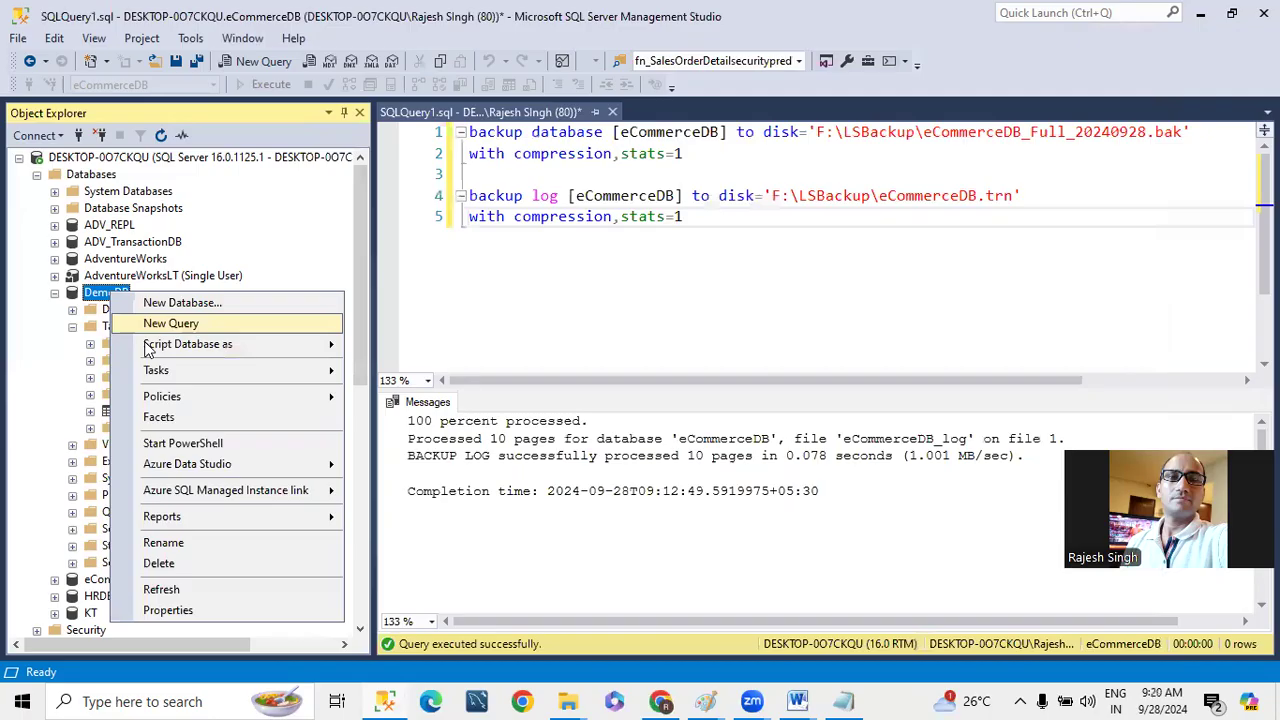
mouse_move(172, 374)
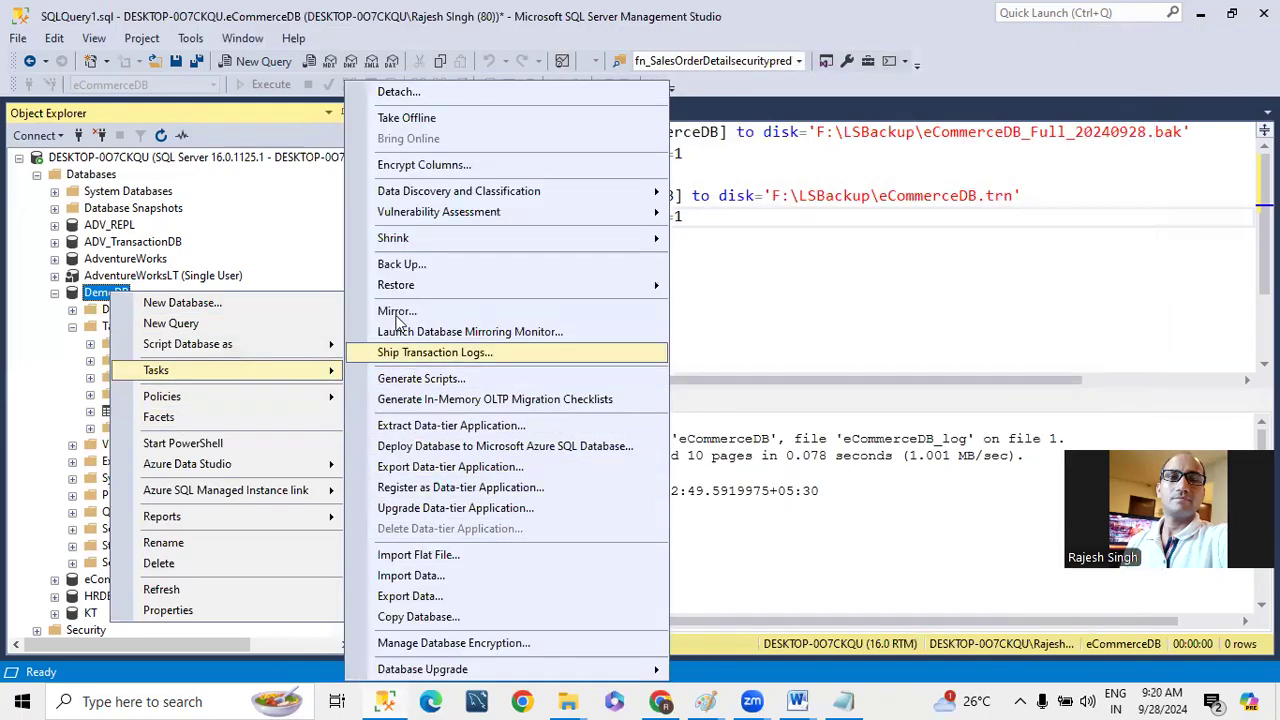
left_click(401, 265)
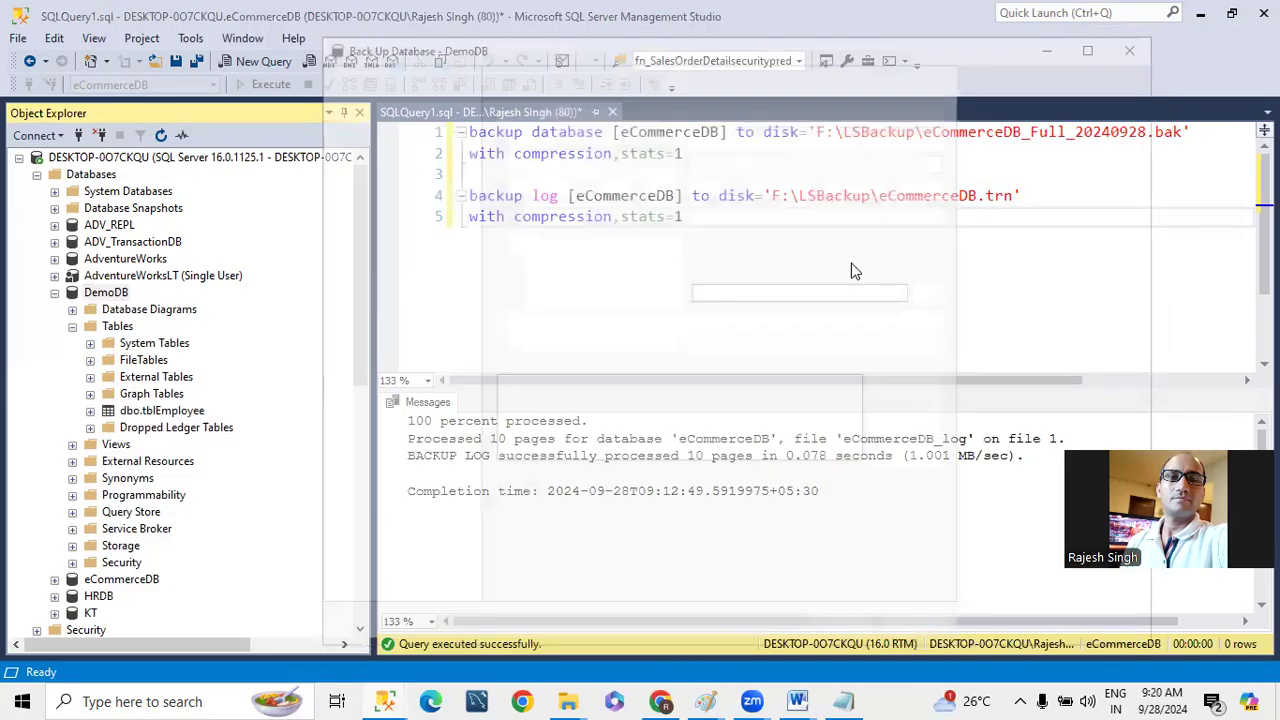
left_click(740, 185)
left_click(718, 225)
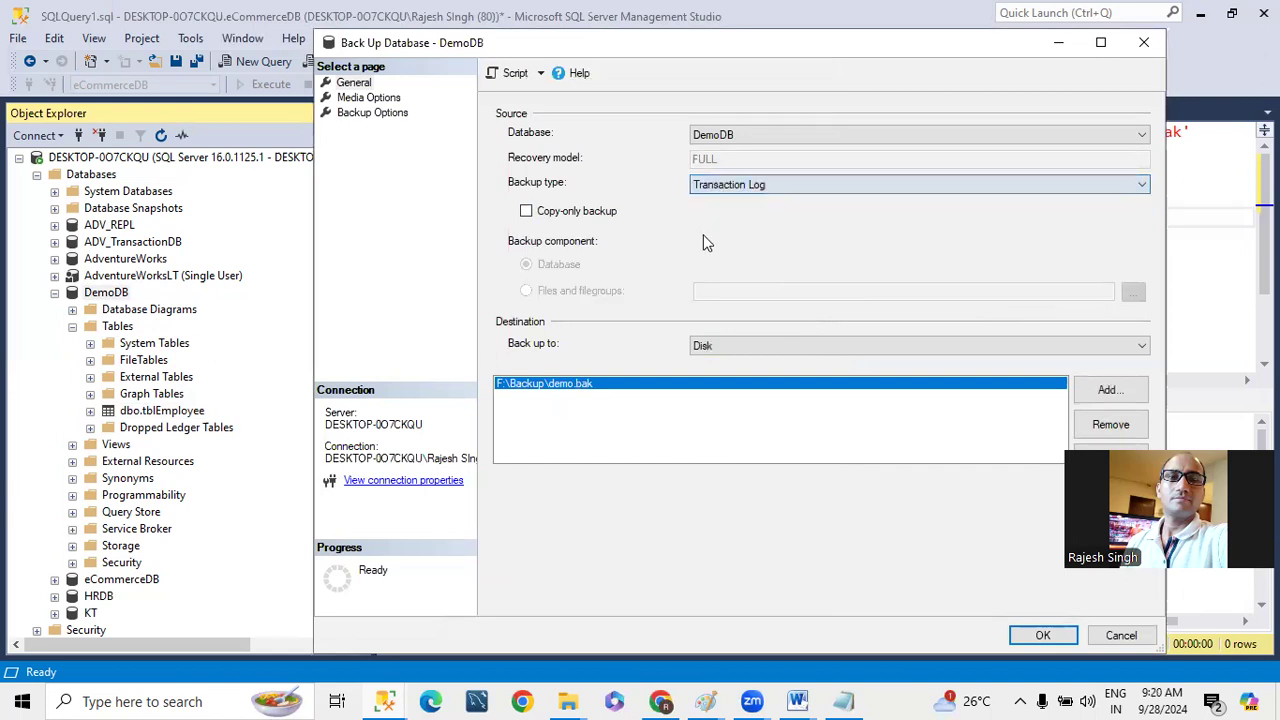
- Add F:\Backup\demo.trn as a destination for the DemoDB transaction log backup
left_click(1107, 392)
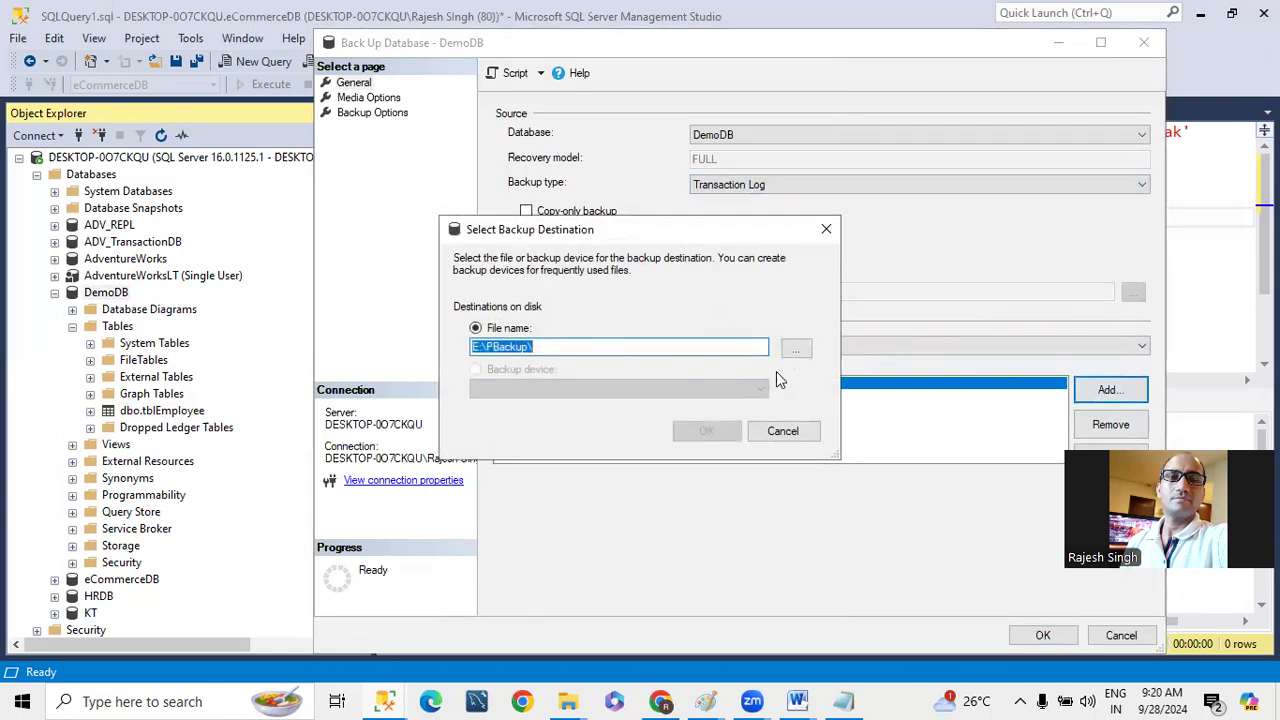
left_click(796, 348)
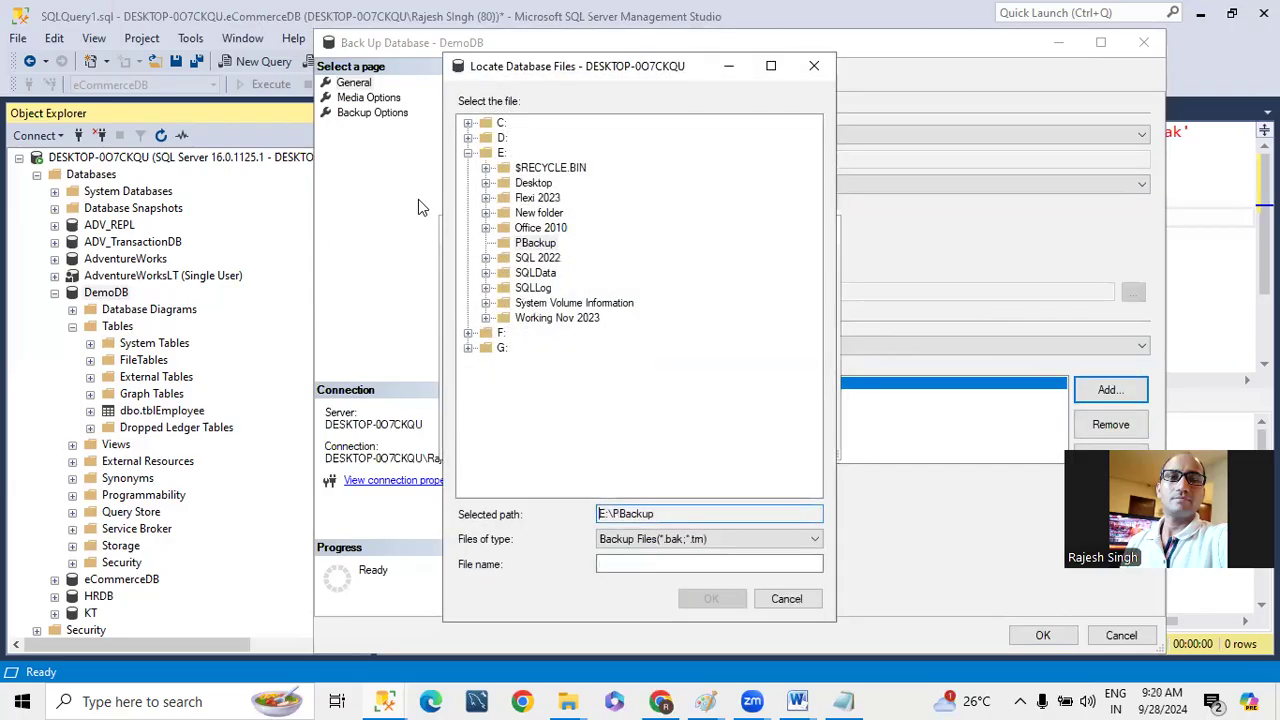
left_click(470, 333)
left_click(529, 258)
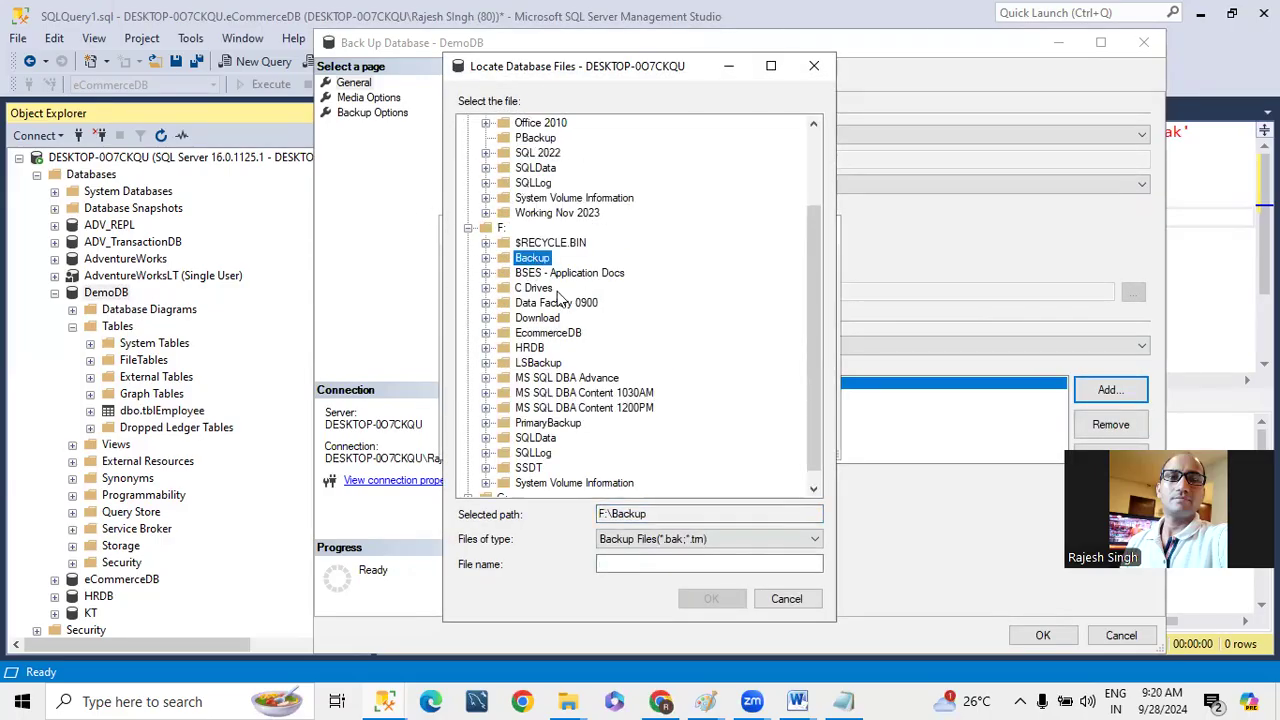
left_click(629, 566)
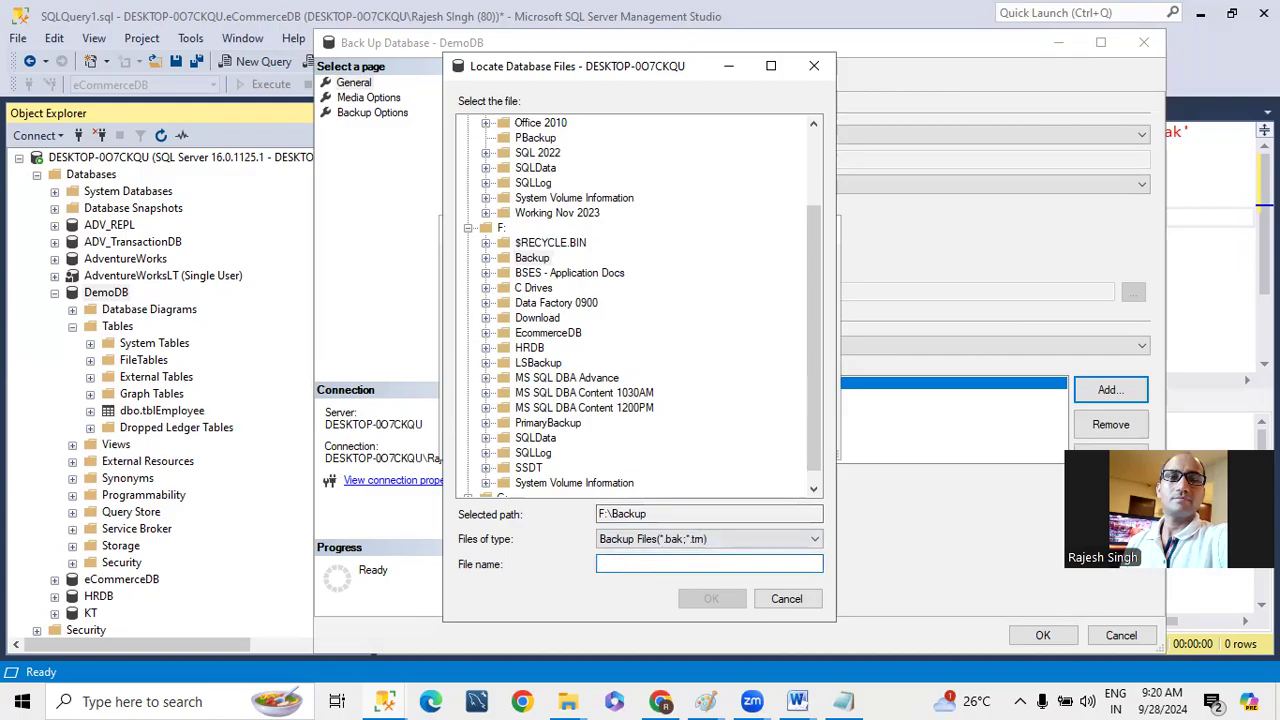
type("demo.tm")
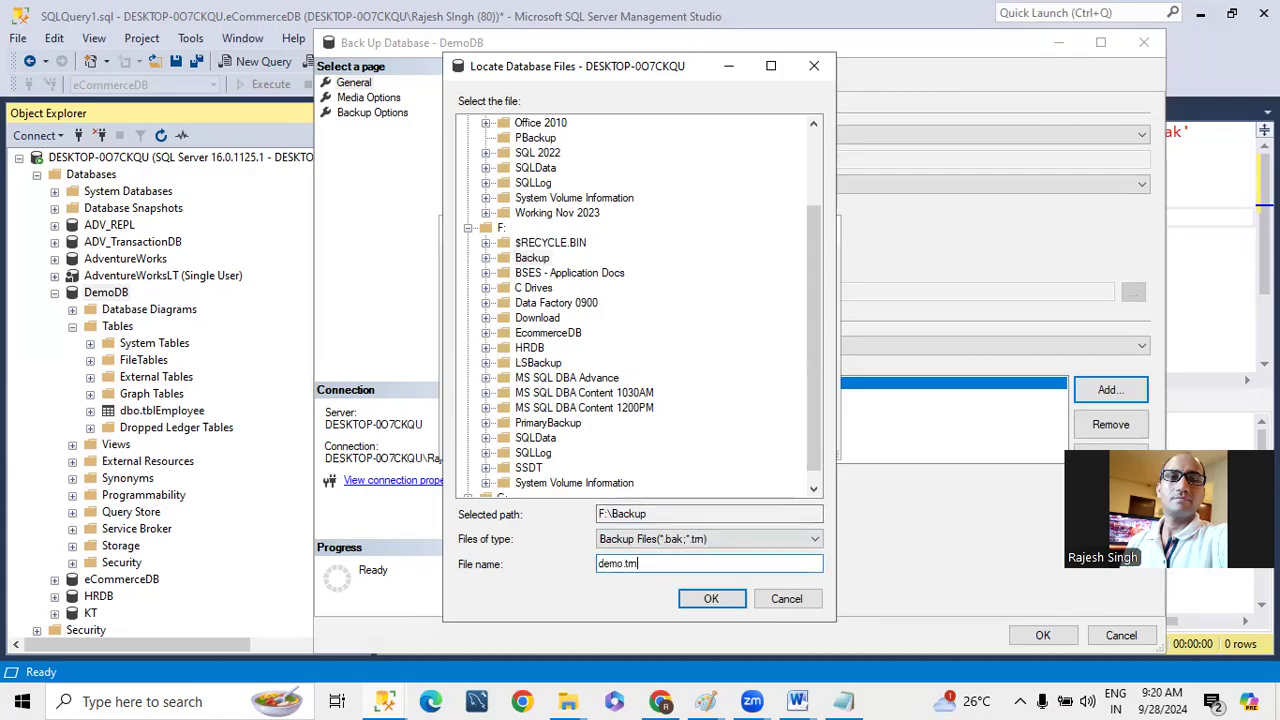
left_click(710, 597)
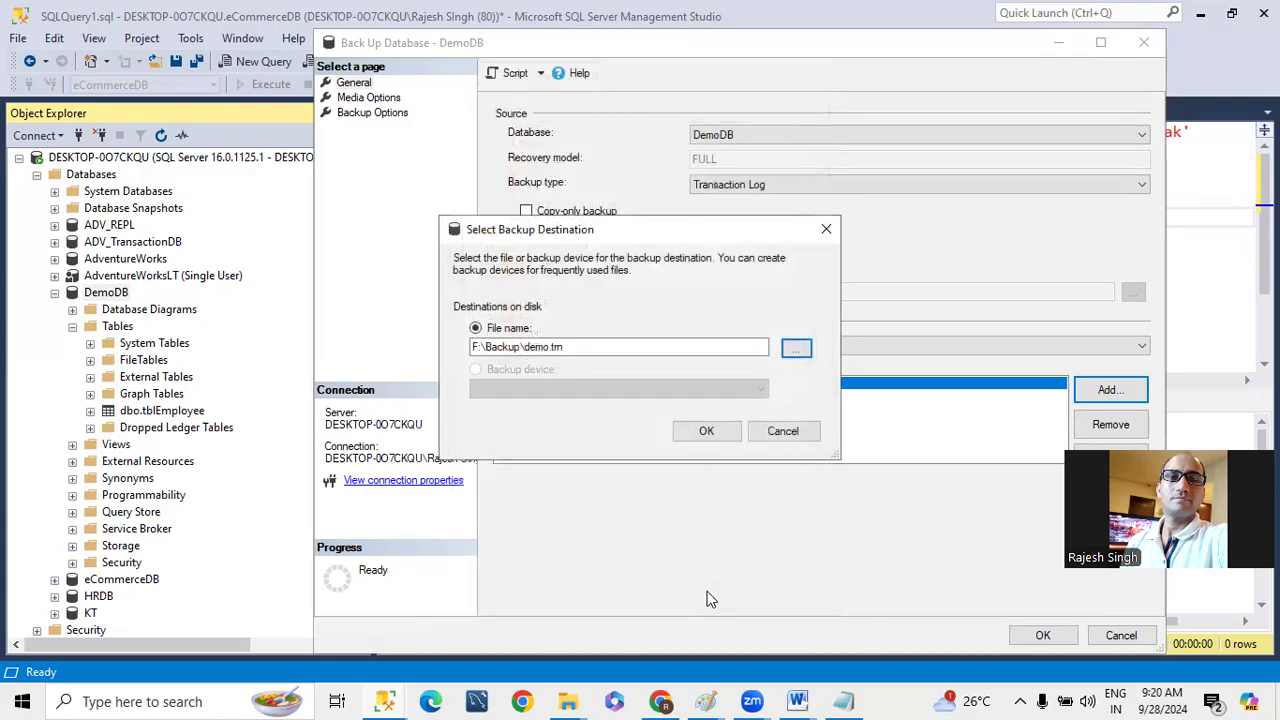
left_click(706, 431)
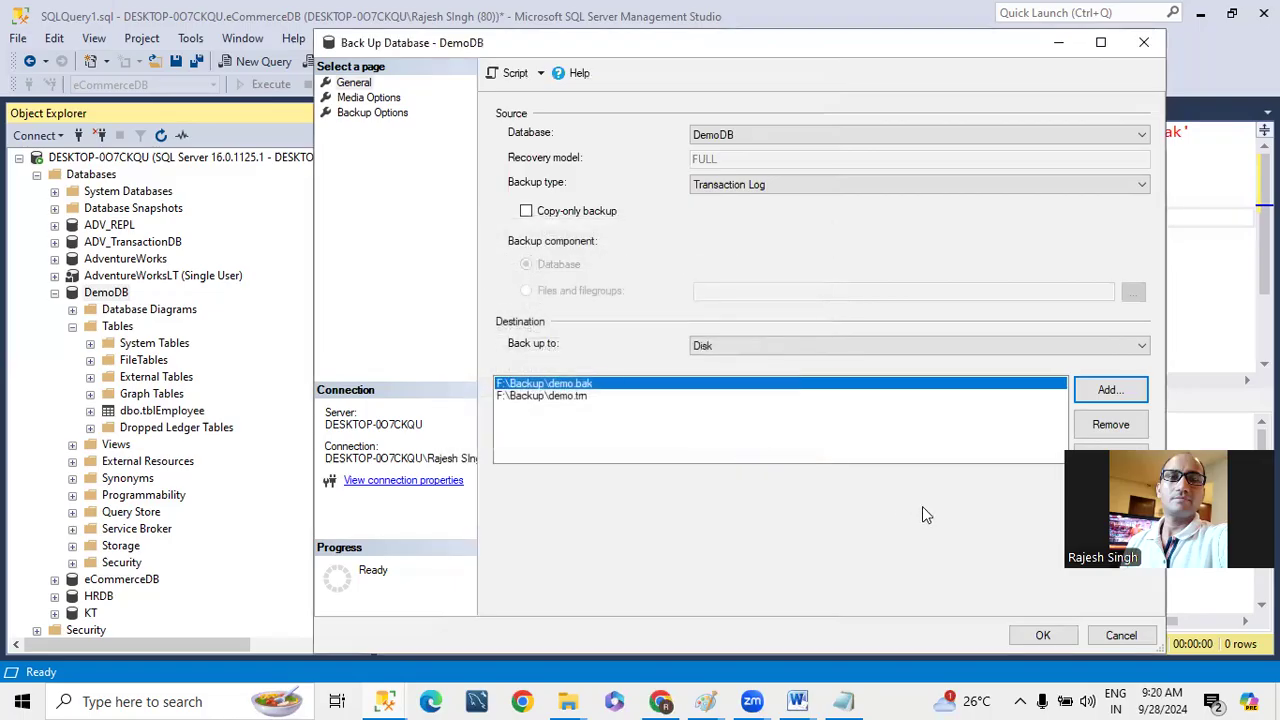
- Remove F:\Backup\demo.bak from the backup destinations and run the transaction log backup of DemoDB
left_click(566, 396)
left_click(562, 383)
left_click(1084, 432)
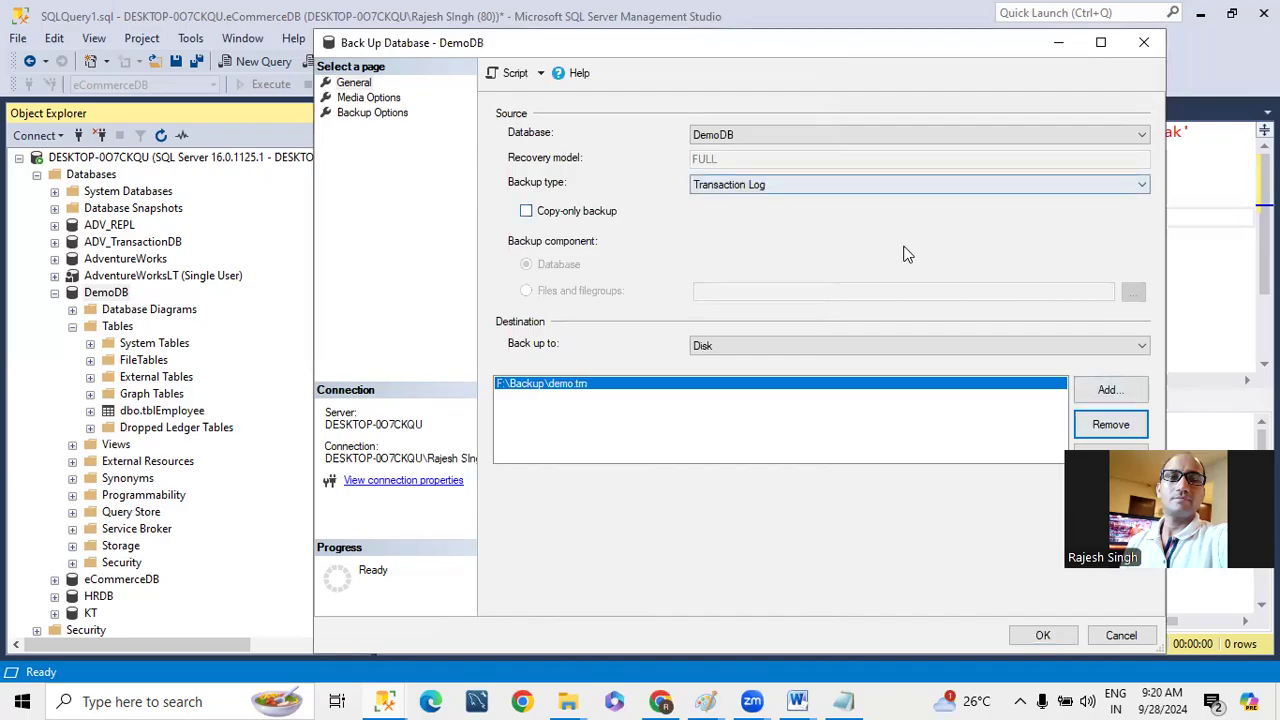
left_click(1043, 635)
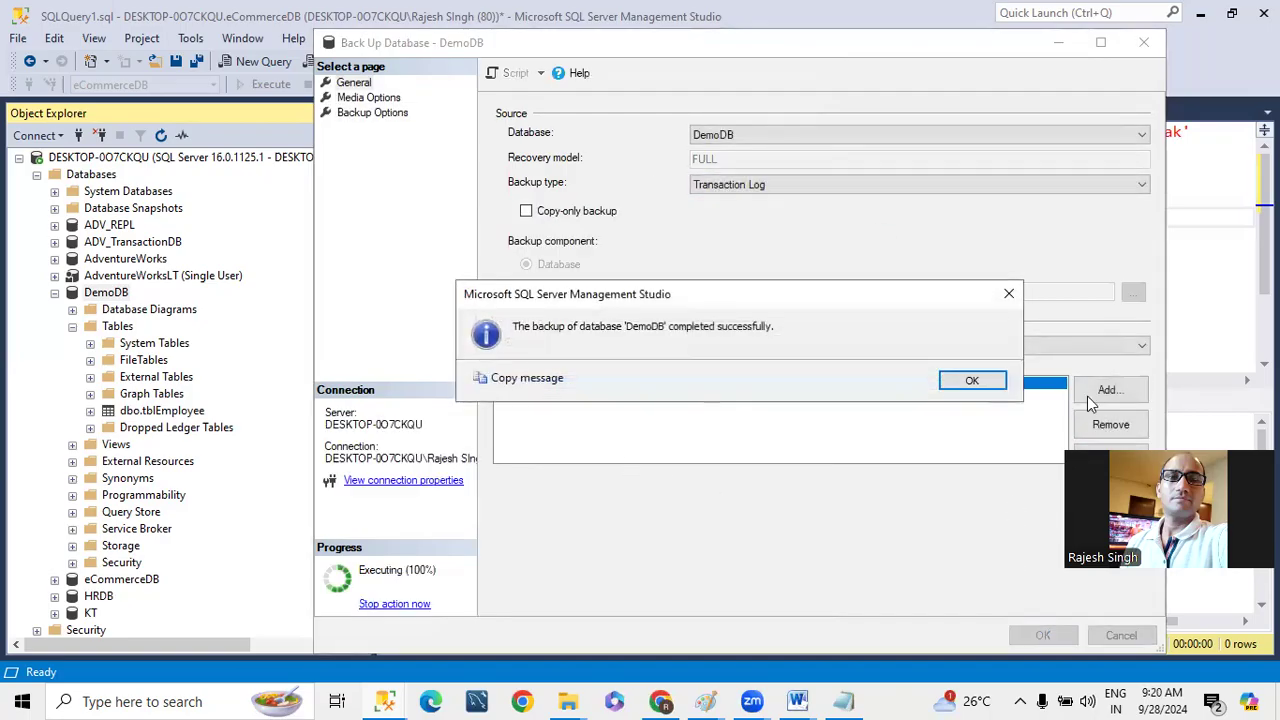
left_click(975, 382)
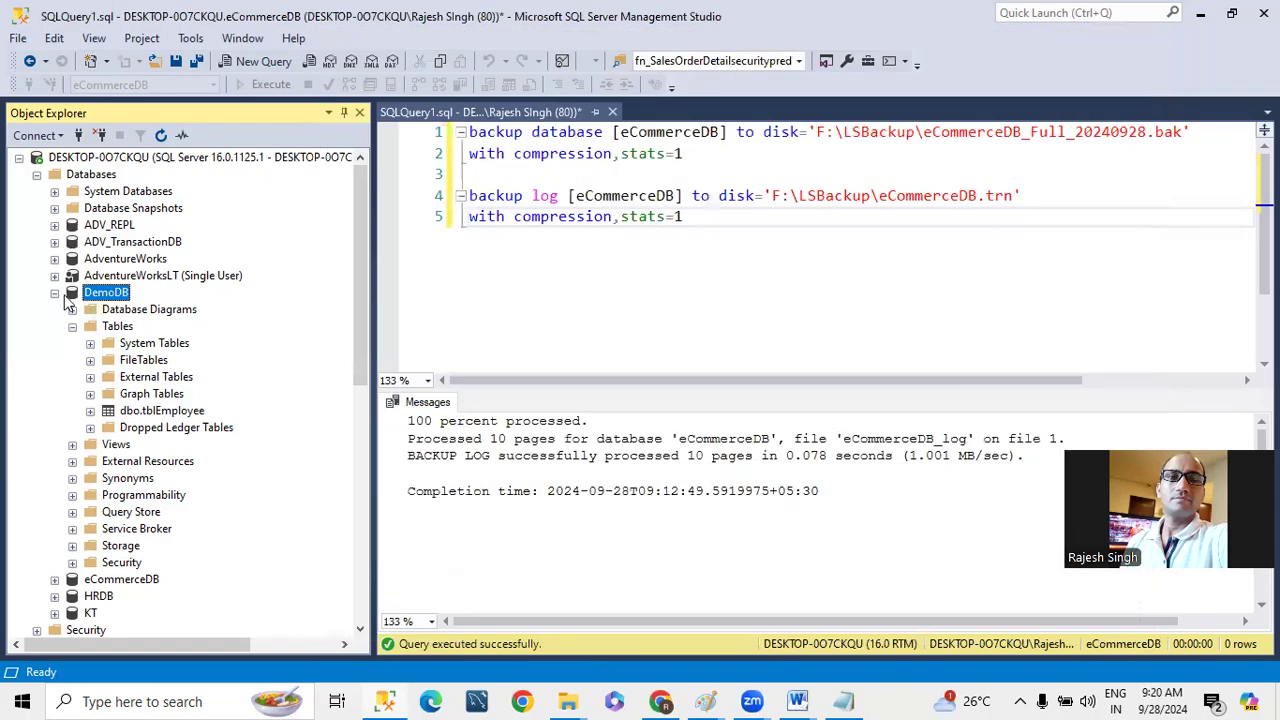
- Delete the restoring eCommerceDB database from the SQL01 instance, closing its existing connections
left_click(55, 293)
scroll(160, 515, "down", 2)
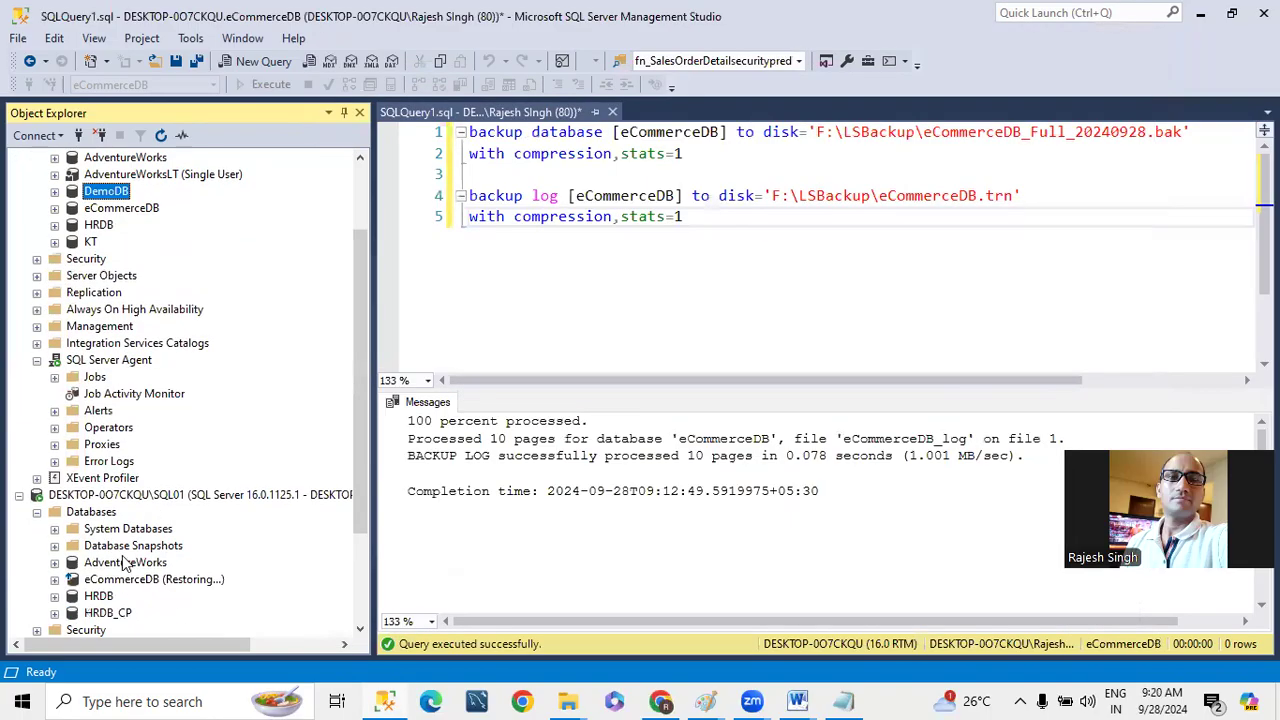
scroll(125, 565, "down", 1)
right_click(142, 529)
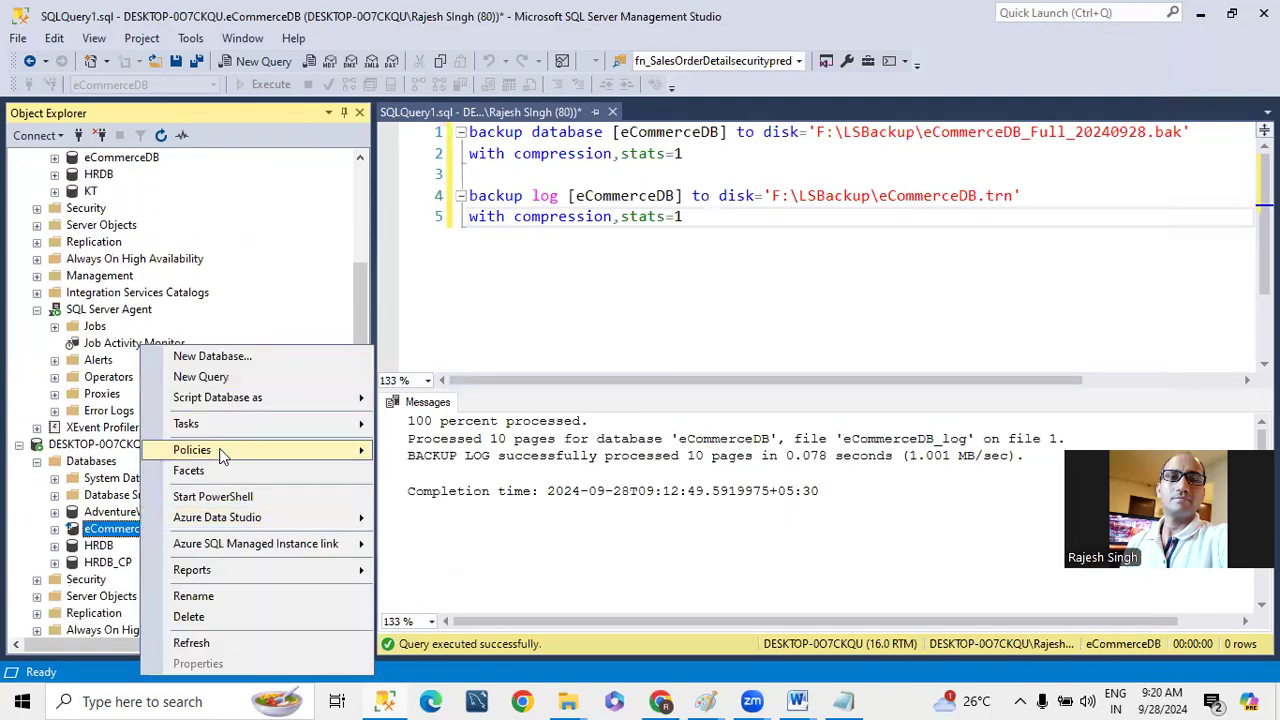
left_click(192, 616)
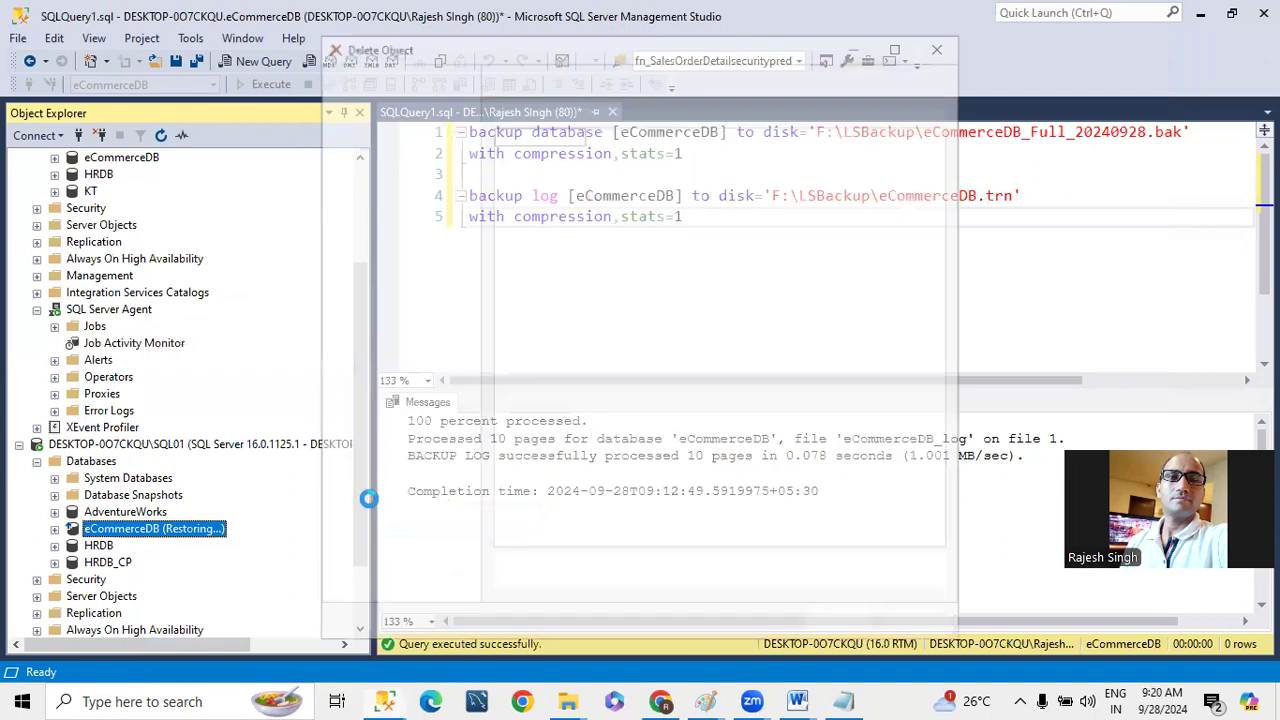
left_click(539, 583)
left_click(836, 627)
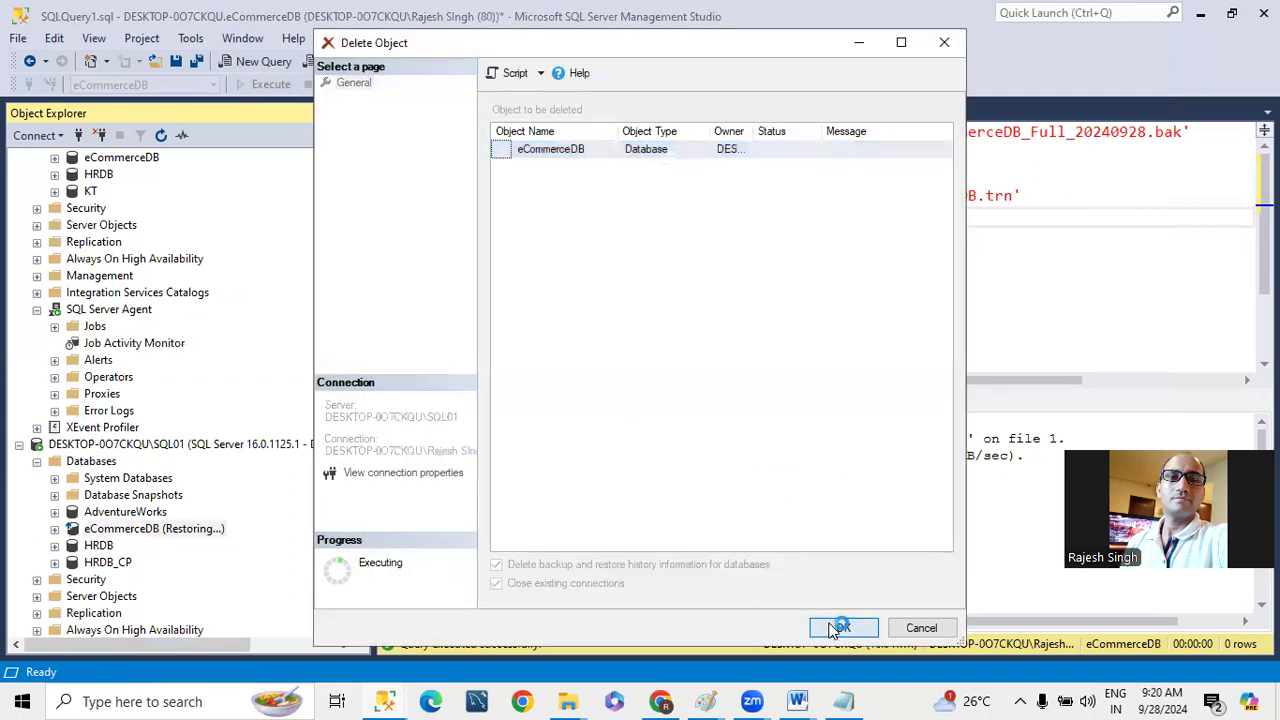
- Start a database restore on the SQL01 instance with Device as the source
right_click(101, 463)
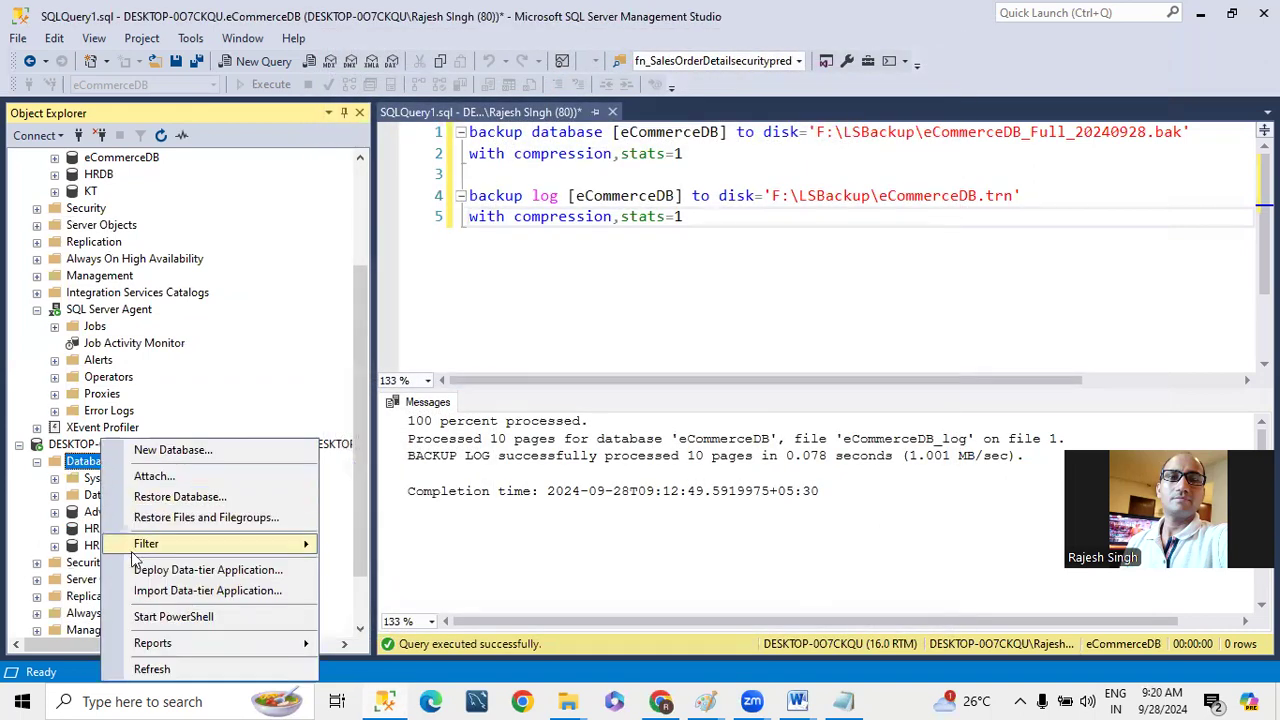
left_click(156, 499)
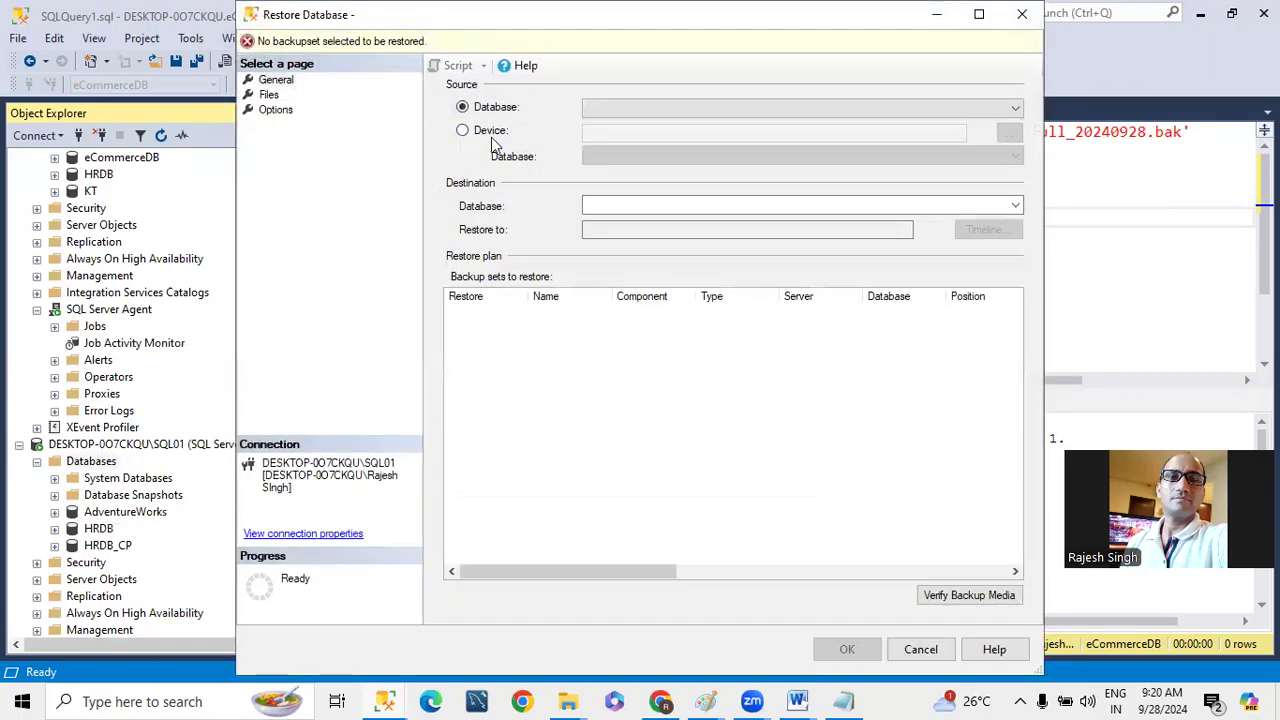
left_click(500, 131)
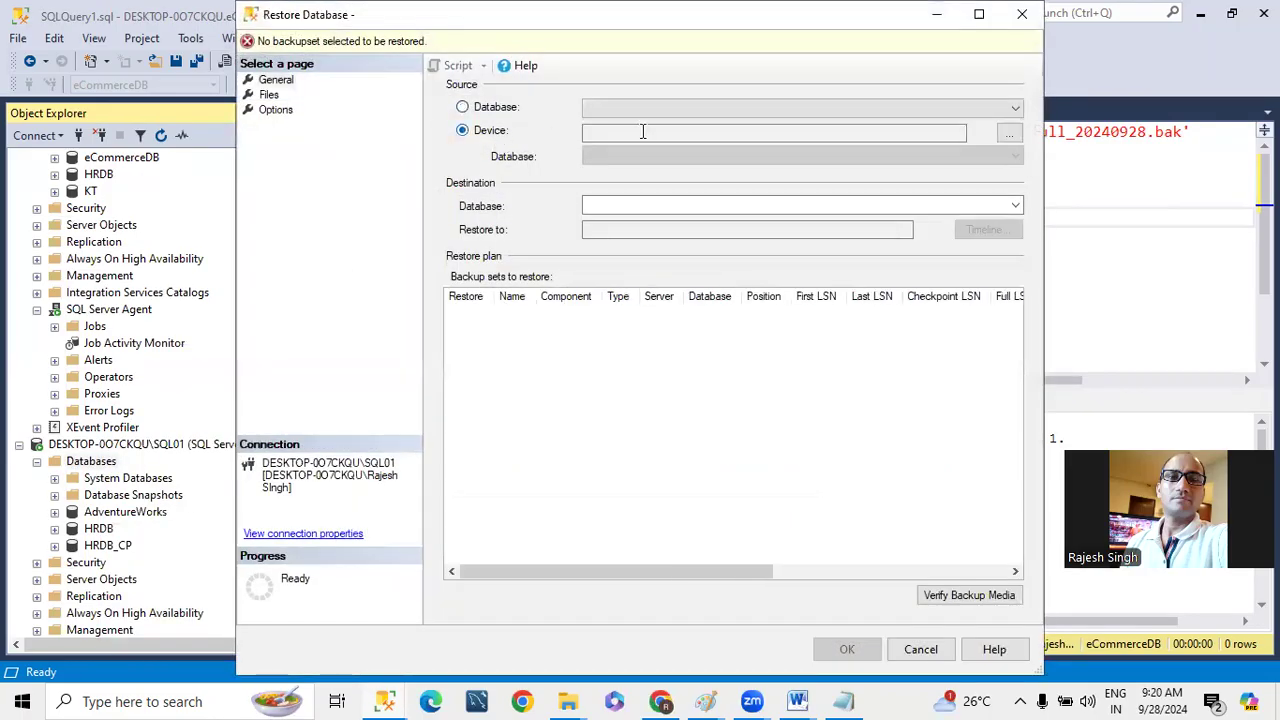
- Add demo.bak and demo.trn from F:\Backup as the backup media for the restore
left_click(1010, 138)
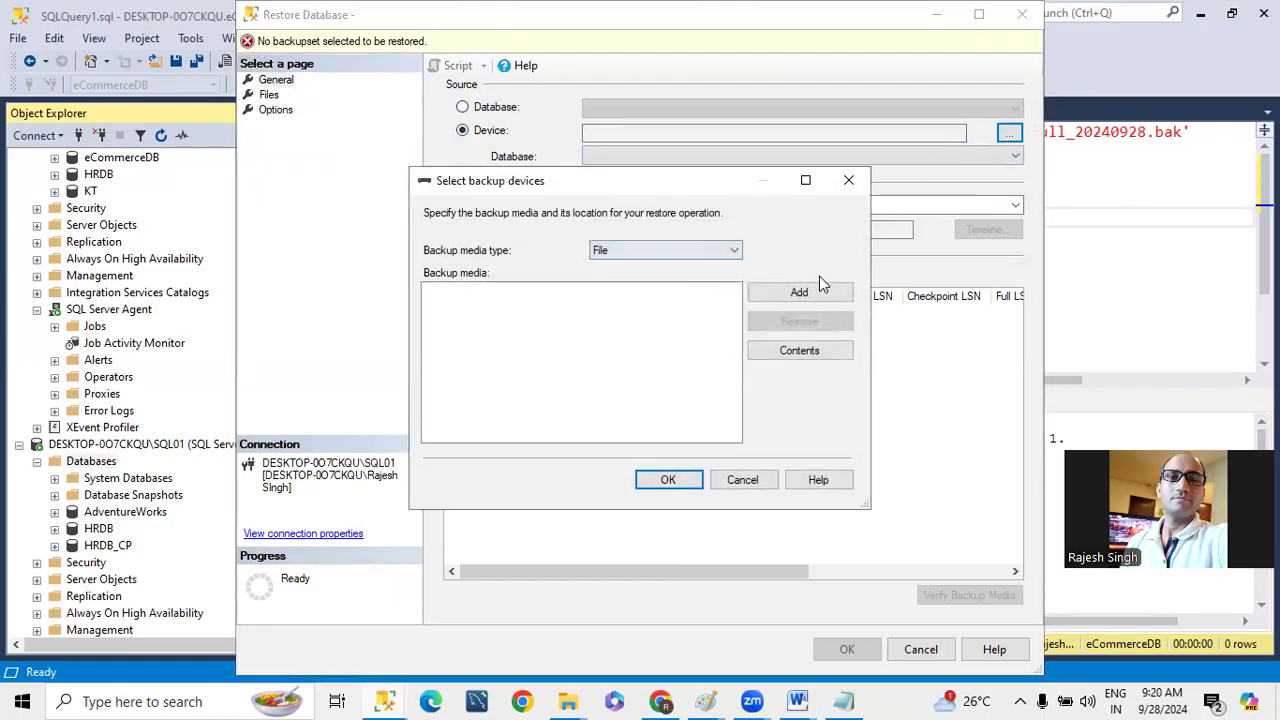
left_click(795, 295)
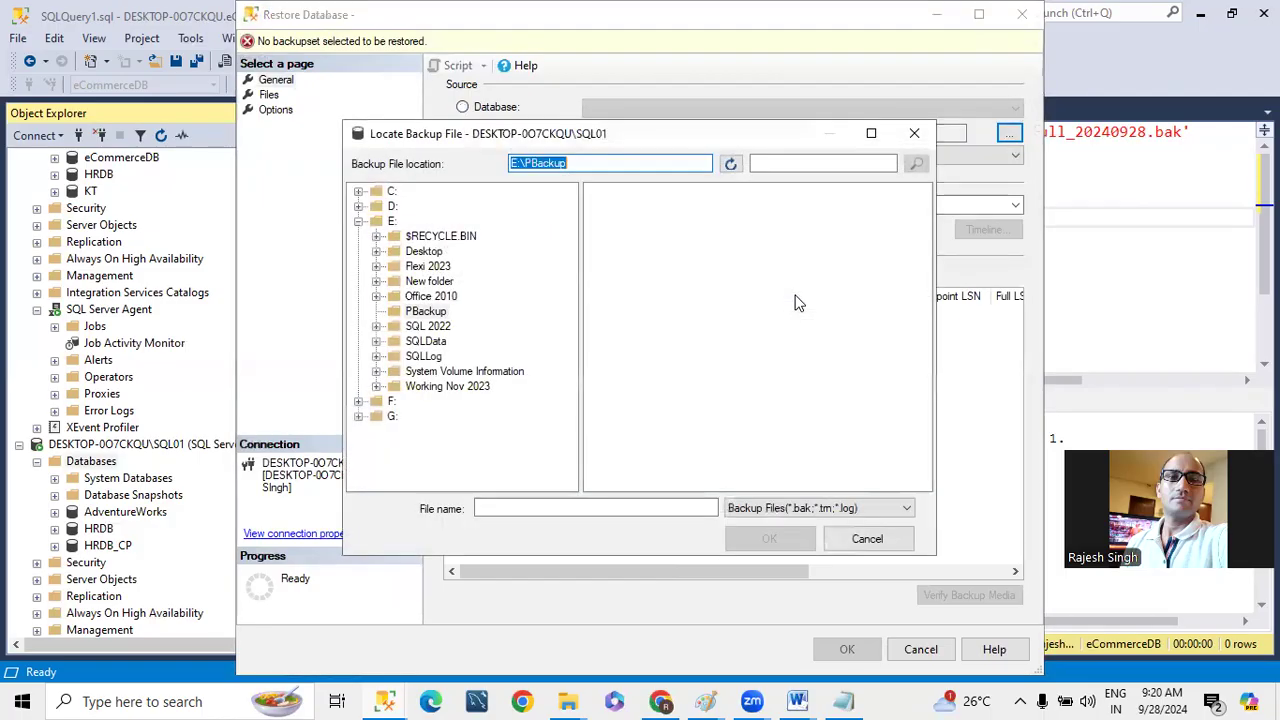
left_click(391, 401)
double_click(618, 207)
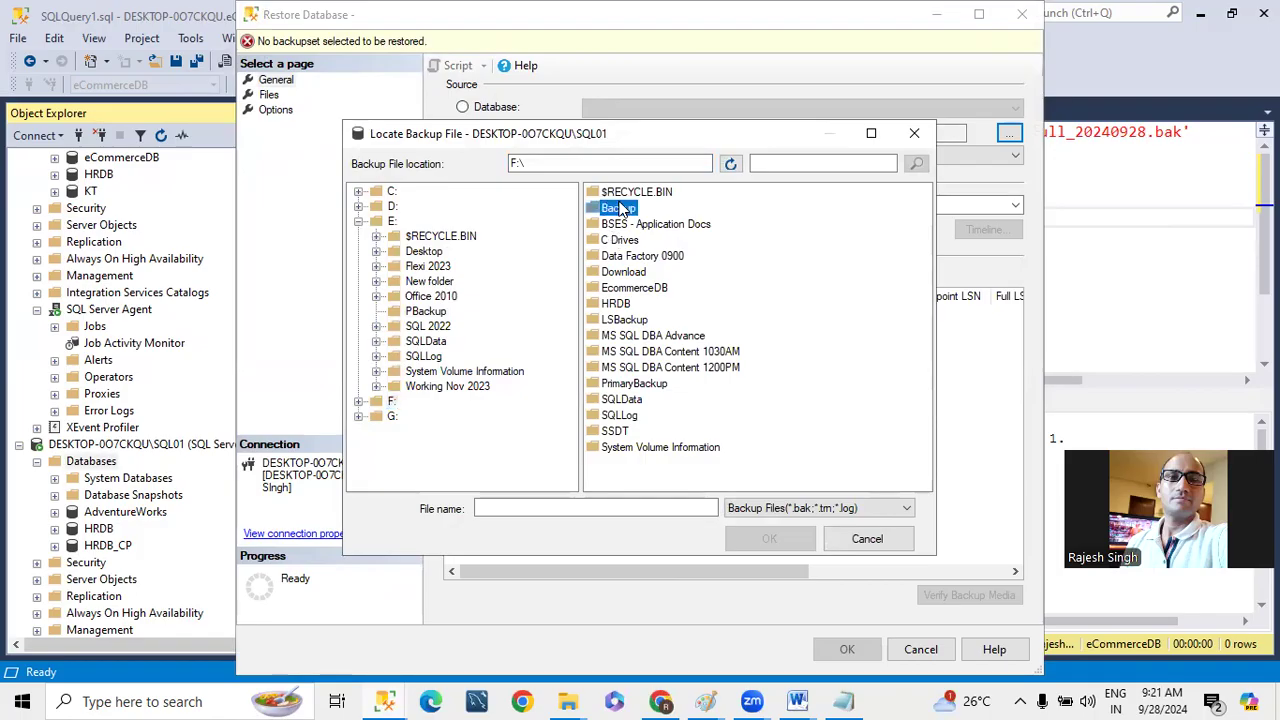
left_click_drag(630, 240, 606, 190)
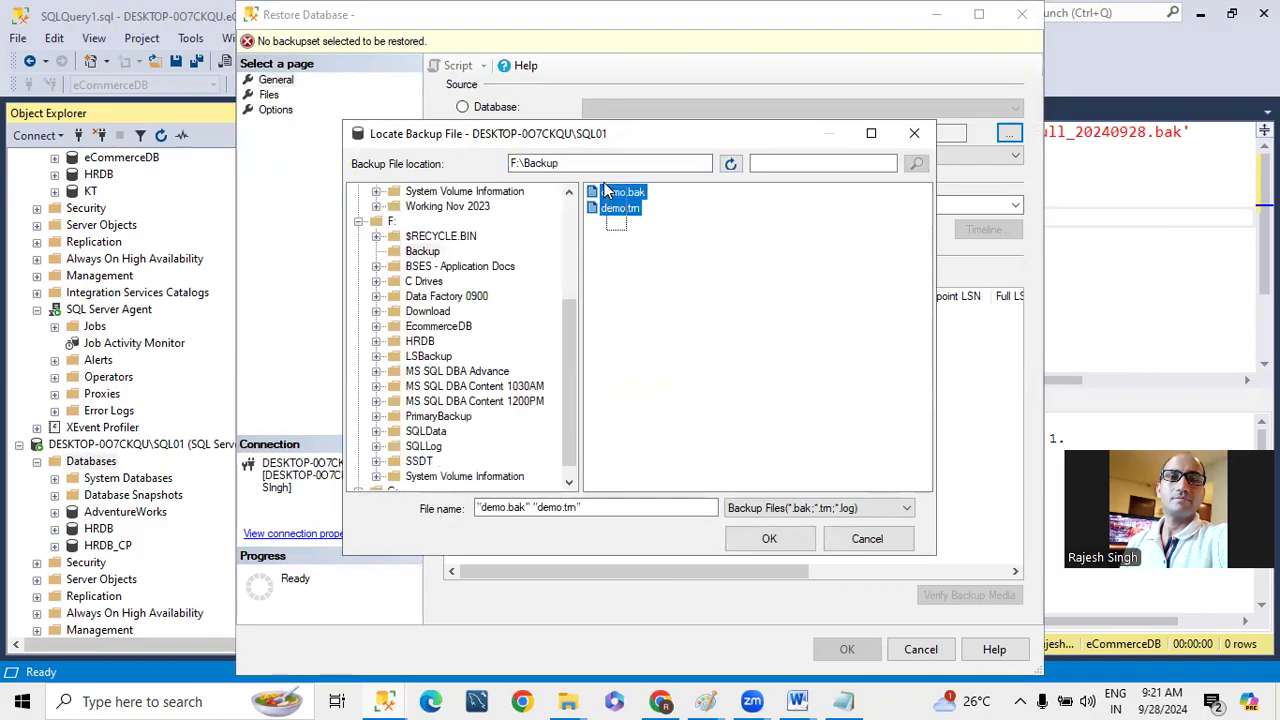
left_click(750, 536)
left_click(668, 477)
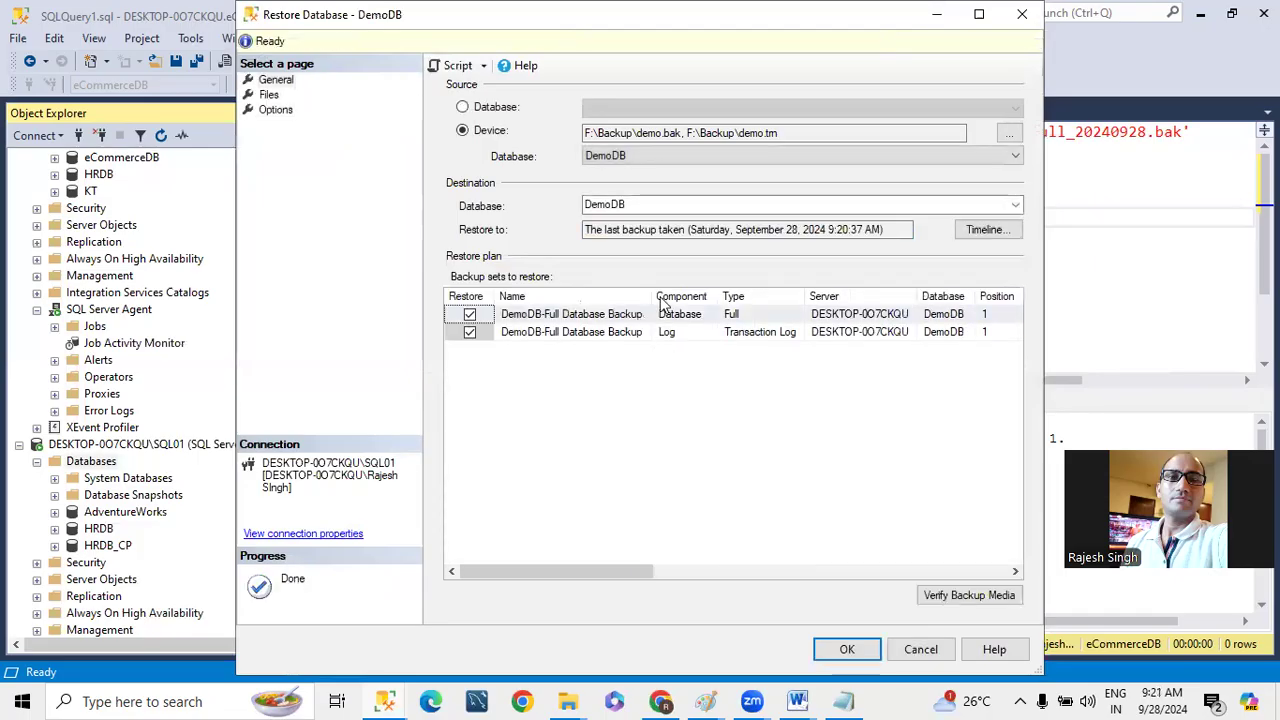
- Set the recovery state of the DemoDB restore to RESTORE WITH NORECOVERY and review its file locations and restore plan
left_click(269, 95)
left_click(275, 109)
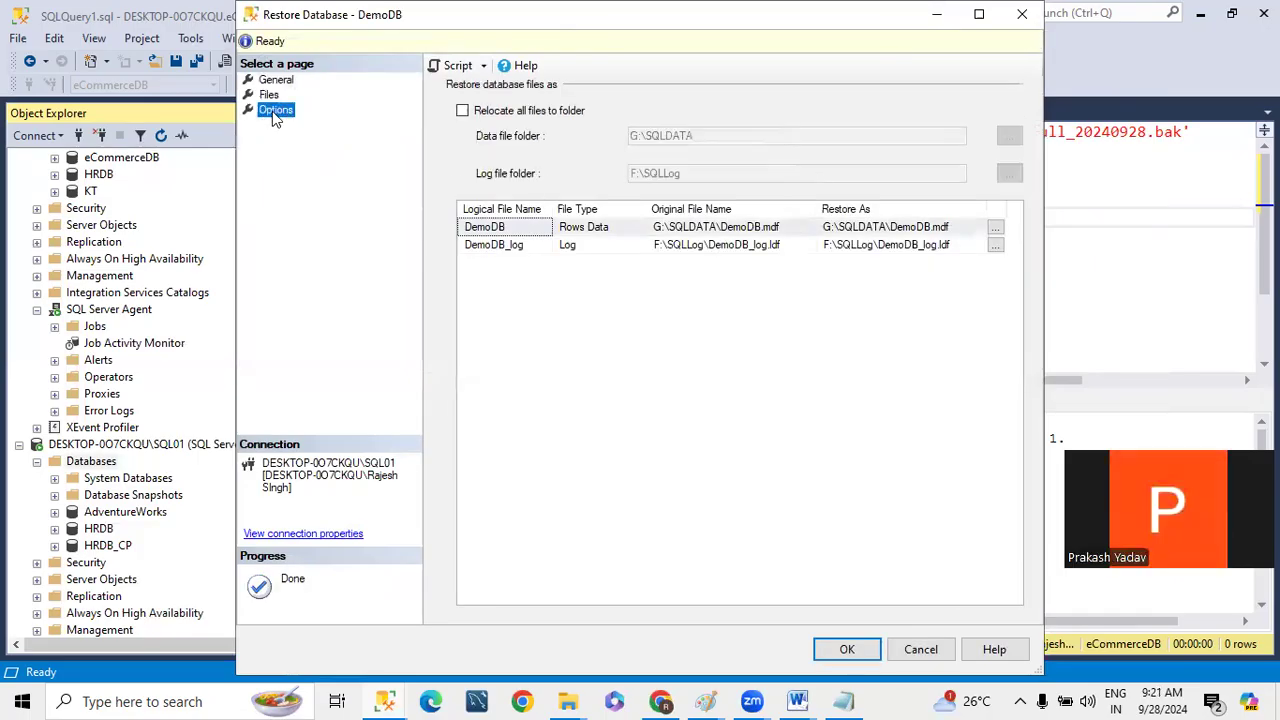
left_click(650, 180)
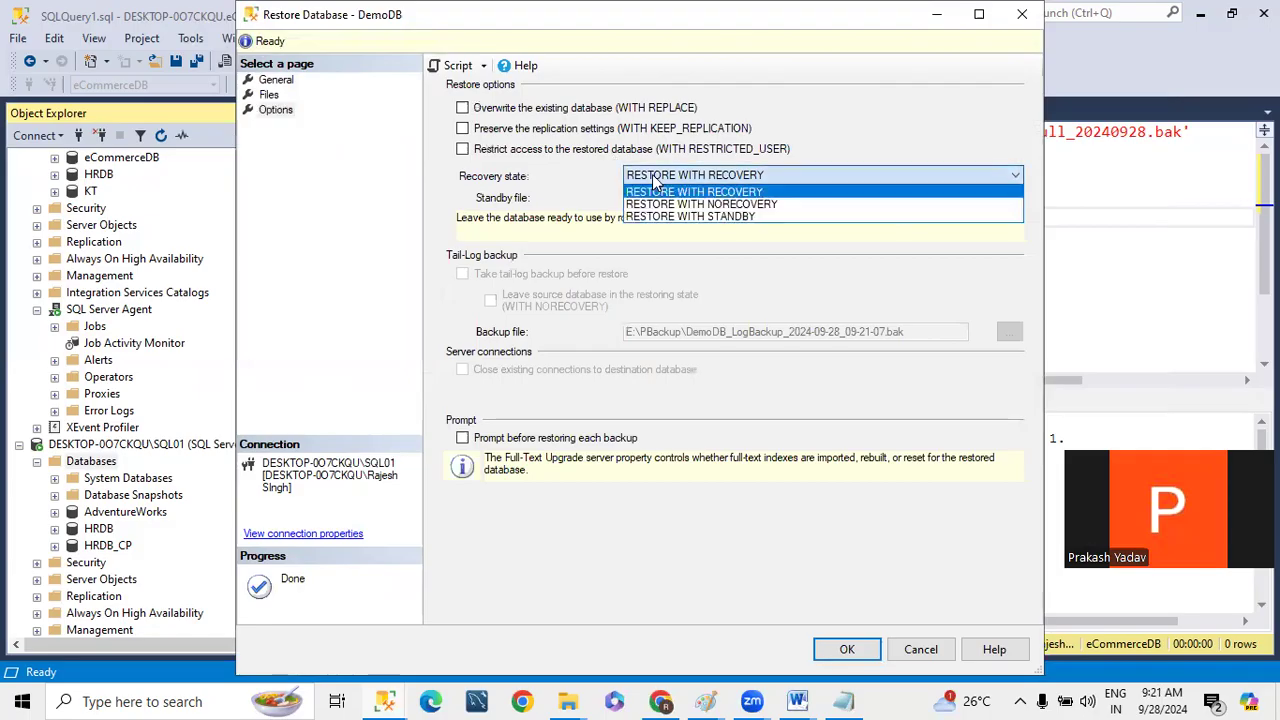
left_click(673, 203)
left_click(276, 80)
left_click(269, 95)
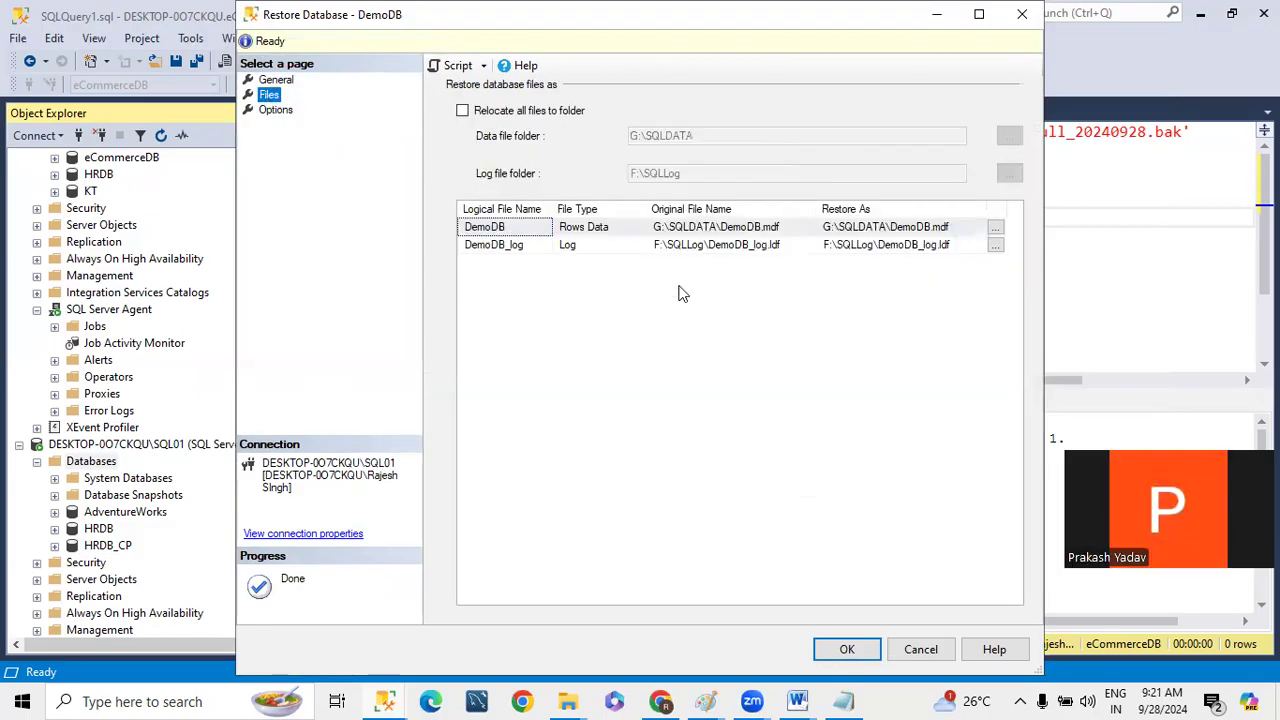
left_click(277, 80)
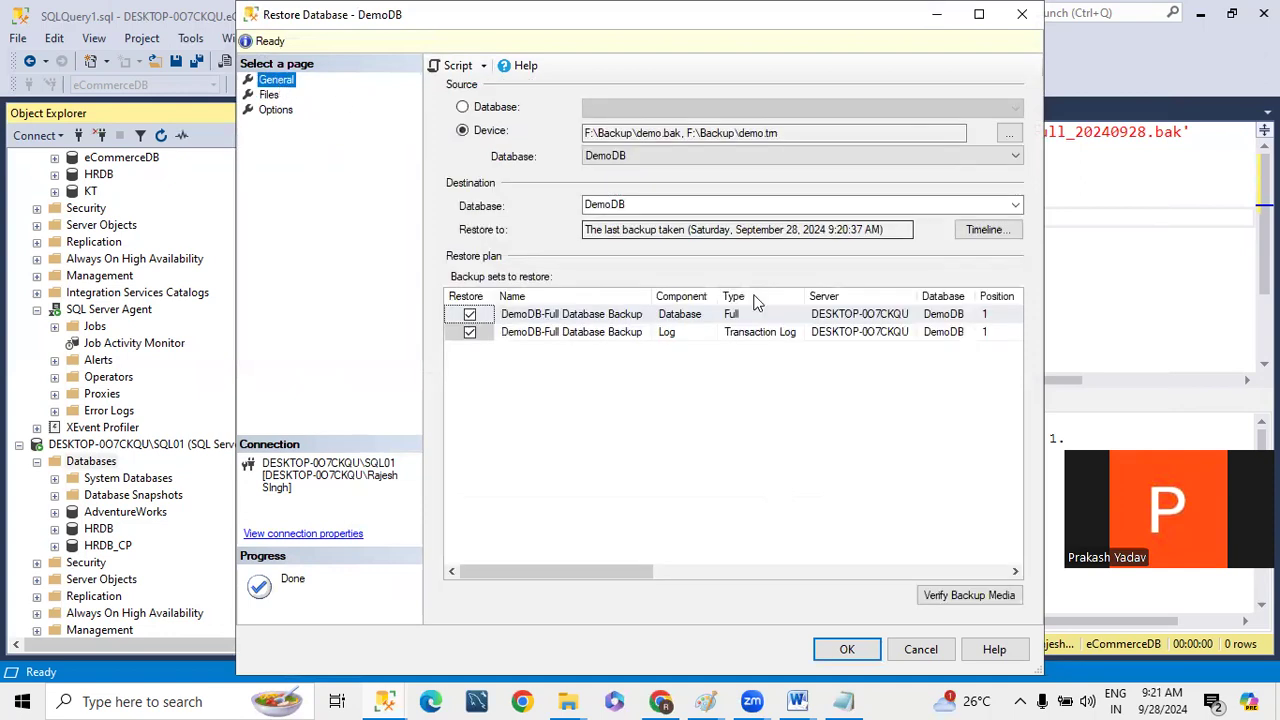
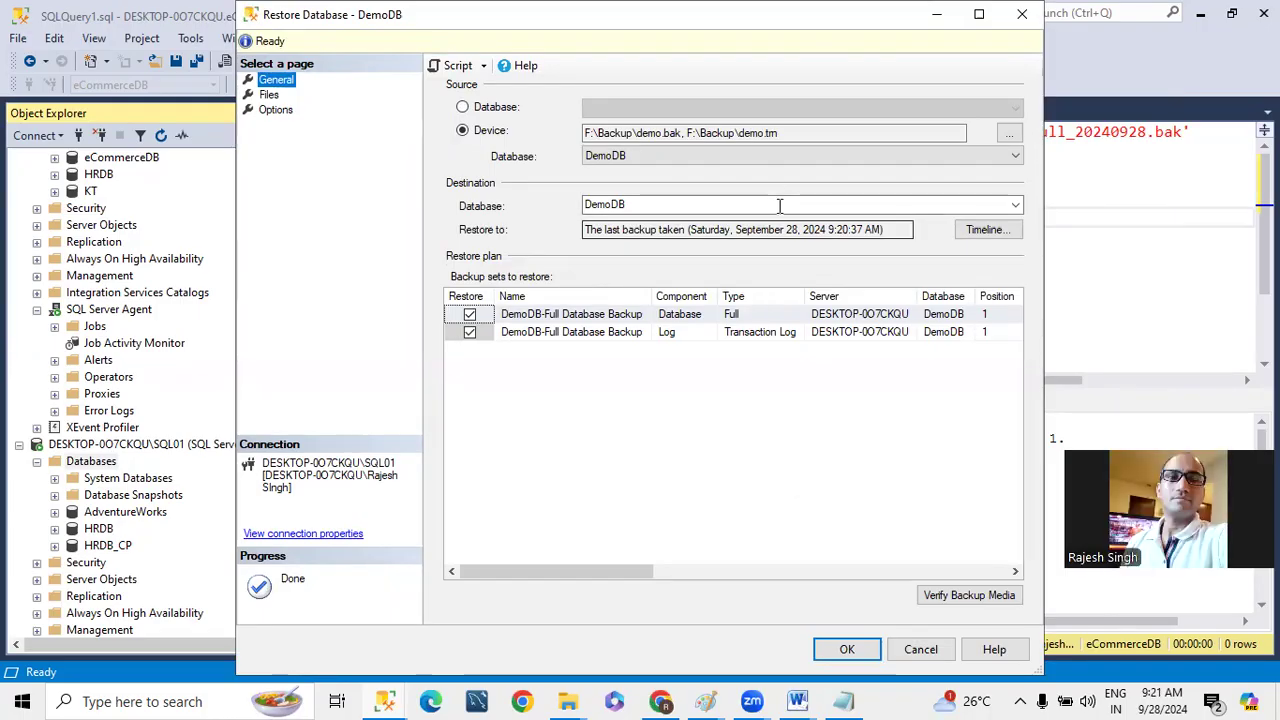
- Generate the T-SQL script of the DemoDB restore and review its RESTORE DATABASE and RESTORE LOG statements
left_click(274, 110)
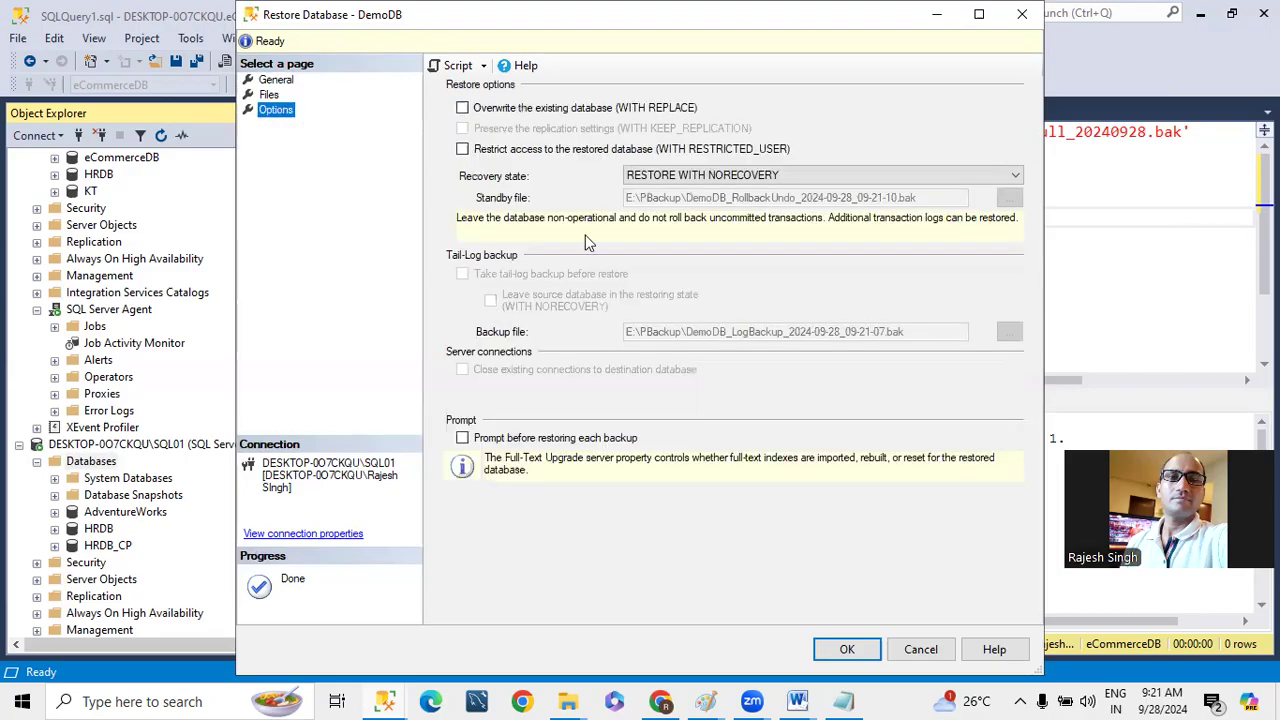
left_click(456, 66)
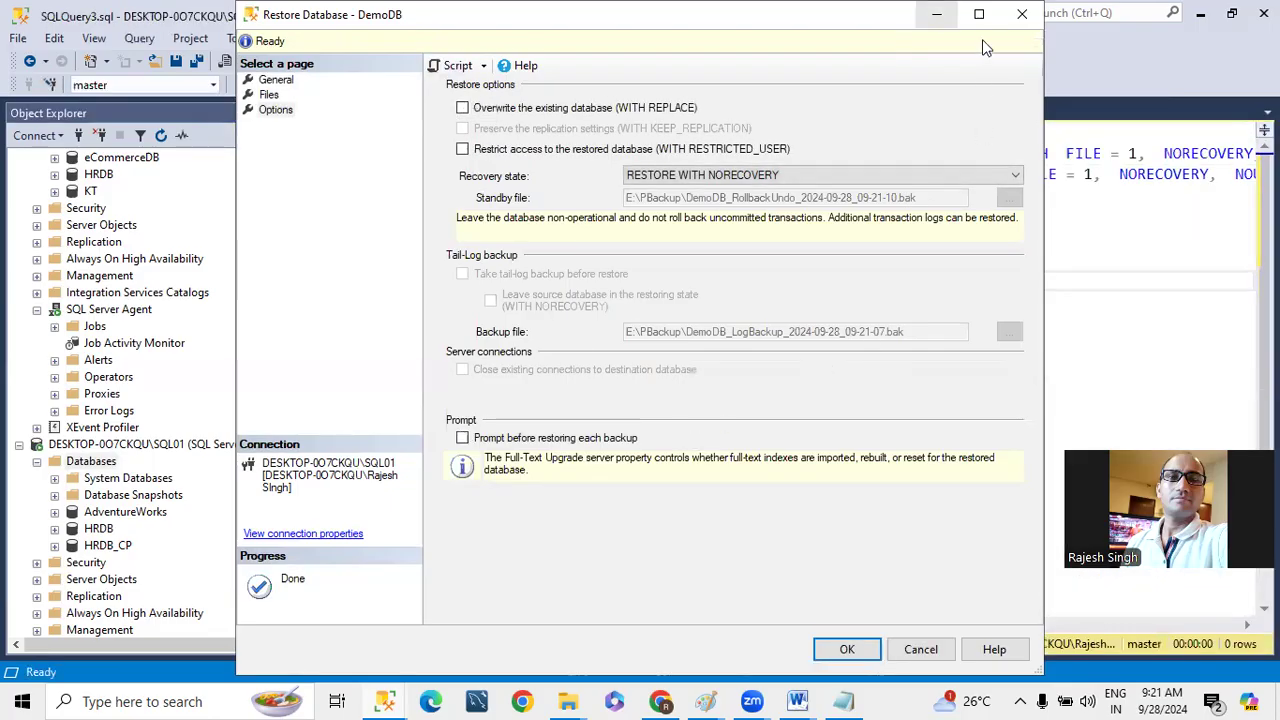
left_click(937, 14)
left_click_drag(620, 155, 808, 158)
left_click_drag(629, 177, 757, 177)
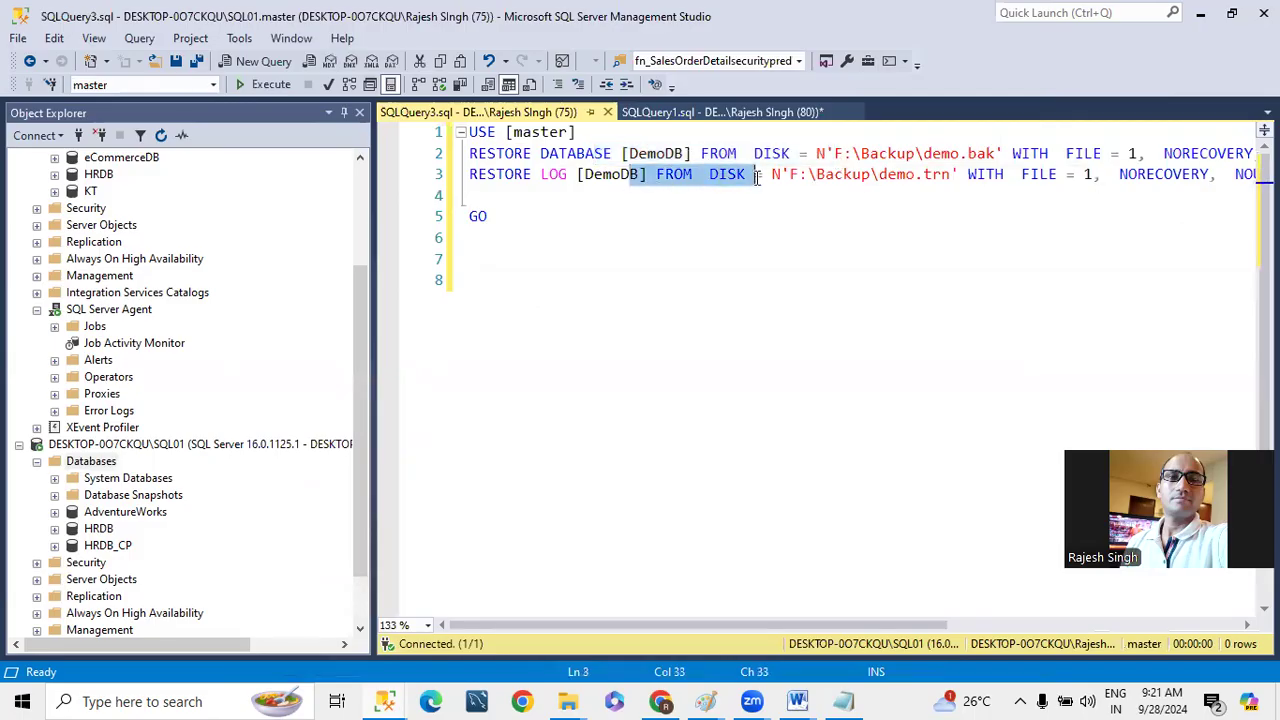
- Put each WITH clause of the restore script on its own line, remove the blank line before GO, and try to run the script
left_click(1013, 155)
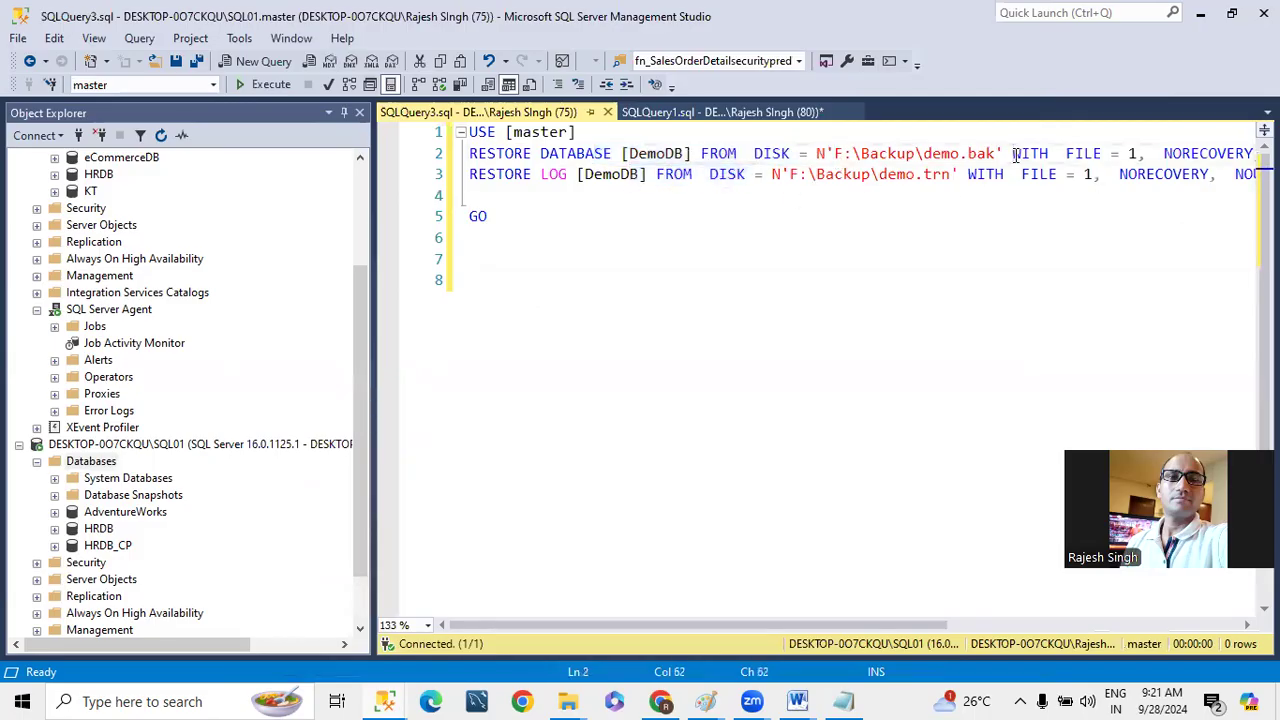
key("Return")
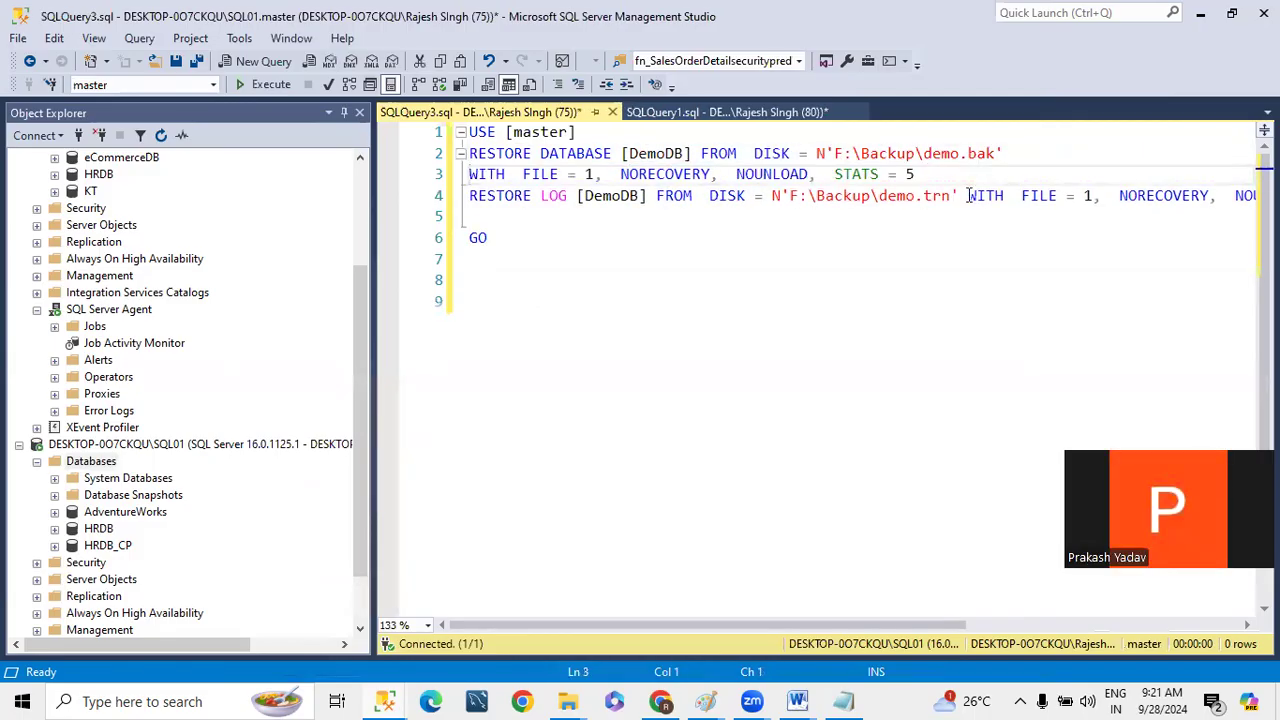
left_click(967, 196)
key("Return")
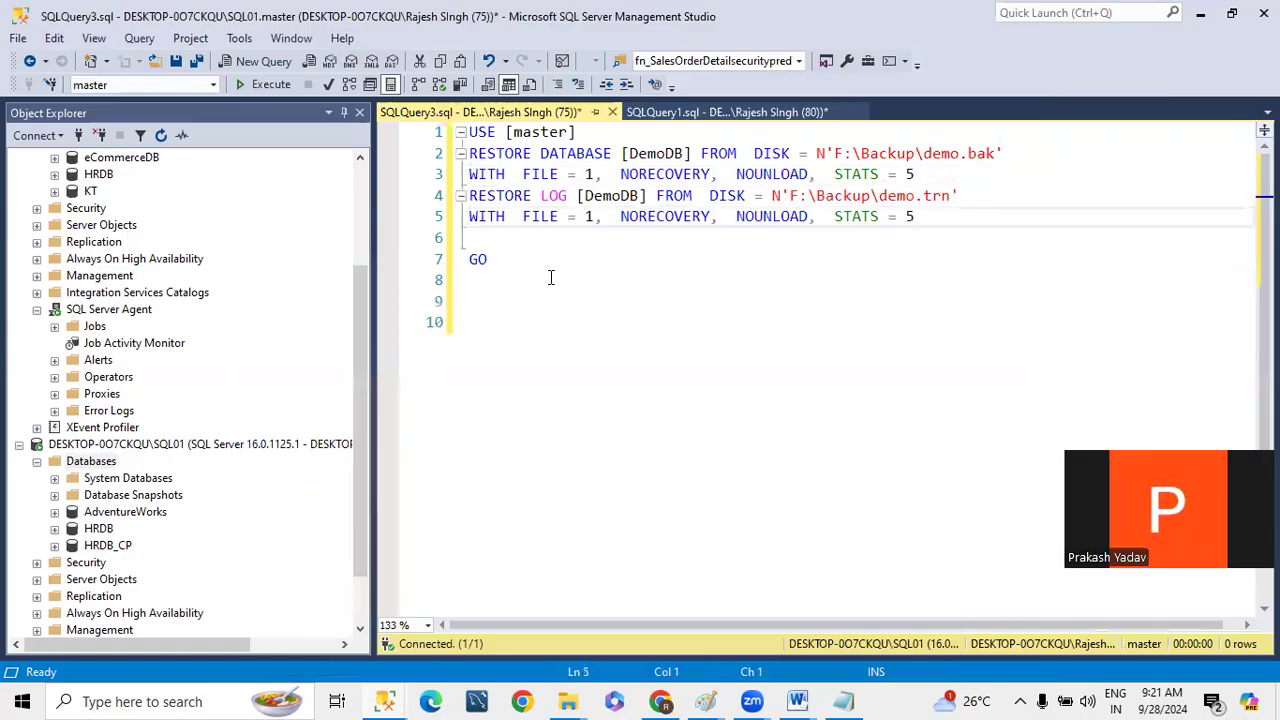
left_click(488, 231)
key("Delete")
key("ctrl+a")
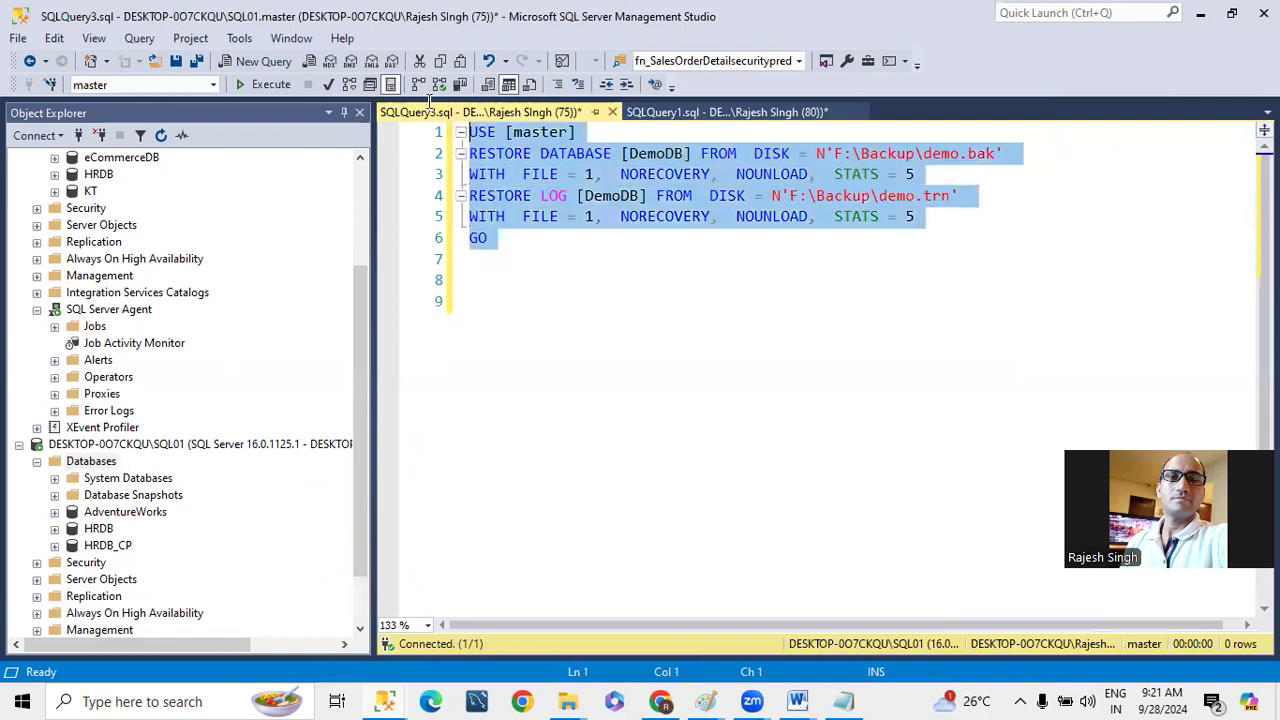
left_click(268, 85)
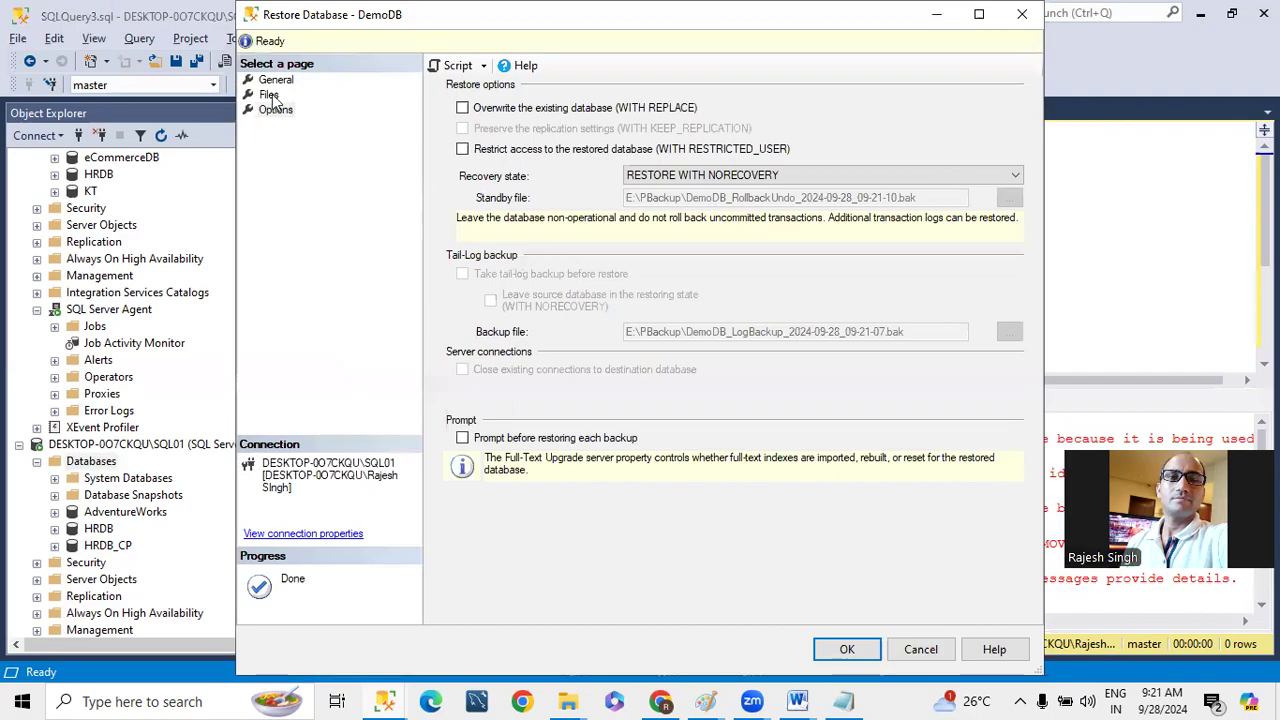
- Set the restored file paths of DemoDB to G:\SQLDATA\DemoDB01.mdf and F:\SQLLog\DemoDB01_log.ldf
left_click(270, 95)
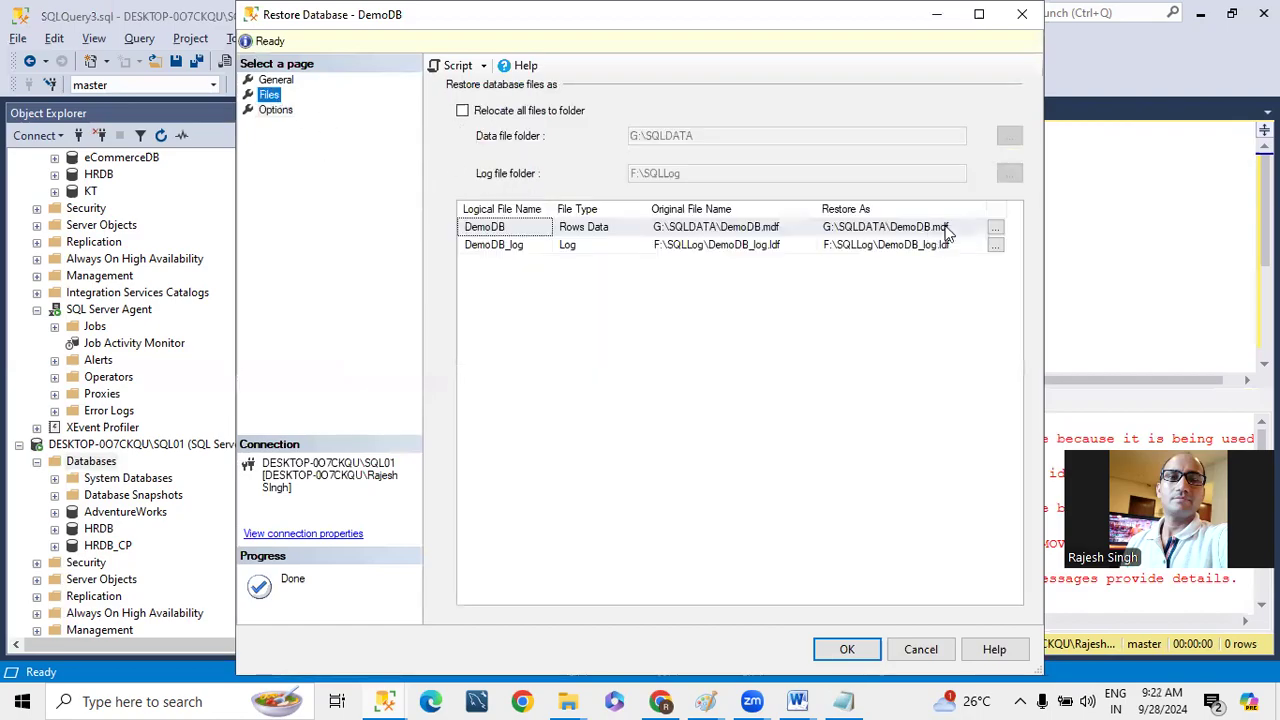
left_click(898, 227)
left_click(927, 227)
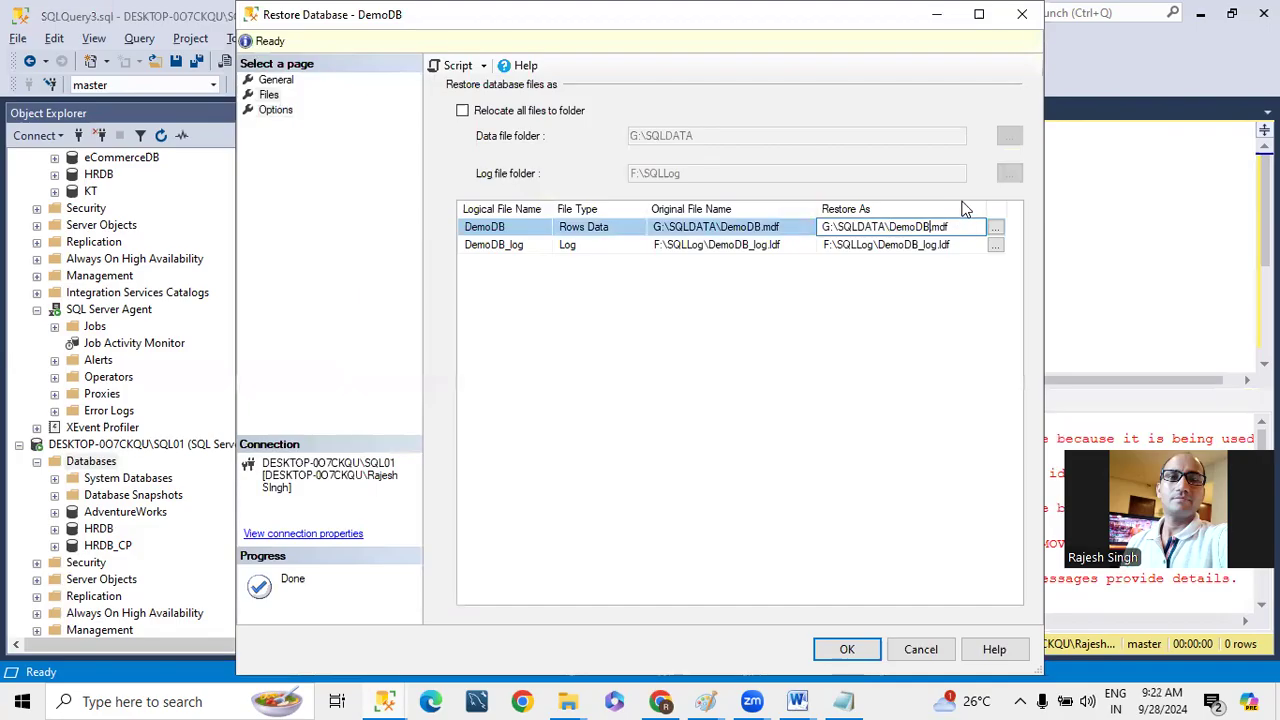
type("01")
left_click(919, 245)
type("01")
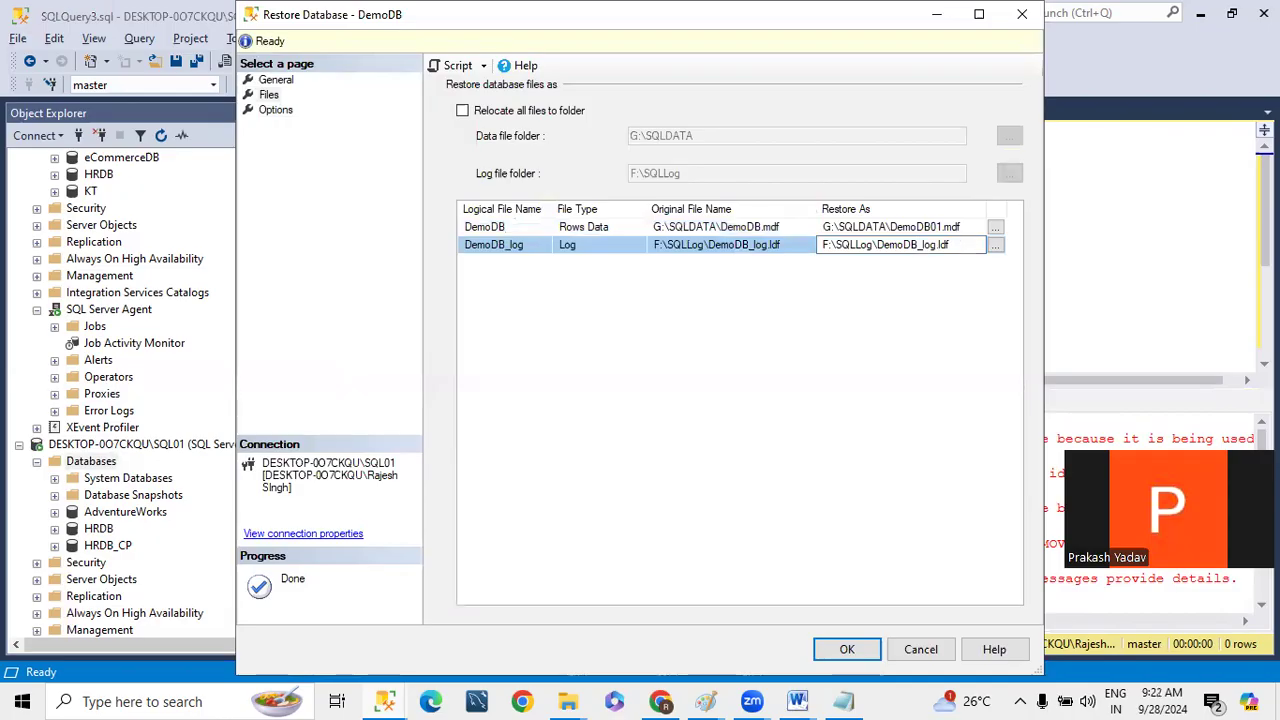
- Script the DemoDB restore with the relocated files to a new query and put each WITH clause on its own line
left_click(455, 66)
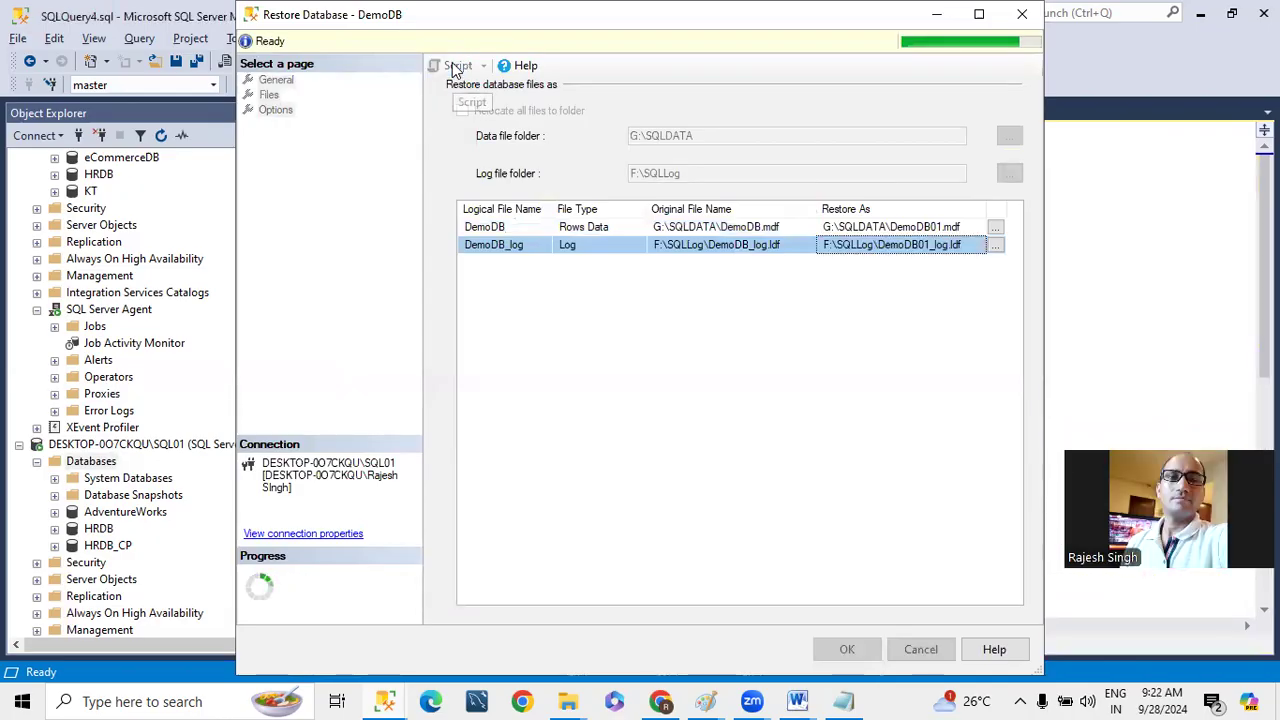
left_click(1112, 282)
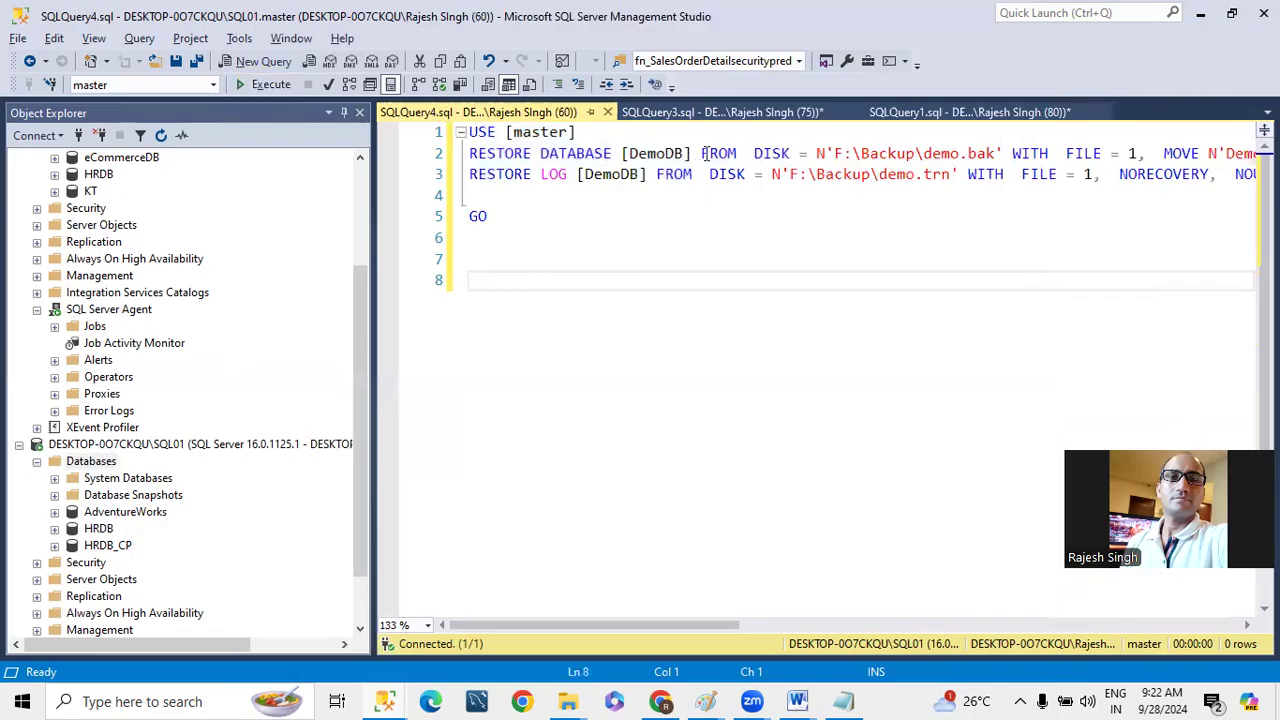
left_click(1013, 153)
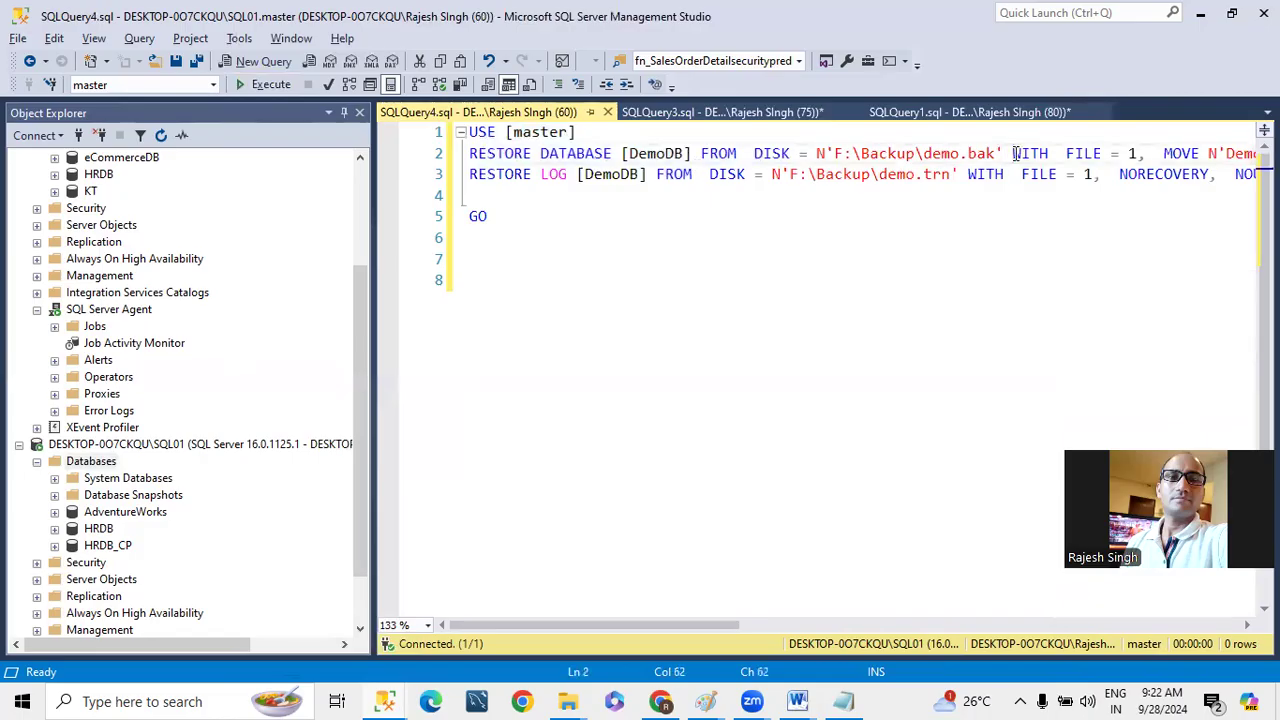
key("Return")
left_click(968, 195)
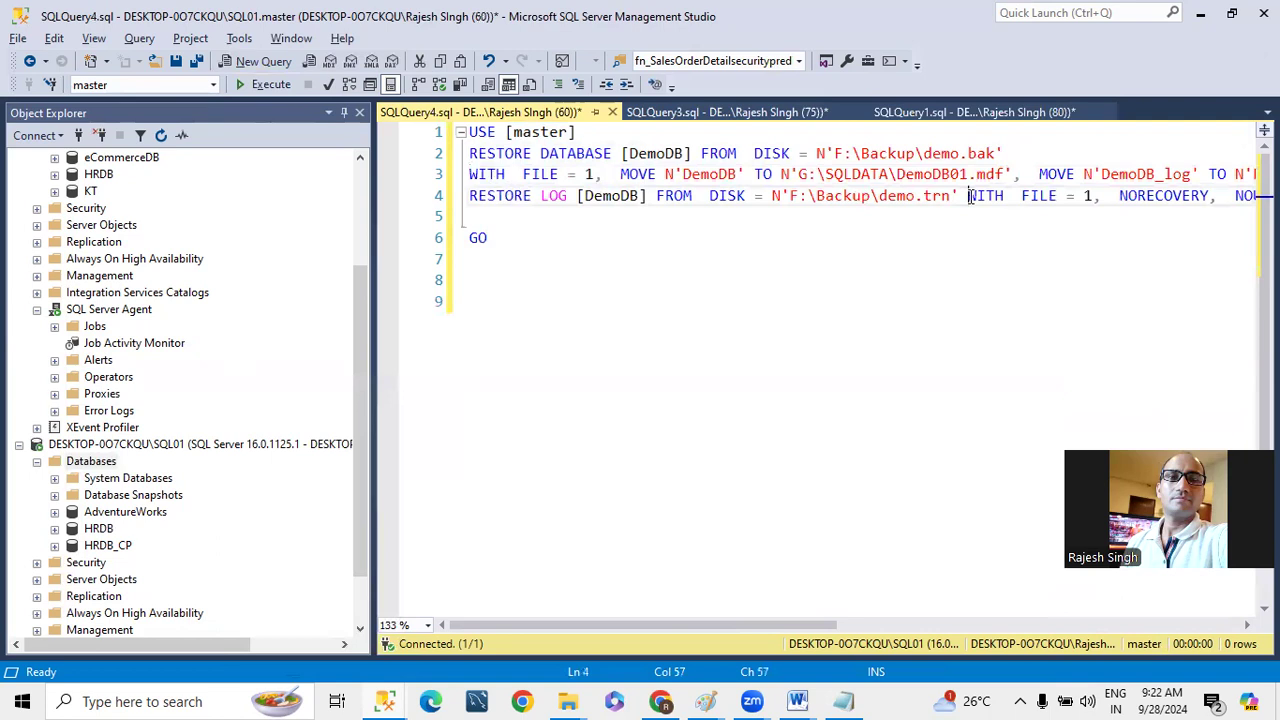
key("Return")
- Run the whole relocated restore script on SQL01 and refresh that instance's database list
left_click_drag(656, 266, 410, 137)
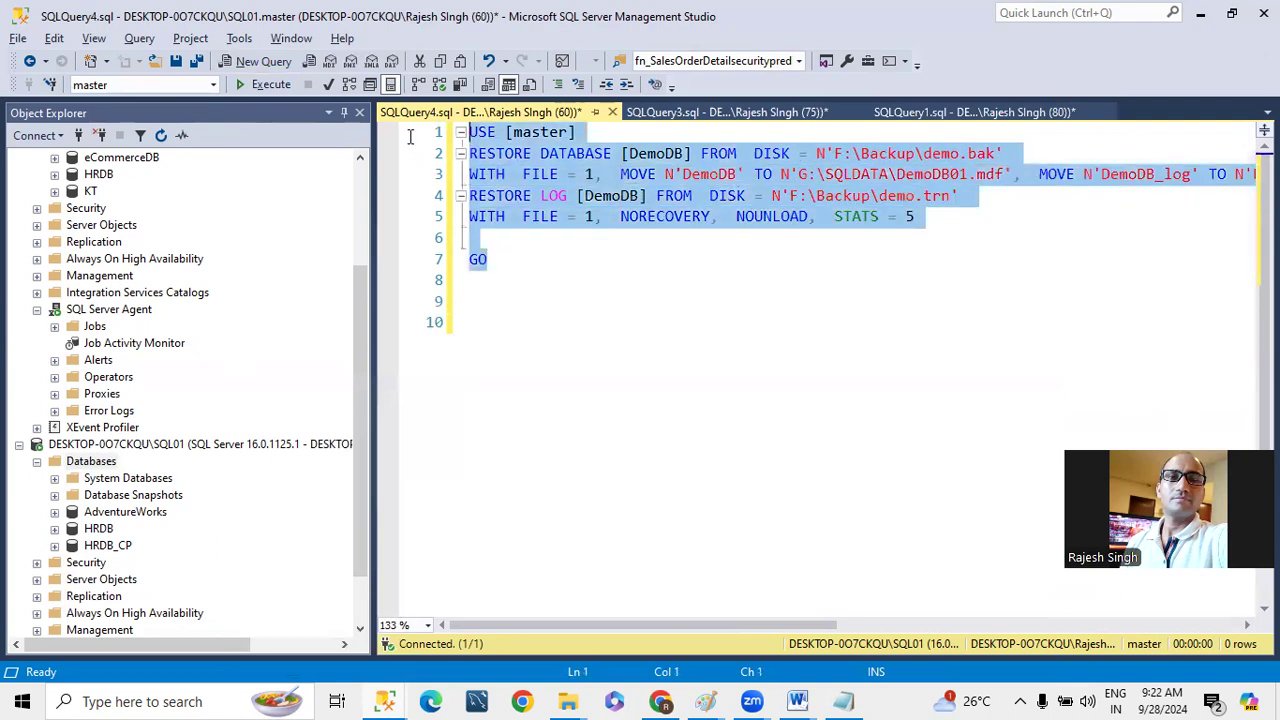
left_click(259, 85)
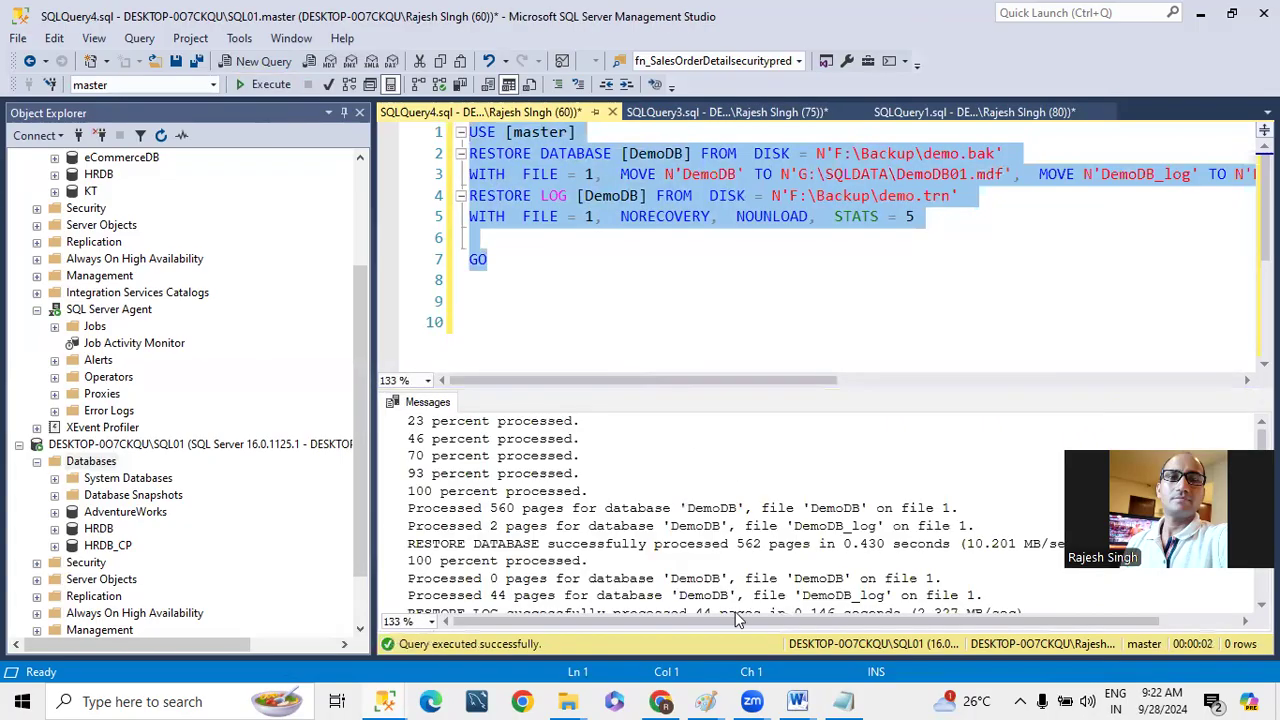
left_click(101, 463)
key("F5")
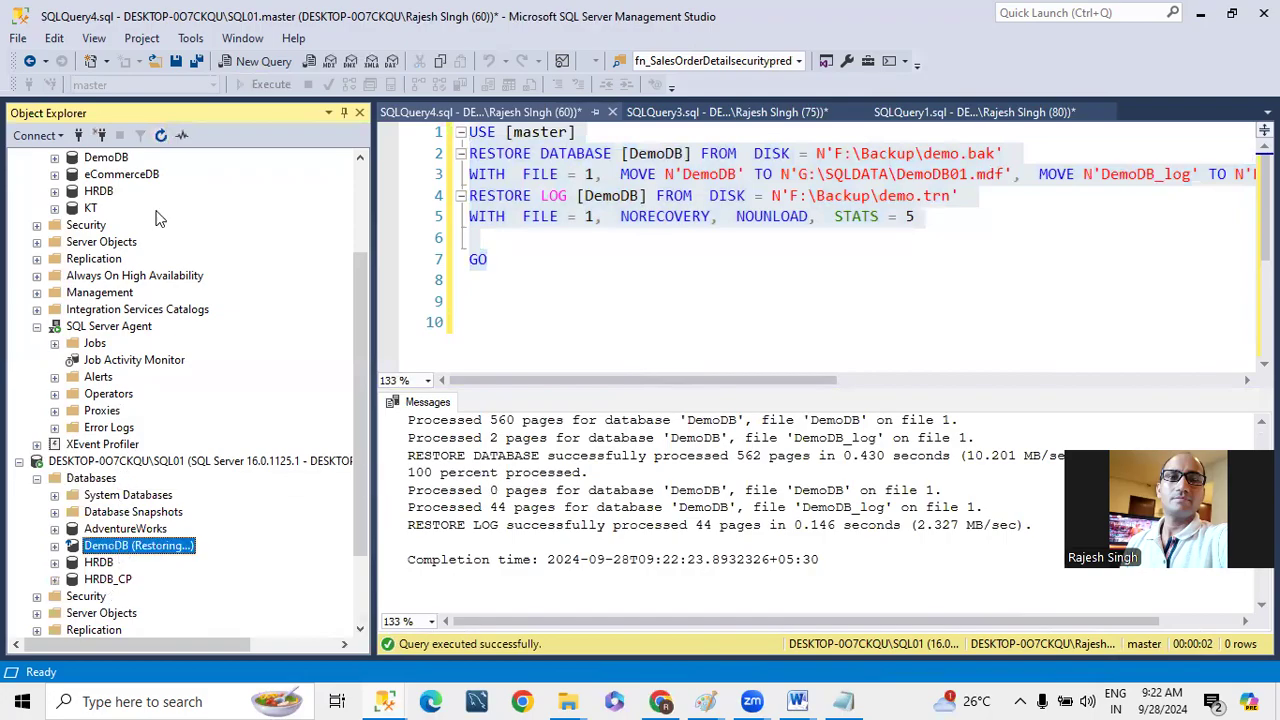
- Enable DemoDB on the primary instance as a log shipping primary database and open its transaction log backup settings
scroll(115, 262, "up", 3)
right_click(117, 295)
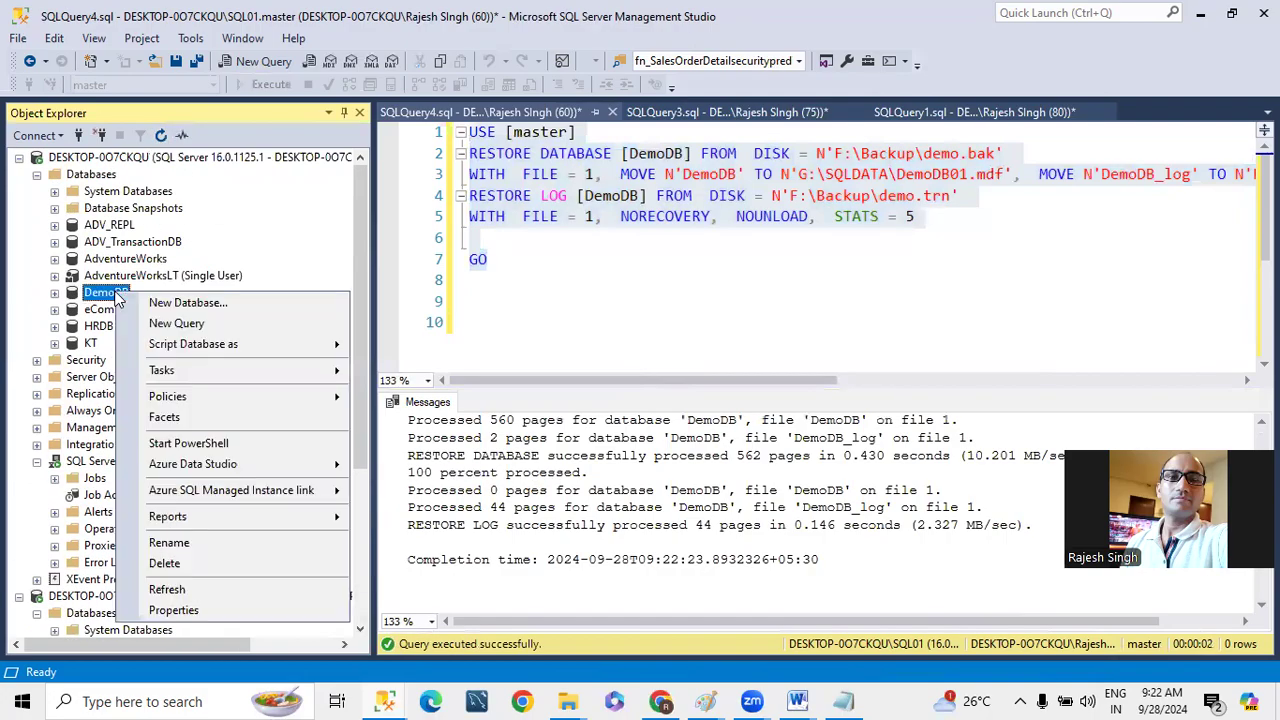
mouse_move(163, 368)
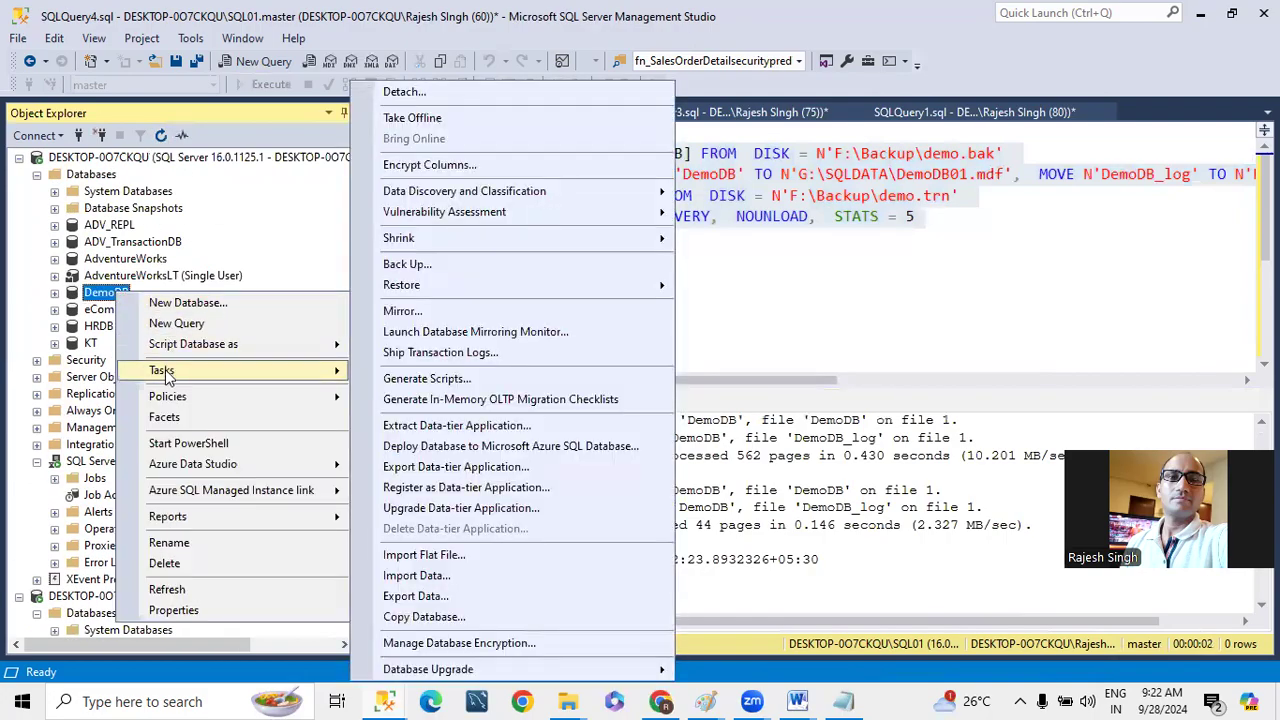
left_click(445, 352)
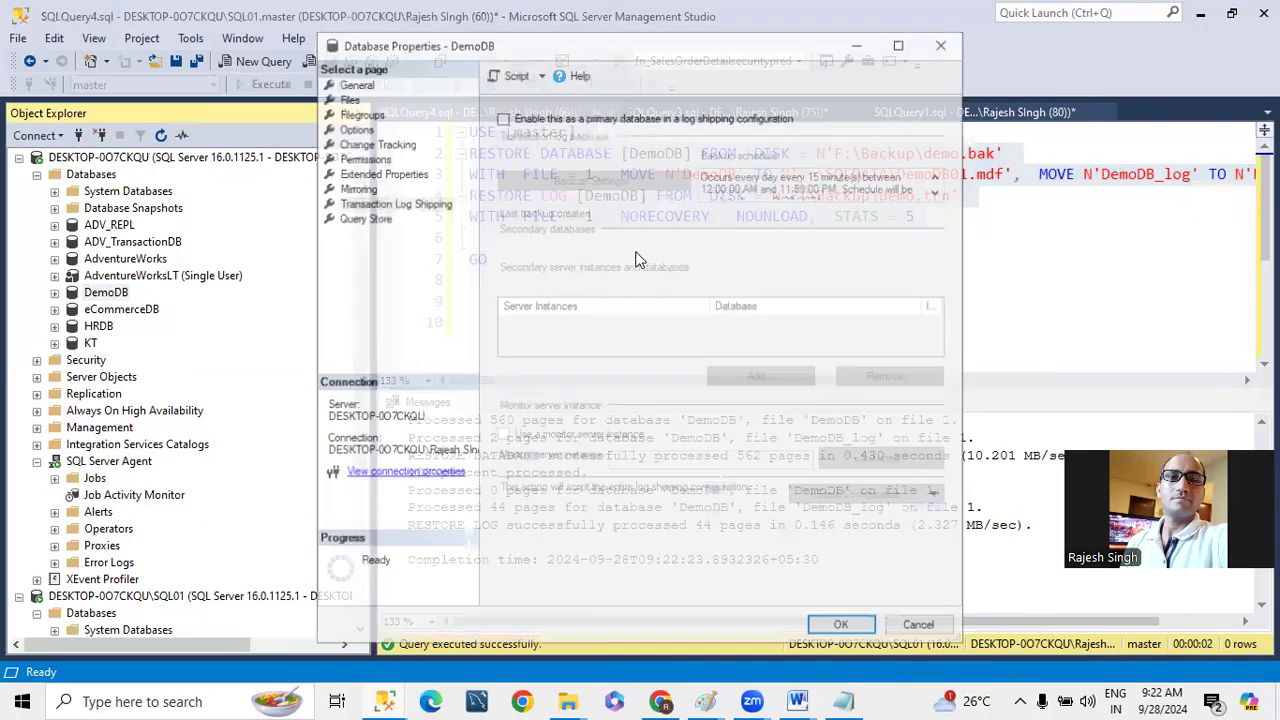
left_click(567, 118)
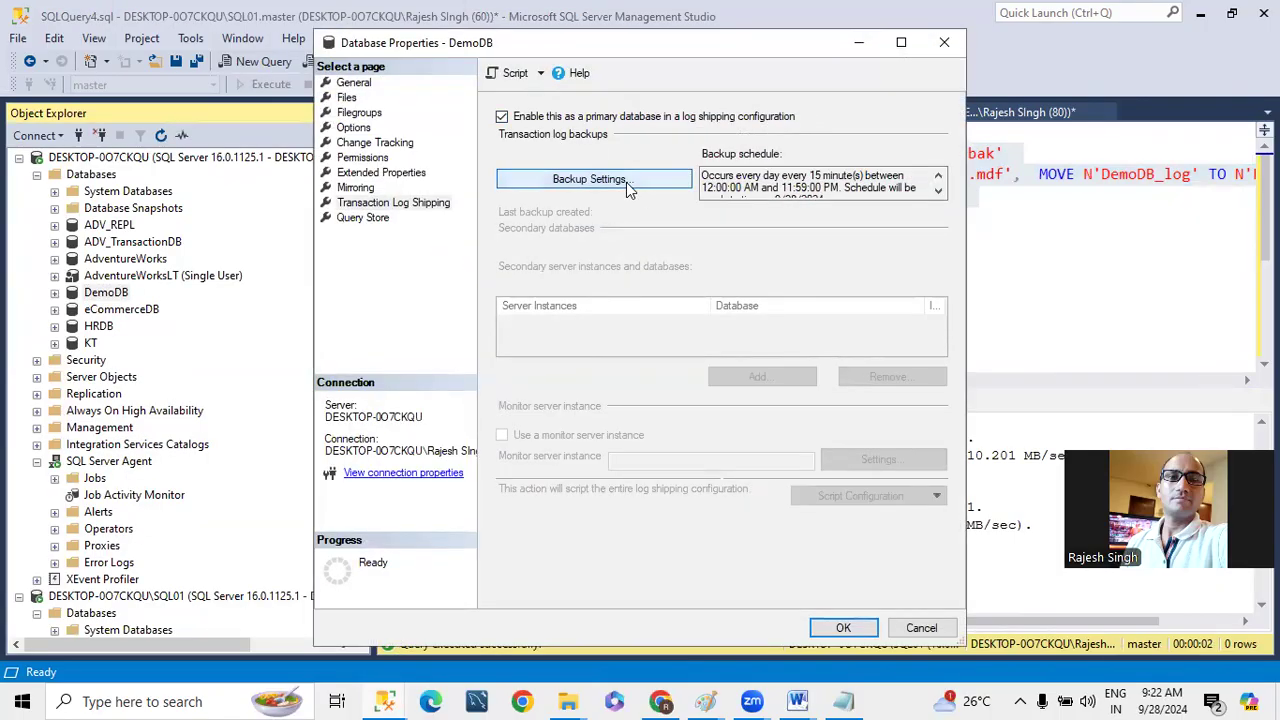
left_click(626, 182)
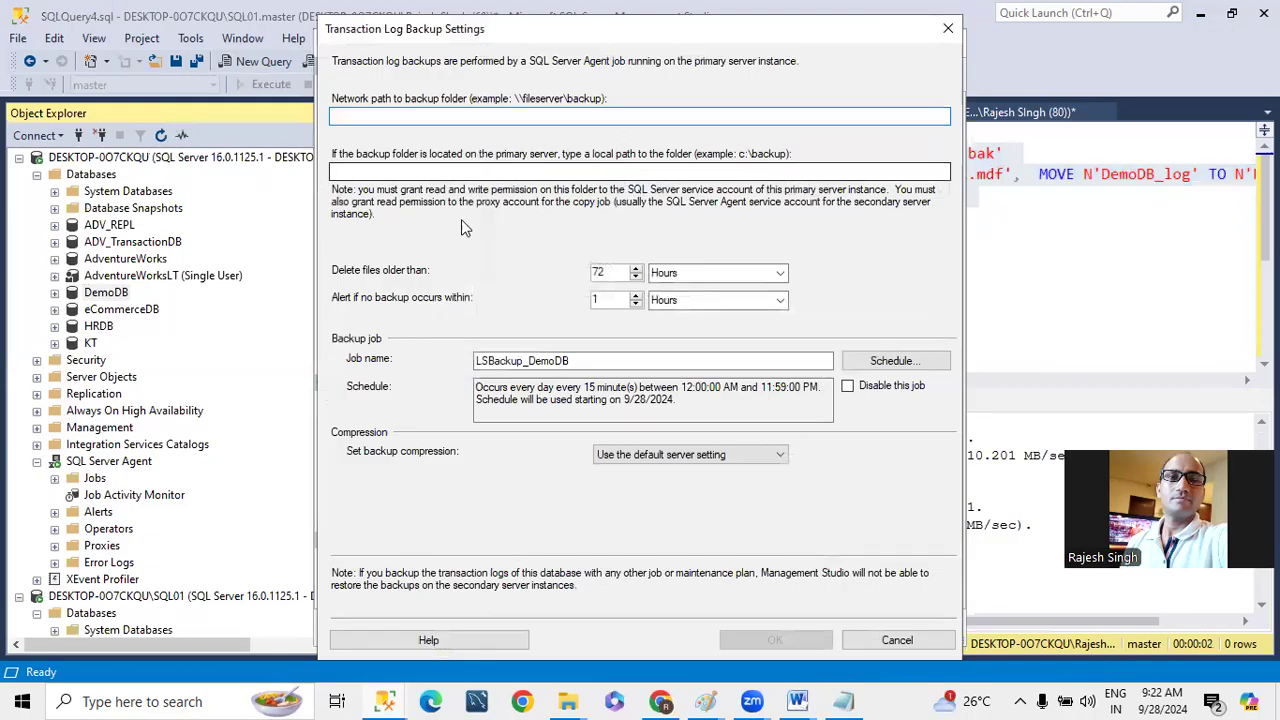
- Switch to File Explorer and open the LSBackup share under \\DESKTOP-0O7CKQU
left_click(567, 701)
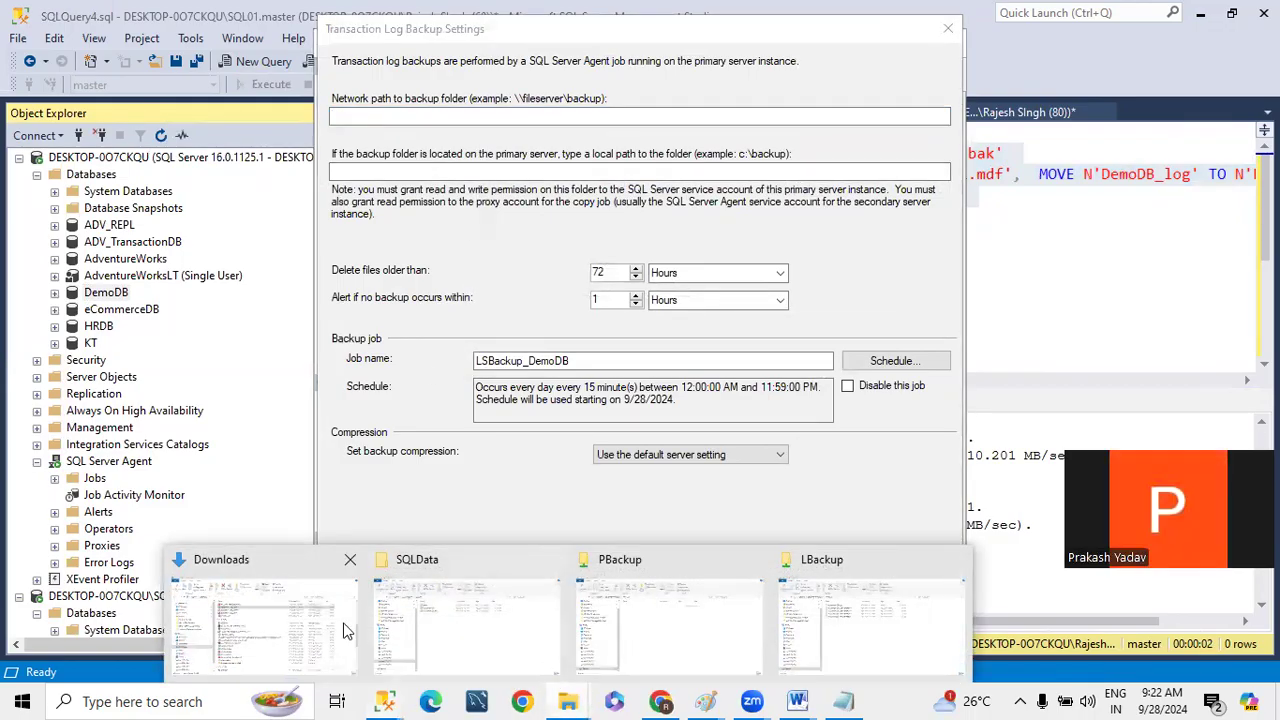
left_click(703, 606)
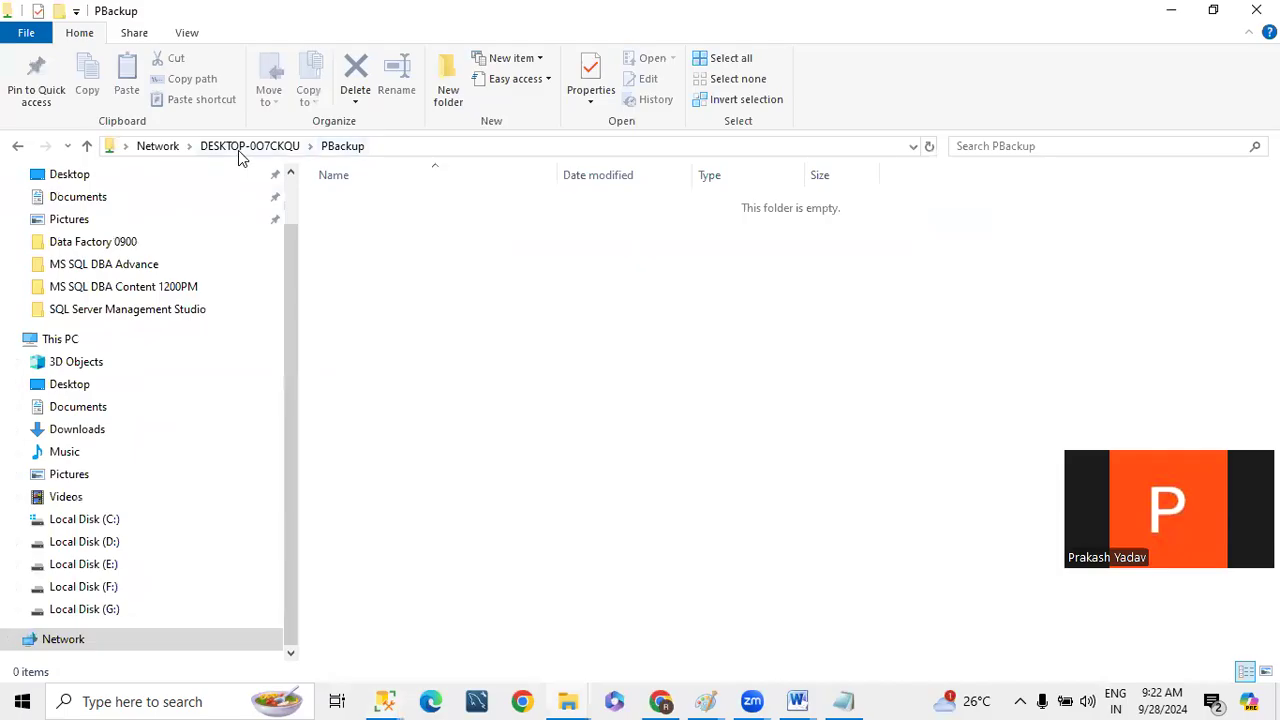
left_click(242, 148)
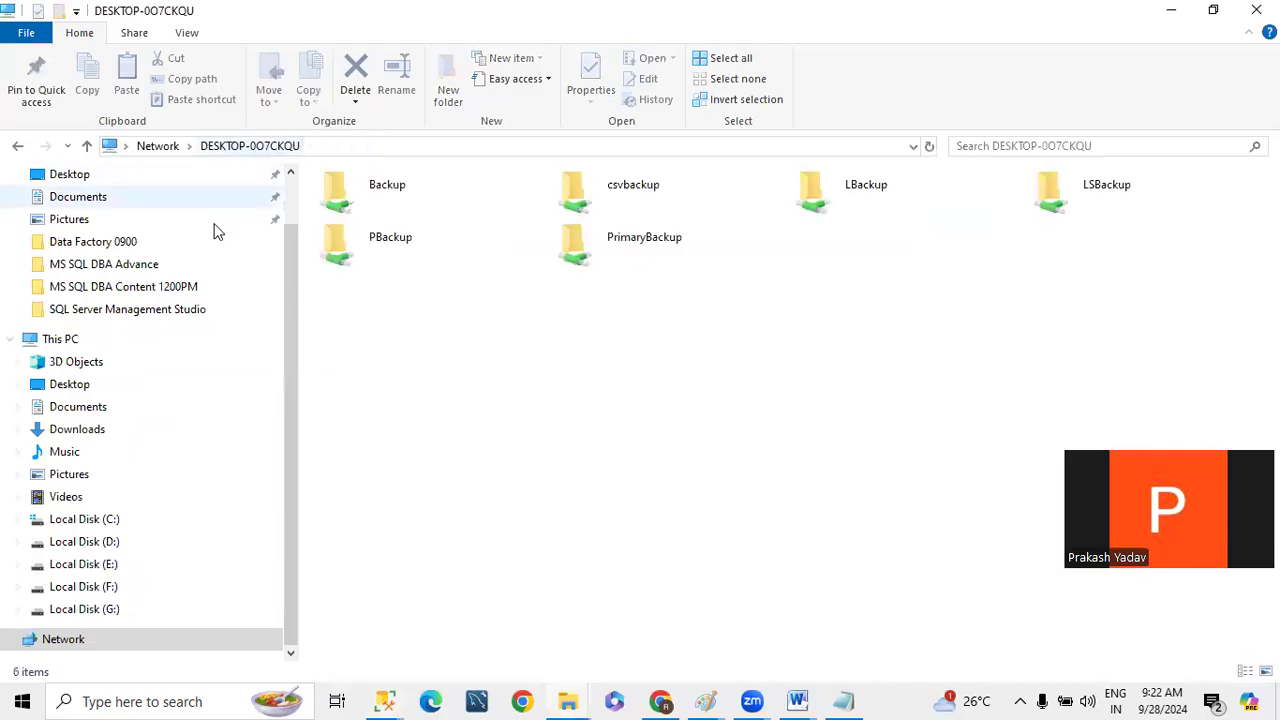
left_click(92, 587)
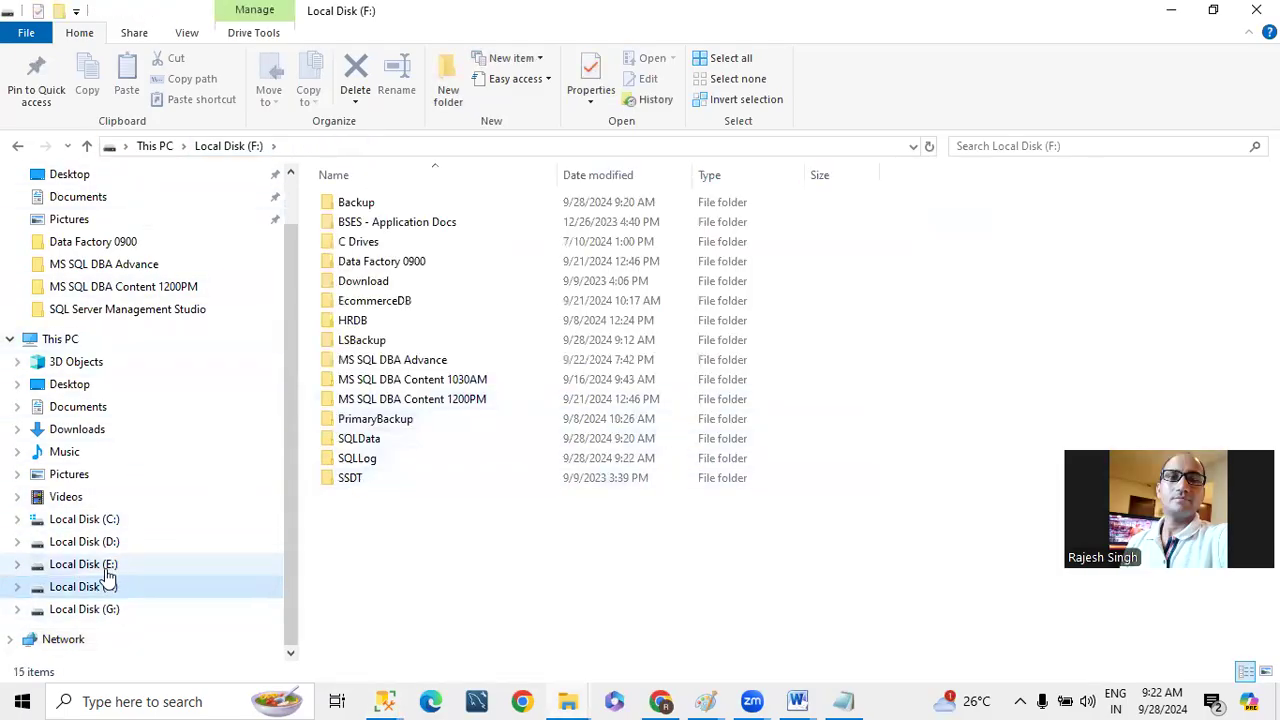
left_click(100, 609)
key("super+r")
key("ctrl+c")
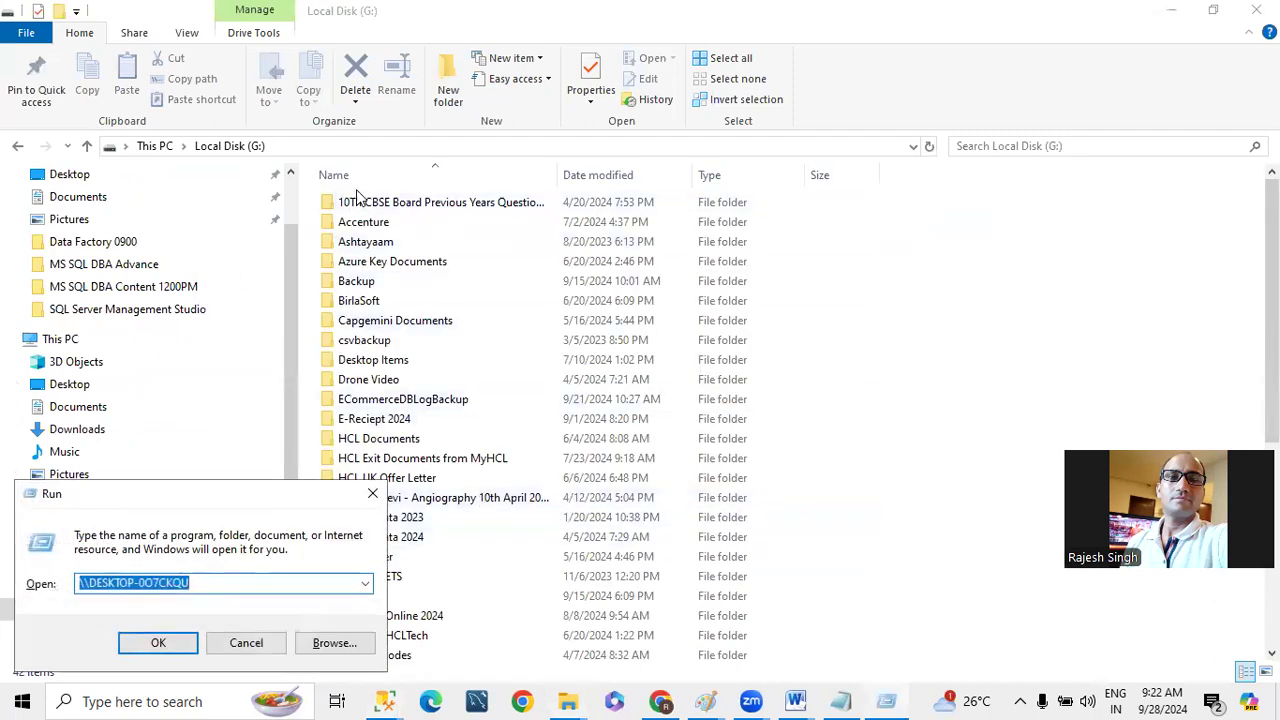
key("Escape")
left_click(335, 146)
key("ctrl+v")
key("Return")
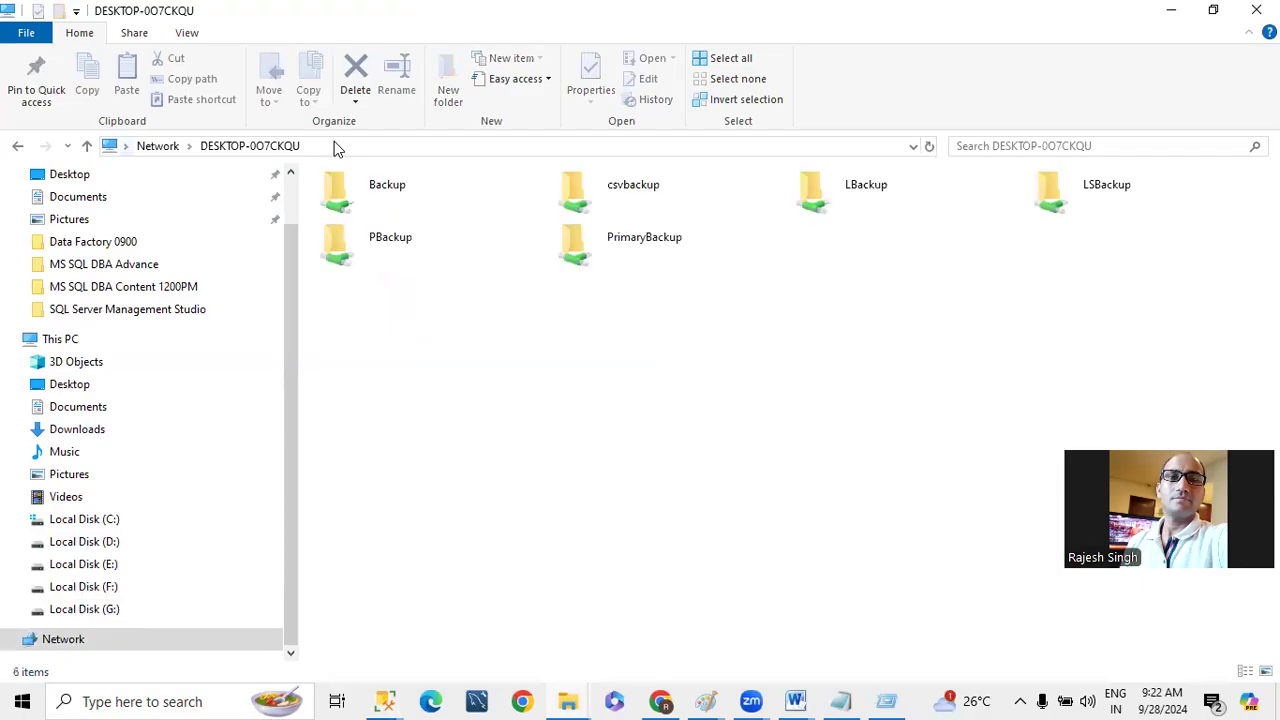
double_click(1103, 186)
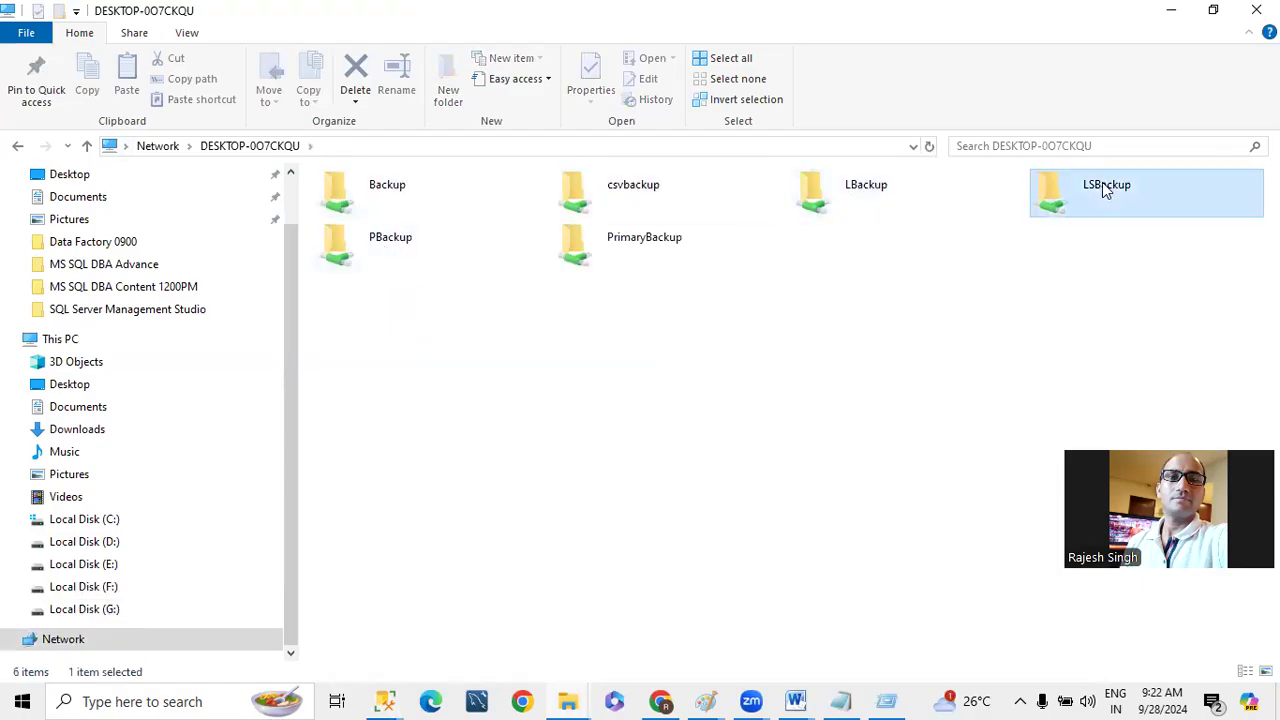
- Delete the old eCommerceDB transaction log and full backup files from the LSBackup share
left_click(436, 143)
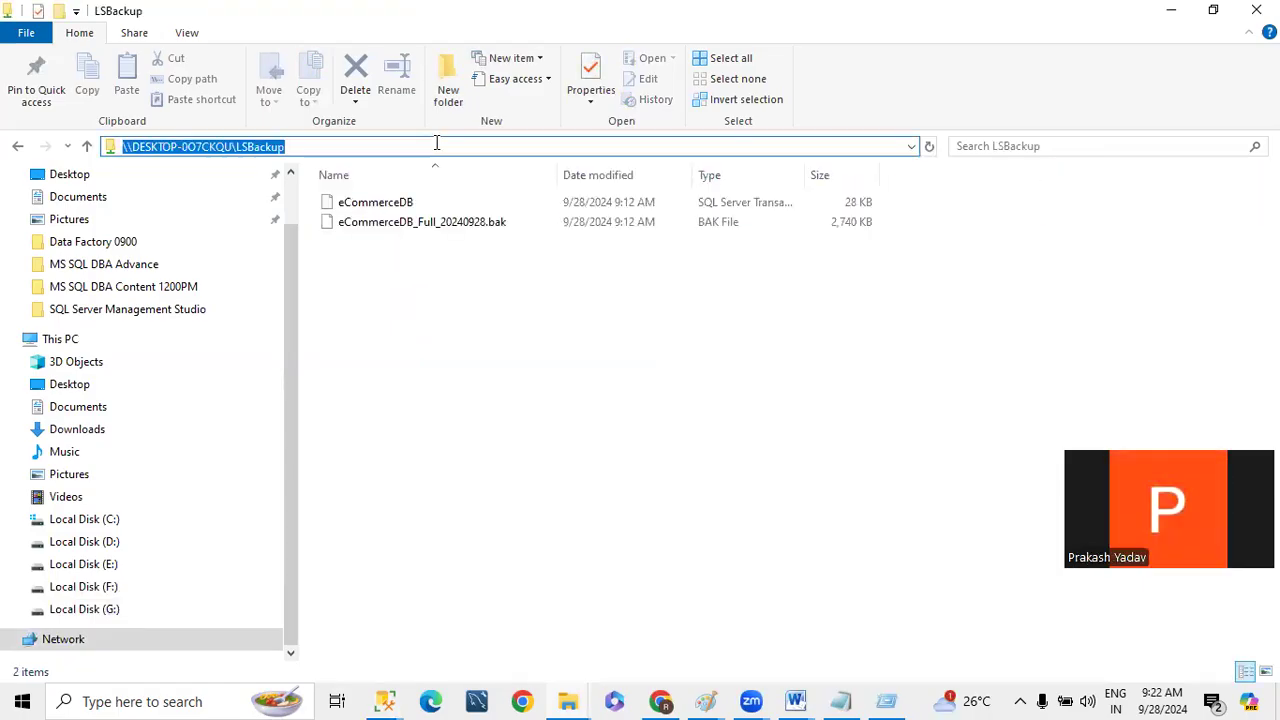
left_click(403, 269)
key("ctrl+a")
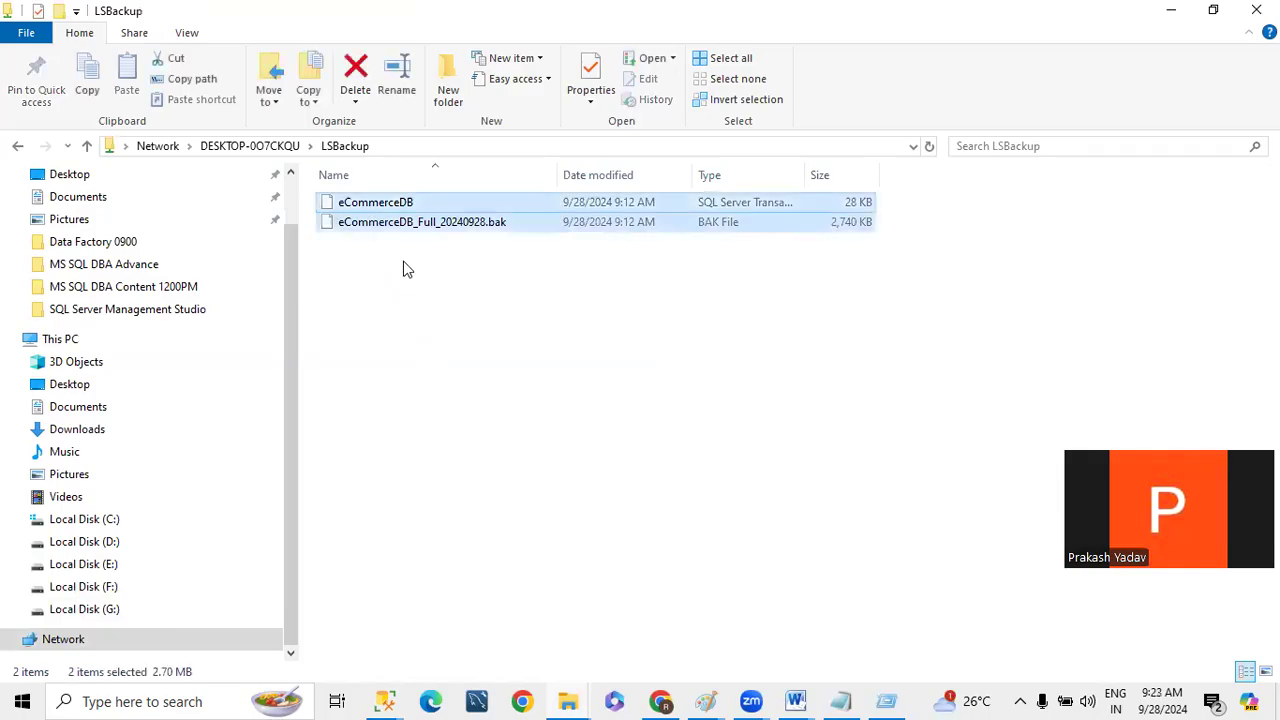
key("Delete")
key("Return")
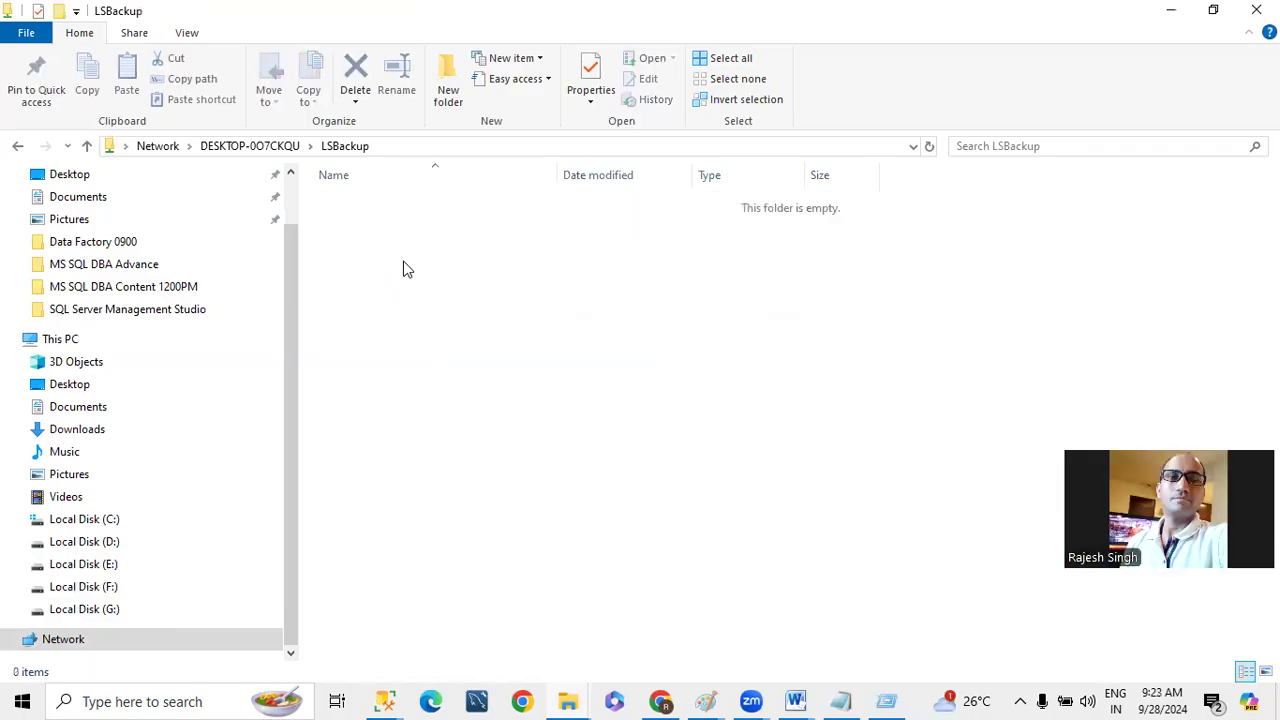
- Copy the LSBackup share's path and set \\DESKTOP-0O7CKQU\LSBackup as the network backup folder in DemoDB's transaction log backup settings
left_click(388, 146)
key("ctrl+c")
key("super+r")
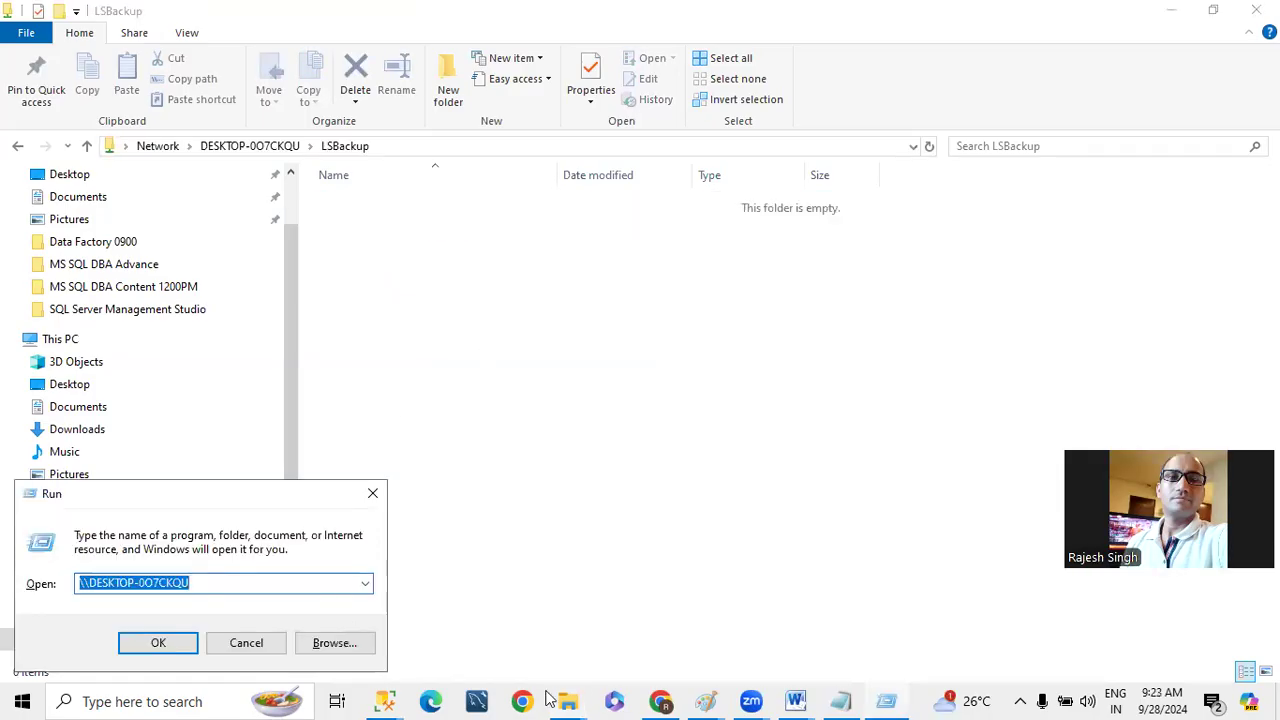
left_click(246, 642)
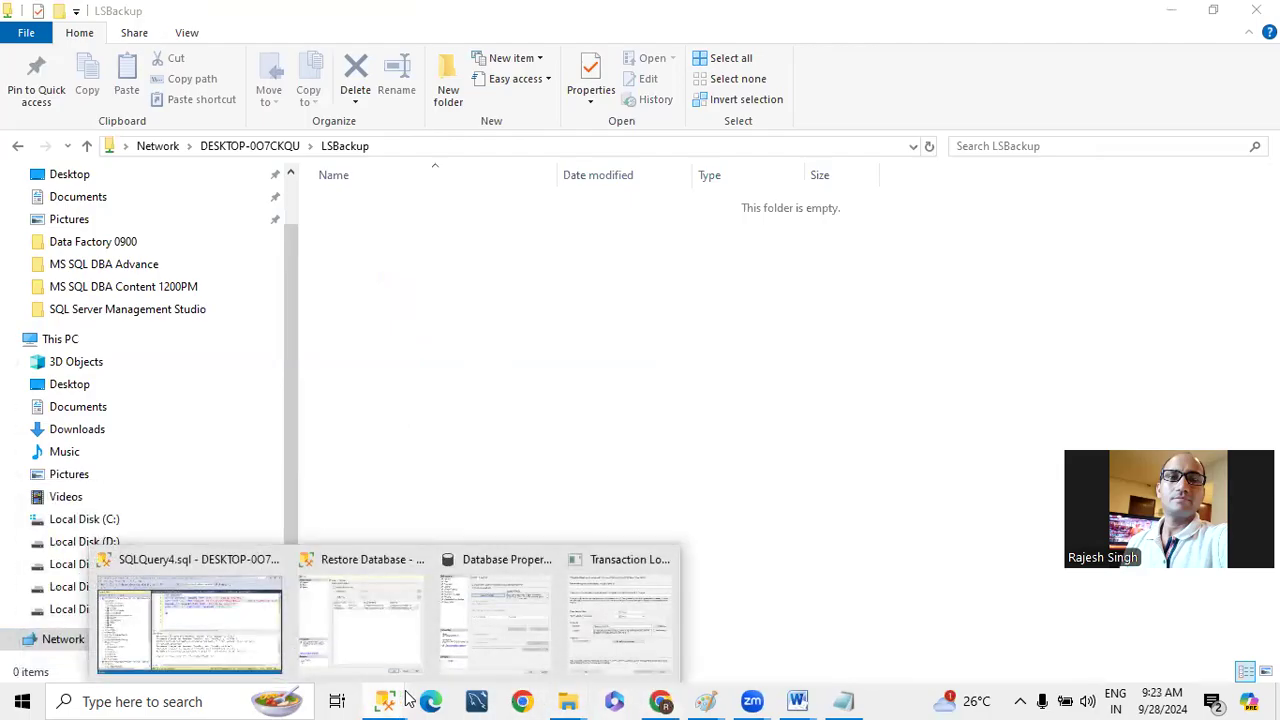
left_click(600, 655)
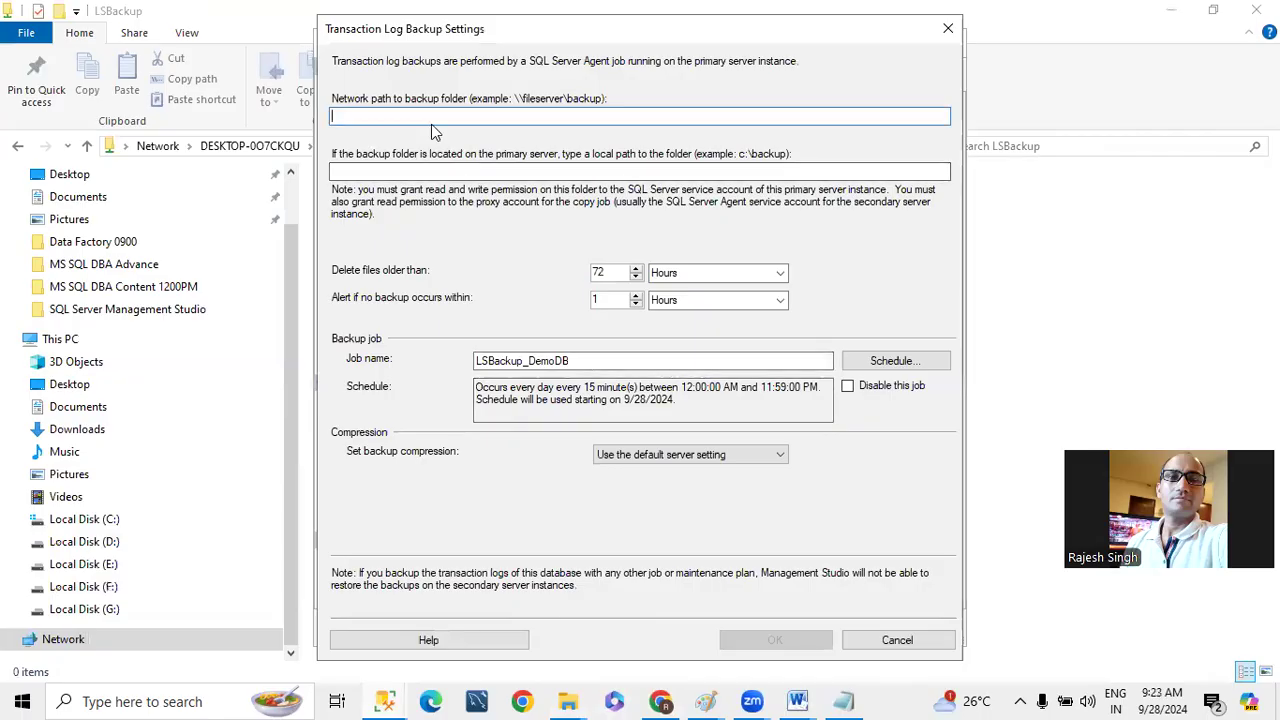
key("ctrl+v")
- Set the local path to the backup folder on the primary server to F:\LSBackup
left_click(425, 174)
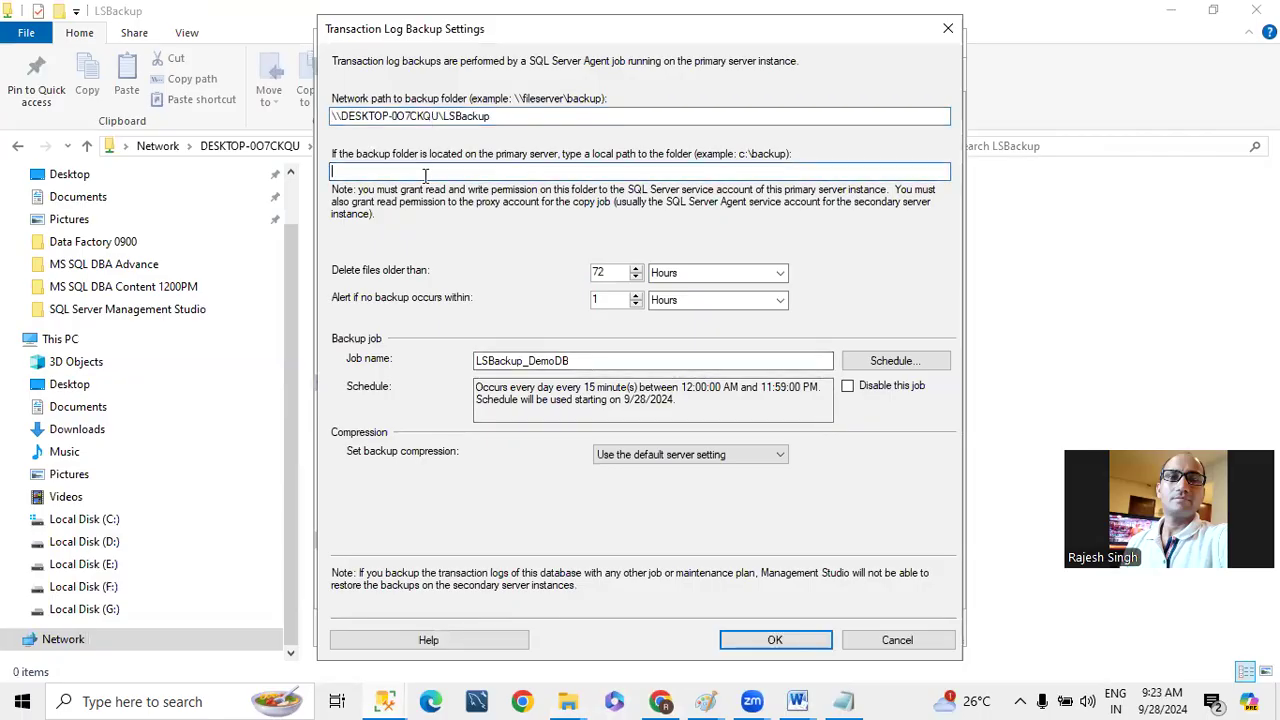
key("ctrl+v")
key("Home")
type("F:")
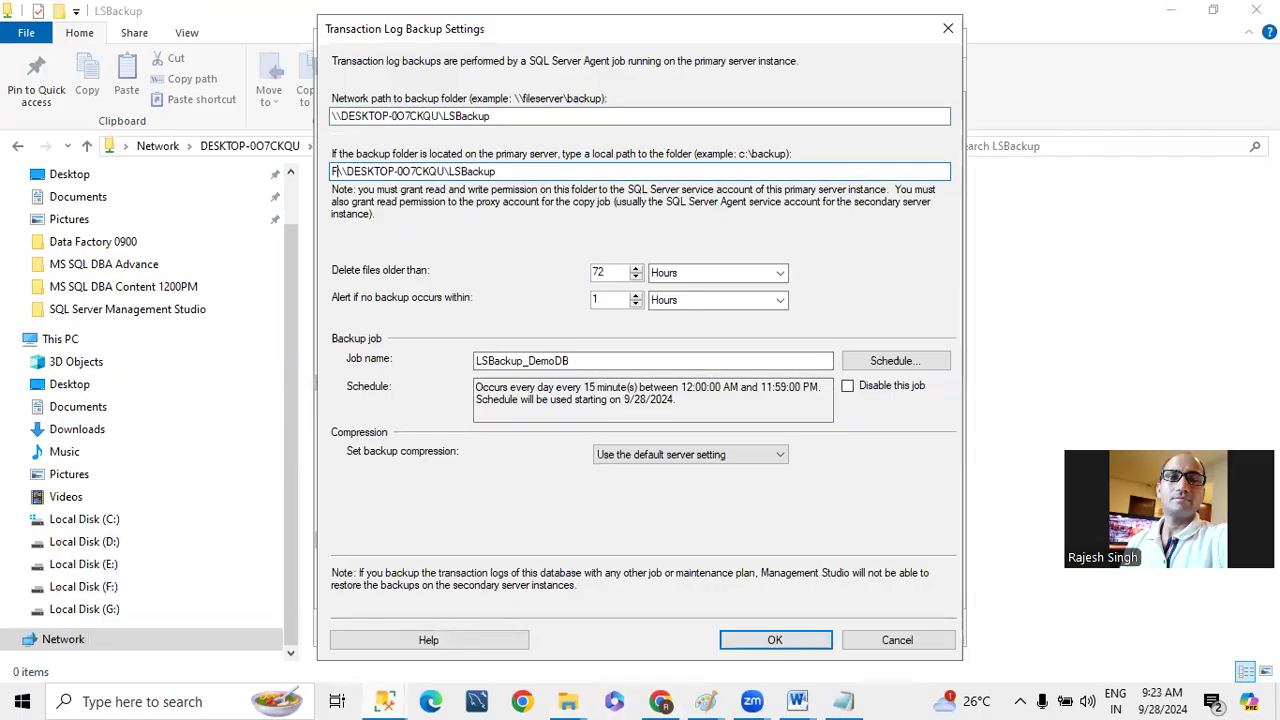
key("Delete")
key("Delete")
key("Delete")
key("Delete")
key("Delete")
key("Delete")
key("Delete")
key("Delete")
key("Delete")
key("Delete")
key("Delete")
key("Delete")
key("Delete")
key("Delete")
key("Delete")
key("Delete")
key("Delete")
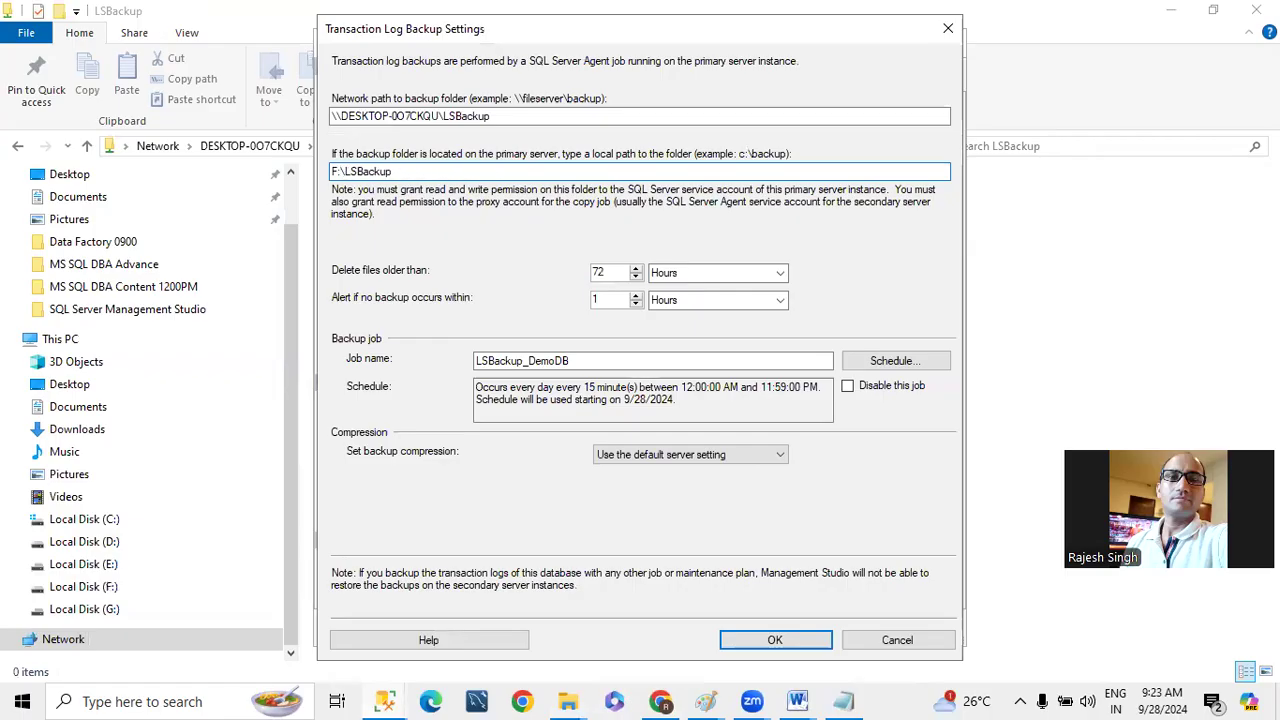
- Schedule the LSBackup_DemoDB backup job to occur every 20 seconds and accept the transaction log backup settings
left_click(890, 360)
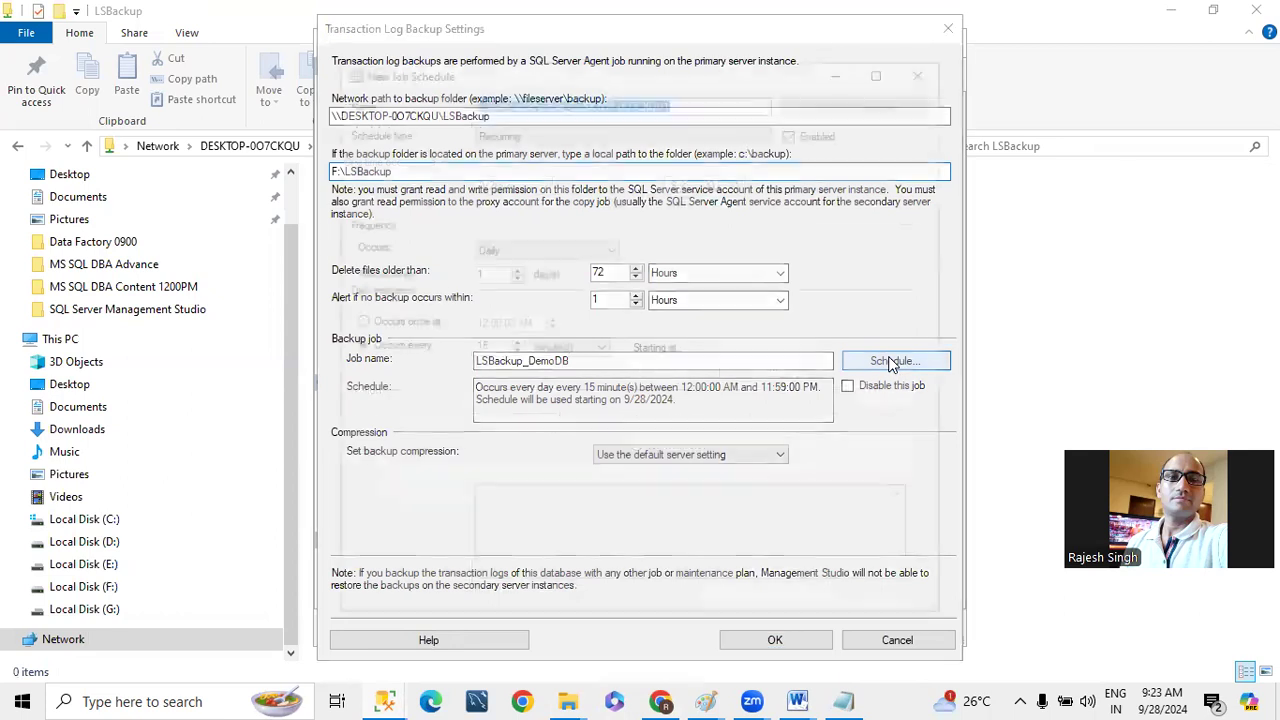
left_click(488, 347)
left_click(565, 347)
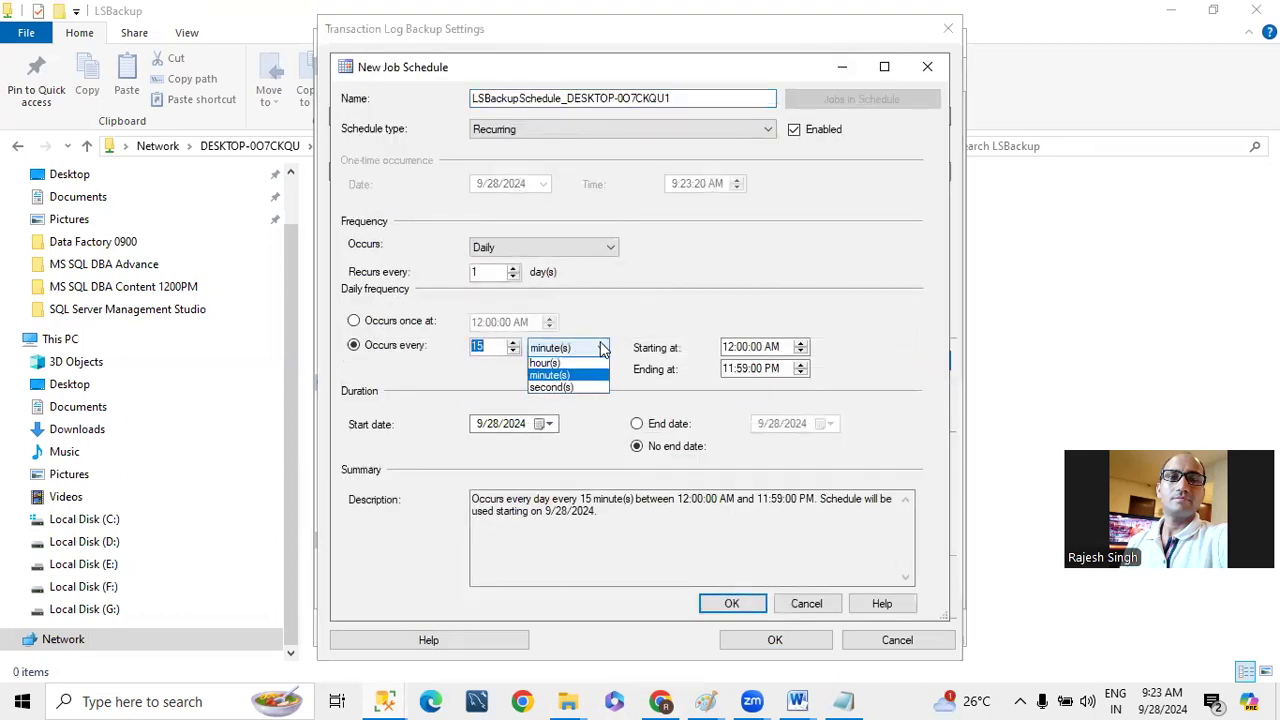
left_click(550, 390)
key("shift+Tab")
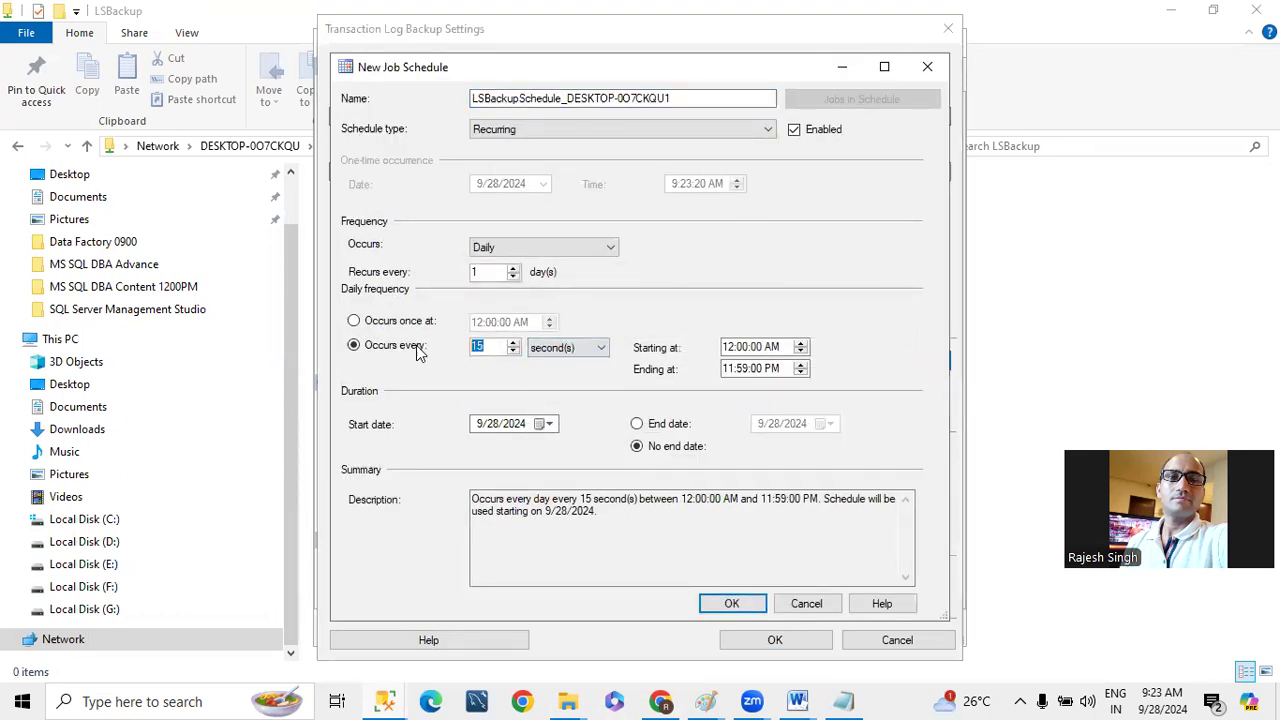
type("20")
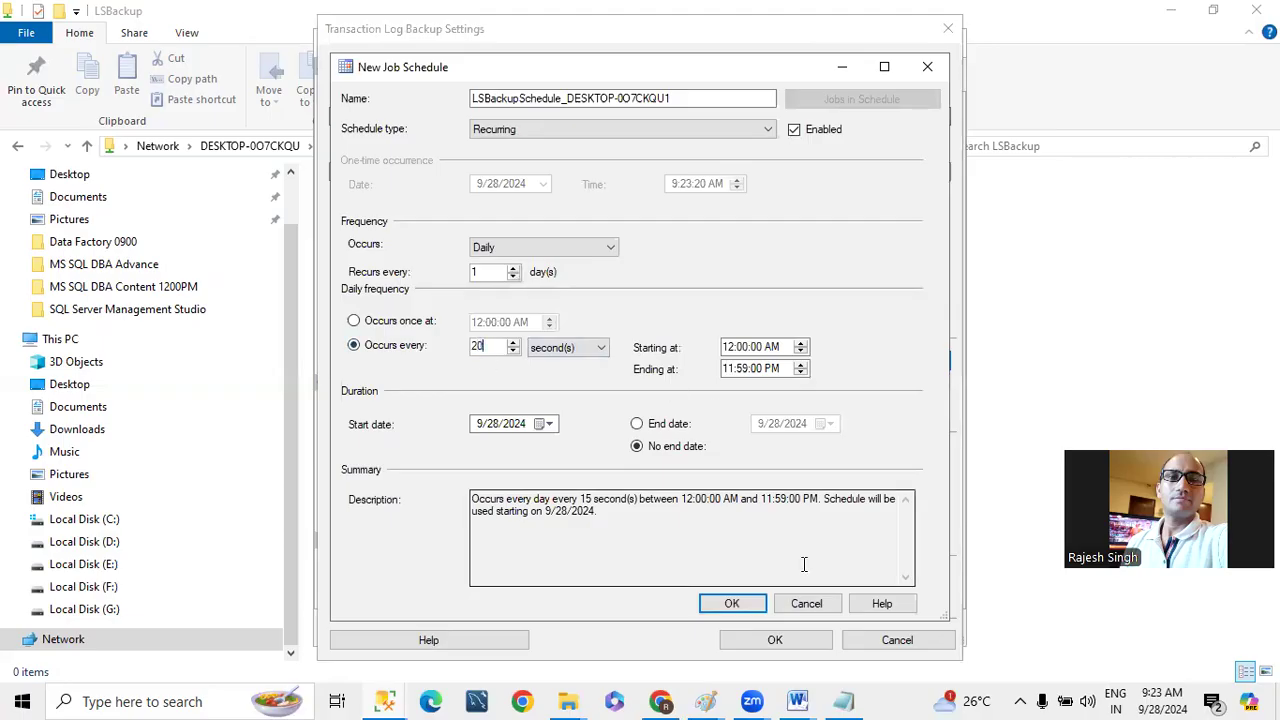
left_click(731, 603)
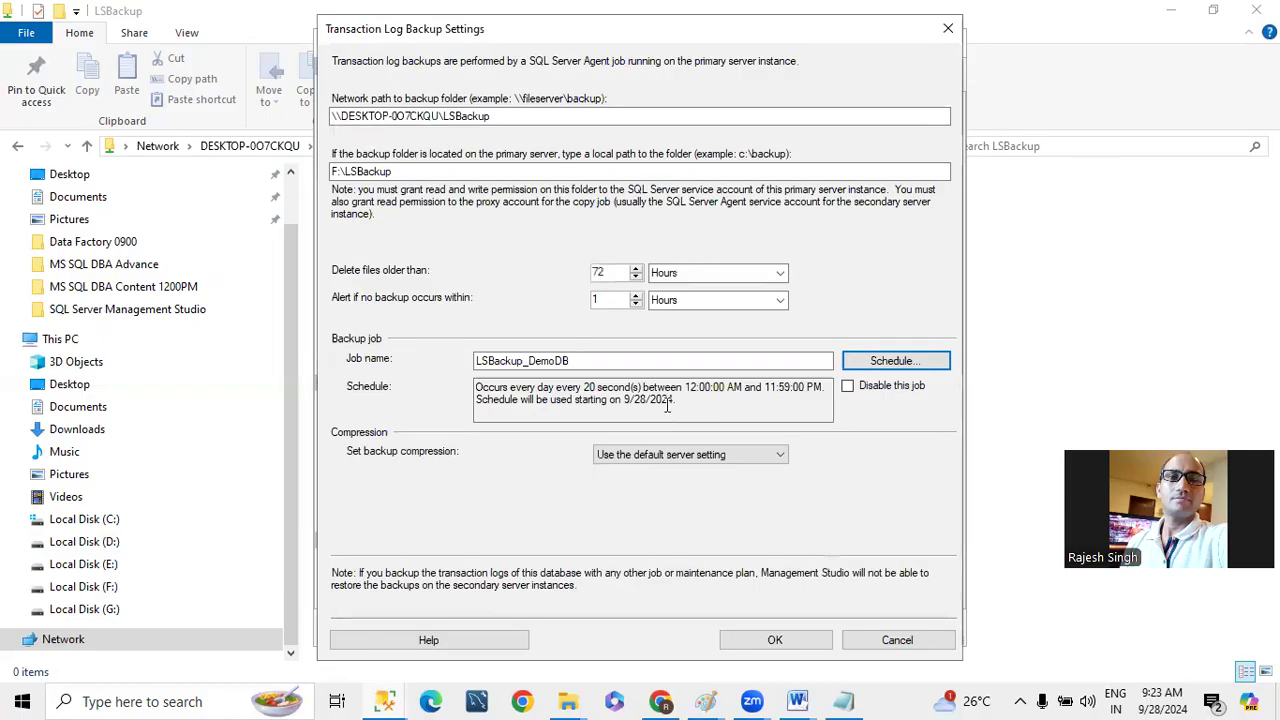
left_click(757, 641)
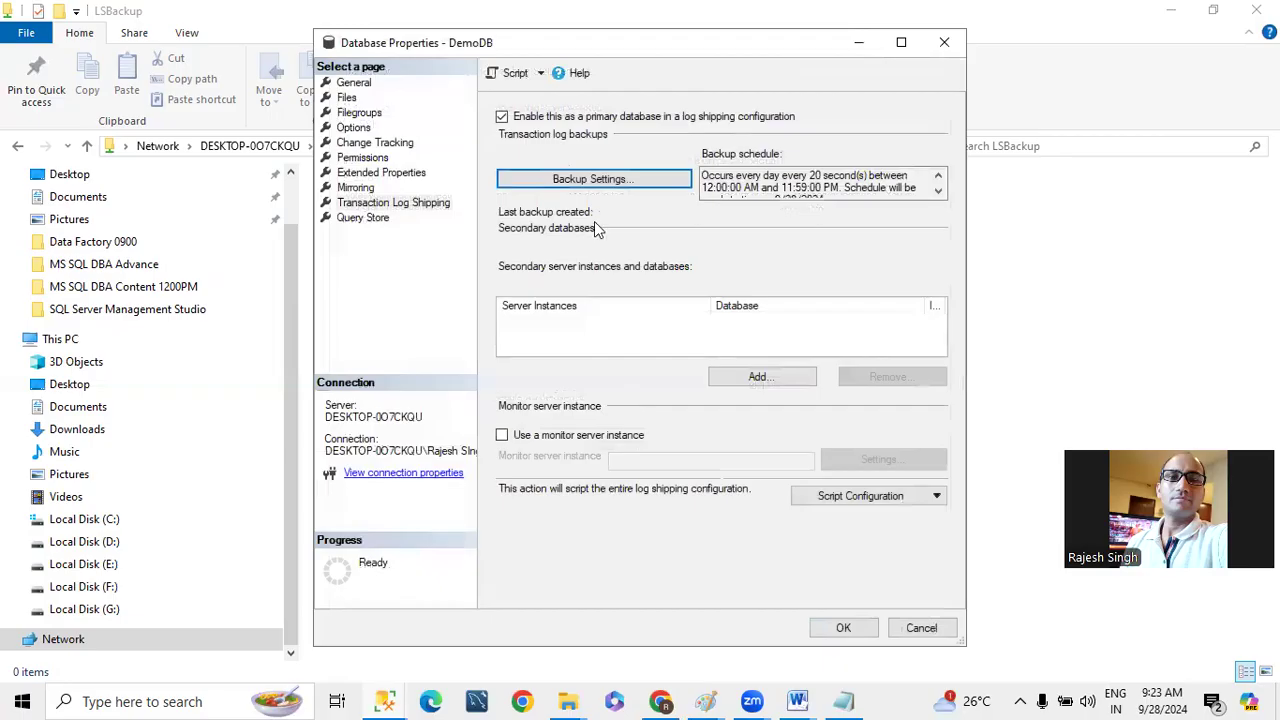
- Add DESKTOP-0O7CKQU\SQL01 as the secondary server instance for DemoDB, with the secondary database marked as already initialized
left_click(755, 390)
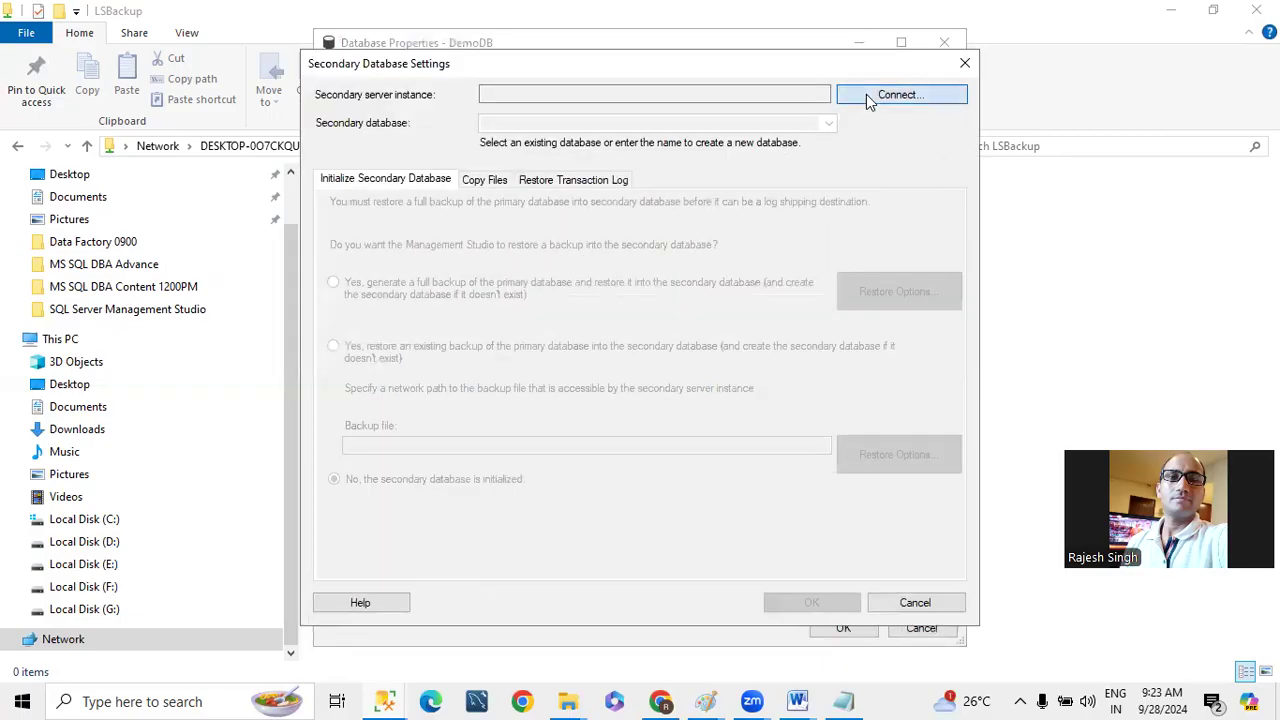
left_click(871, 94)
left_click(580, 372)
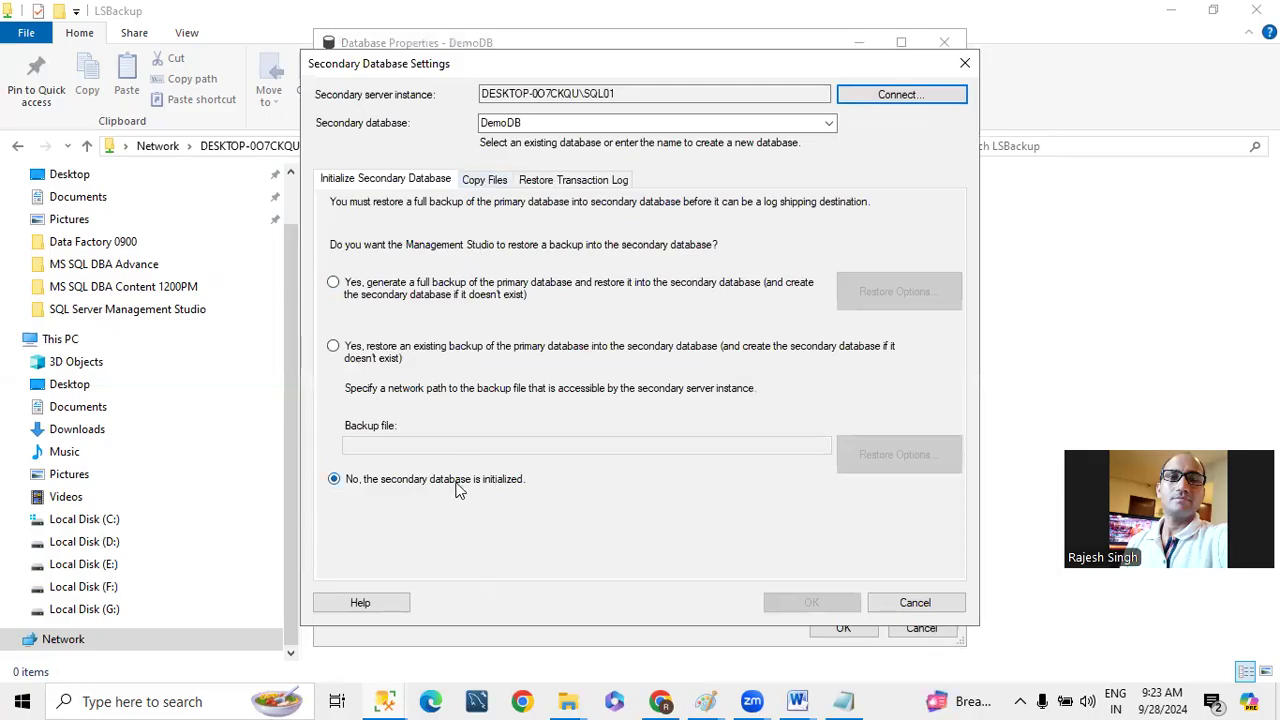
left_click(372, 482)
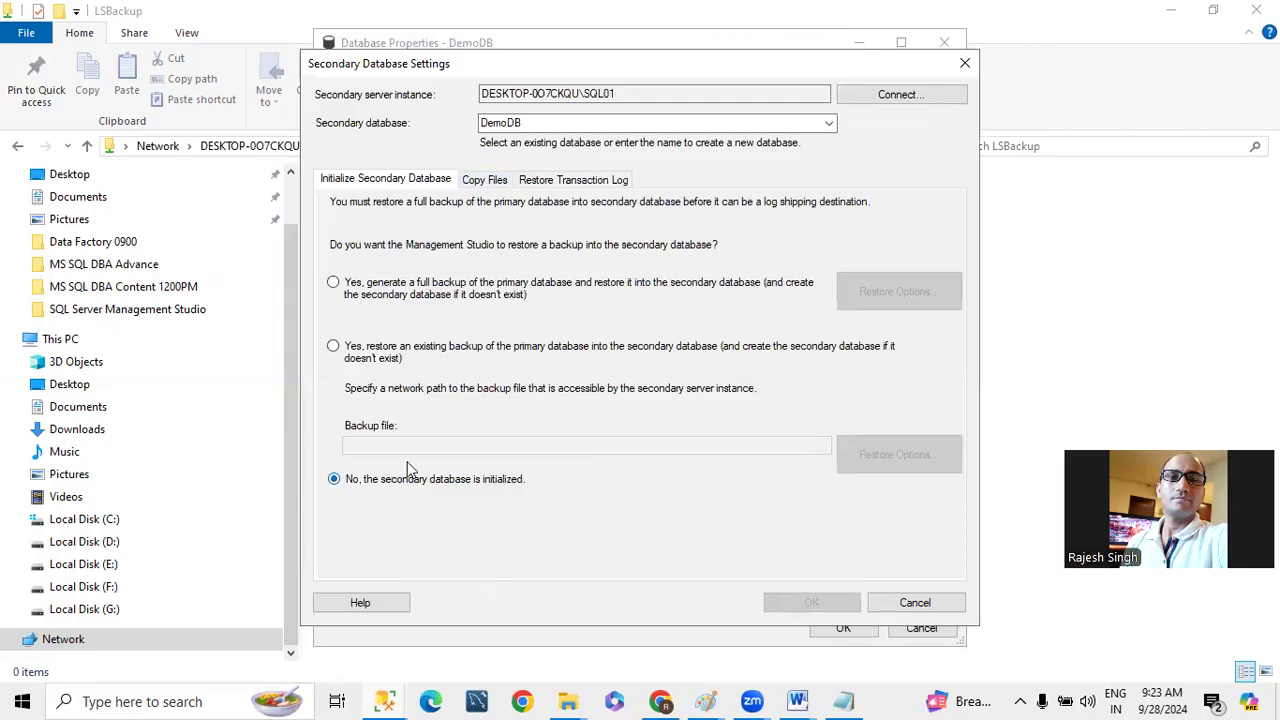
- Go to the copy files settings, switch to File Explorer and delete both demo backup files from F:\Backup
left_click(477, 182)
left_click(630, 284)
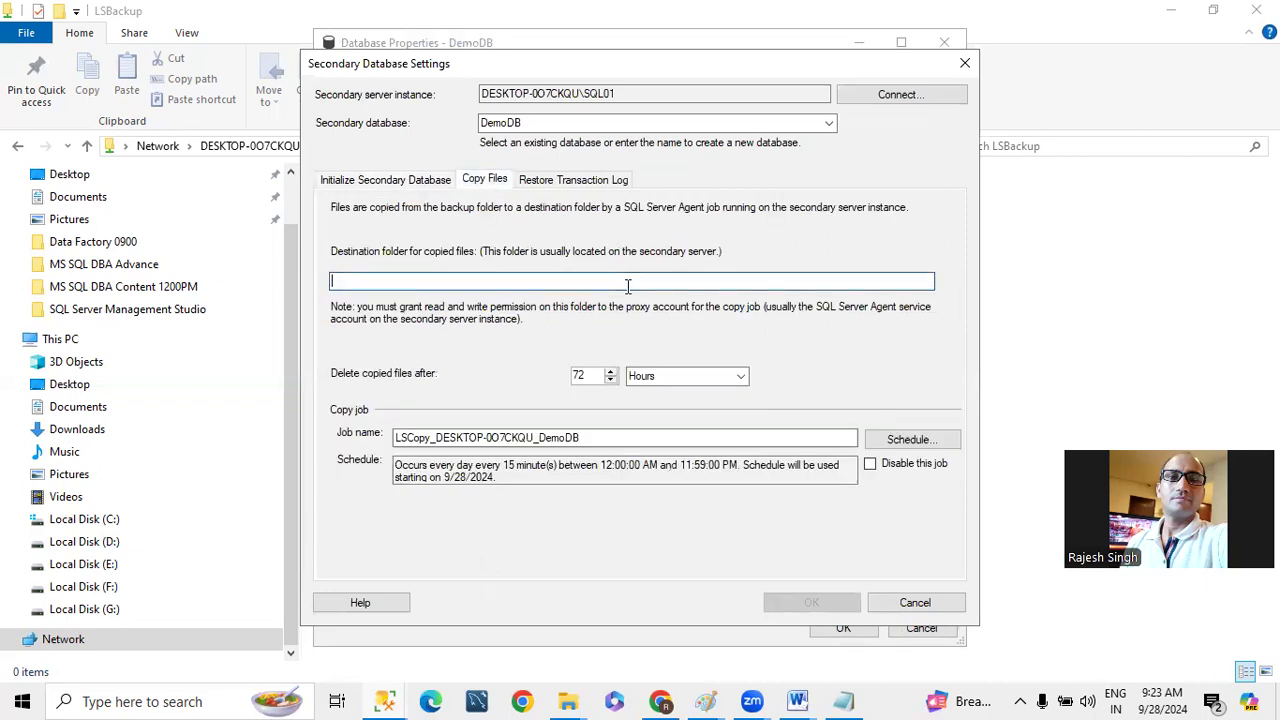
left_click(568, 701)
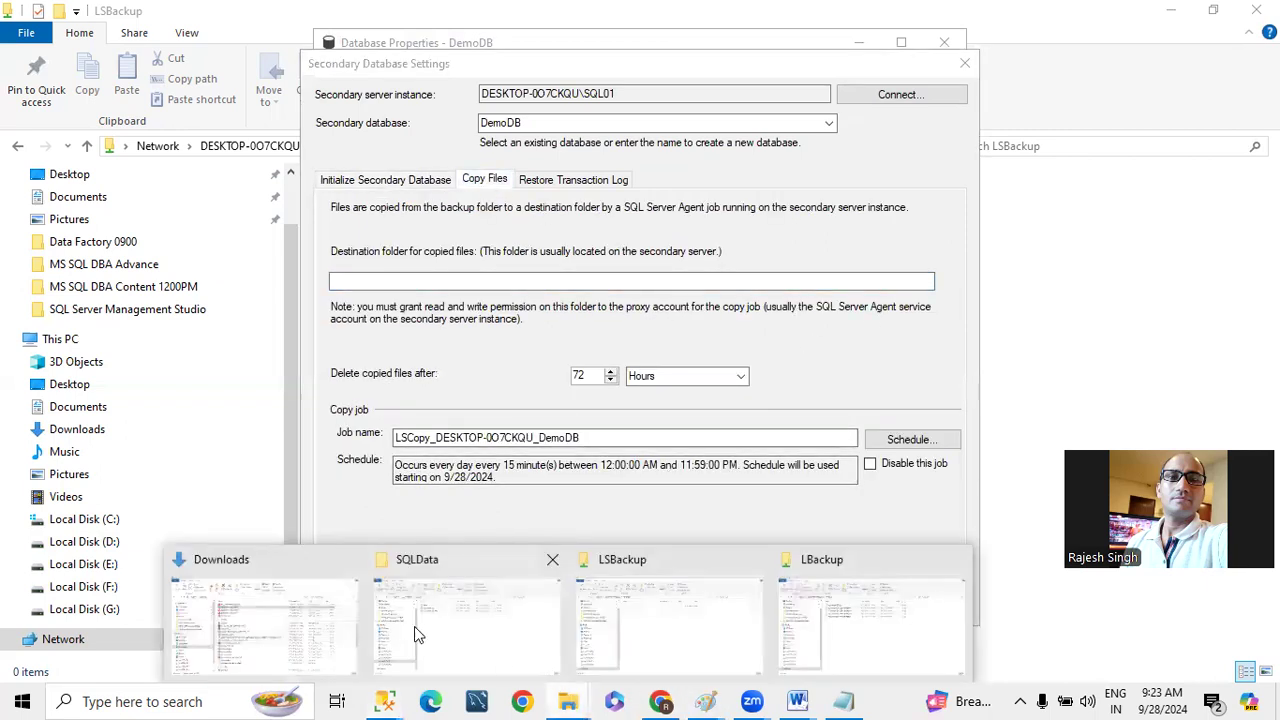
left_click(480, 613)
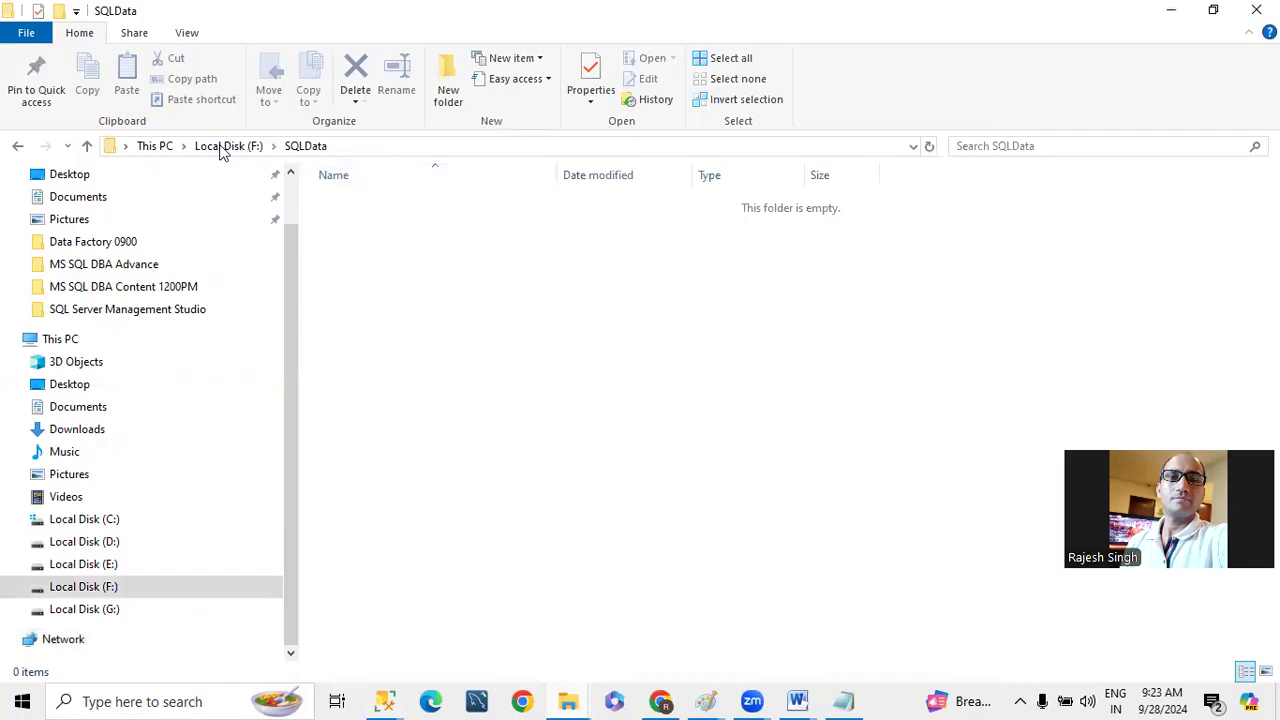
left_click(222, 146)
double_click(357, 200)
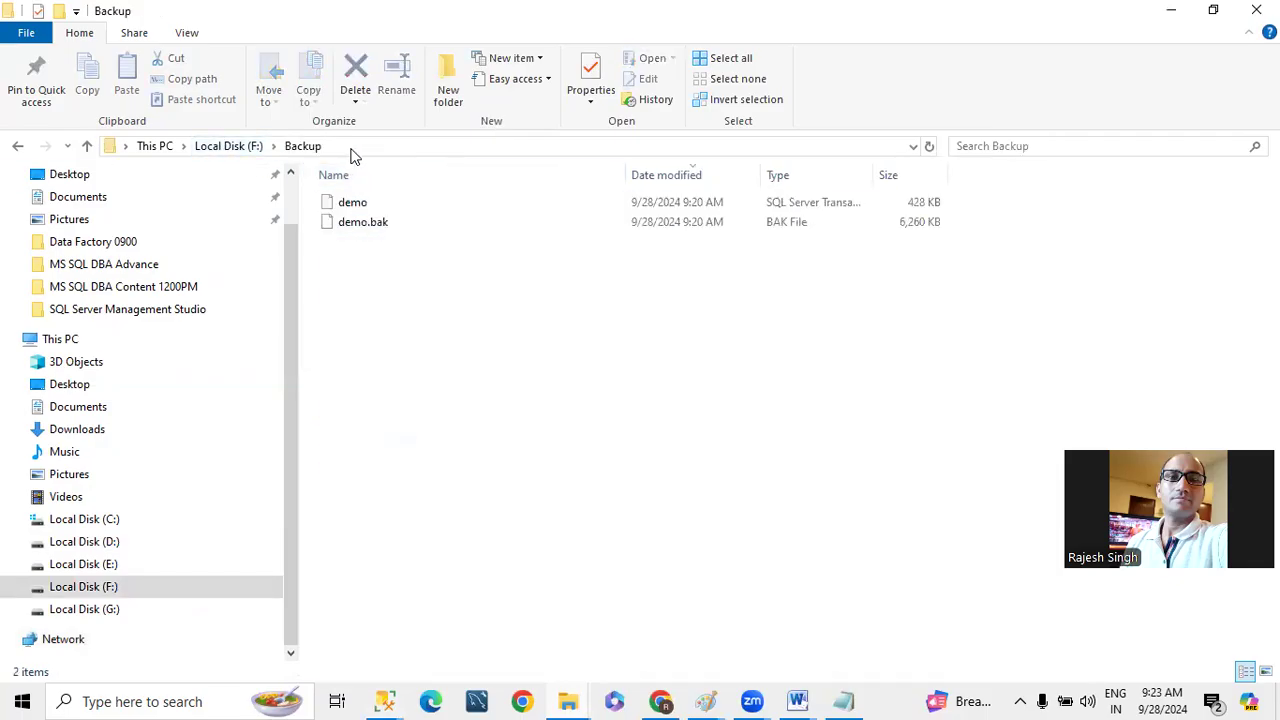
left_click(392, 220)
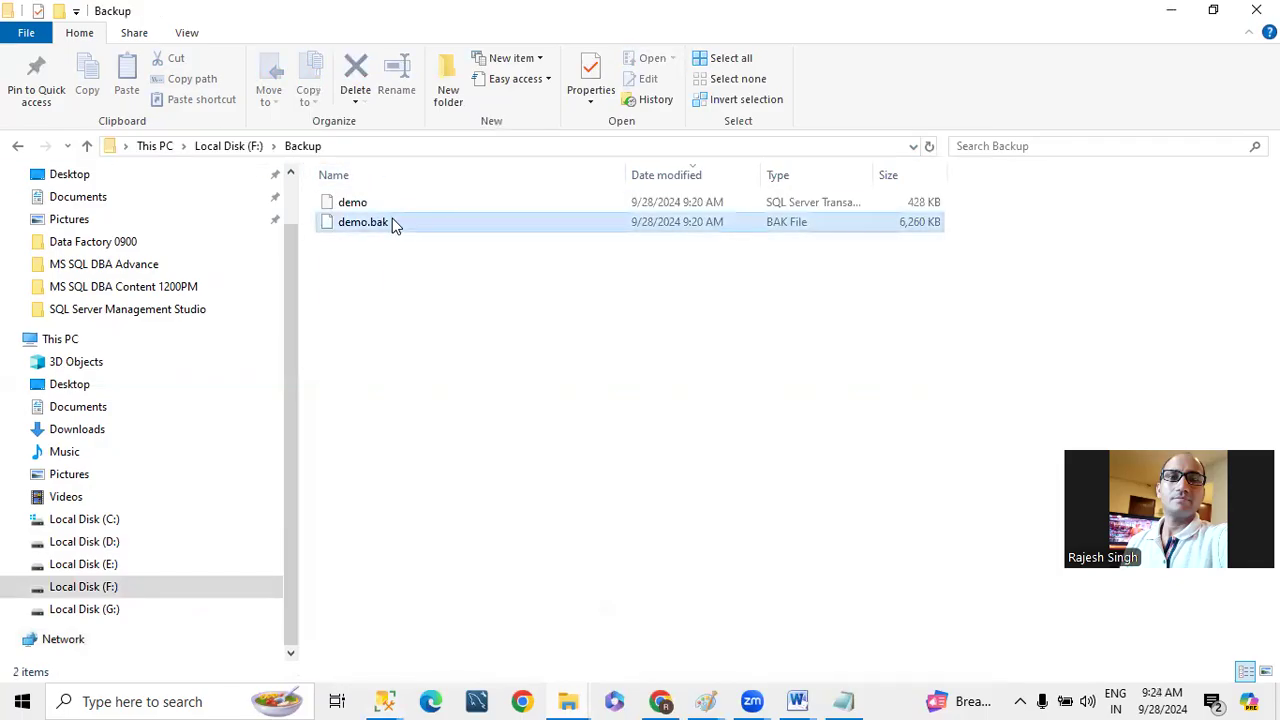
key("ctrl+a")
key("Delete")
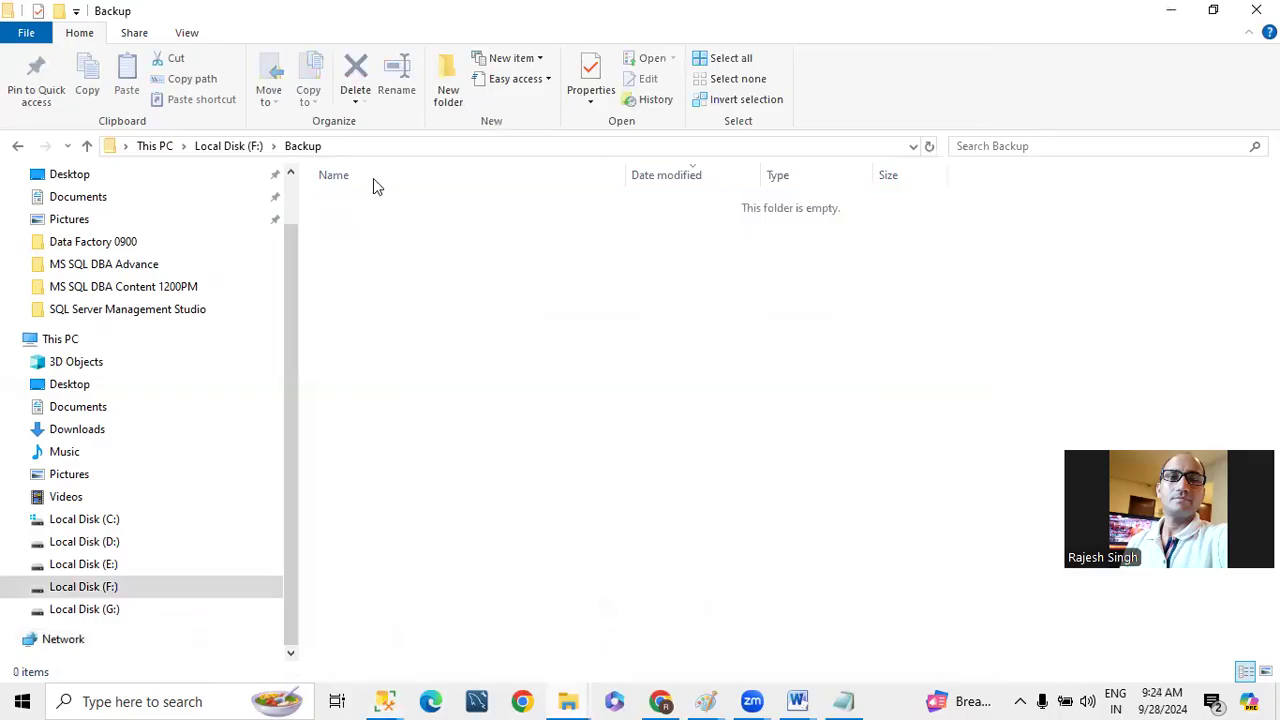
- Copy the emptied folder's path and set F:\Backup as the destination folder for copied files
left_click(352, 146)
key("ctrl+c")
key("alt+Tab")
left_click(497, 281)
key("ctrl+v")
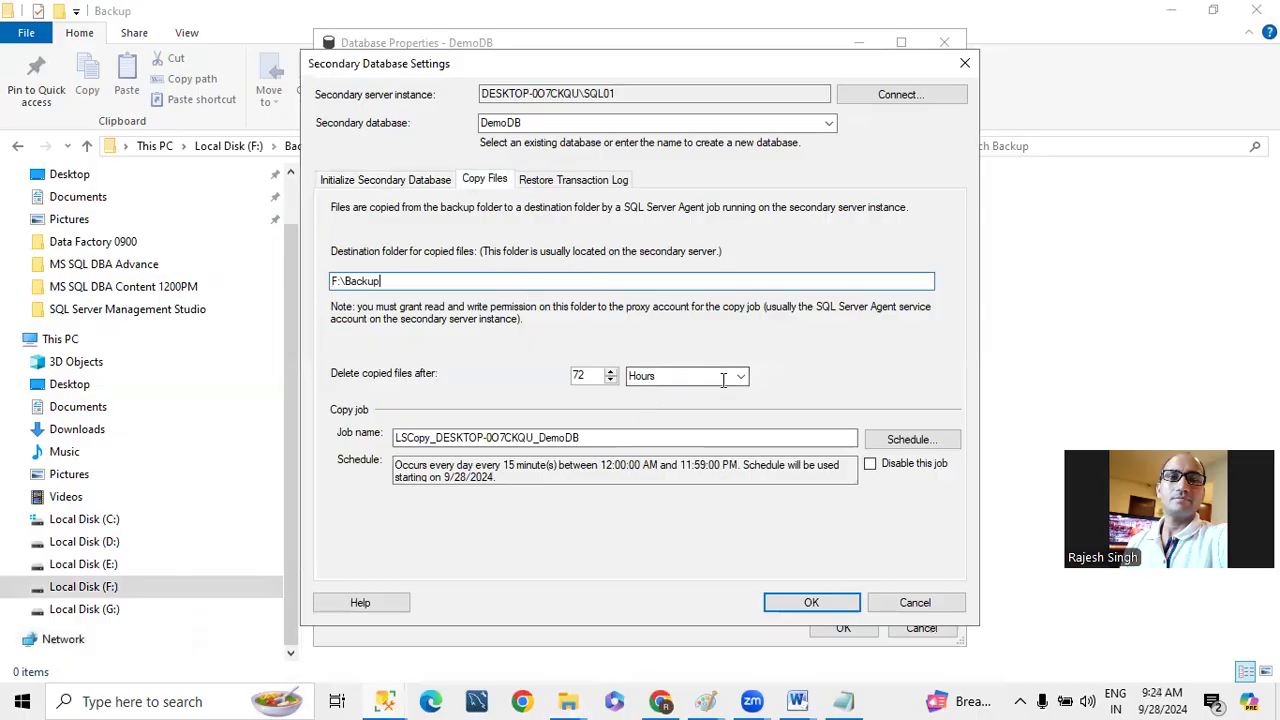
- Schedule the LSCopy_DESKTOP-0O7CKQU_DemoDB copy job to occur every 25 seconds
left_click(905, 439)
left_click(552, 348)
left_click(551, 389)
left_click_drag(500, 346, 427, 341)
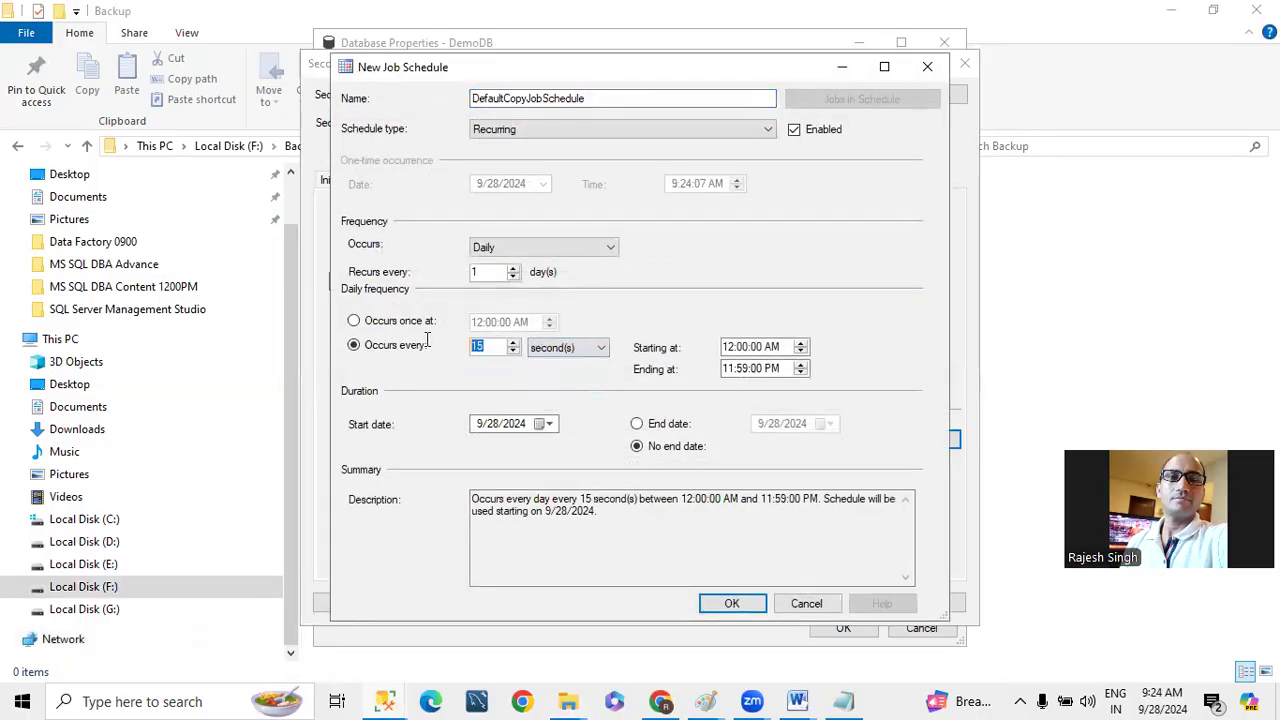
type("25")
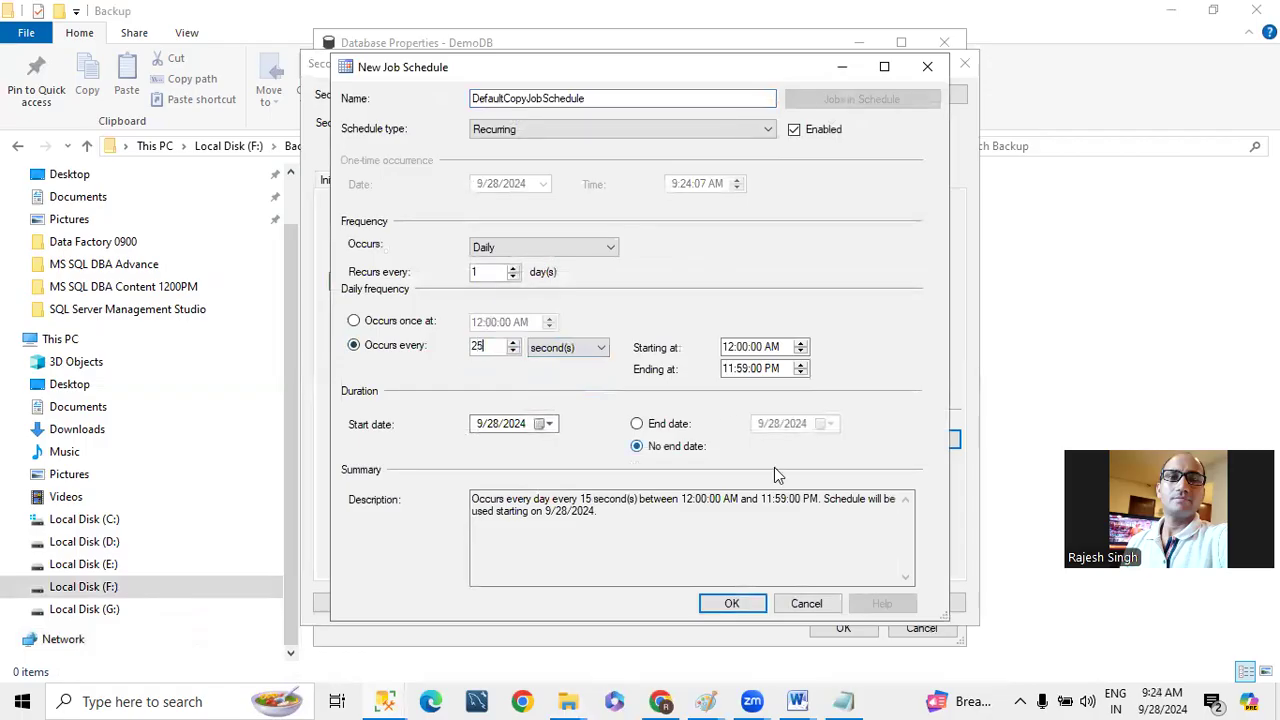
left_click(728, 604)
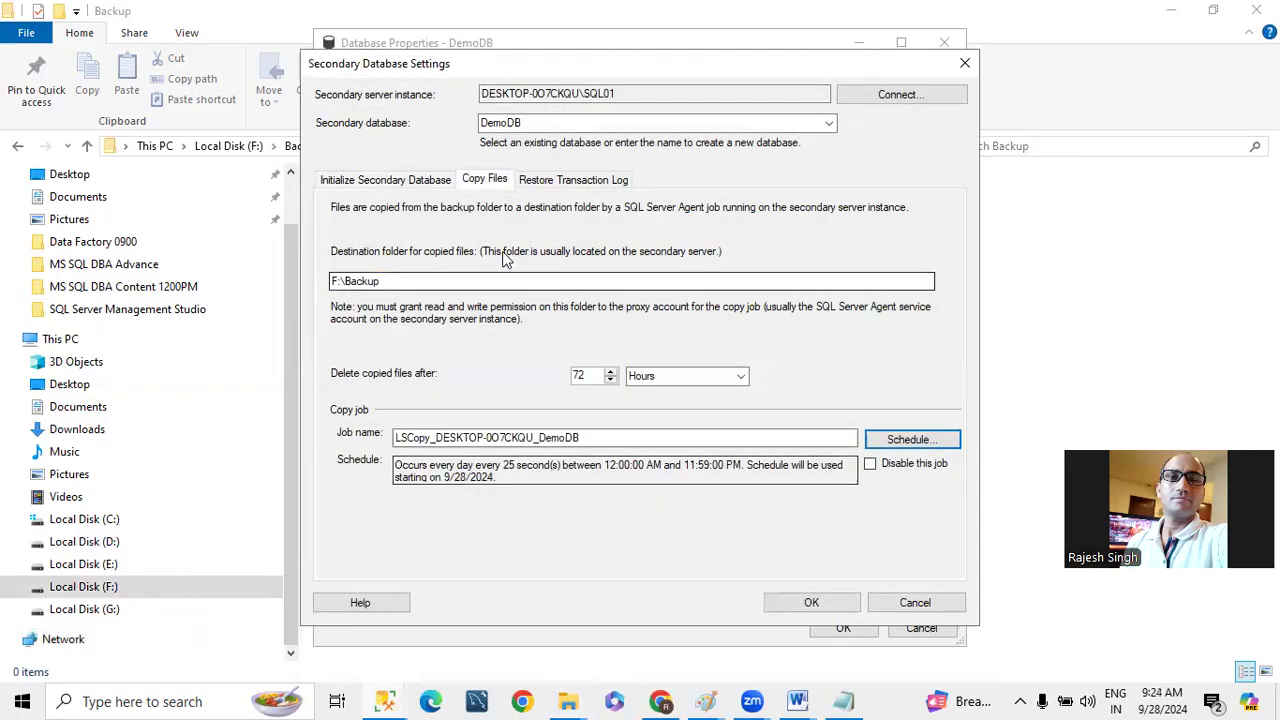
- Set the secondary database to standby mode when restoring backups and schedule its restore job to occur every 30 seconds
left_click(556, 186)
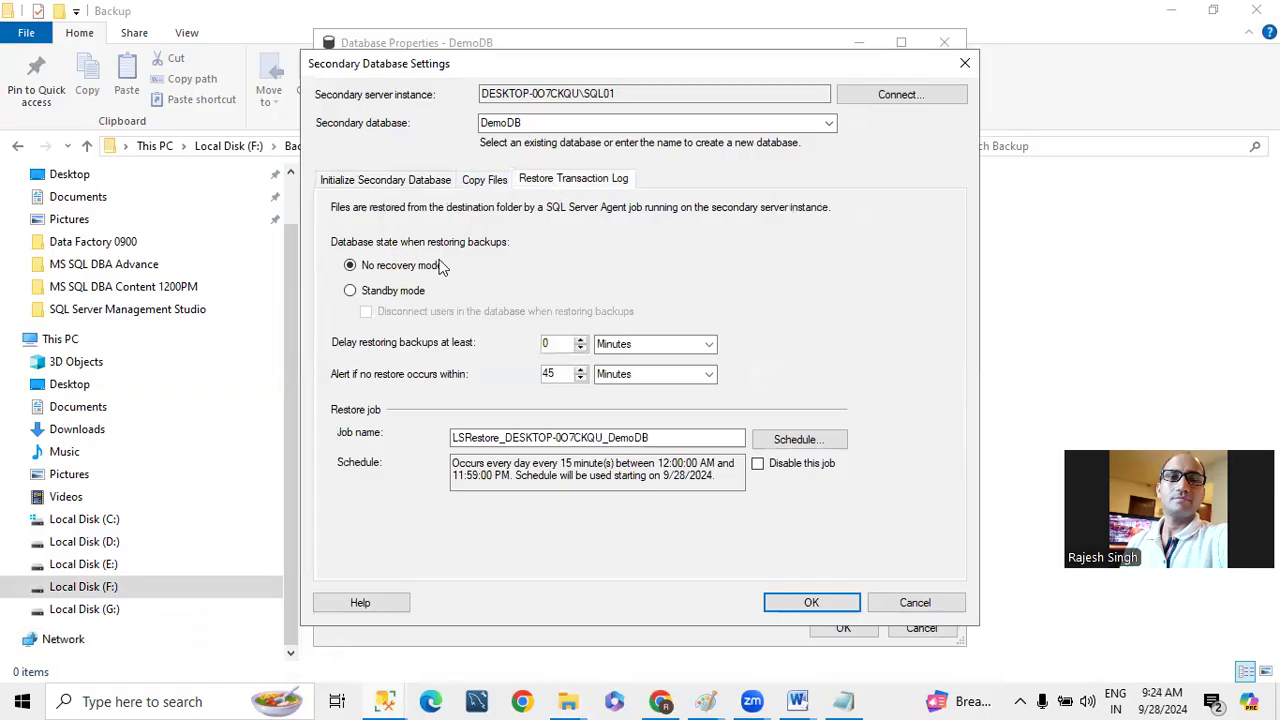
left_click(392, 290)
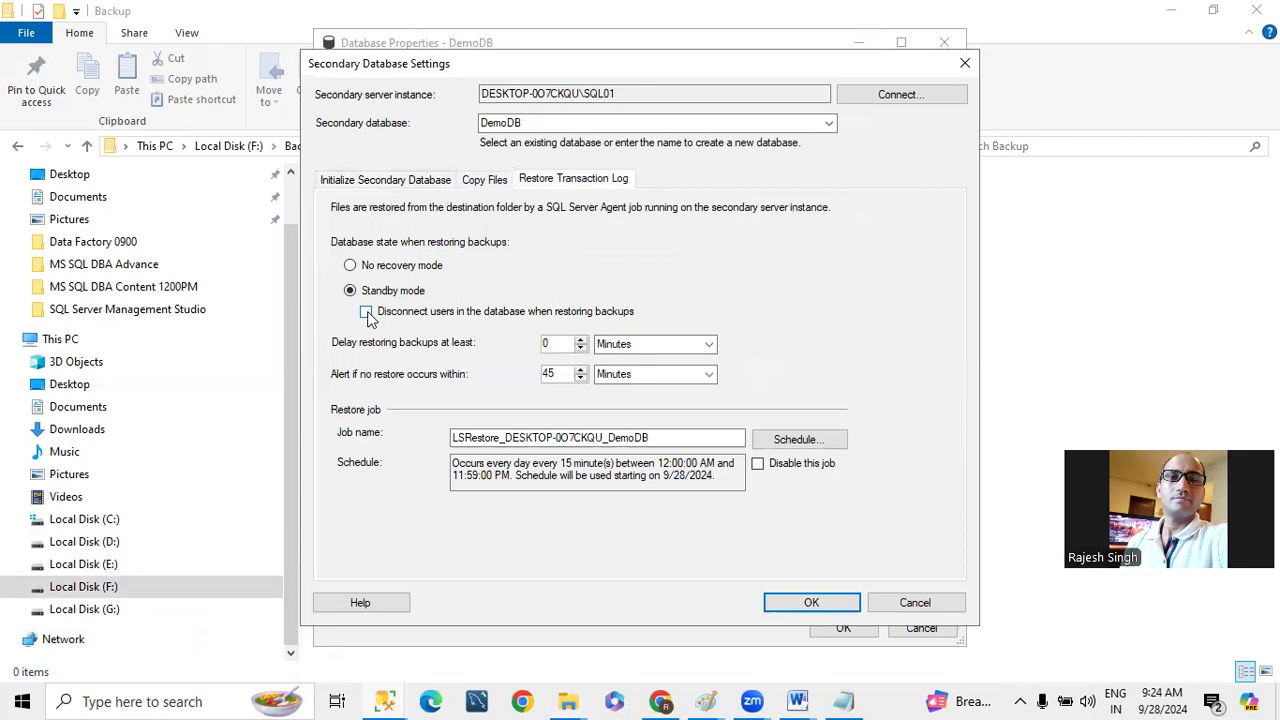
left_click(798, 439)
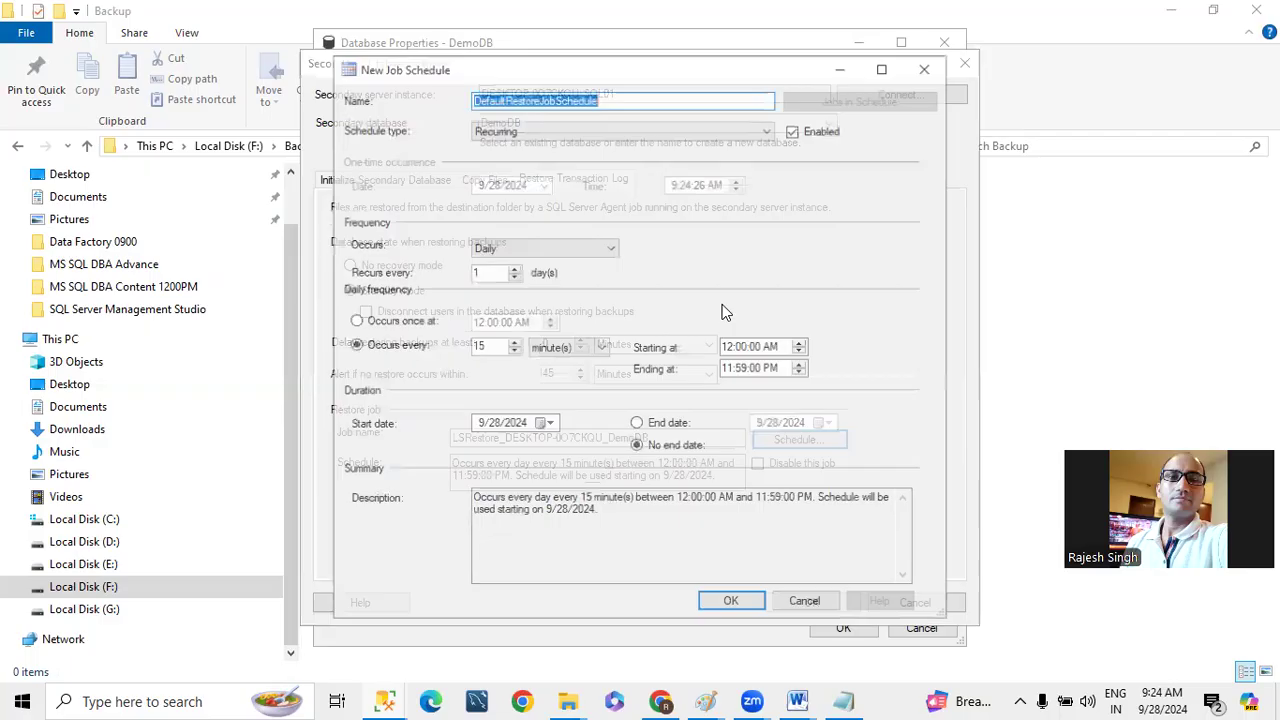
left_click(514, 252)
left_click(514, 252)
left_click(565, 348)
left_click(560, 392)
left_click(395, 347)
type("30")
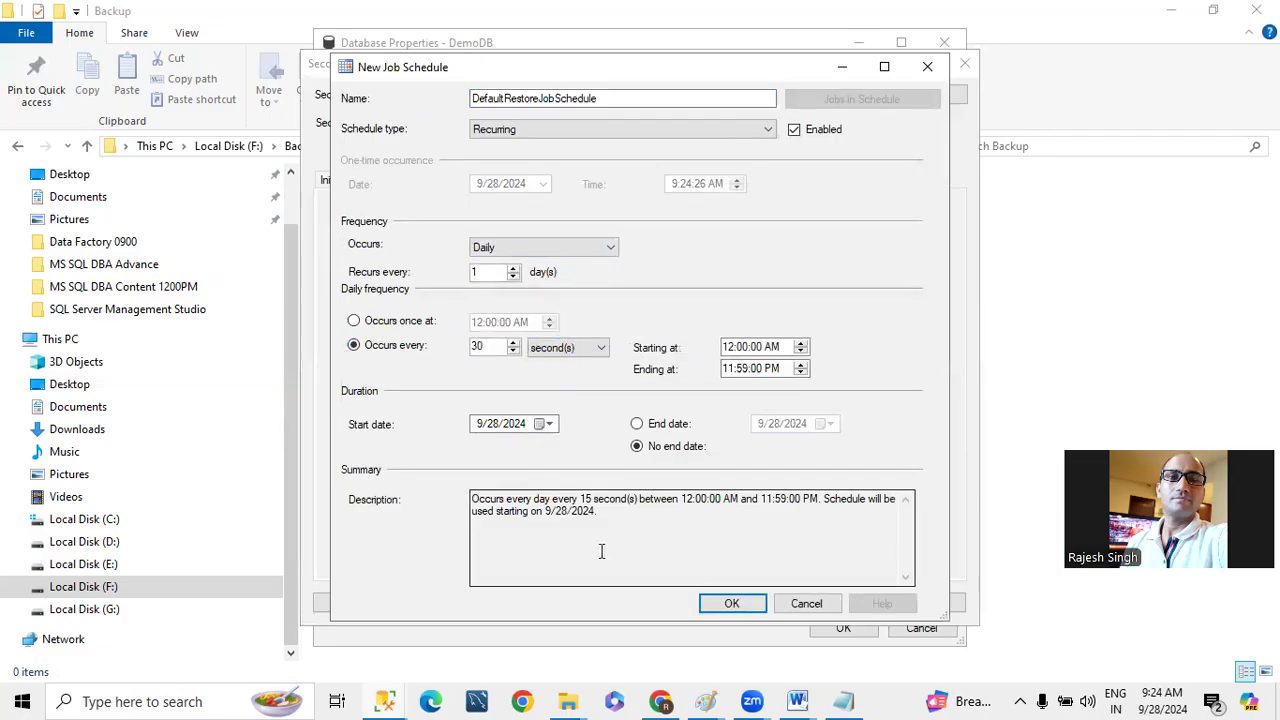
left_click(712, 605)
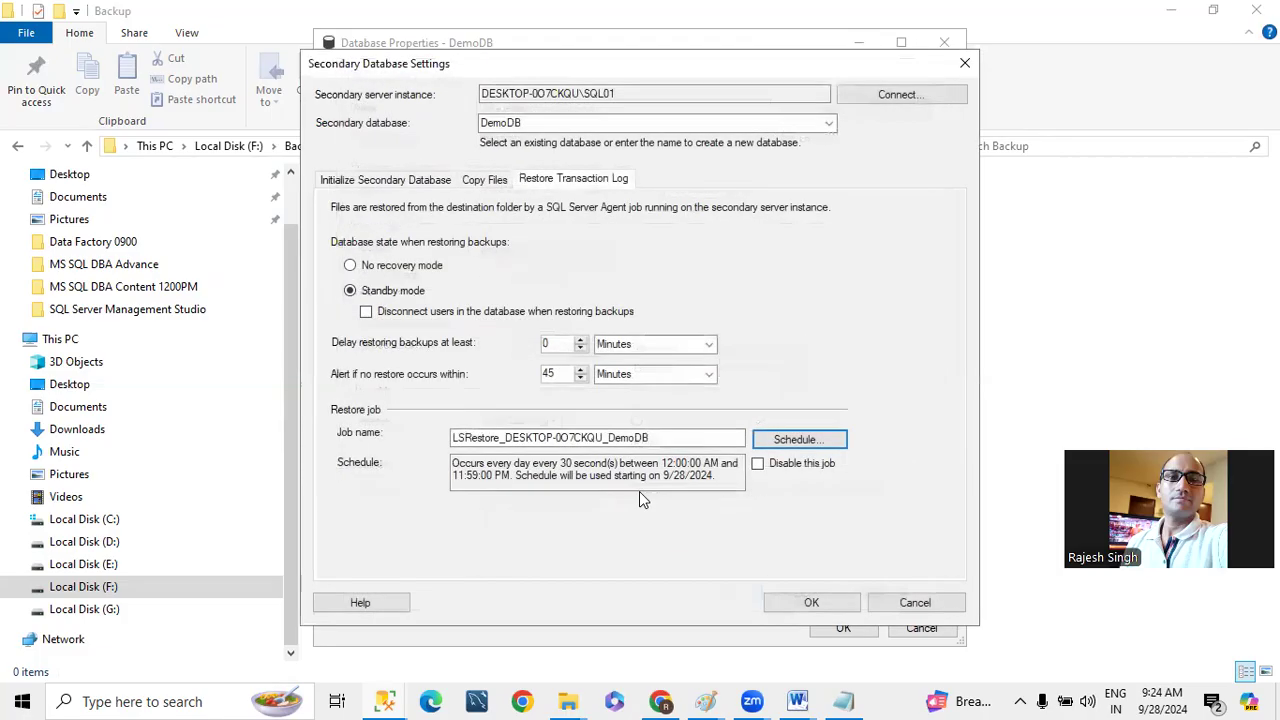
- Accept the secondary database settings, save DemoDB's log shipping configuration and close the save report
left_click(811, 604)
left_click(840, 626)
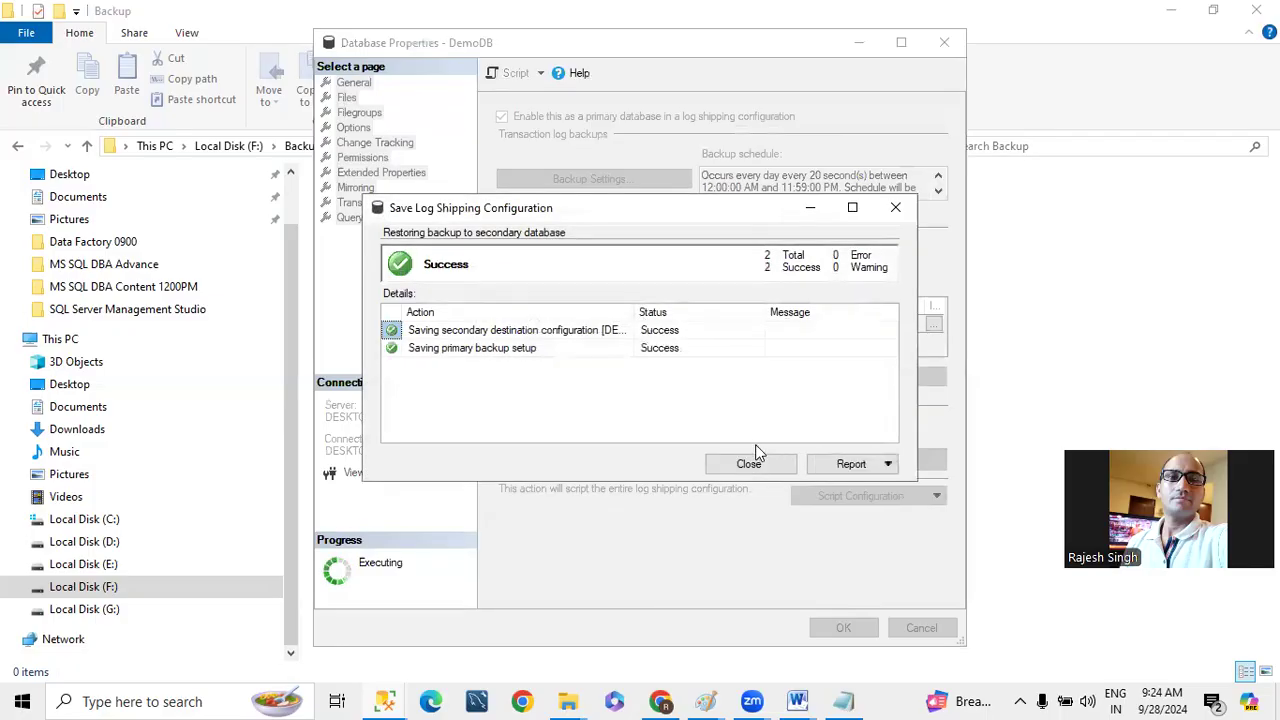
left_click(752, 463)
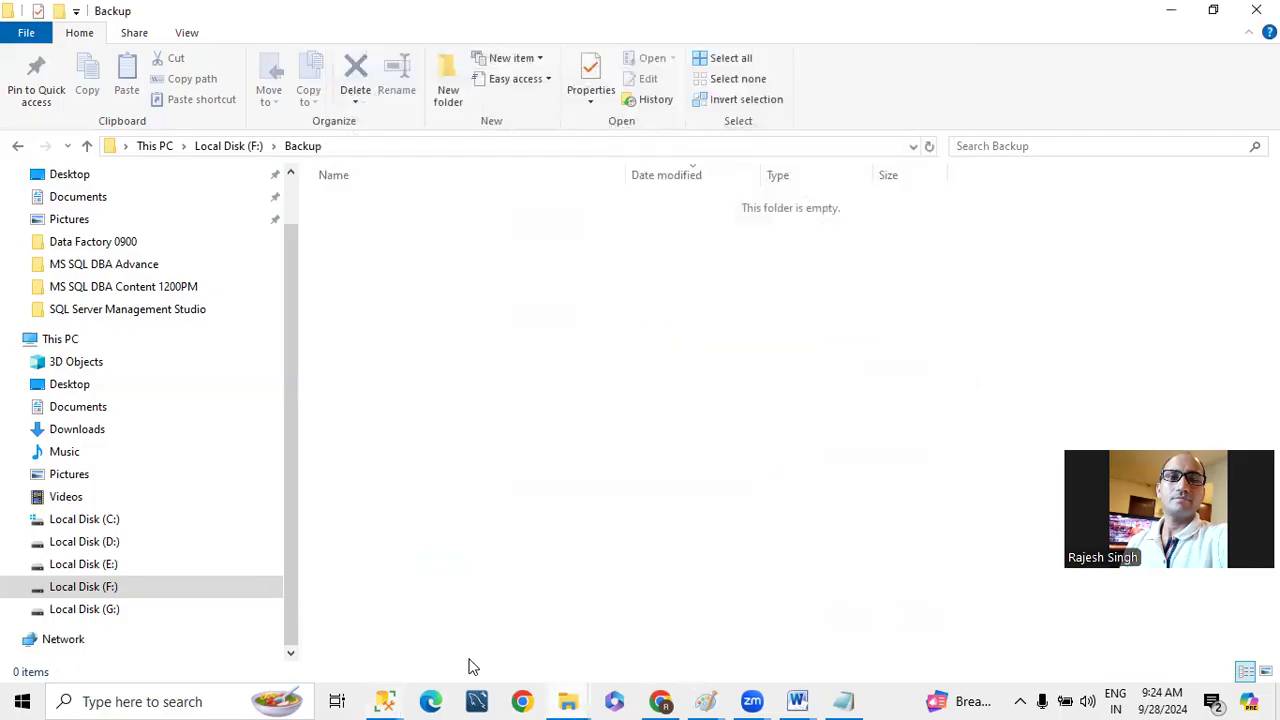
- Switch to SQL Server Management Studio and start designing a new table in DemoDB on the primary instance
left_click(390, 698)
left_click(334, 617)
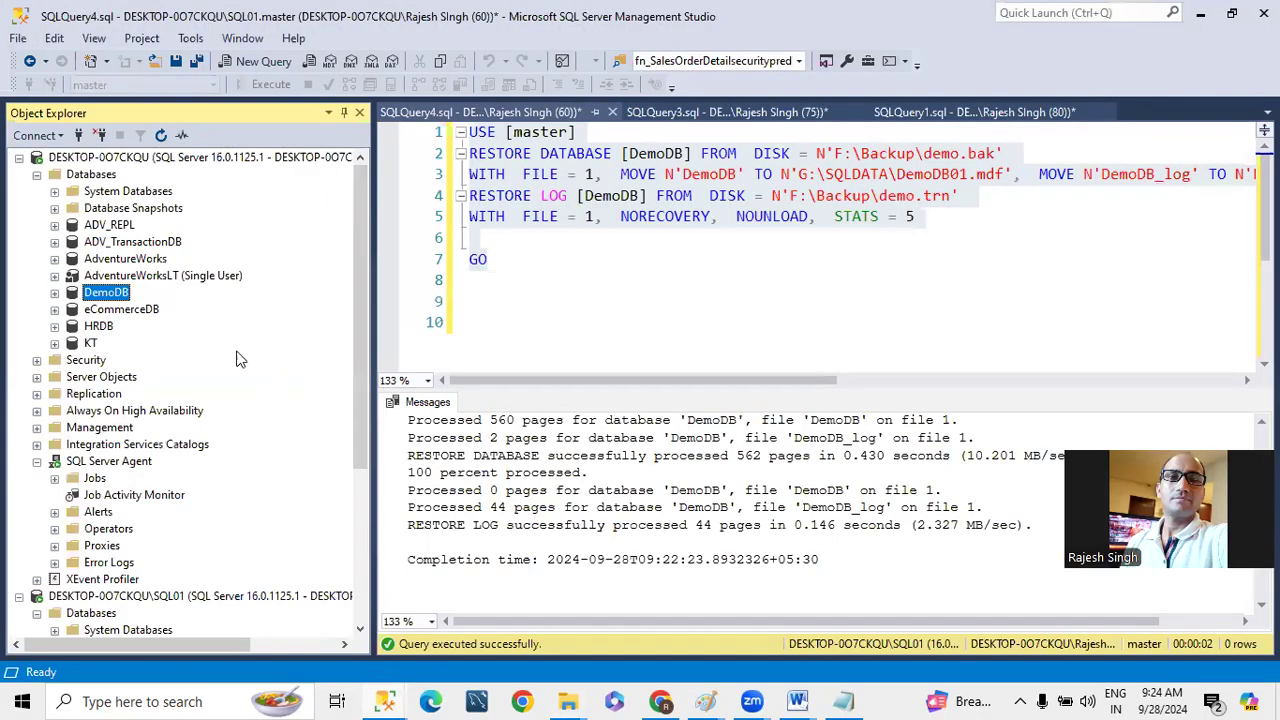
double_click(80, 296)
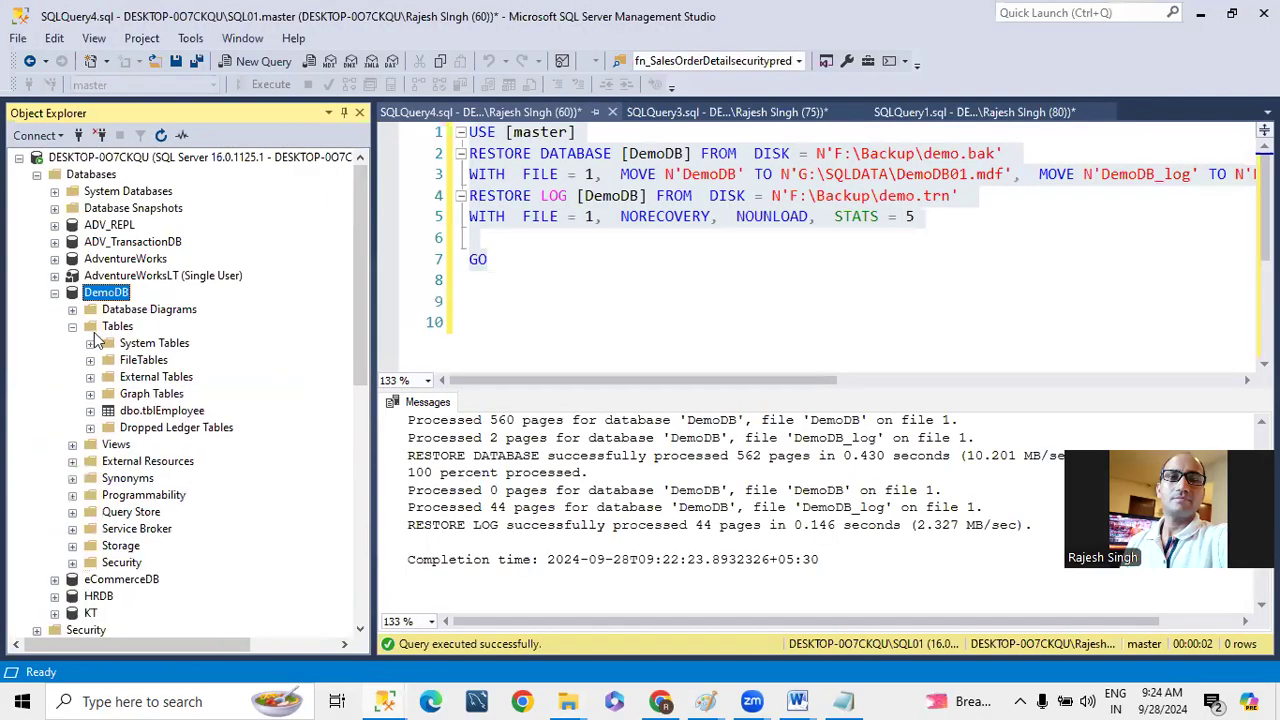
right_click(107, 290)
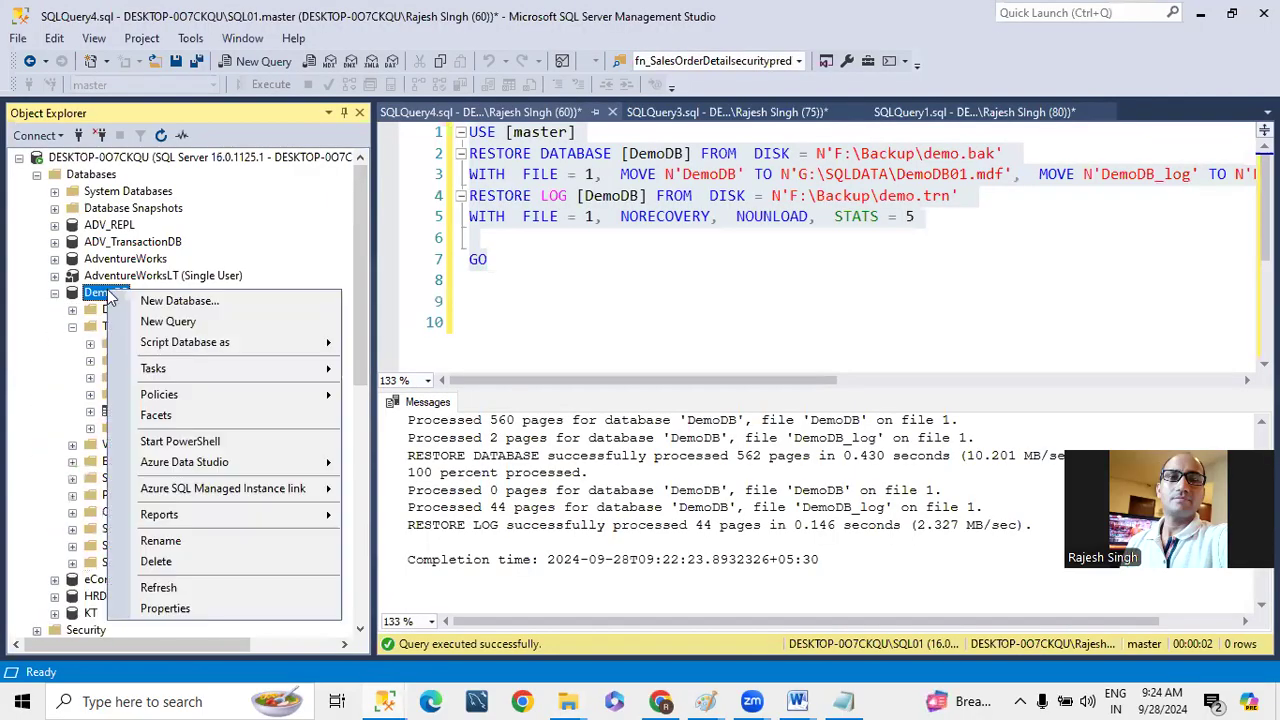
right_click(98, 328)
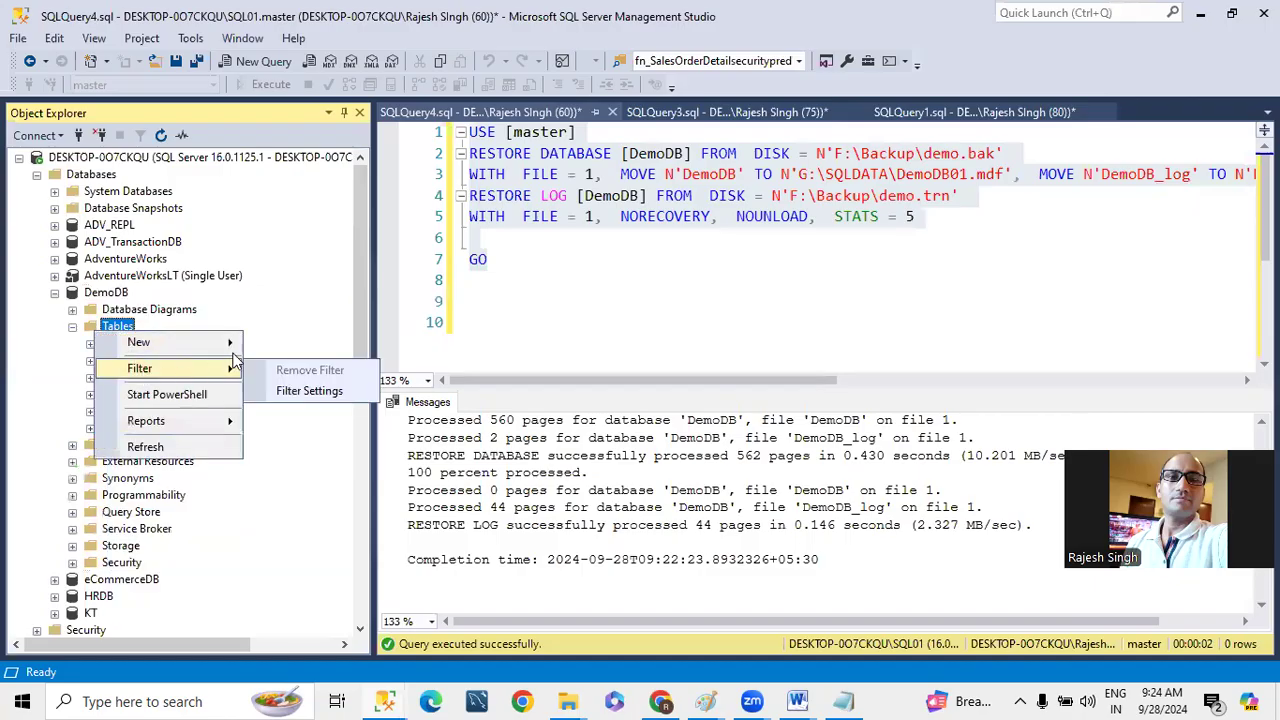
mouse_move(158, 348)
left_click(280, 344)
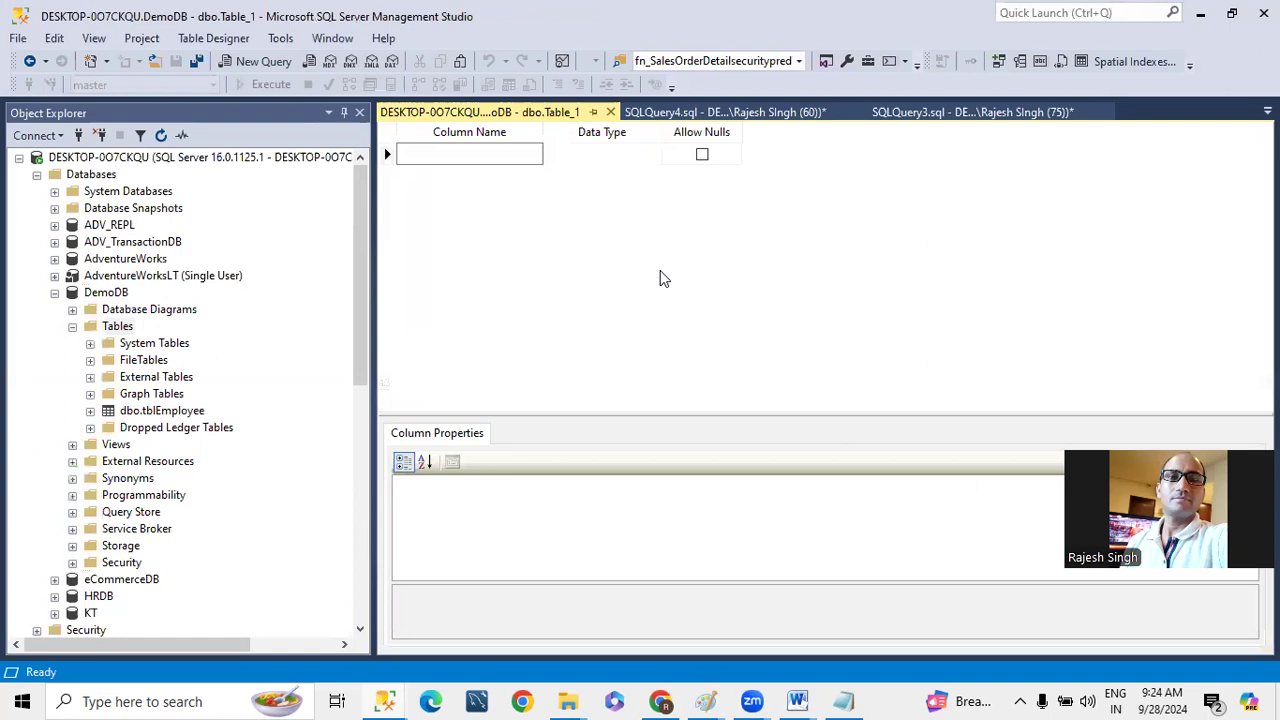
- Define the new table's columns deptno as int and DName as varchar(50)
type("deptno")
key("Tab")
type("int")
left_click(423, 172)
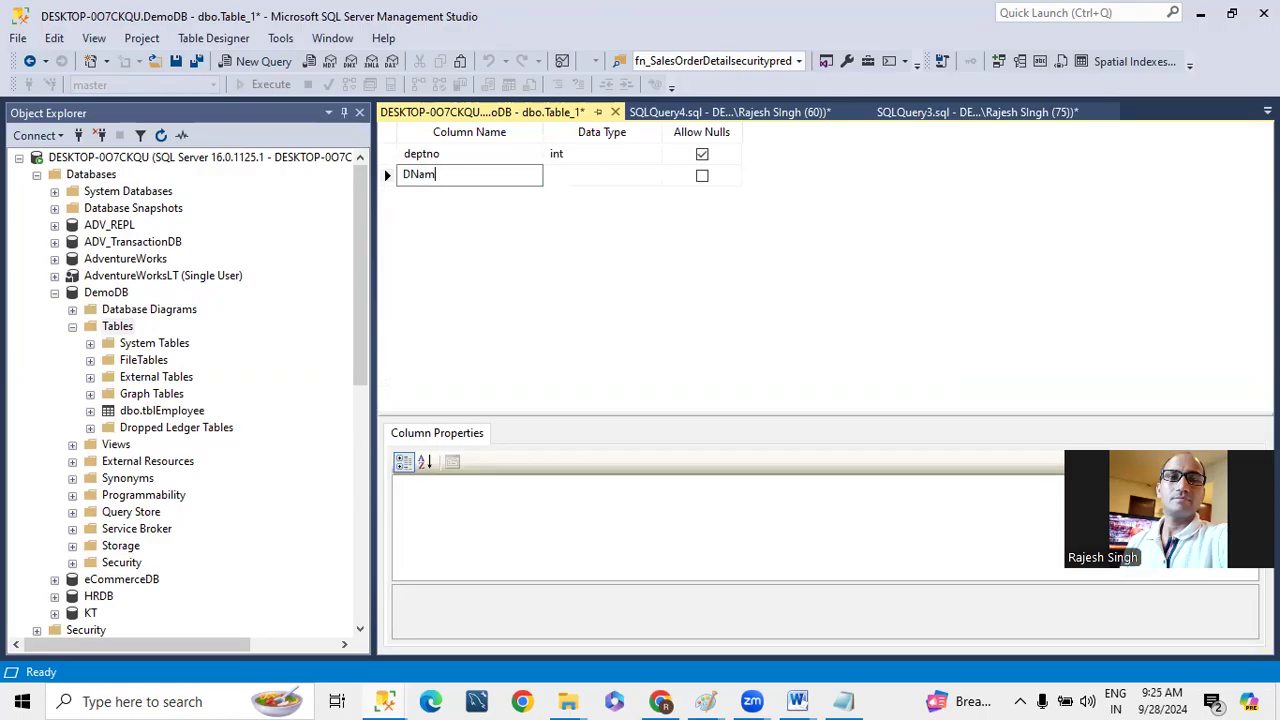
key("Tab")
type("varch")
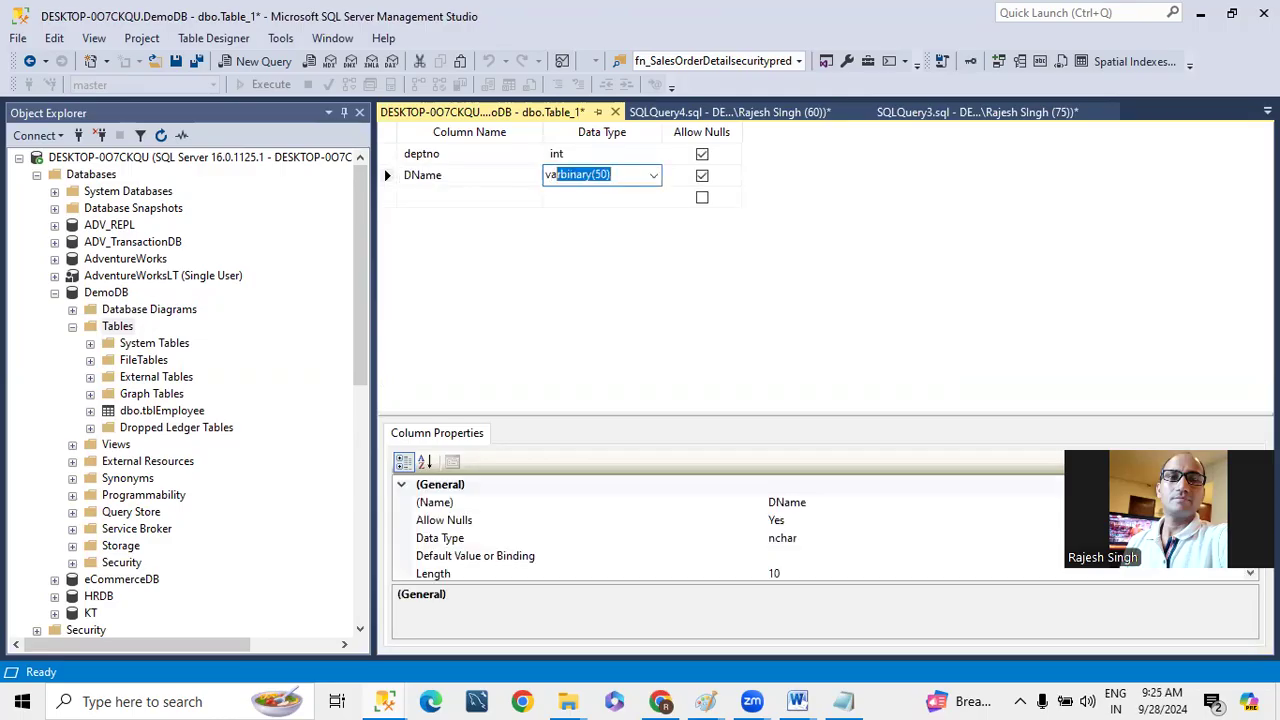
left_click(384, 190)
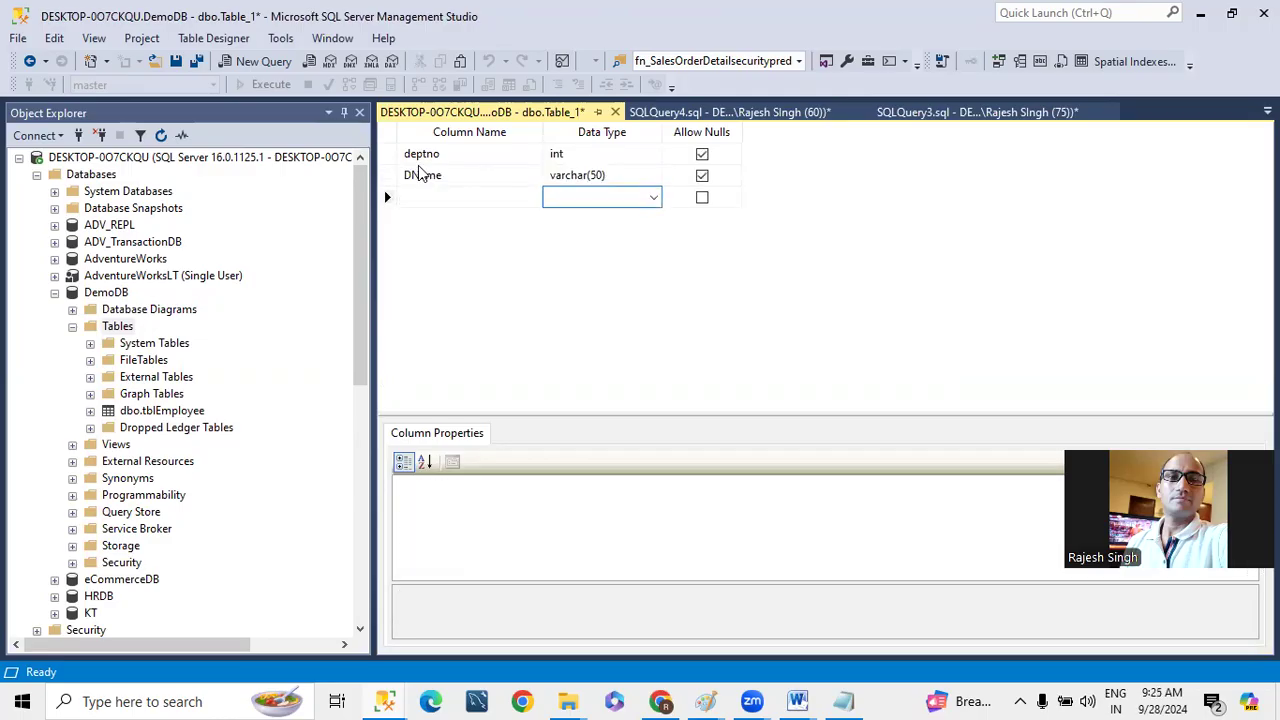
- Make deptno the primary key and save the new table as tblDepartment
right_click(387, 154)
left_click(396, 168)
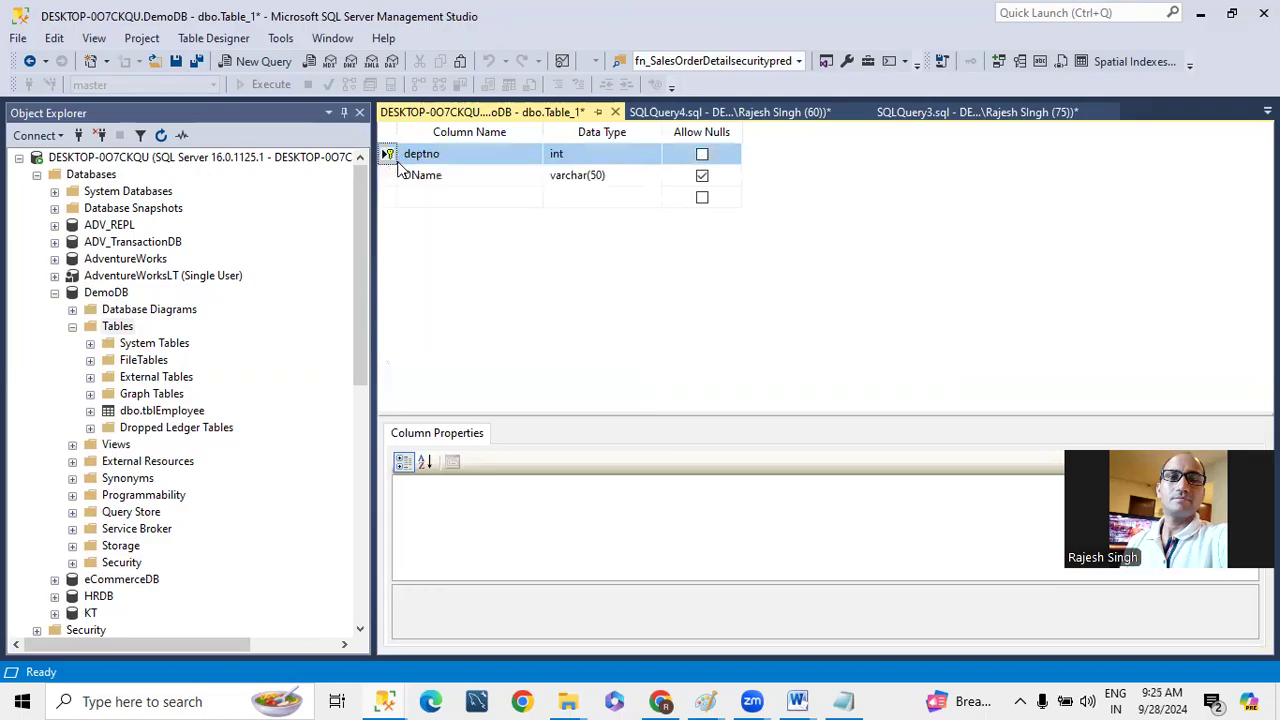
left_click(614, 112)
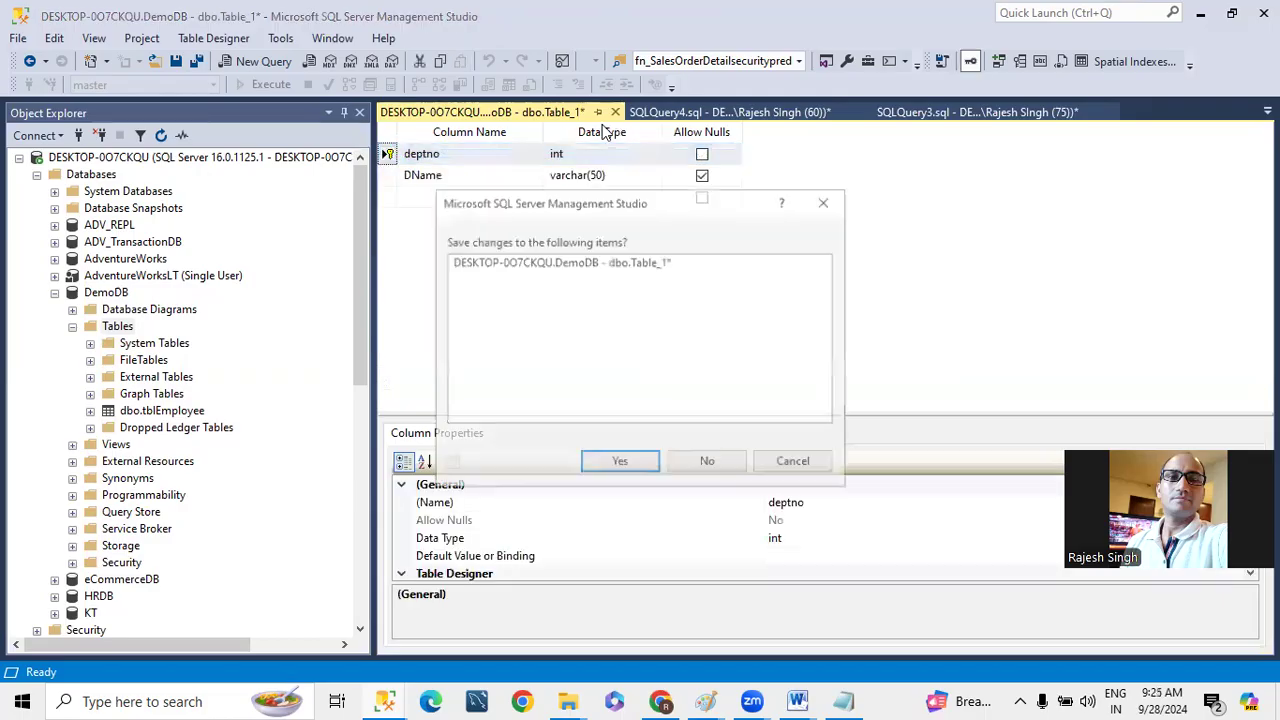
left_click(618, 459)
type("tblDepartment")
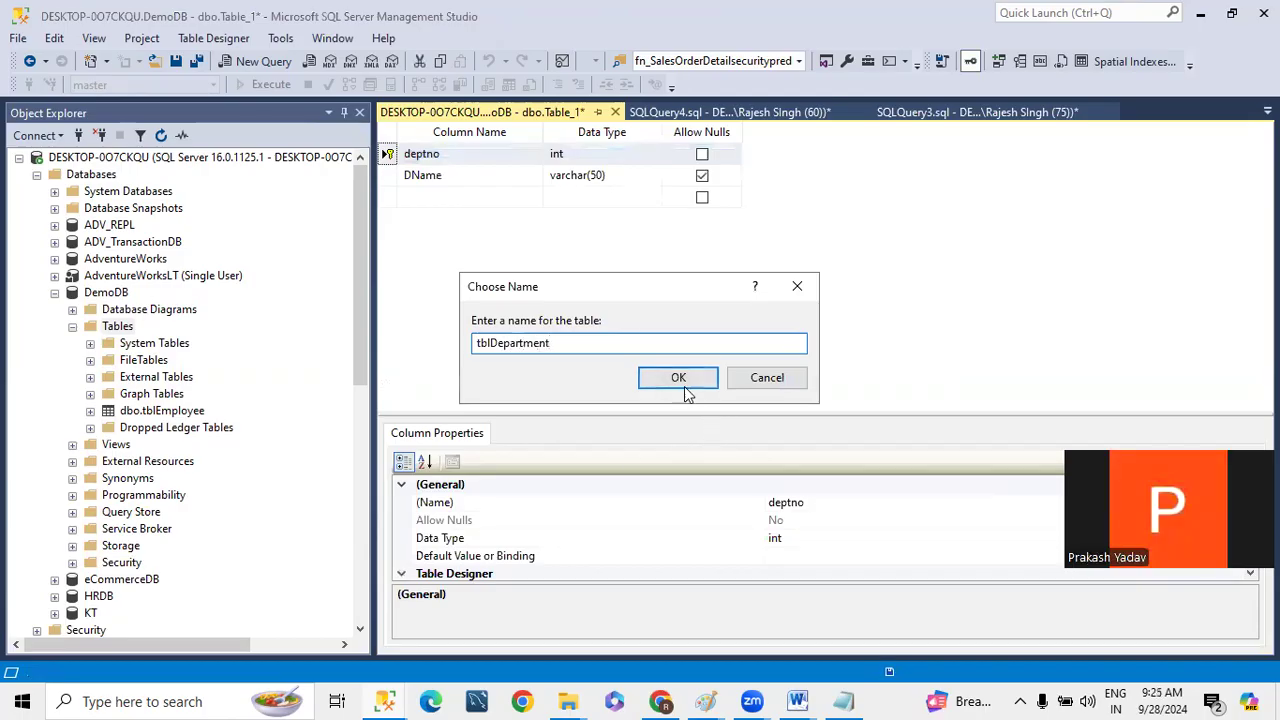
left_click(680, 380)
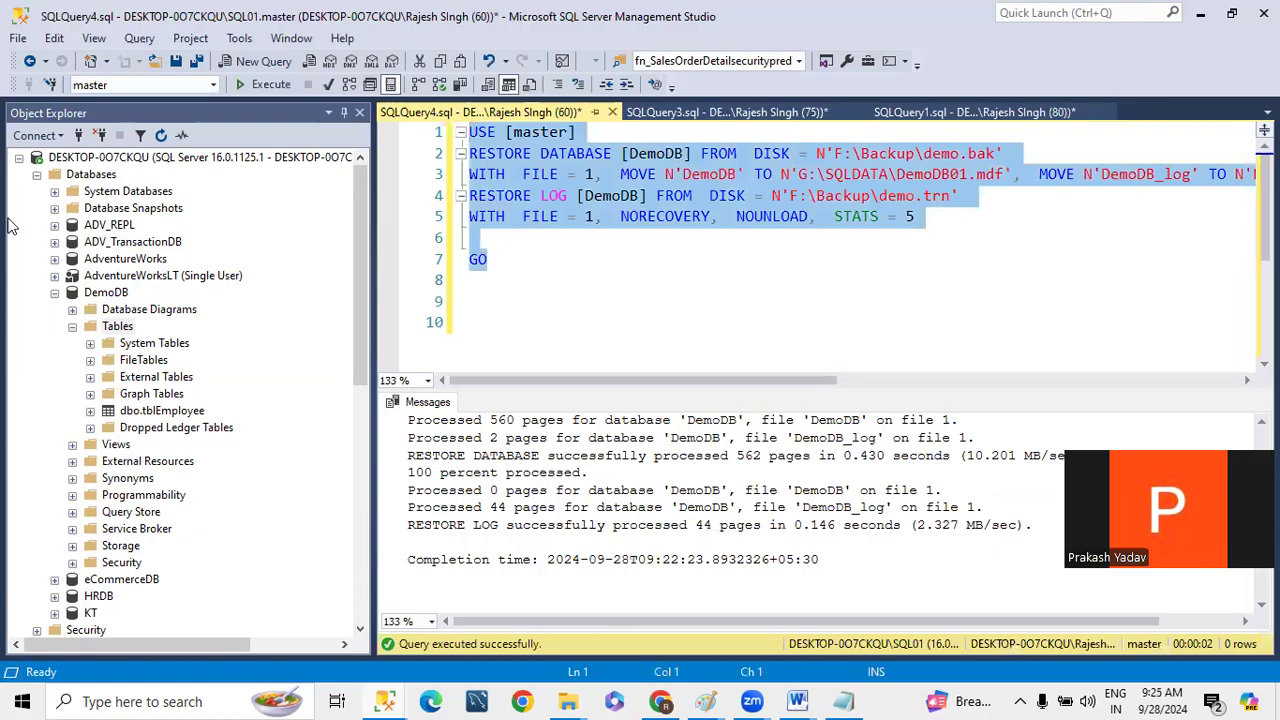
- Collapse the primary instance, refresh SQL01 and try to expand its DemoDB database
left_click(18, 157)
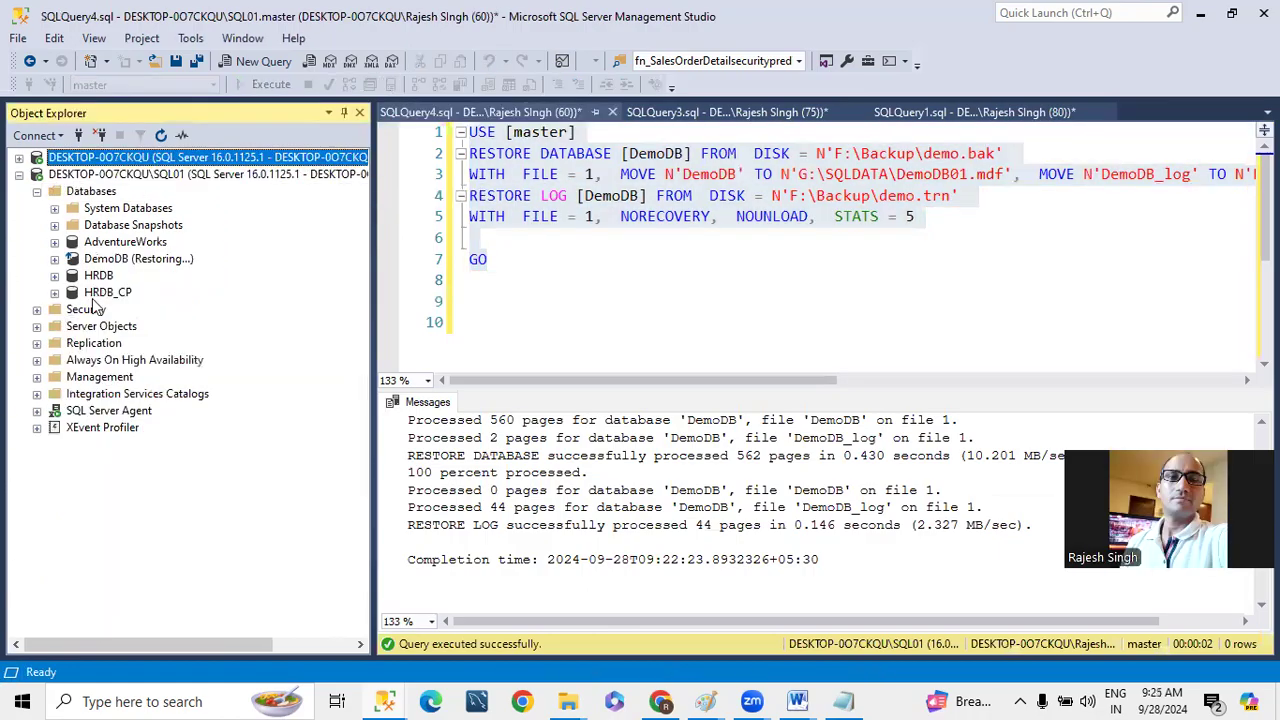
left_click(104, 174)
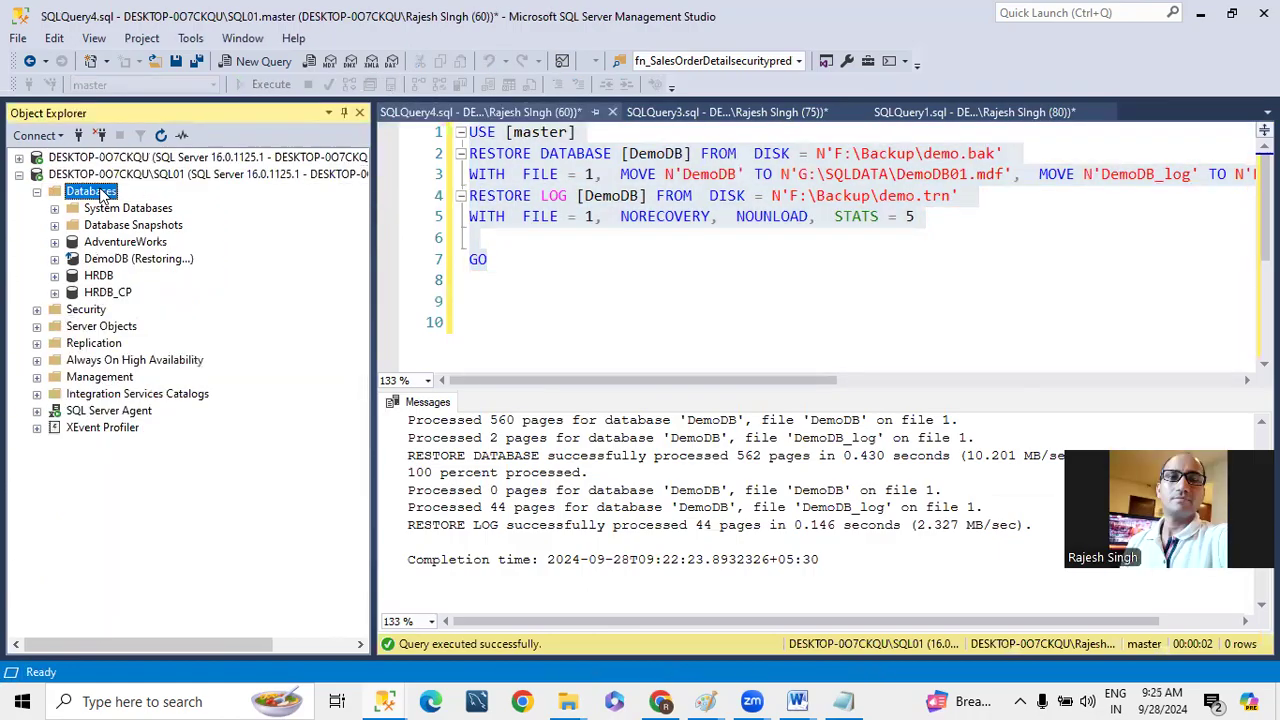
left_click(161, 135)
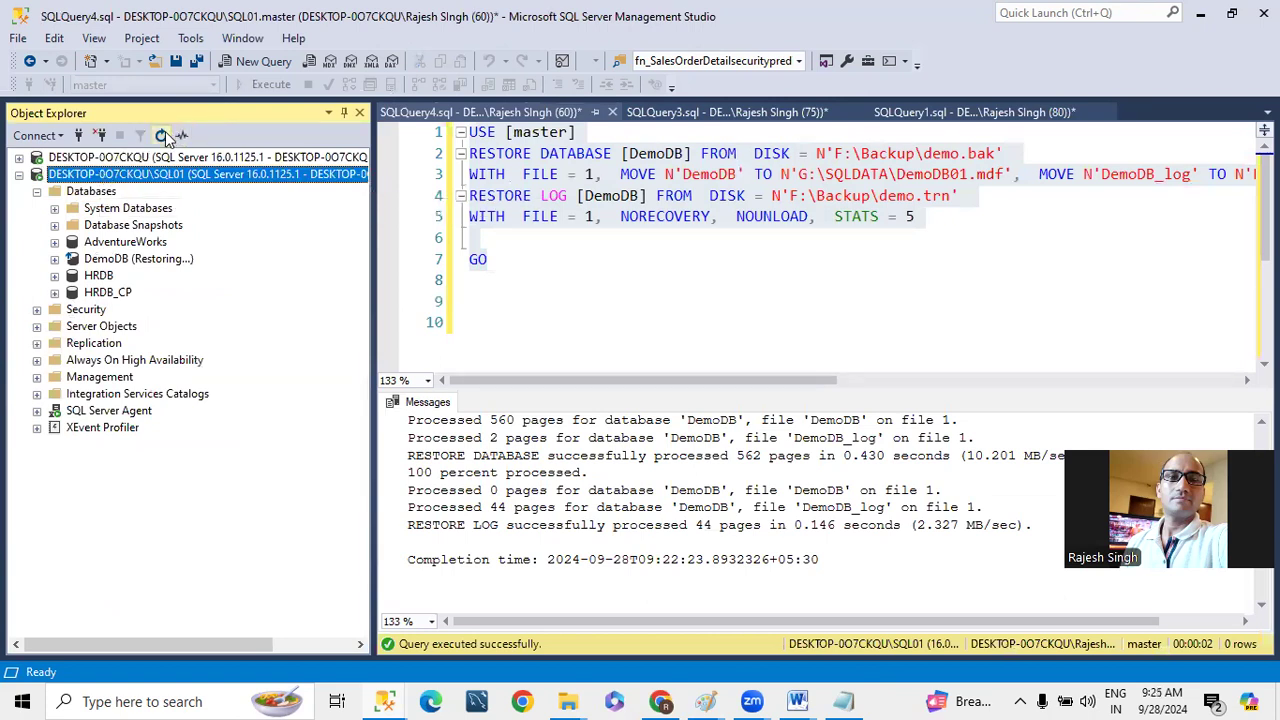
left_click(37, 192)
left_click(55, 259)
left_click(845, 380)
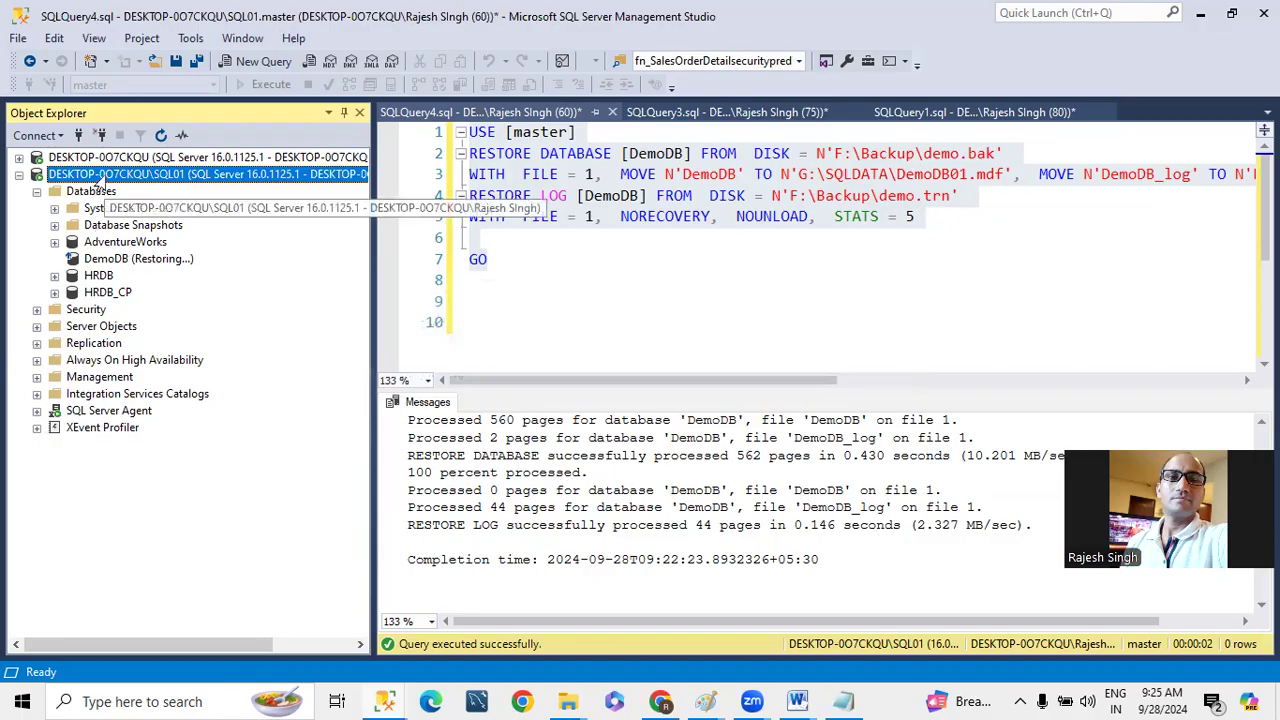
- Refresh SQL01 again, check DemoDB's state and list its tables
left_click(37, 191)
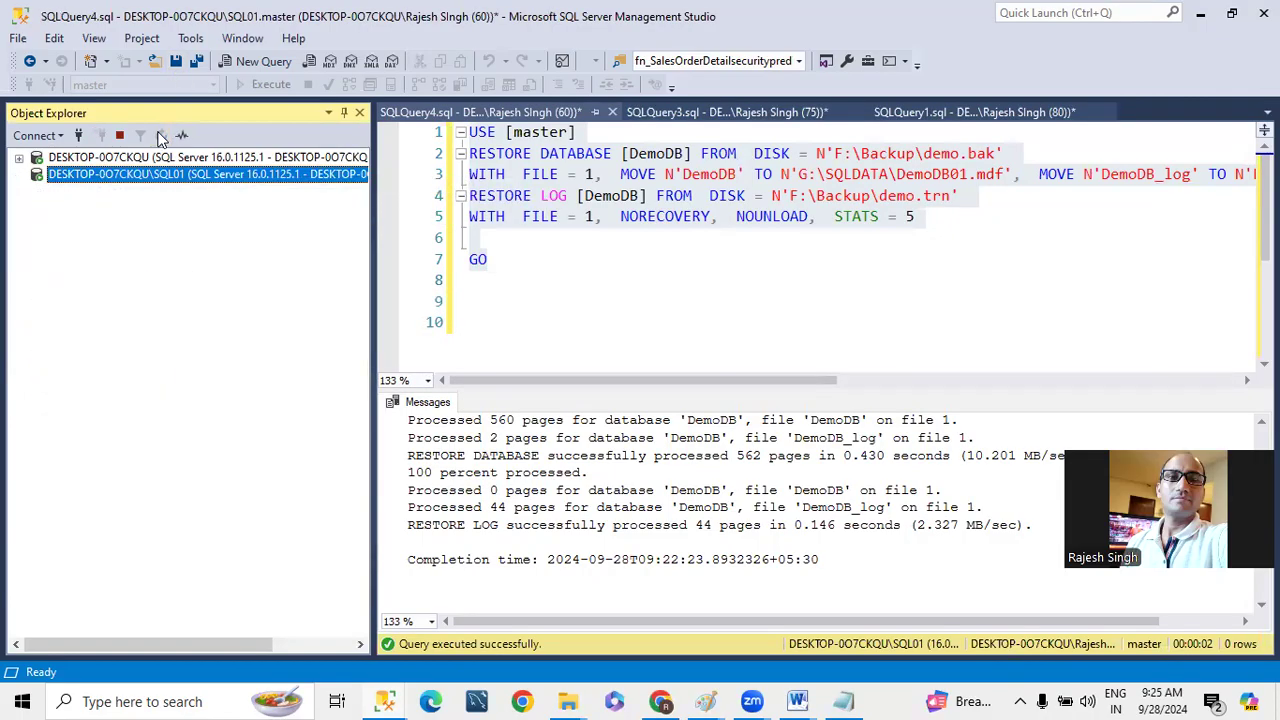
left_click(43, 192)
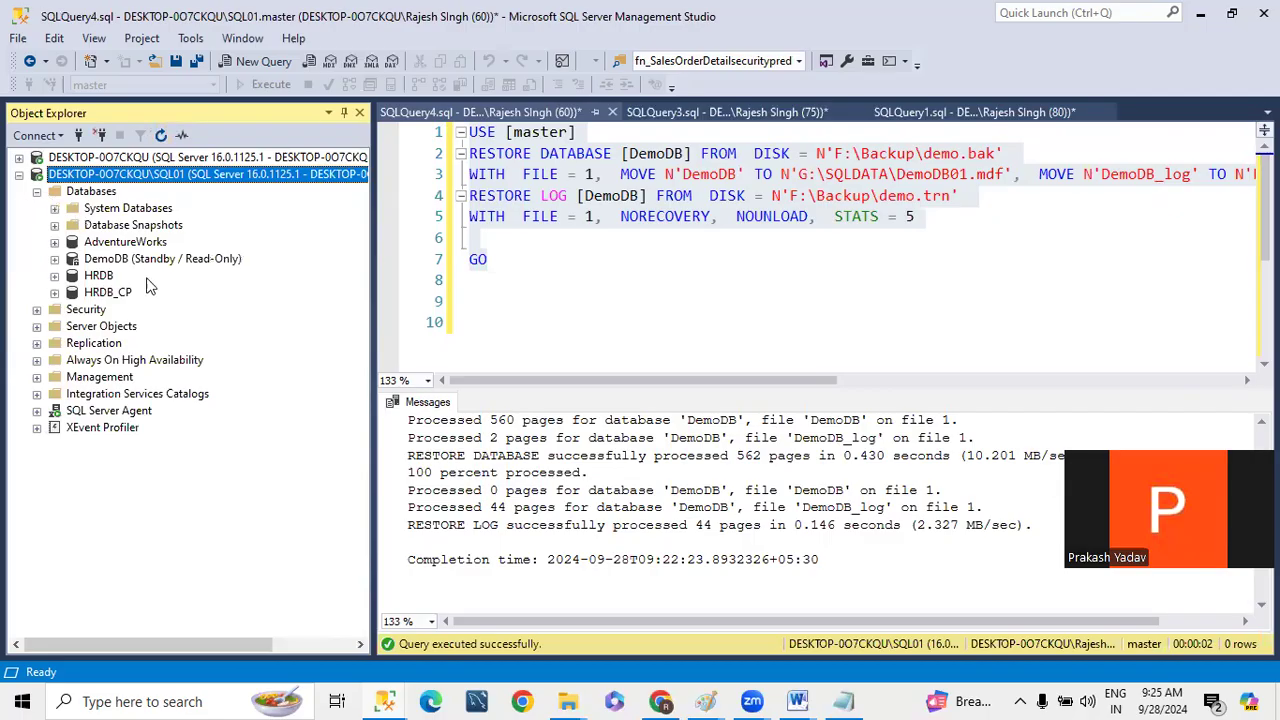
left_click(55, 259)
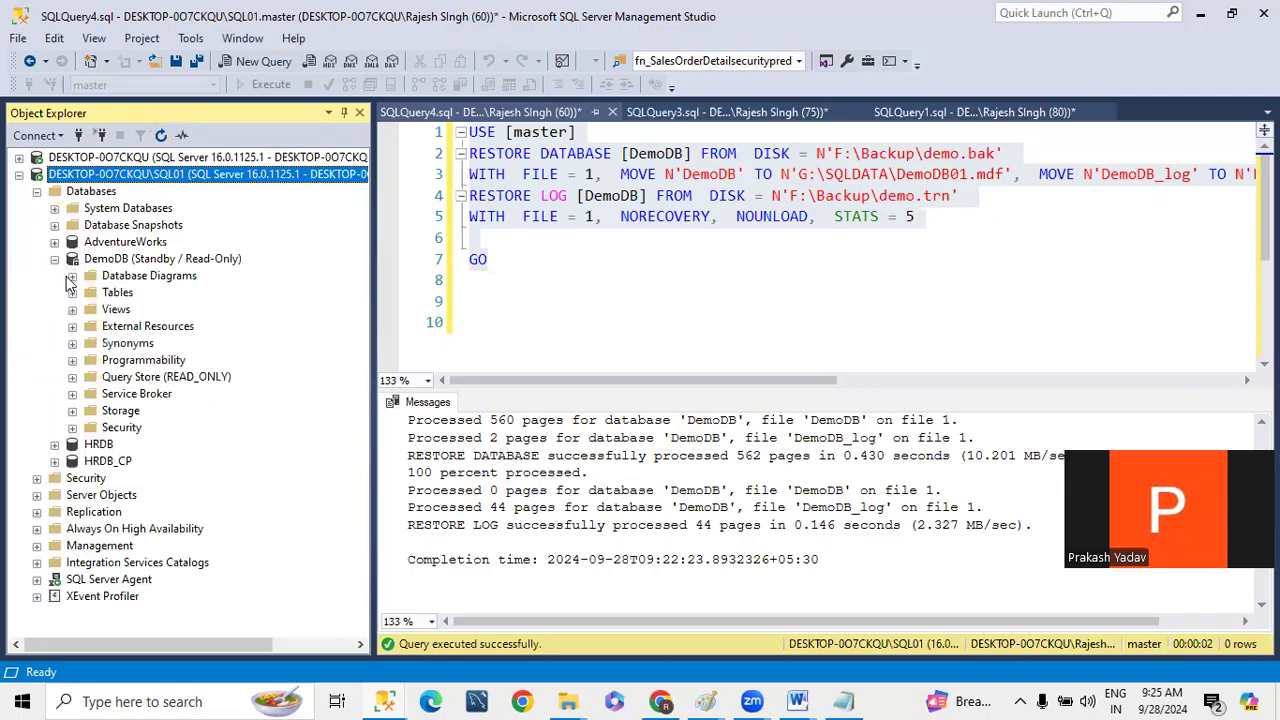
left_click(73, 293)
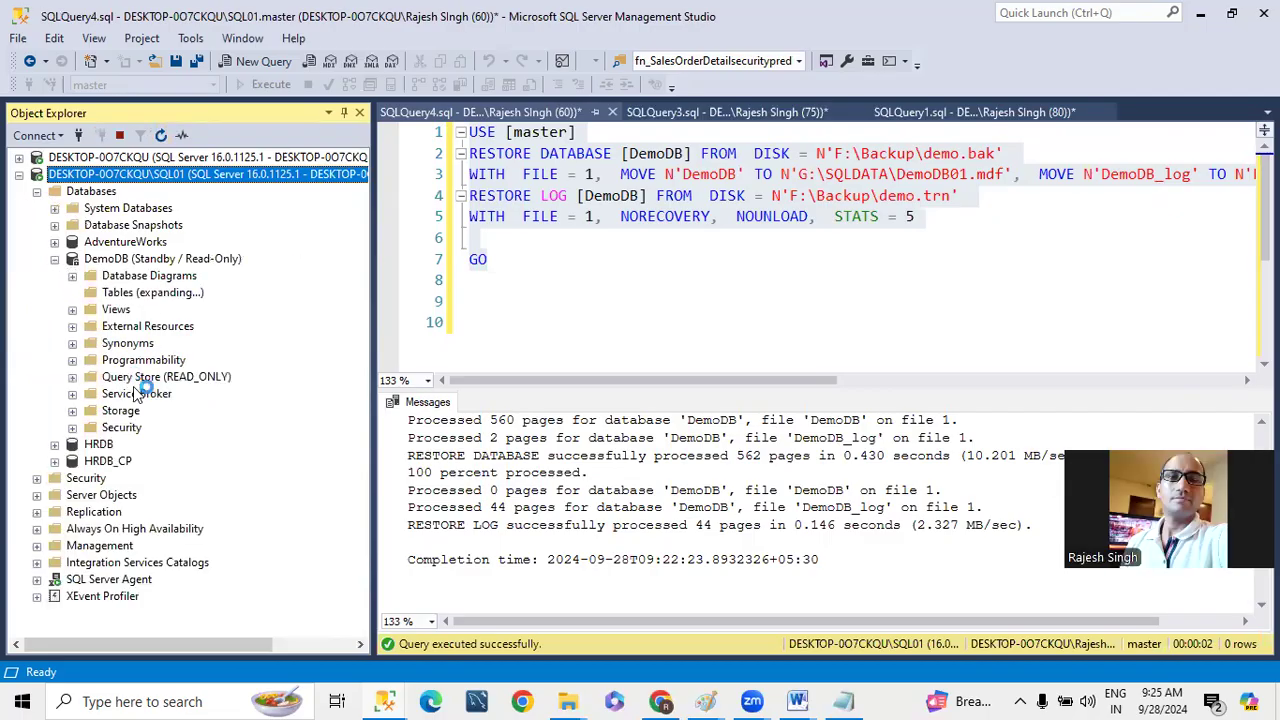
- Query the top 1000 rows of tblDepartment and tblEmployee in SQL01's DemoDB
right_click(176, 380)
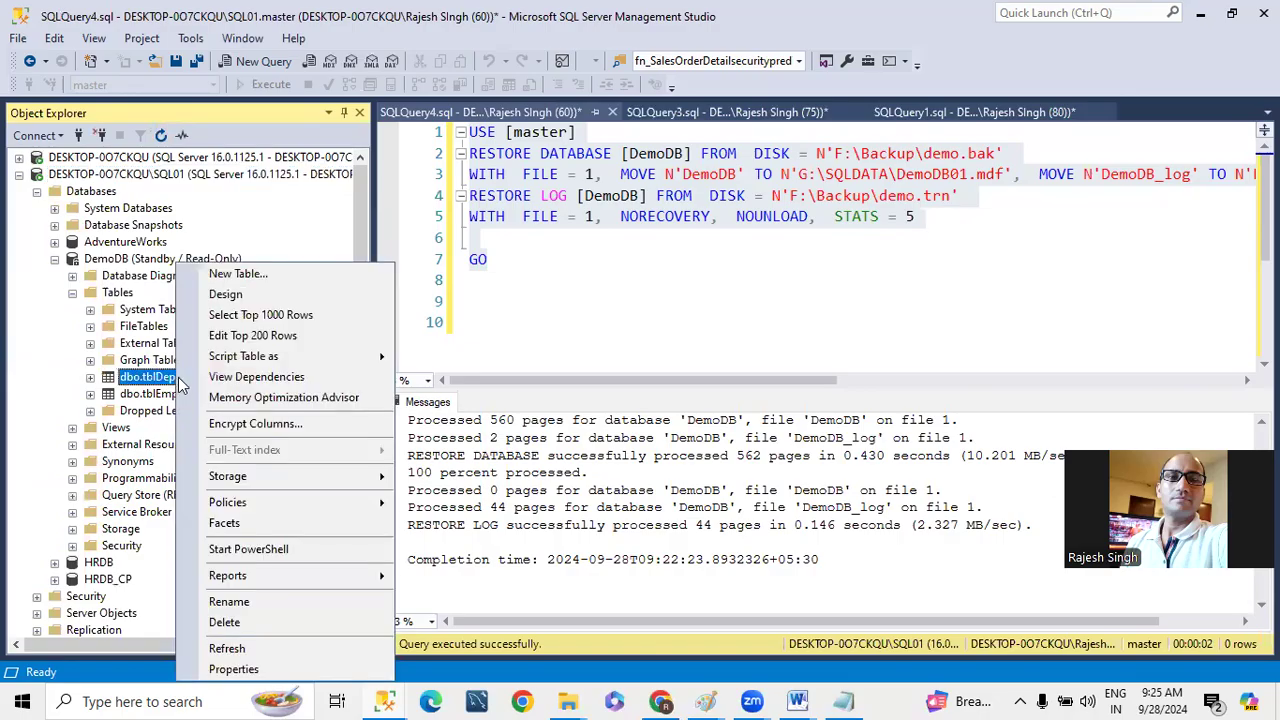
left_click(229, 313)
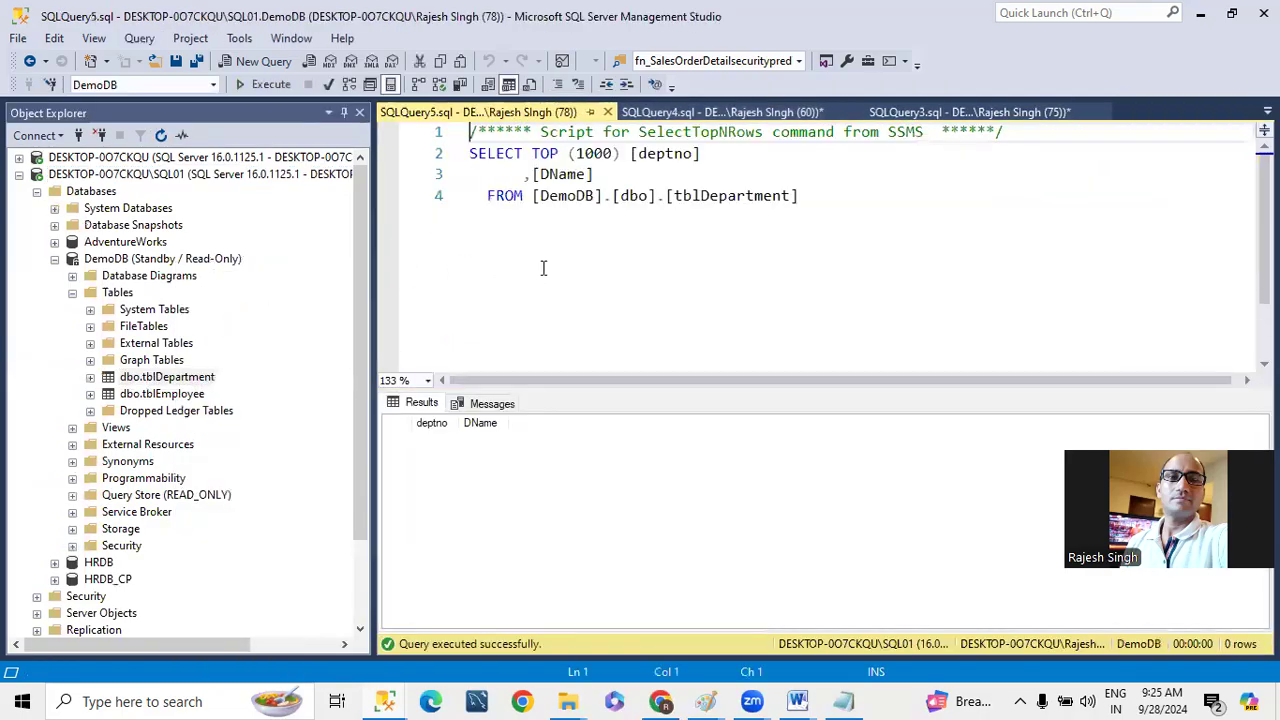
right_click(165, 394)
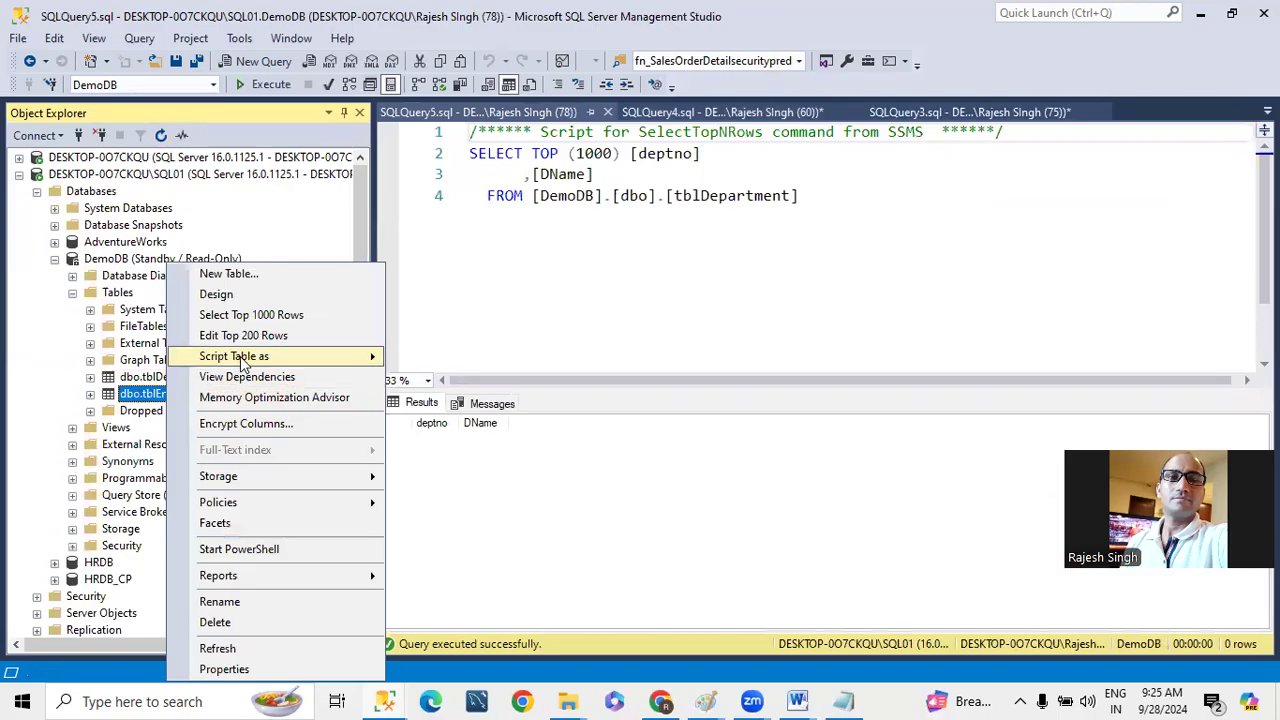
left_click(233, 314)
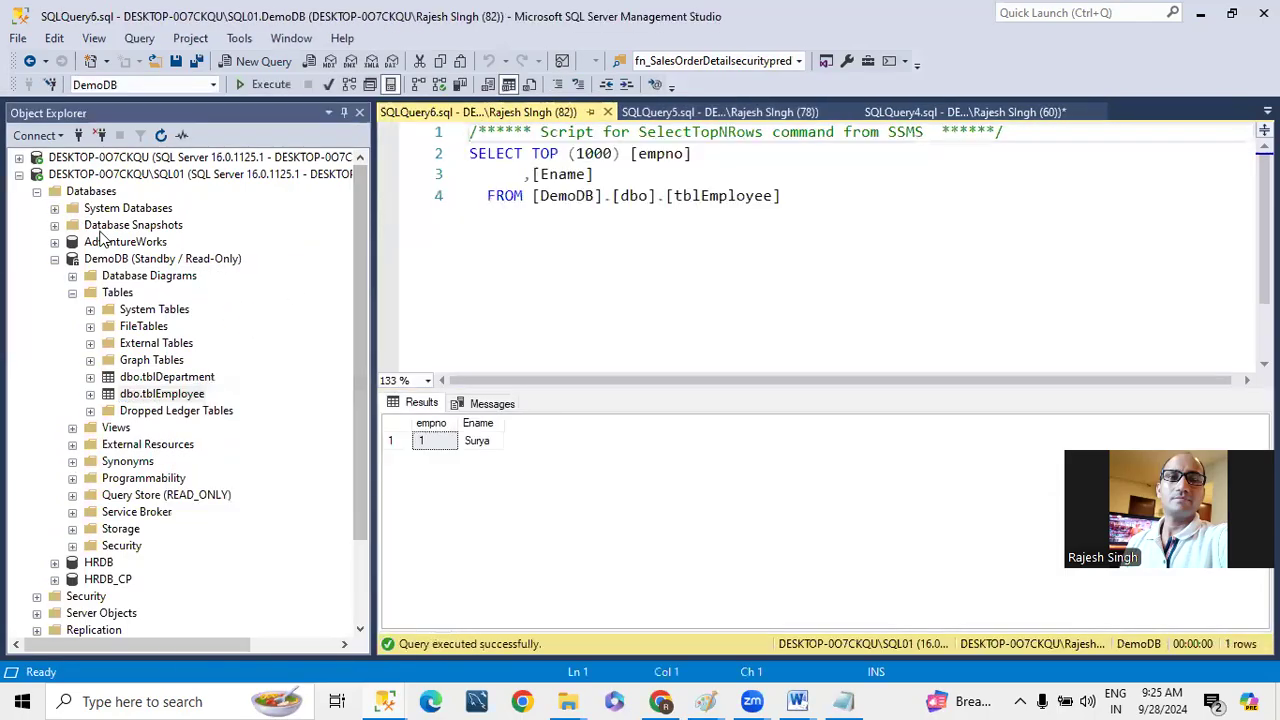
- Add a row to tblEmployee in the primary DemoDB with empno 2 and an employee name, and close the table editor
left_click(19, 158)
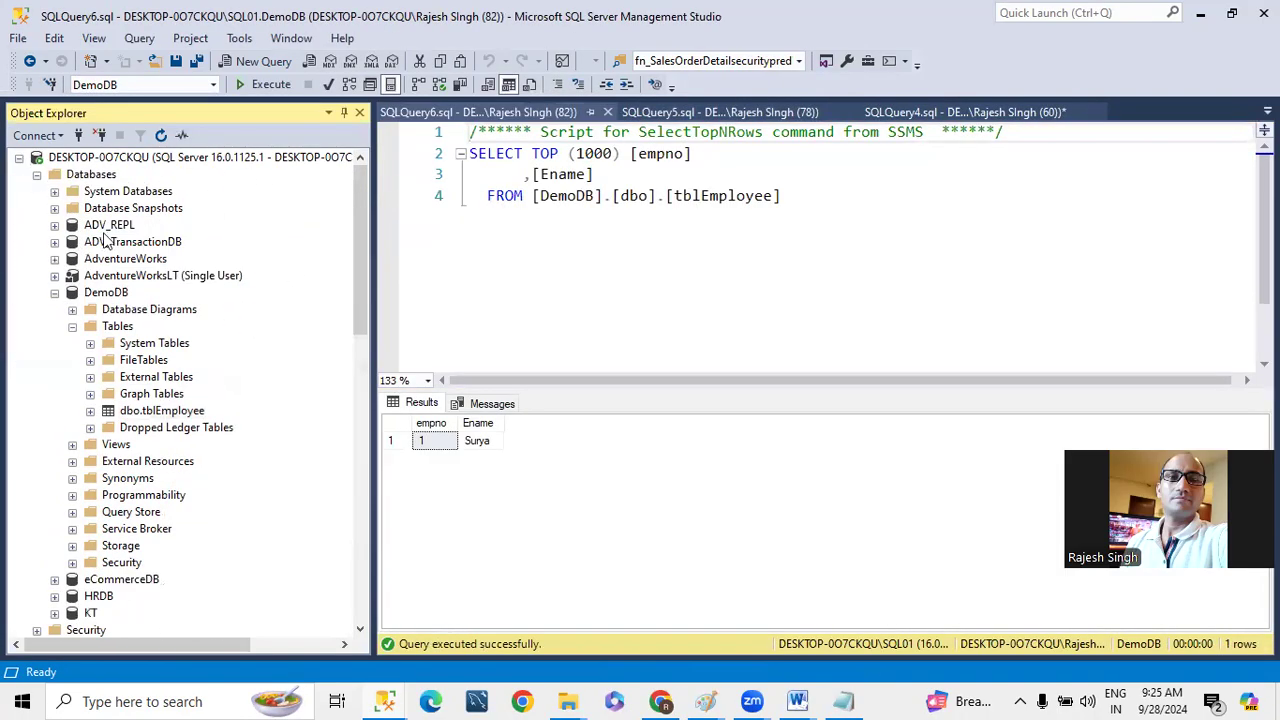
right_click(148, 413)
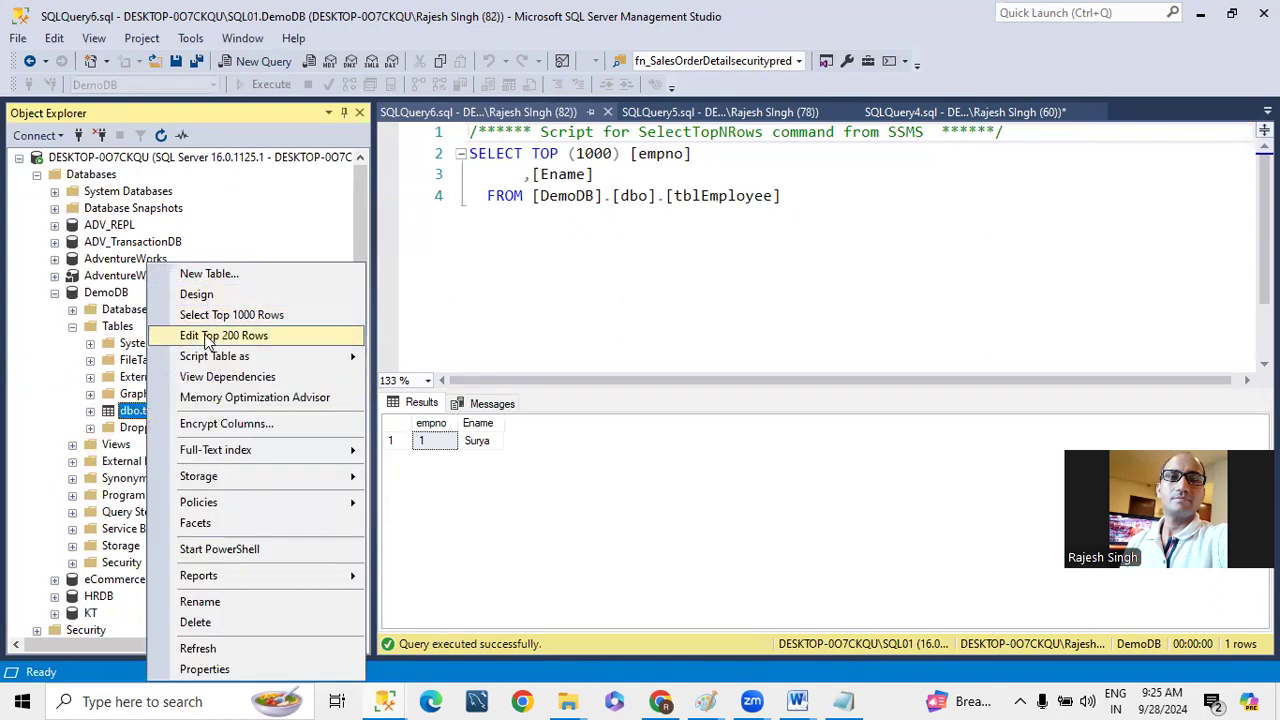
left_click(207, 336)
left_click(471, 177)
type("2")
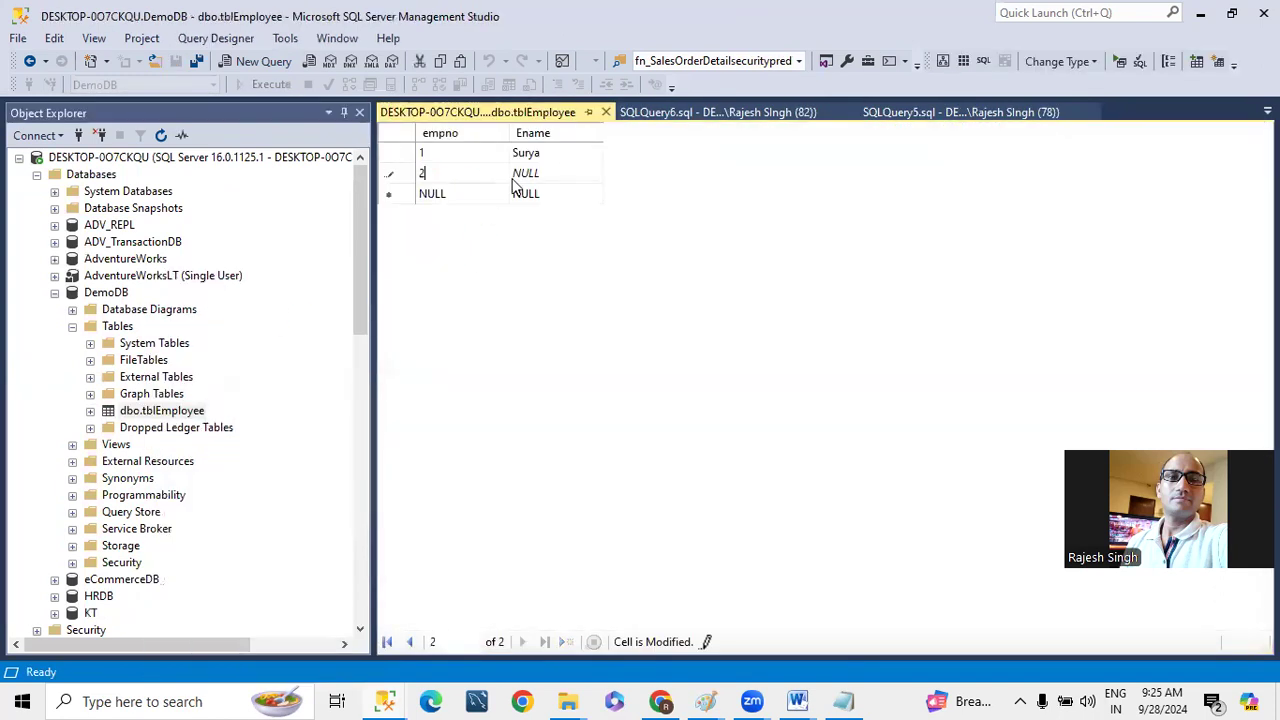
left_click(536, 177)
type("Ne")
left_click(605, 112)
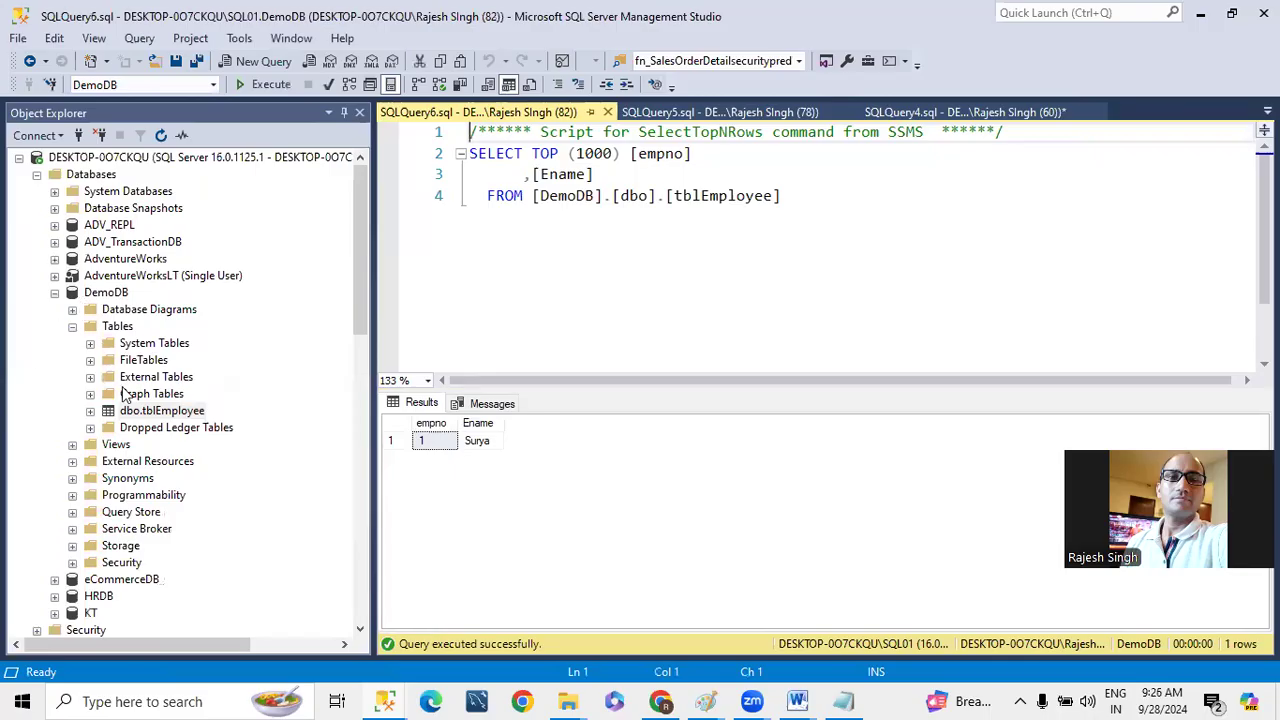
- Refresh the primary DemoDB's tables and add a row to tblDepartment with deptno 1 and DName IT
left_click(118, 327)
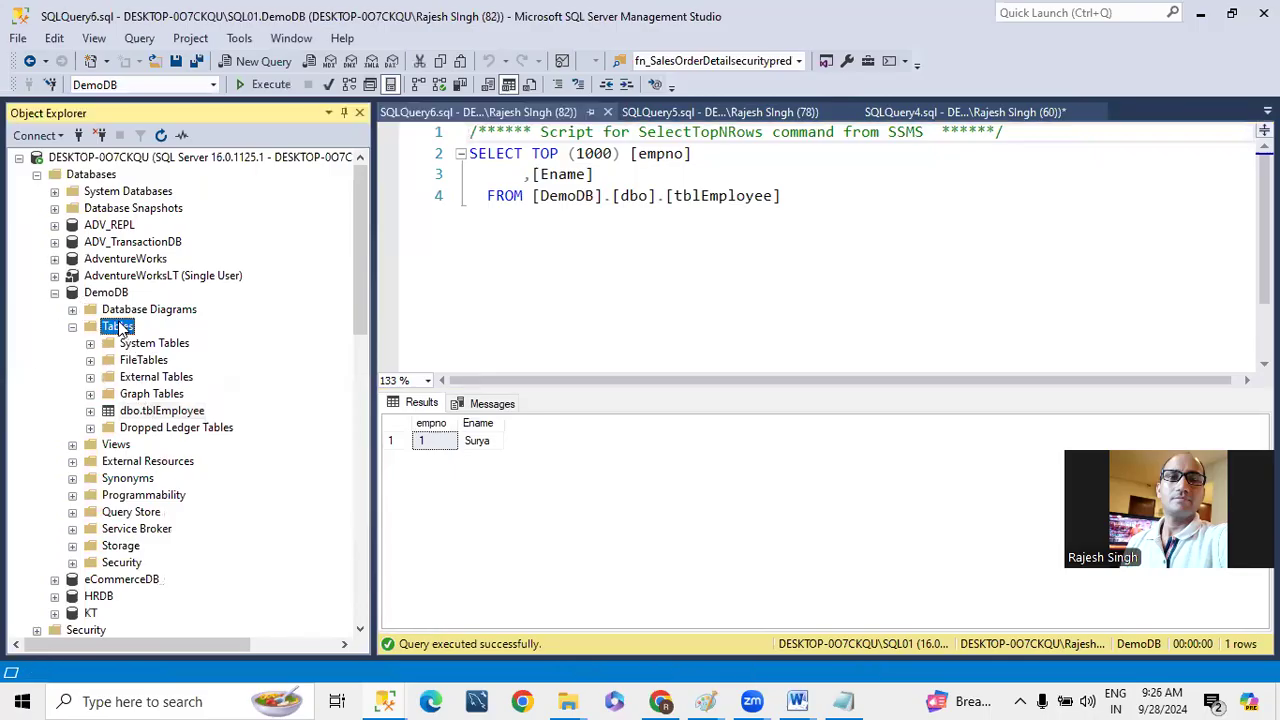
left_click(160, 135)
right_click(158, 412)
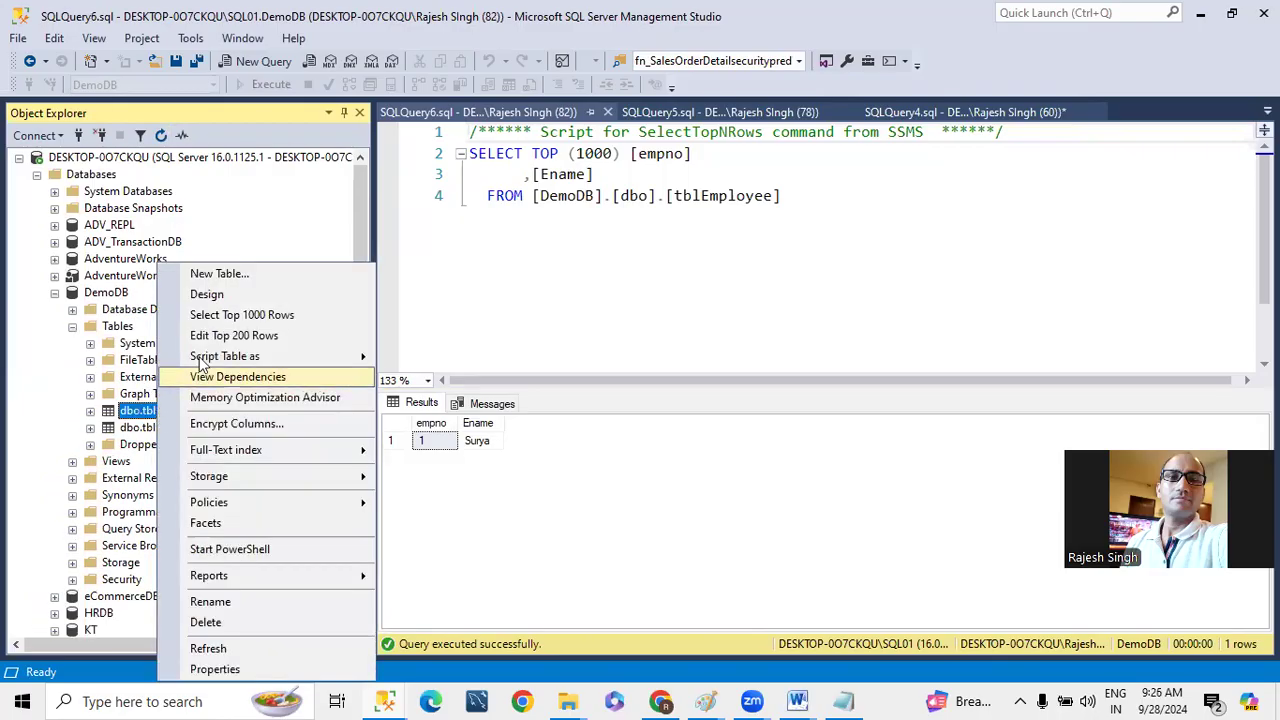
left_click(213, 338)
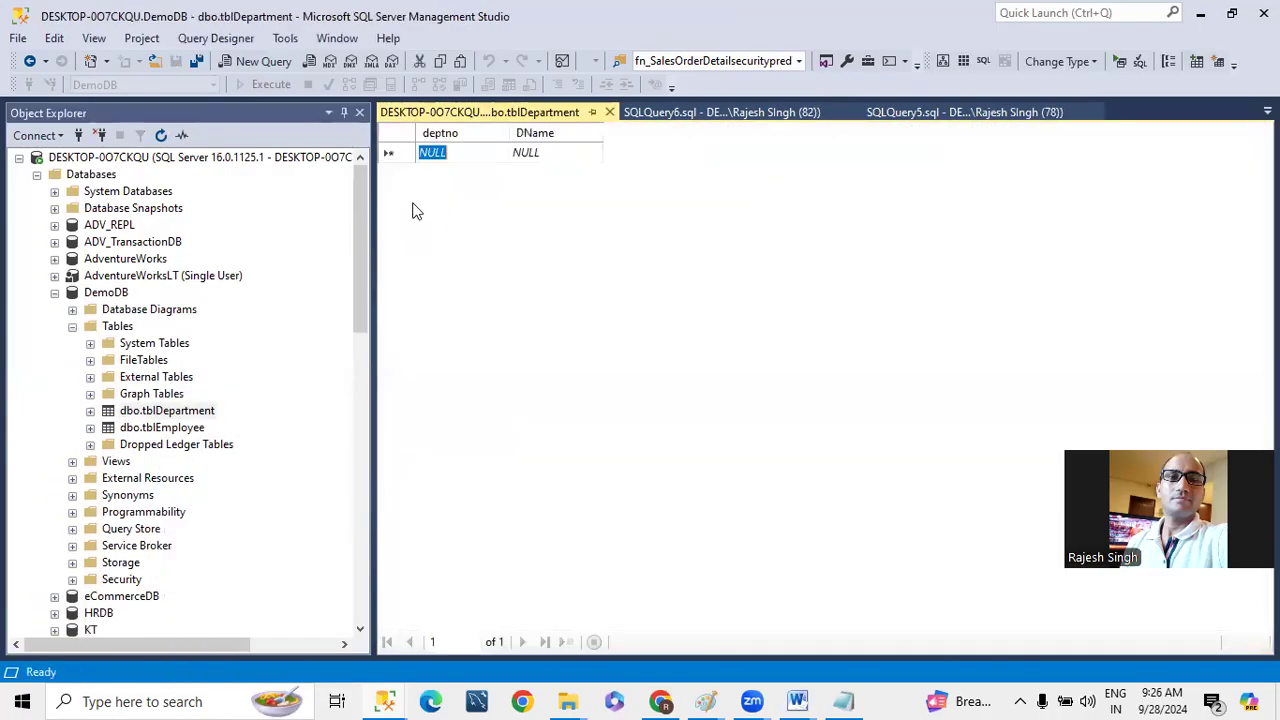
type("1")
key("Tab")
key("BackSpace")
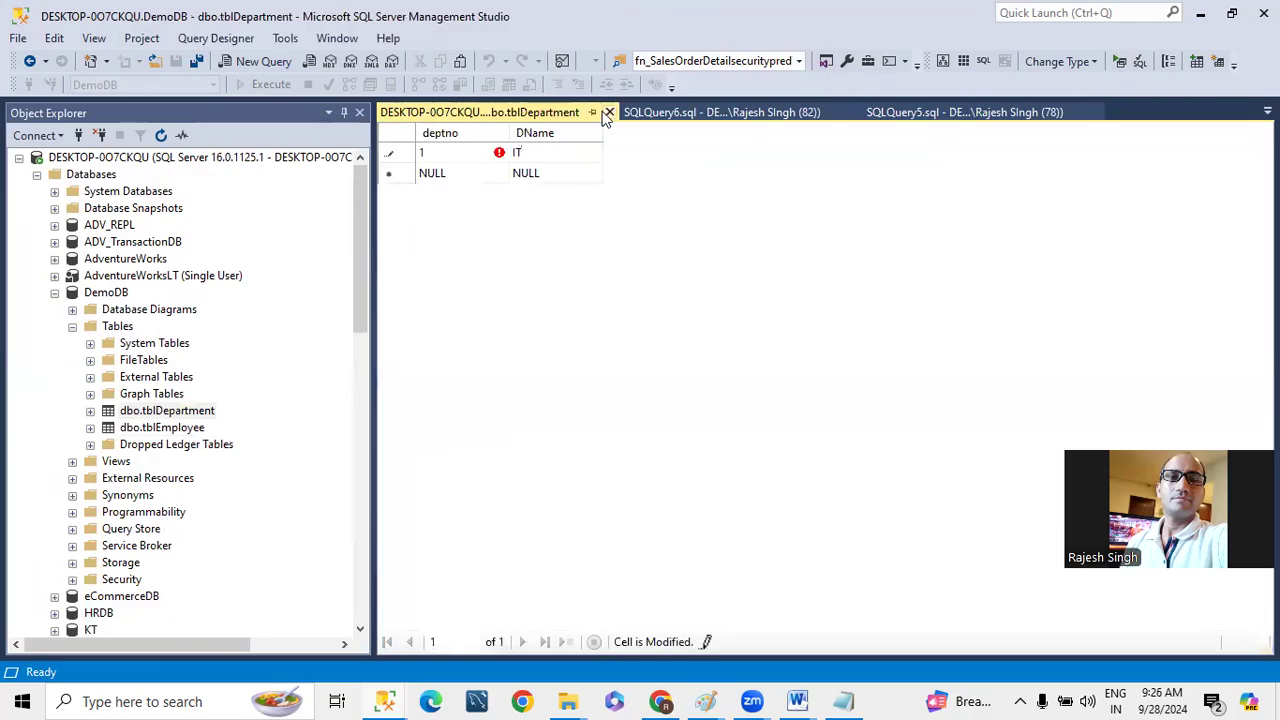
left_click(609, 113)
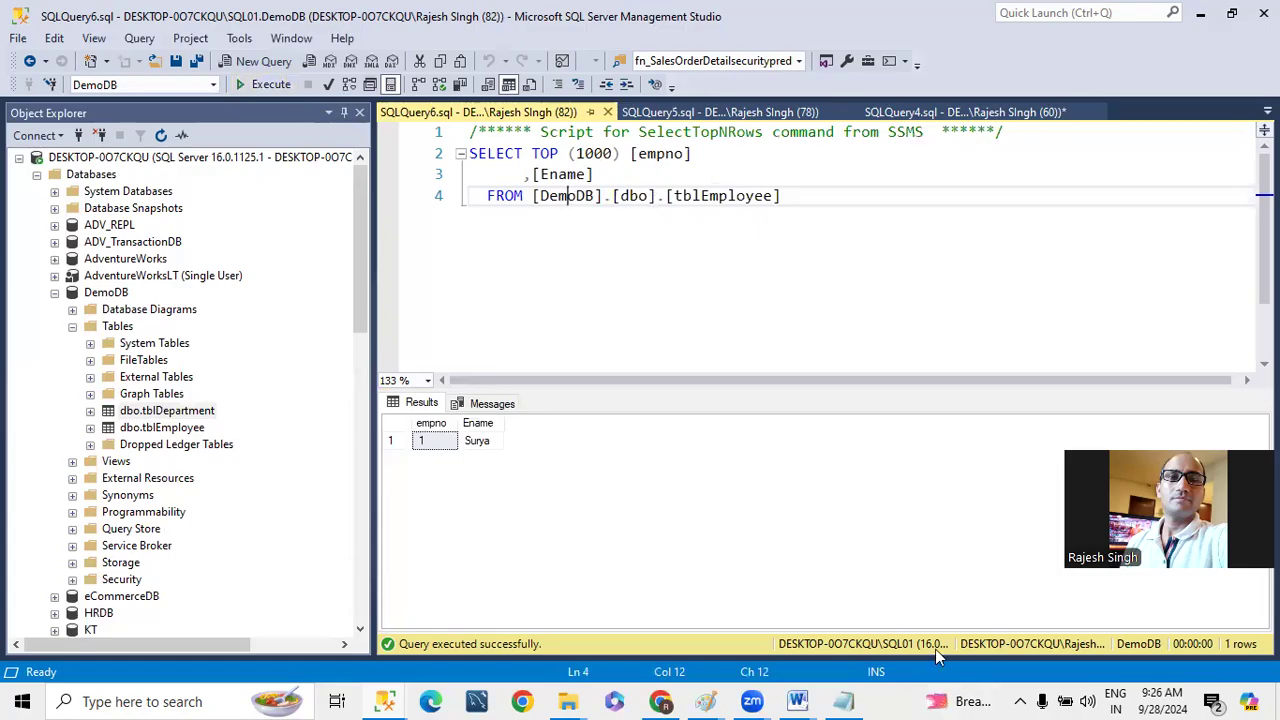
- Rerun the top 1000 rows query on tblEmployee against SQL01 to check for the replicated row
left_click_drag(846, 237, 383, 126)
left_click(268, 86)
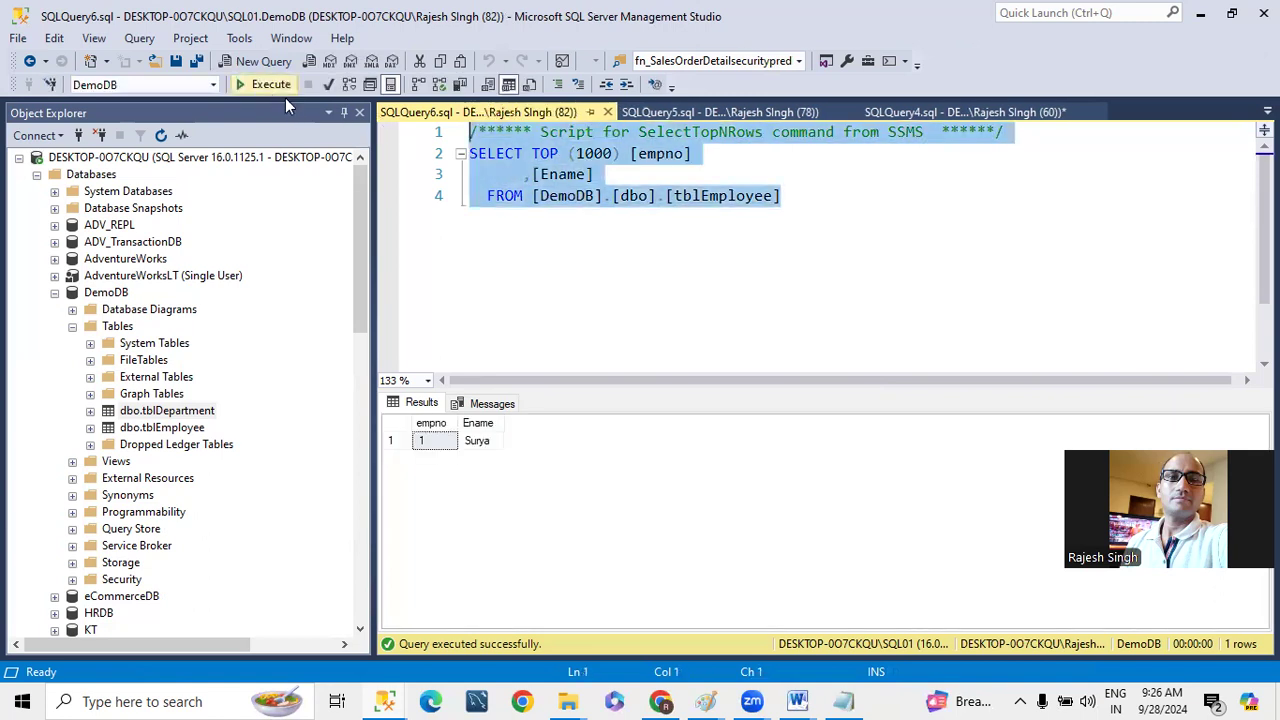
- Execute the tblEmployee query on SQL01 several more times to check whether the new employee row has arrived
left_click(268, 86)
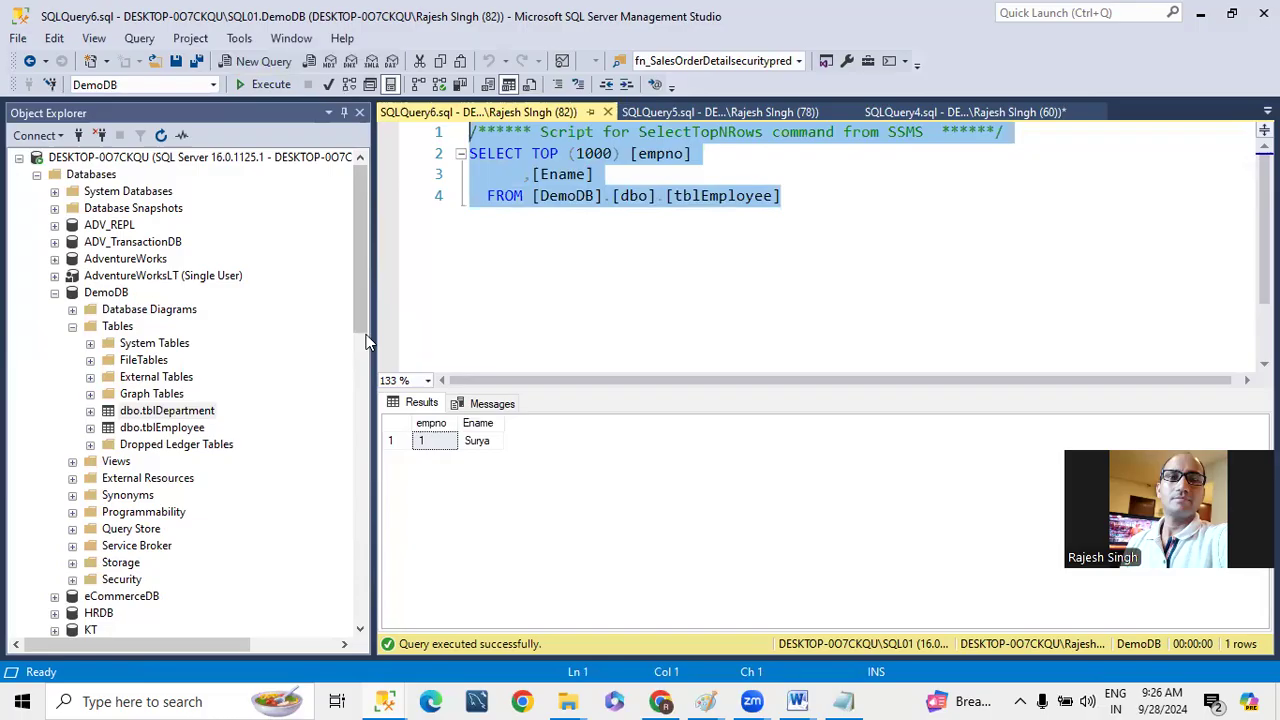
left_click(264, 88)
left_click(264, 88)
left_click(264, 88)
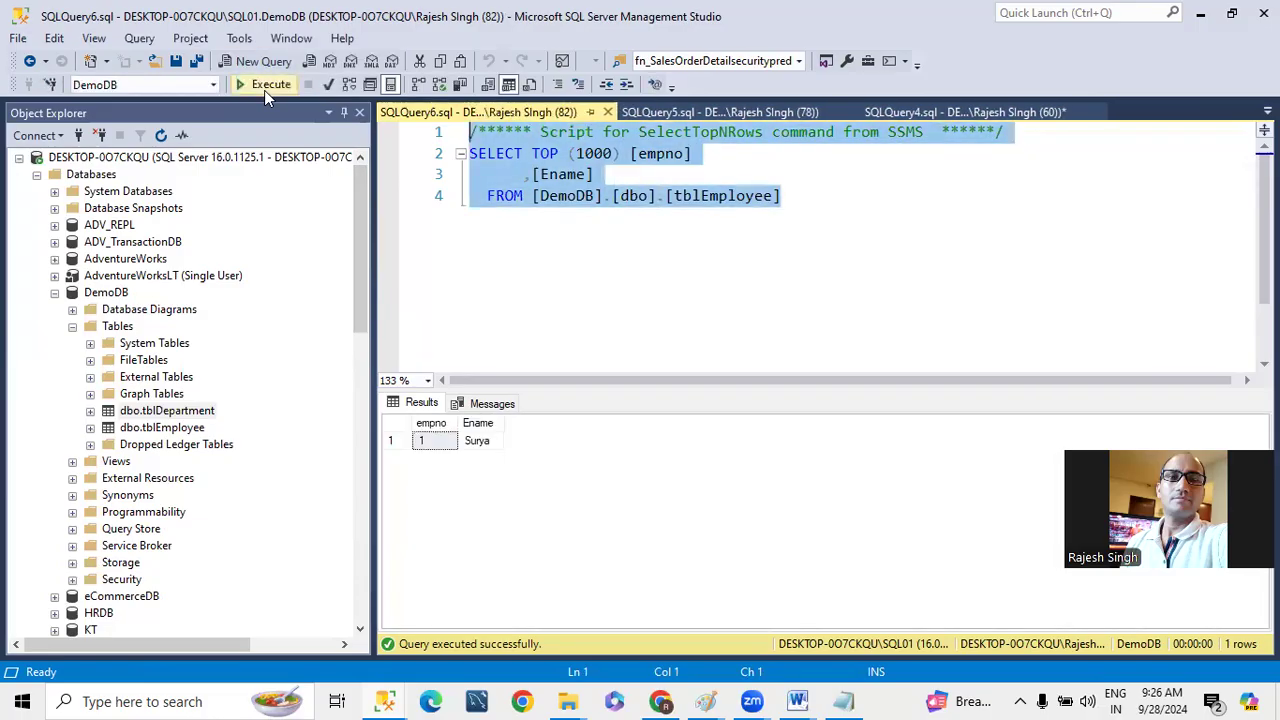
left_click(264, 88)
left_click(264, 88)
left_click(264, 88)
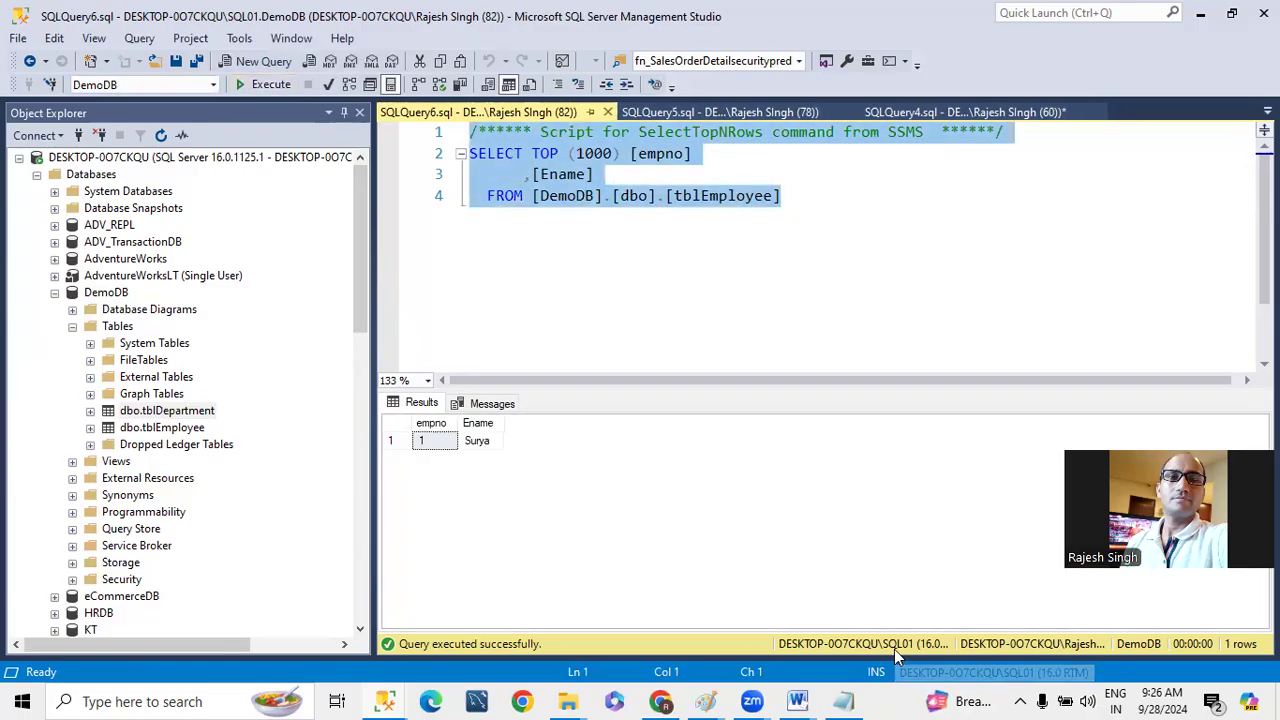
- Query the top 1000 rows of tblDepartment in the primary instance's DemoDB
right_click(180, 432)
left_click(613, 262)
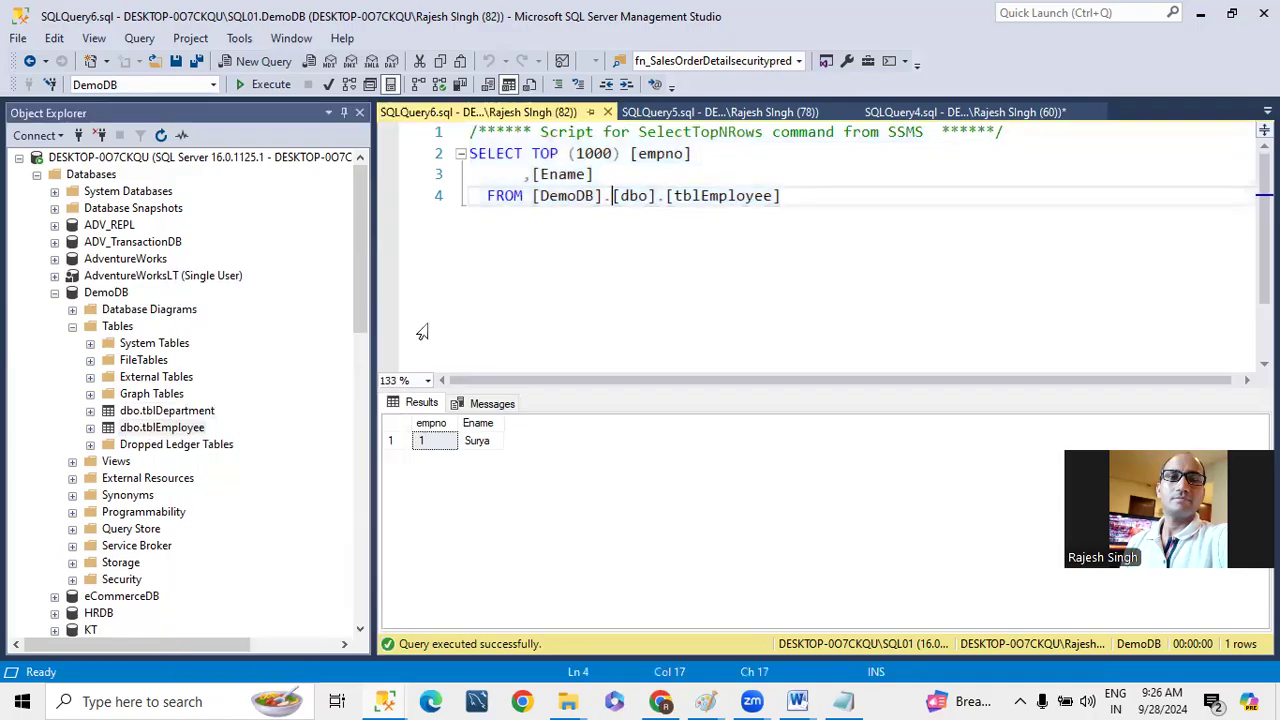
right_click(190, 412)
left_click(262, 237)
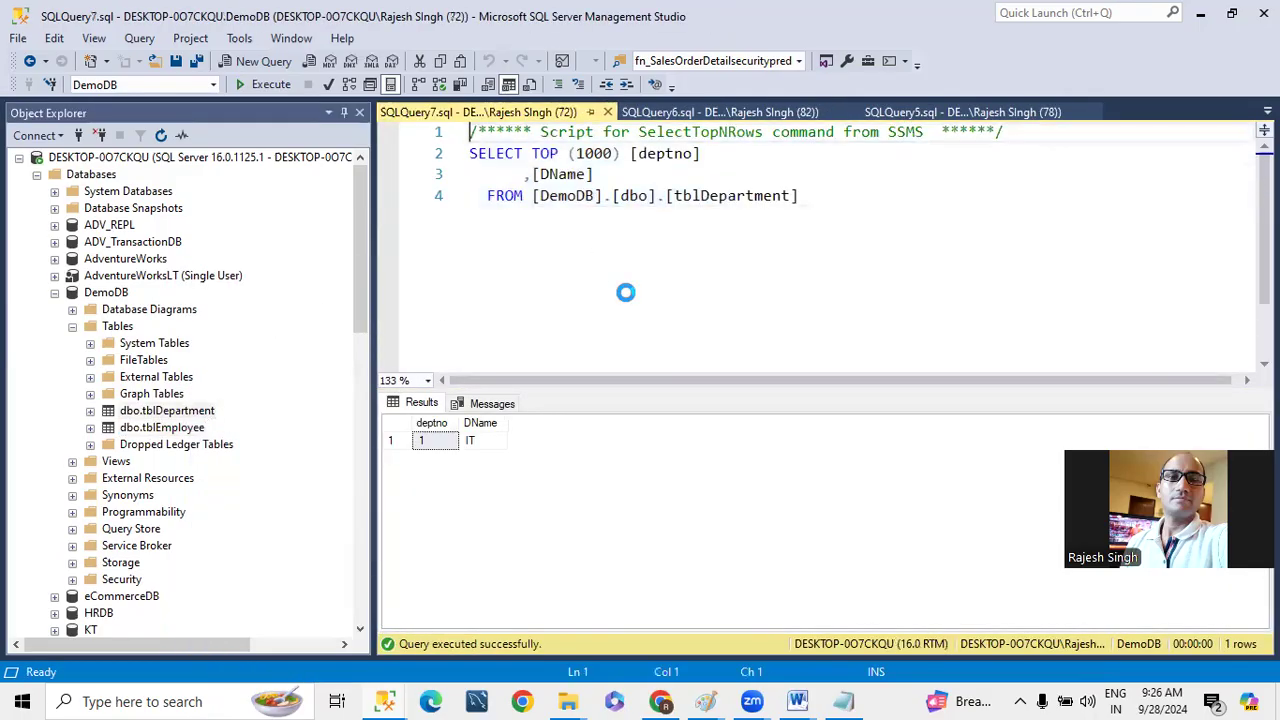
- Return to the SQL01 query on tblEmployee and run it again to look for the second employee row
left_click(672, 113)
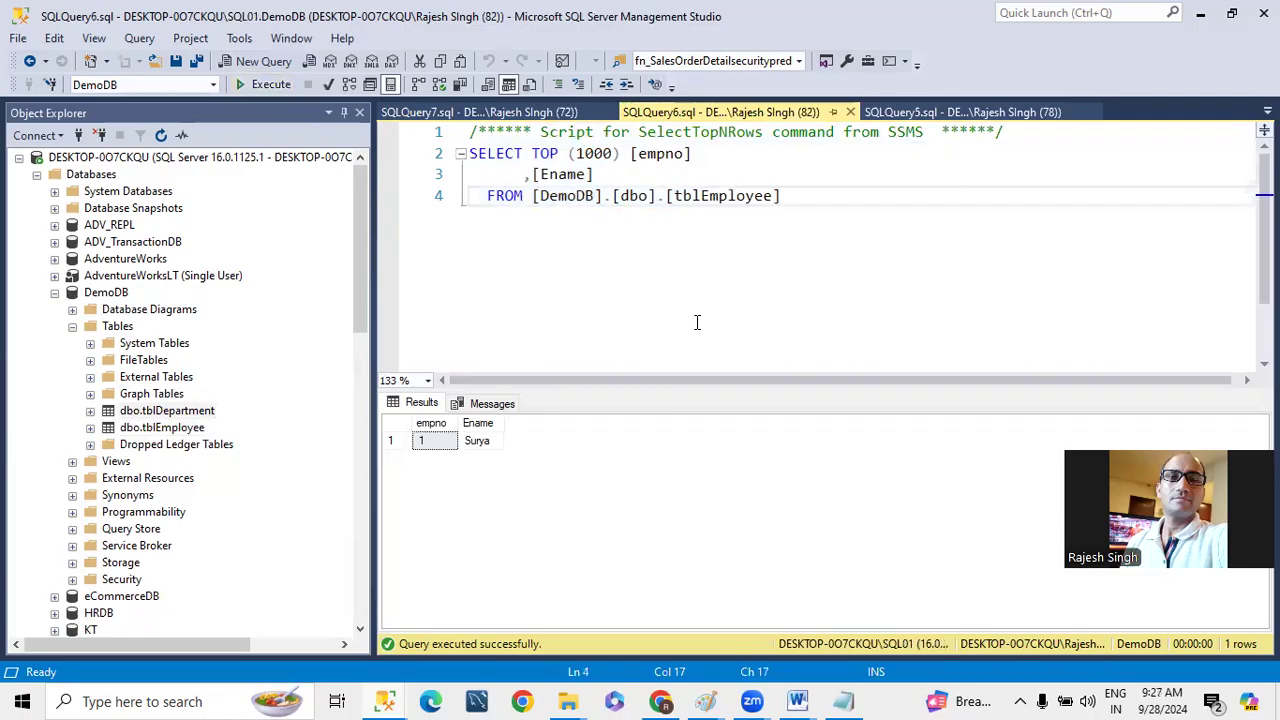
key("Right")
left_click(266, 86)
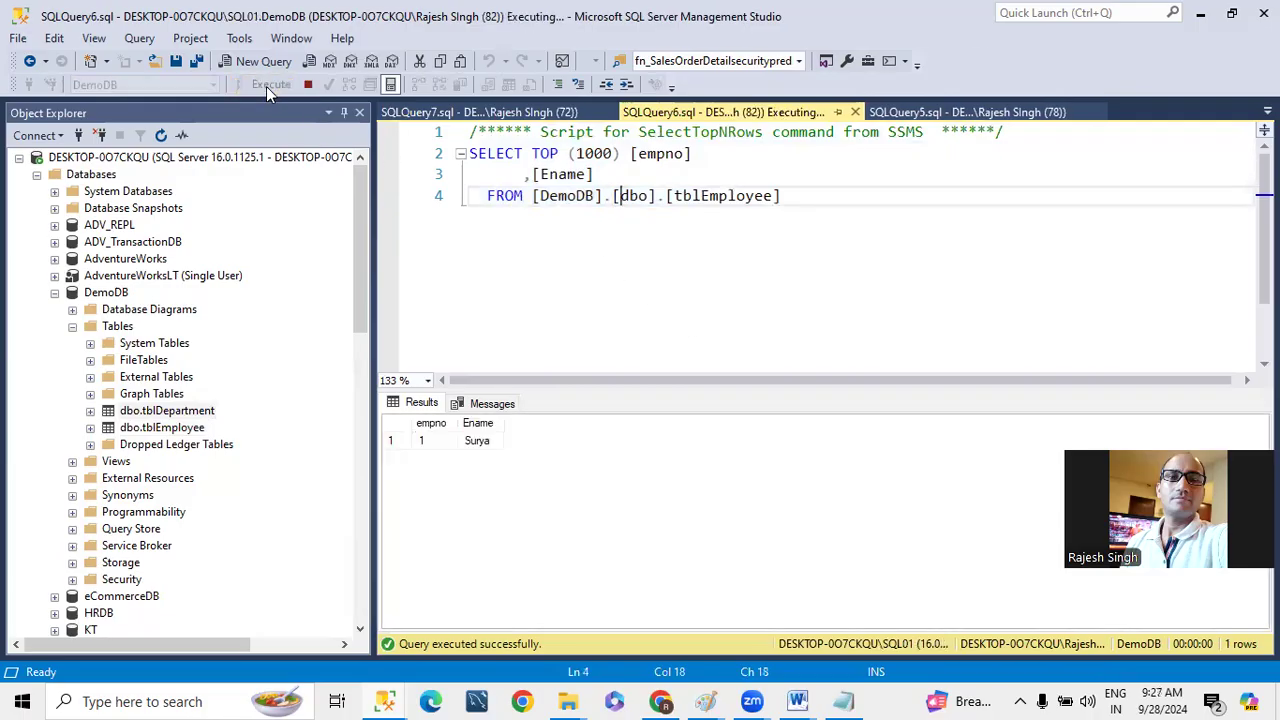
left_click(266, 86)
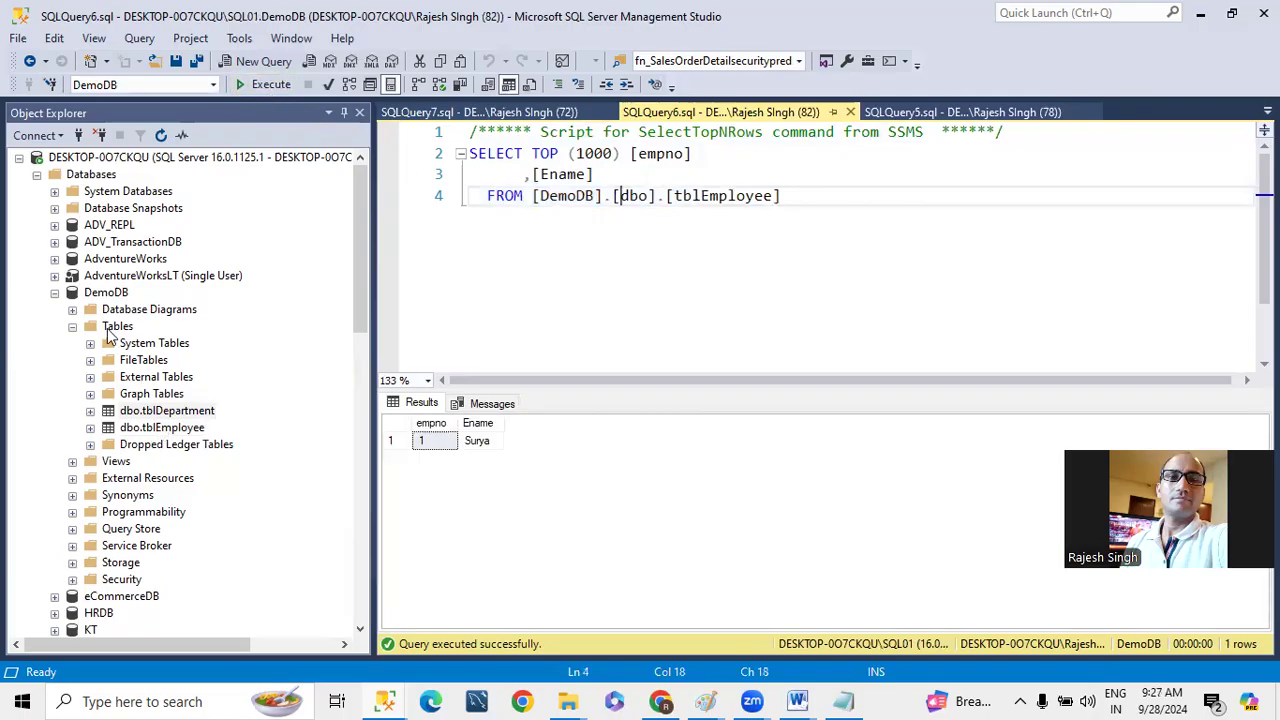
- Query the top 1000 rows of tblDepartment in SQL01's standby DemoDB
left_click(19, 158)
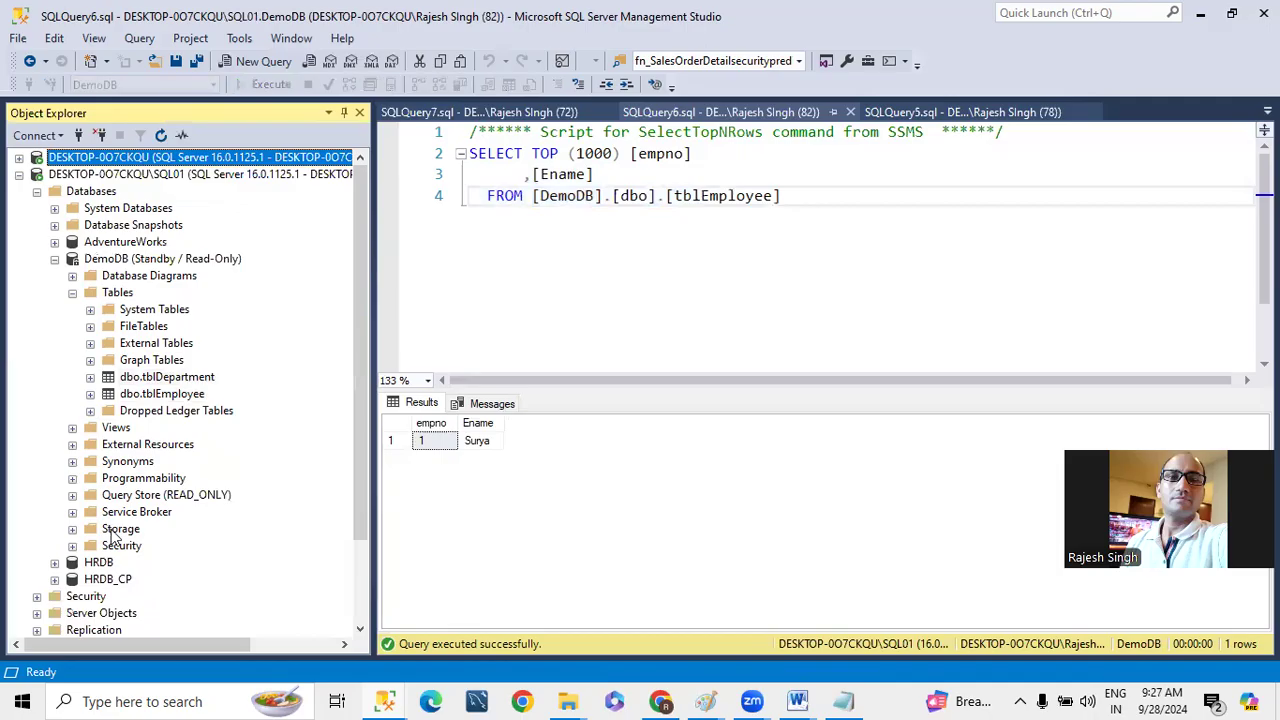
scroll(112, 538, "down", 2)
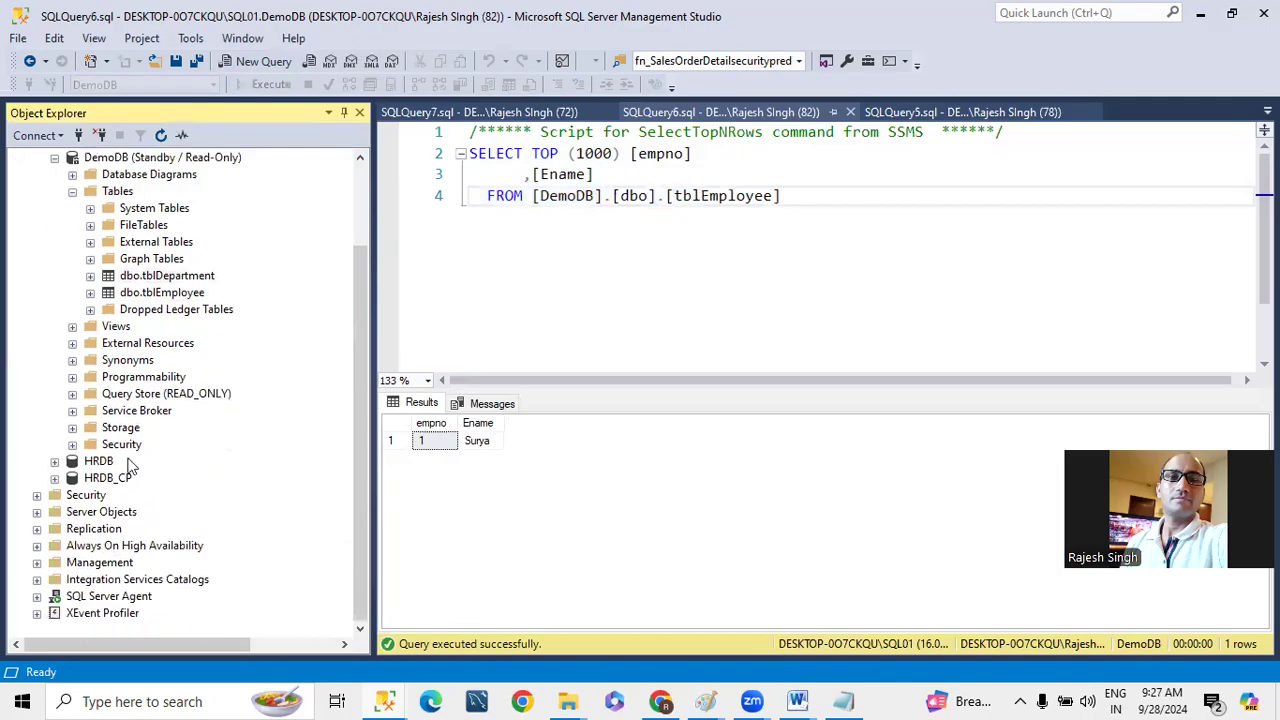
scroll(62, 265, "up", 2)
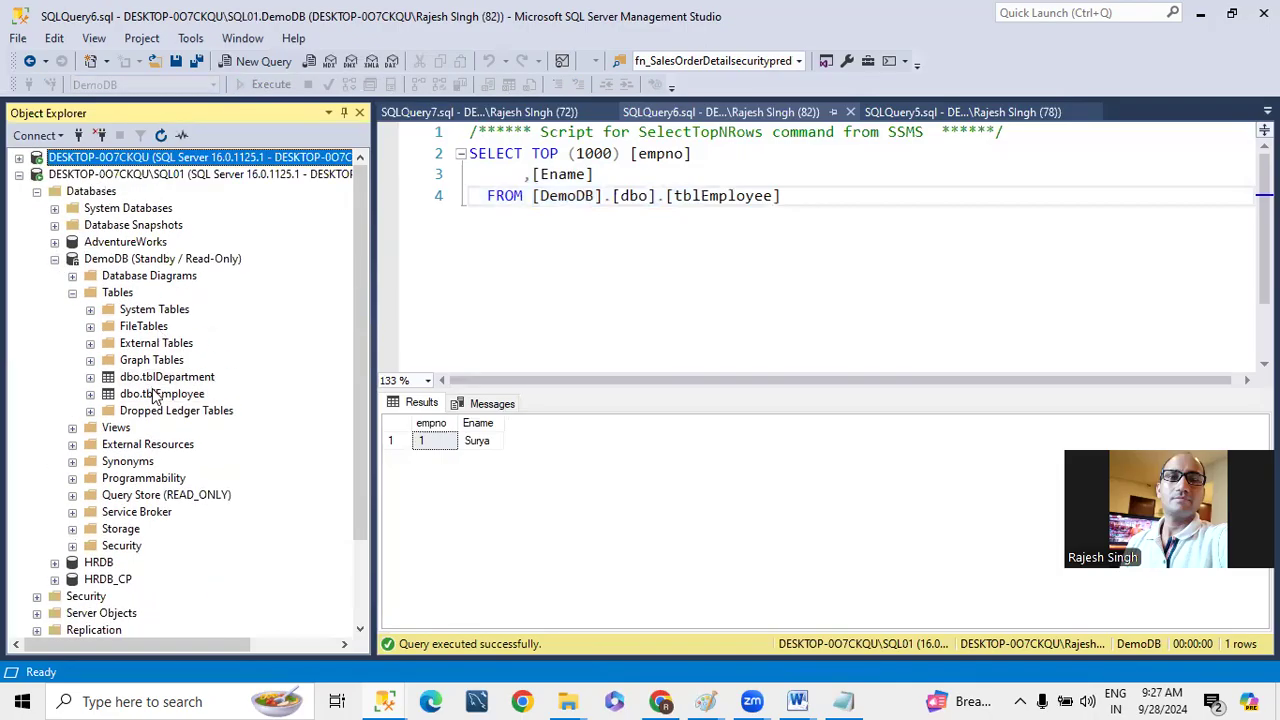
right_click(170, 384)
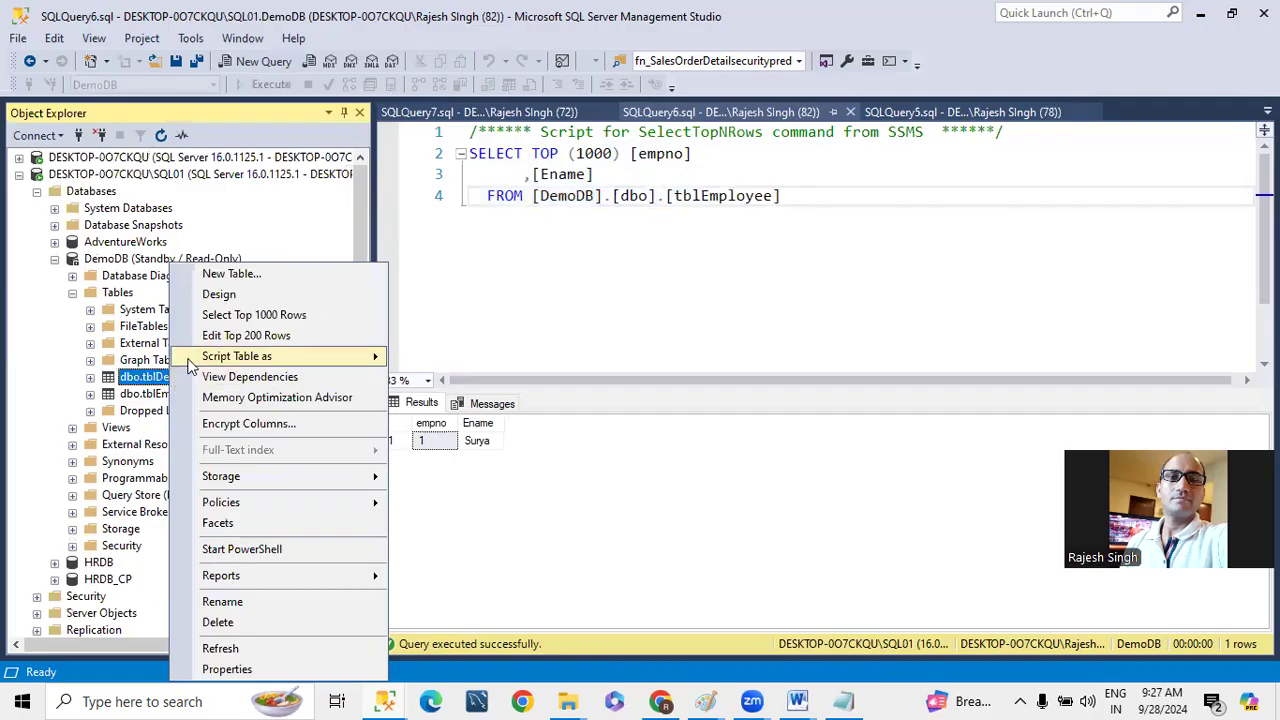
left_click(240, 314)
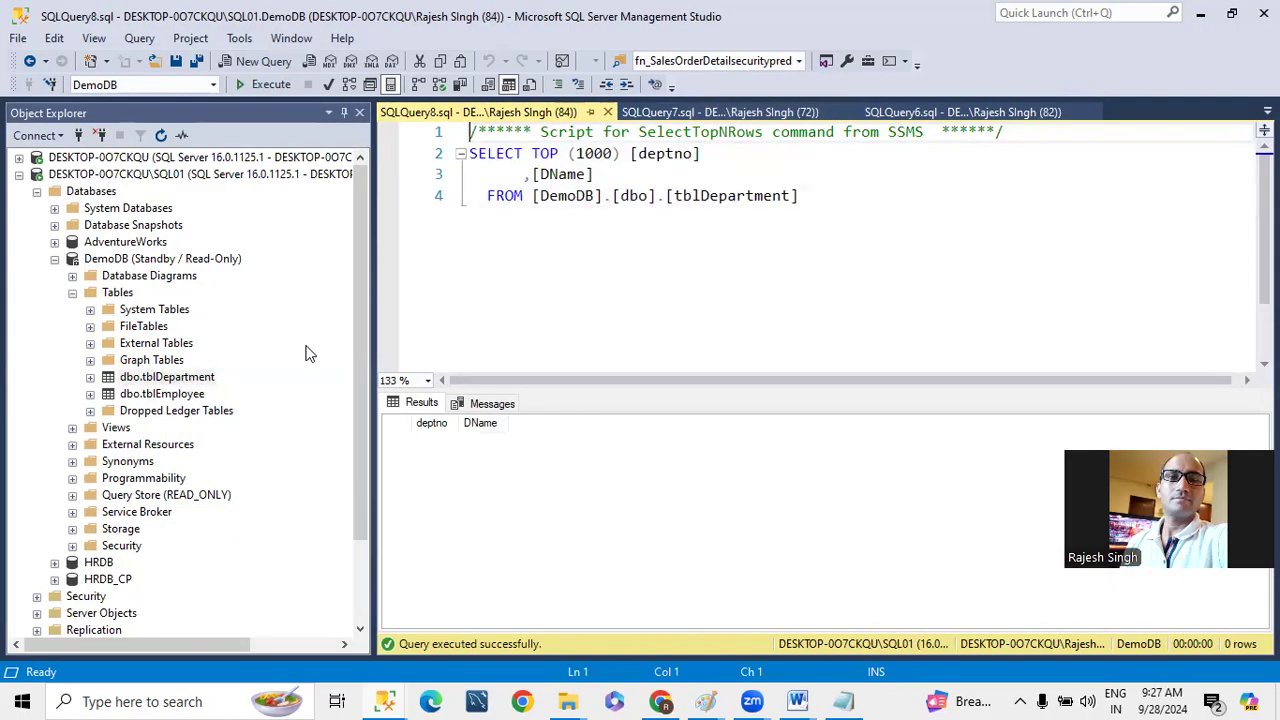
- Open and refresh the primary instance's Transaction Log Shipping Status report and examine DemoDB's last backup file
left_click(55, 259)
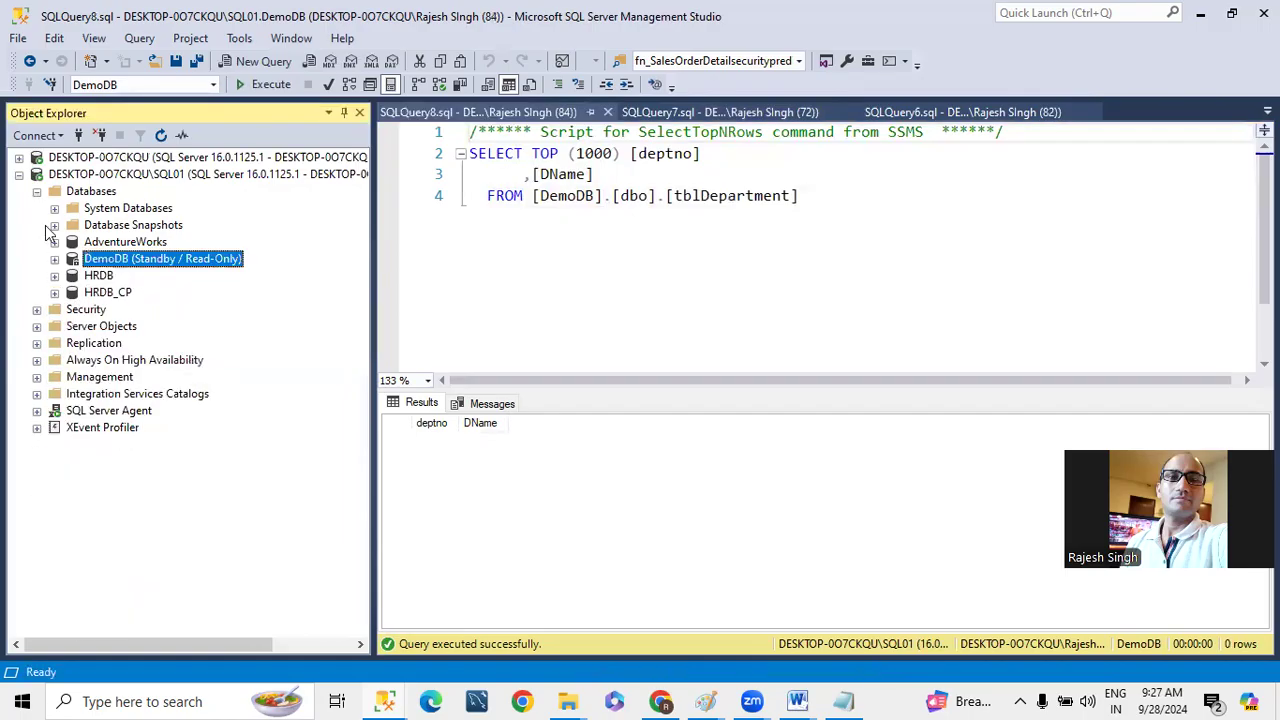
left_click(19, 175)
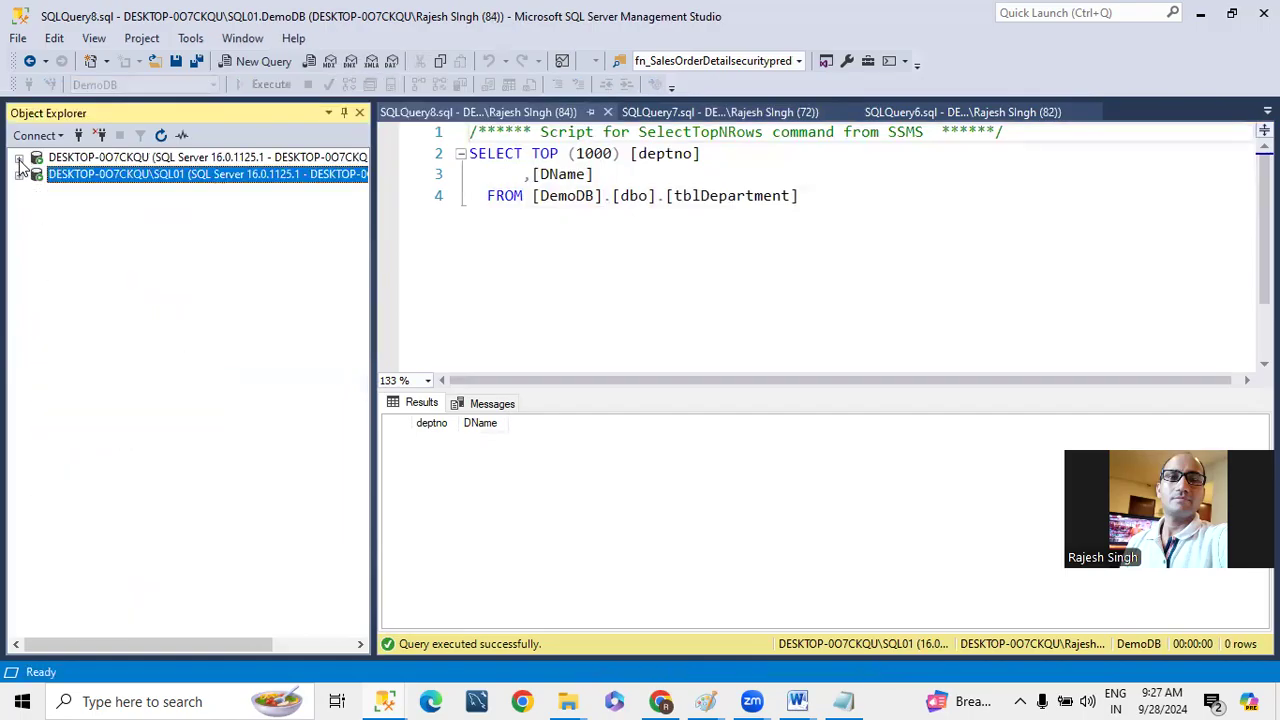
left_click(19, 159)
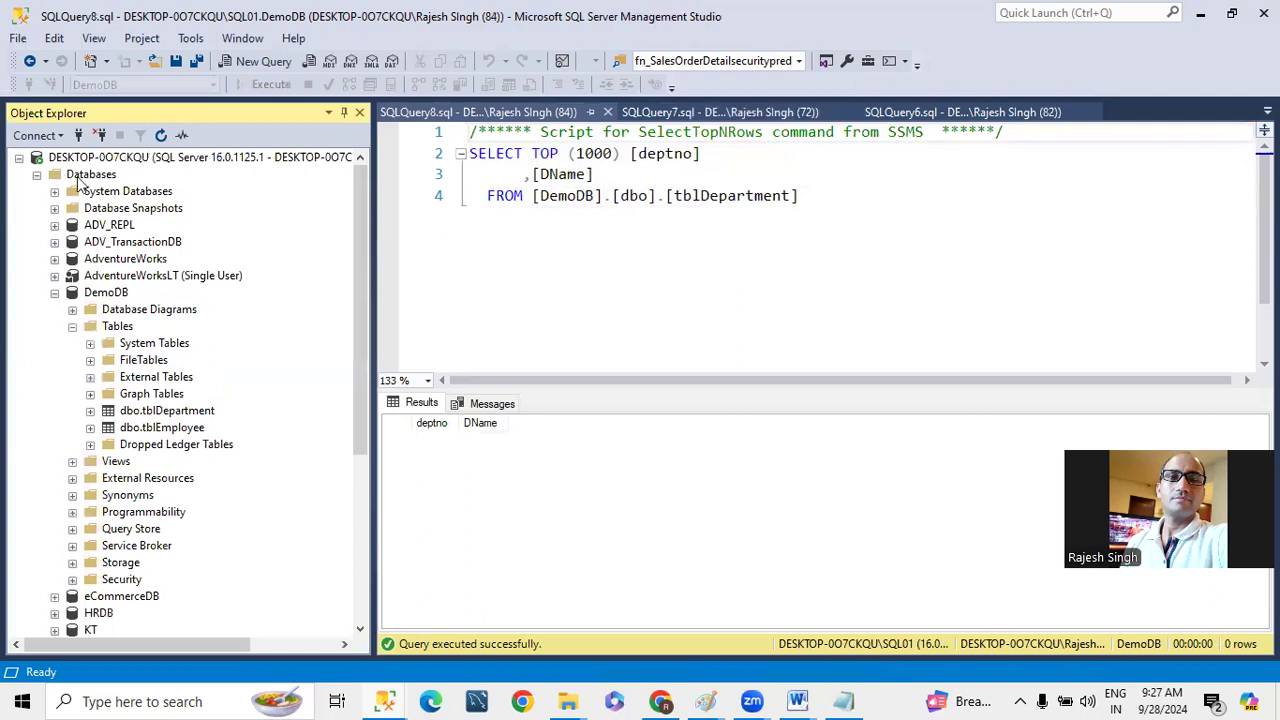
right_click(102, 158)
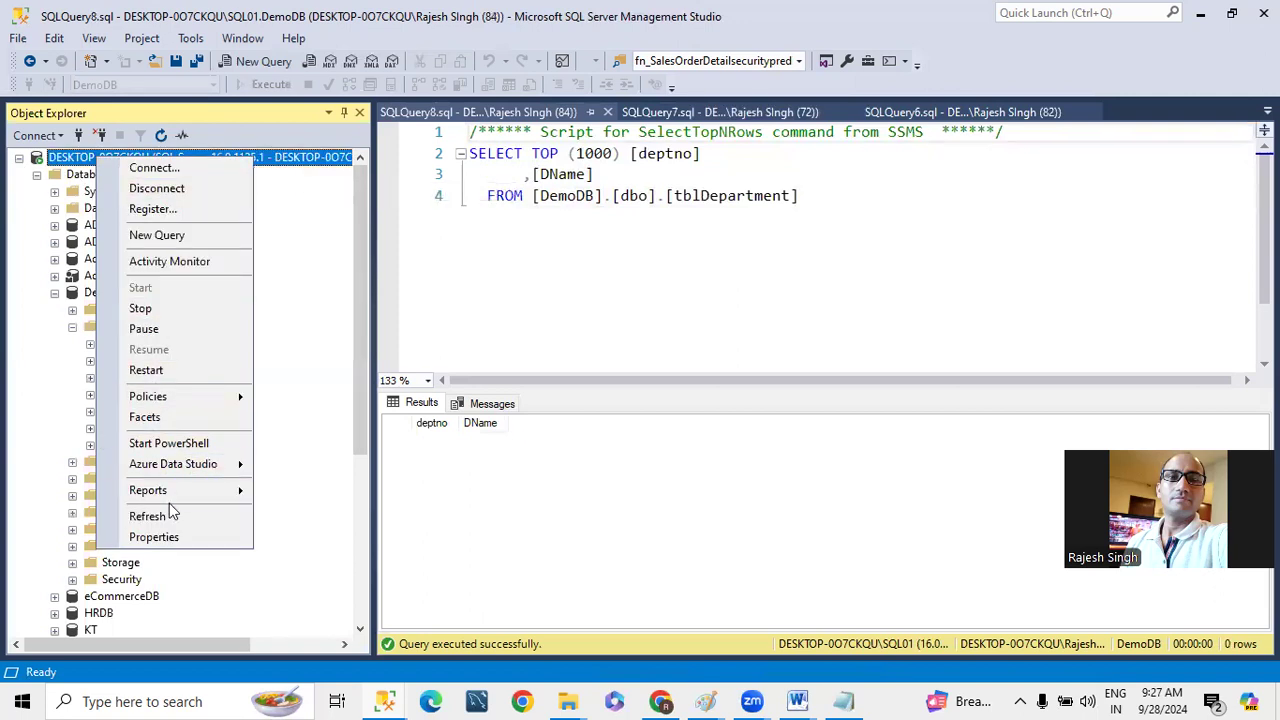
mouse_move(173, 500)
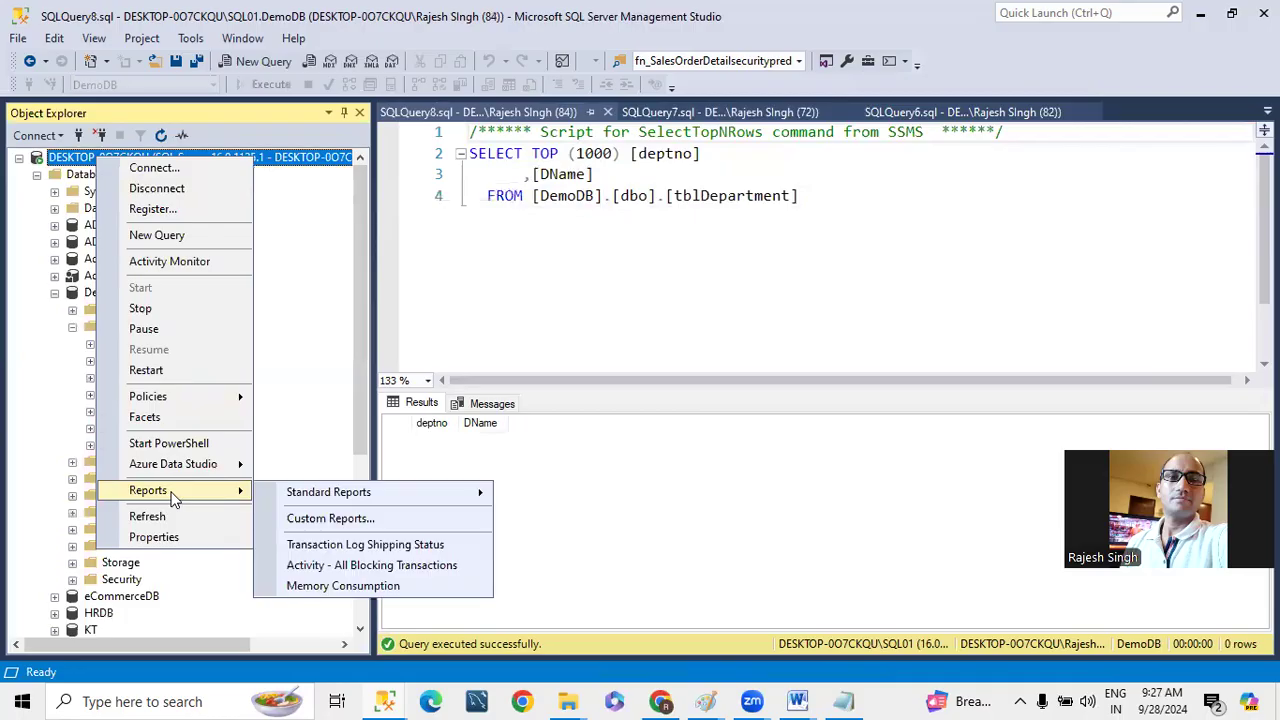
left_click(365, 544)
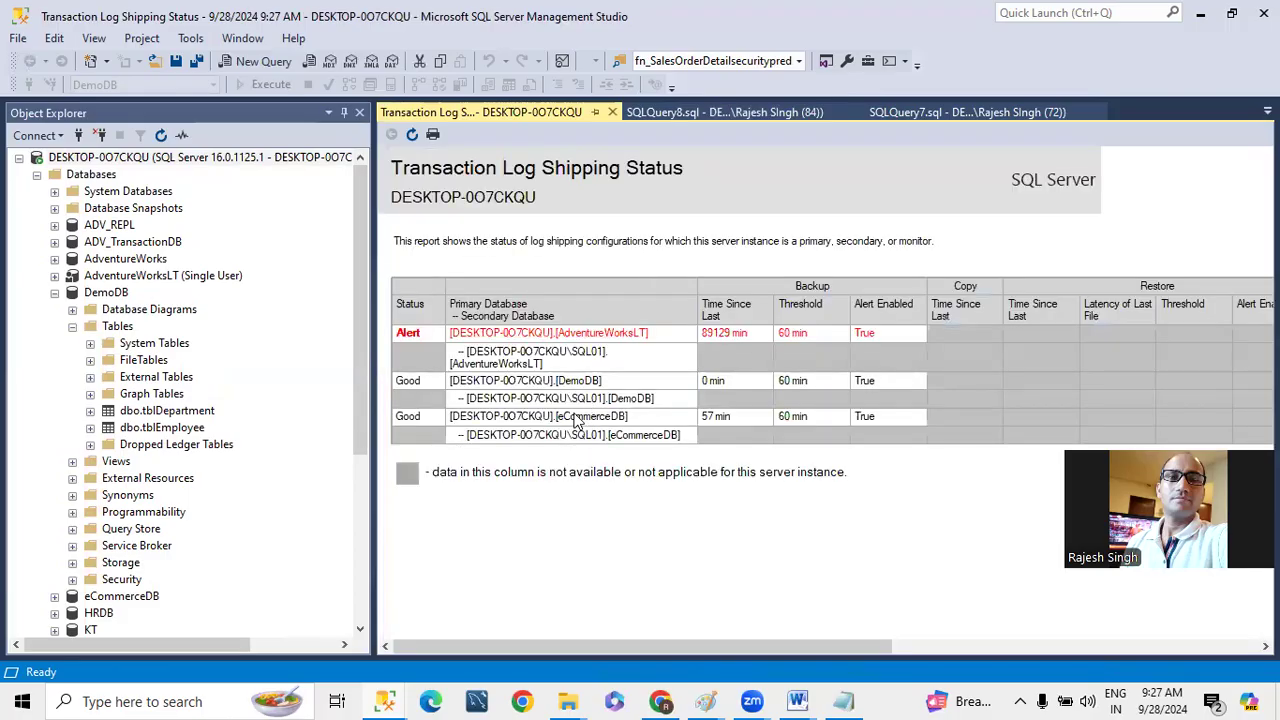
left_click(412, 134)
left_click_drag(549, 645, 840, 645)
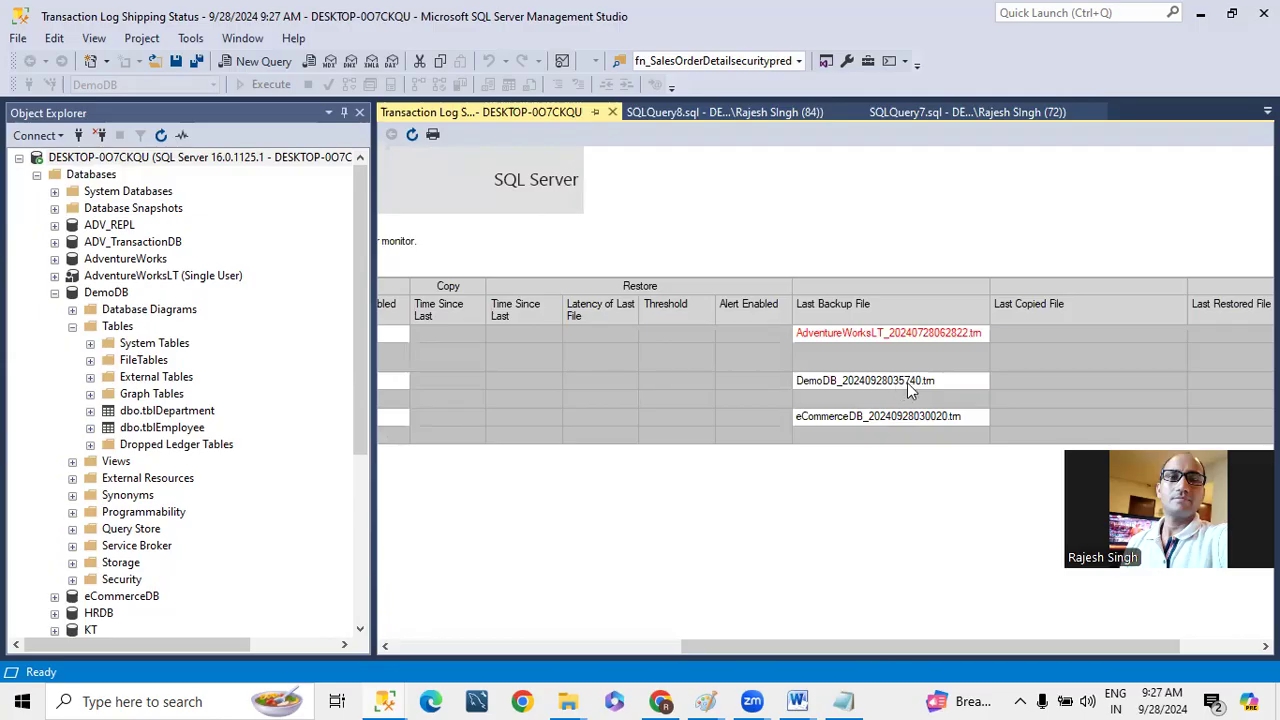
- Open and refresh the Transaction Log Shipping Status report for SQL01 and examine DemoDB's last copied and last restored files
left_click(19, 157)
right_click(176, 174)
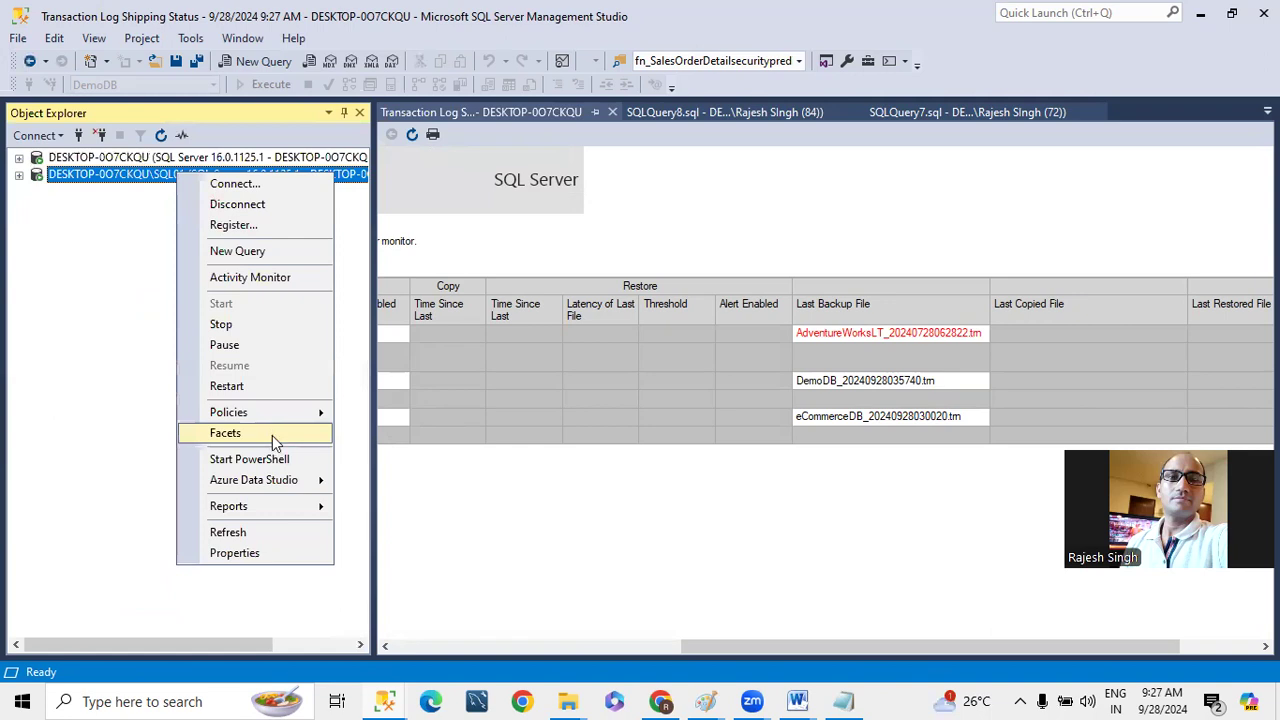
mouse_move(257, 503)
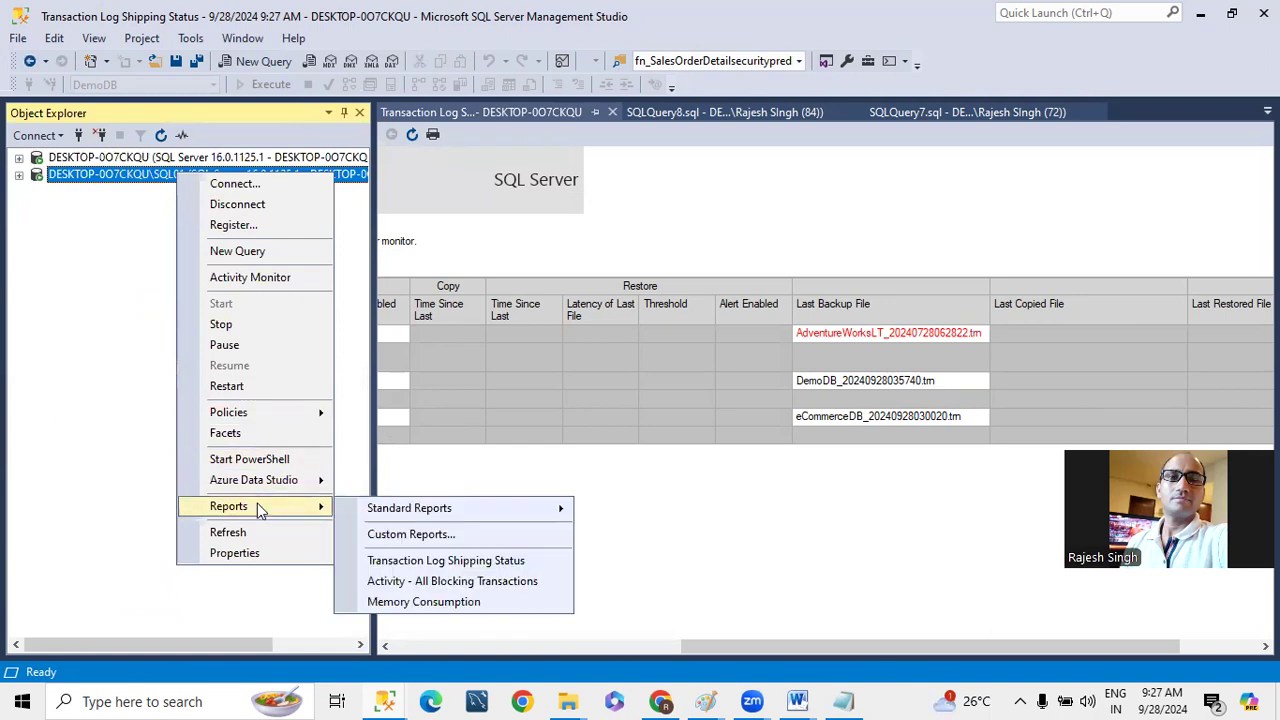
left_click(416, 562)
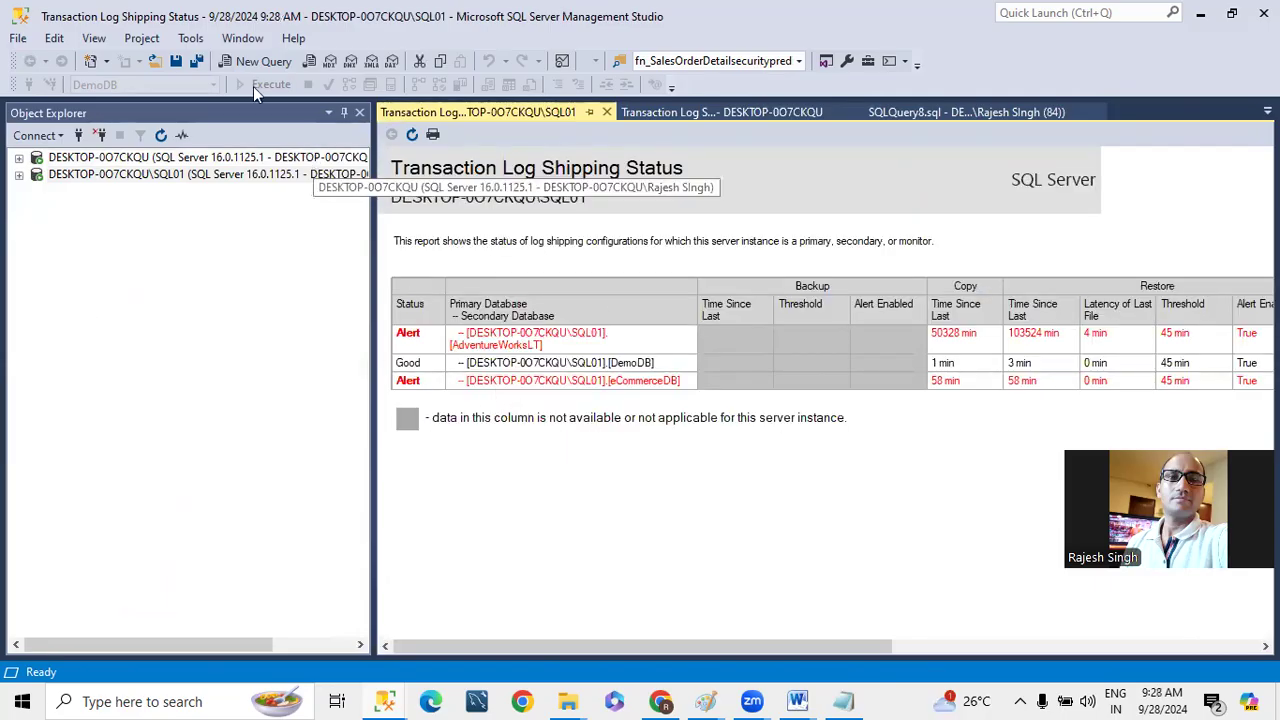
left_click(413, 135)
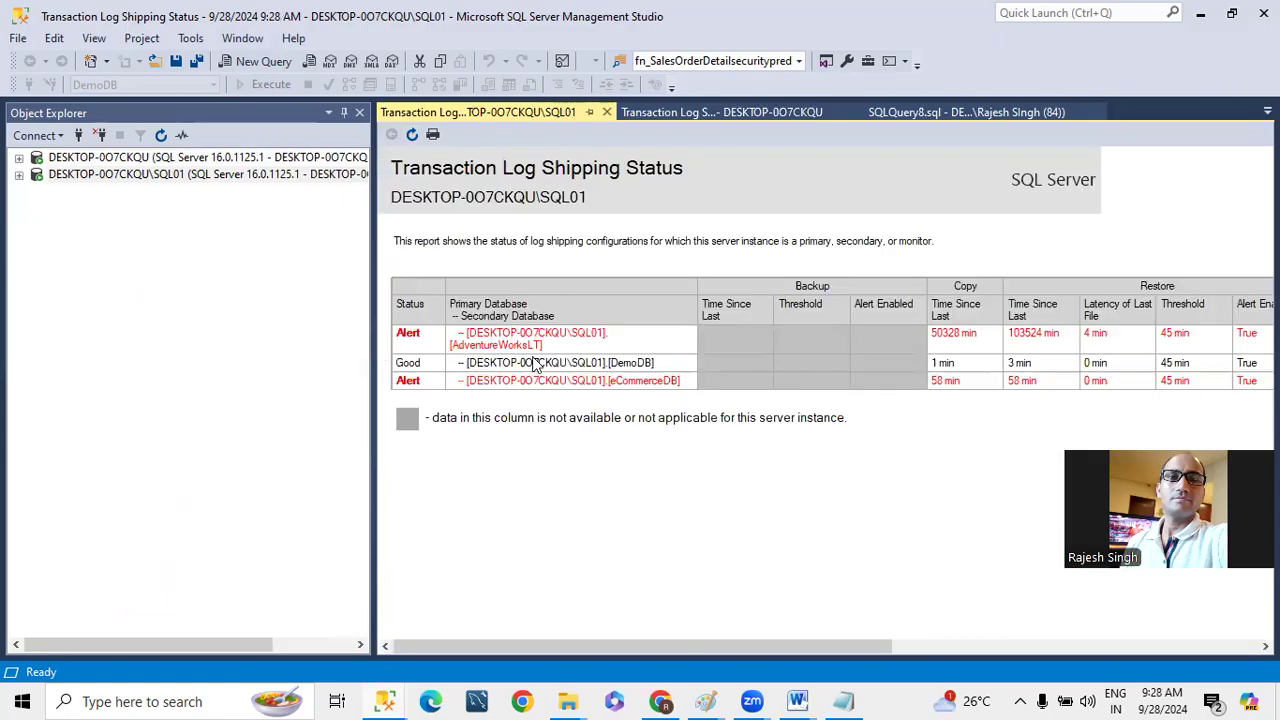
left_click_drag(549, 646, 978, 637)
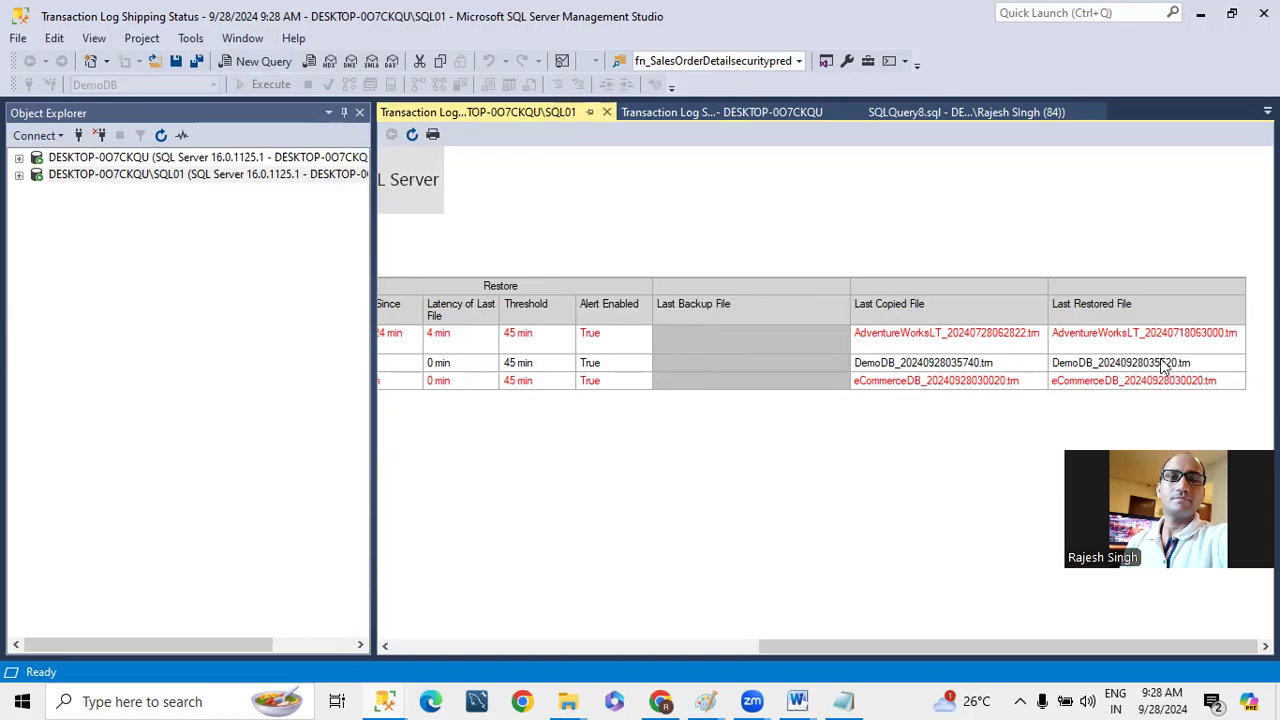
- Refresh SQL01's log shipping status report twice and compare DemoDB's last copied and restored files after each refresh
left_click(412, 135)
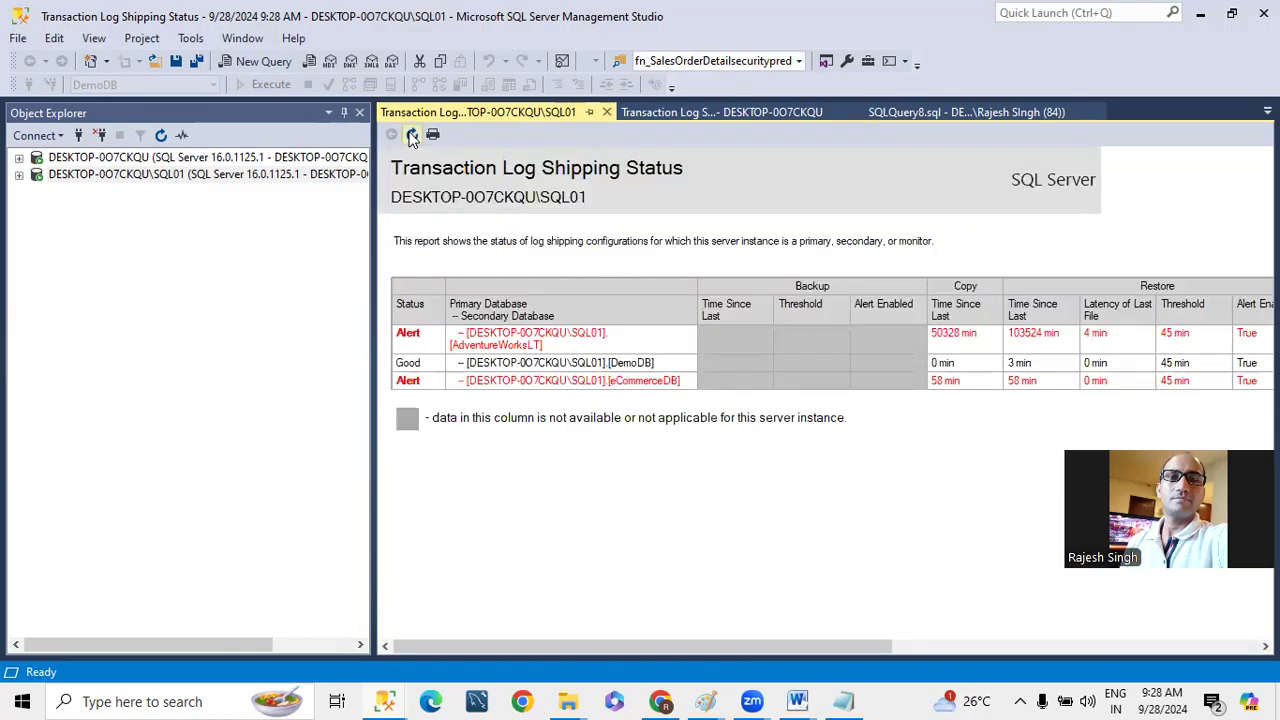
left_click_drag(607, 646, 1140, 612)
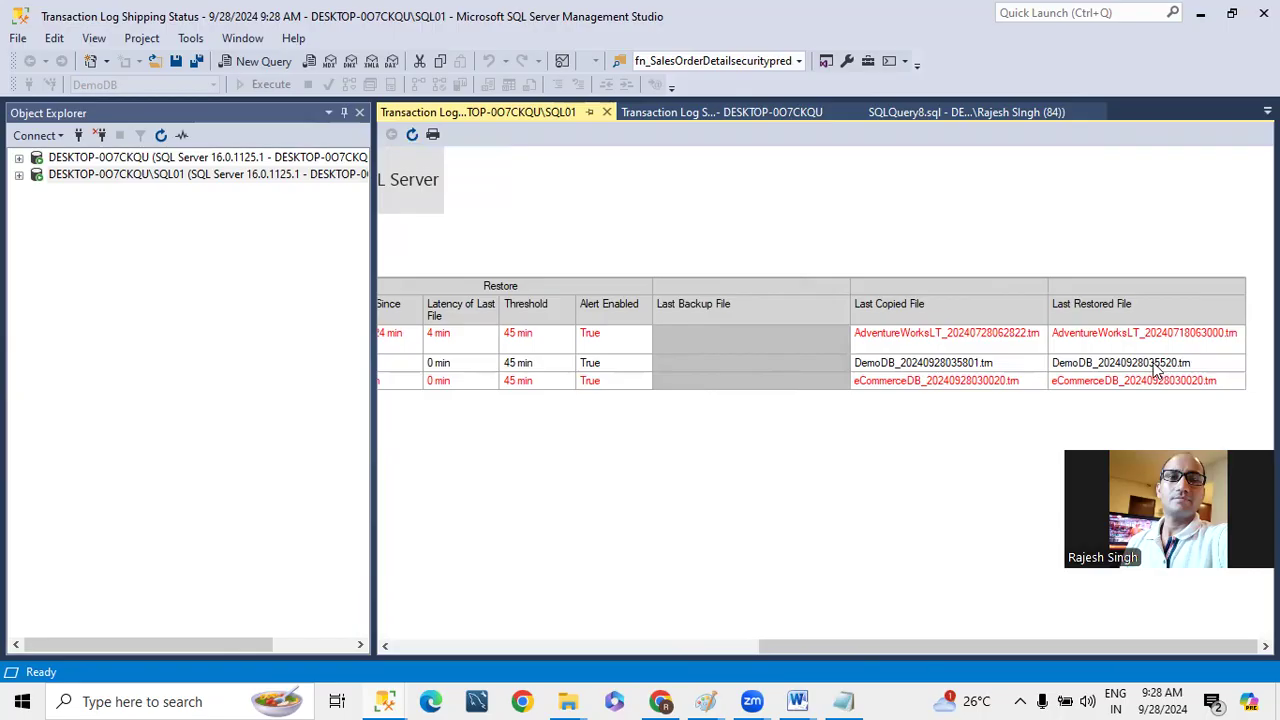
left_click(413, 137)
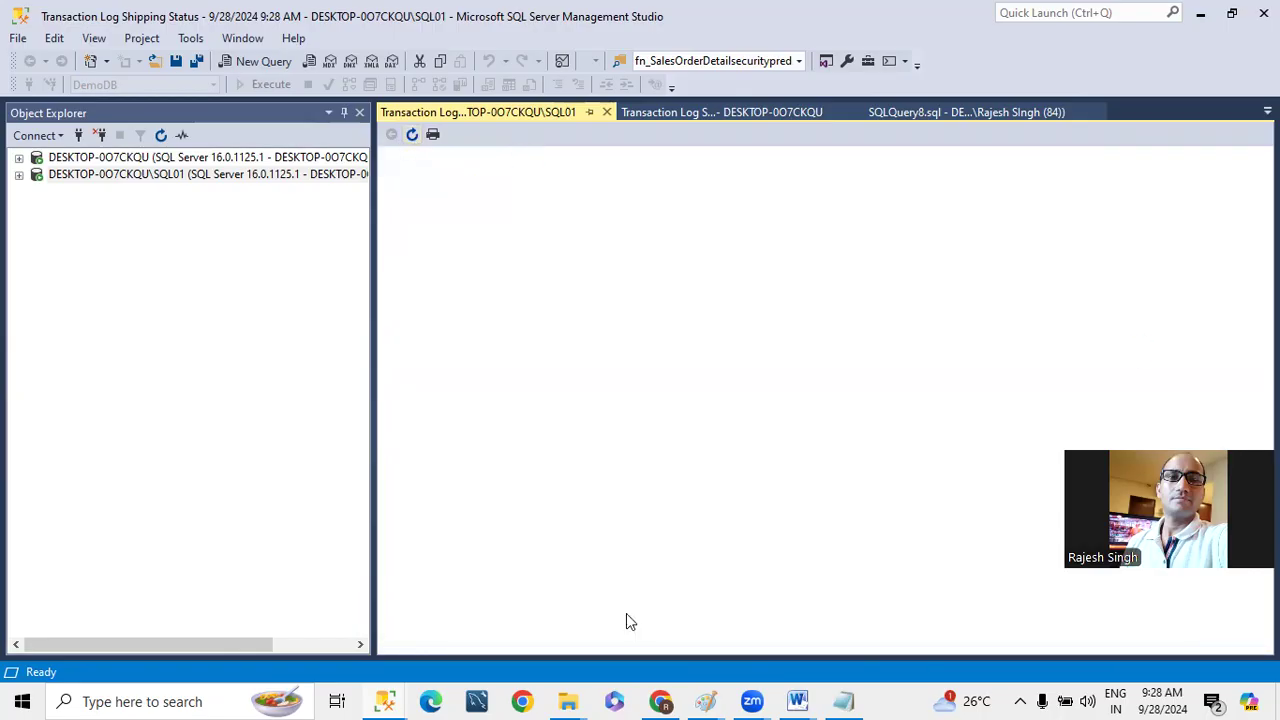
left_click_drag(684, 647, 1058, 646)
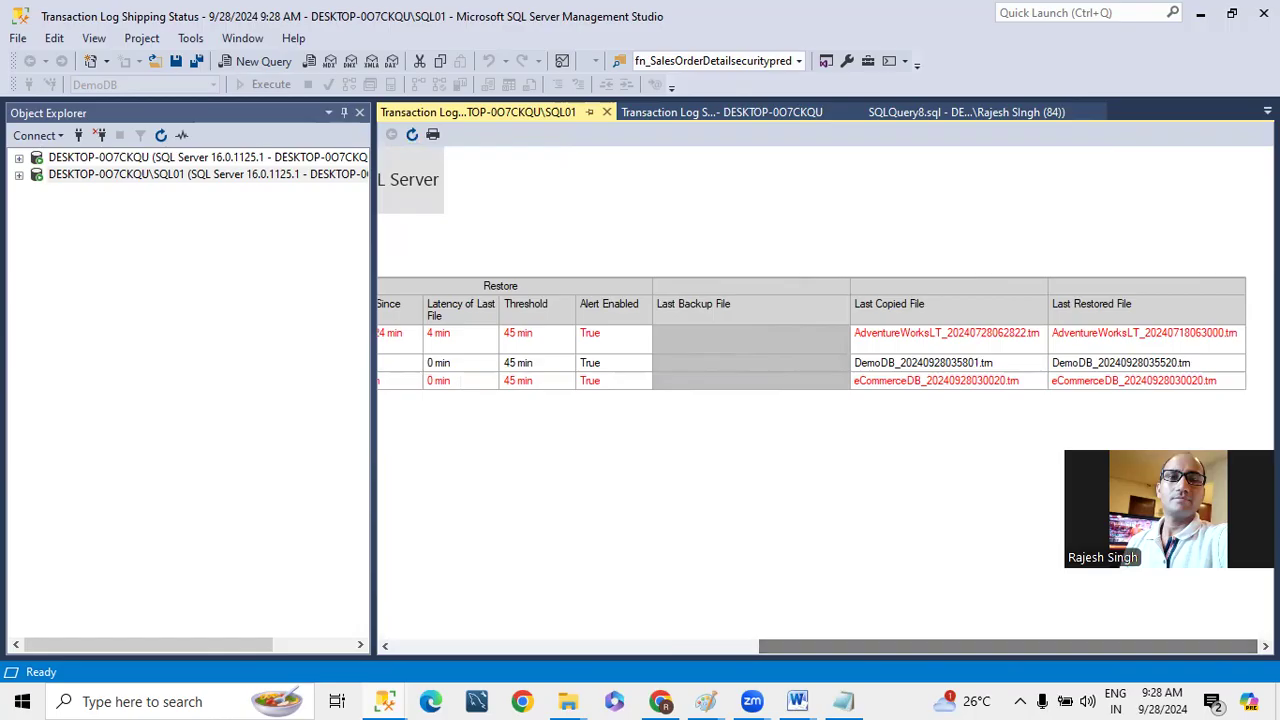
- Open the transaction log shipping configuration of DemoDB on the primary instance
left_click(160, 137)
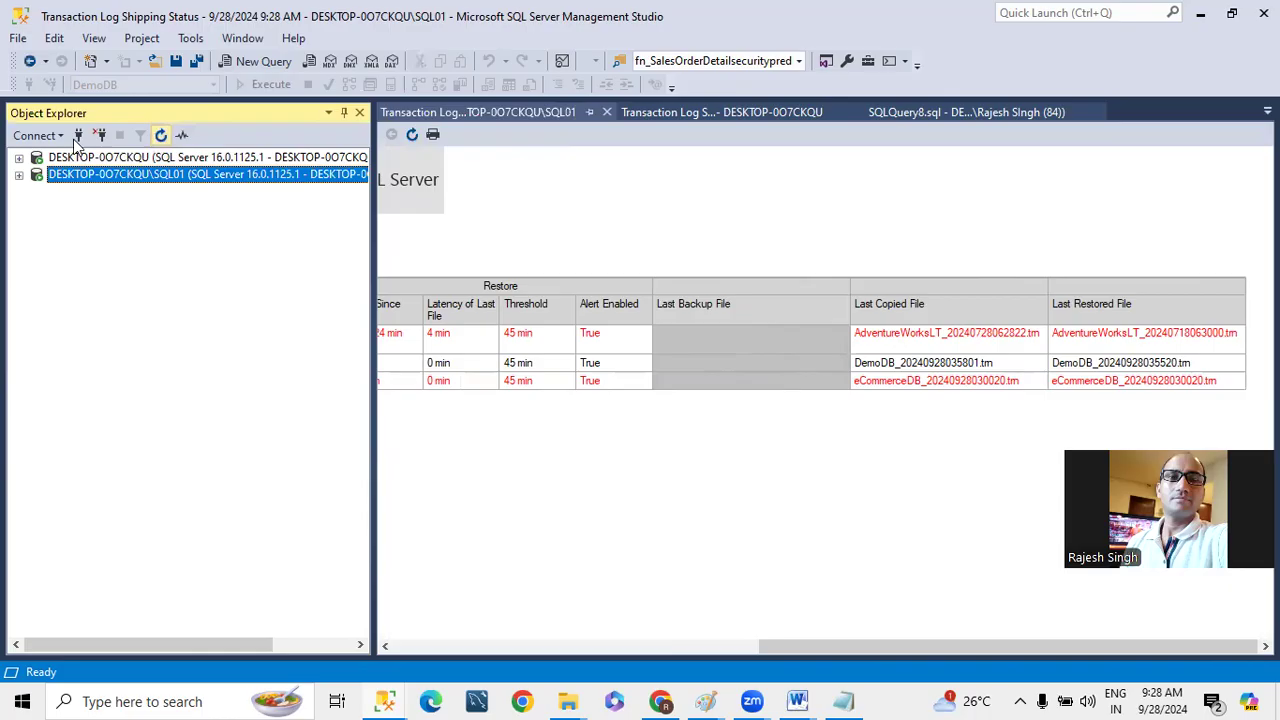
left_click(17, 158)
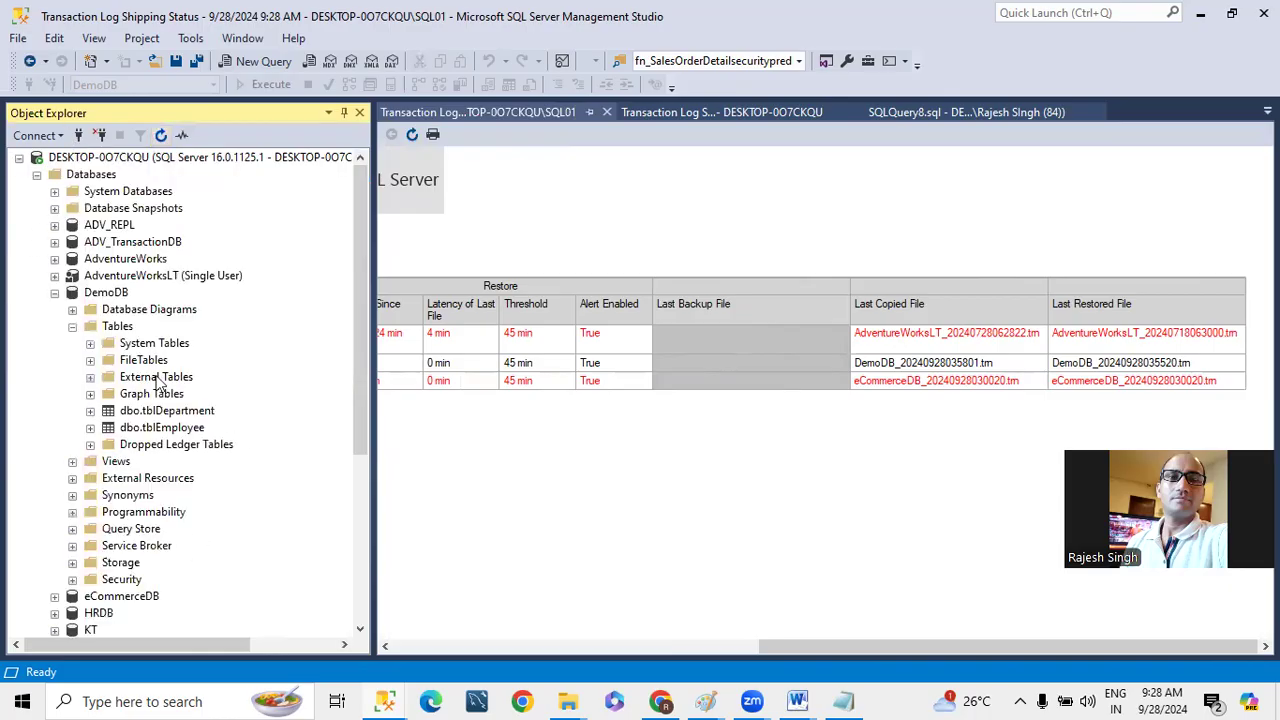
right_click(105, 292)
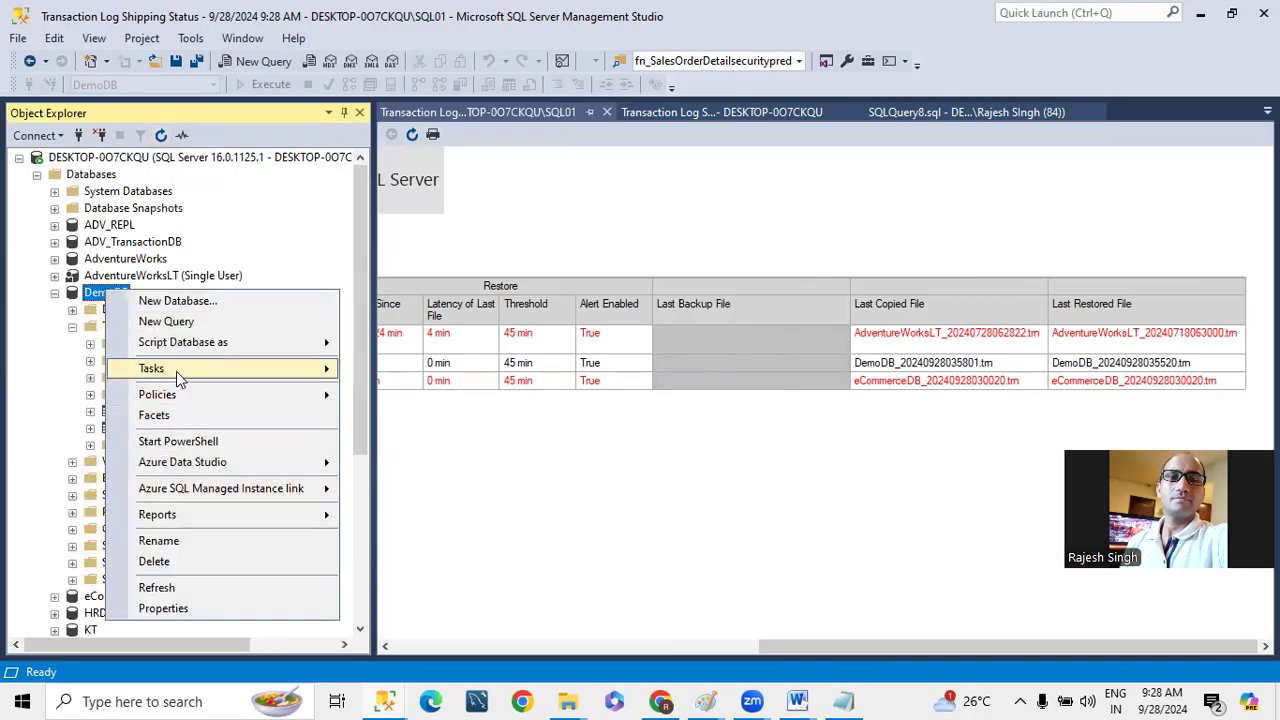
mouse_move(176, 371)
left_click(419, 346)
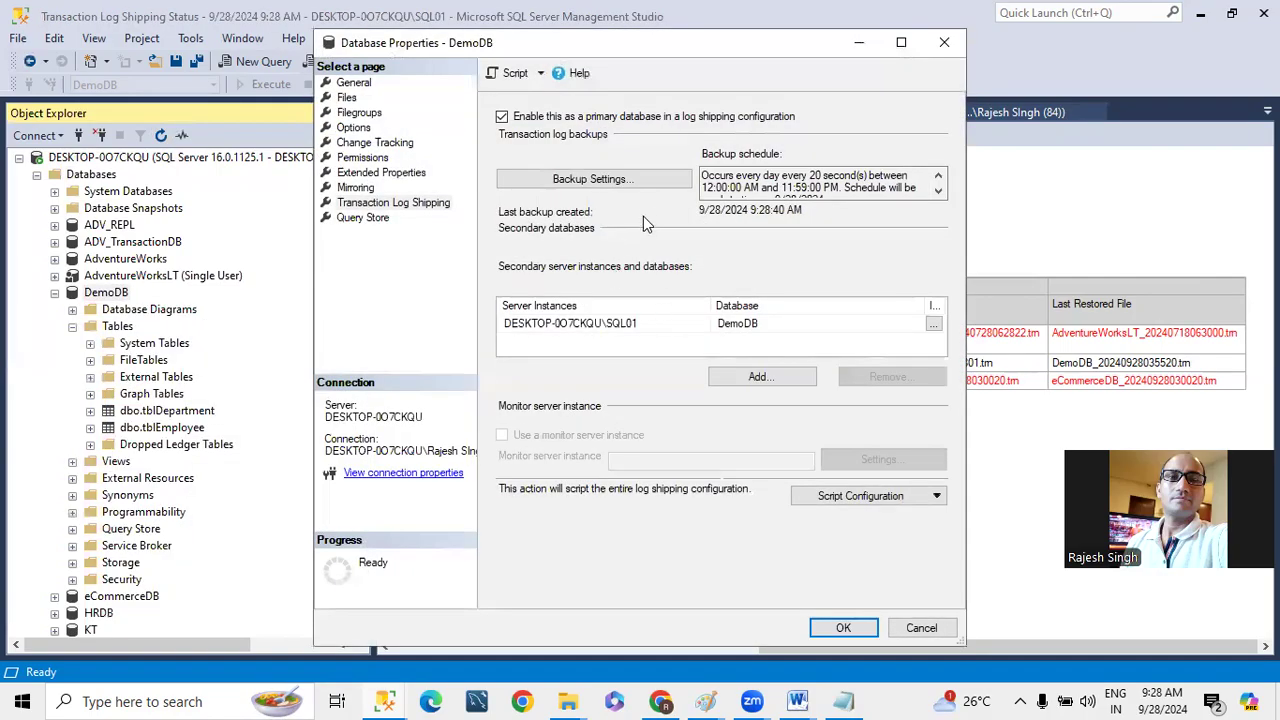
- Examine the schedule of the LSBackup_DemoDB job in the transaction log backup settings, leaving everything unchanged
left_click(591, 184)
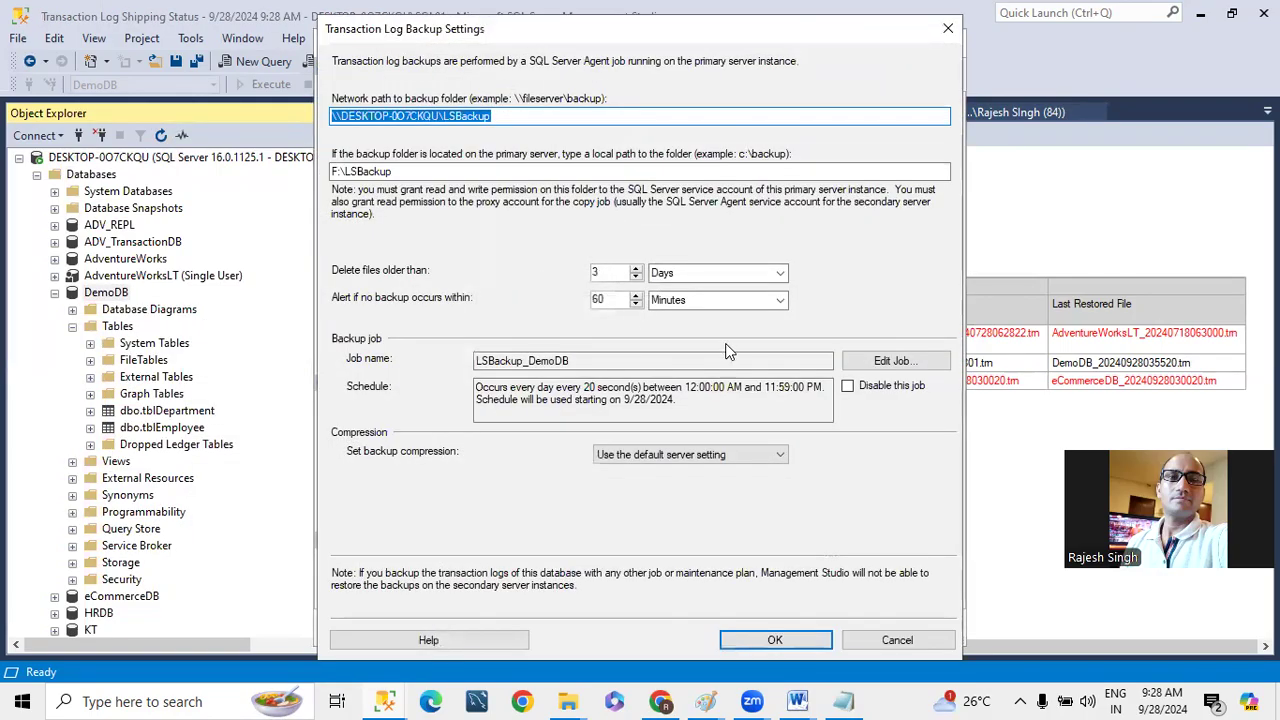
left_click(874, 366)
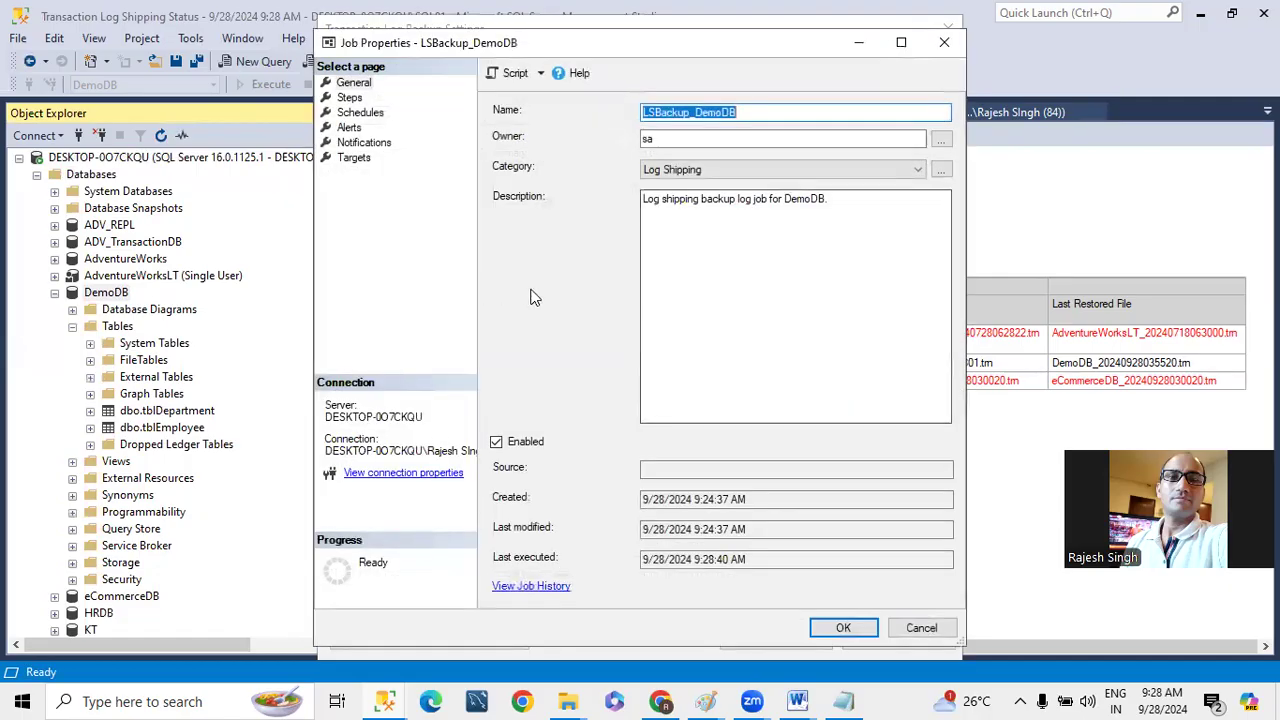
left_click(360, 112)
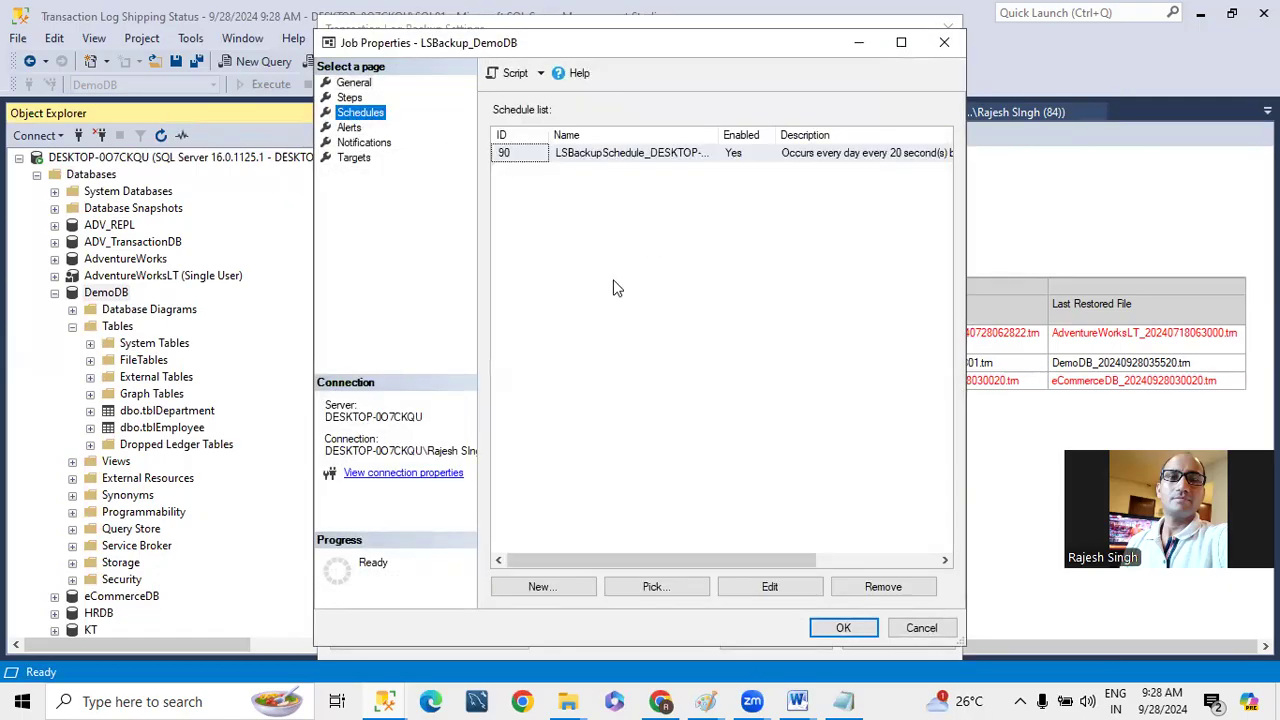
left_click(770, 586)
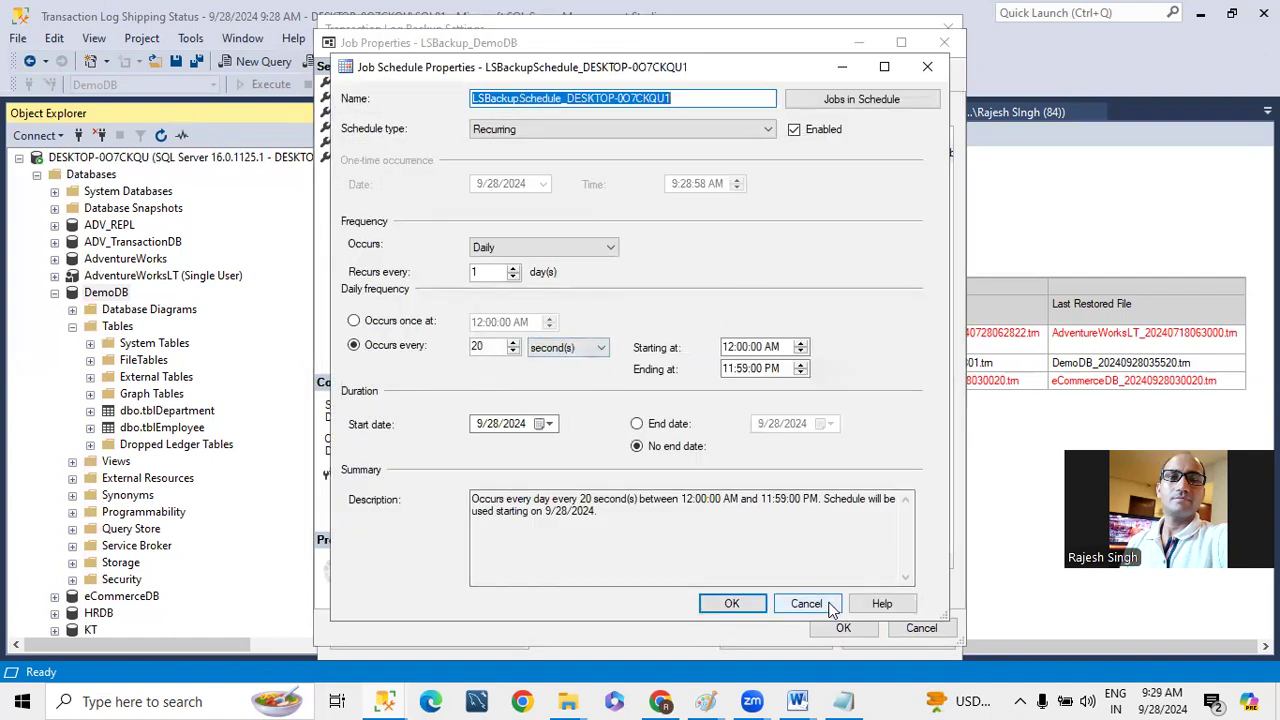
left_click(795, 603)
left_click(921, 628)
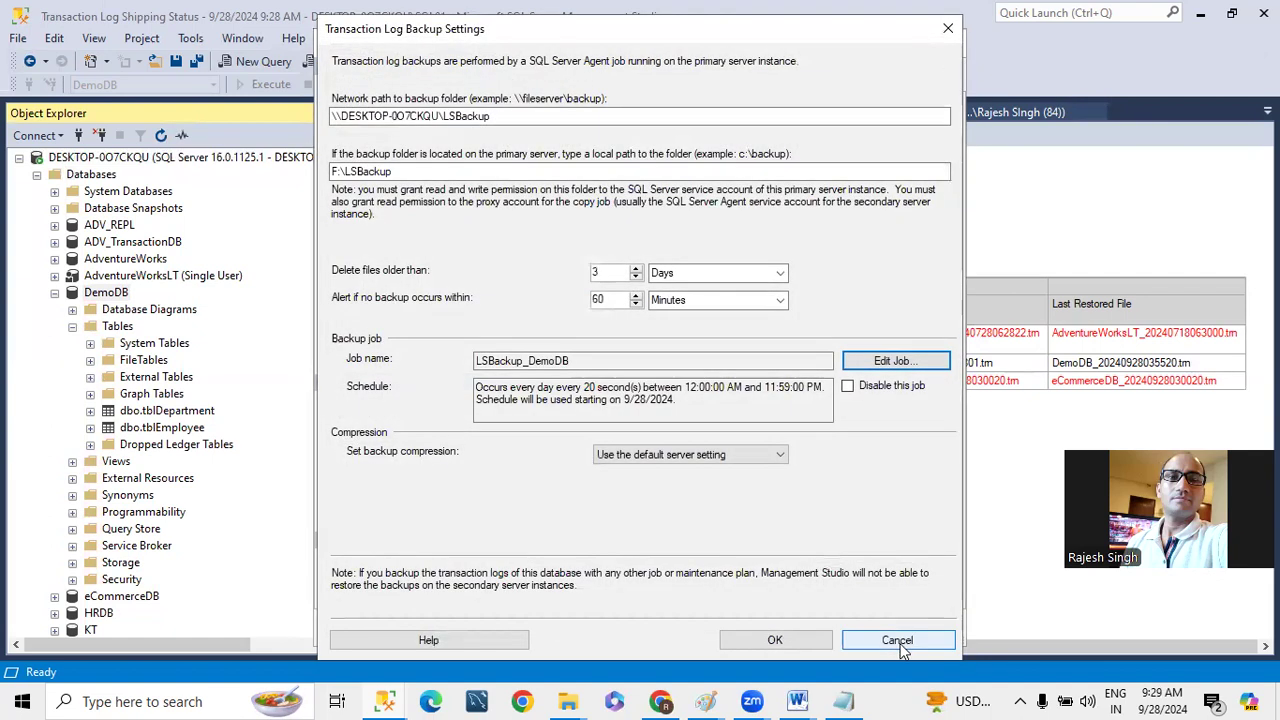
left_click(899, 641)
- Open the settings of SQL01's secondary DemoDB and examine the copy job's schedule without changing it
left_click(930, 325)
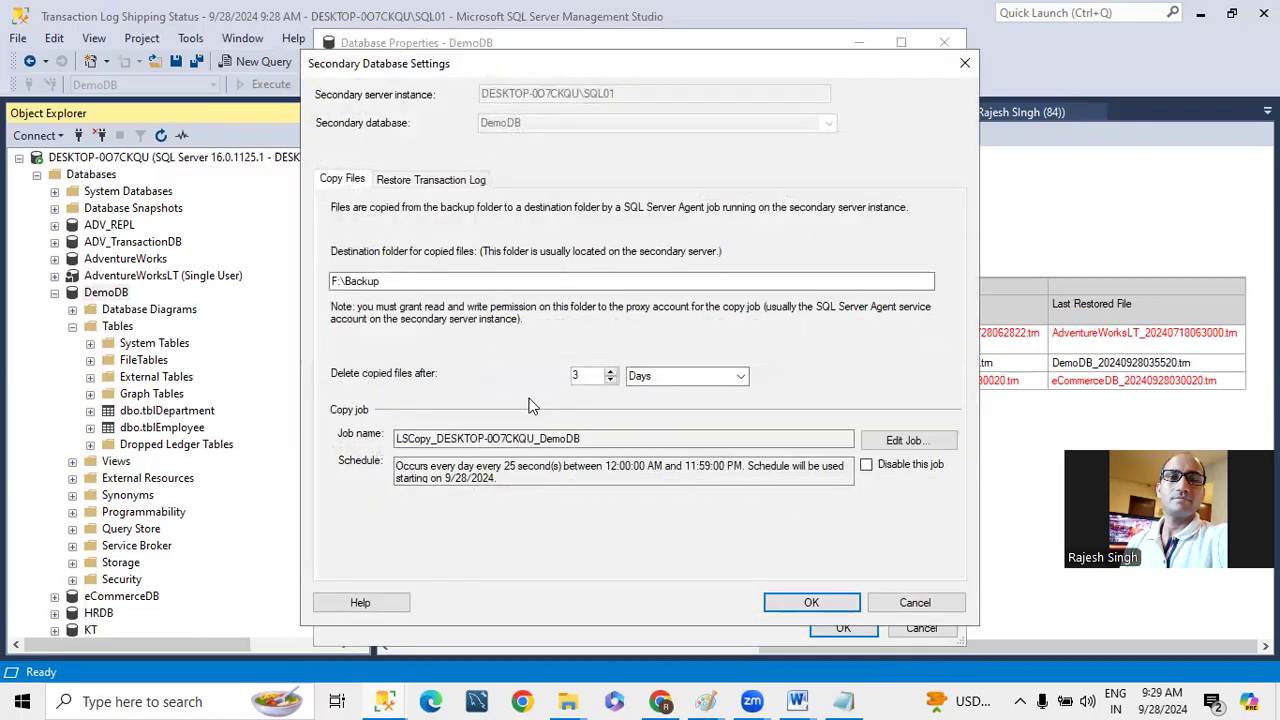
left_click(903, 440)
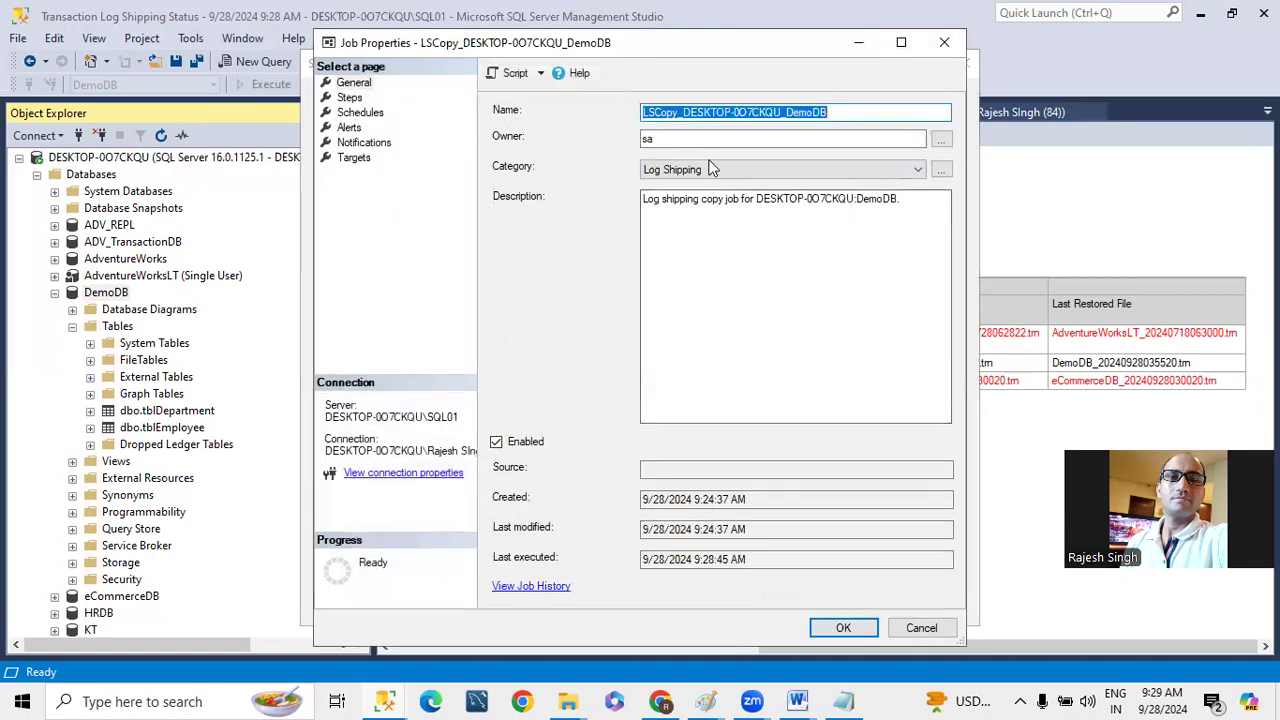
left_click(361, 112)
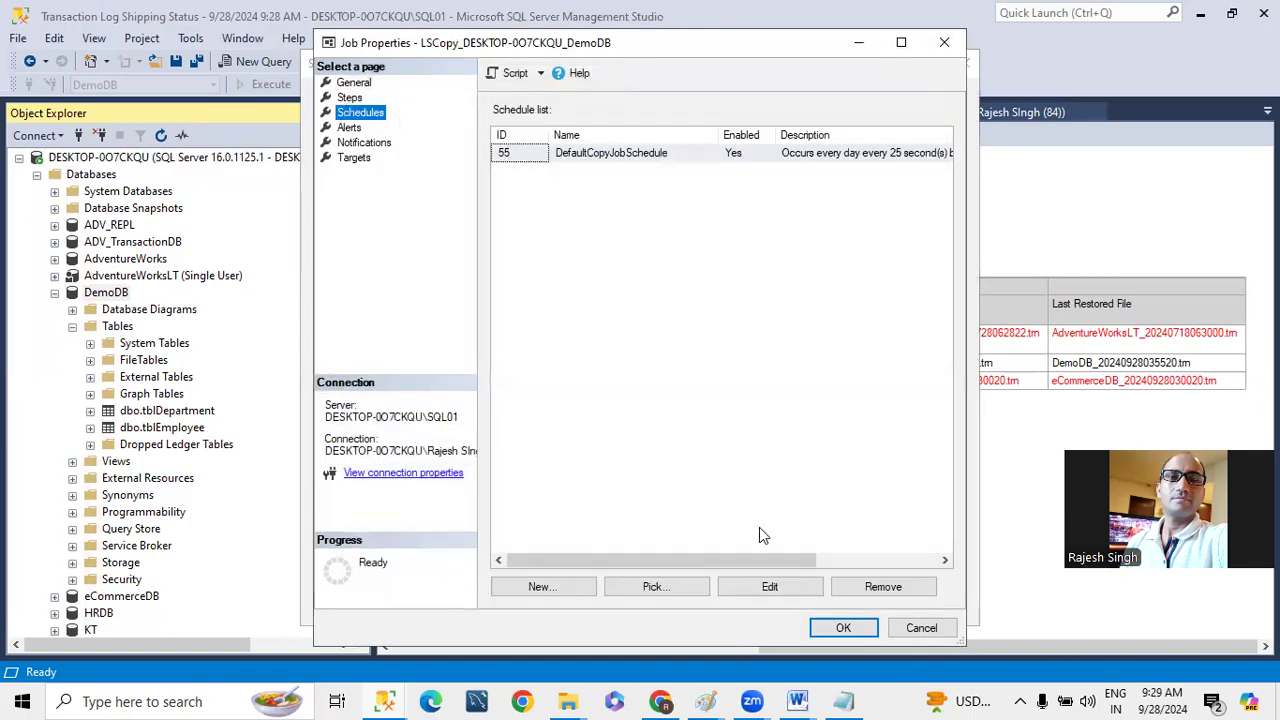
left_click(762, 586)
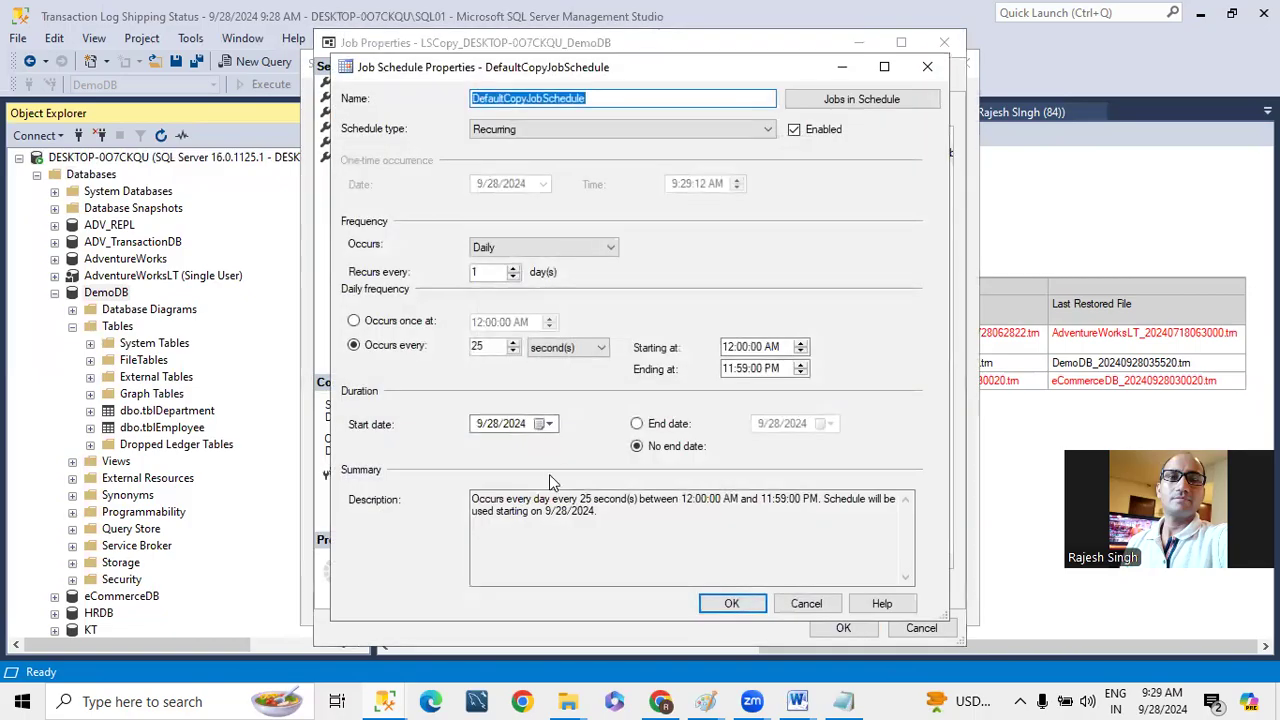
left_click(830, 603)
left_click(919, 627)
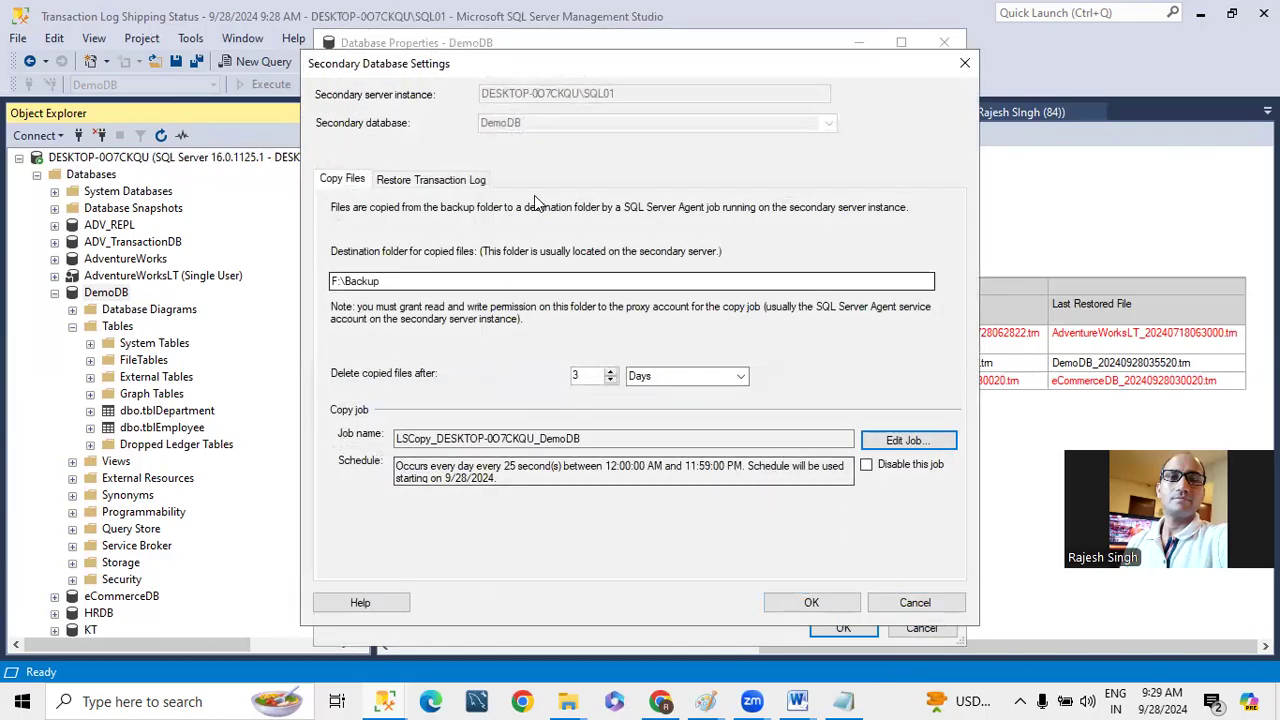
- Examine the secondary database's restore settings and restore job schedule, and close DemoDB's properties without saving changes
left_click(431, 179)
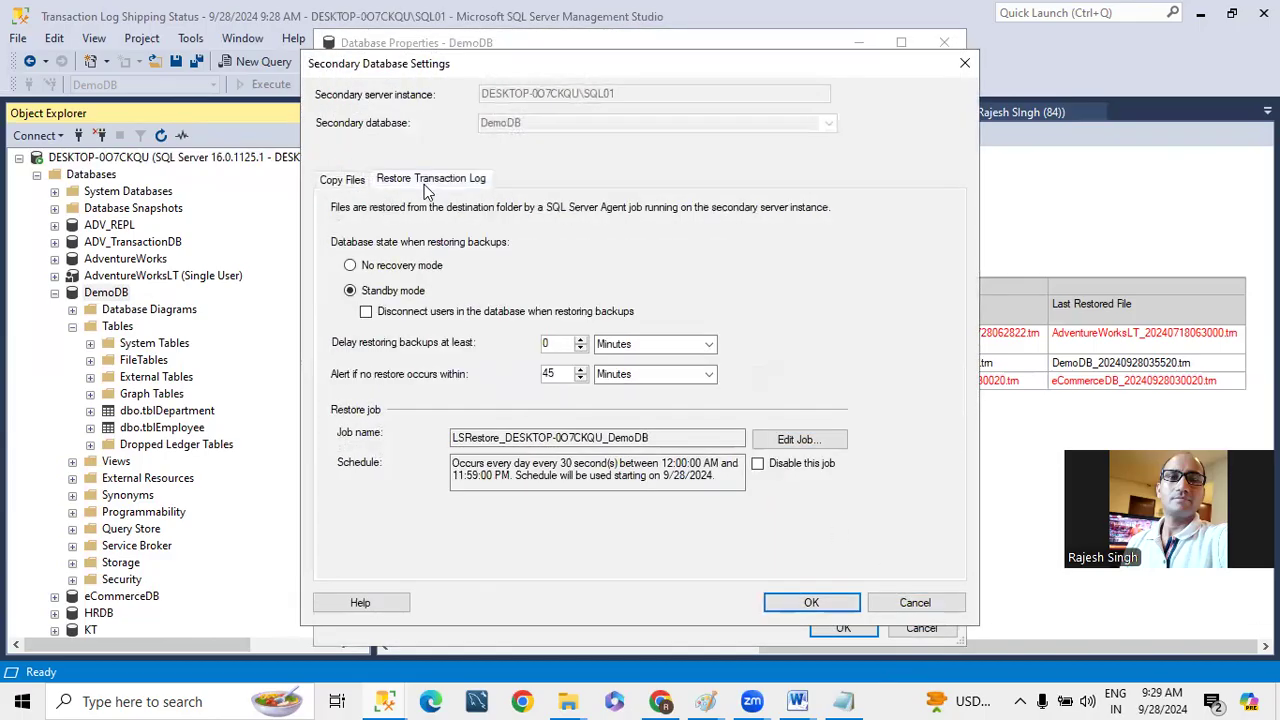
left_click(799, 440)
left_click(360, 113)
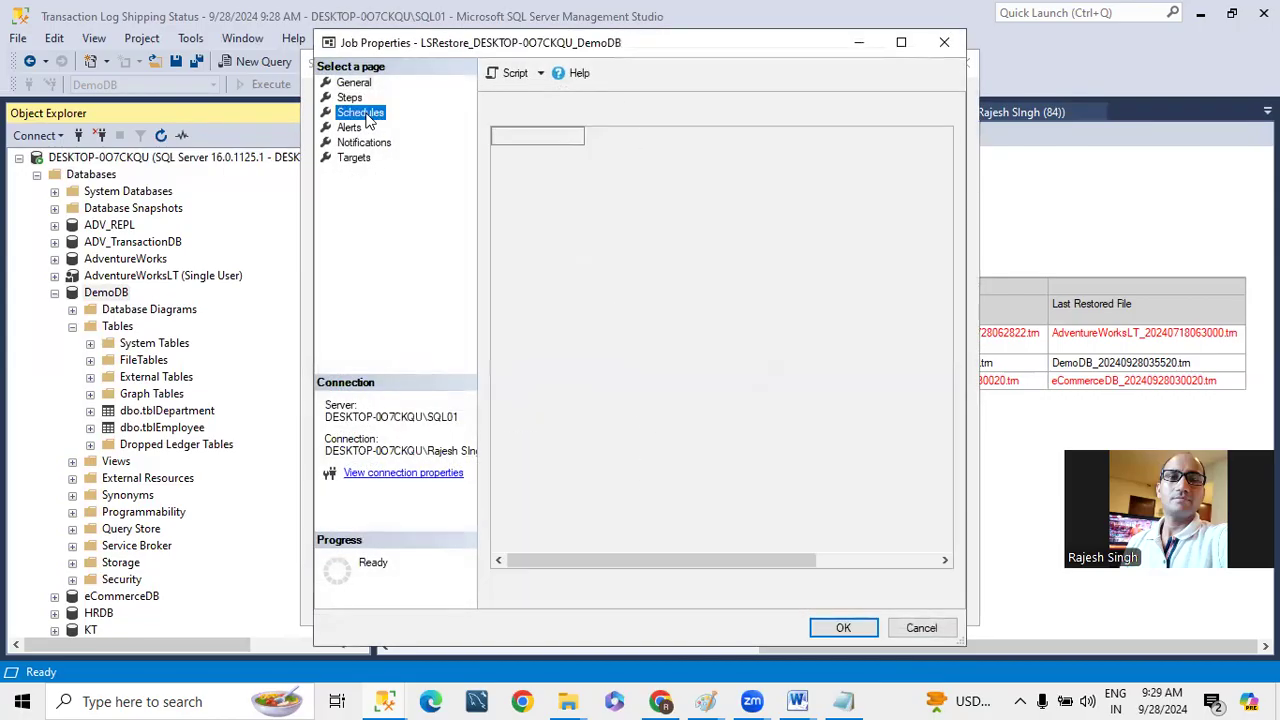
double_click(641, 152)
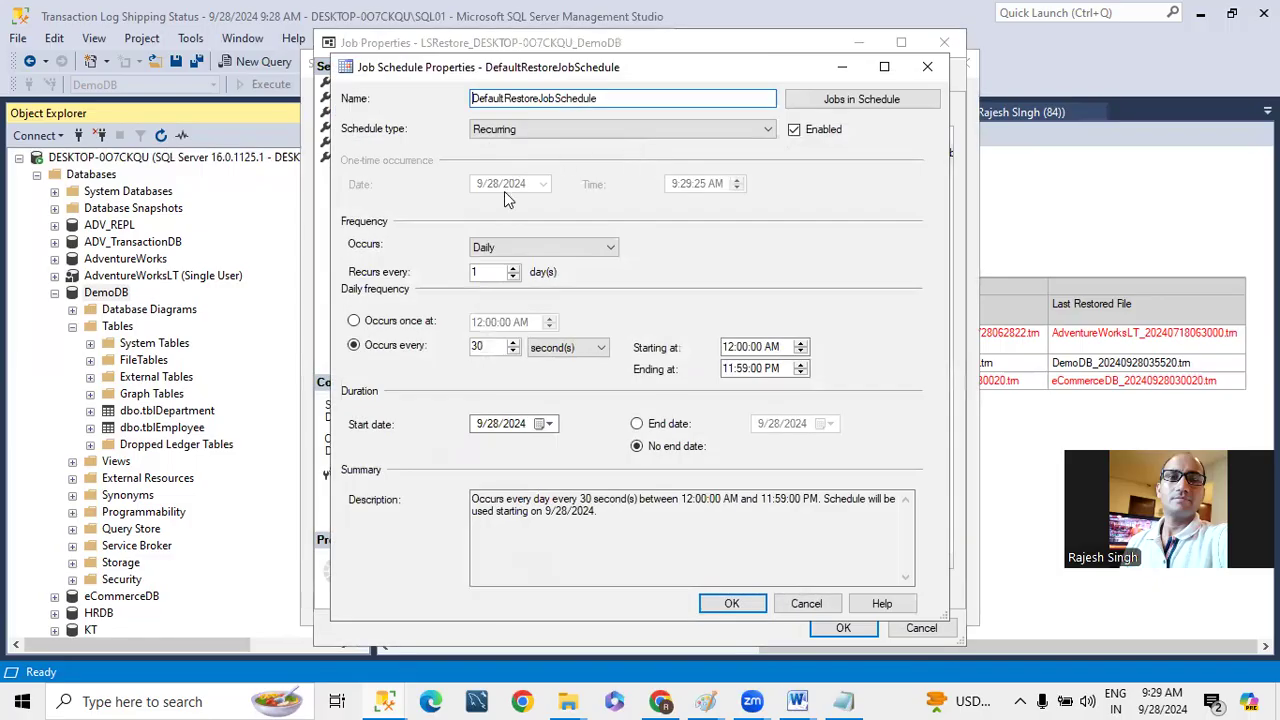
left_click(825, 606)
left_click(909, 632)
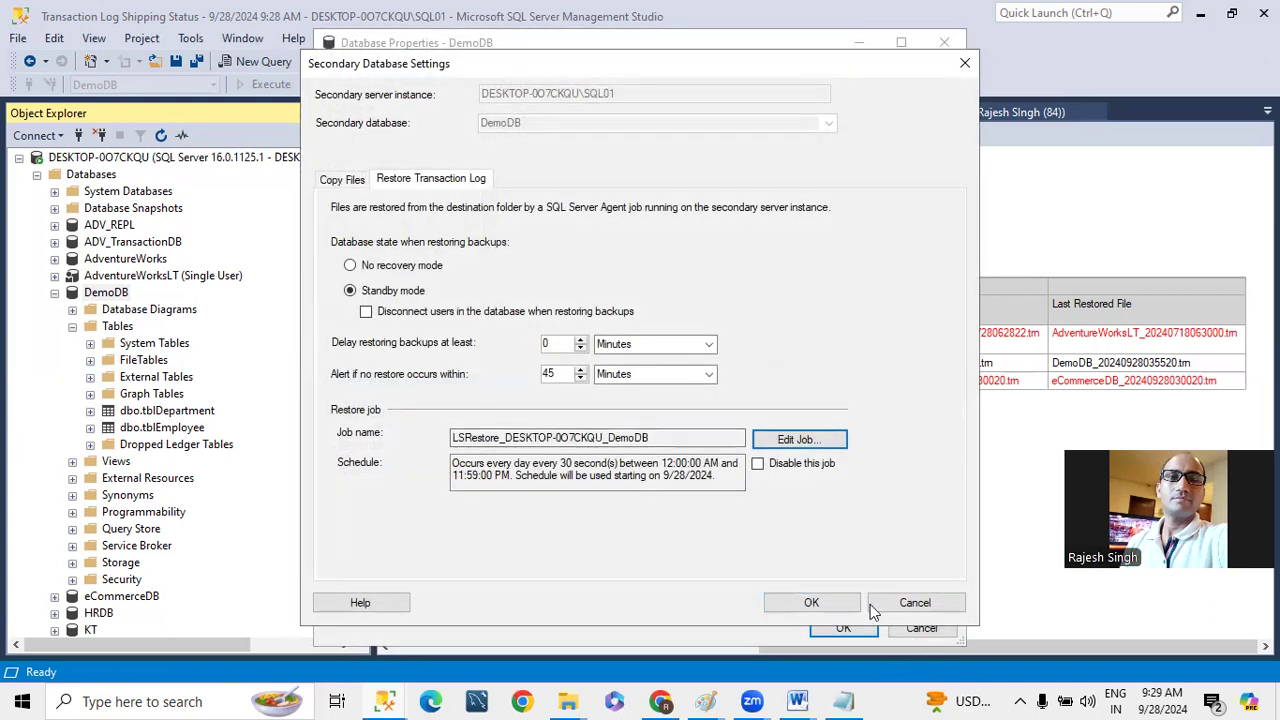
left_click(914, 604)
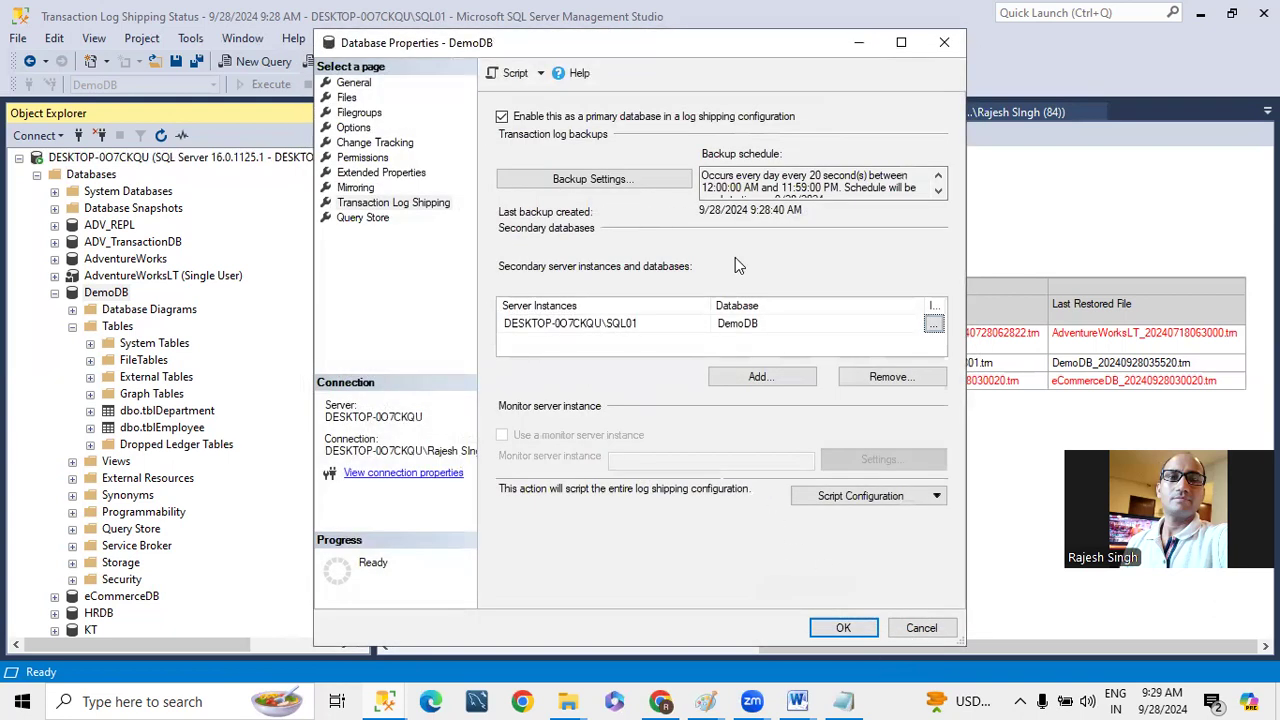
left_click(918, 626)
- Return to the tblDepartment query on SQL01's DemoDB and run it again
left_click(467, 110)
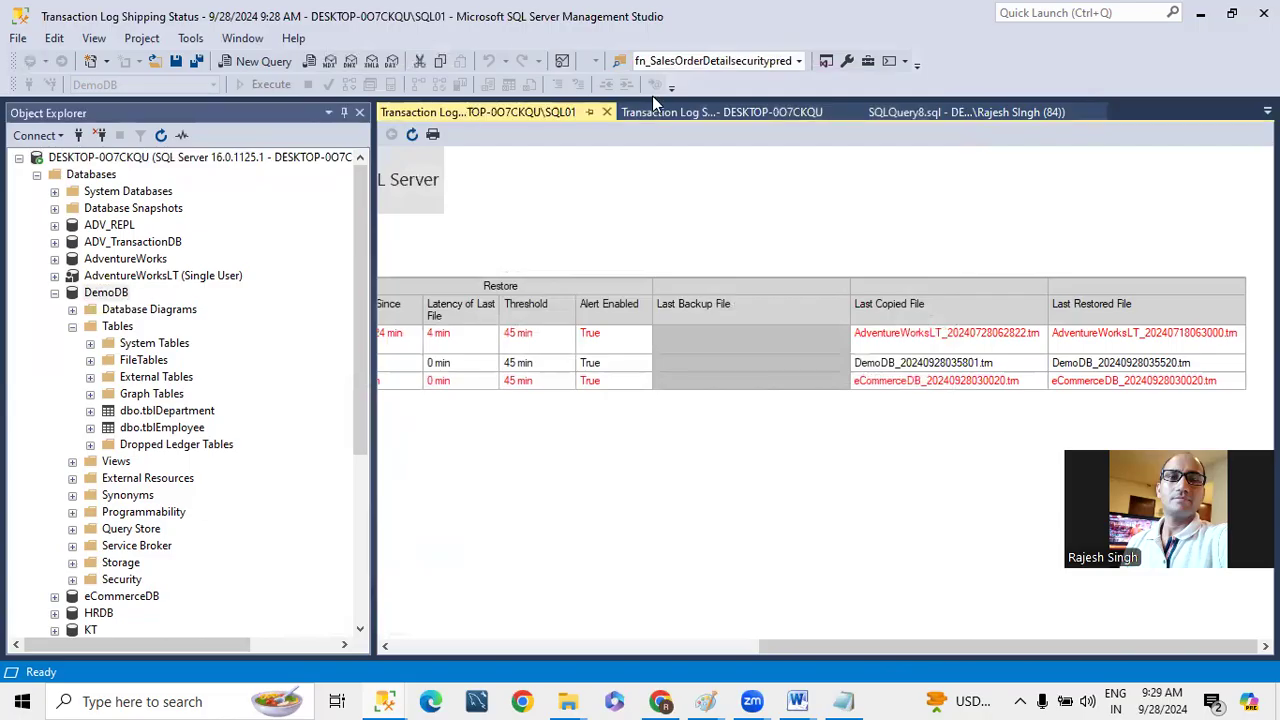
left_click(960, 112)
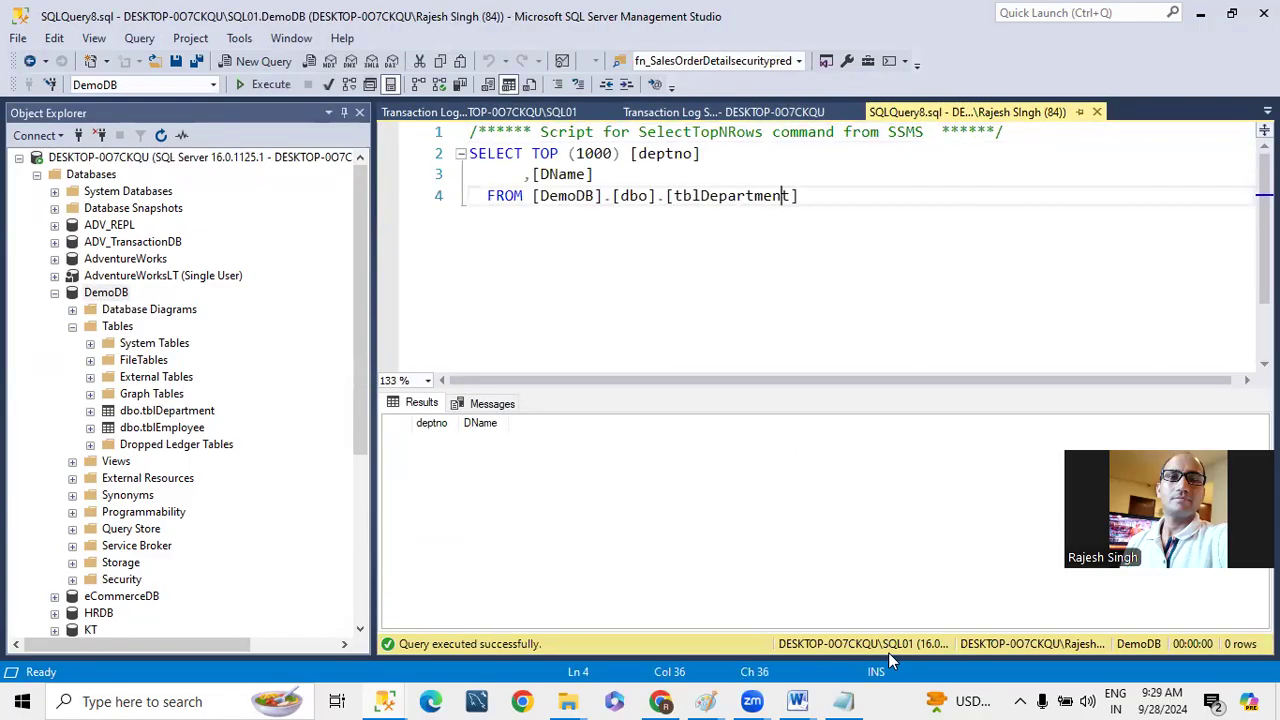
left_click(272, 85)
- Collapse the primary instance's DemoDB and Databases nodes and expand the SQL01 instance
left_click(54, 293)
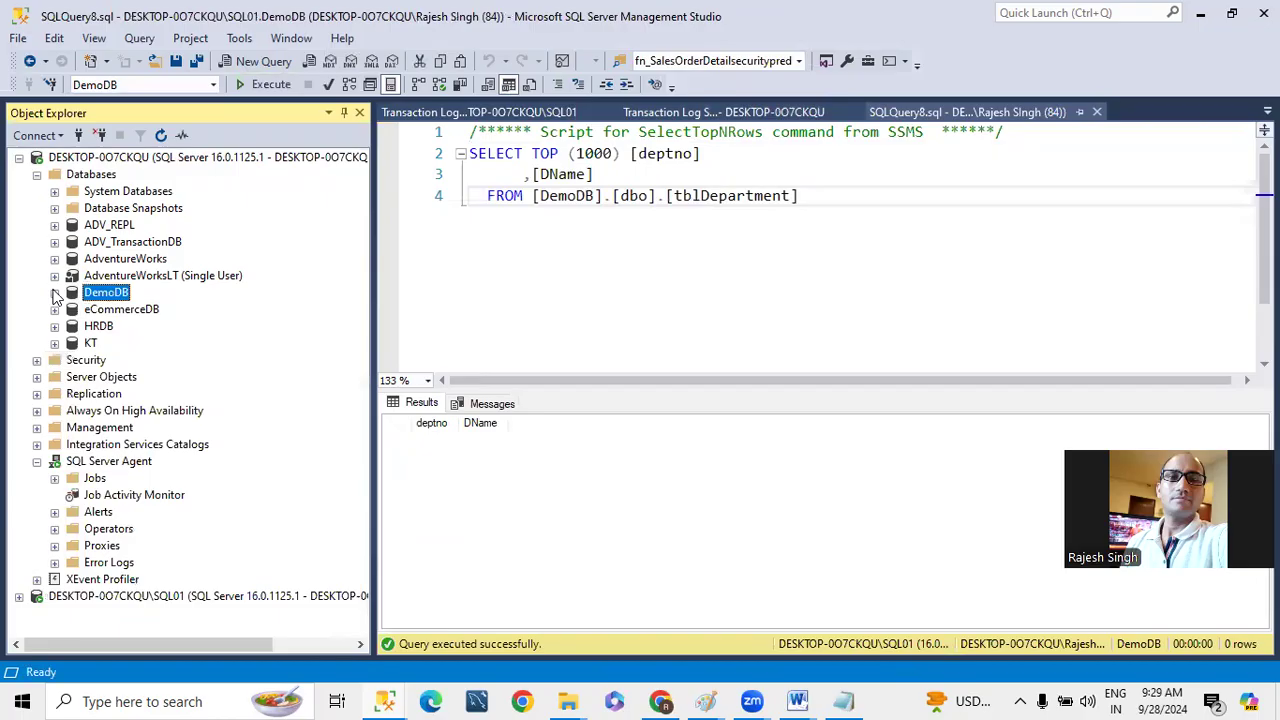
left_click(36, 175)
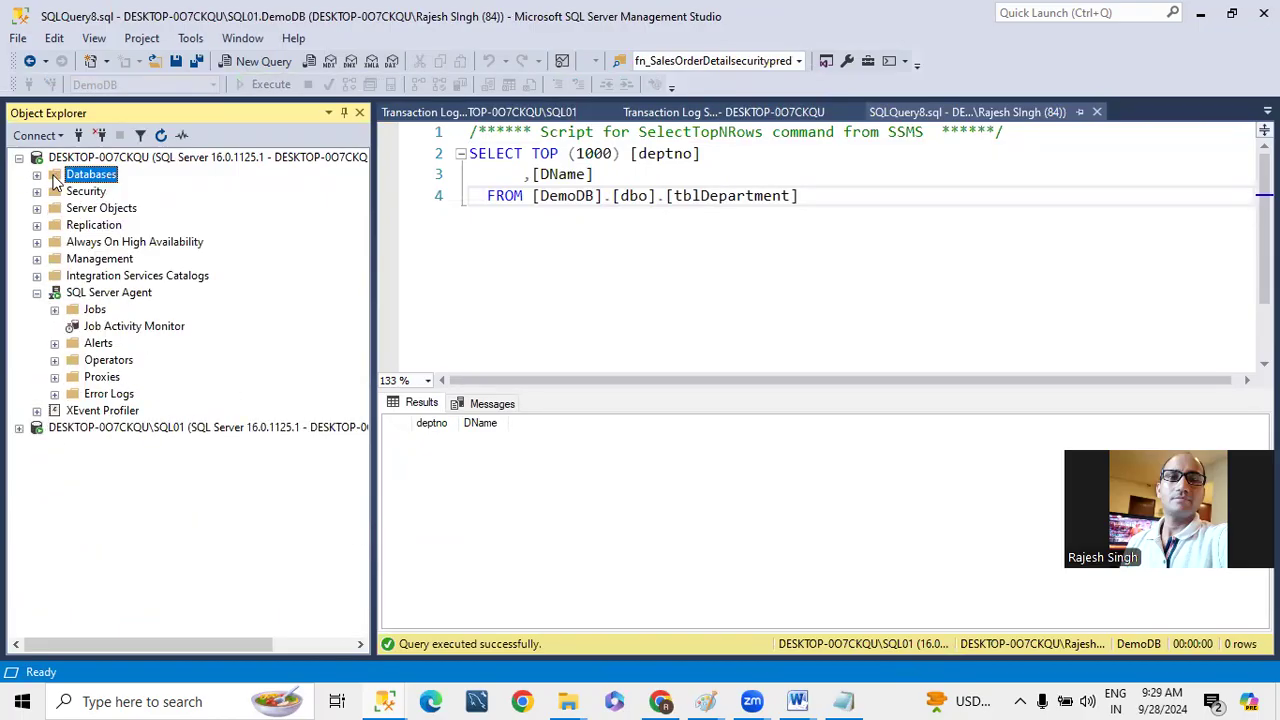
left_click(18, 427)
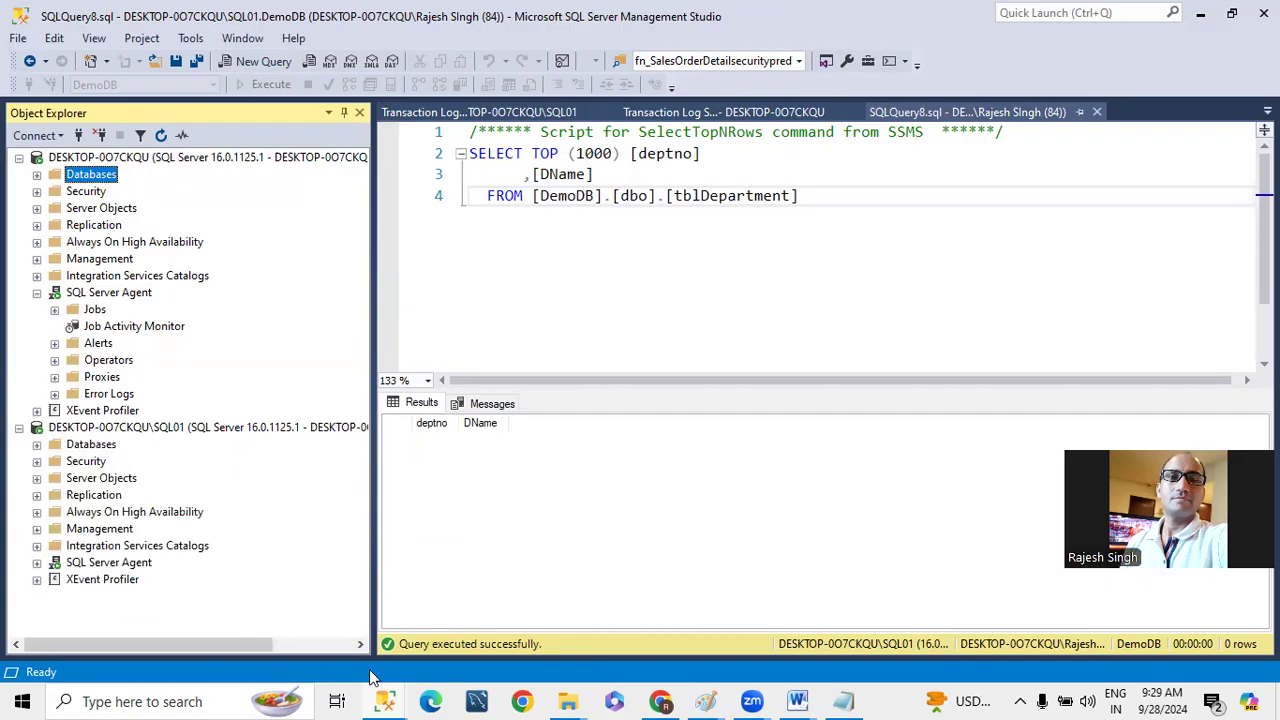
- Switch to File Explorer and examine the copied DemoDB log backups in F:\Backup, ending in the F: drive's root
mouse_move(558, 698)
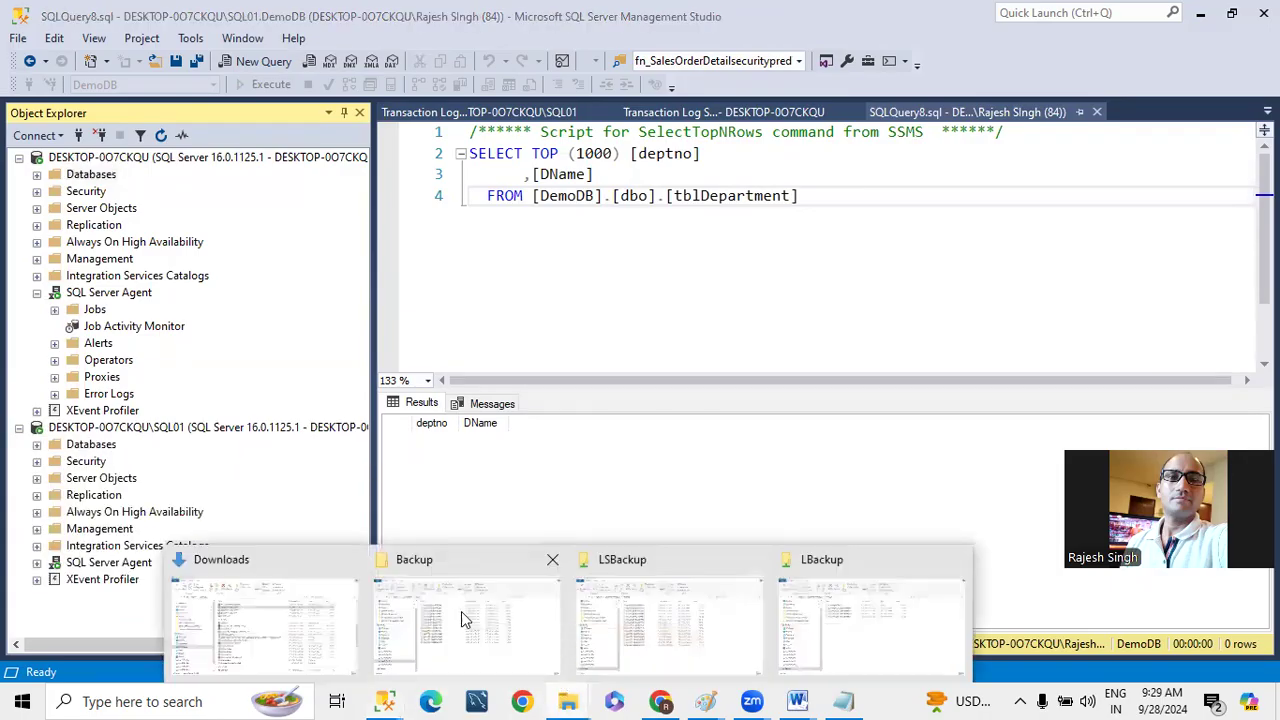
left_click(566, 638)
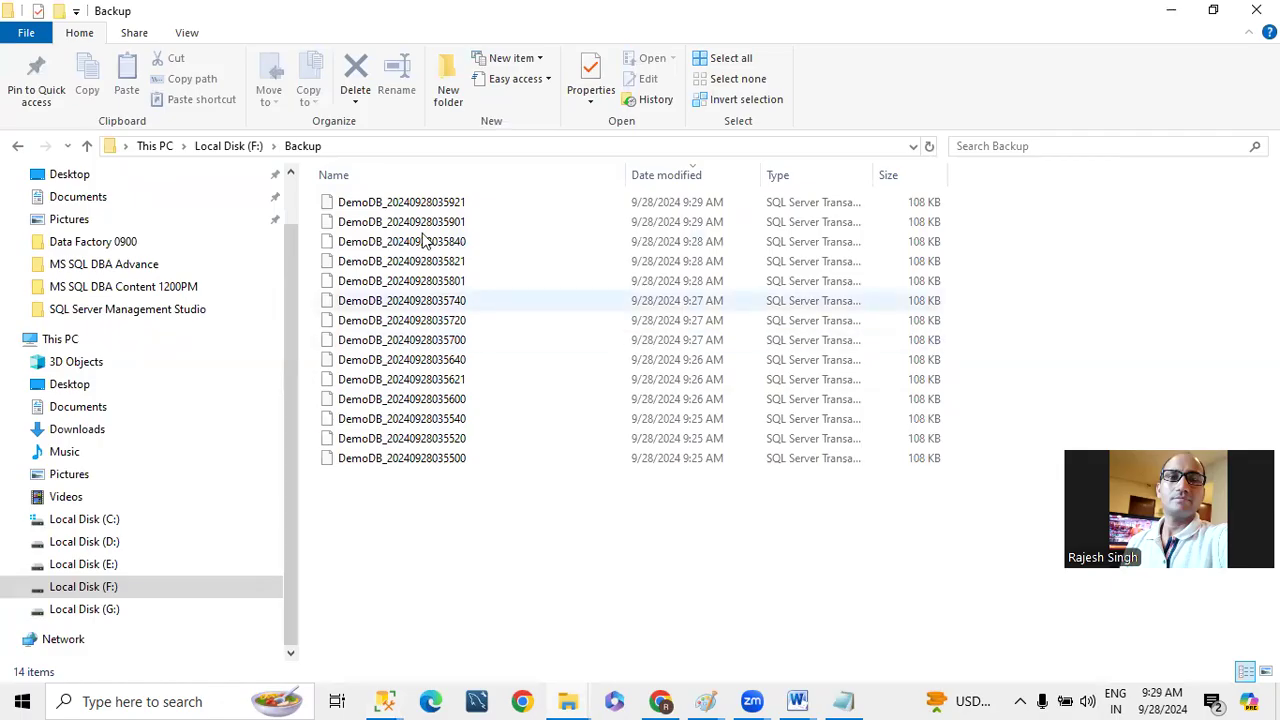
left_click(222, 147)
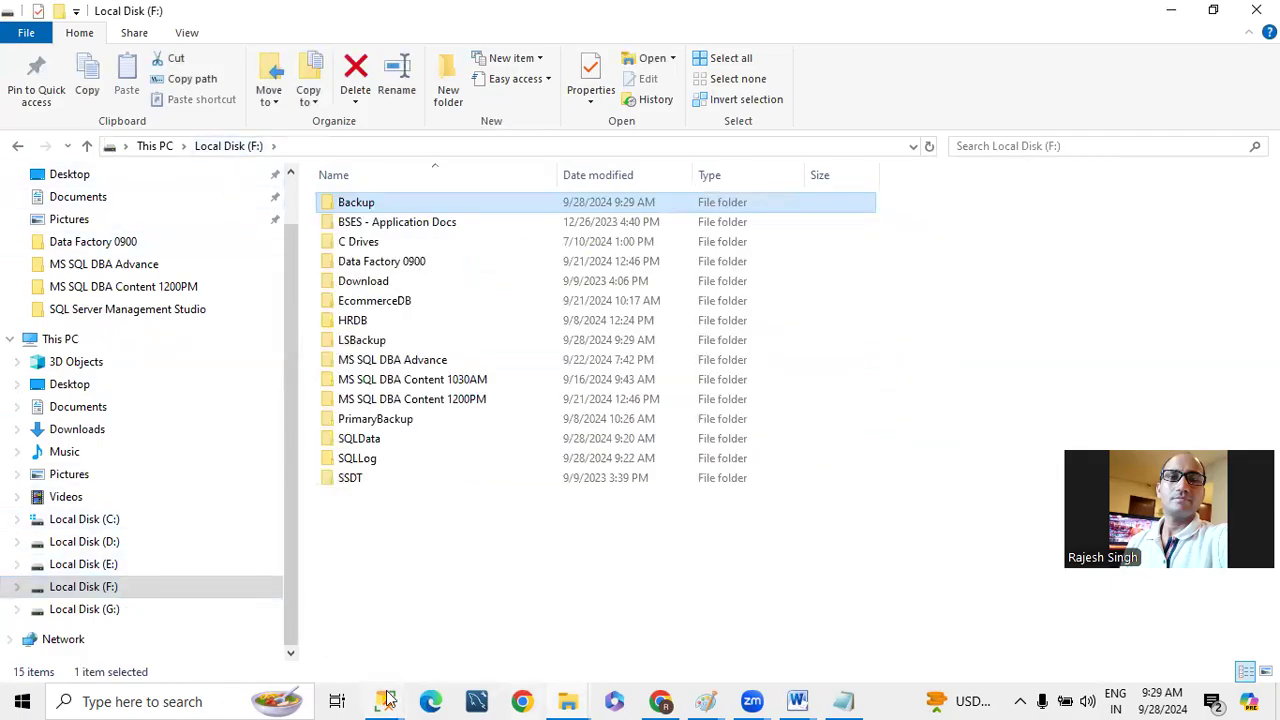
- Return to SQL Server Management Studio and filter SQL01's SQL Server Agent jobs to names containing "Demo"
mouse_move(388, 700)
left_click(300, 620)
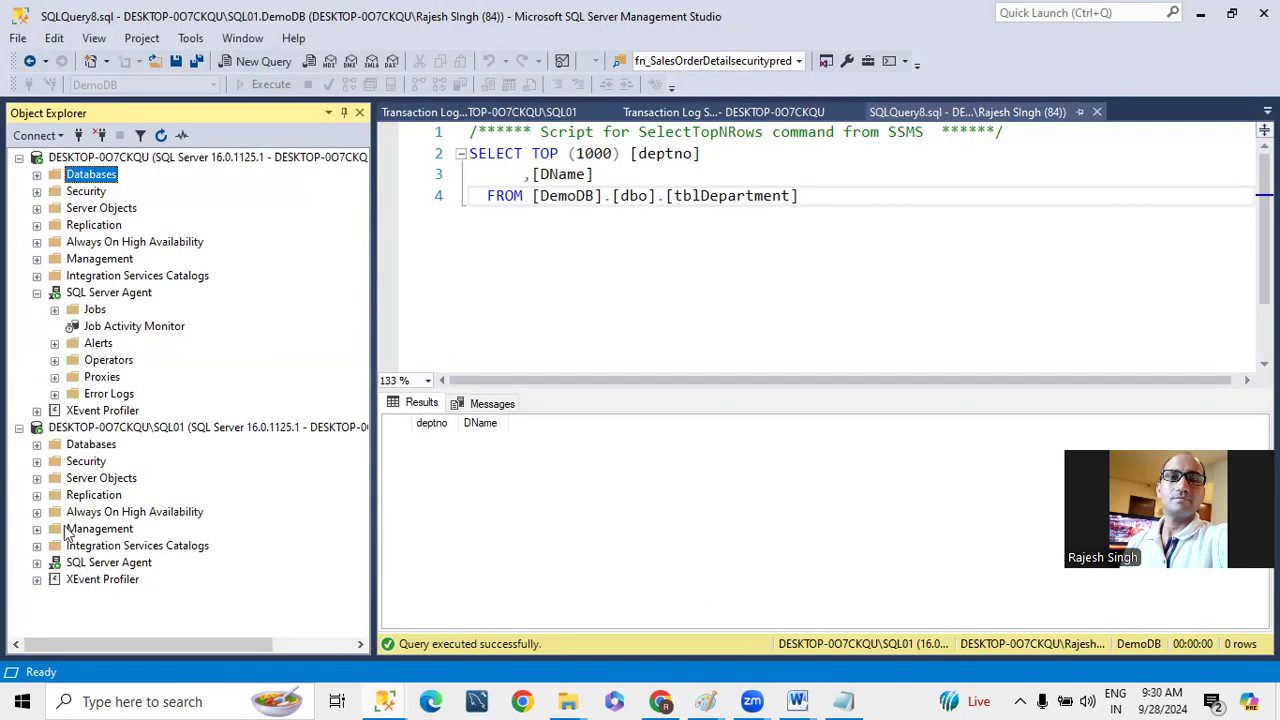
left_click(37, 562)
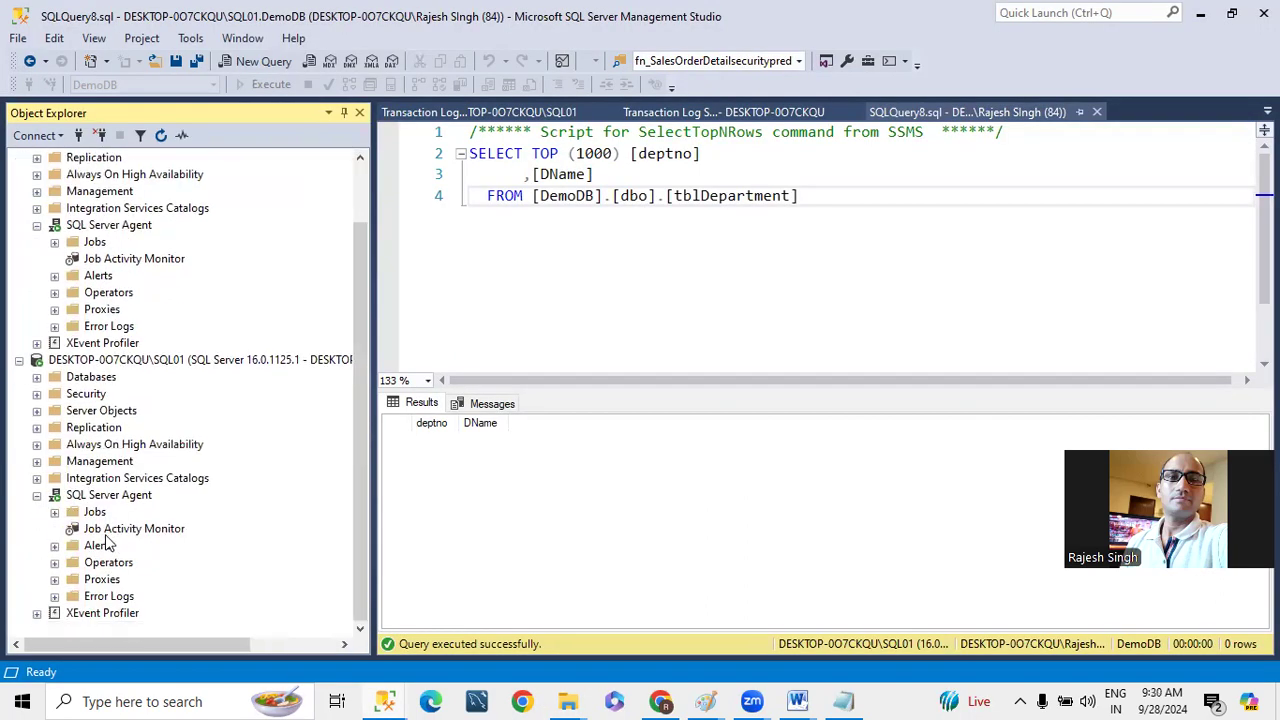
left_click(54, 512)
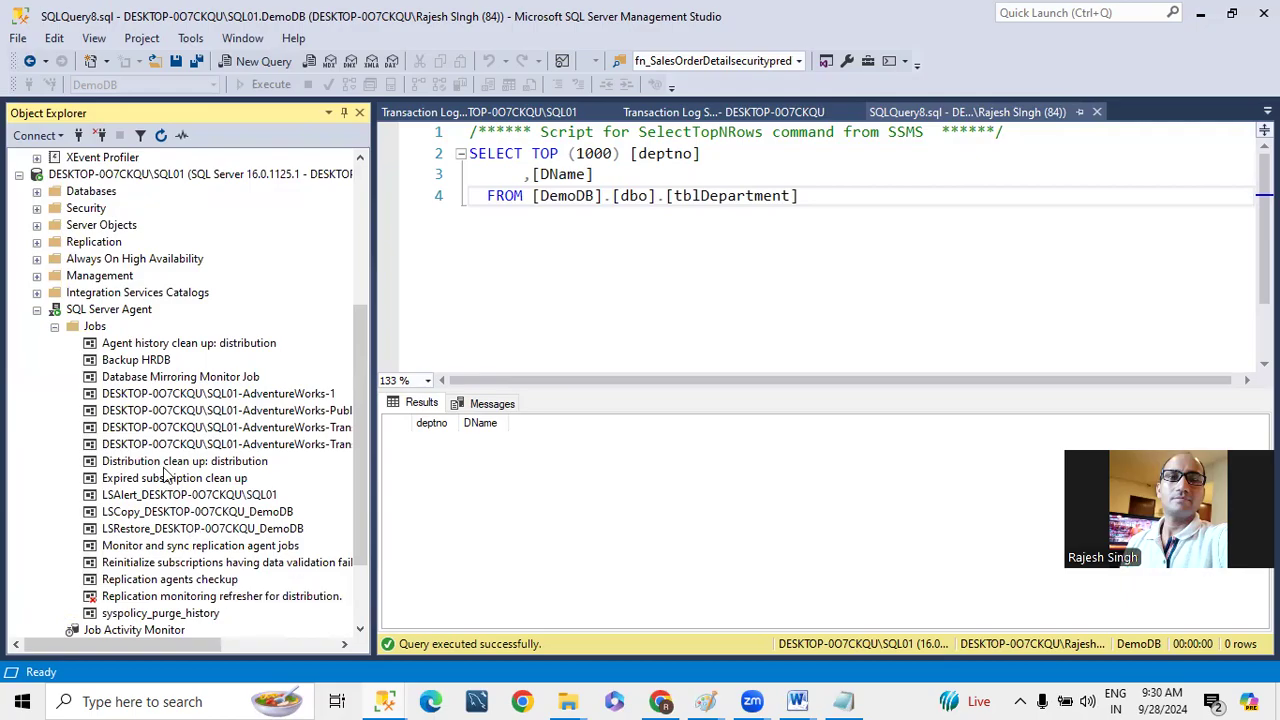
right_click(98, 328)
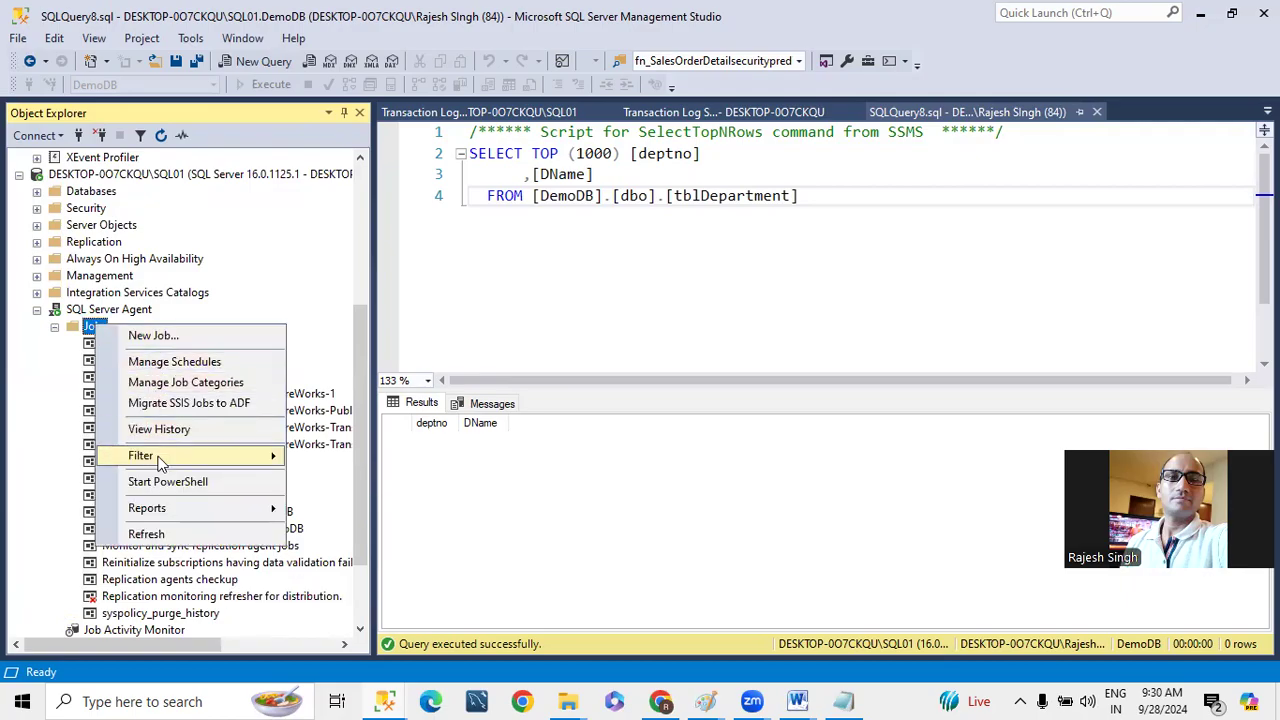
mouse_move(265, 456)
left_click(346, 478)
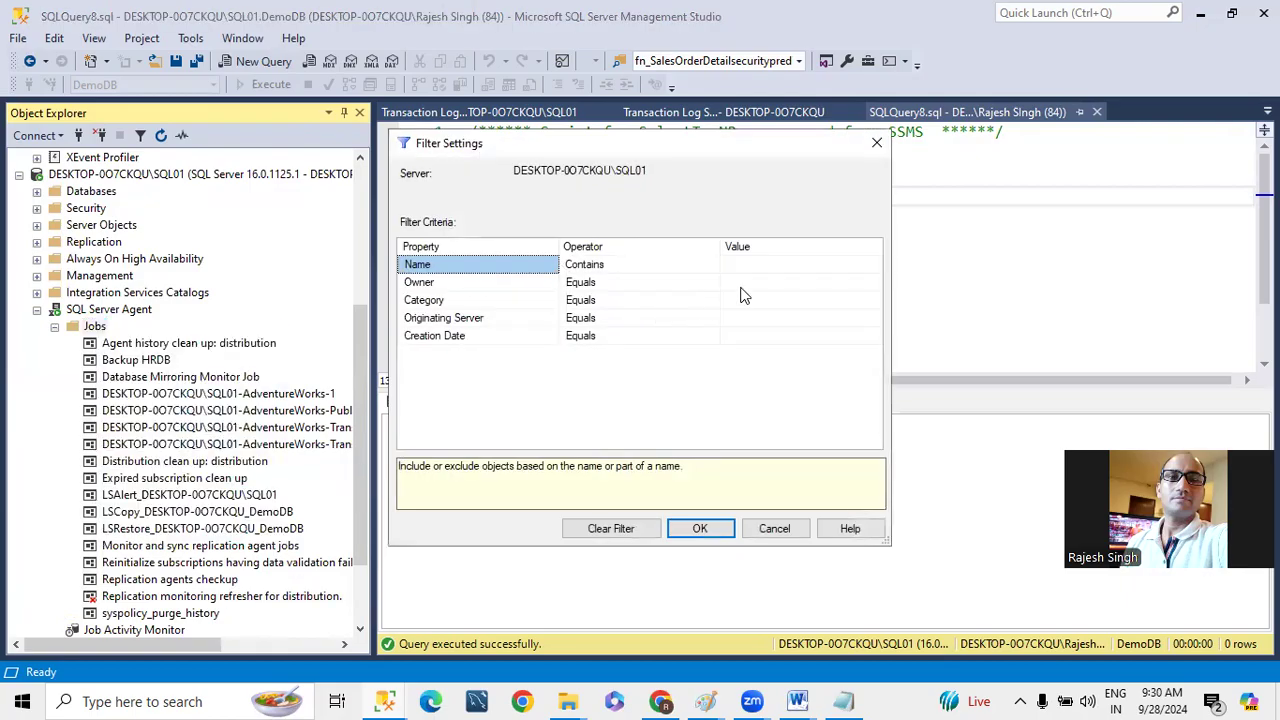
left_click(775, 264)
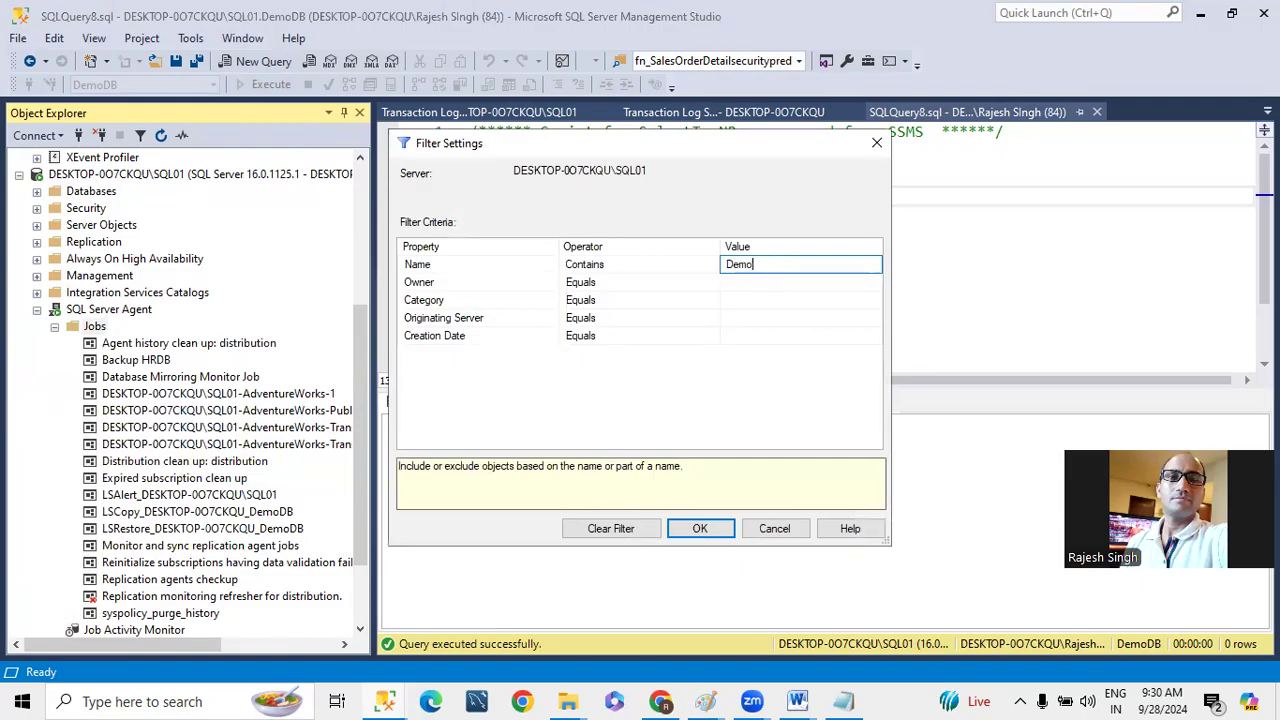
left_click(700, 528)
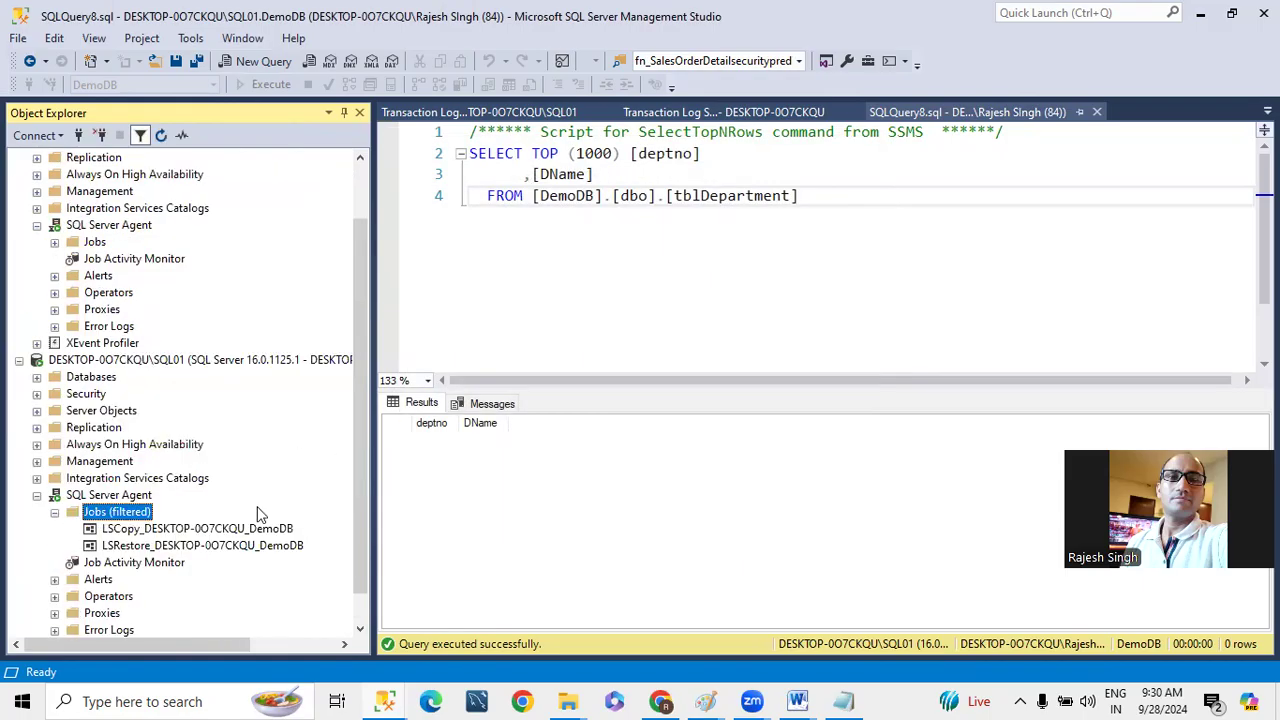
- Open the job history of SQL01's LSRestore DemoDB job in a maximized log viewer
right_click(192, 545)
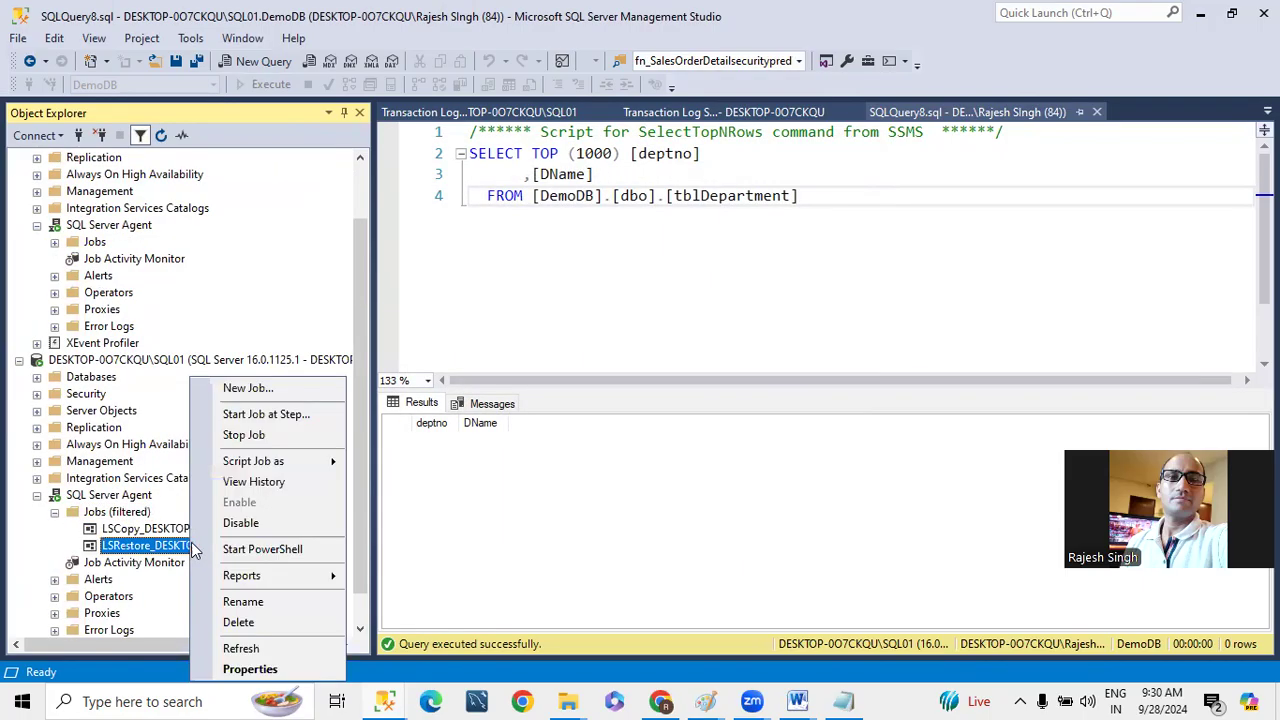
left_click(257, 481)
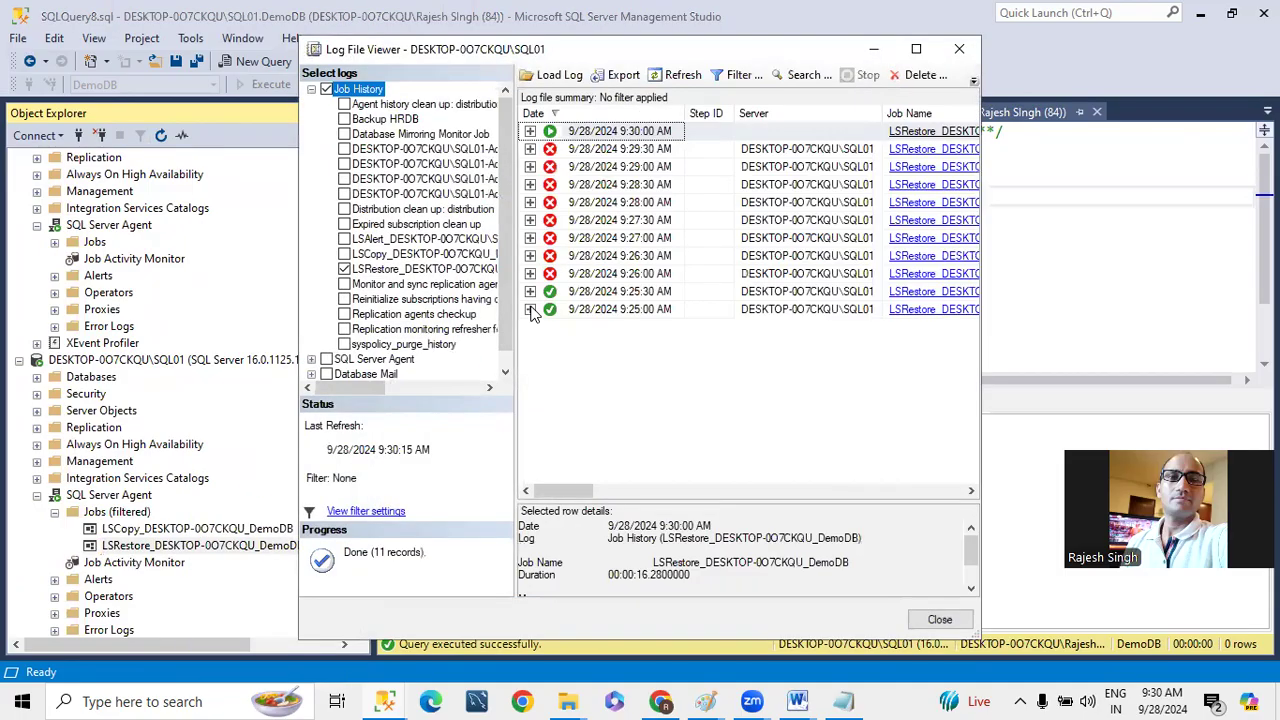
left_click(916, 48)
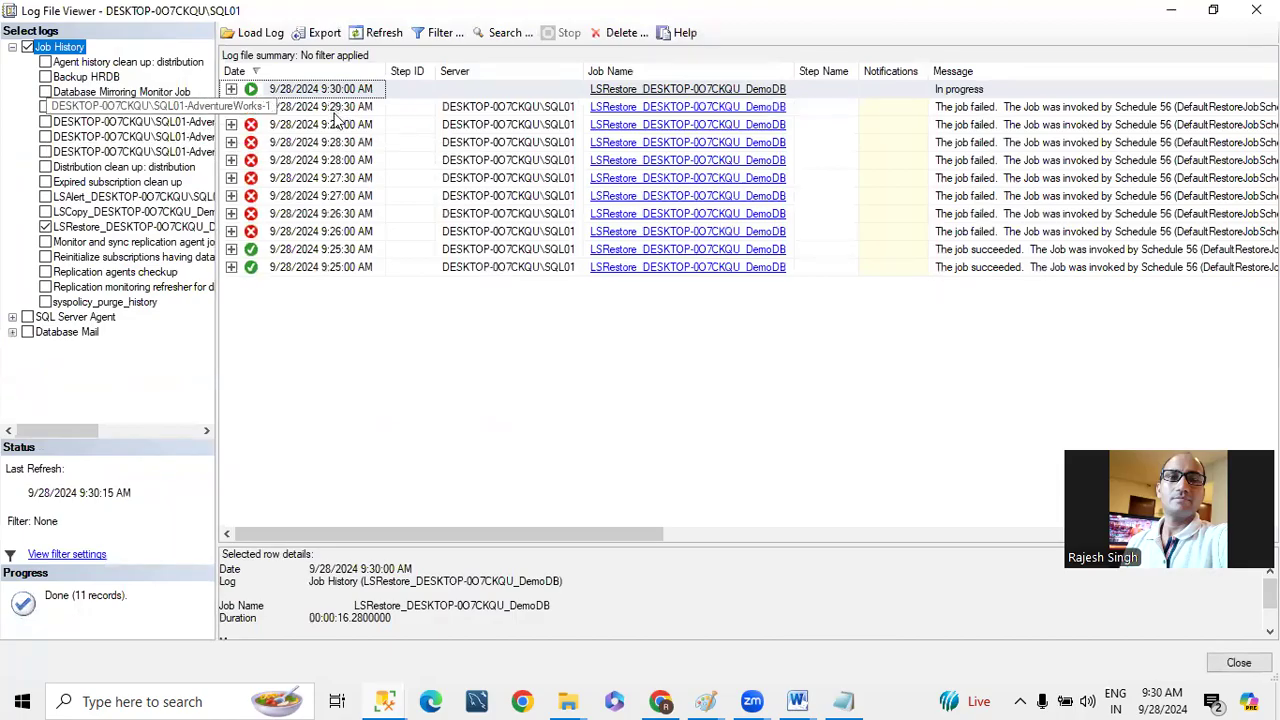
- Examine the step details and error messages of the failed 9:29:30 AM restore run, and close the job history
left_click(231, 106)
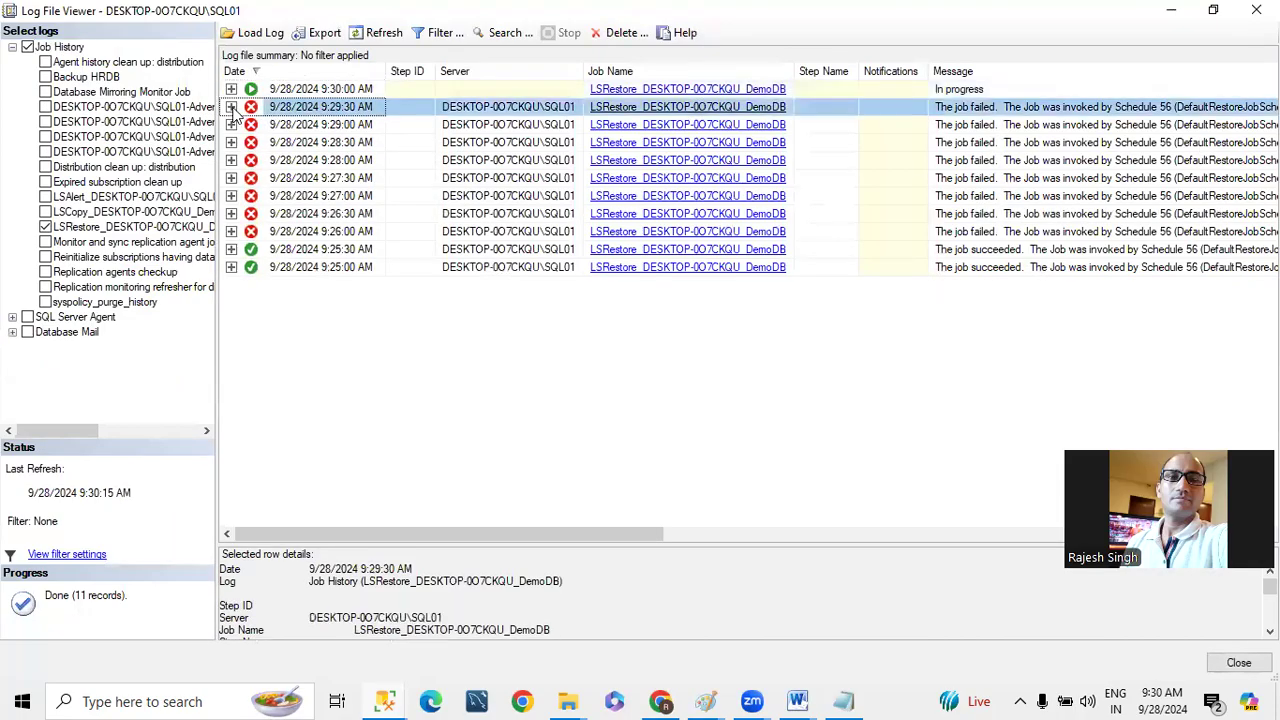
left_click(308, 128)
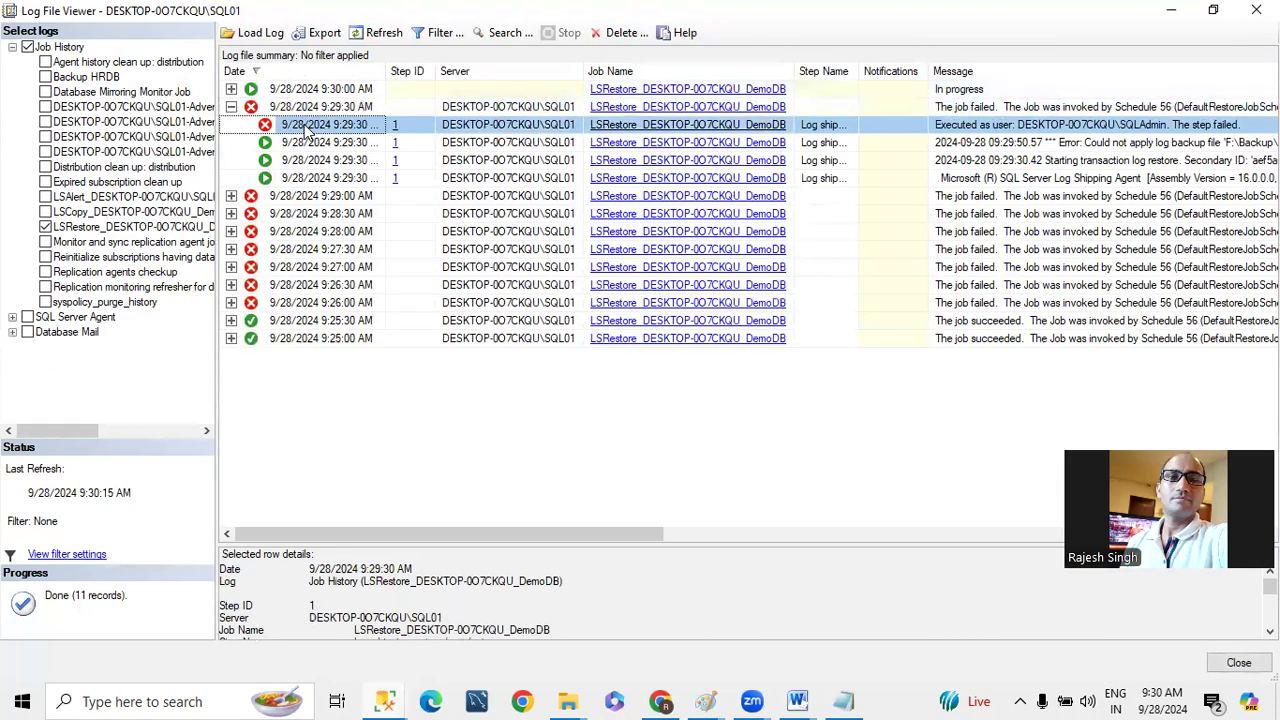
left_click_drag(625, 545, 560, 305)
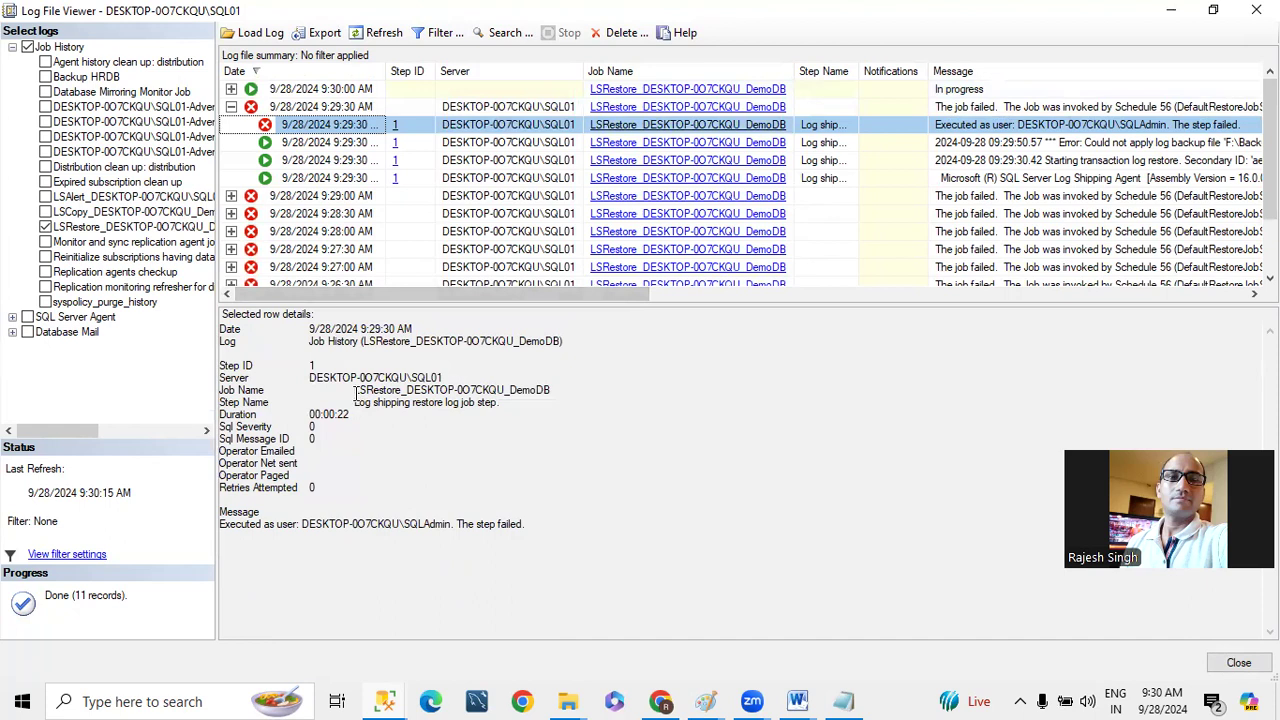
left_click_drag(358, 410, 468, 402)
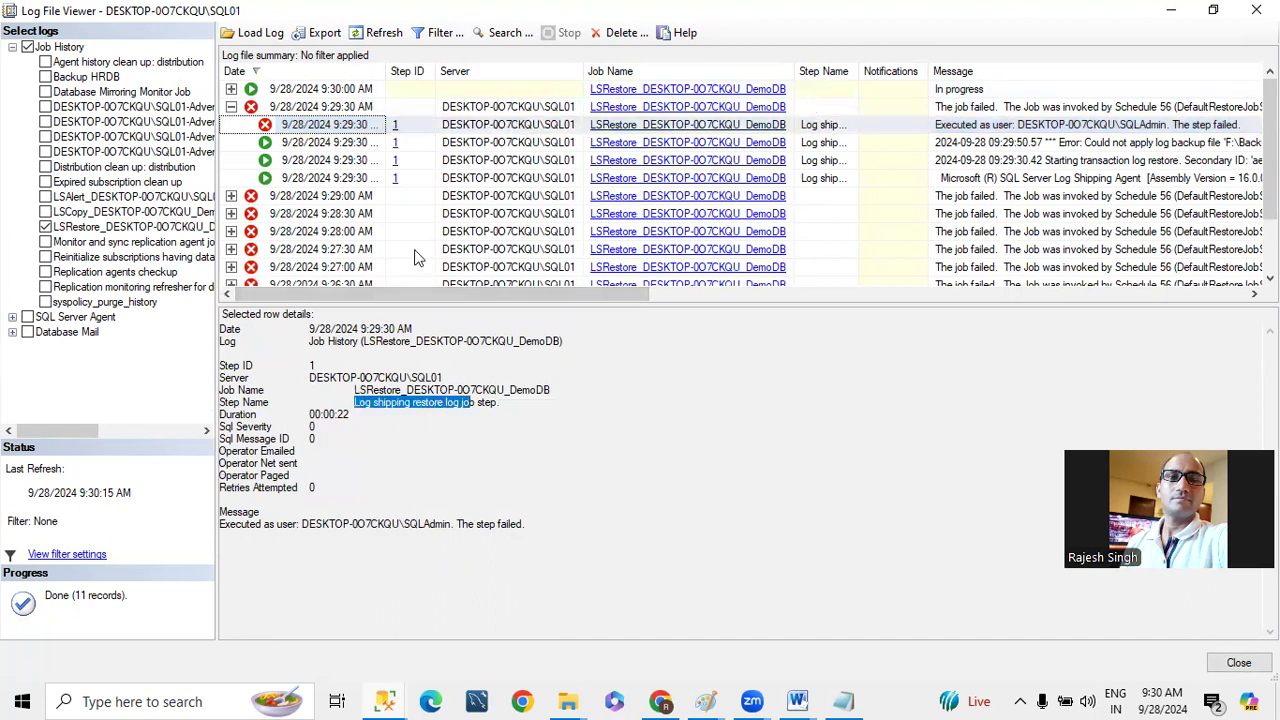
left_click(296, 147)
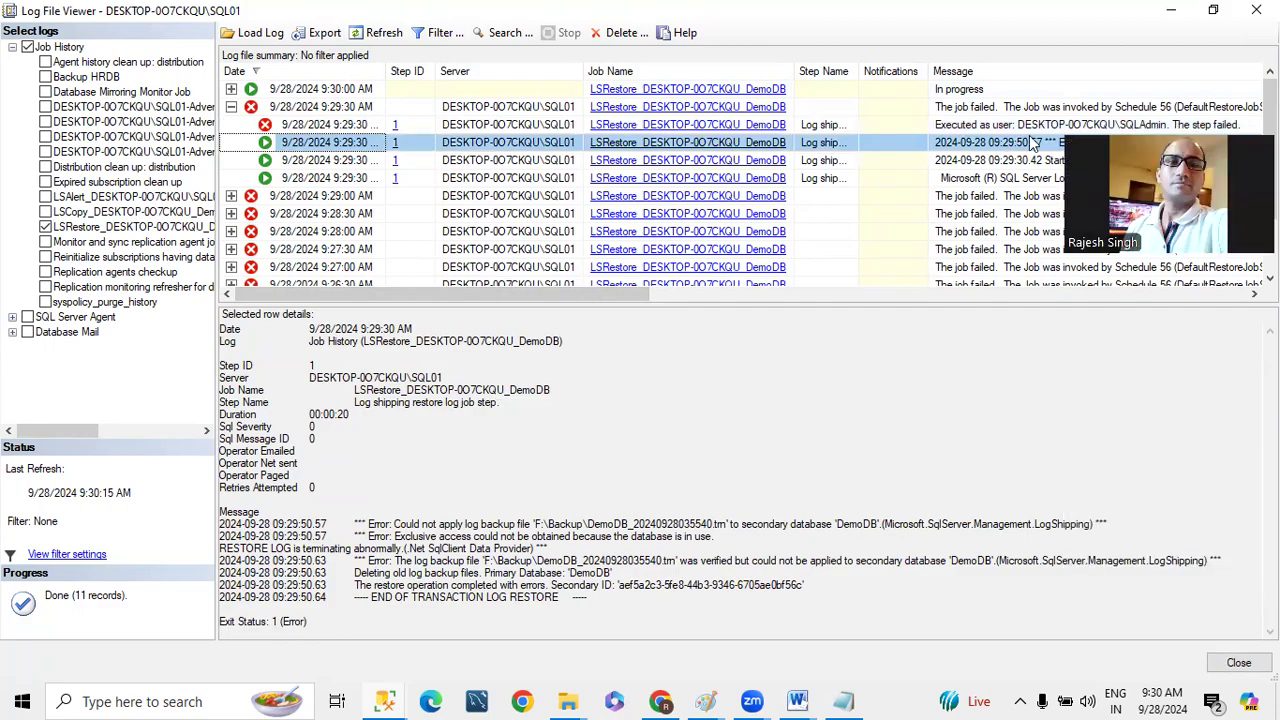
left_click(451, 511)
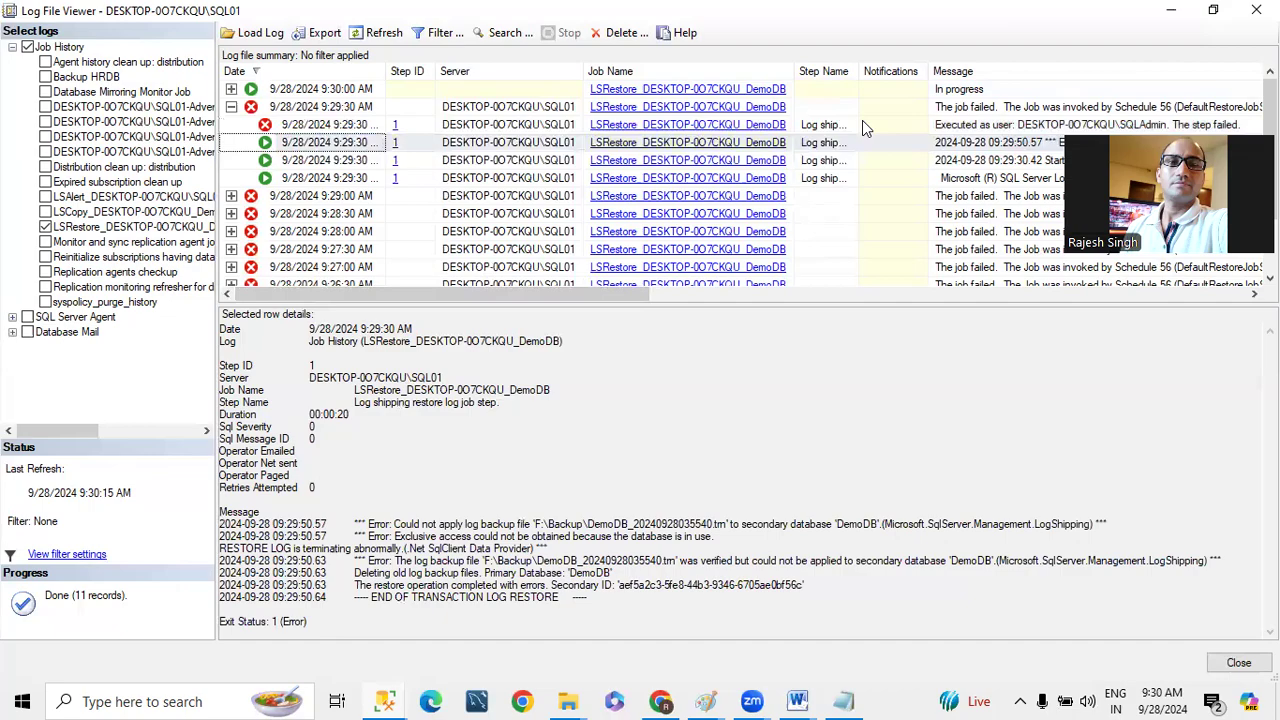
left_click(1256, 10)
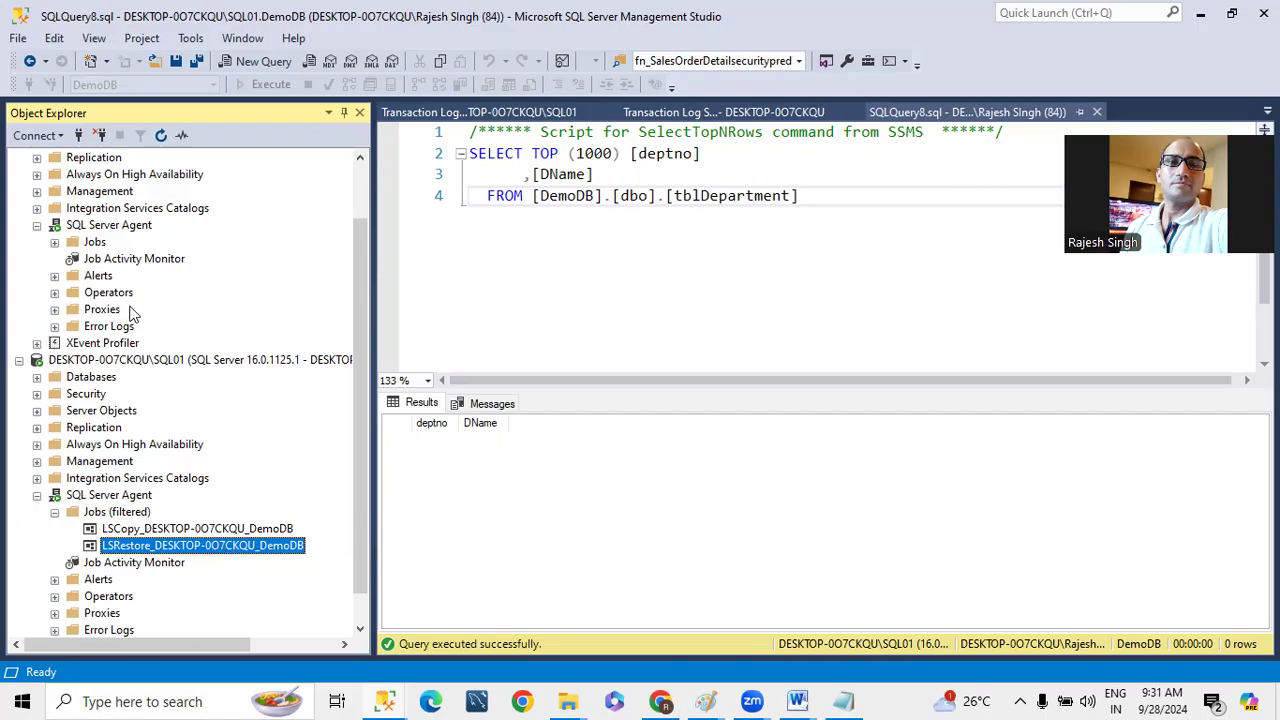
- Open the secondary database settings for SQL01 in the primary DemoDB's transaction log shipping configuration
scroll(139, 308, "up", 2)
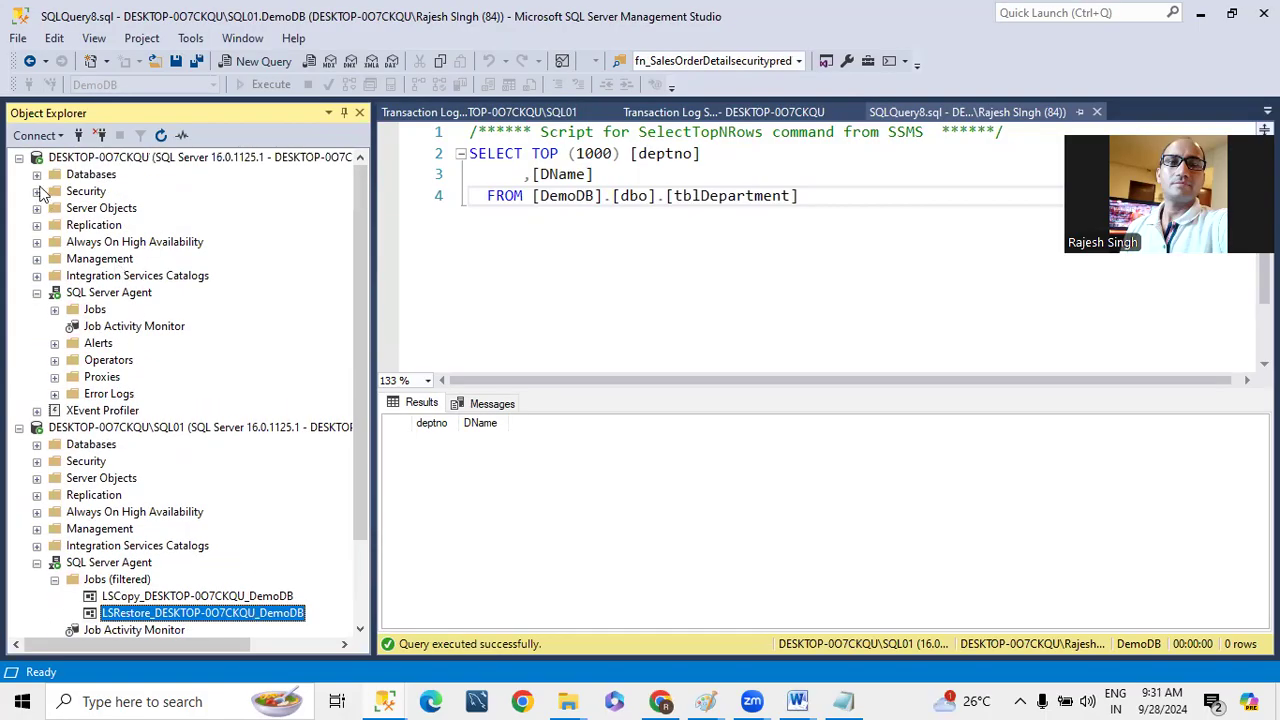
left_click(37, 174)
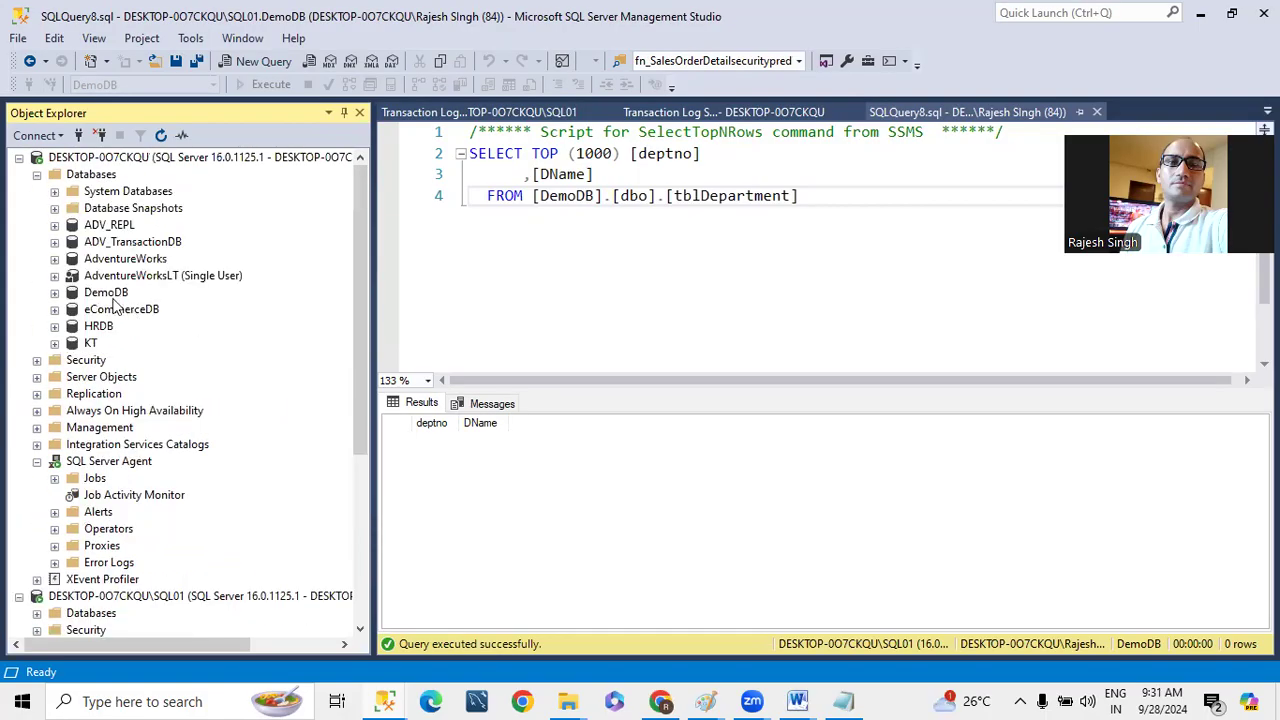
right_click(116, 292)
mouse_move(188, 383)
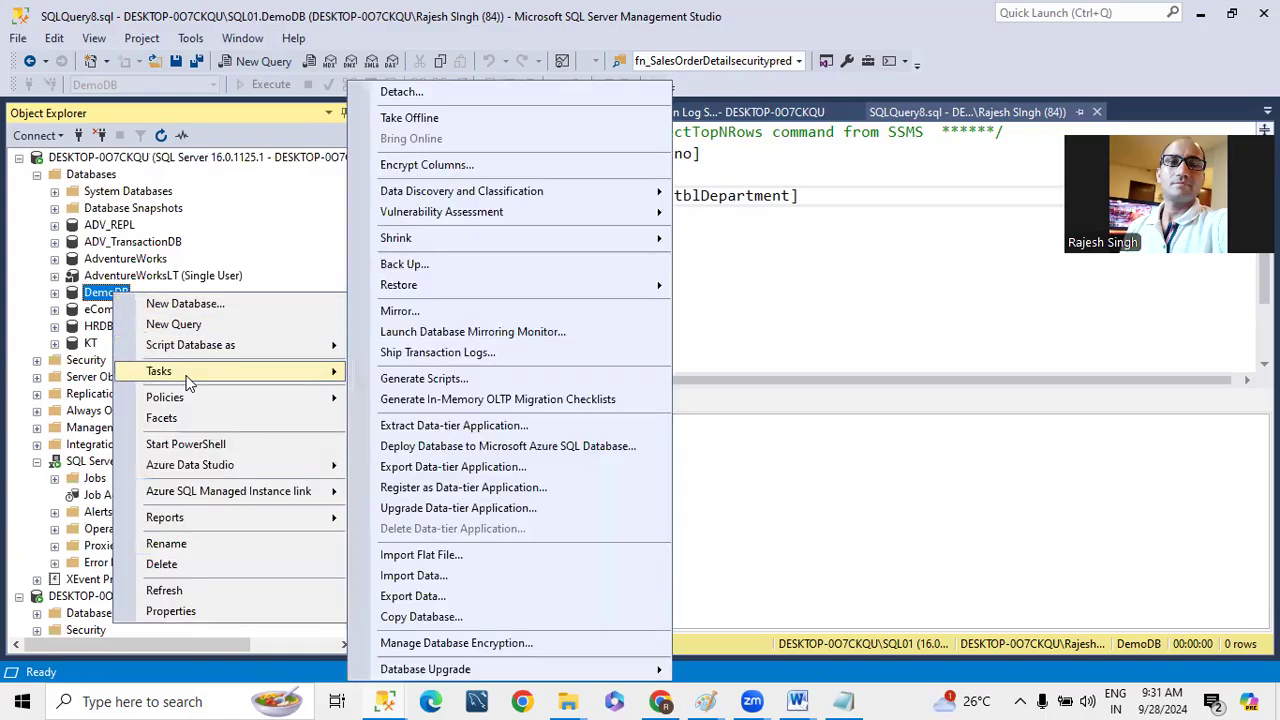
left_click(415, 355)
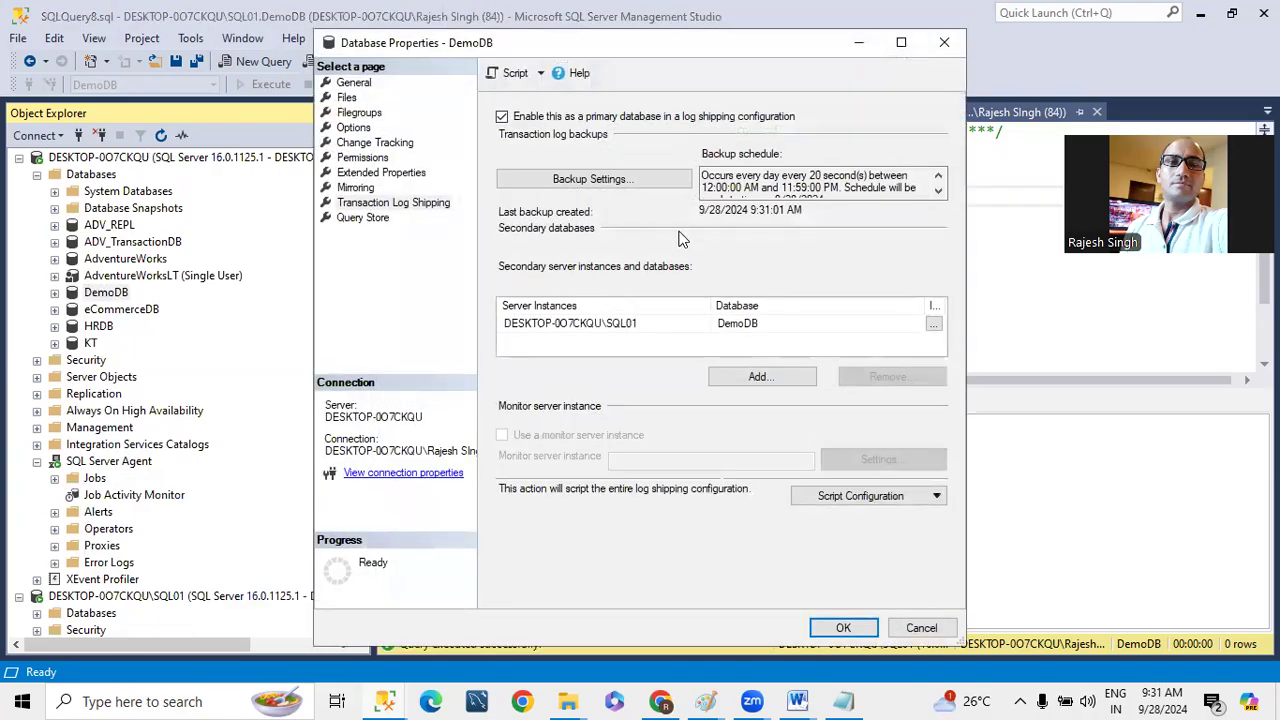
left_click(935, 324)
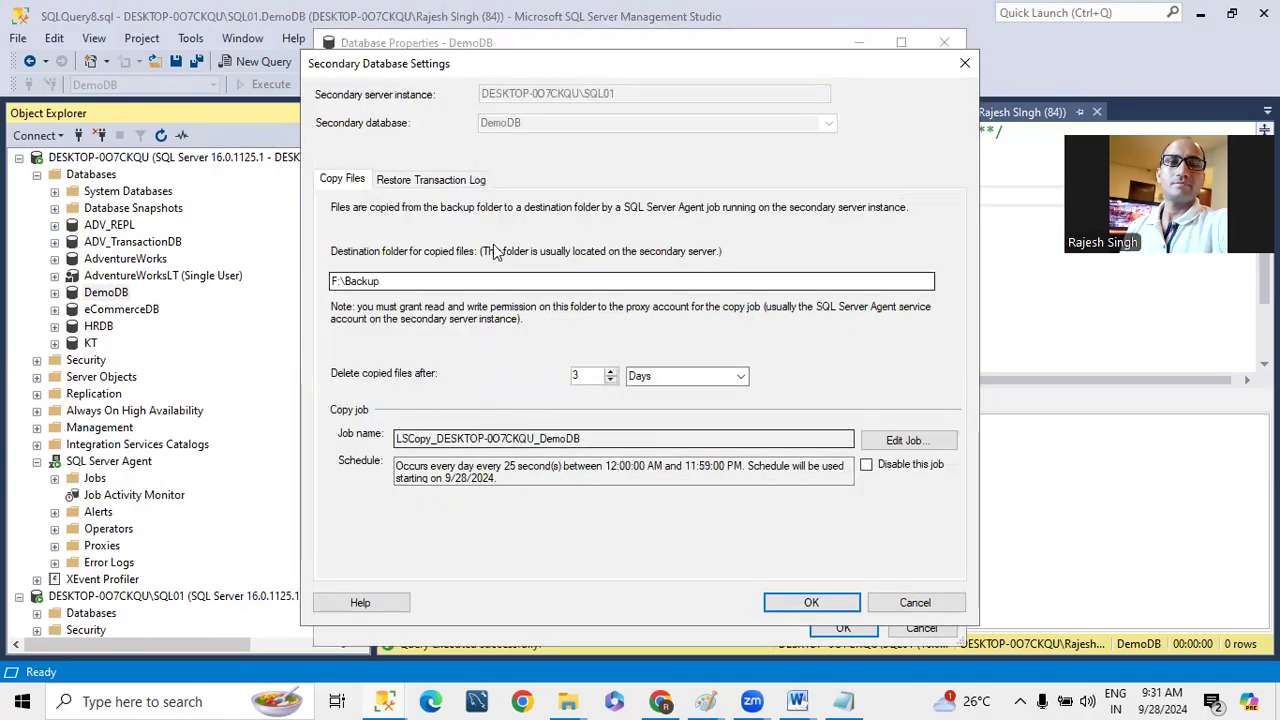
- Enable disconnecting users in the database when restoring backups in standby mode, and save the log shipping configuration
left_click(421, 178)
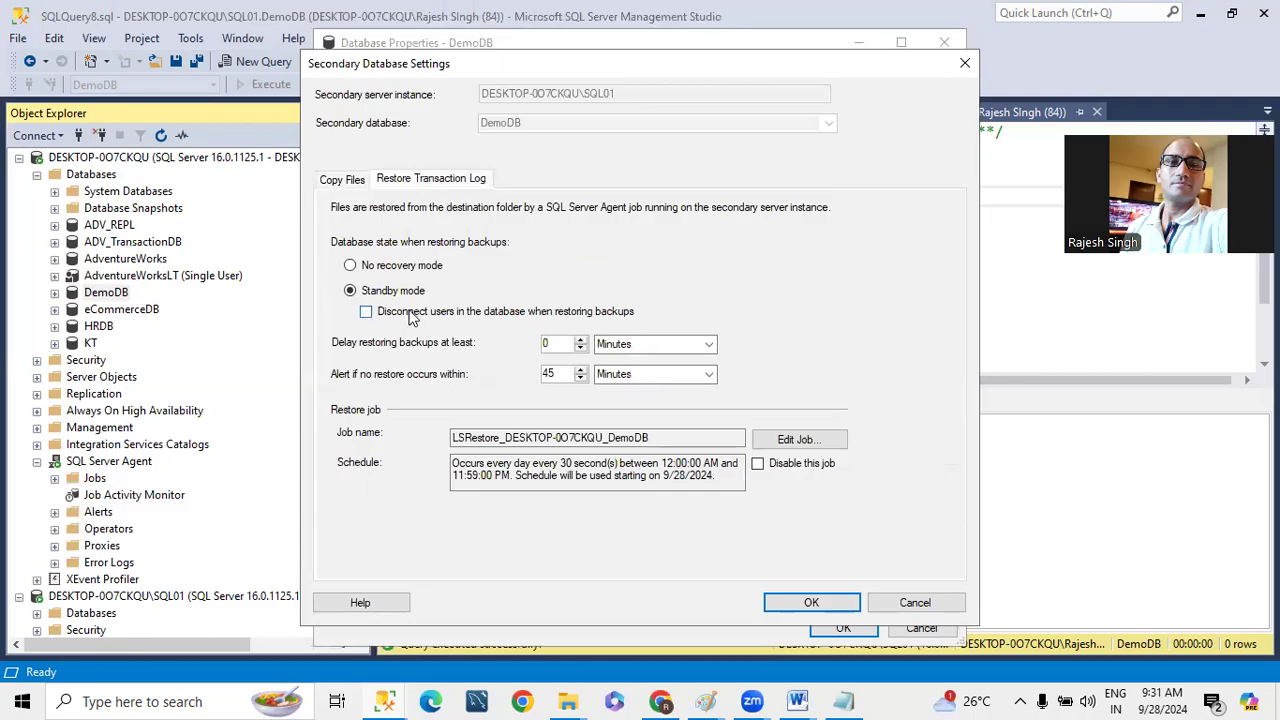
left_click(366, 312)
left_click(811, 602)
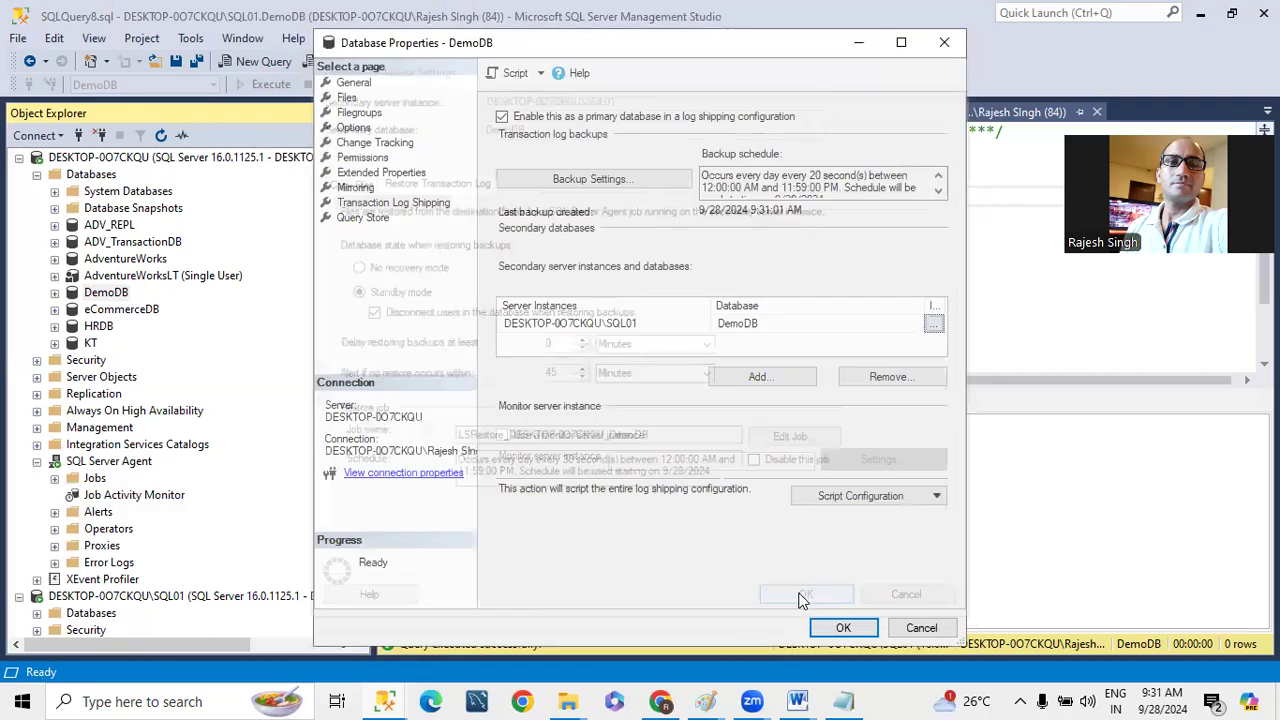
left_click(845, 628)
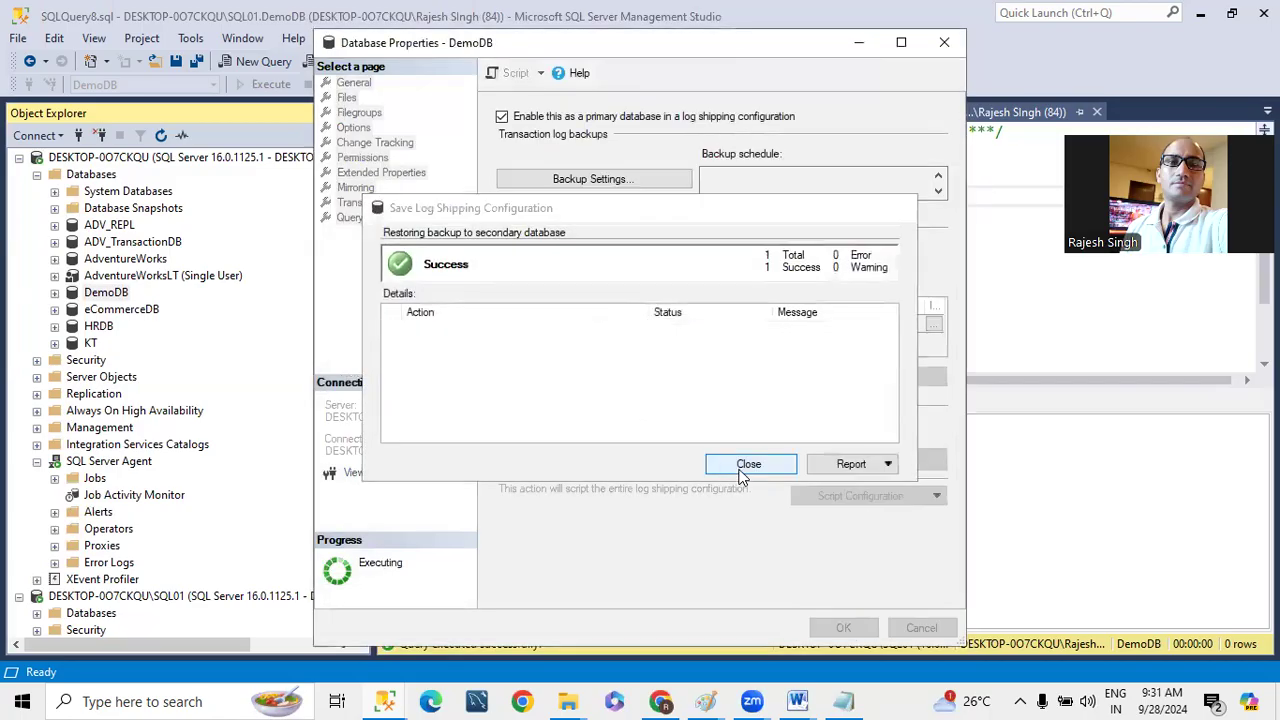
left_click(741, 468)
- Close the primary instance's Transaction Log Shipping Status report, keeping SQL01's report open
left_click(528, 111)
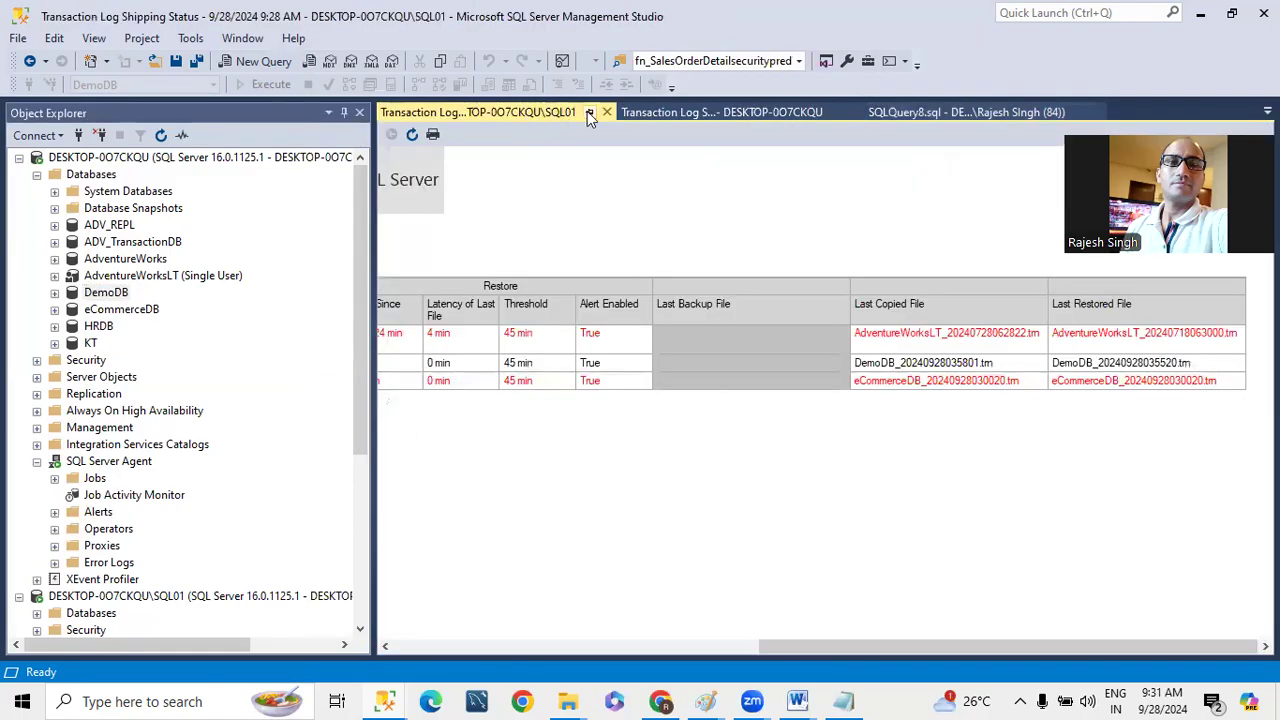
left_click(720, 112)
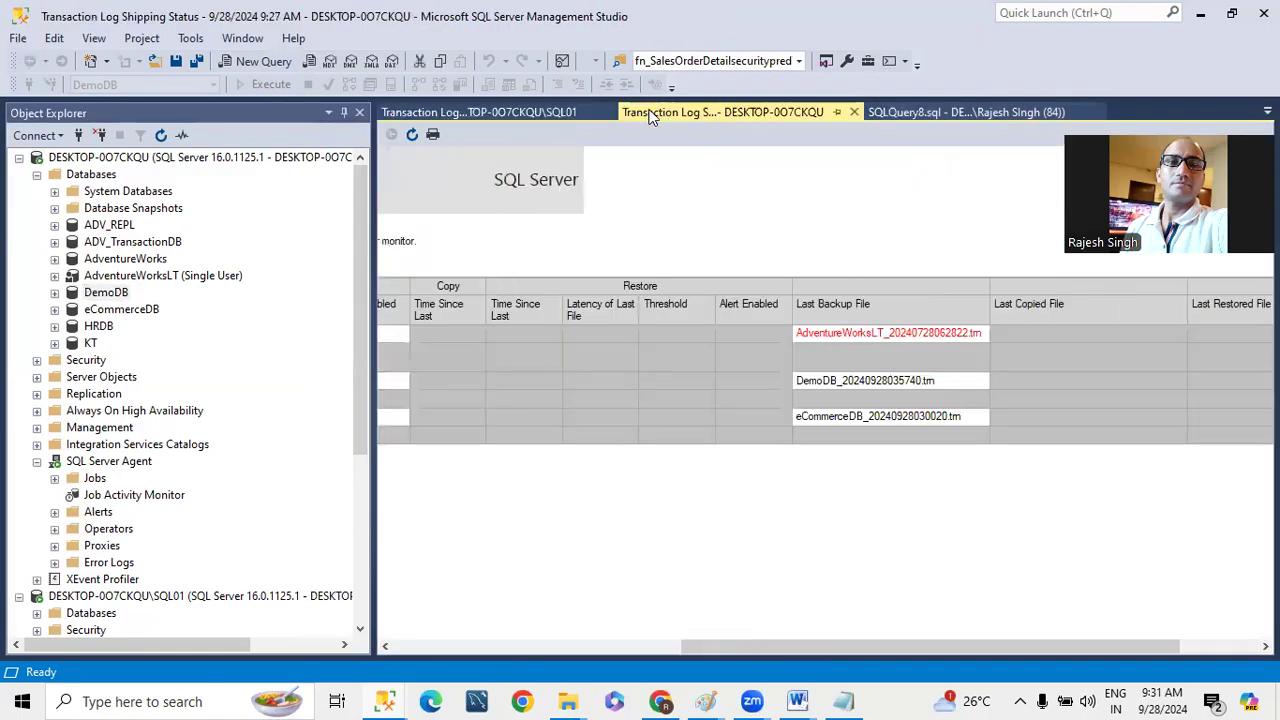
left_click(855, 111)
- Close the tblDepartment queries SQLQuery8.sql and SQLQuery7.sql, dismissing the transaction count warning
left_click(787, 110)
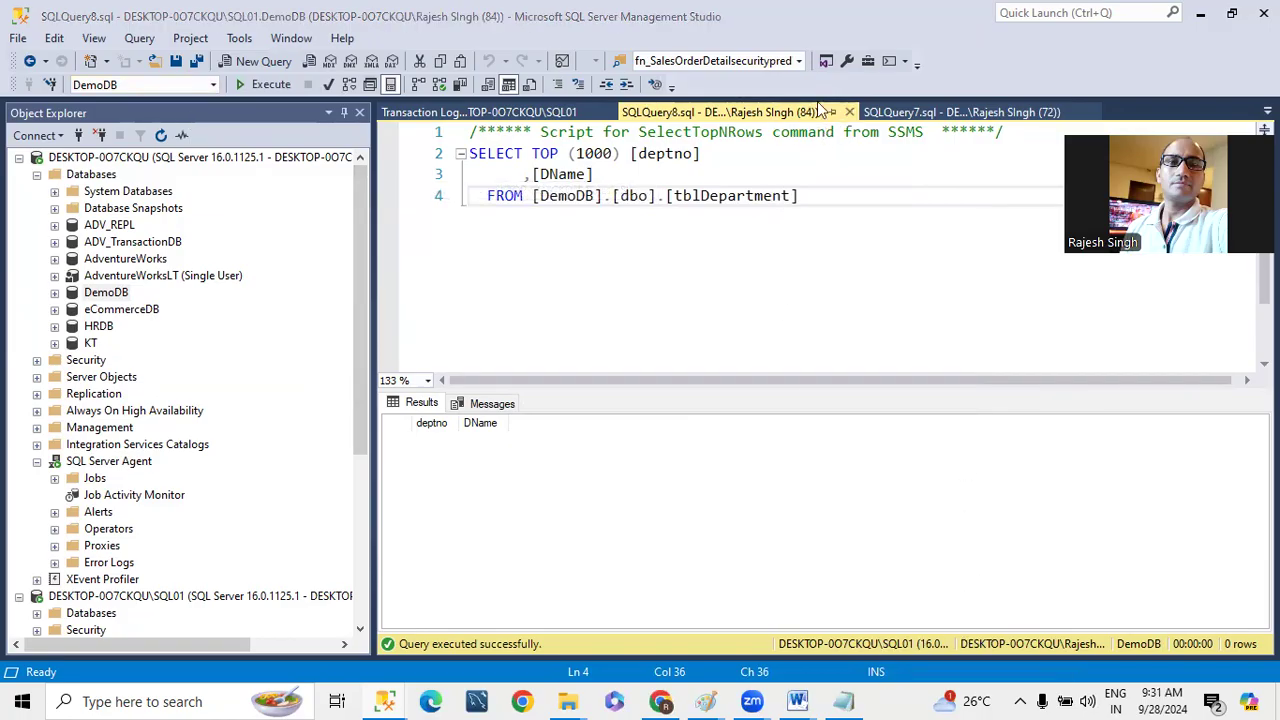
left_click(851, 112)
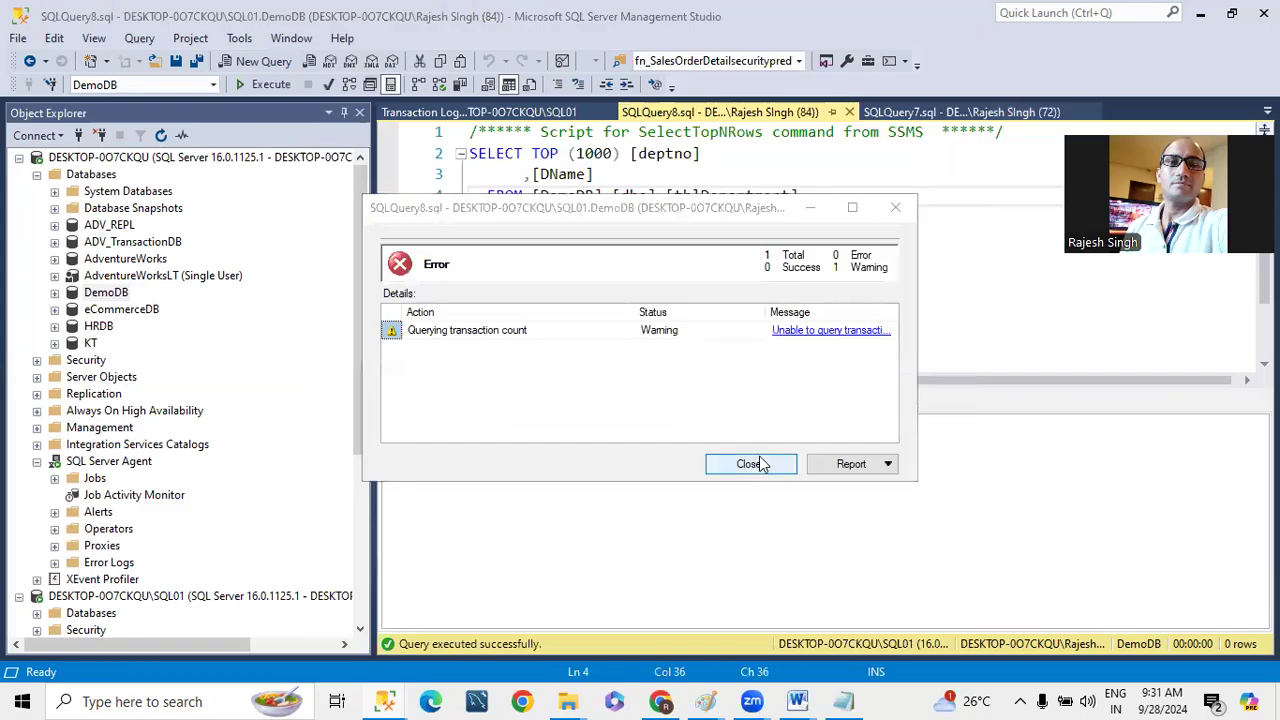
left_click(749, 463)
left_click(787, 116)
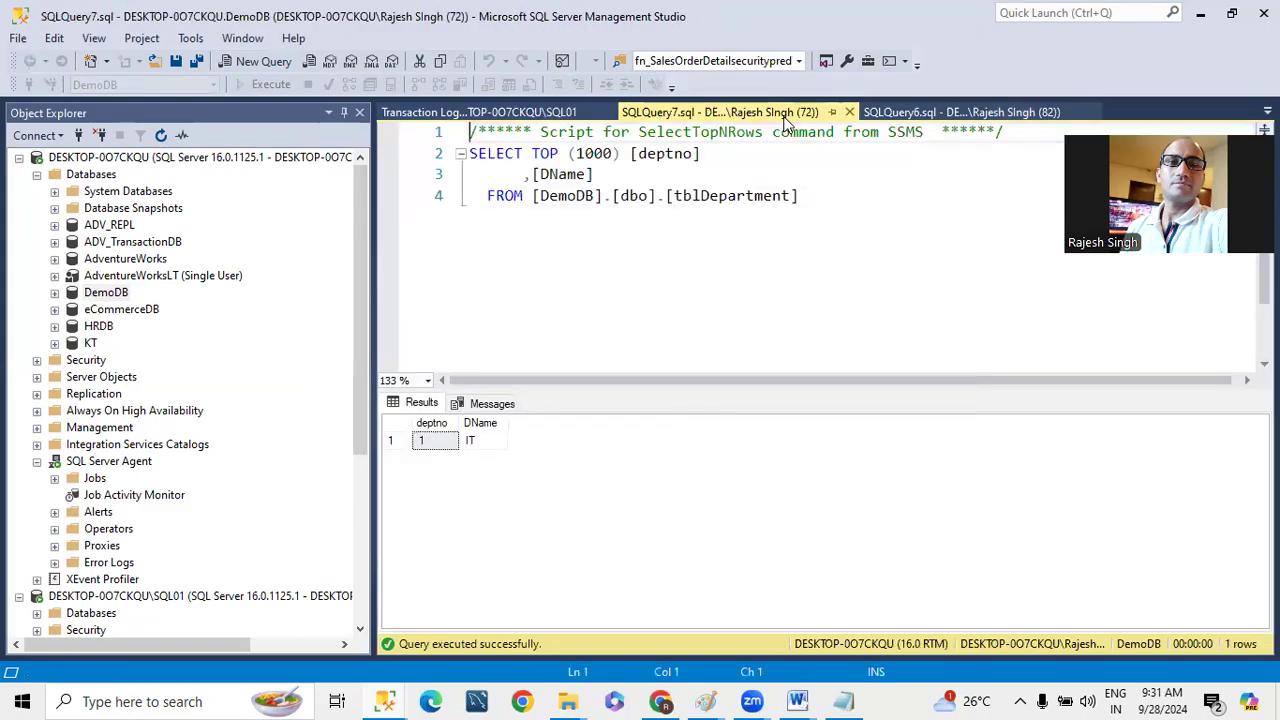
left_click(849, 112)
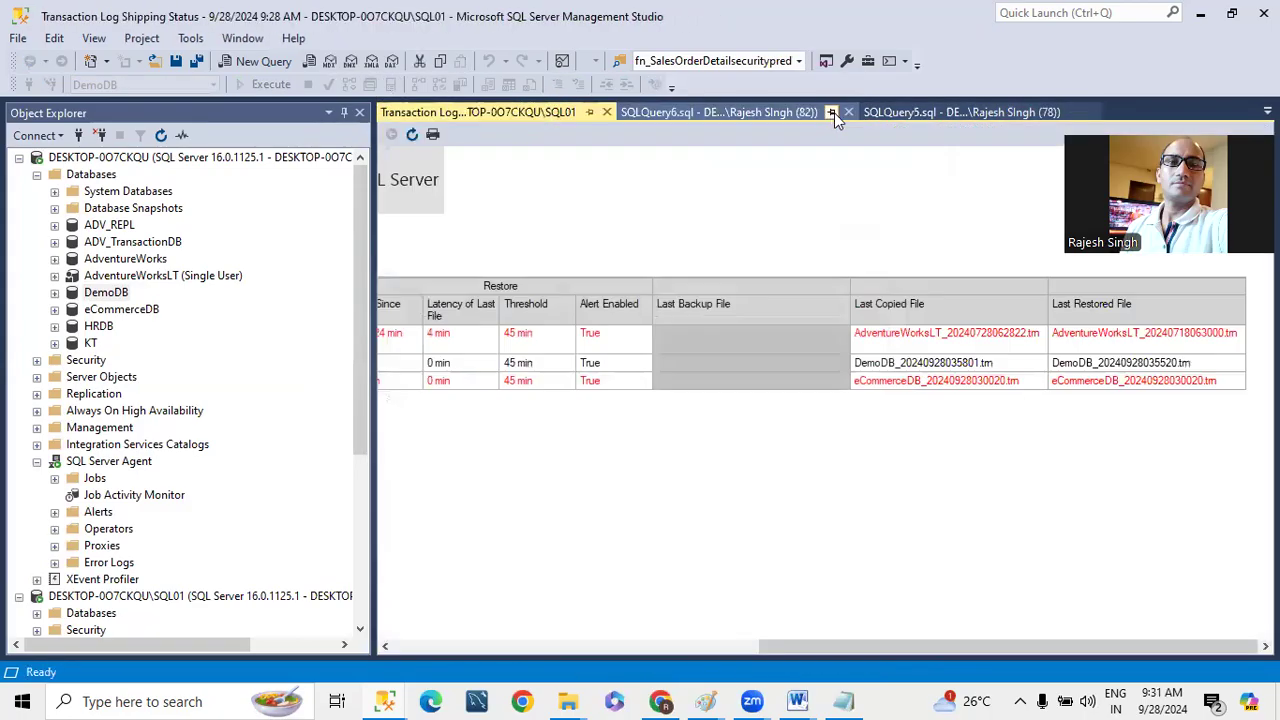
- Close SQL01's tblEmployee query SQLQuery6.sql and tblDepartment query SQLQuery5.sql
left_click(745, 112)
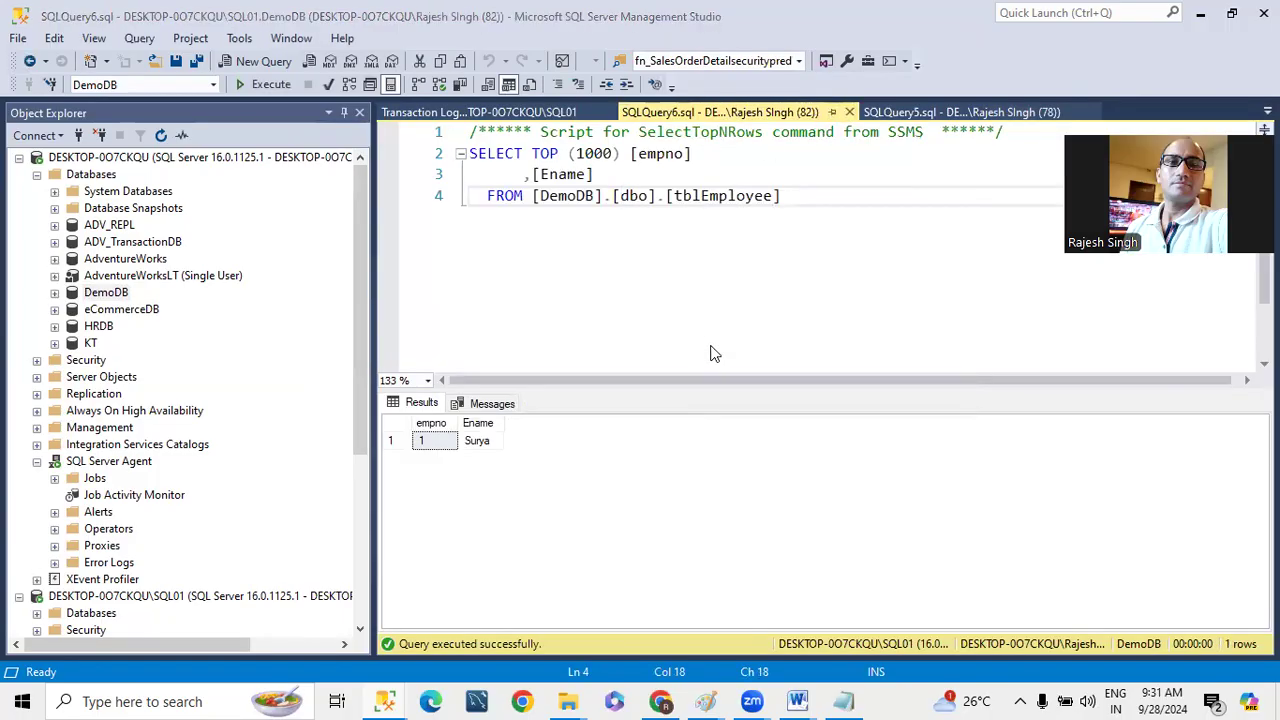
left_click(849, 112)
left_click(740, 472)
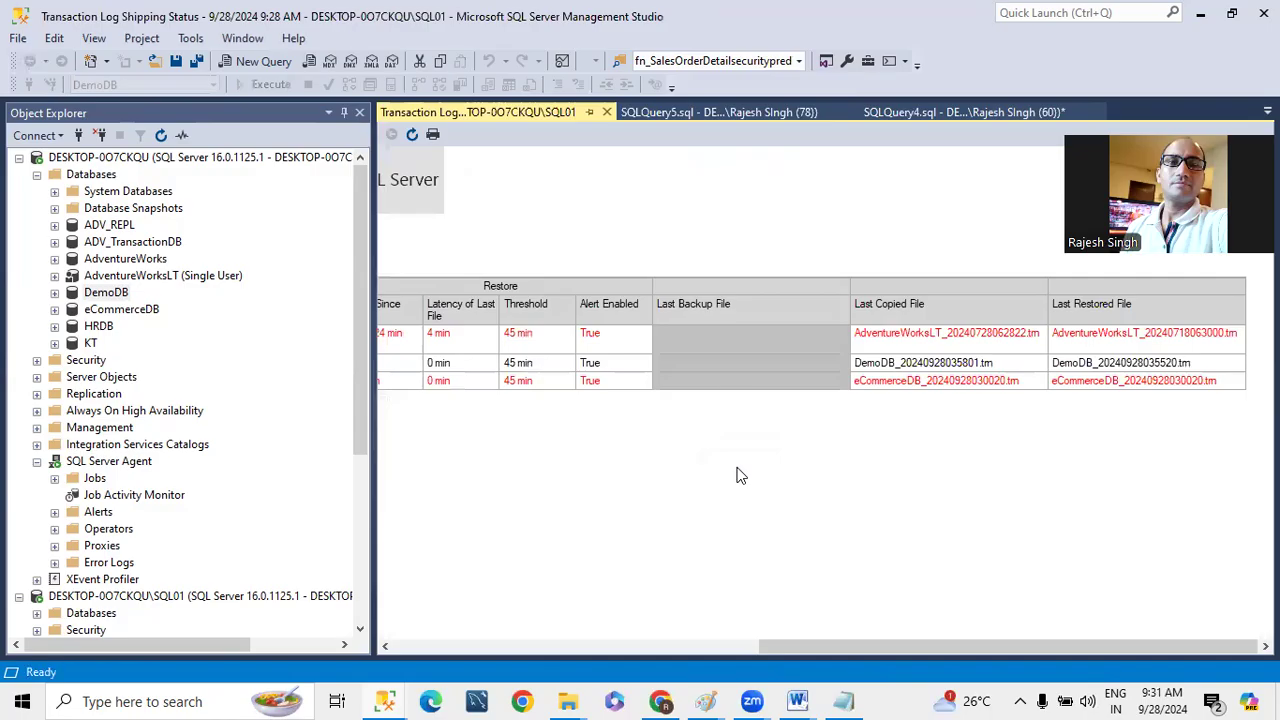
left_click(731, 114)
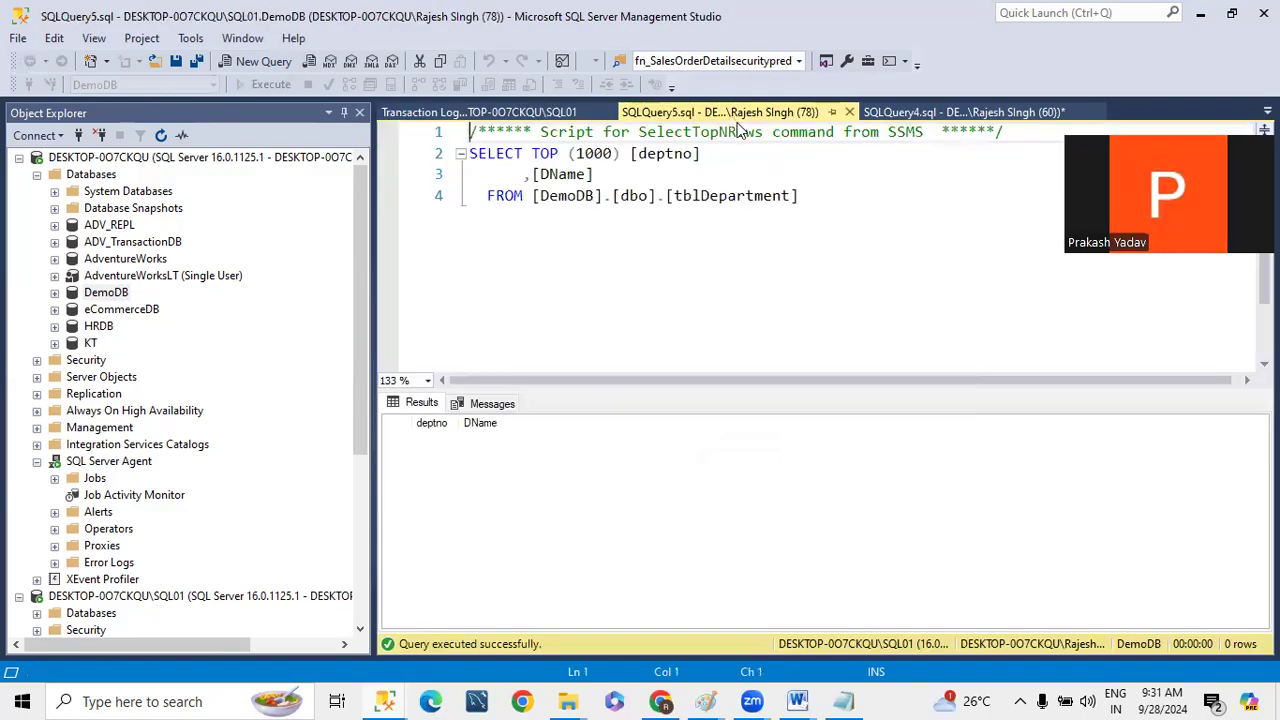
left_click(849, 112)
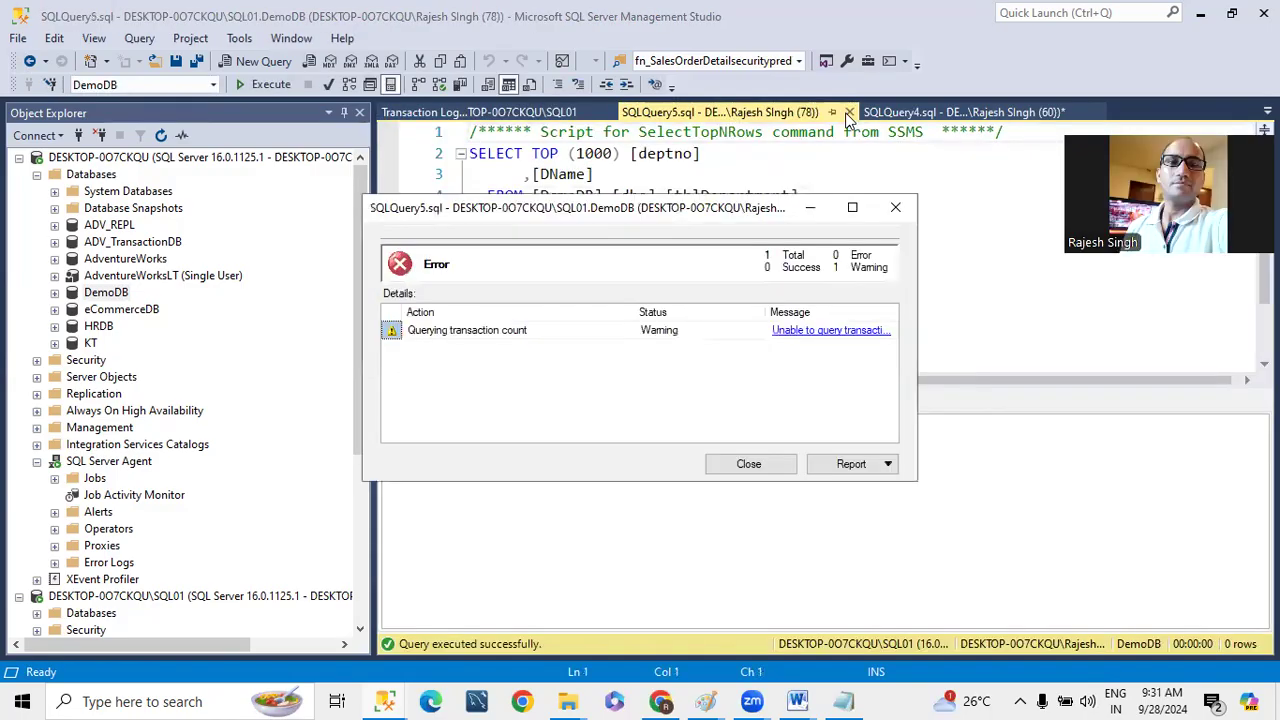
left_click(749, 465)
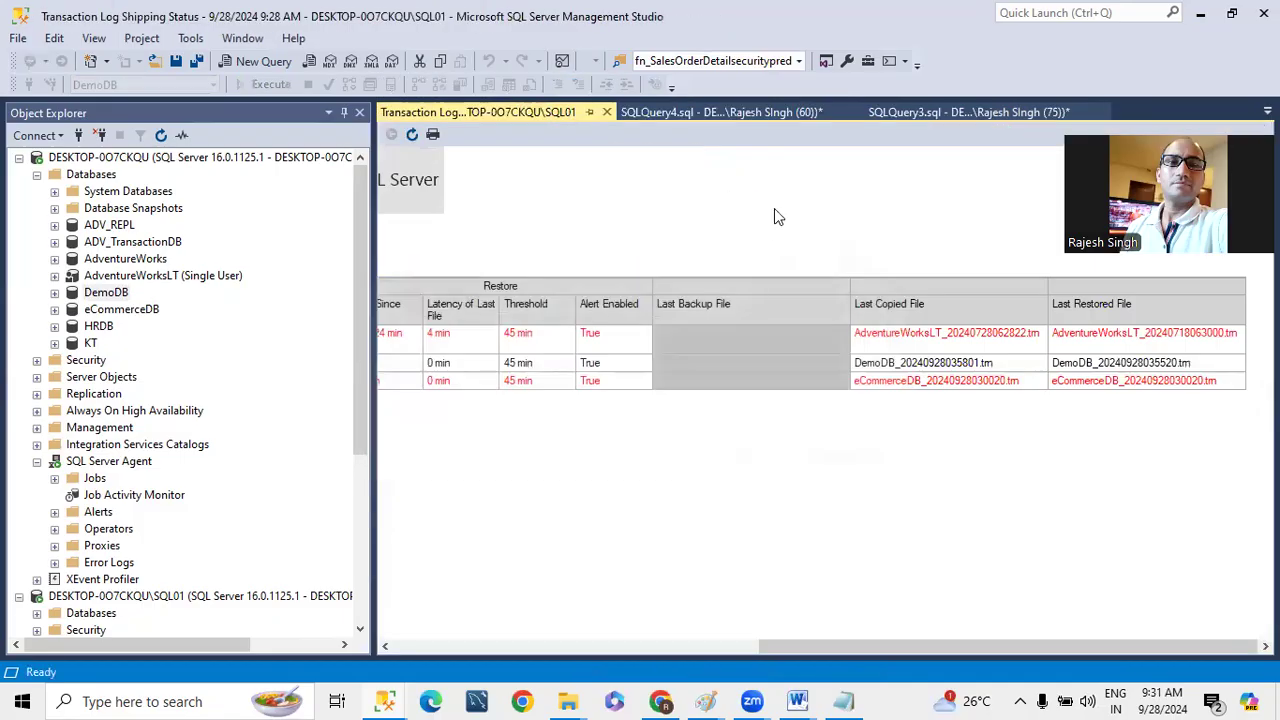
- Close the DemoDB restore scripts SQLQuery4.sql and SQLQuery3.sql without saving their changes
left_click(725, 112)
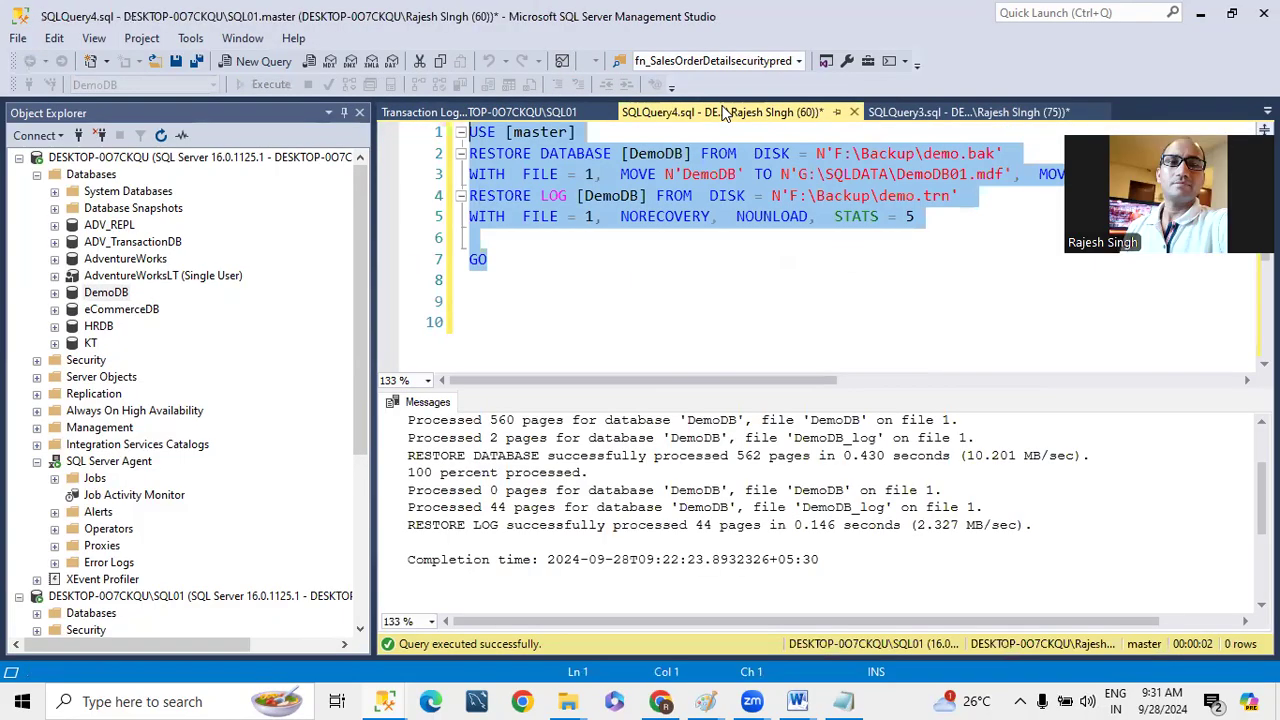
left_click(853, 112)
left_click(697, 461)
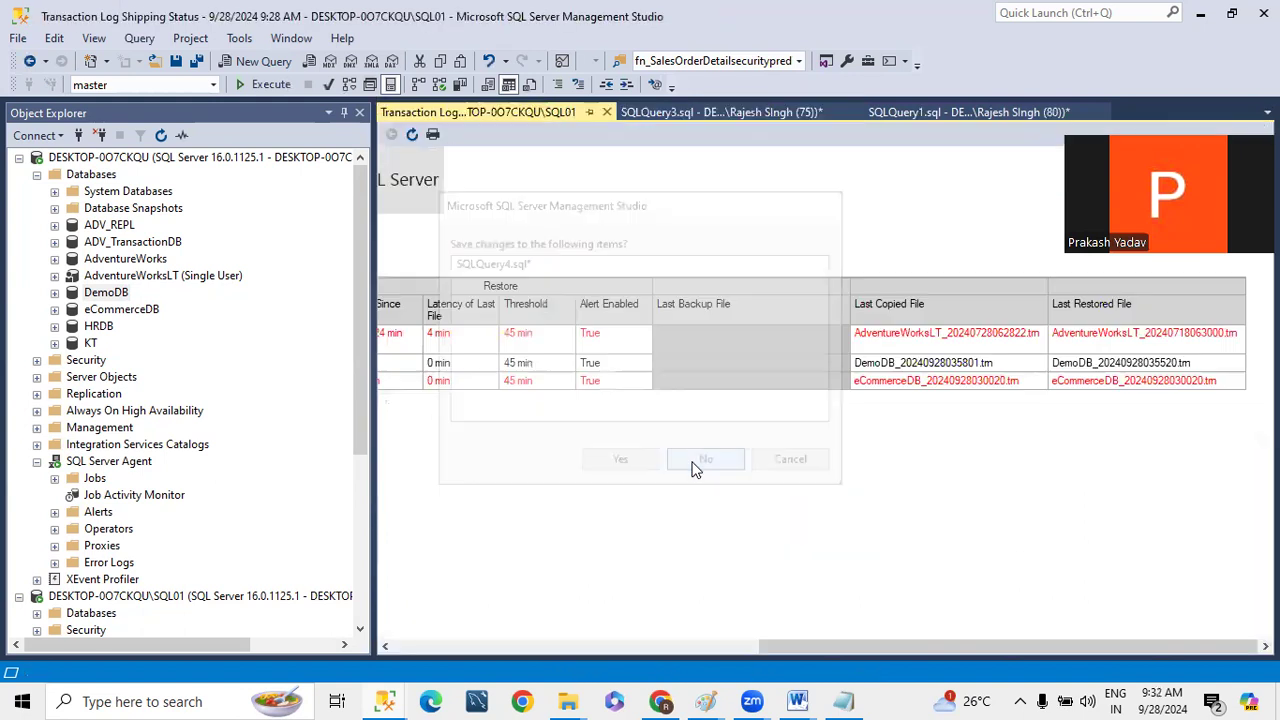
left_click(697, 120)
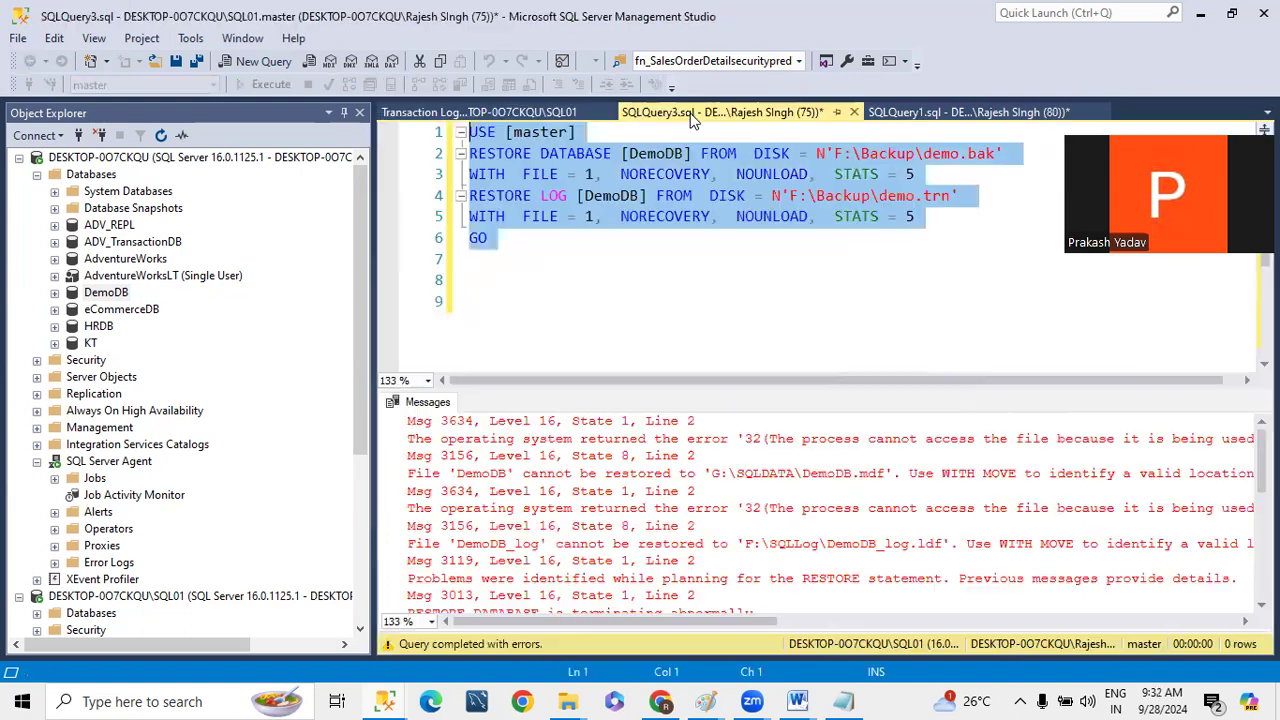
left_click(853, 112)
left_click(728, 463)
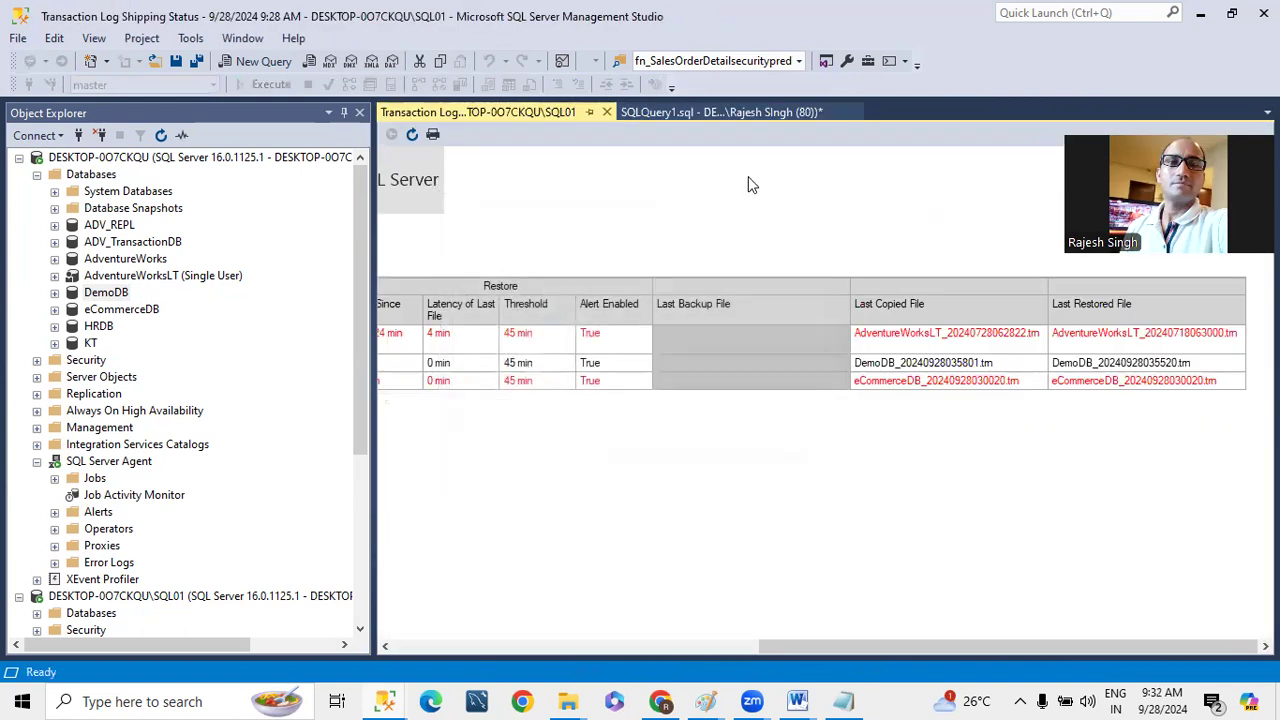
- Close the eCommerceDB backup script SQLQuery1.sql without saving its changes
left_click(699, 120)
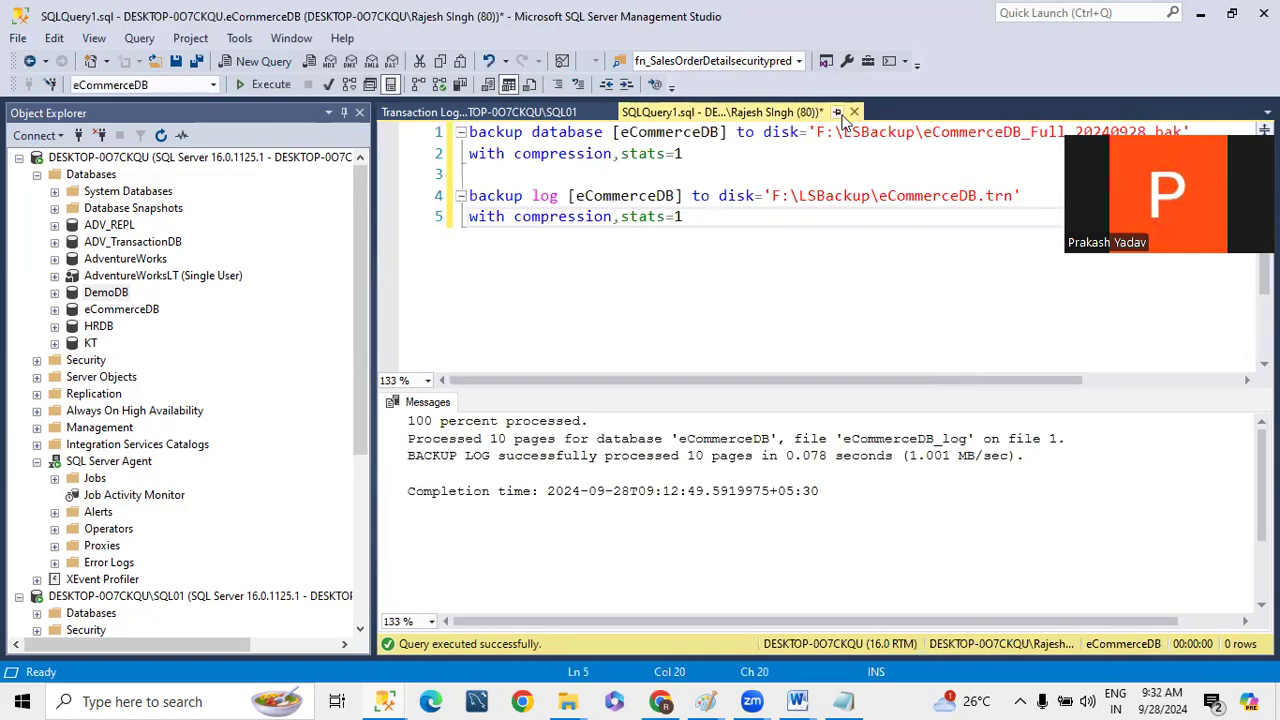
left_click(854, 112)
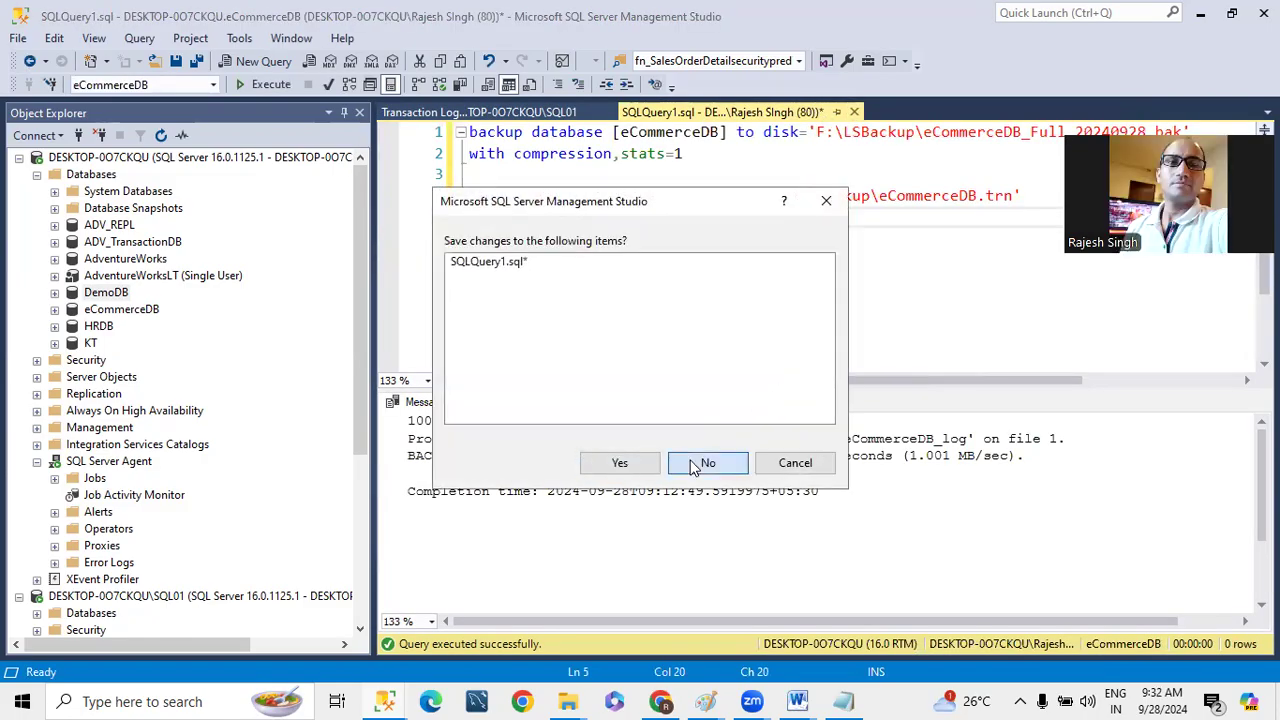
left_click(693, 465)
- Open the history of SQL01's LSRestore_DESKTOP-0O7CKQU_DemoDB job and maximize the log viewer
scroll(180, 450, "down", 5)
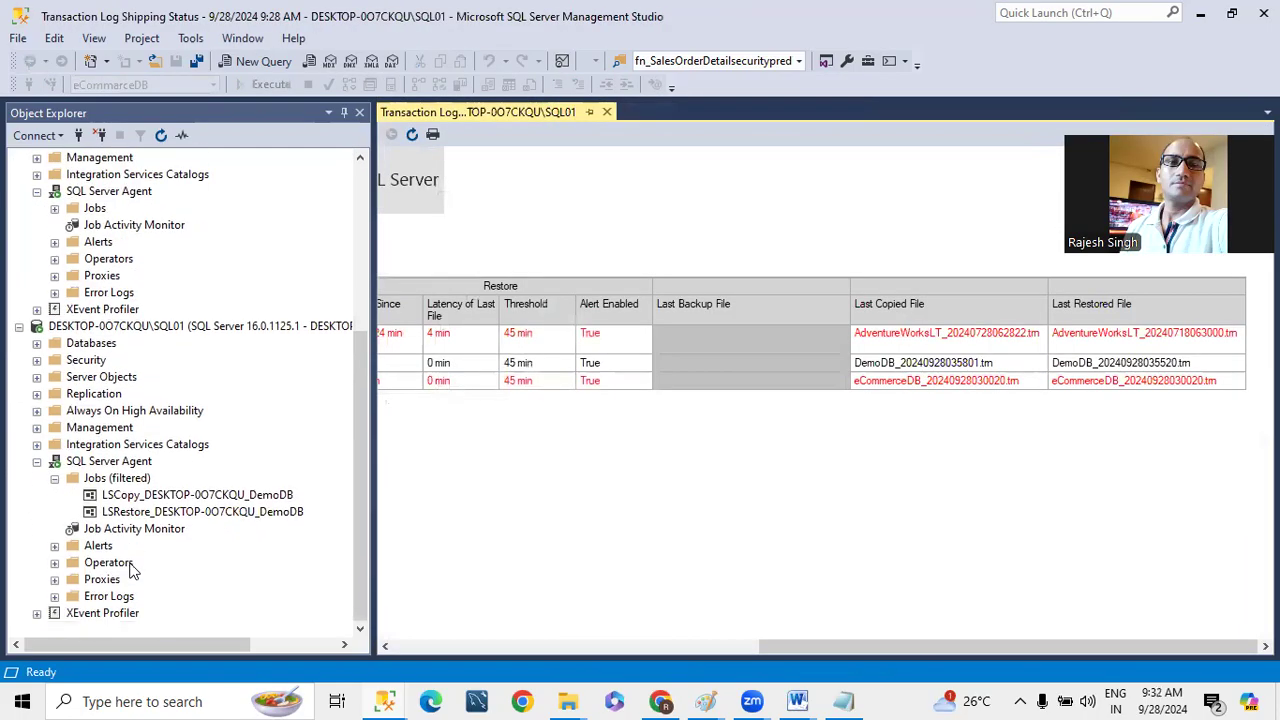
right_click(208, 512)
left_click(262, 481)
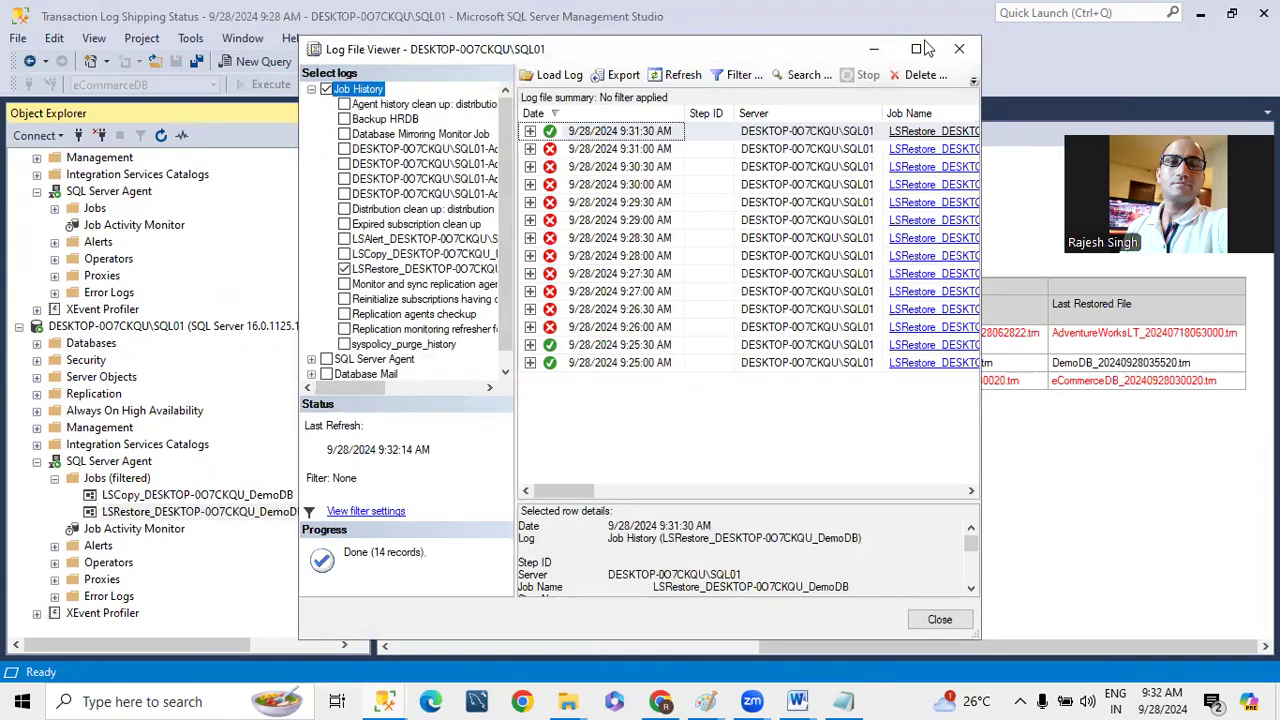
left_click(918, 48)
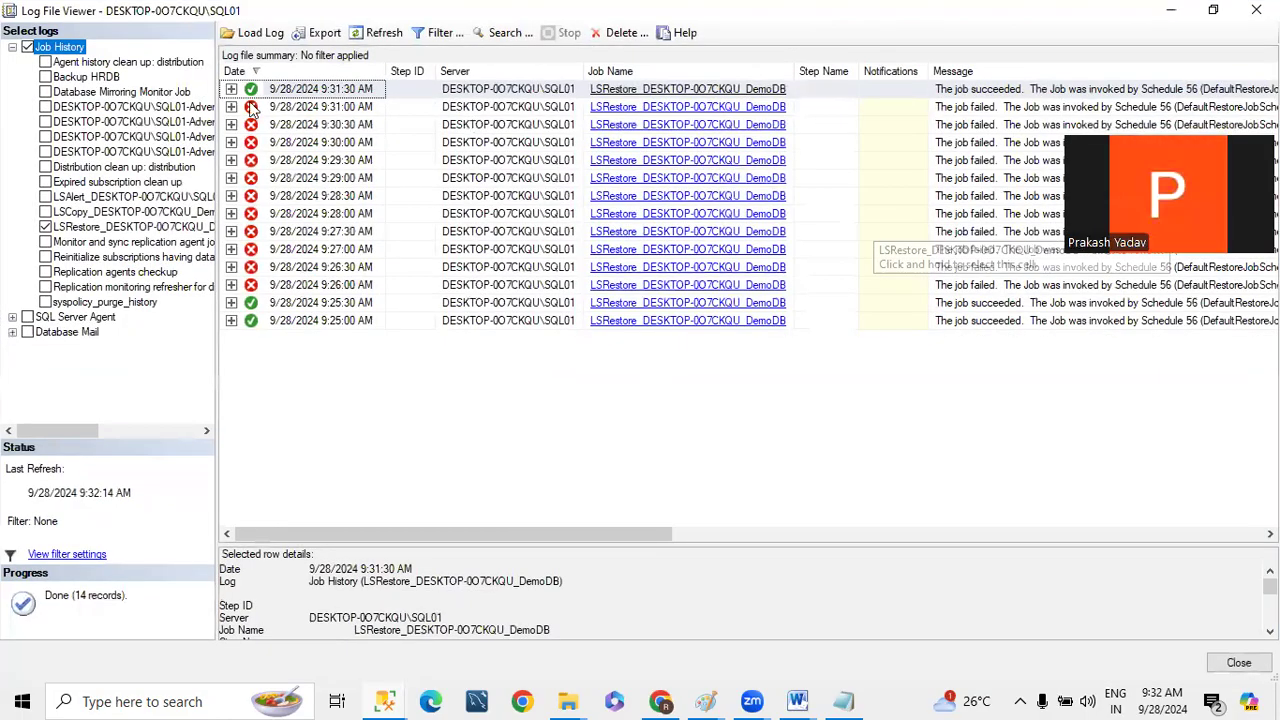
- Expand the failed 9:31:00 AM restore run and enlarge the row details area to read its step messages
left_click(250, 108)
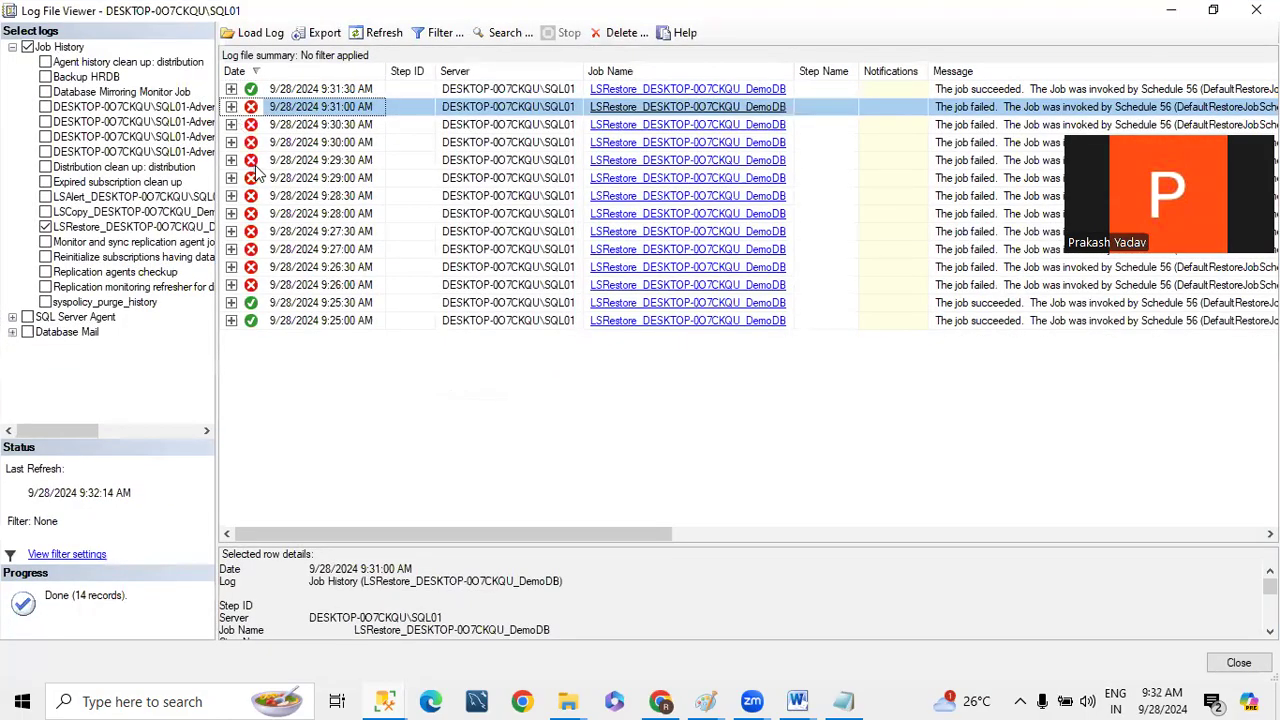
left_click(328, 142)
scroll(545, 588, "down", 3)
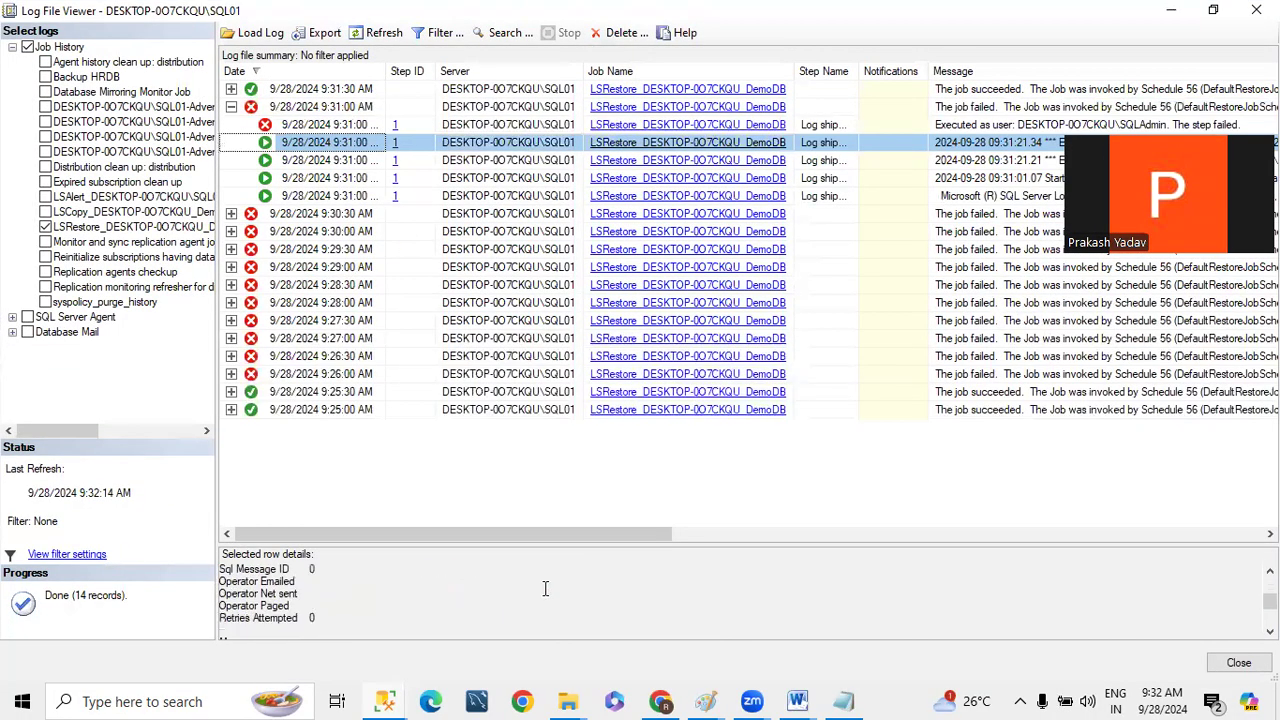
scroll(545, 588, "down", 3)
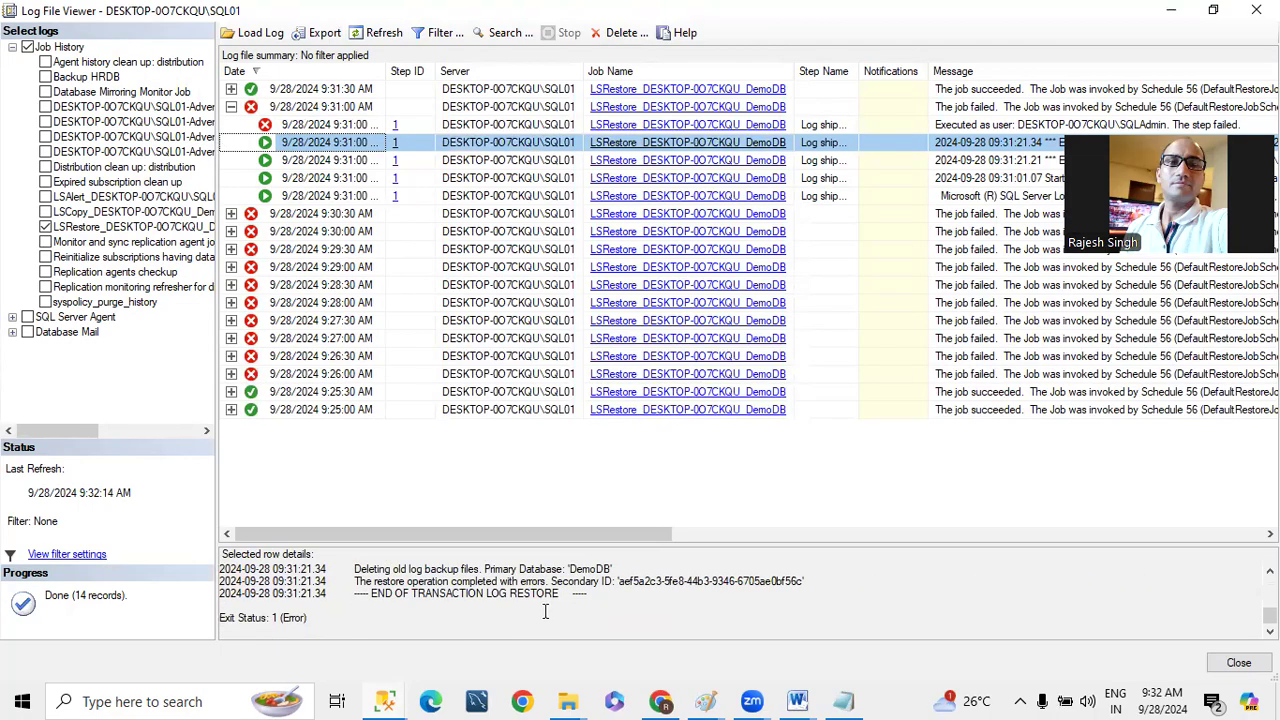
left_click(299, 128)
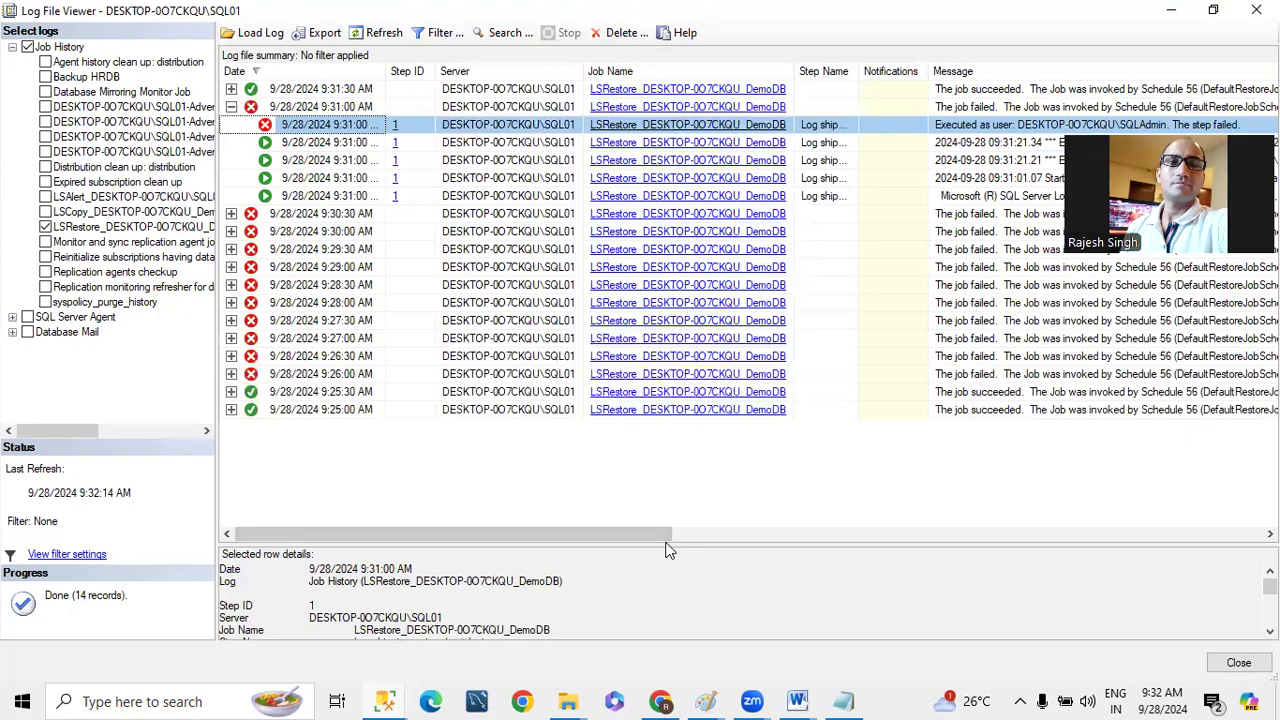
left_click_drag(667, 537, 668, 500)
left_click_drag(627, 310, 627, 308)
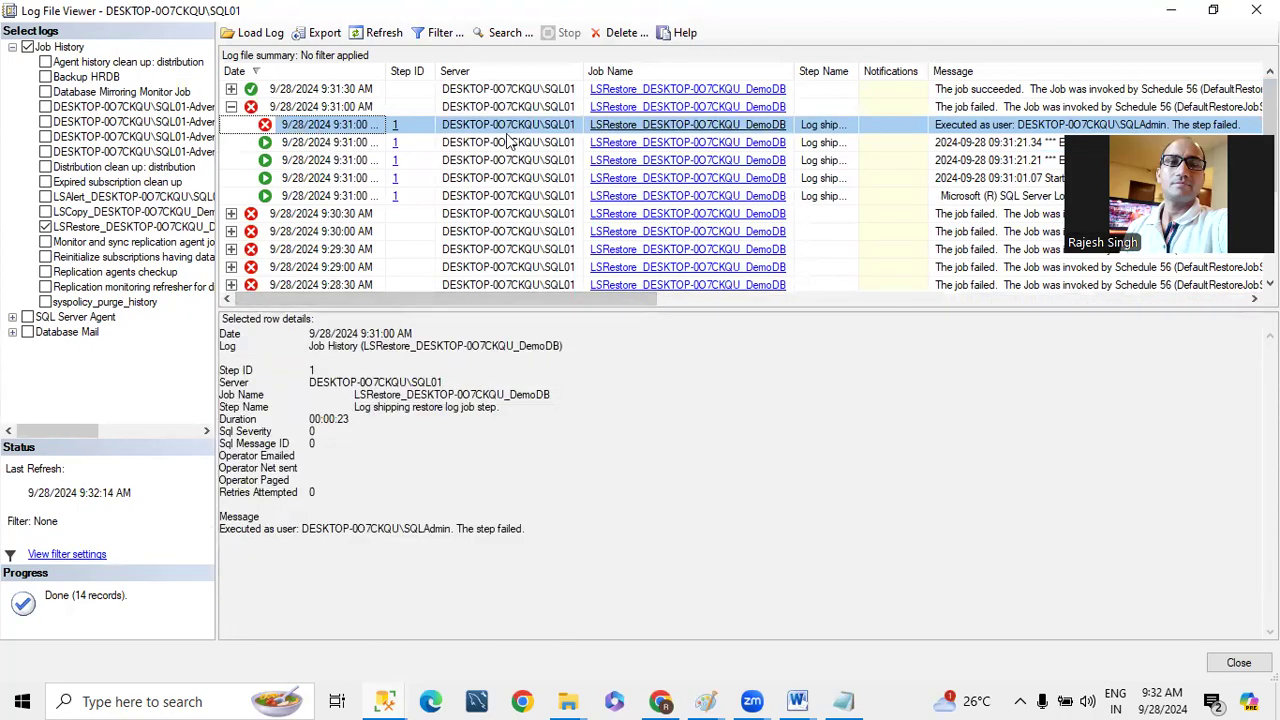
- Examine the error messages of the 9:31:00 AM run's individual log entries for the cause of the restore failure
left_click(1021, 127)
left_click(983, 146)
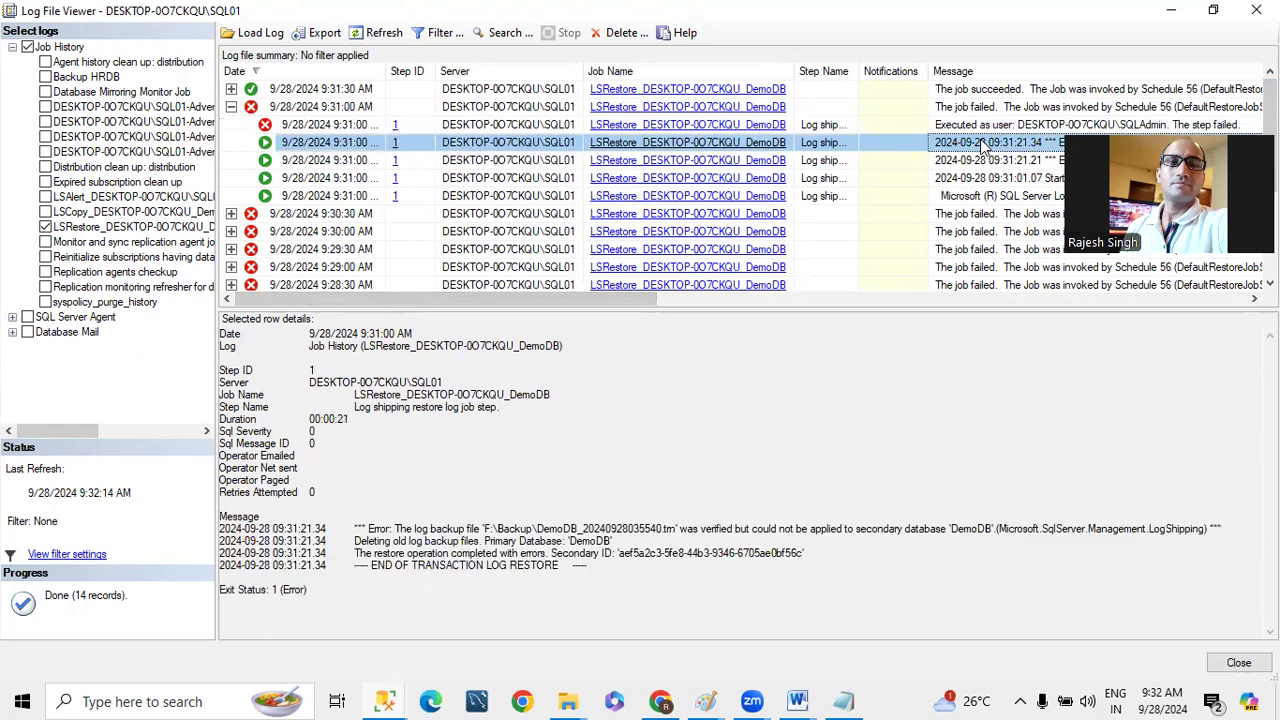
left_click(632, 530)
left_click_drag(632, 530, 808, 530)
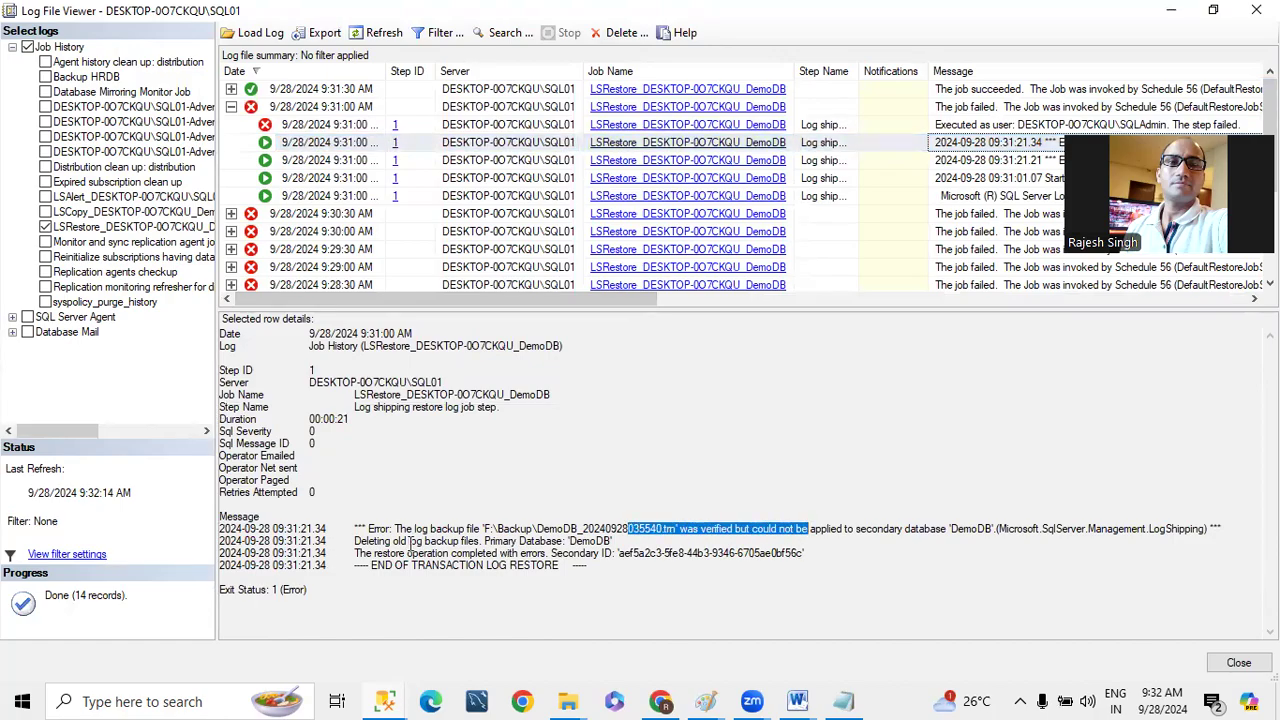
left_click(472, 162)
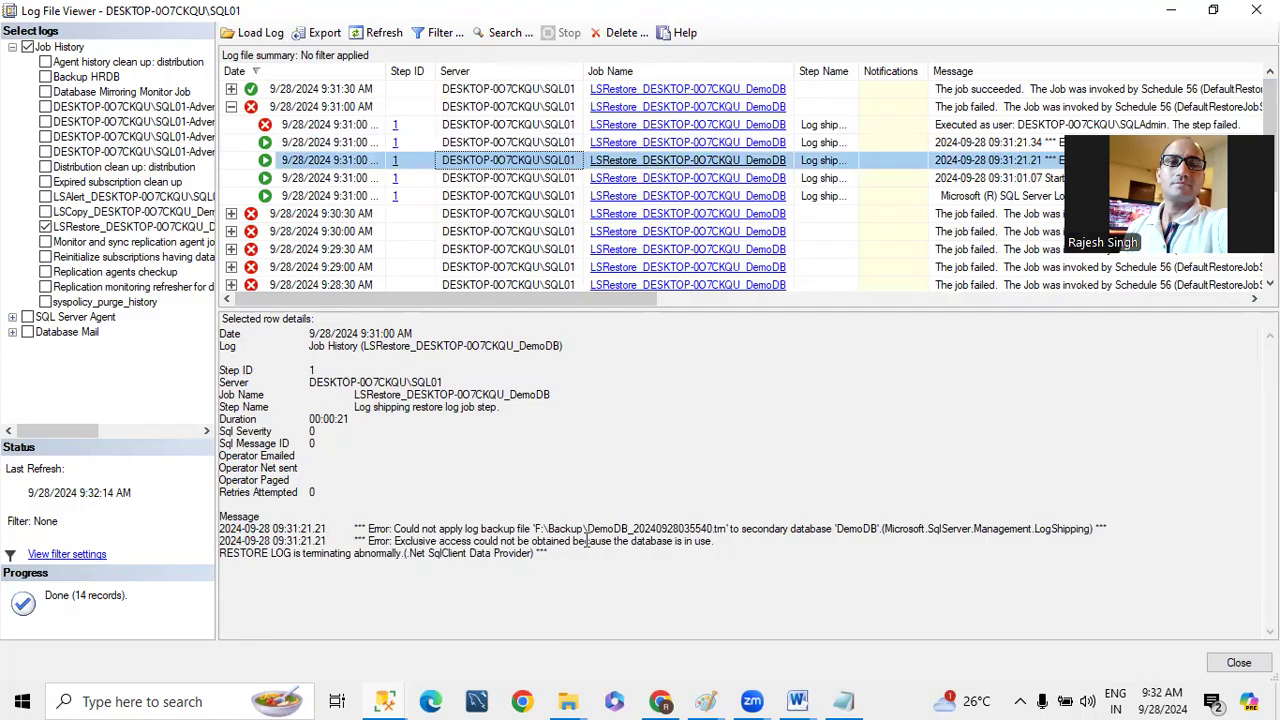
left_click_drag(603, 541, 723, 545)
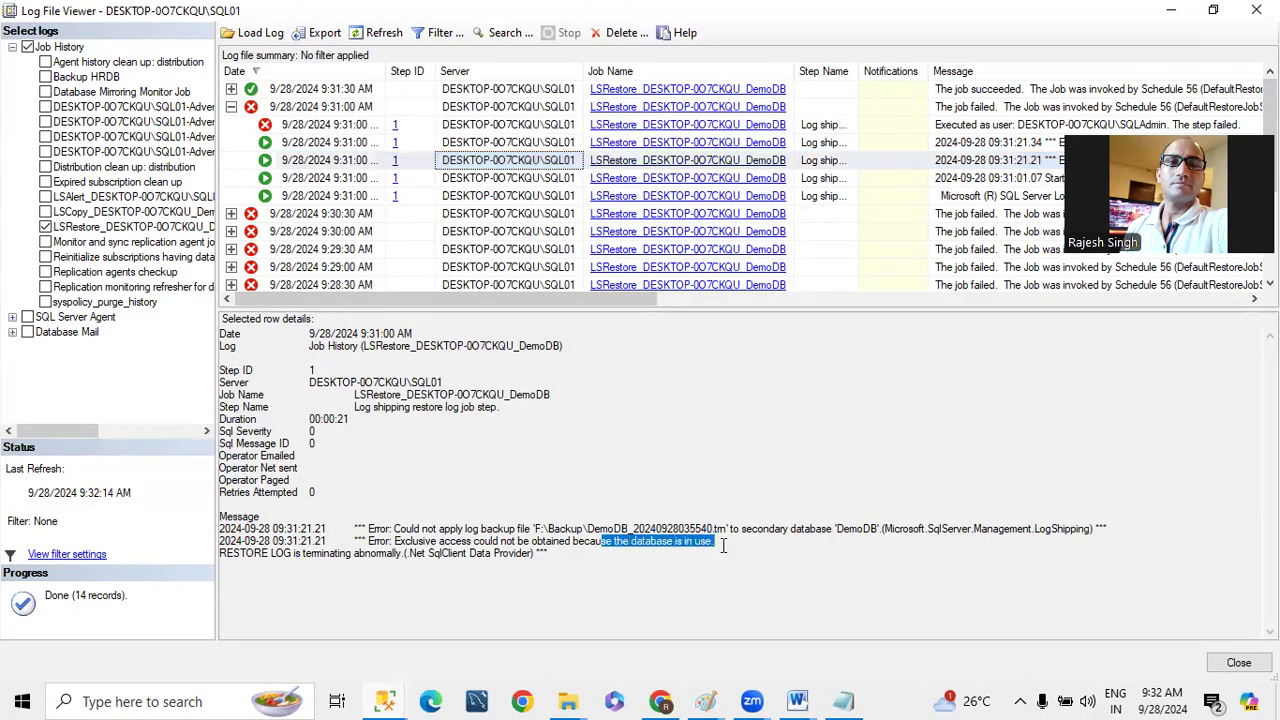
left_click_drag(553, 554, 237, 97)
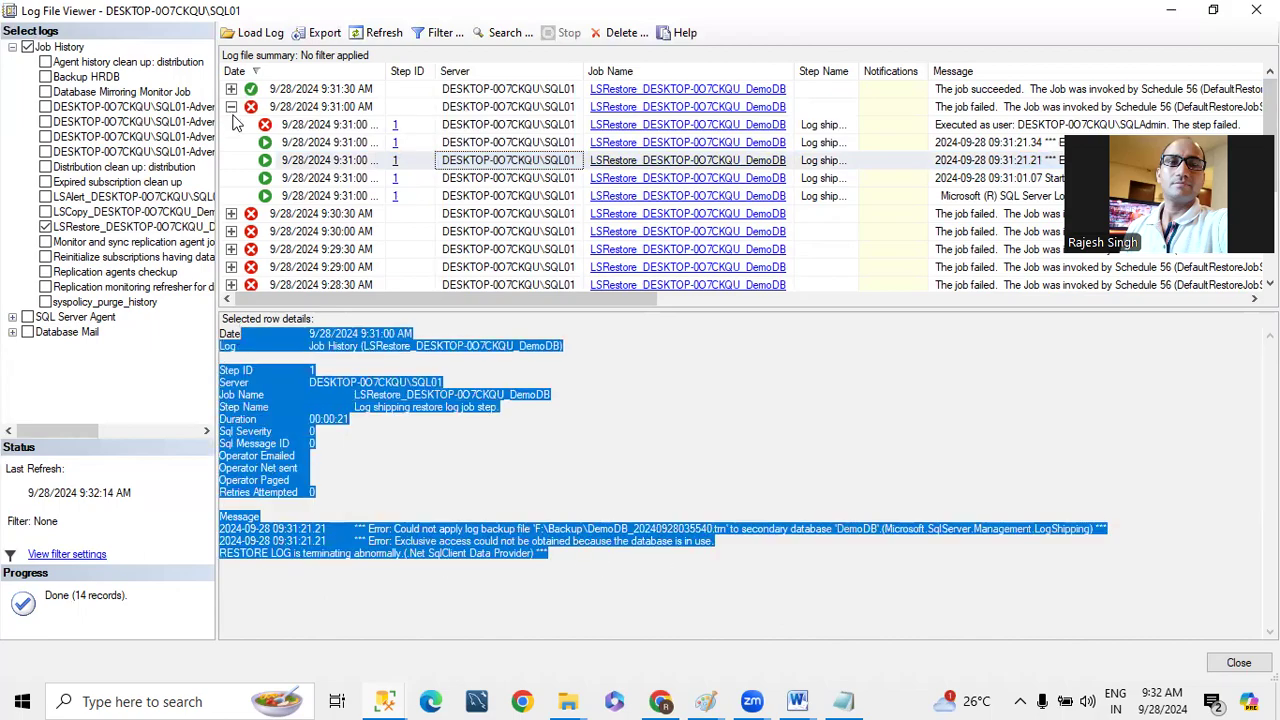
- Collapse the 9:31:00 AM run, refresh the restore job history, and return to the main Management Studio window
left_click(238, 107)
left_click(362, 38)
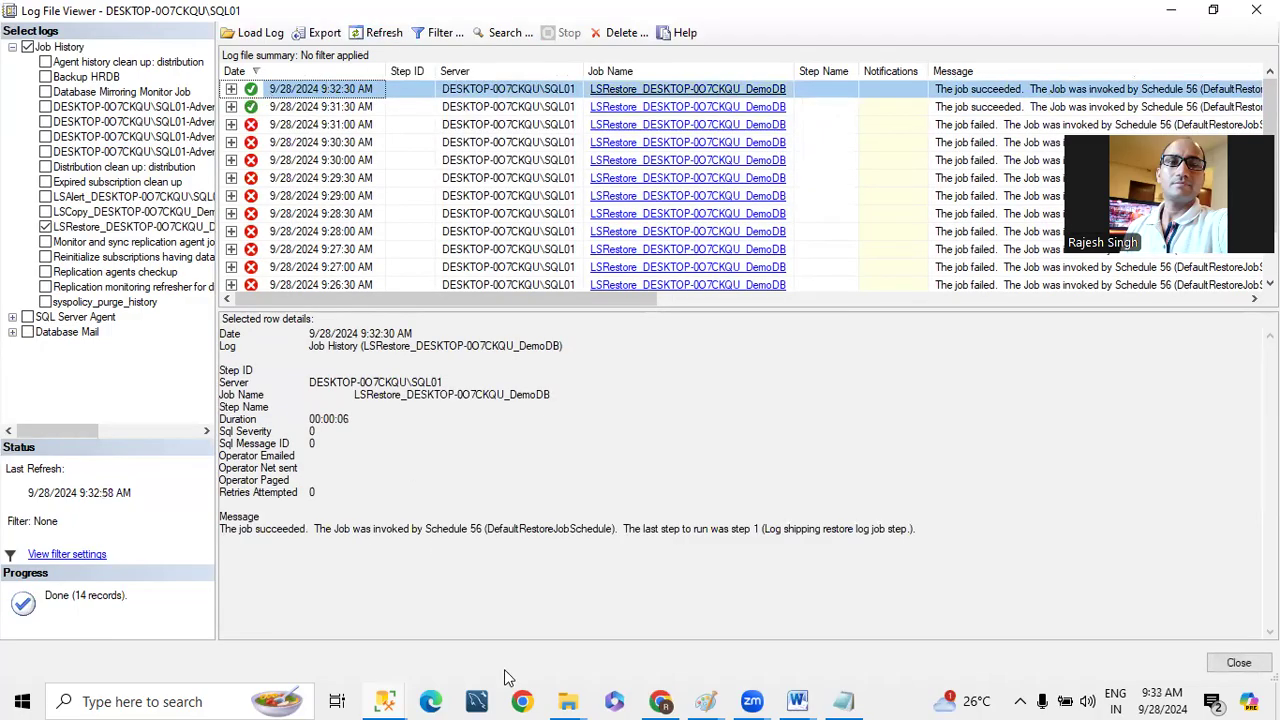
mouse_move(398, 695)
left_click(262, 590)
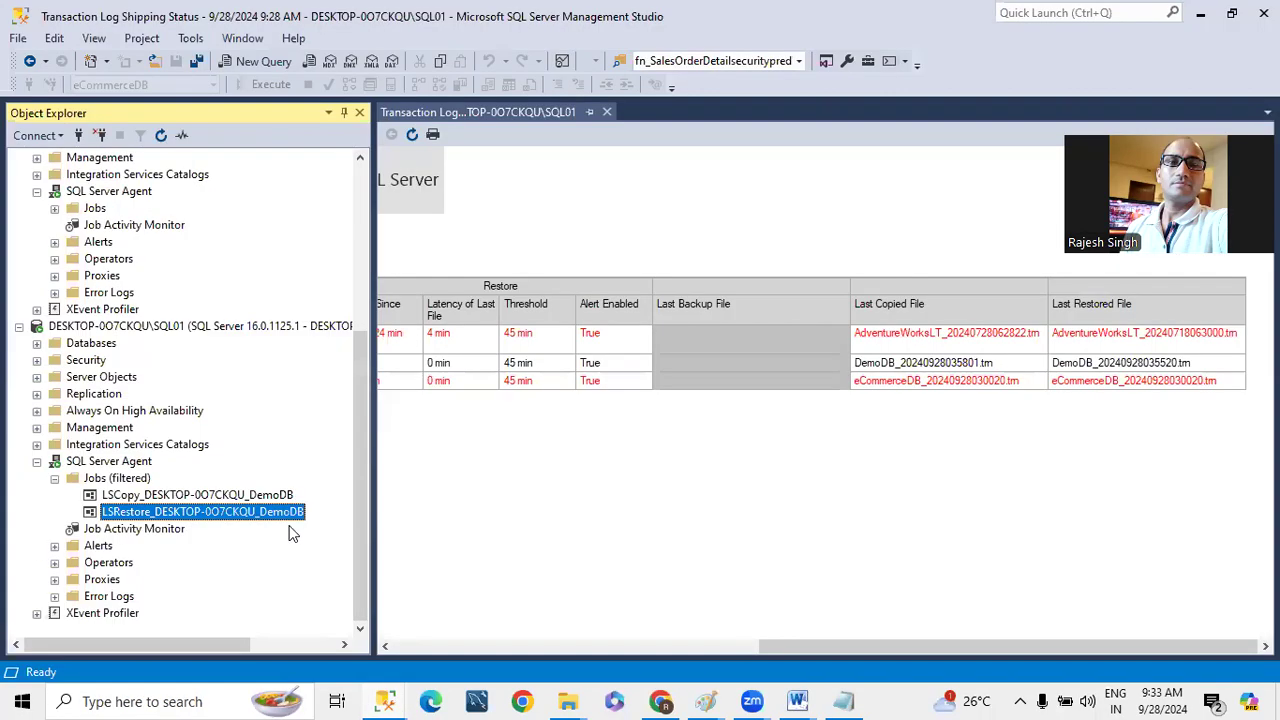
- Select the top 1000 rows of tblDepartment and of tblEmployee in SQL01's standby DemoDB
left_click(36, 343)
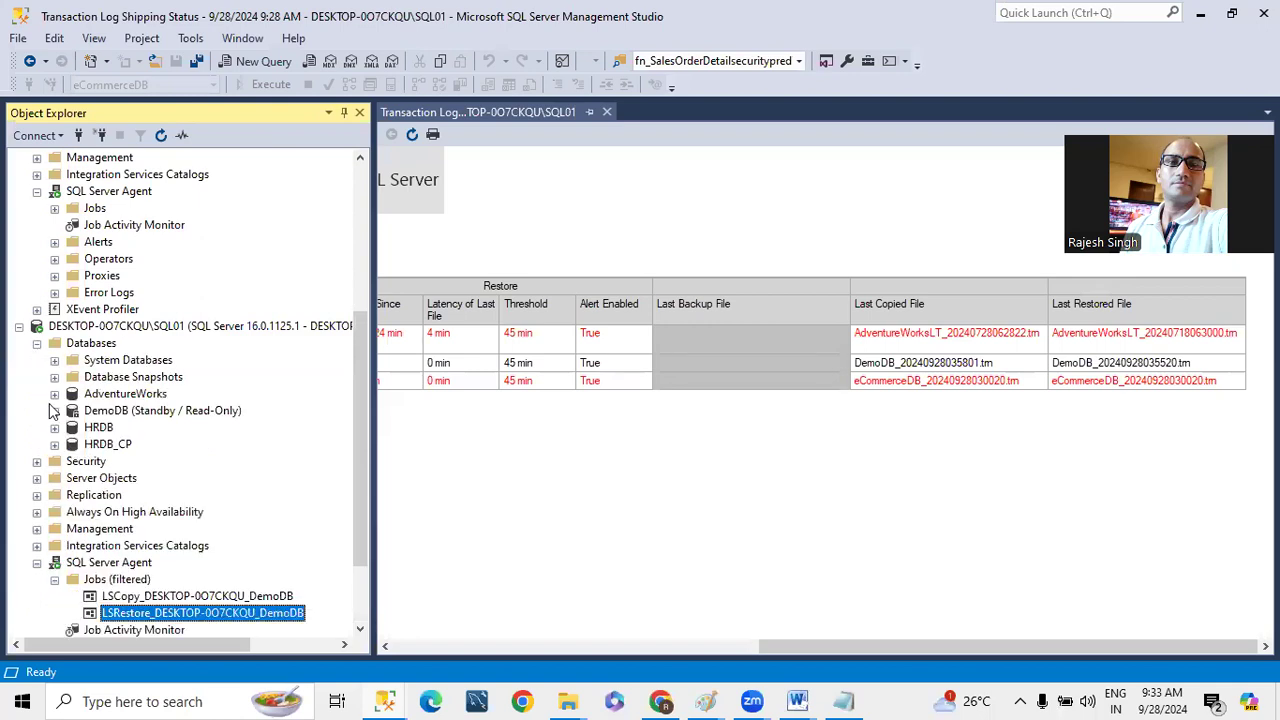
left_click(54, 410)
left_click(72, 446)
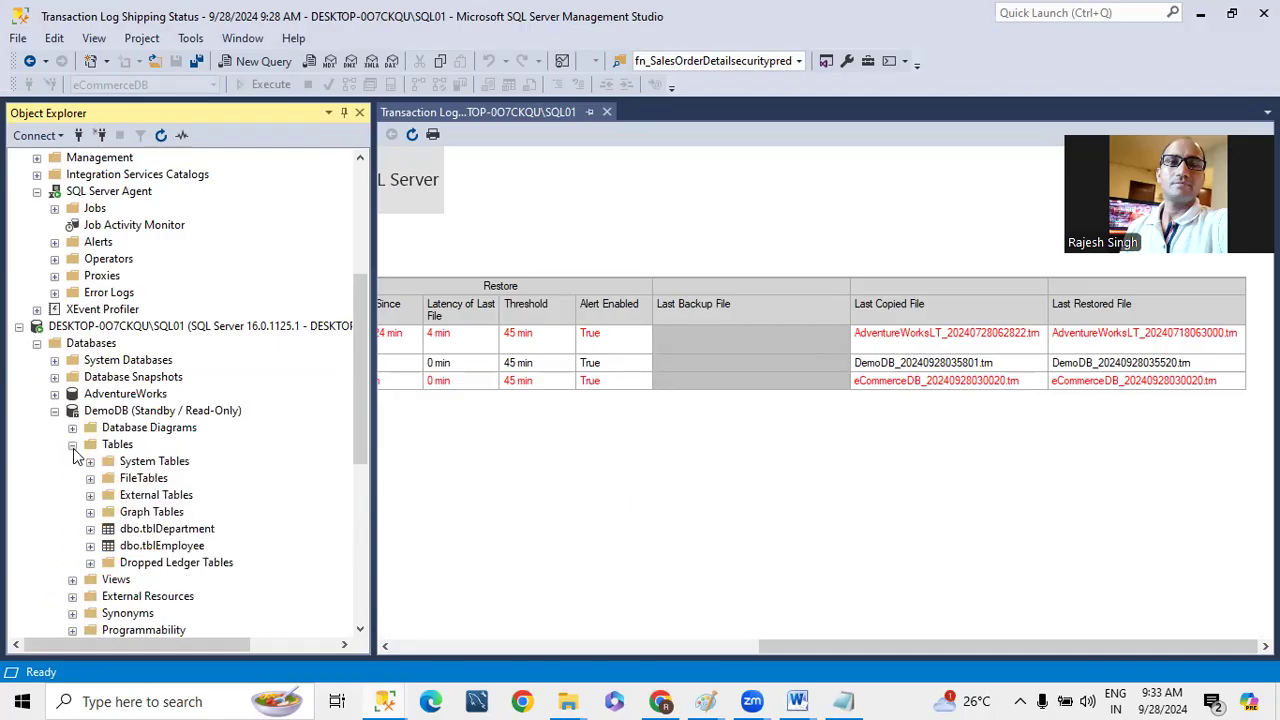
right_click(166, 529)
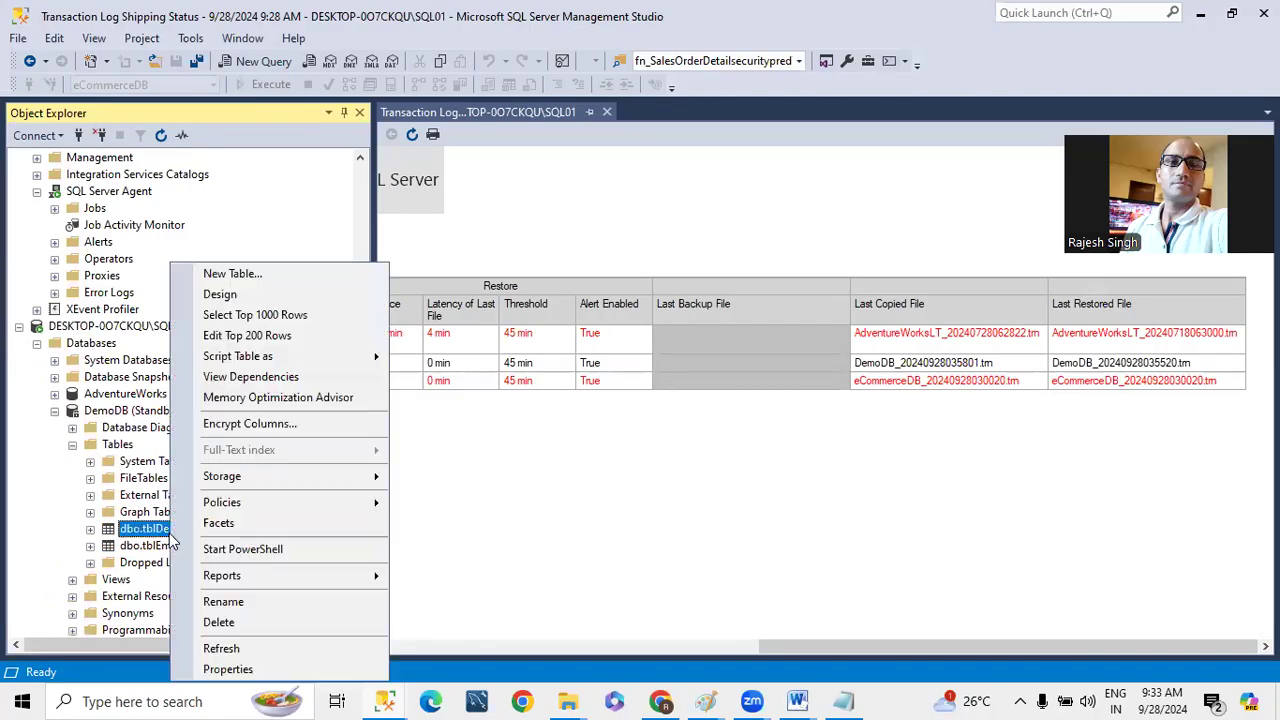
left_click(250, 315)
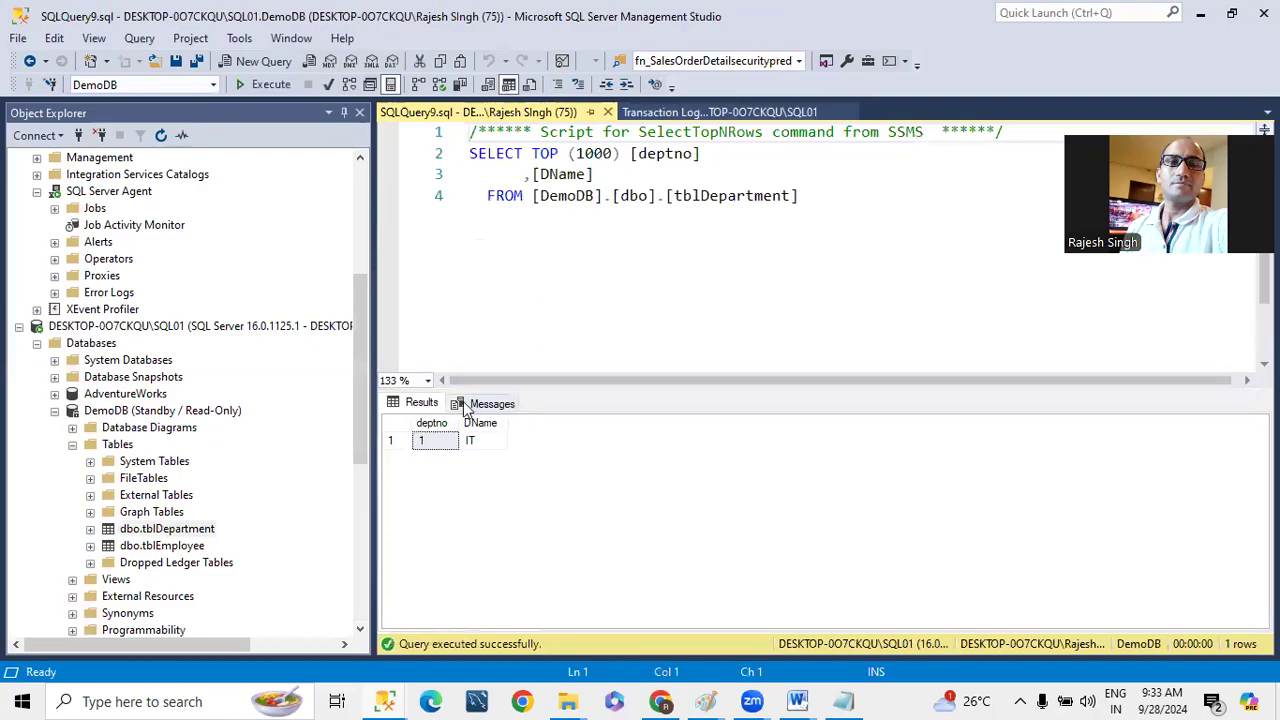
right_click(175, 546)
left_click(241, 318)
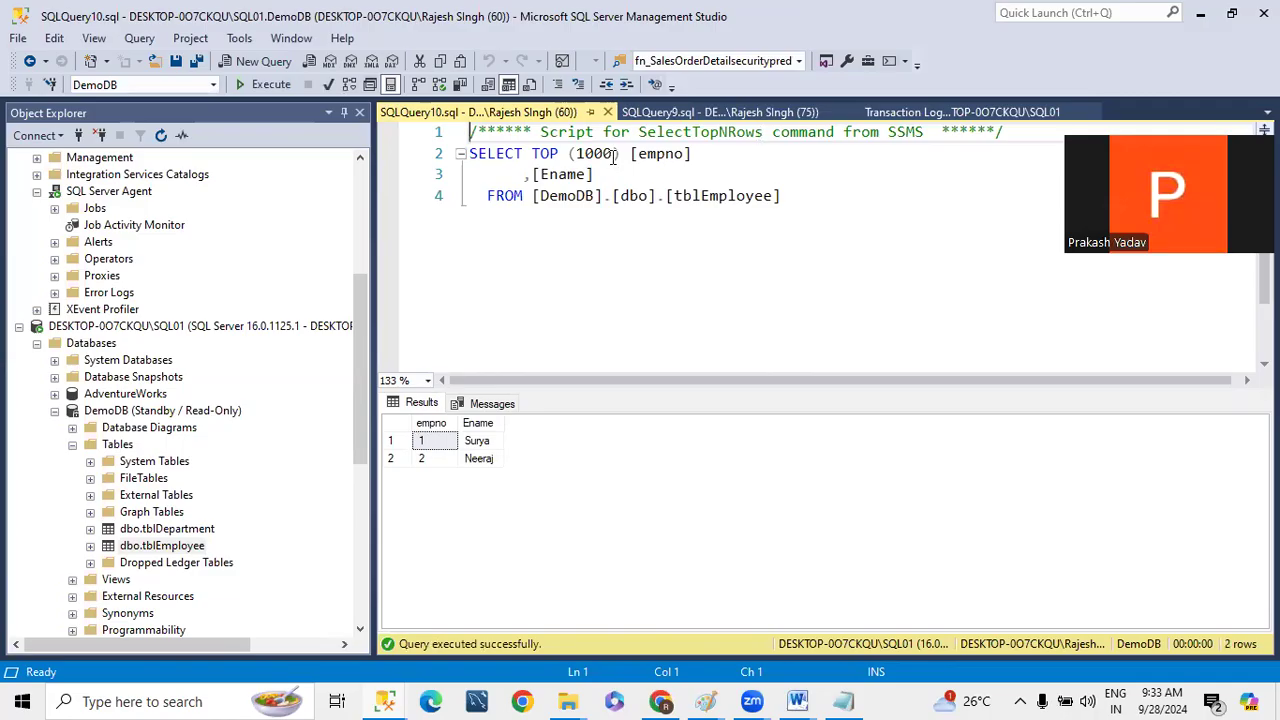
- Check the available compatibility levels in the primary instance's AdventureWorks database options, and leave the properties without saving
left_click_drag(364, 321, 358, 182)
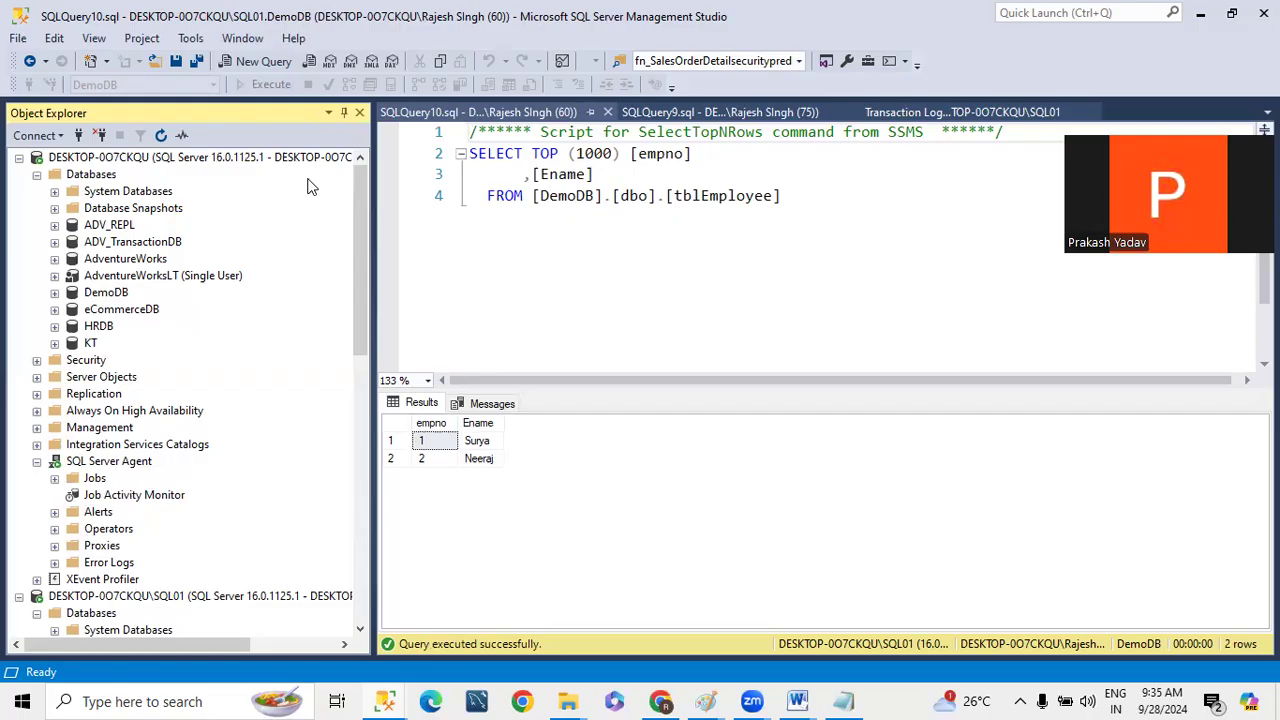
right_click(138, 260)
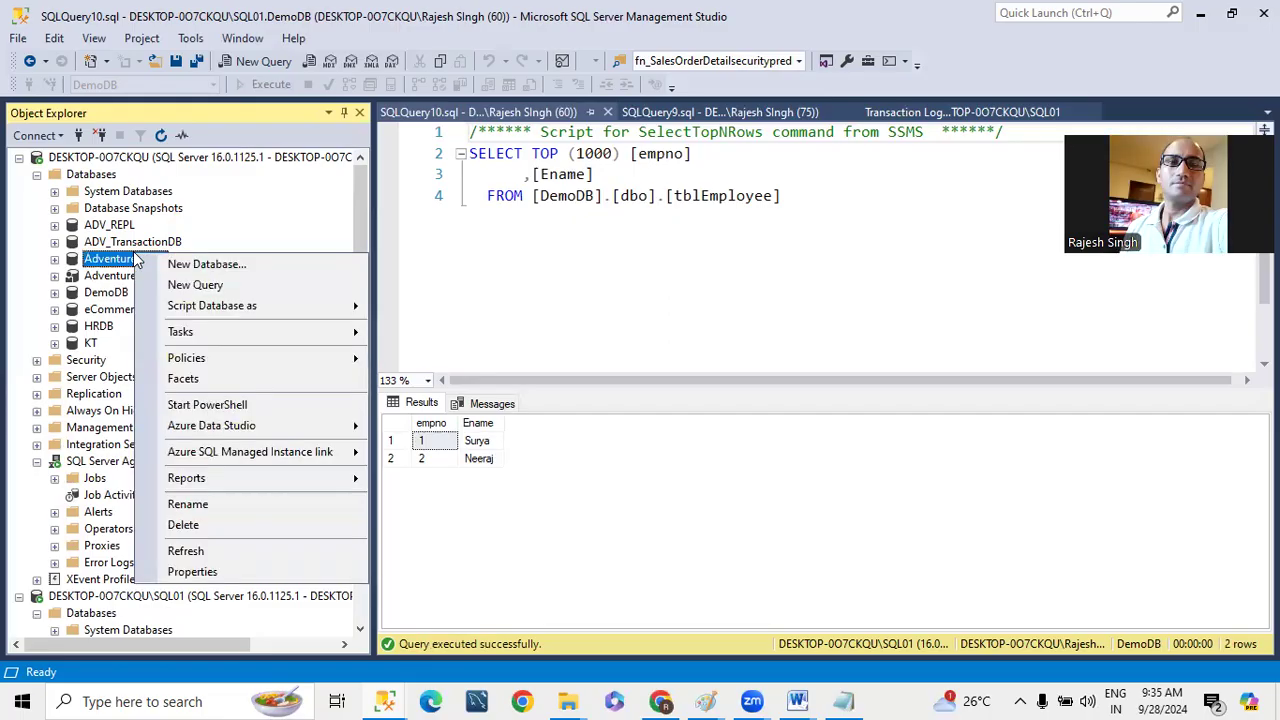
left_click(192, 571)
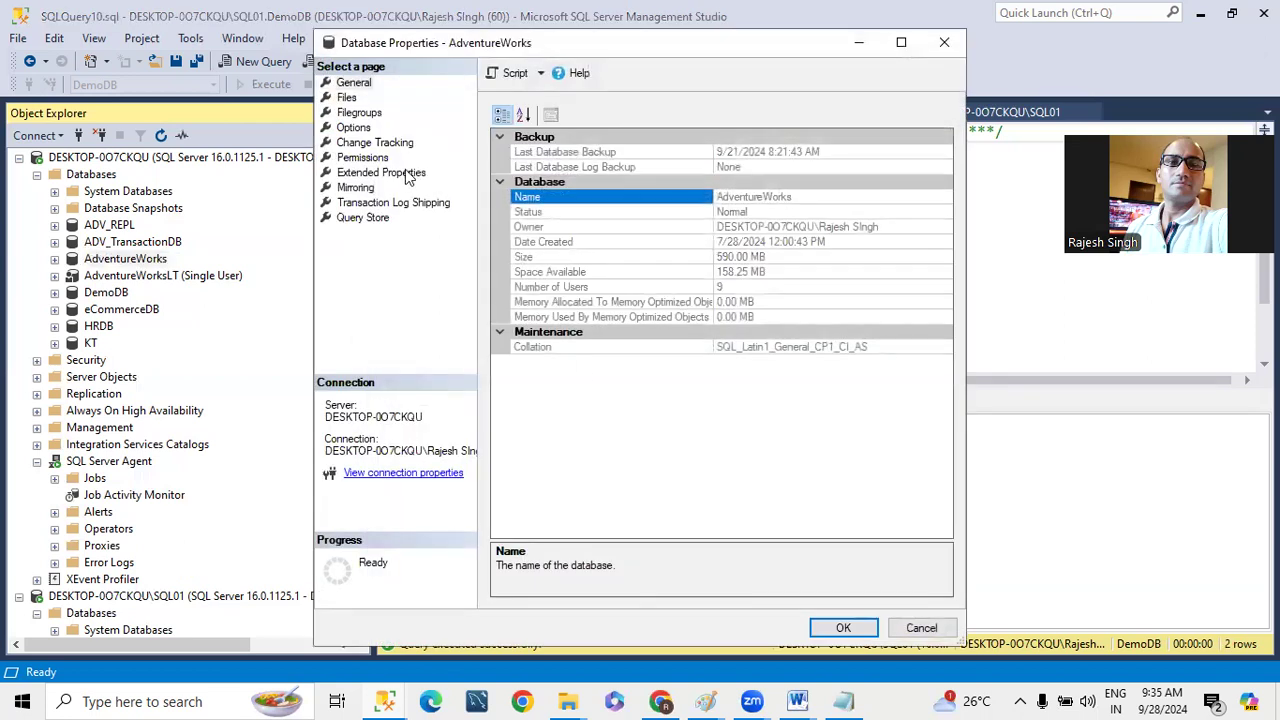
left_click(352, 128)
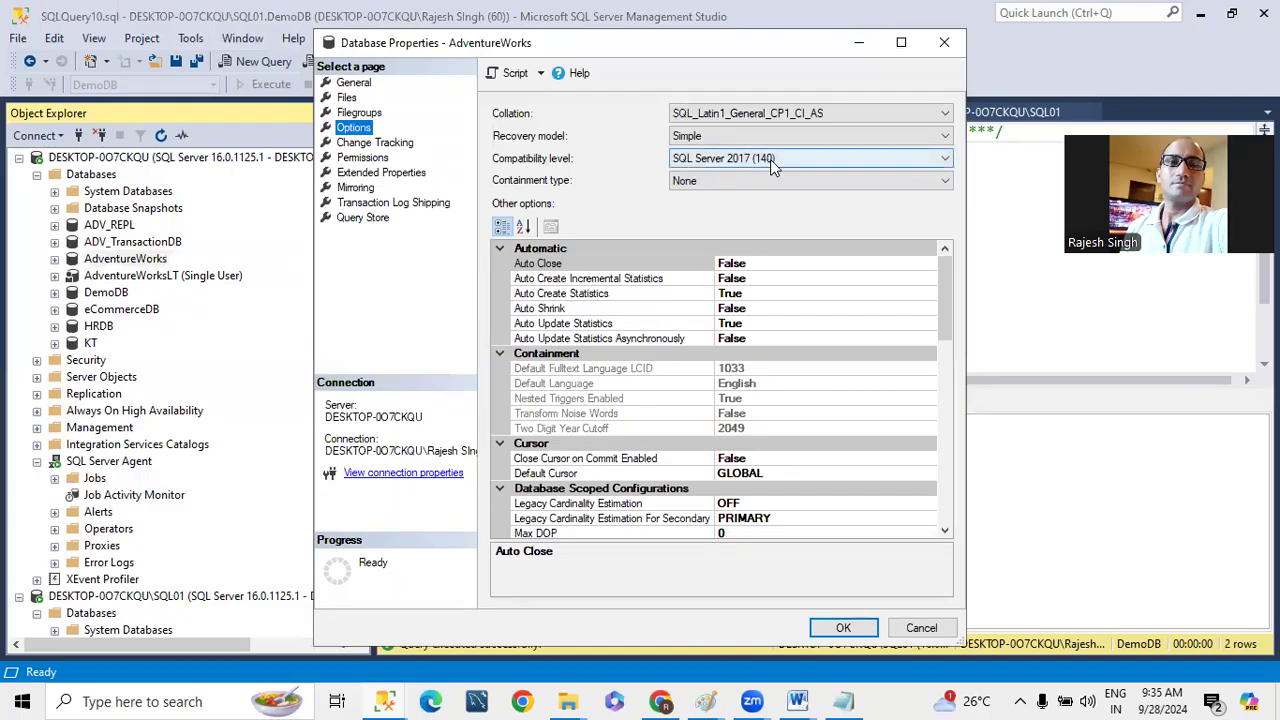
left_click(770, 159)
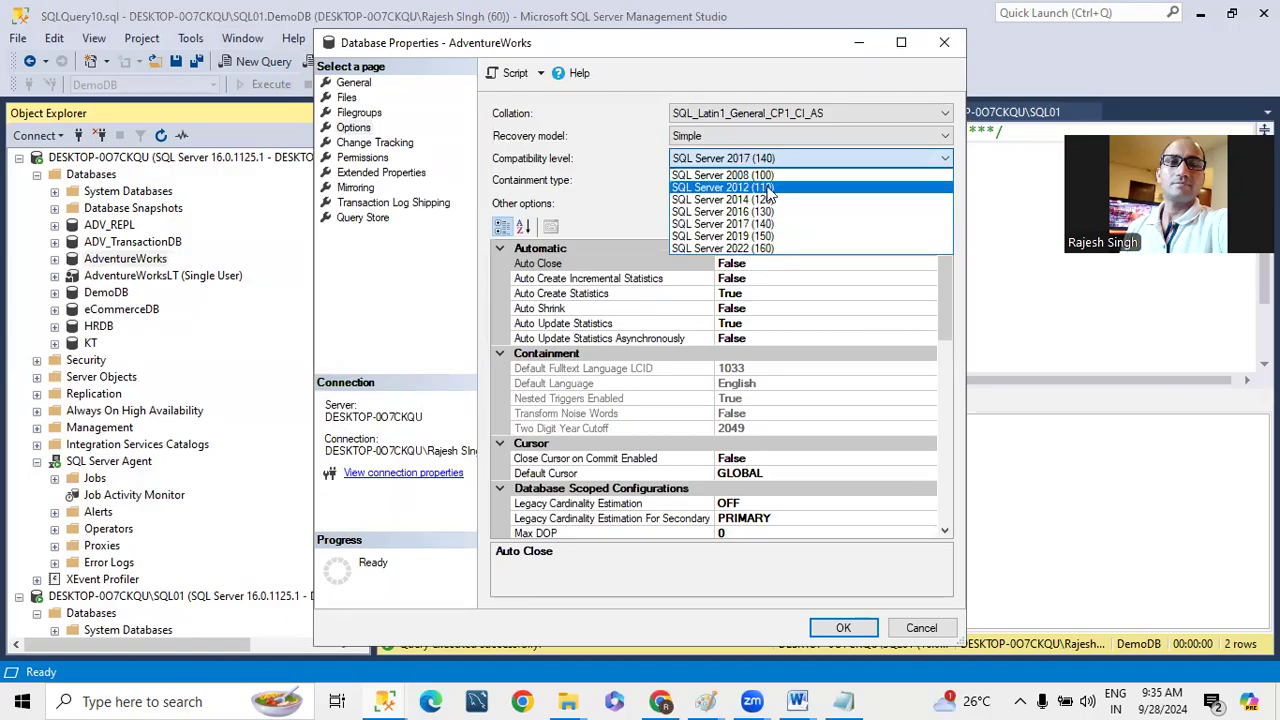
left_click(918, 630)
left_click(918, 630)
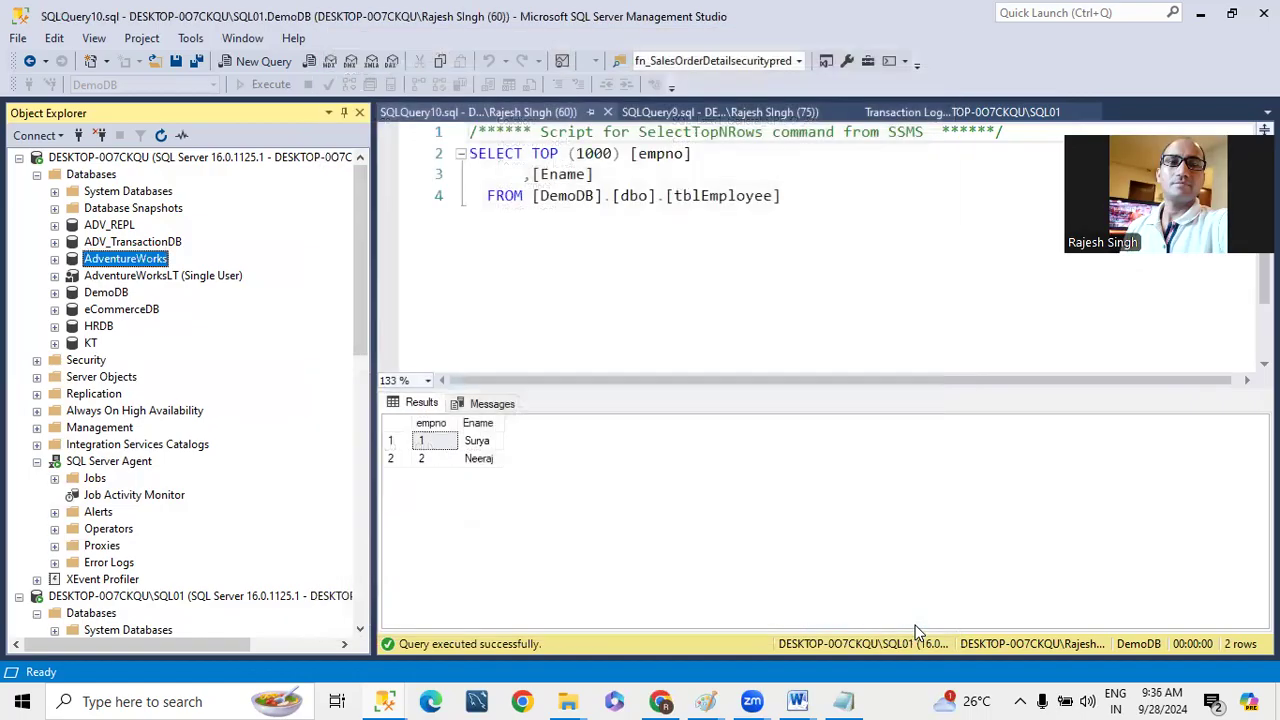
- Close SQL01's tblEmployee query SQLQuery10.sql
scroll(508, 251, "down", 1)
scroll(500, 251, "up", 1)
left_click_drag(362, 298, 337, 263)
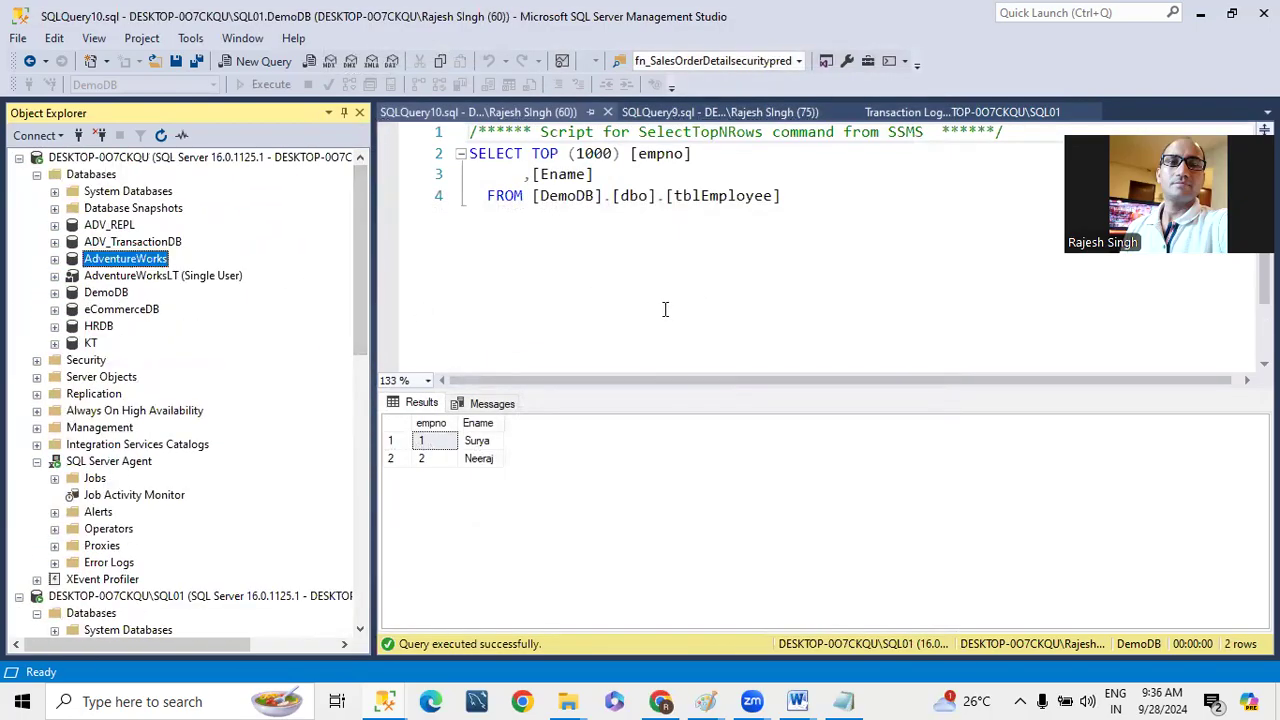
left_click(592, 288)
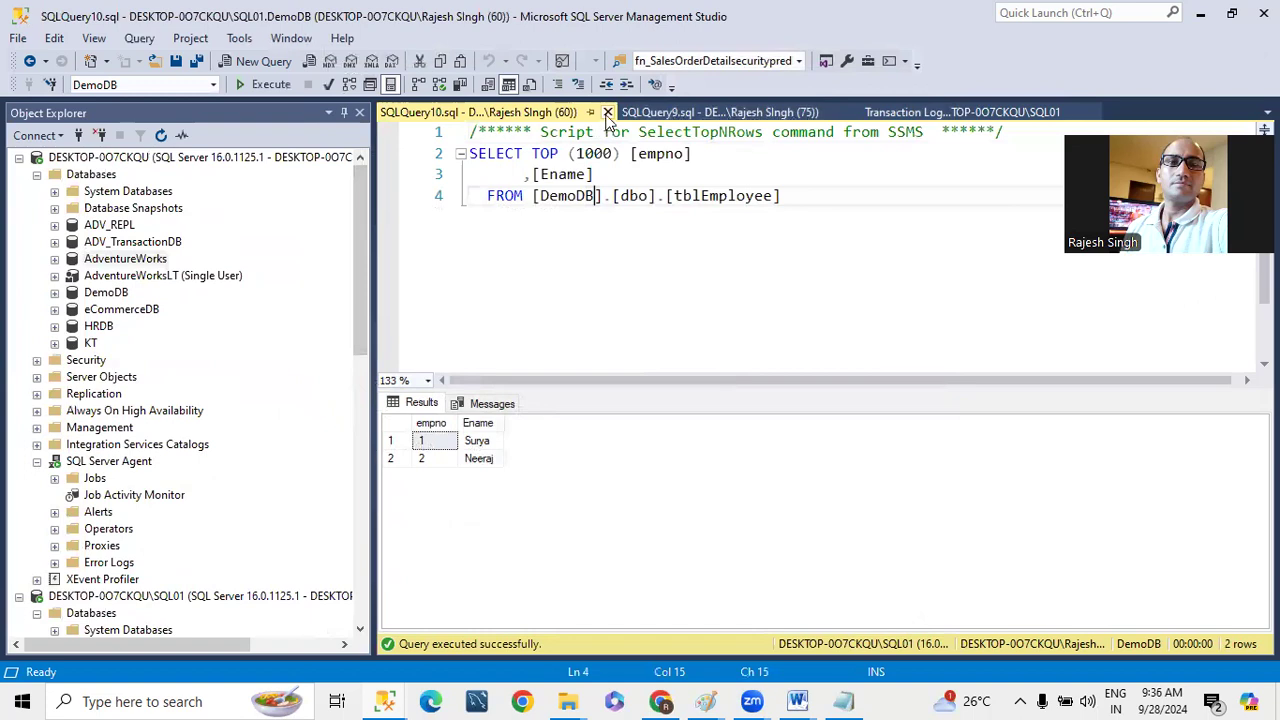
left_click(607, 112)
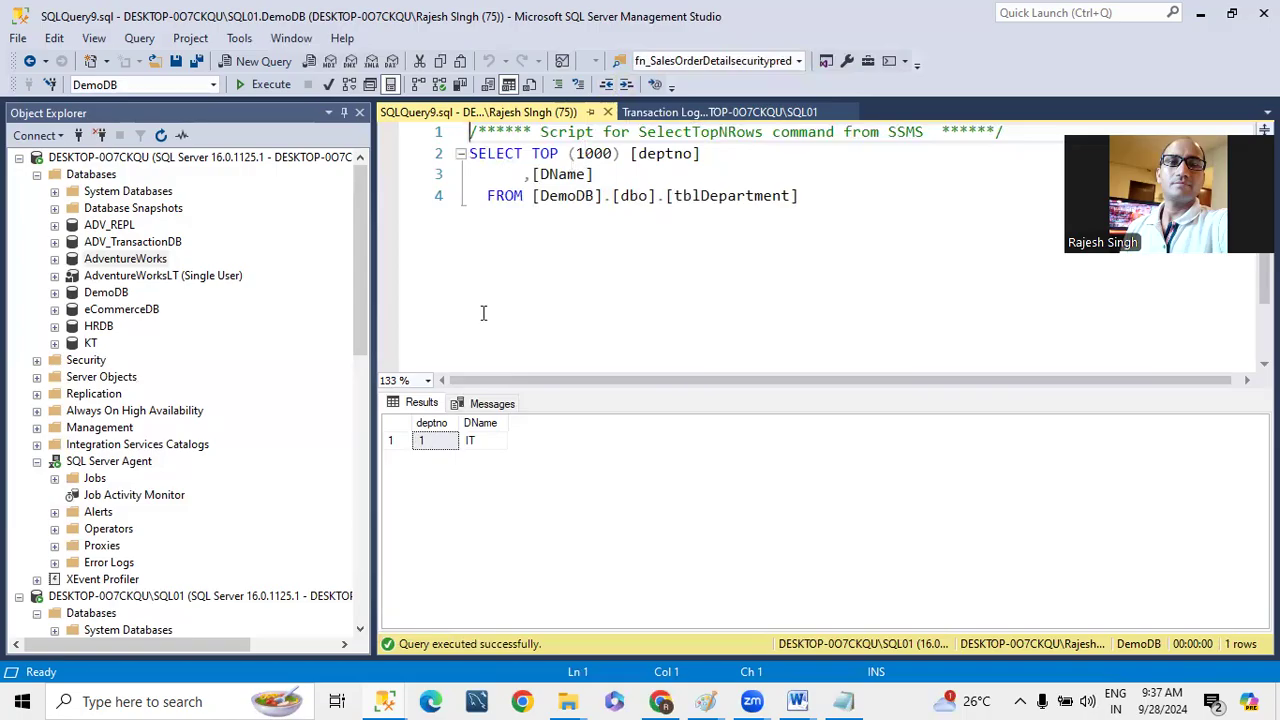
left_click(864, 206)
left_click_drag(864, 206, 412, 138)
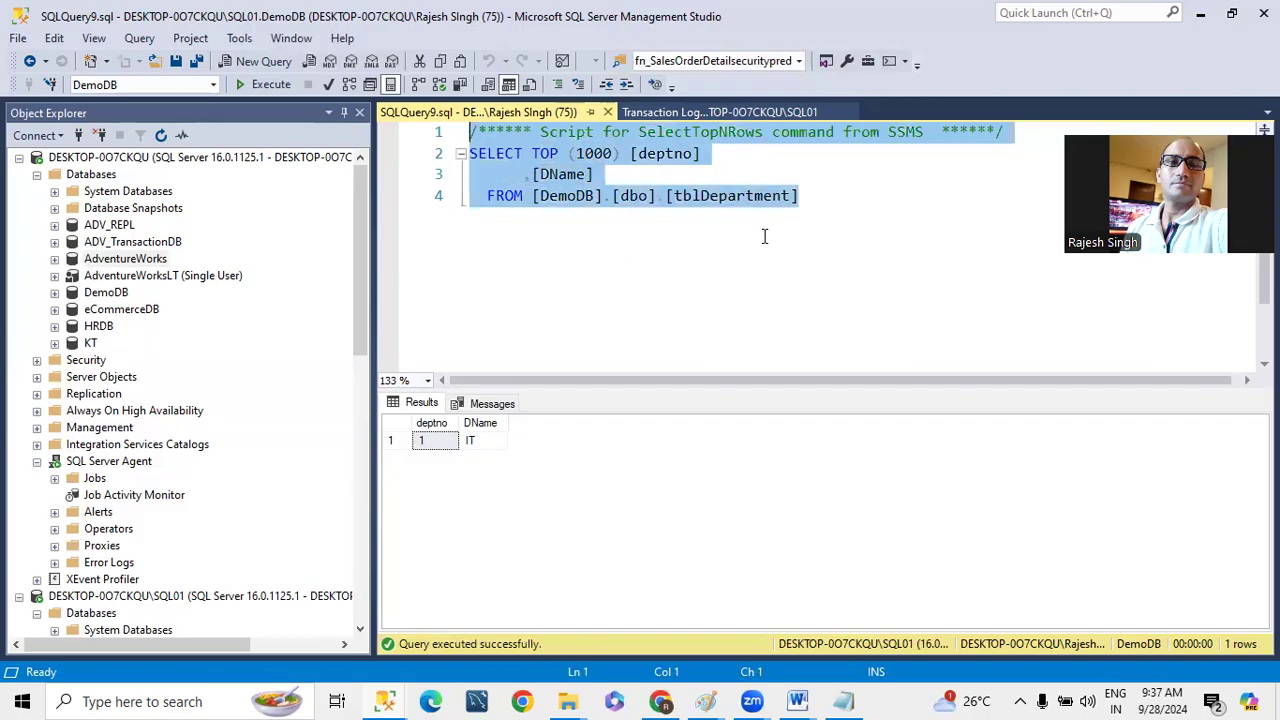
left_click(724, 91)
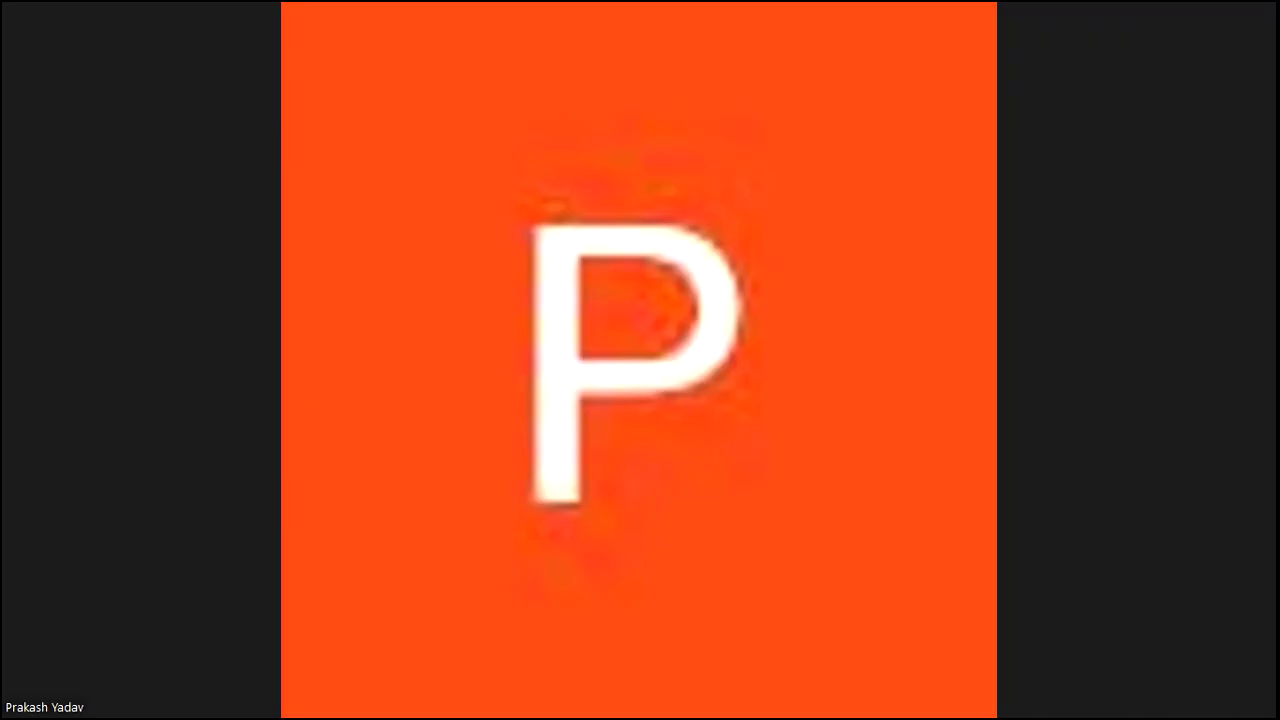